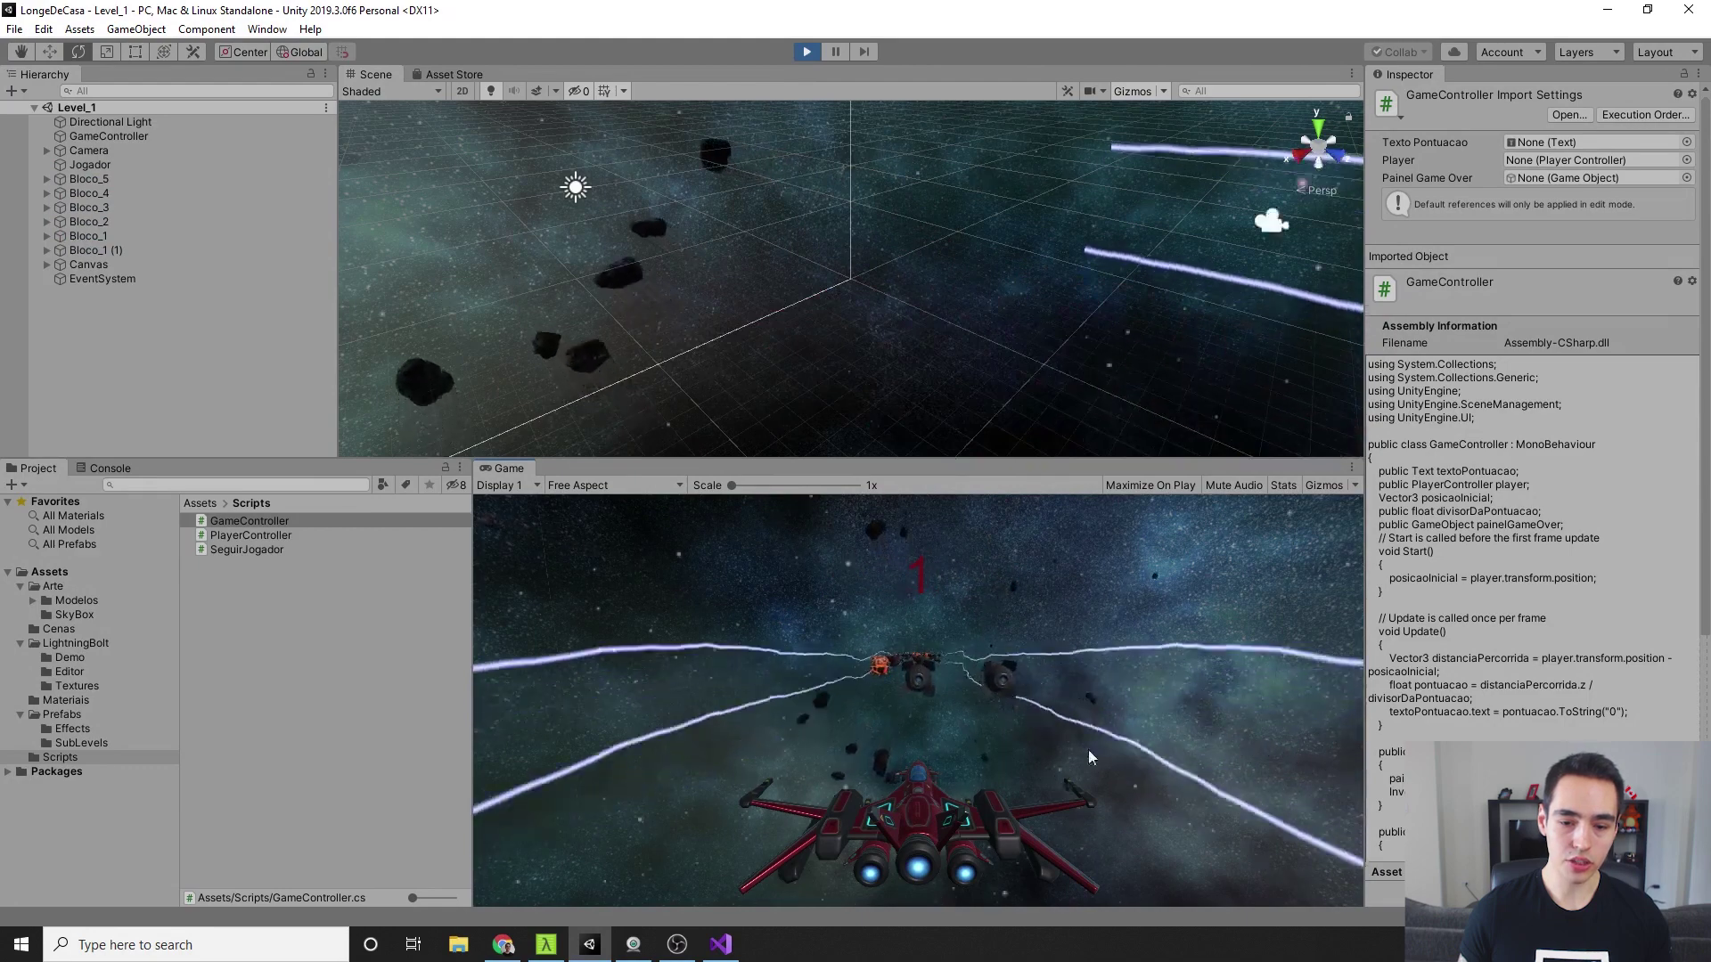
Play-test Level_1, steering with A until the ship crashes into Game Over, then stop
{"action": "key", "text": "a"}
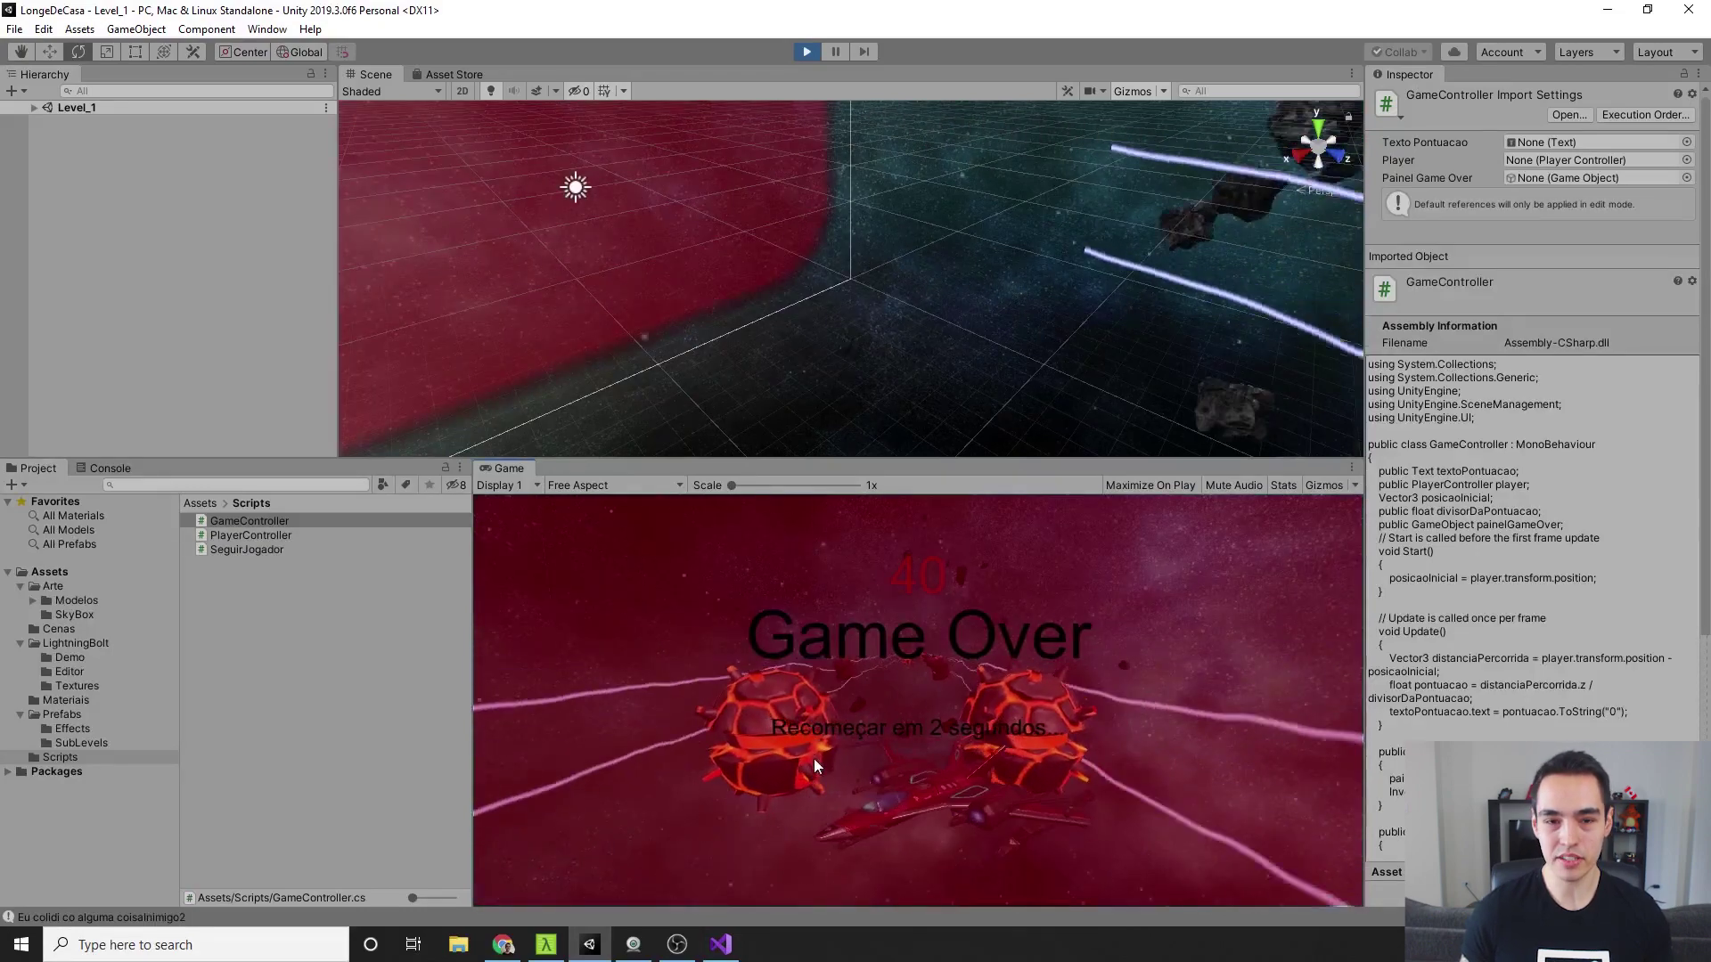
{"action": "left_click", "coordinate": [807, 52]}
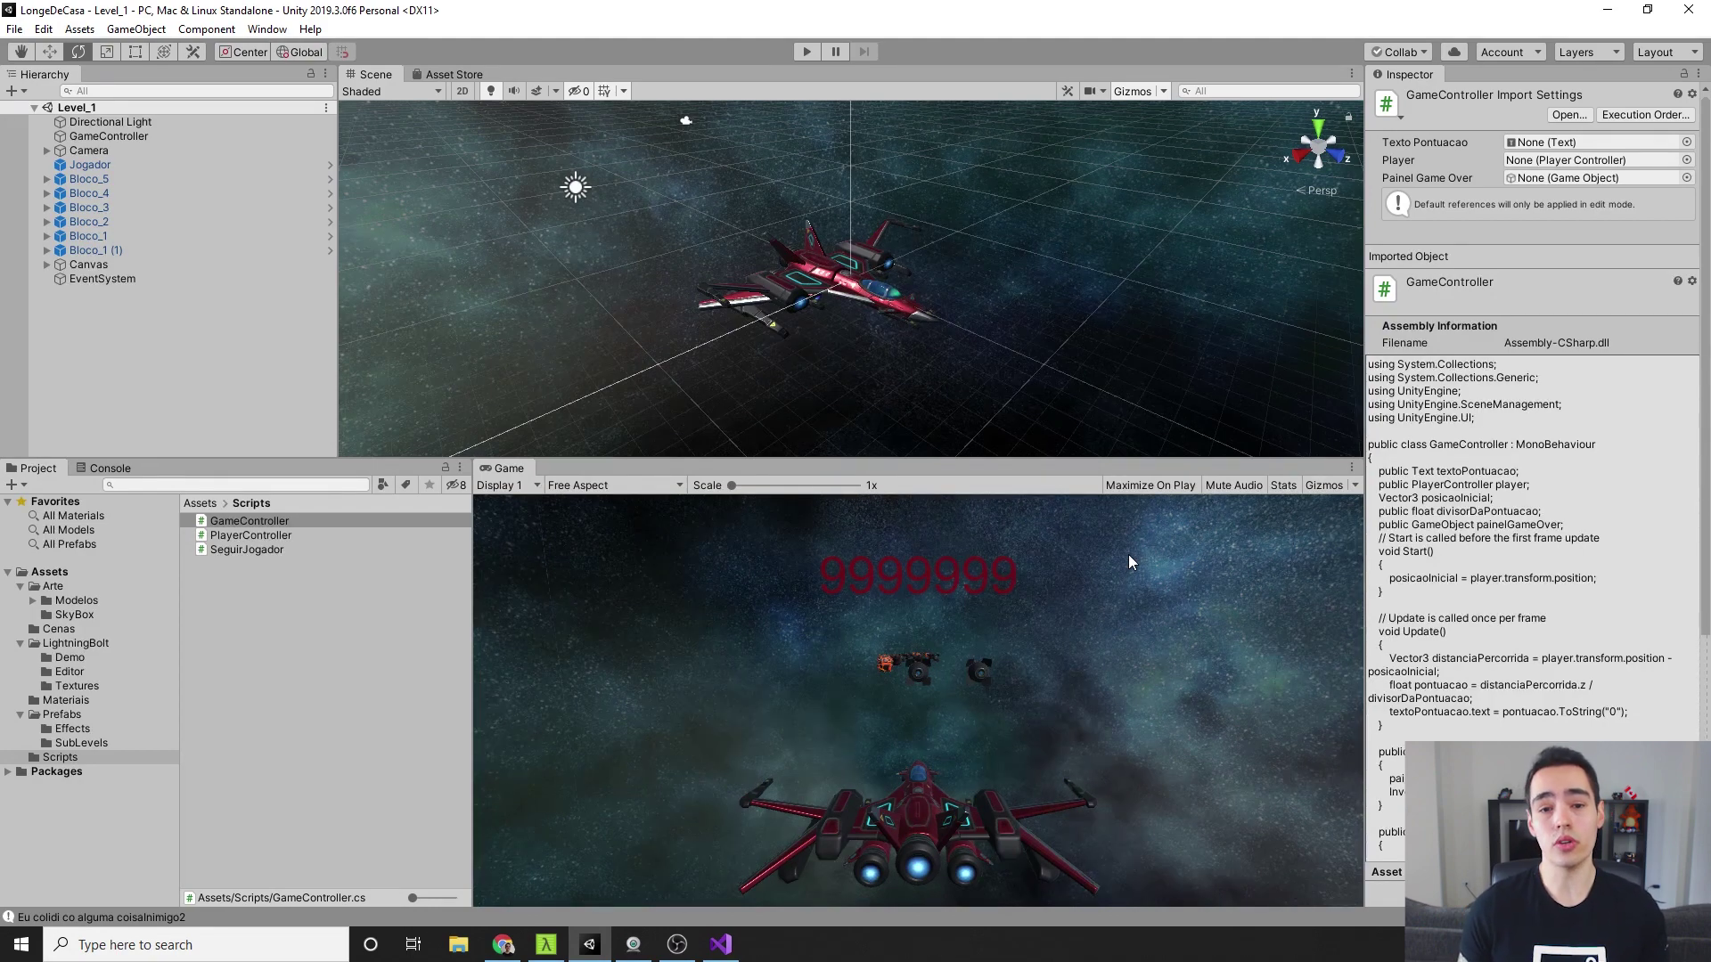
Open PlayerController in Visual Studio and select FixedUpdate's forward-force AddForce line
{"action": "left_click", "coordinate": [269, 539]}
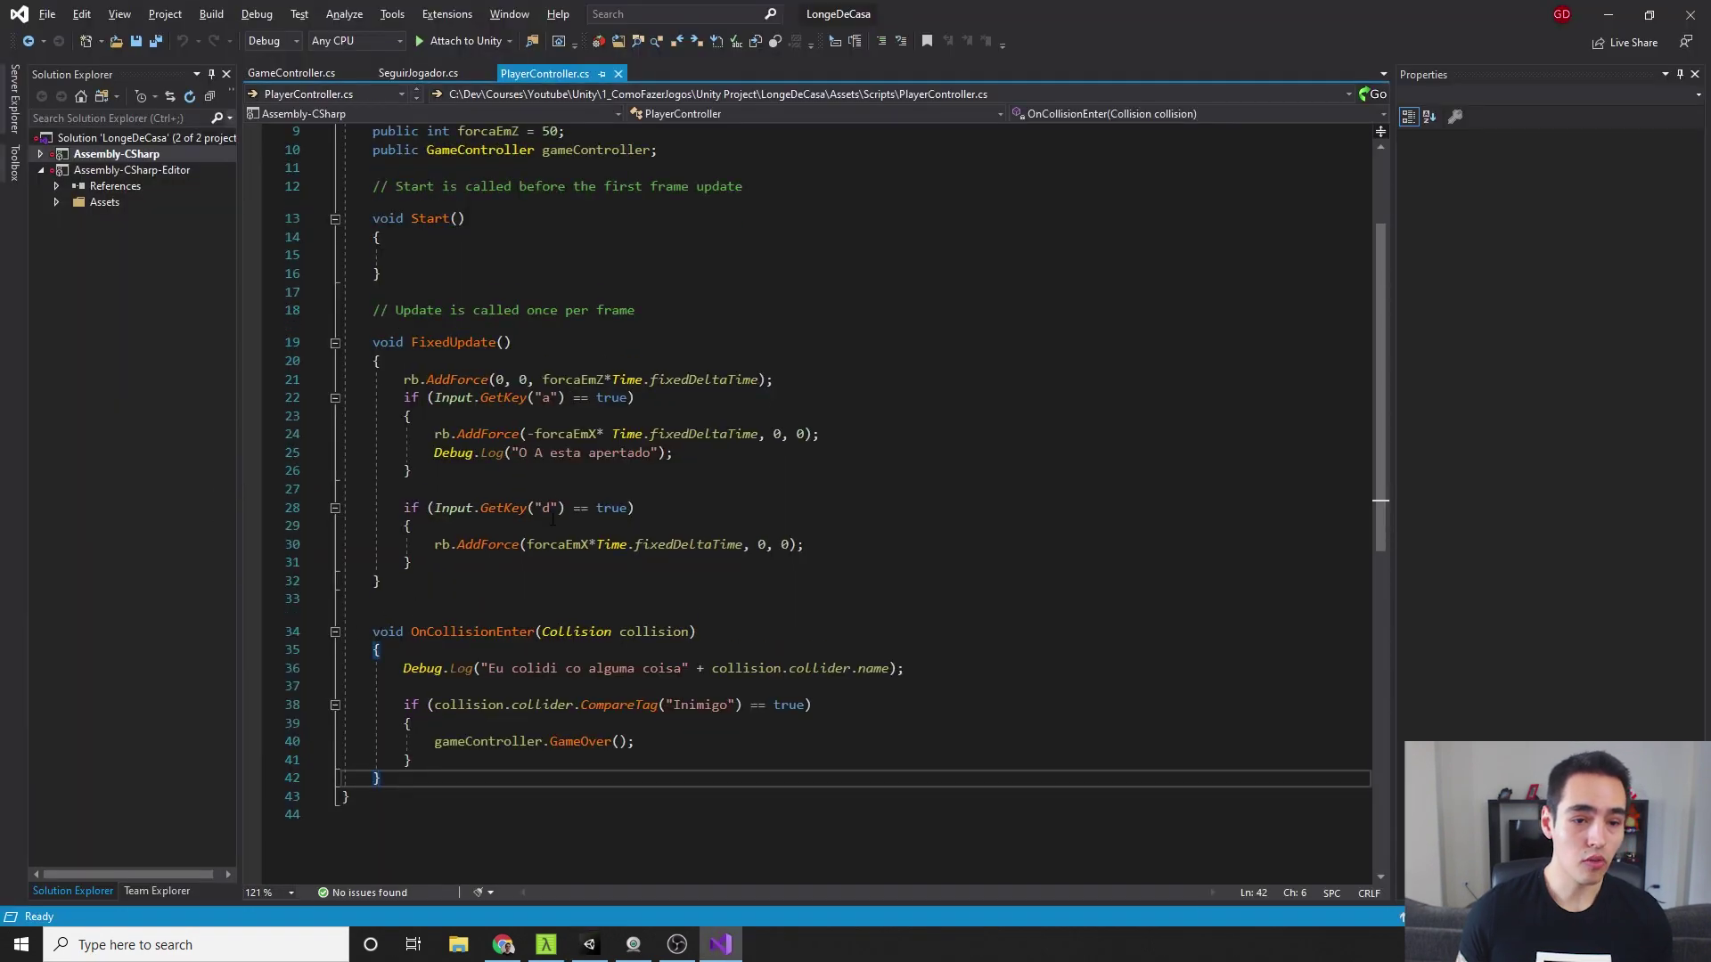
{"action": "scroll", "coordinate": [388, 559], "scroll_direction": "up", "scroll_amount": 3}
{"action": "left_click_drag", "start_coordinate": [403, 541], "coordinate": [775, 541]}
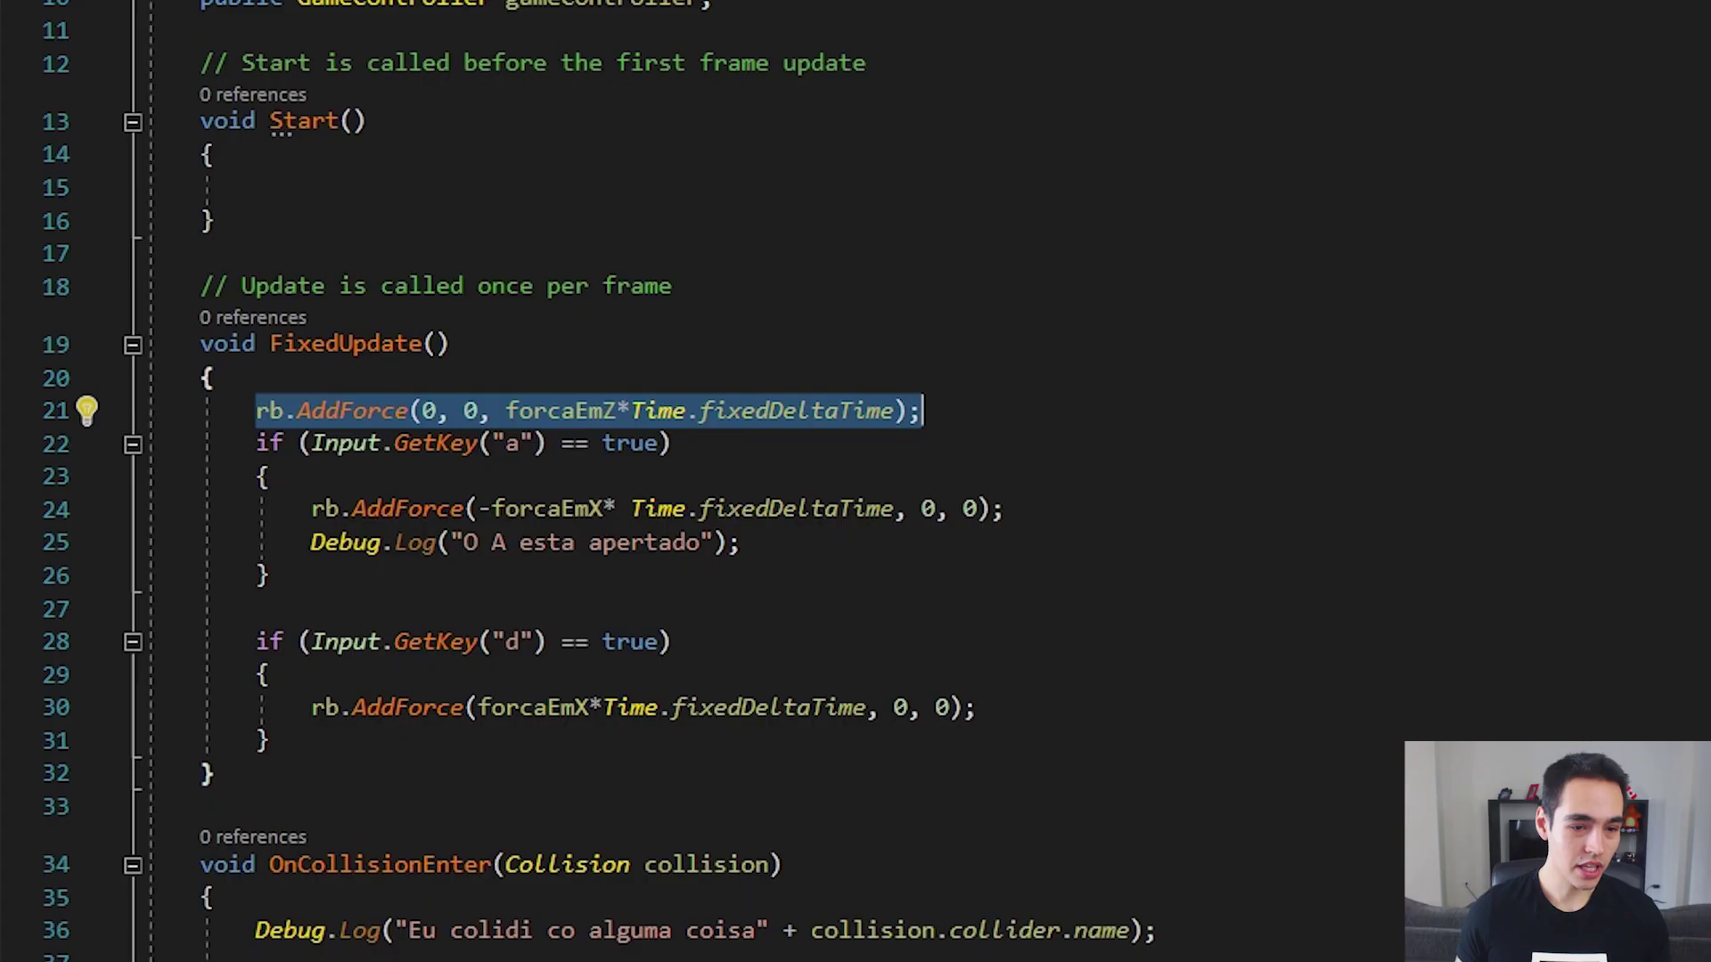
Add an empty if block at the top of FixedUpdate, move the AddForce line inside, and save
{"action": "left_click", "coordinate": [279, 375]}
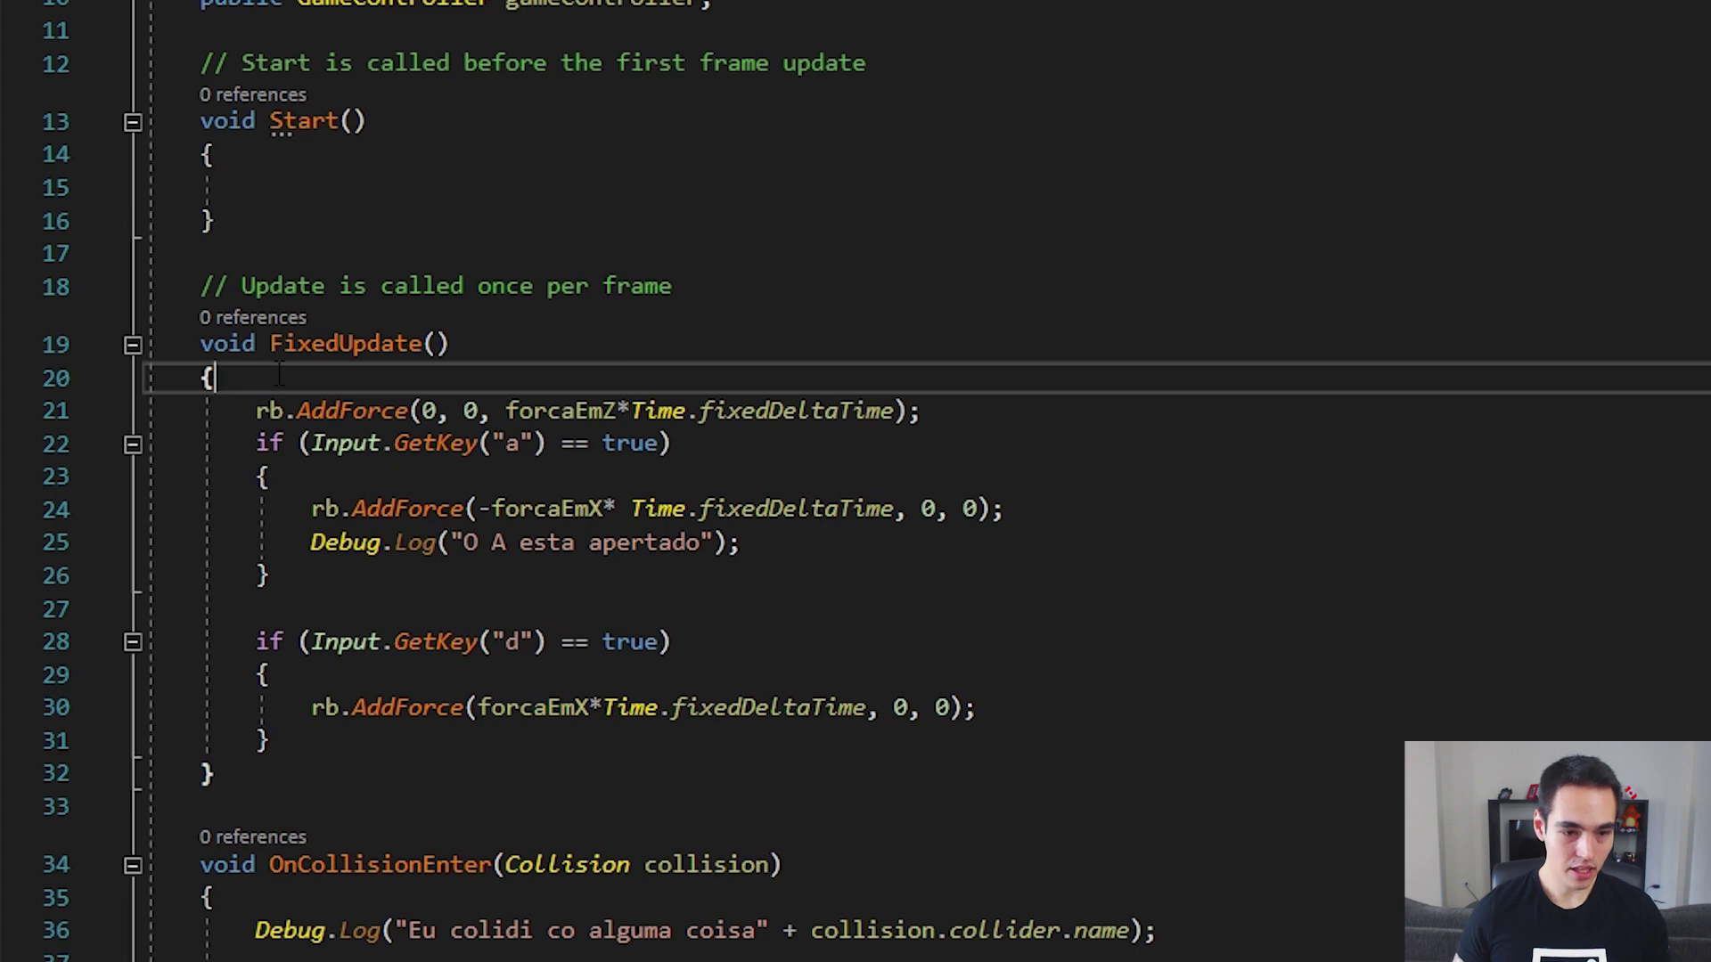
{"action": "key", "text": "Return"}
{"action": "type", "text": "if ()"}
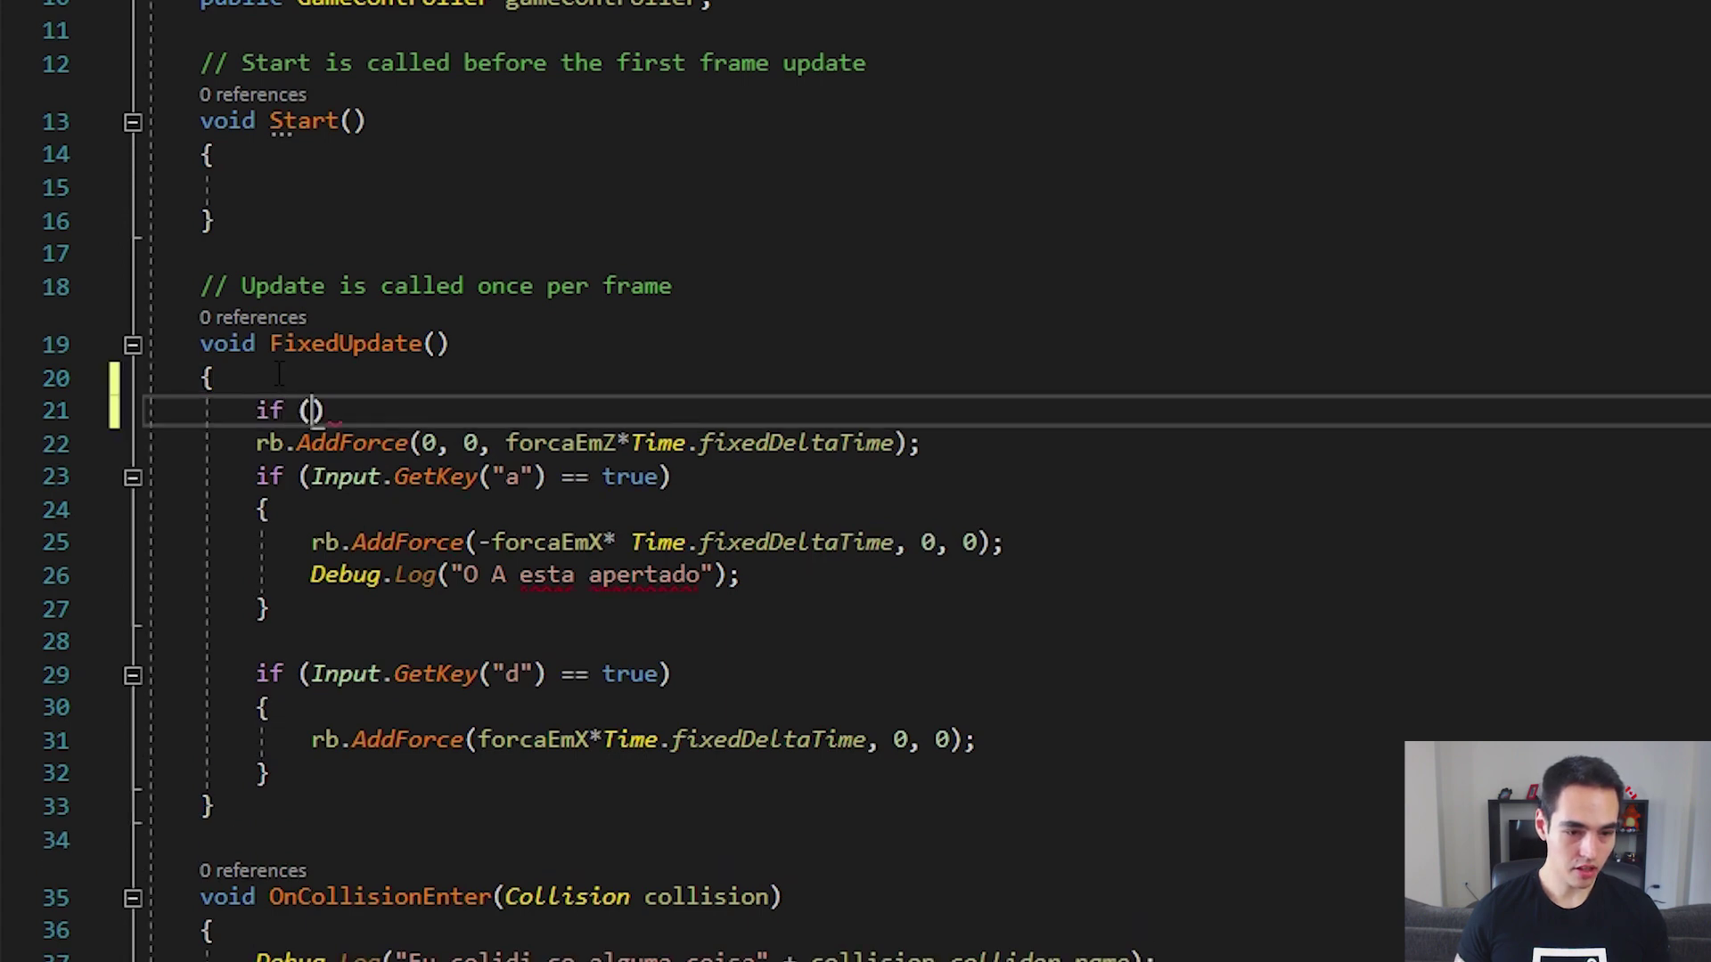
{"action": "type", "text": " {"}
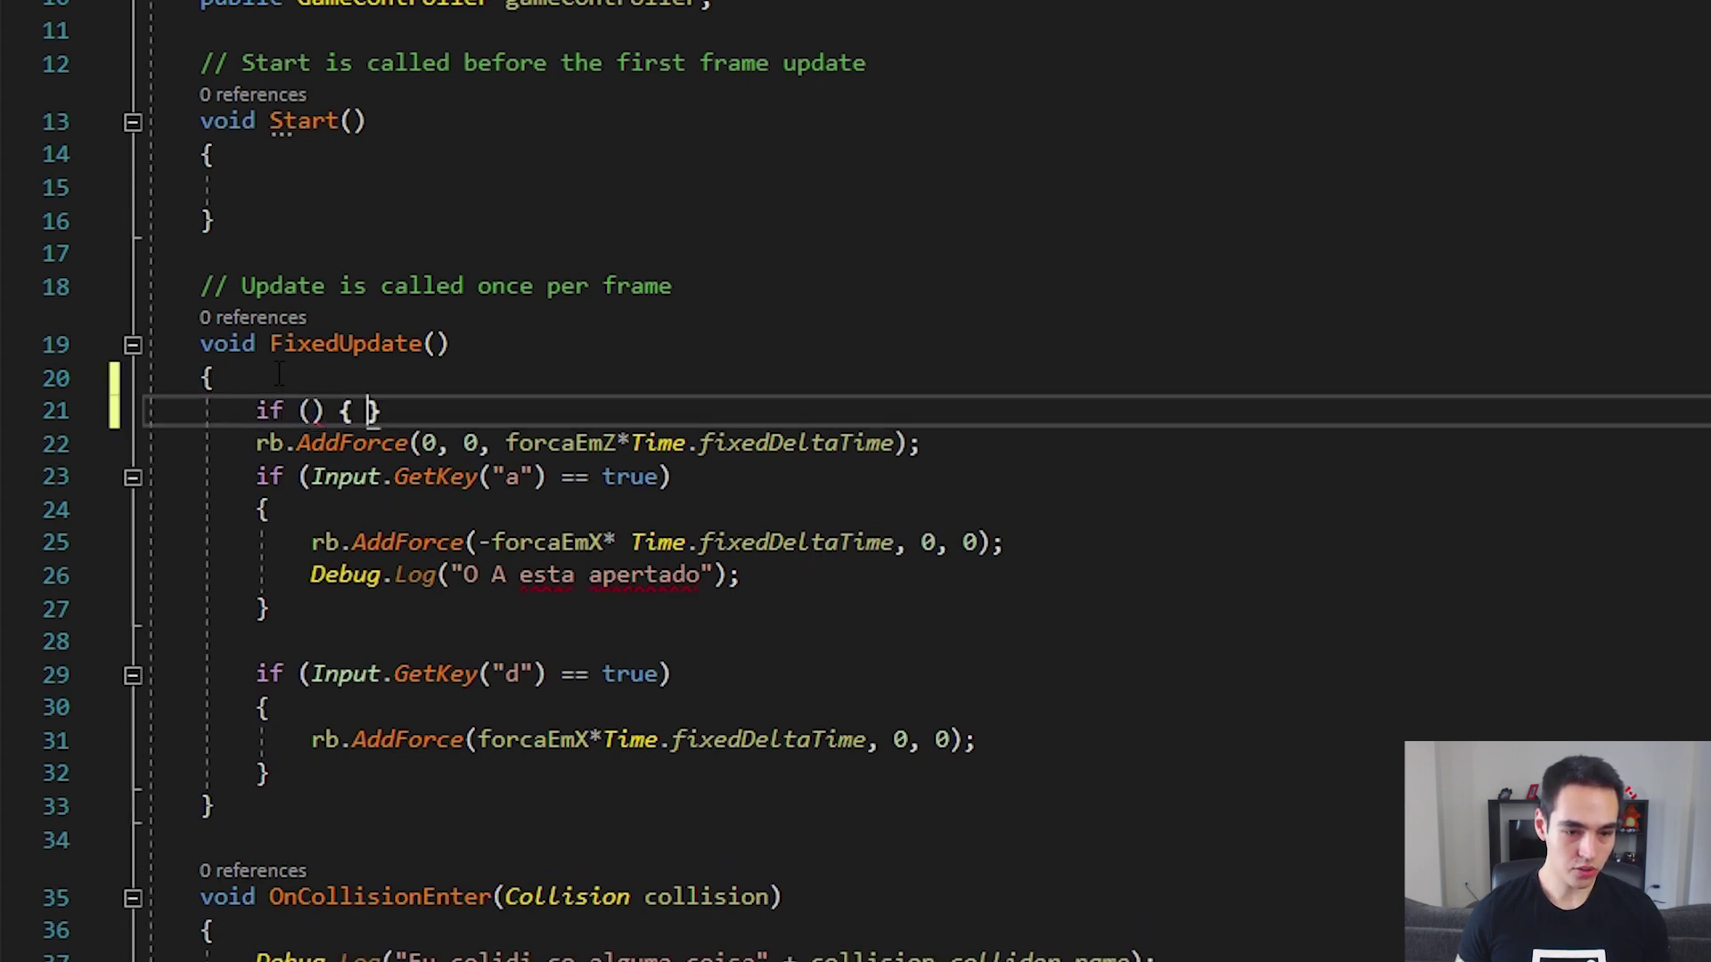
{"action": "key", "text": "Return"}
{"action": "key", "text": "Down"}
{"action": "key", "text": "Down"}
{"action": "key", "text": "Home"}
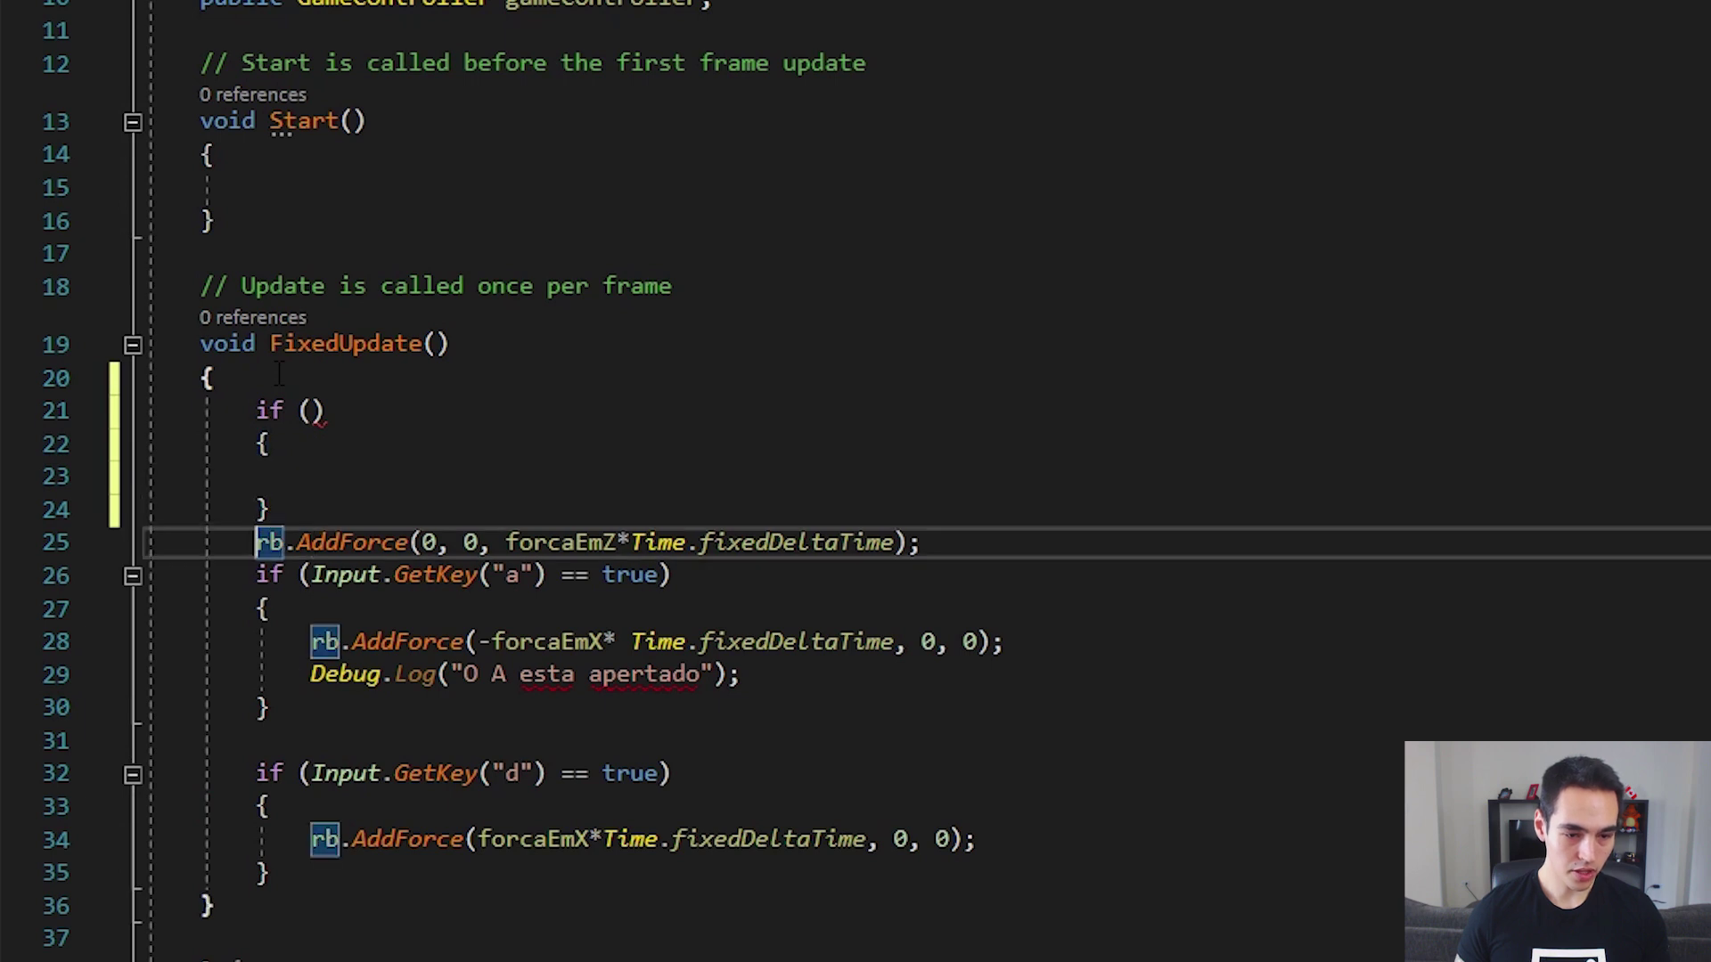
{"action": "key", "text": "shift+End"}
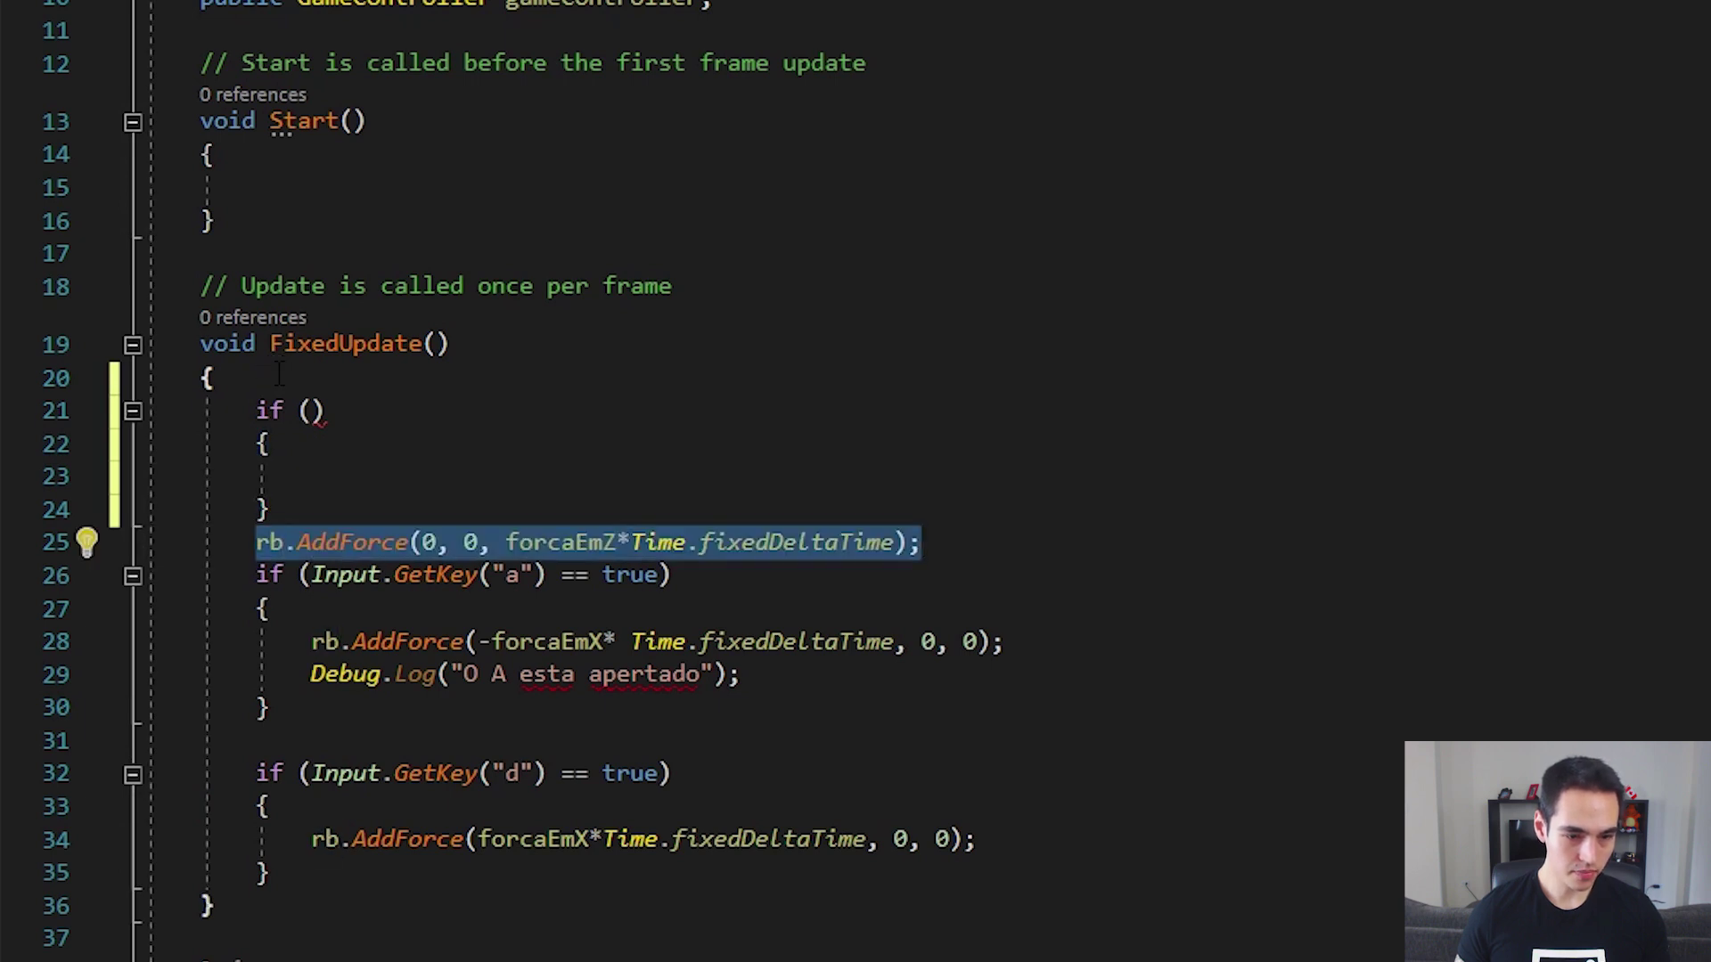
{"action": "key", "text": "ctrl+x"}
{"action": "key", "text": "Up"}
{"action": "key", "text": "Up"}
{"action": "key", "text": "ctrl+v"}
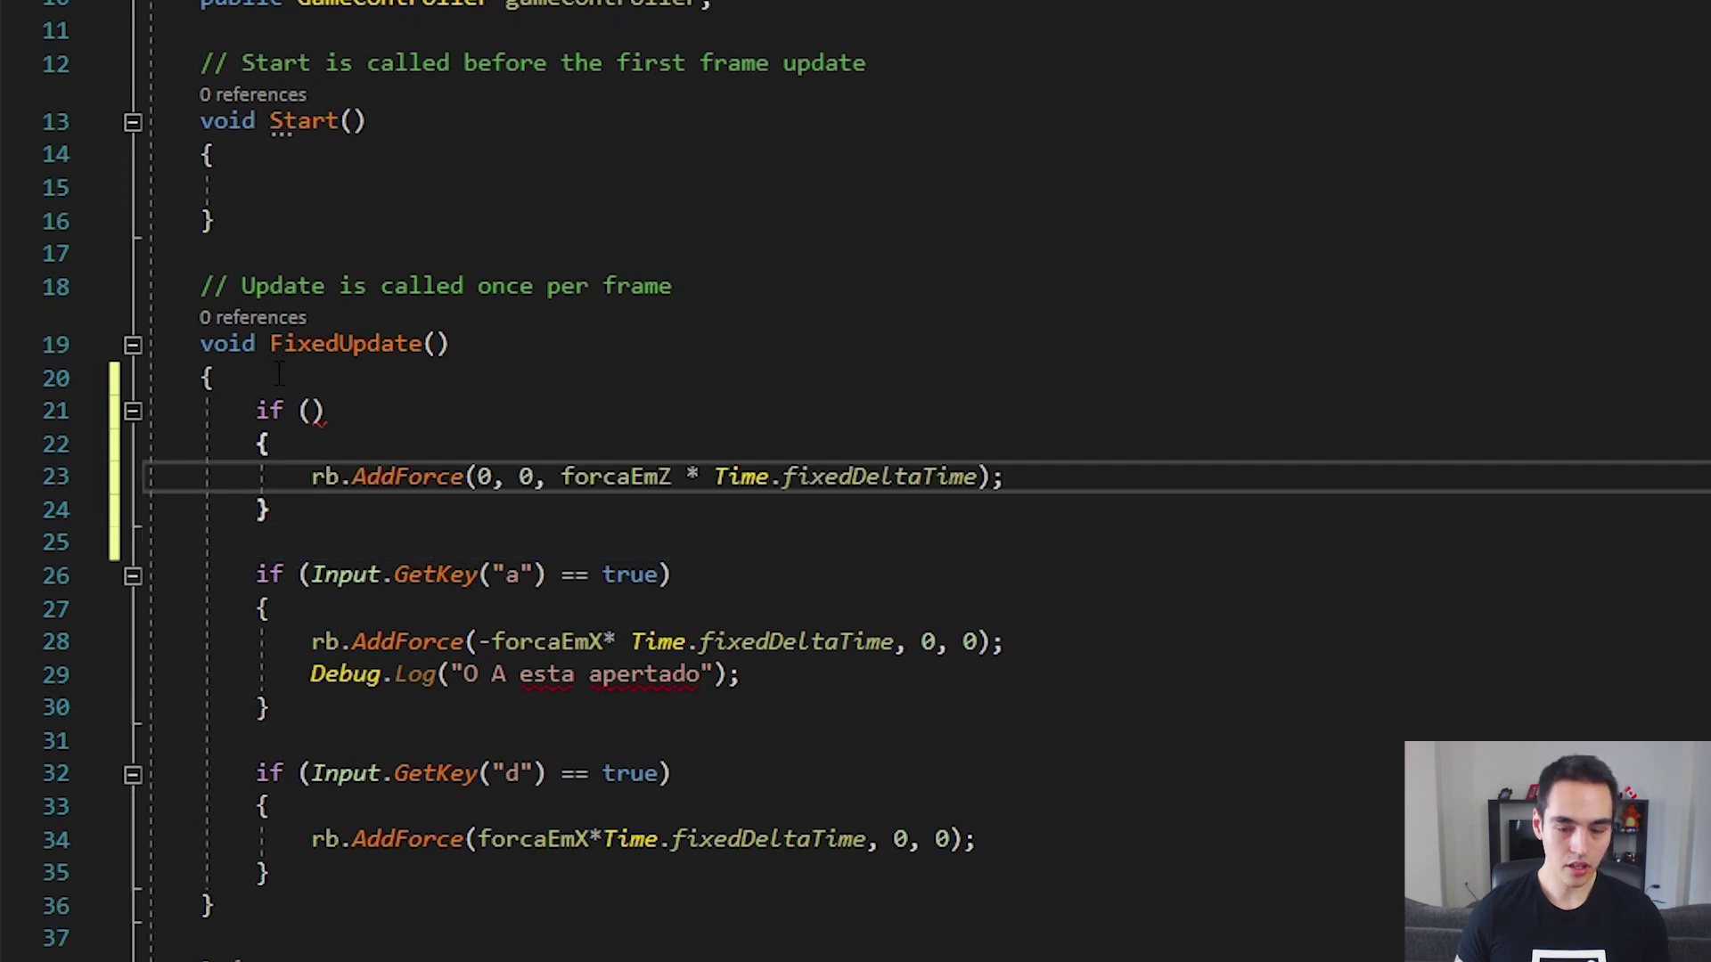
{"action": "key", "text": "ctrl+s"}
Review the new if block and place the cursor inside its empty condition
{"action": "key", "text": "Up"}
{"action": "key", "text": "Up"}
{"action": "key", "text": "Down"}
{"action": "key", "text": "Down"}
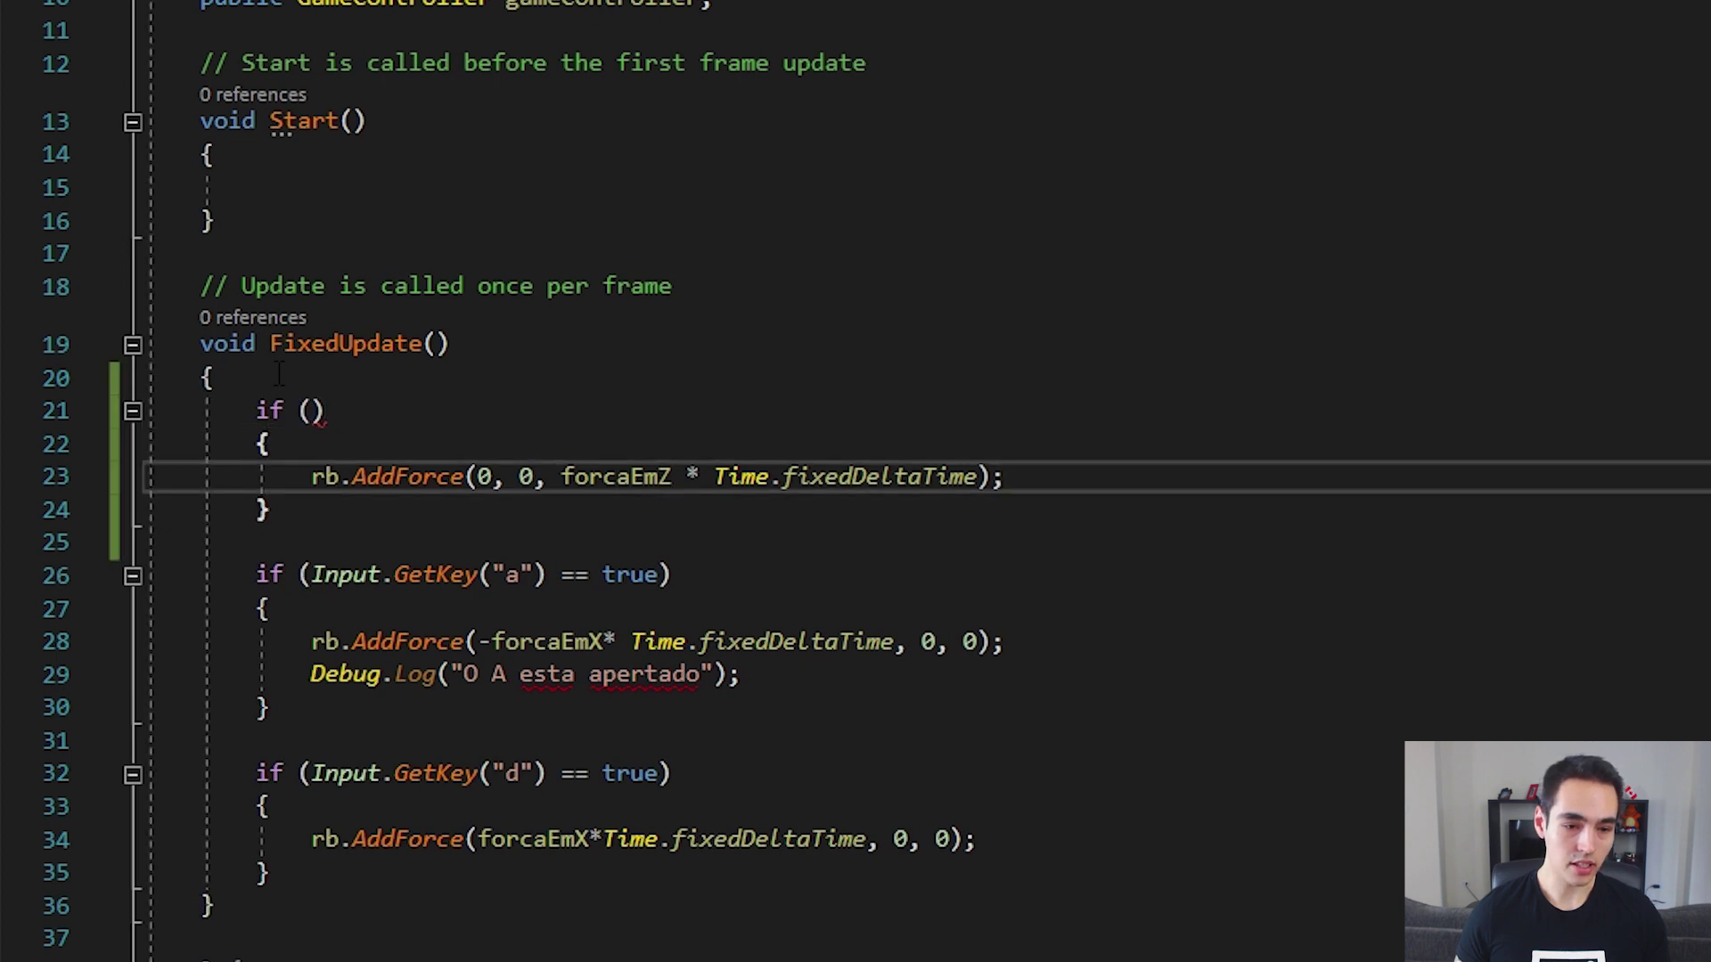
{"action": "key", "text": "Up"}
{"action": "key", "text": "Up"}
{"action": "key", "text": "Down"}
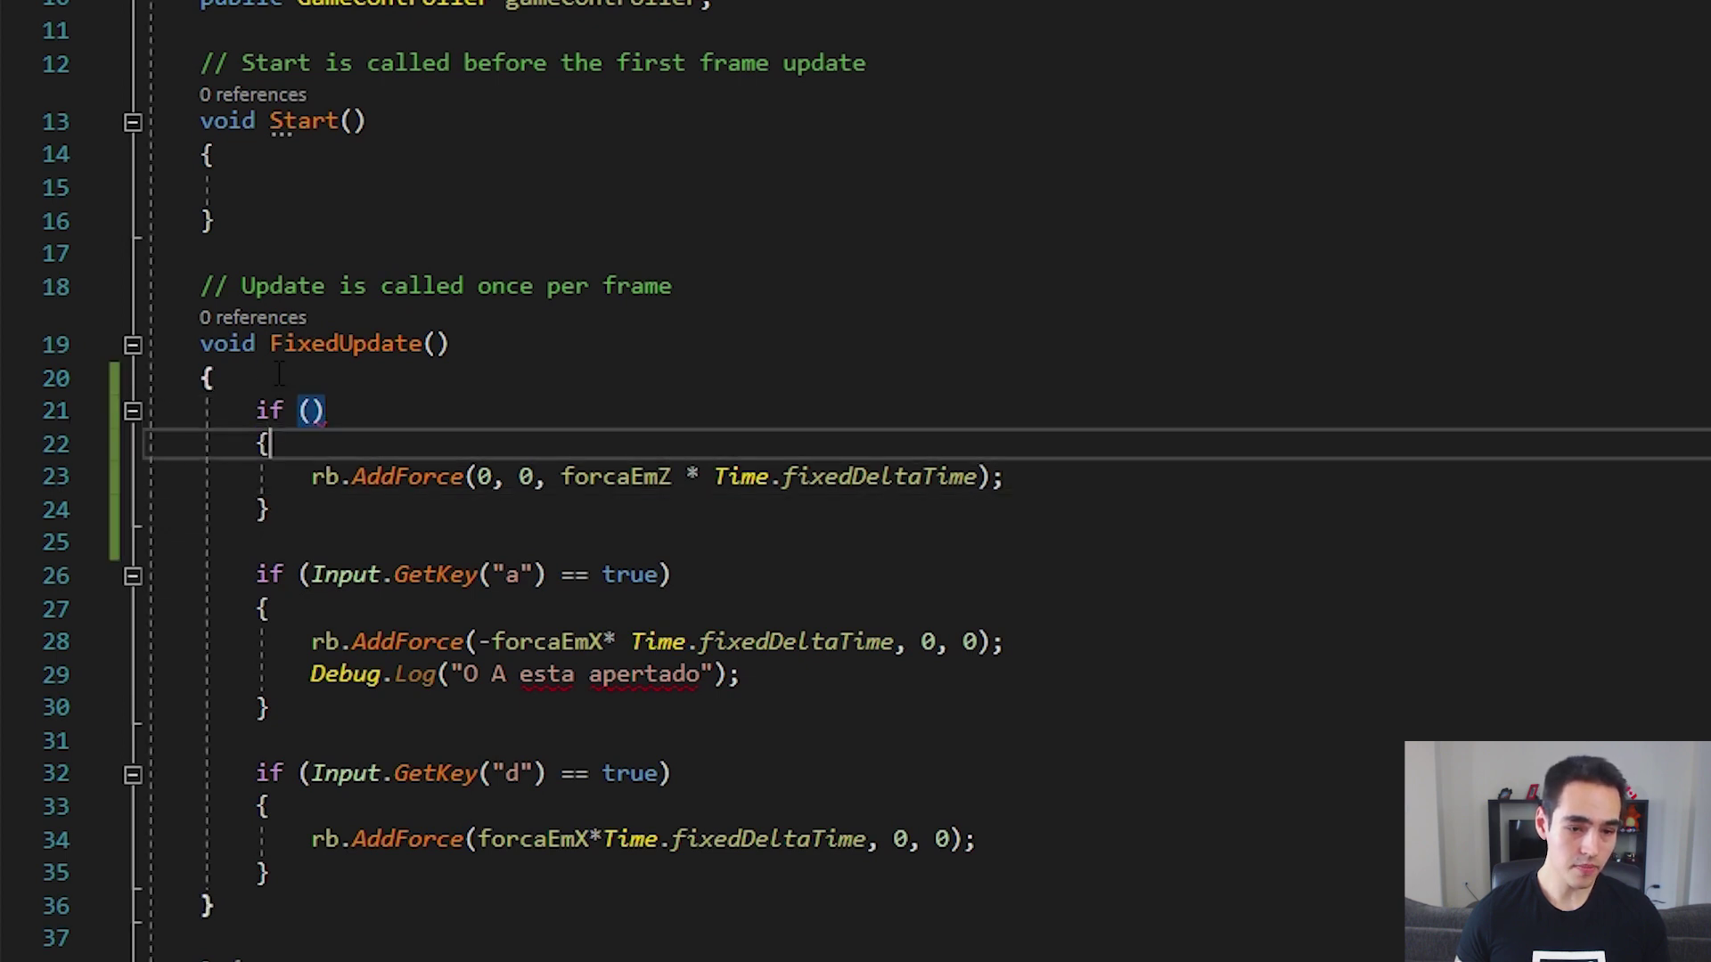
{"action": "key", "text": "Down"}
{"action": "key", "text": "shift+End"}
{"action": "key", "text": "Up"}
{"action": "key", "text": "Up"}
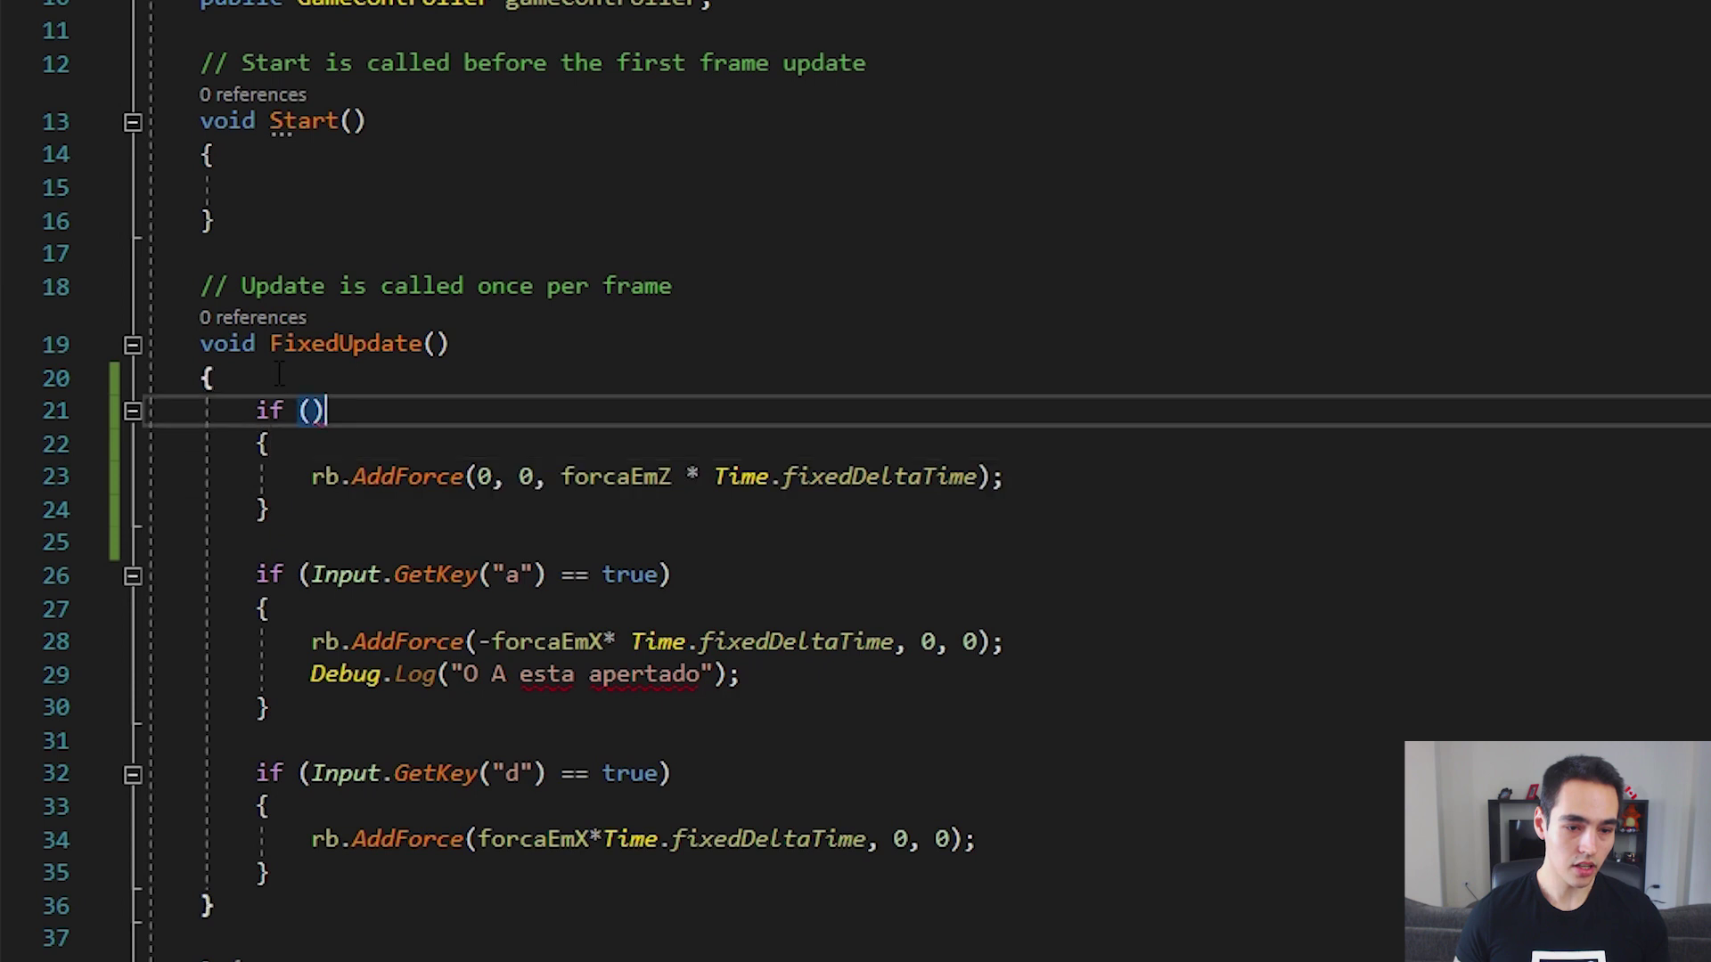
{"action": "key", "text": "Down"}
{"action": "key", "text": "Down"}
{"action": "key", "text": "Up"}
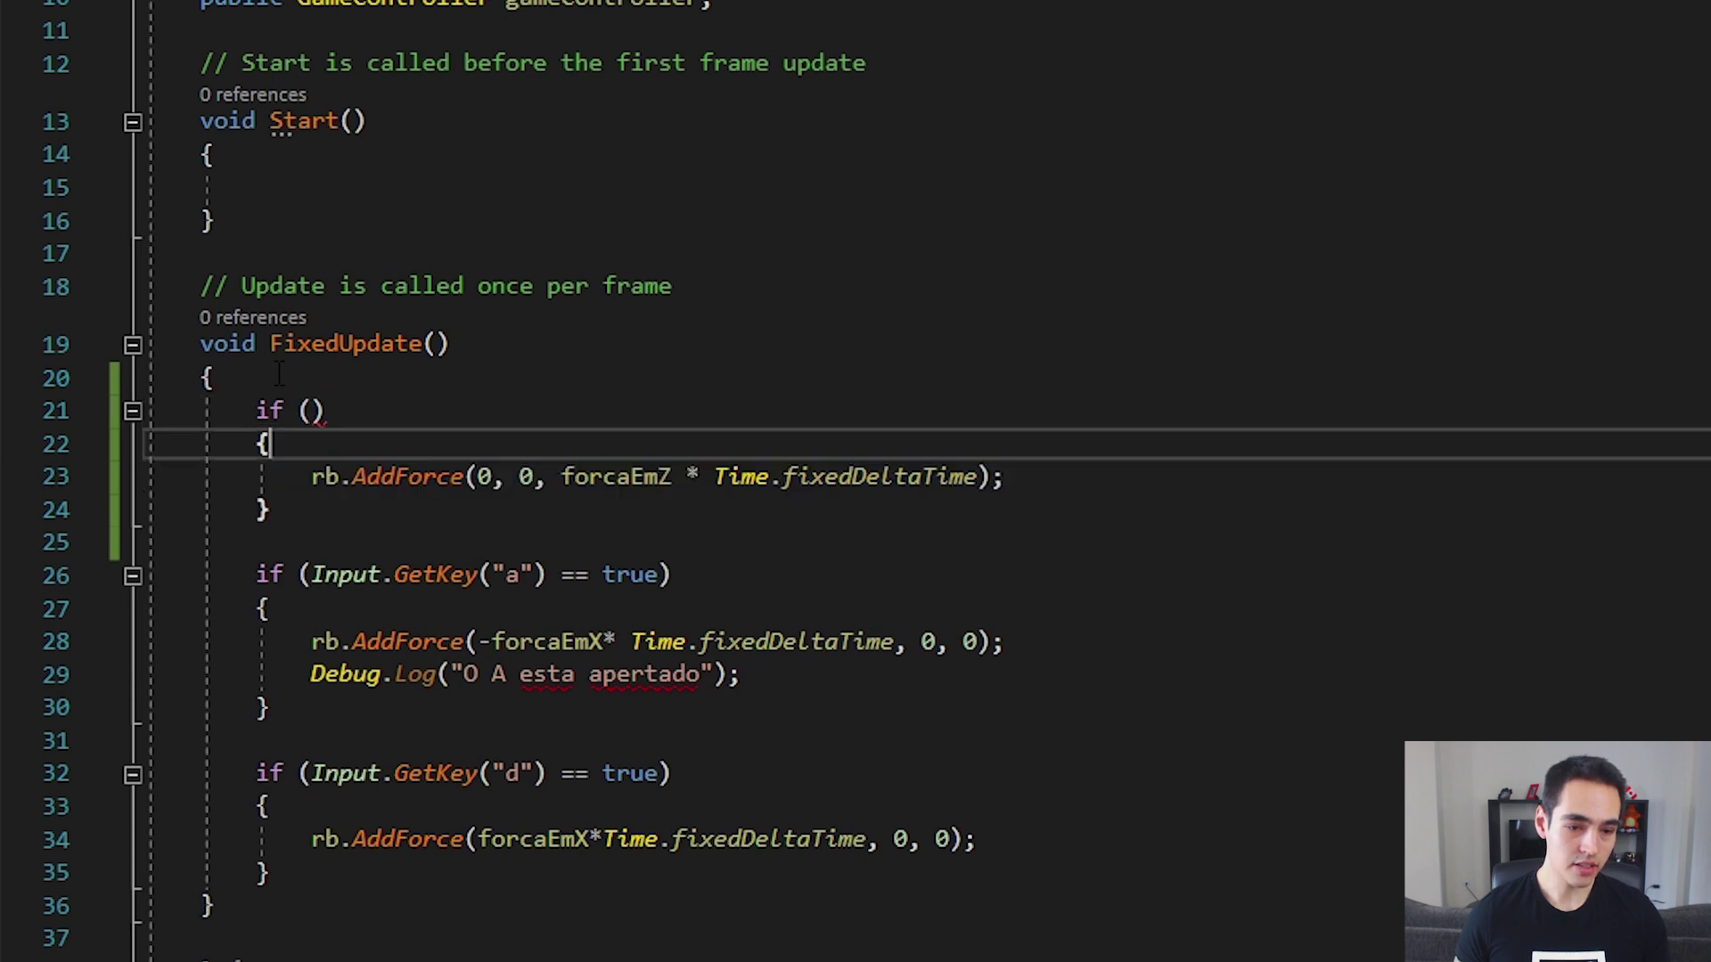
{"action": "key", "text": "Up"}
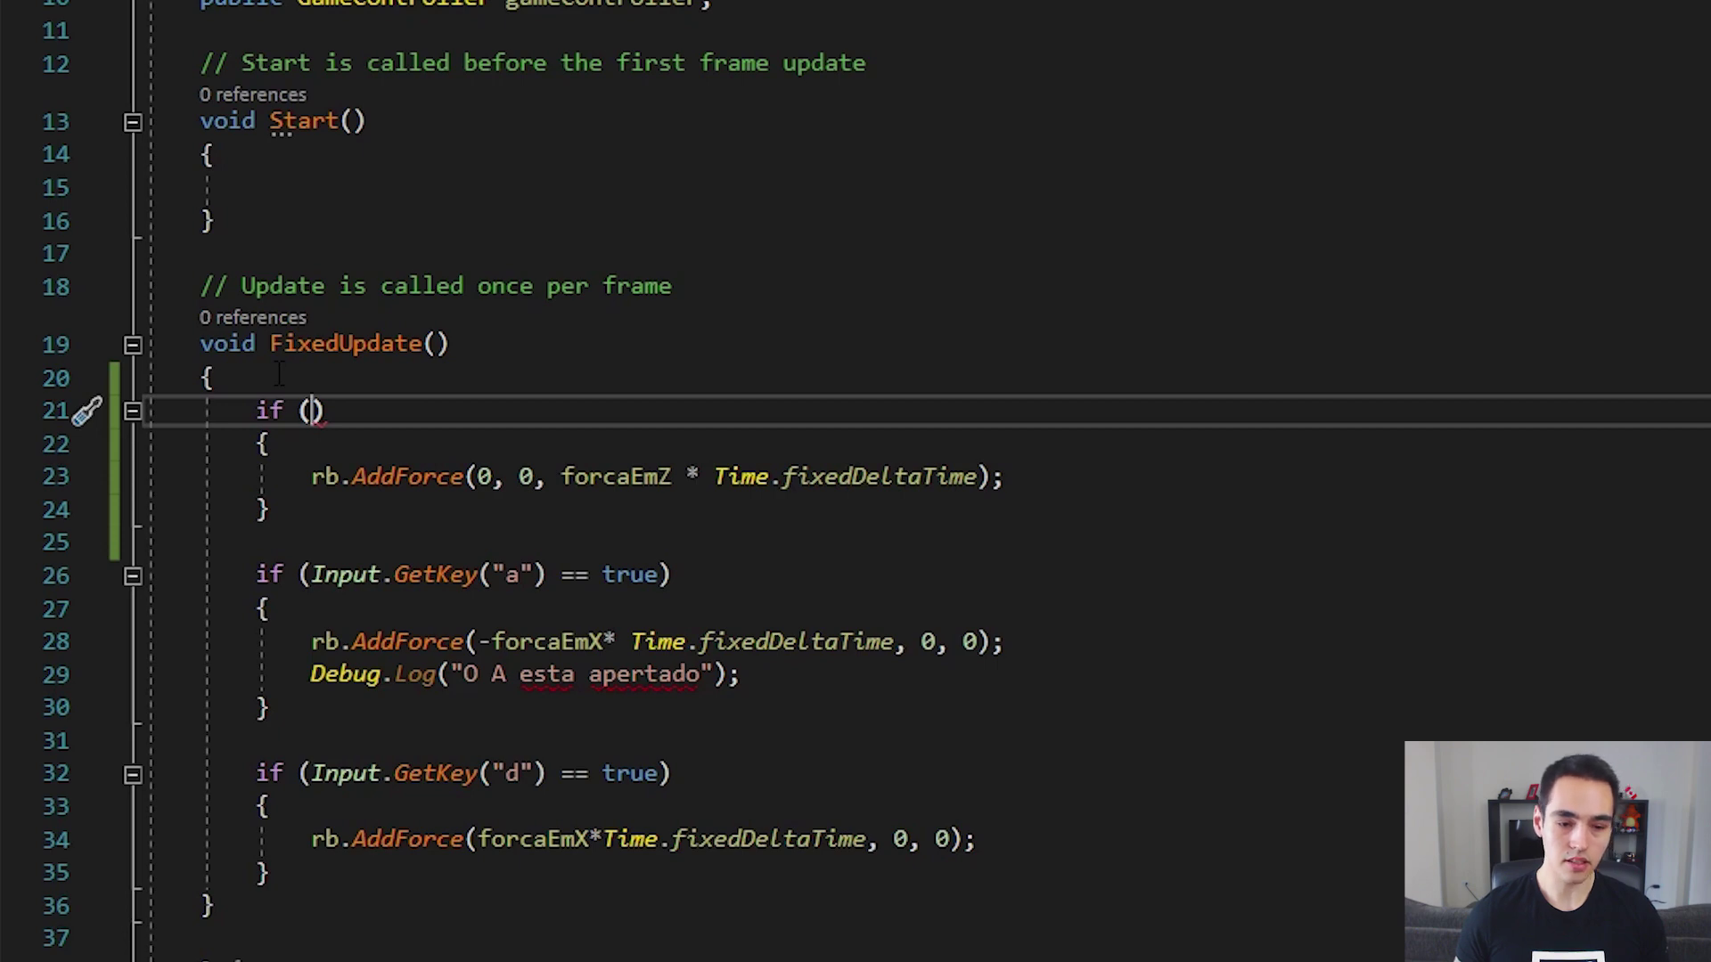
Type a placeholder condition 'velocidade < velocidademaxima', then delete it
{"action": "type", "text": "velocida"}
{"action": "key", "text": "BackSpace"}
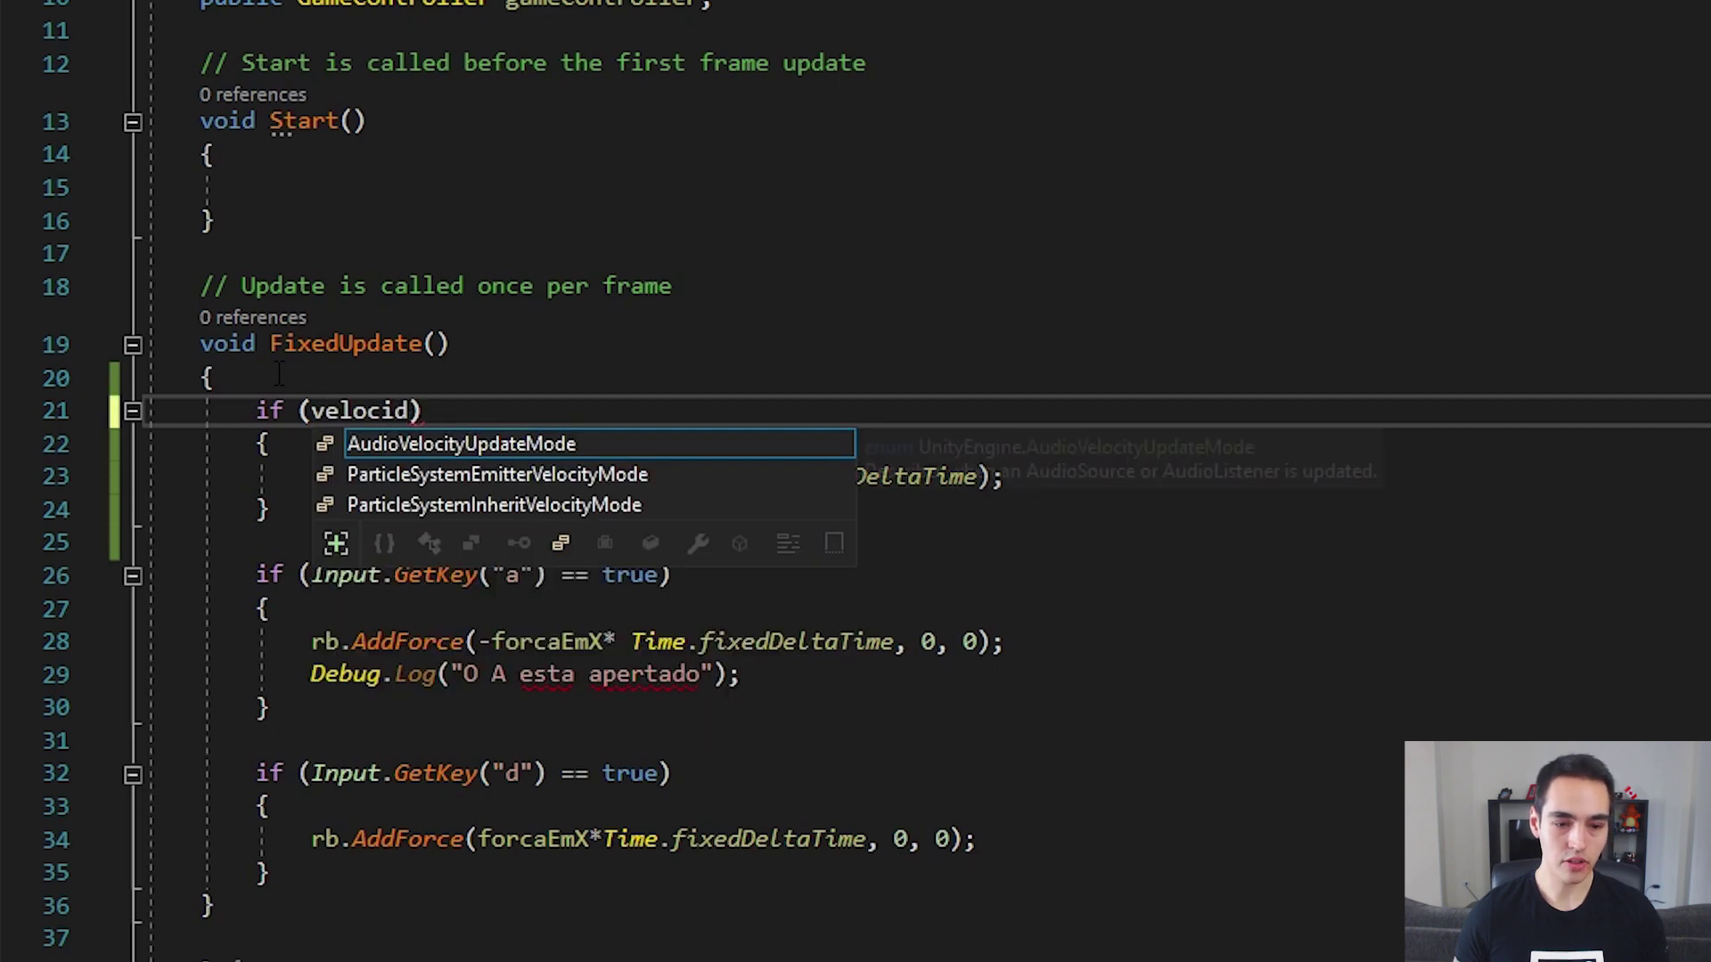
{"action": "type", "text": "ade <"}
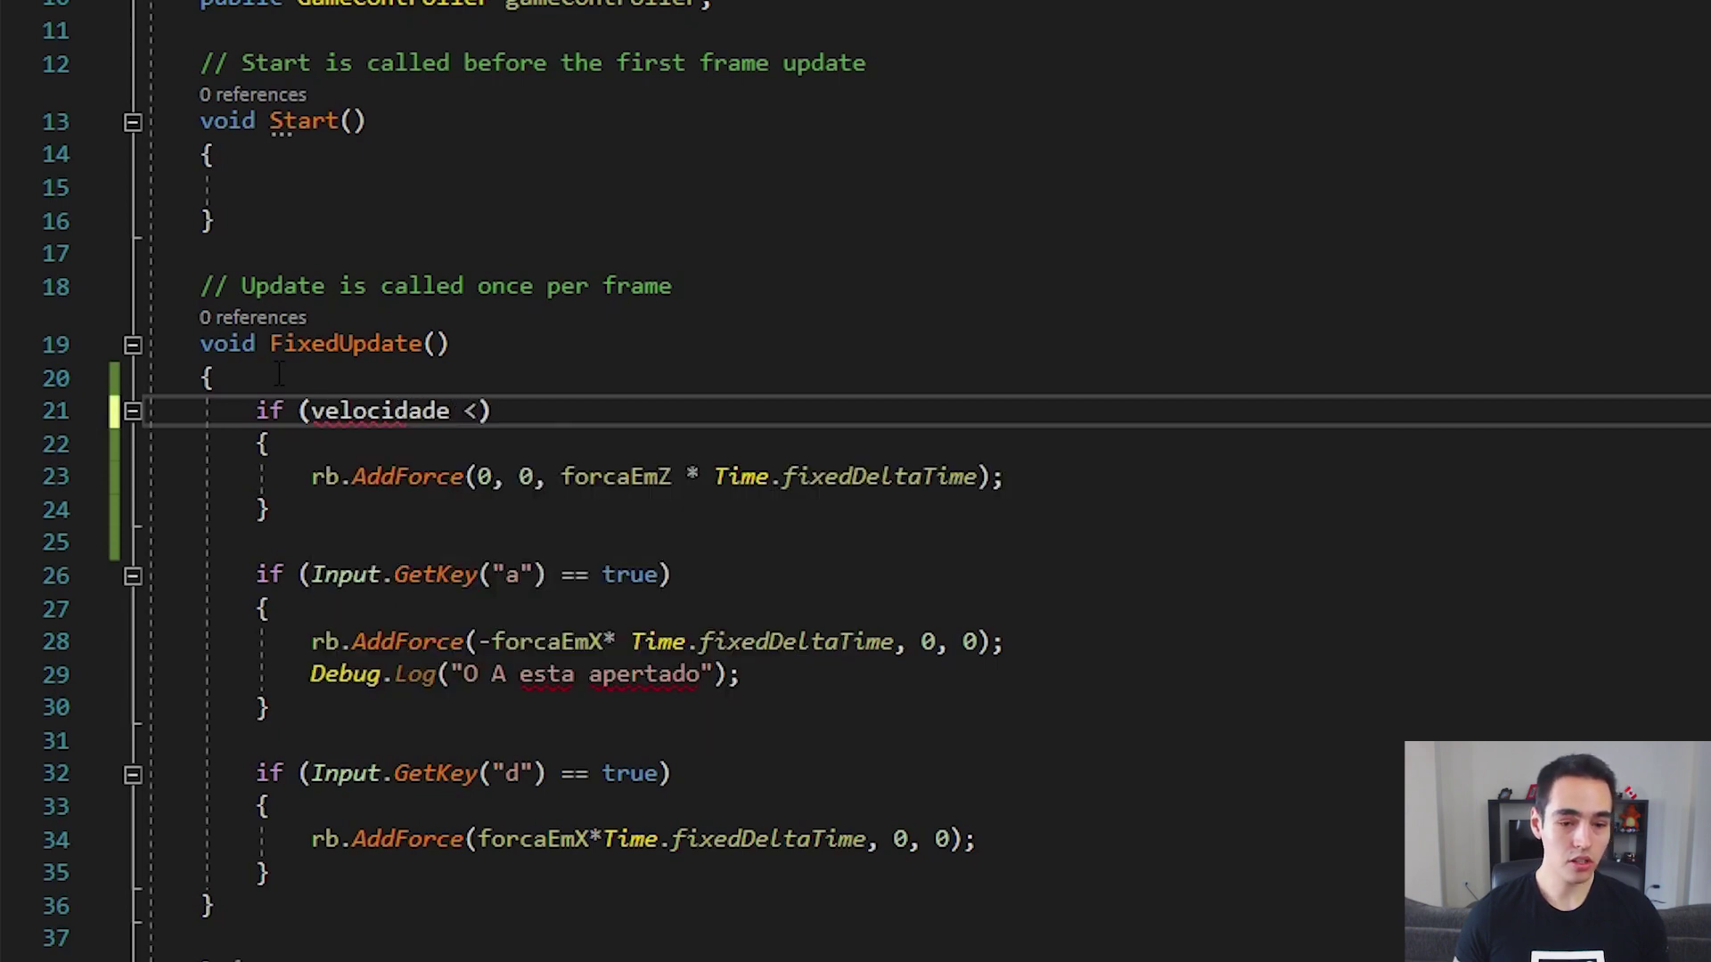
{"action": "type", "text": " velocidademaxima"}
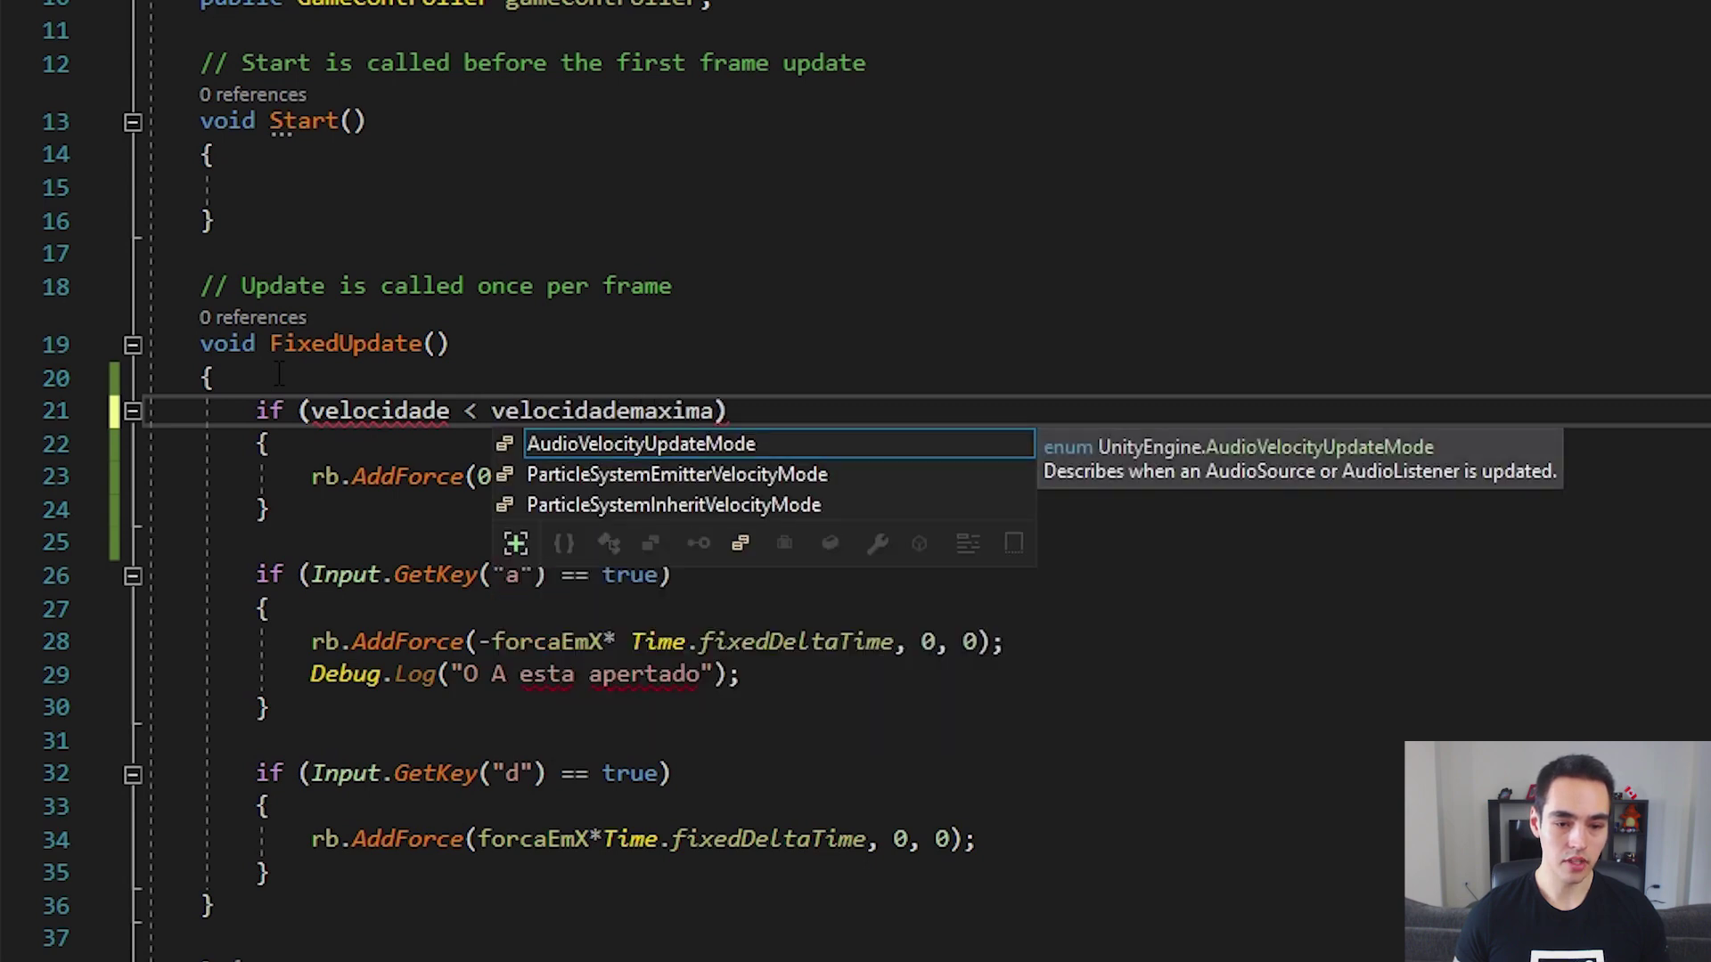
{"action": "key", "text": "Escape"}
{"action": "key", "text": "ctrl+shift+Left"}
{"action": "key", "text": "ctrl+shift+Left"}
{"action": "key", "text": "ctrl+shift+Left"}
{"action": "key", "text": "Down"}
{"action": "key", "text": "Down"}
{"action": "key", "text": "shift+End"}
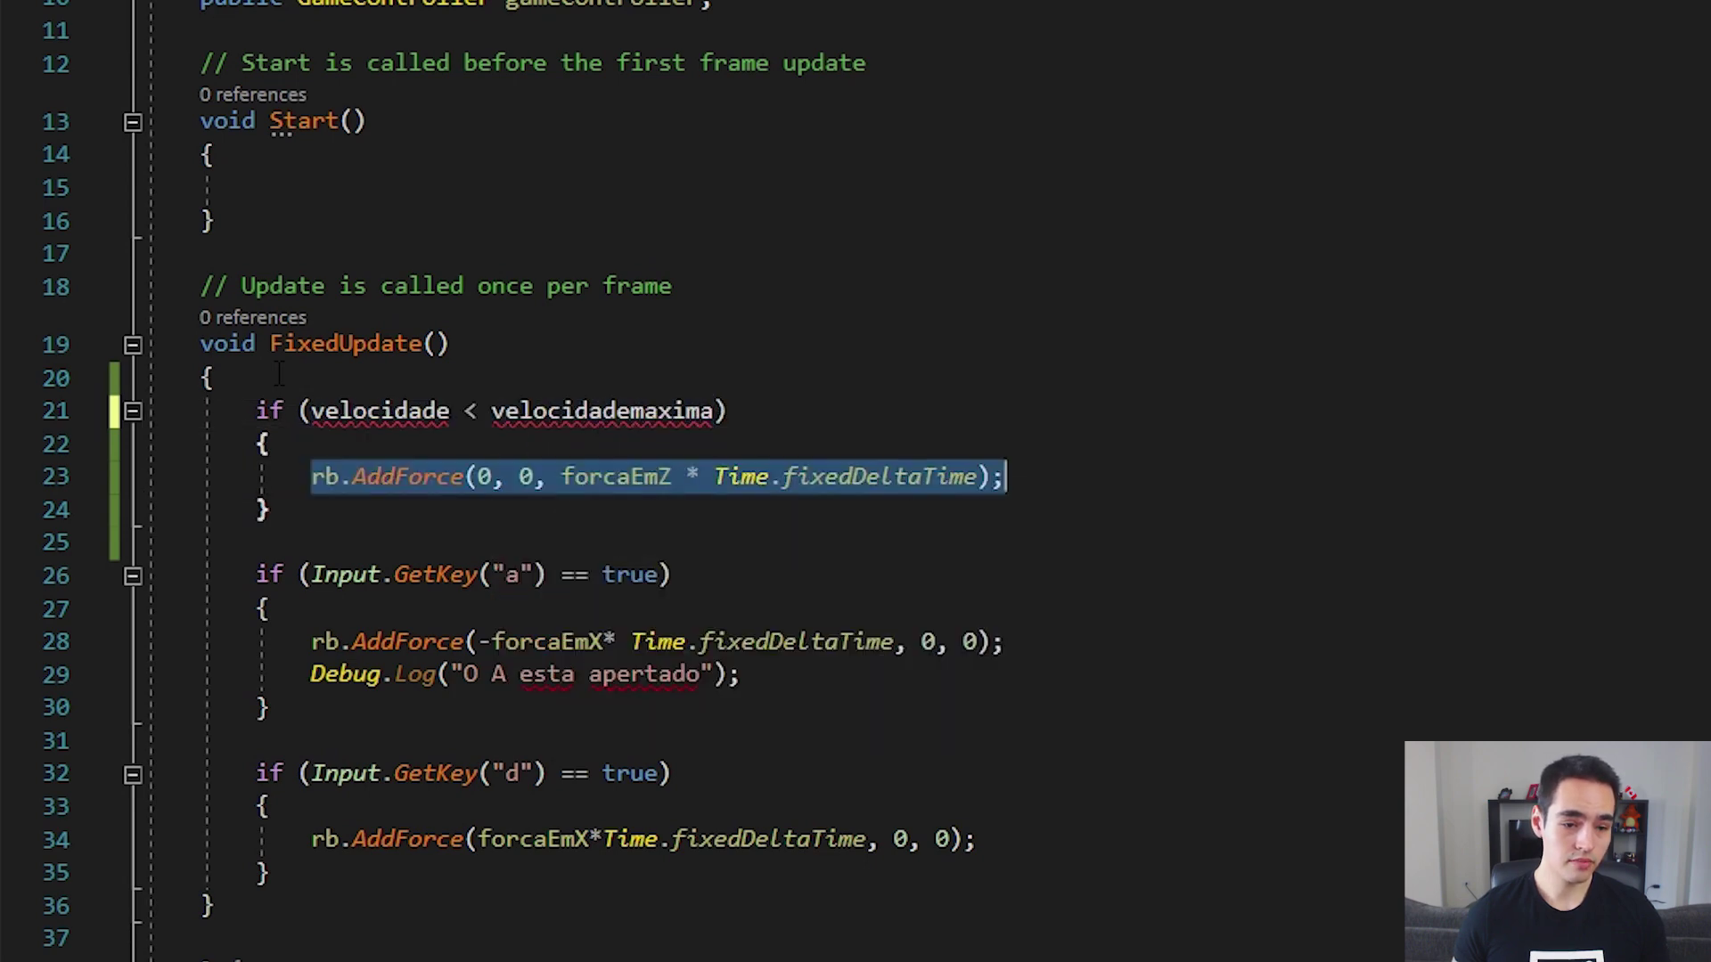
{"action": "key", "text": "Down"}
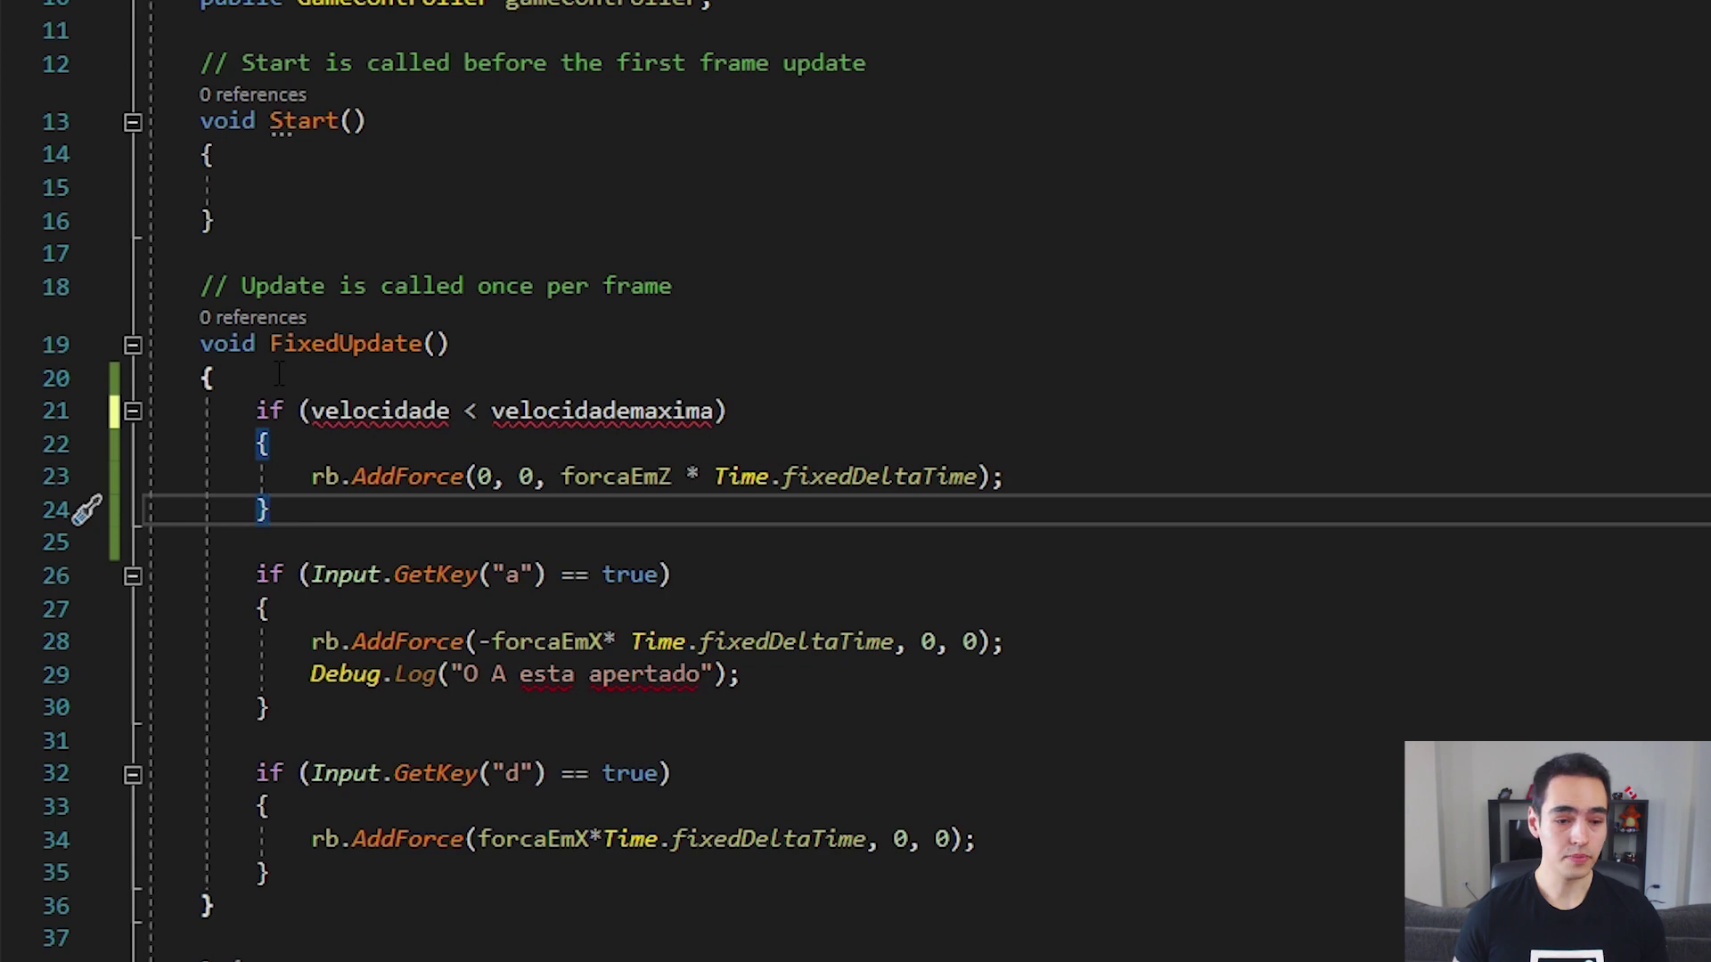
{"action": "key", "text": "Up"}
{"action": "key", "text": "Up"}
{"action": "key", "text": "Up"}
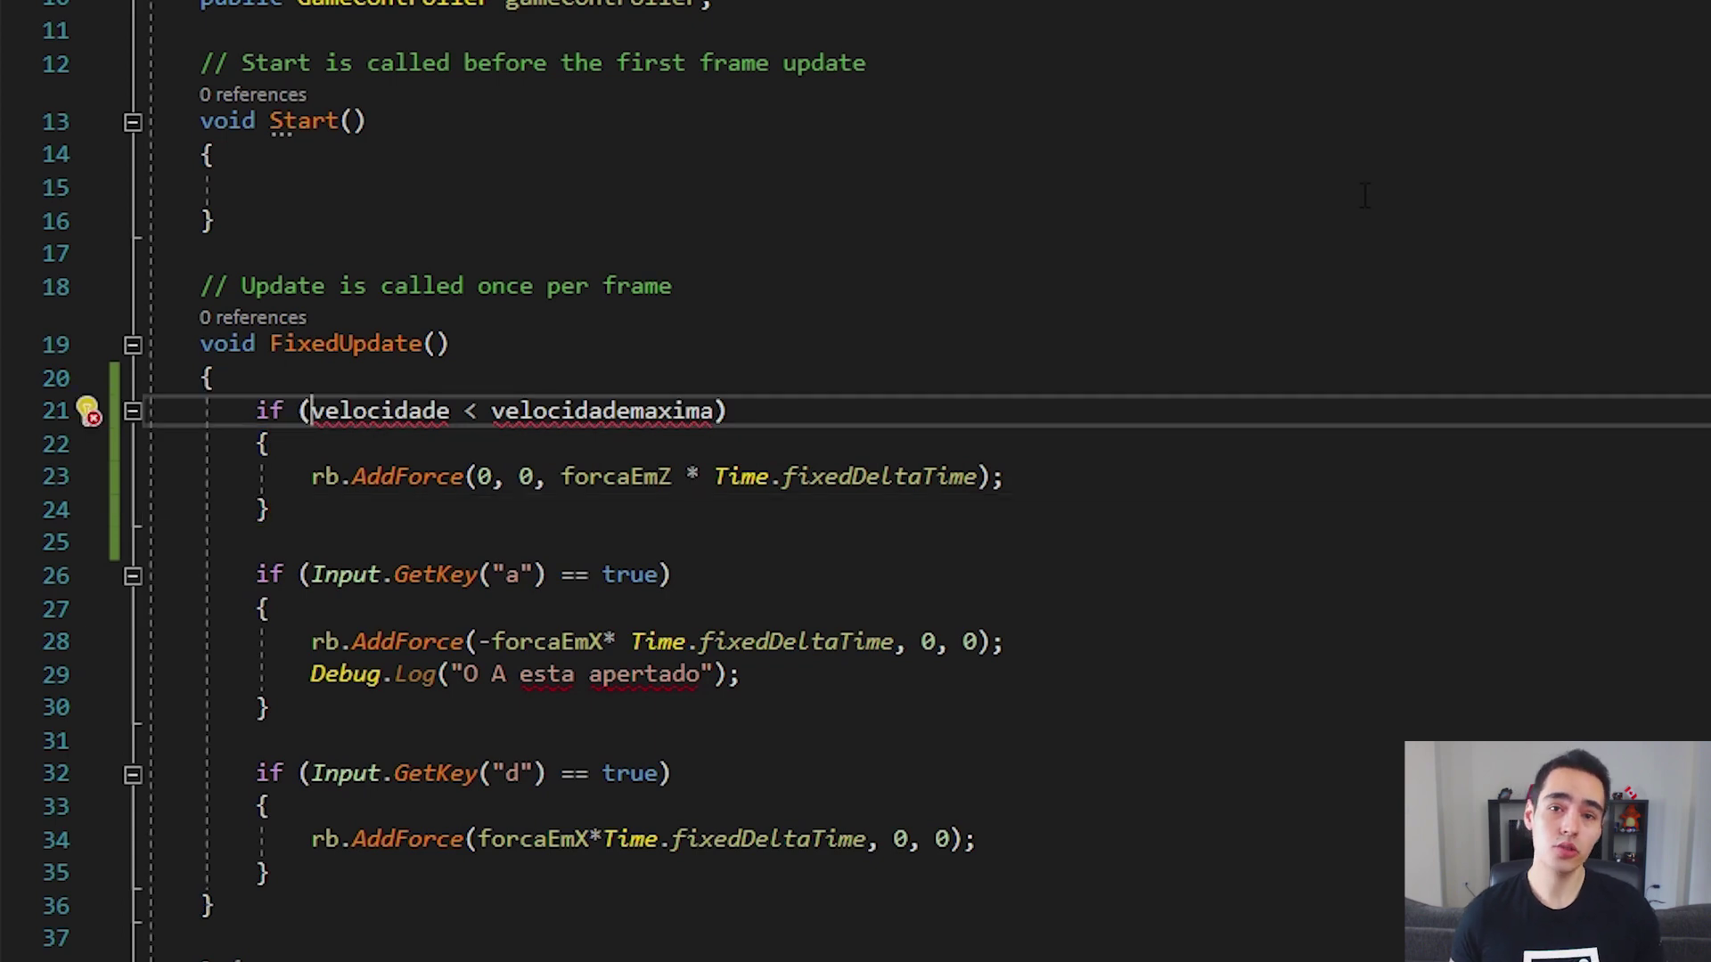
{"action": "key", "text": "ctrl+shift+Right"}
{"action": "key", "text": "ctrl+shift+Right"}
{"action": "key", "text": "ctrl+shift+Right"}
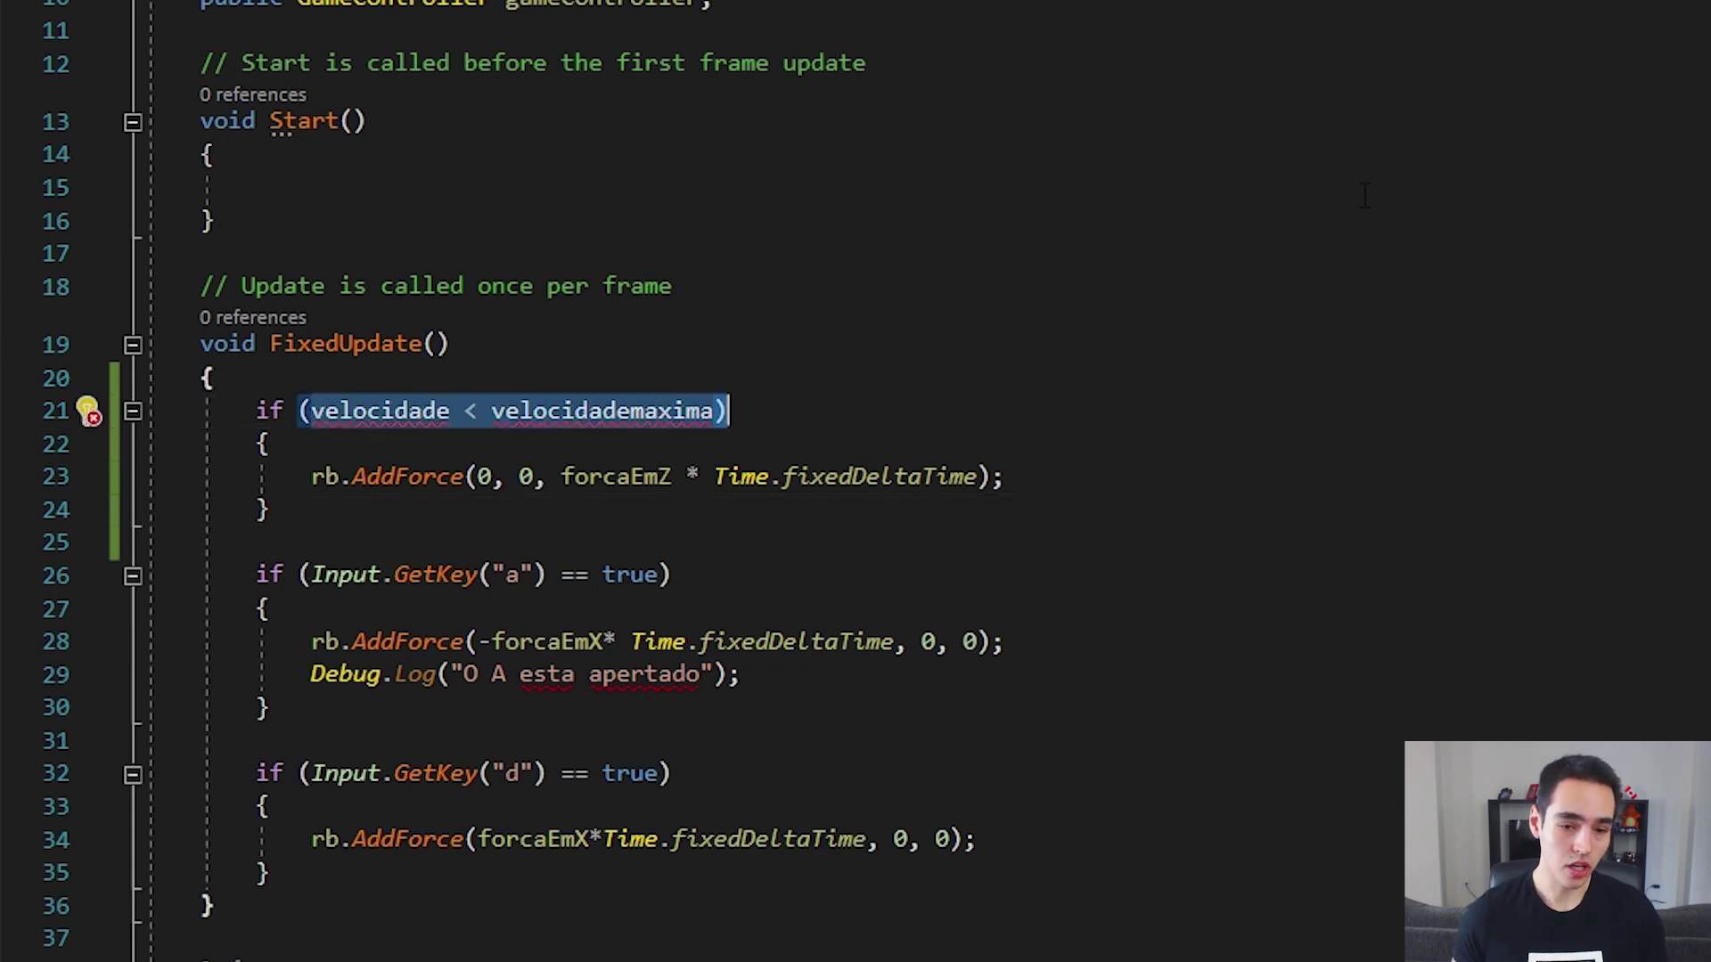
{"action": "key", "text": "Delete"}
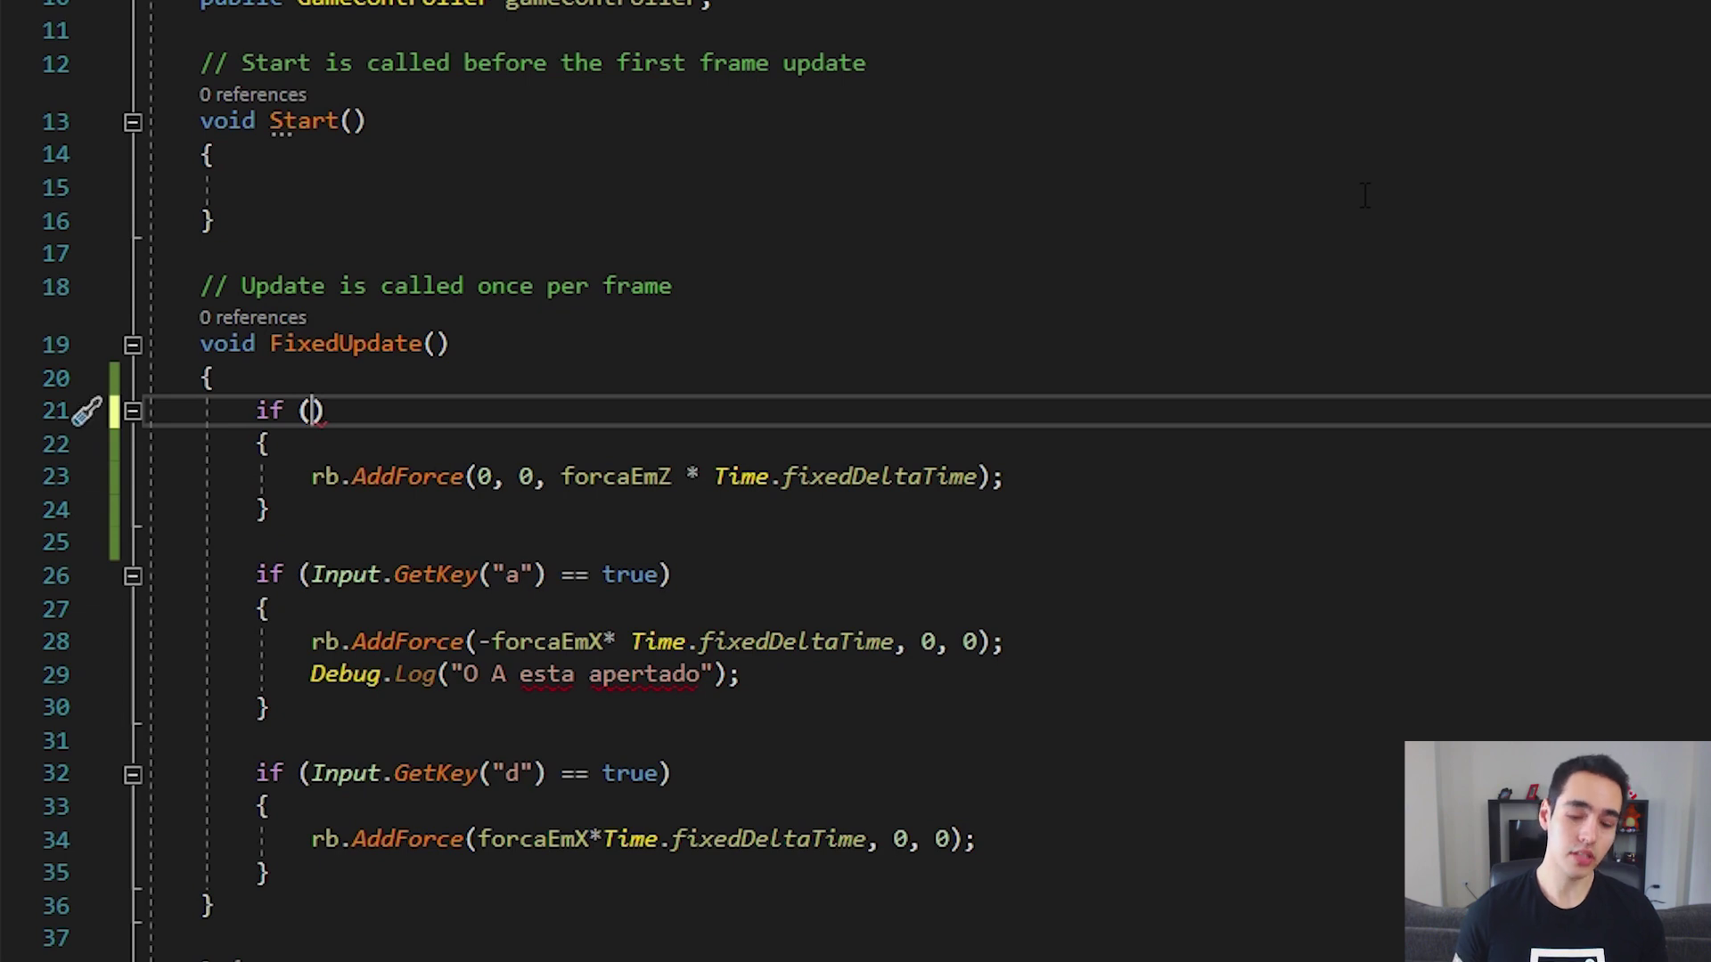
Write the if condition as rb.velocity.z < 200
{"action": "type", "text": "rb"}
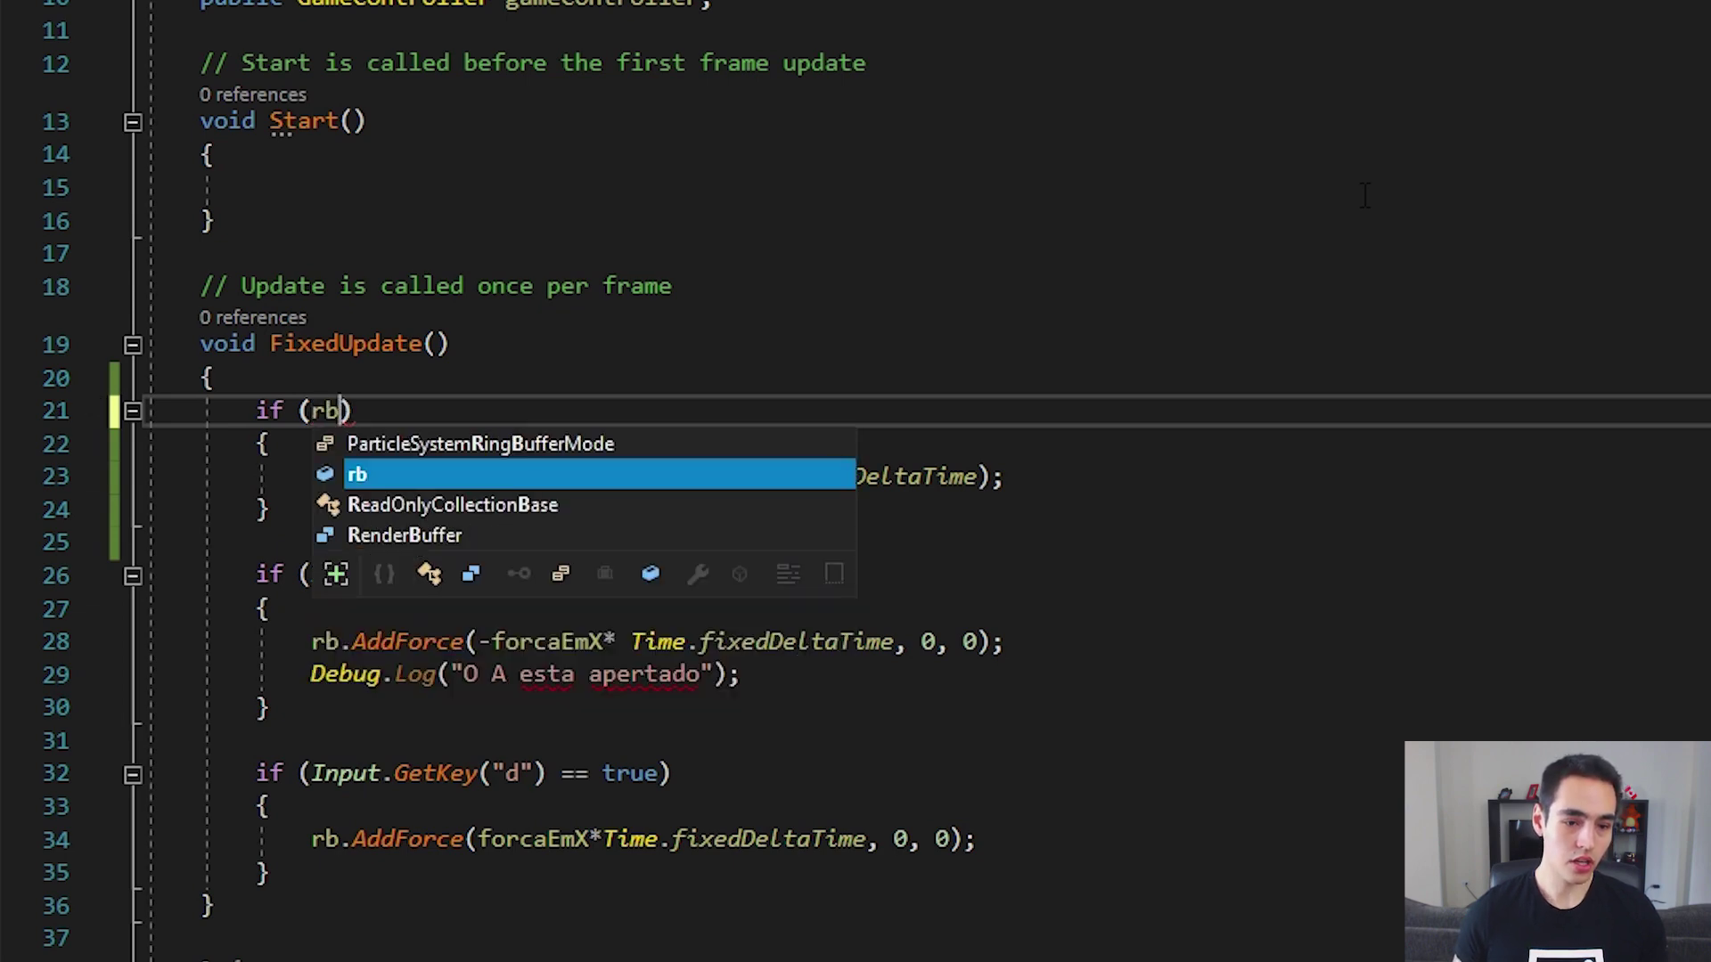
{"action": "type", "text": "."}
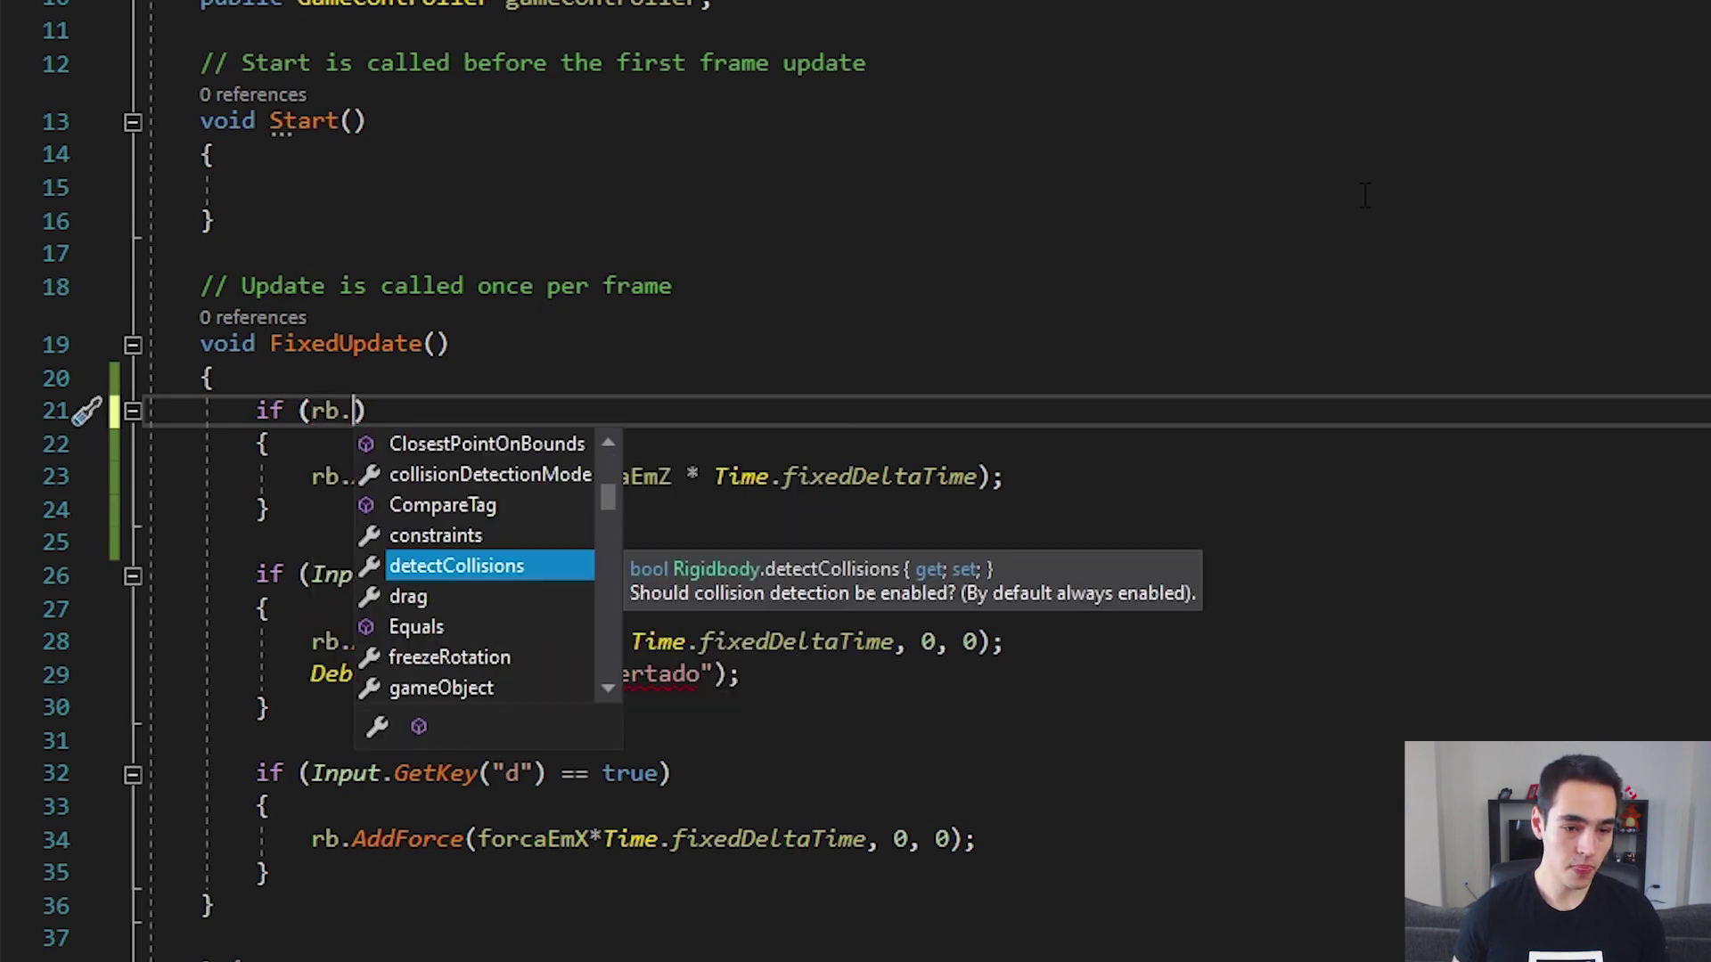
{"action": "type", "text": "veloci"}
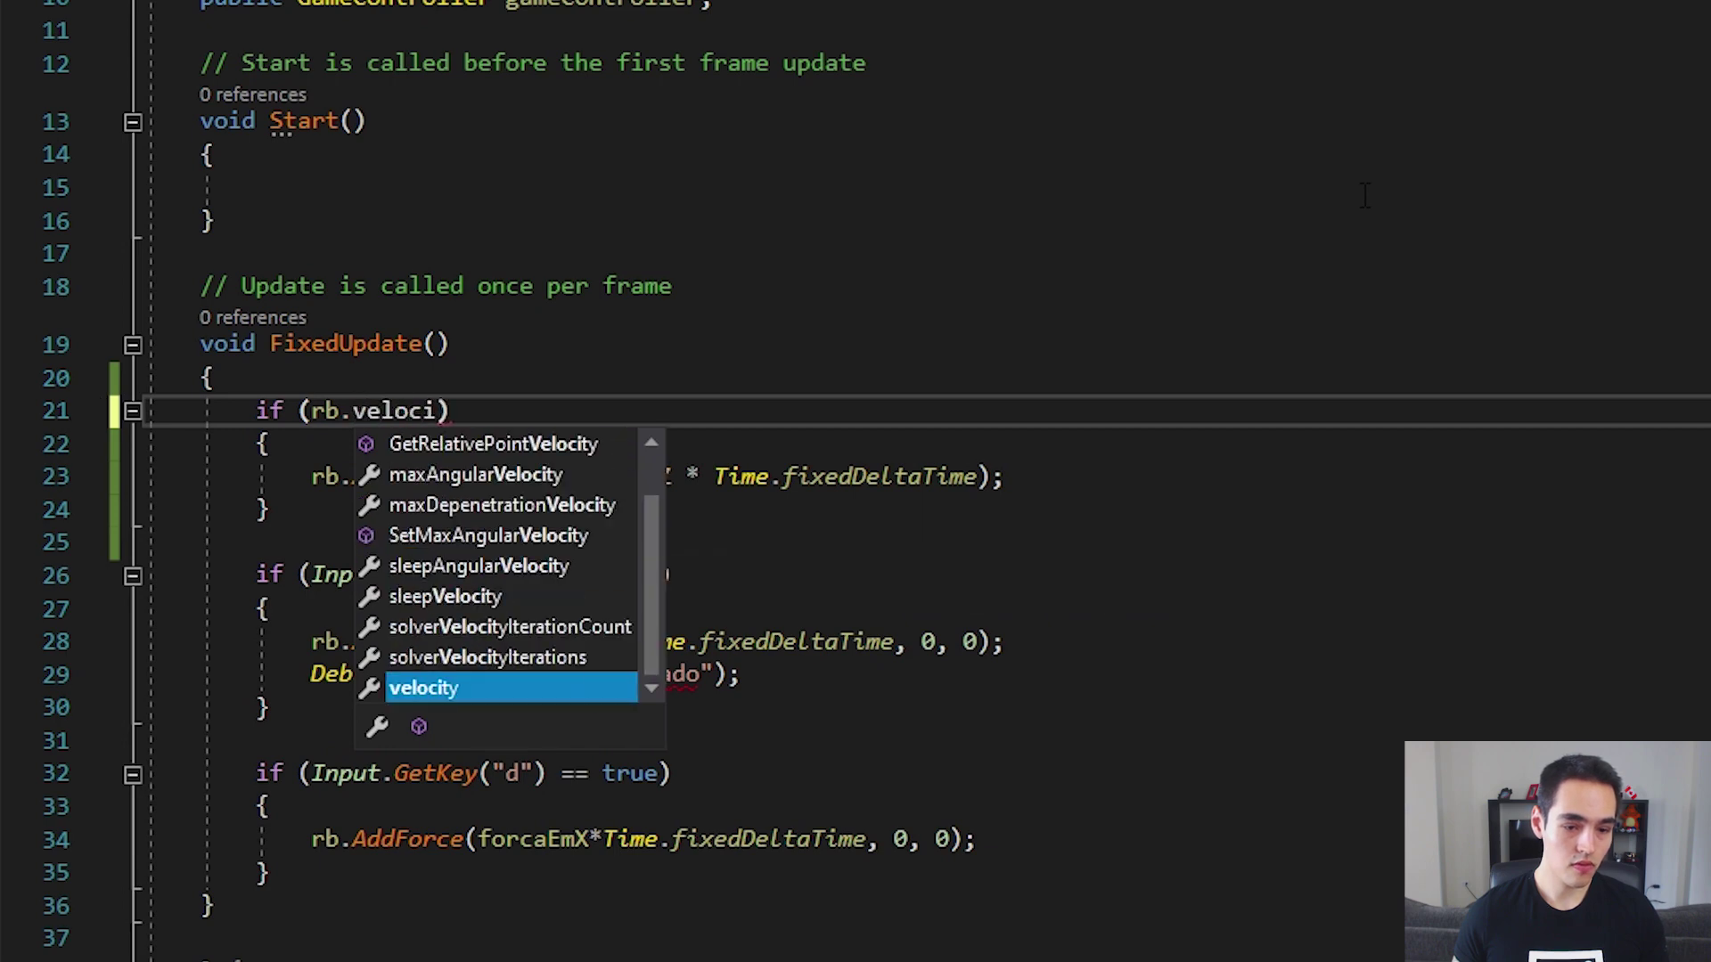
{"action": "type", "text": "t"}
{"action": "key", "text": "Tab"}
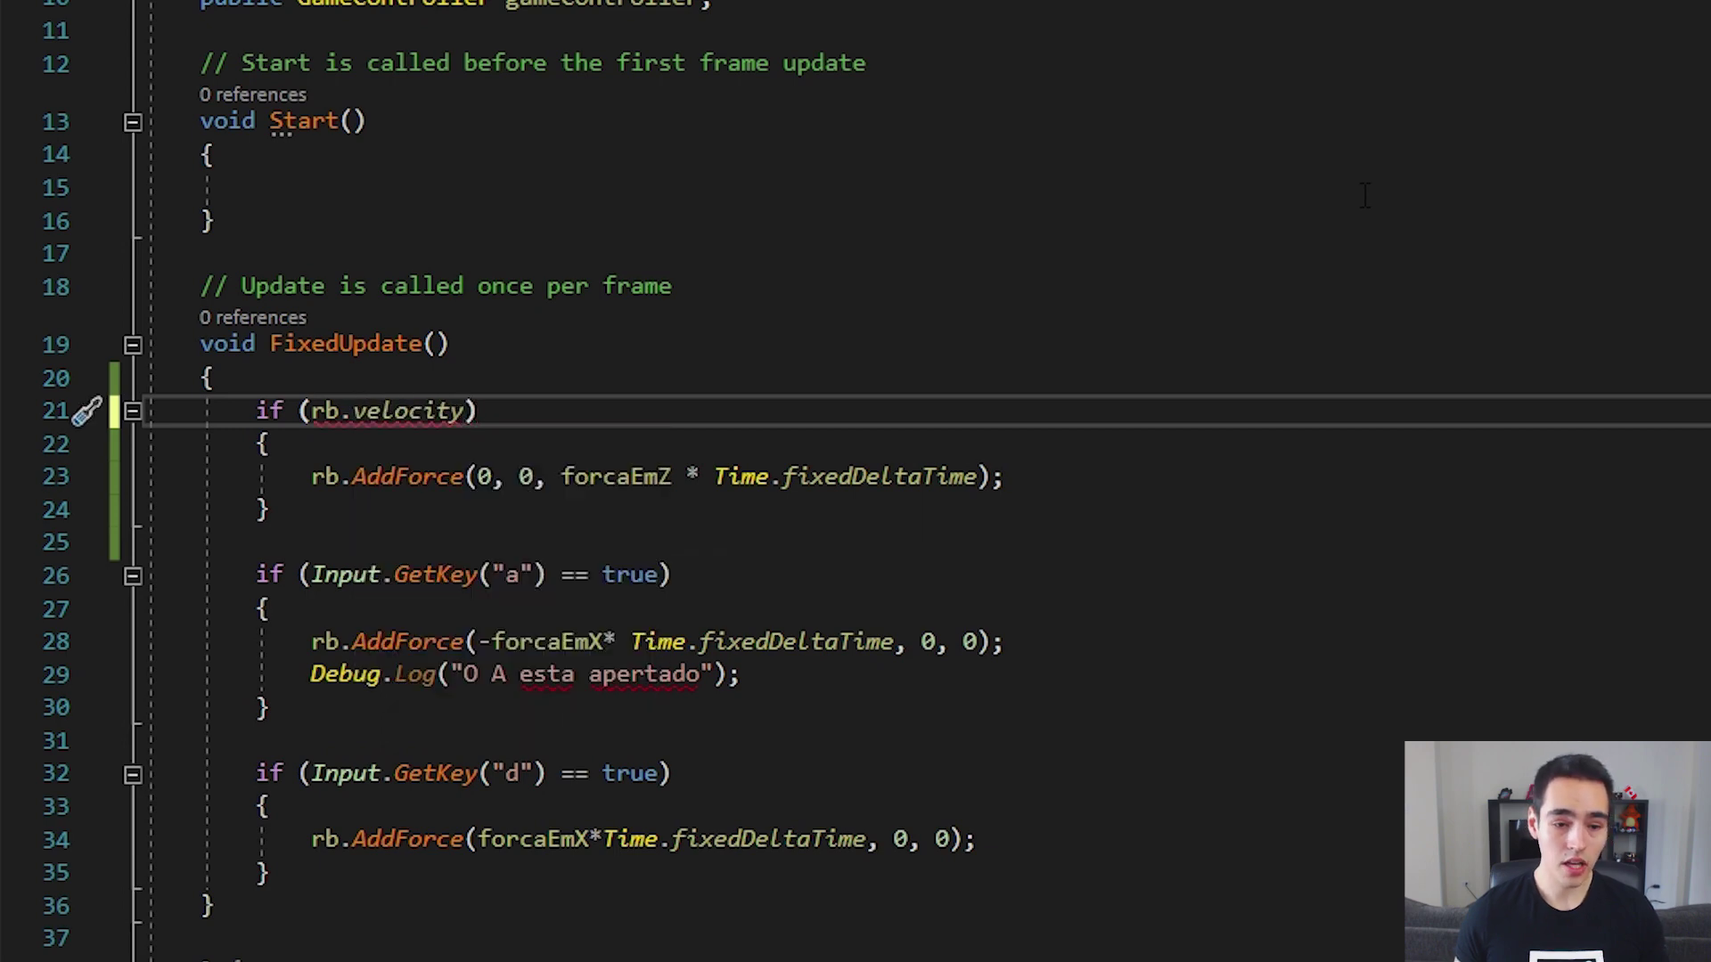
{"action": "double_click", "coordinate": [410, 411]}
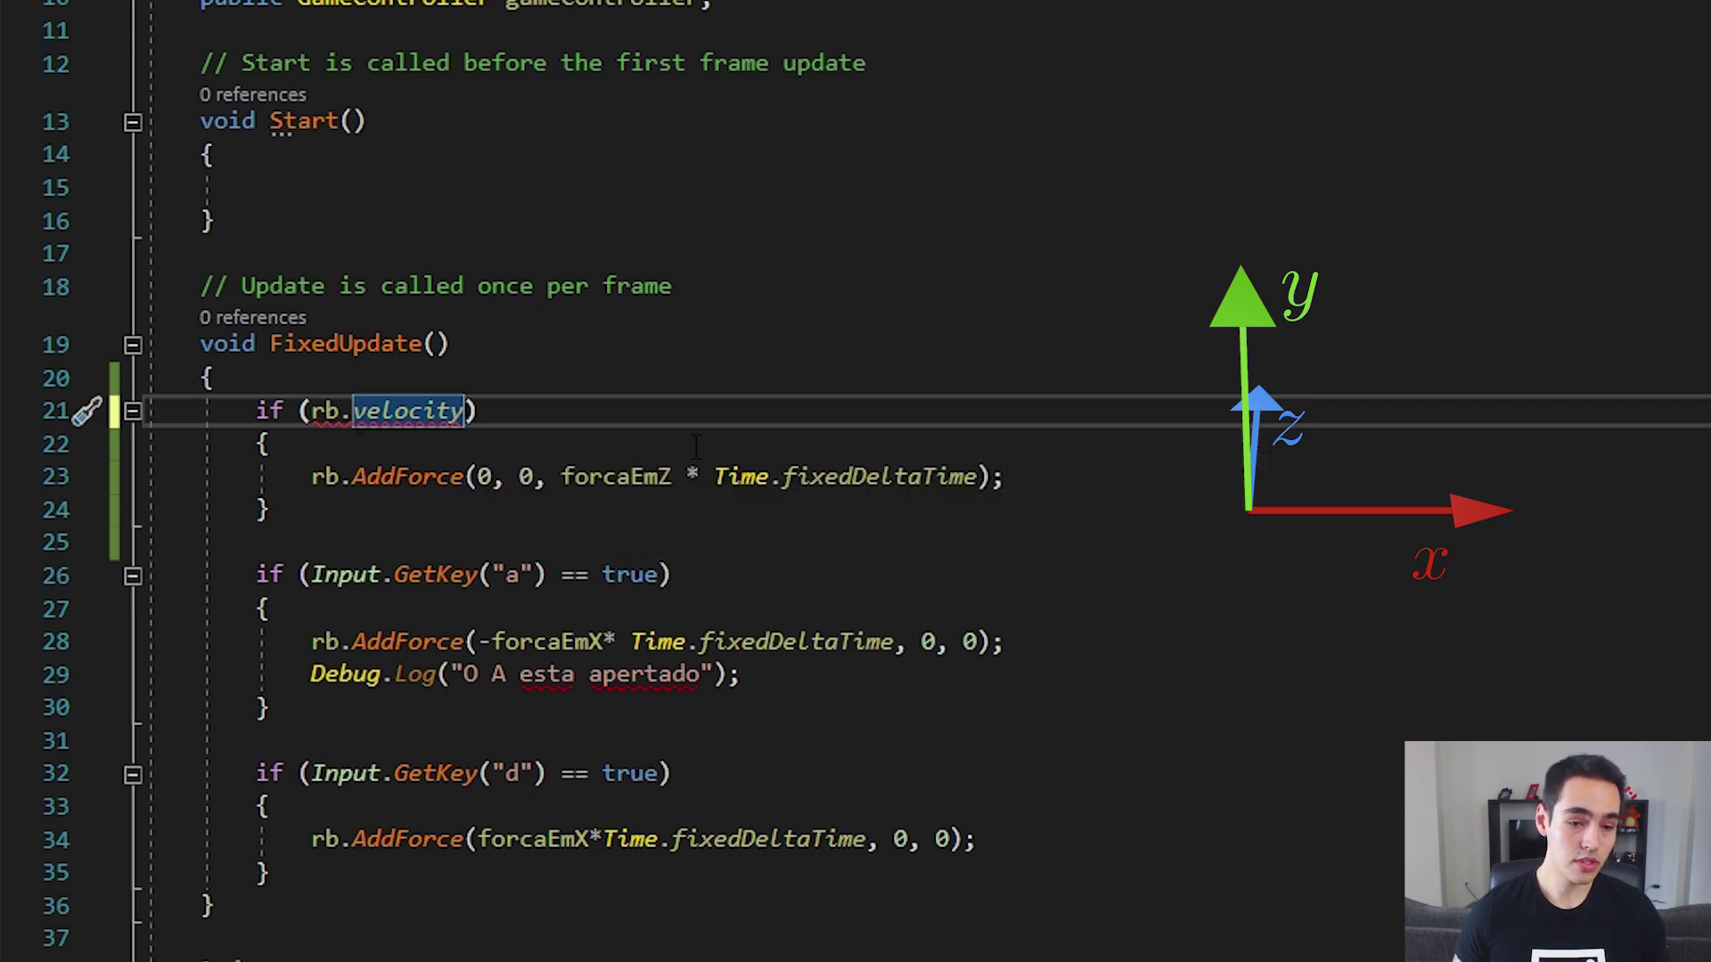
{"action": "type", "text": ".z"}
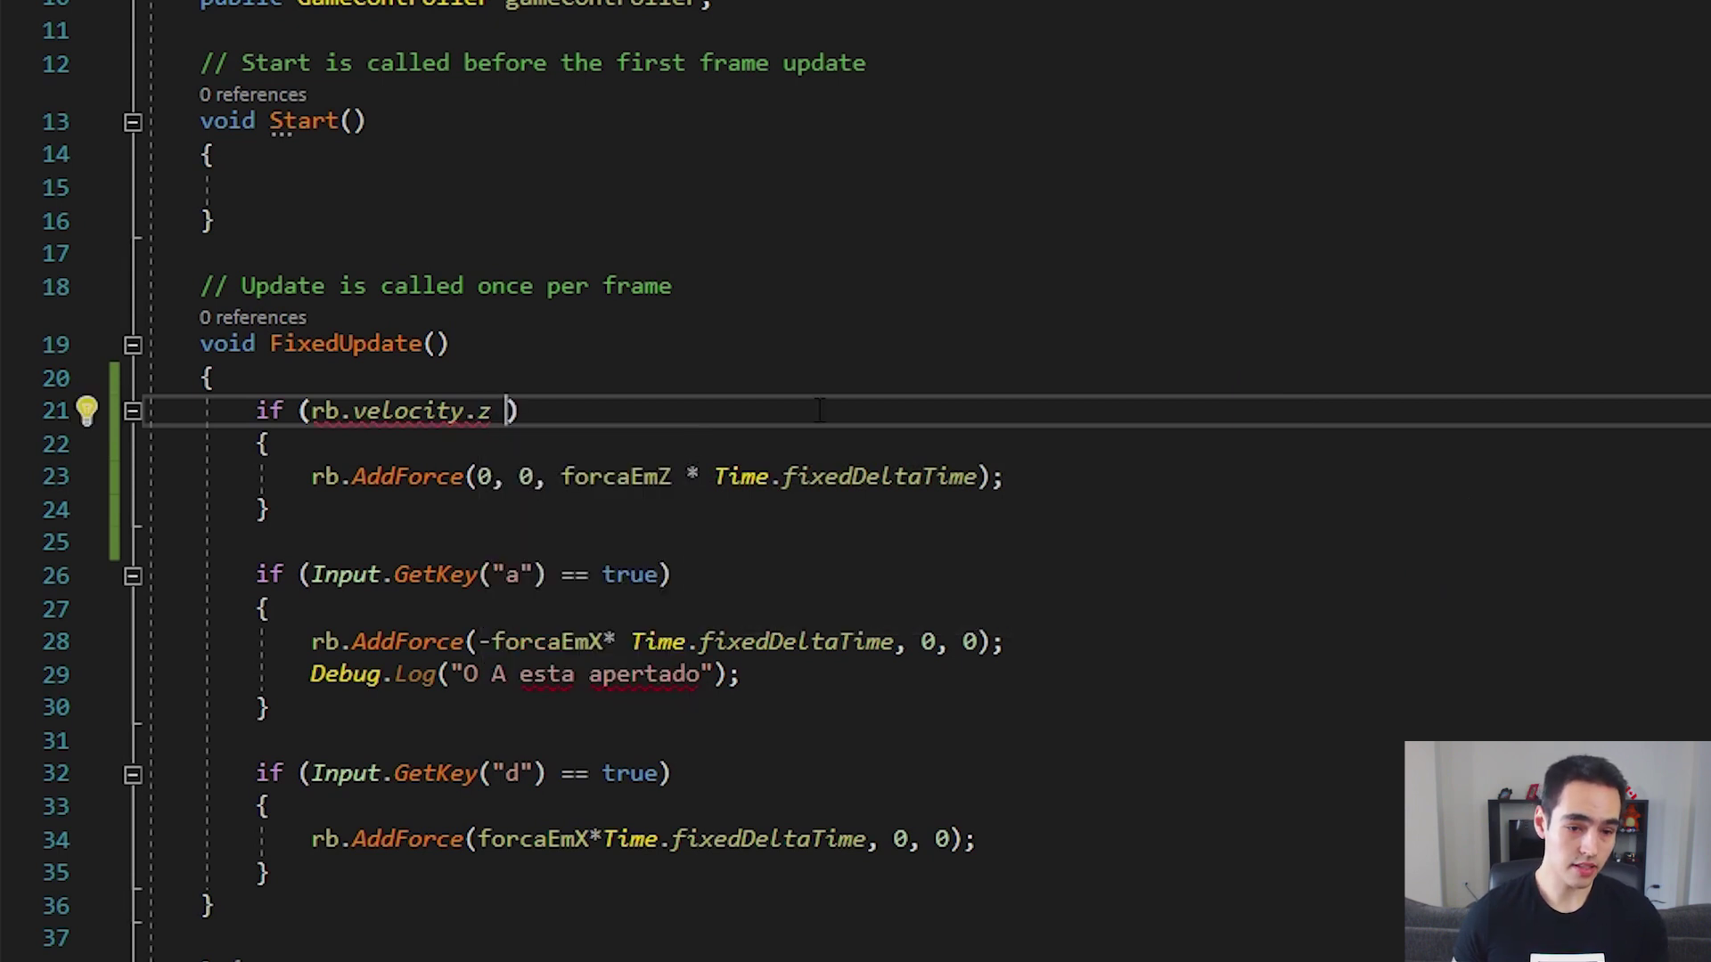
{"action": "type", "text": " <"}
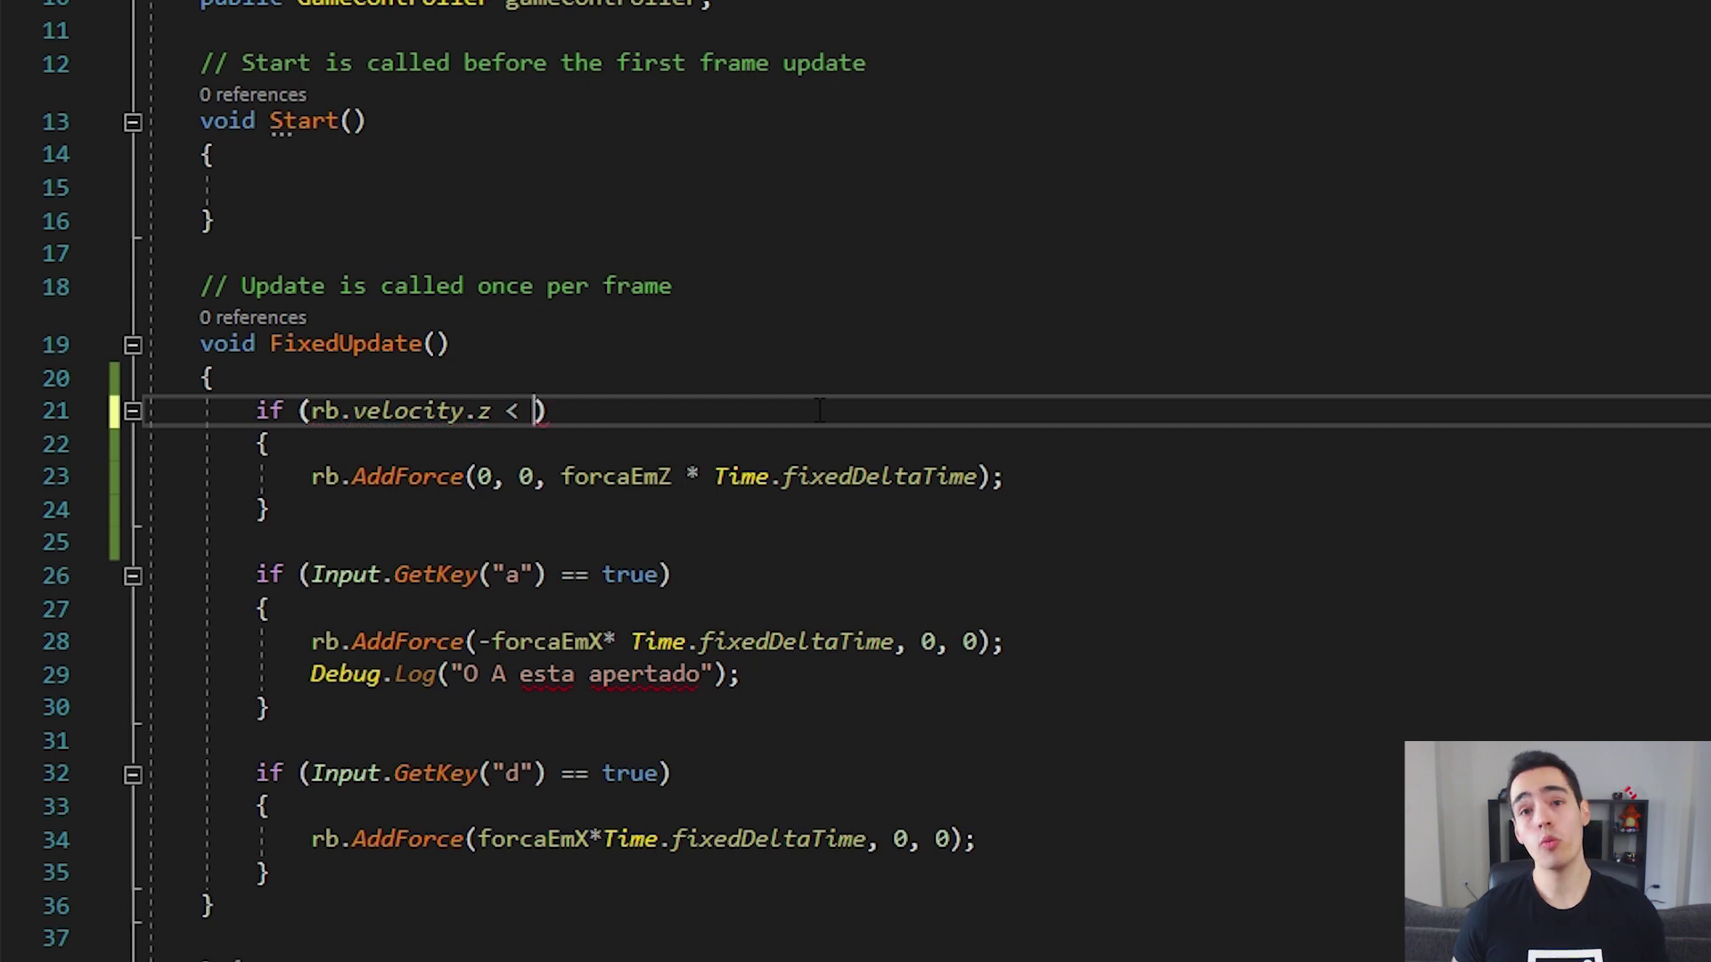
{"action": "type", "text": " 20"}
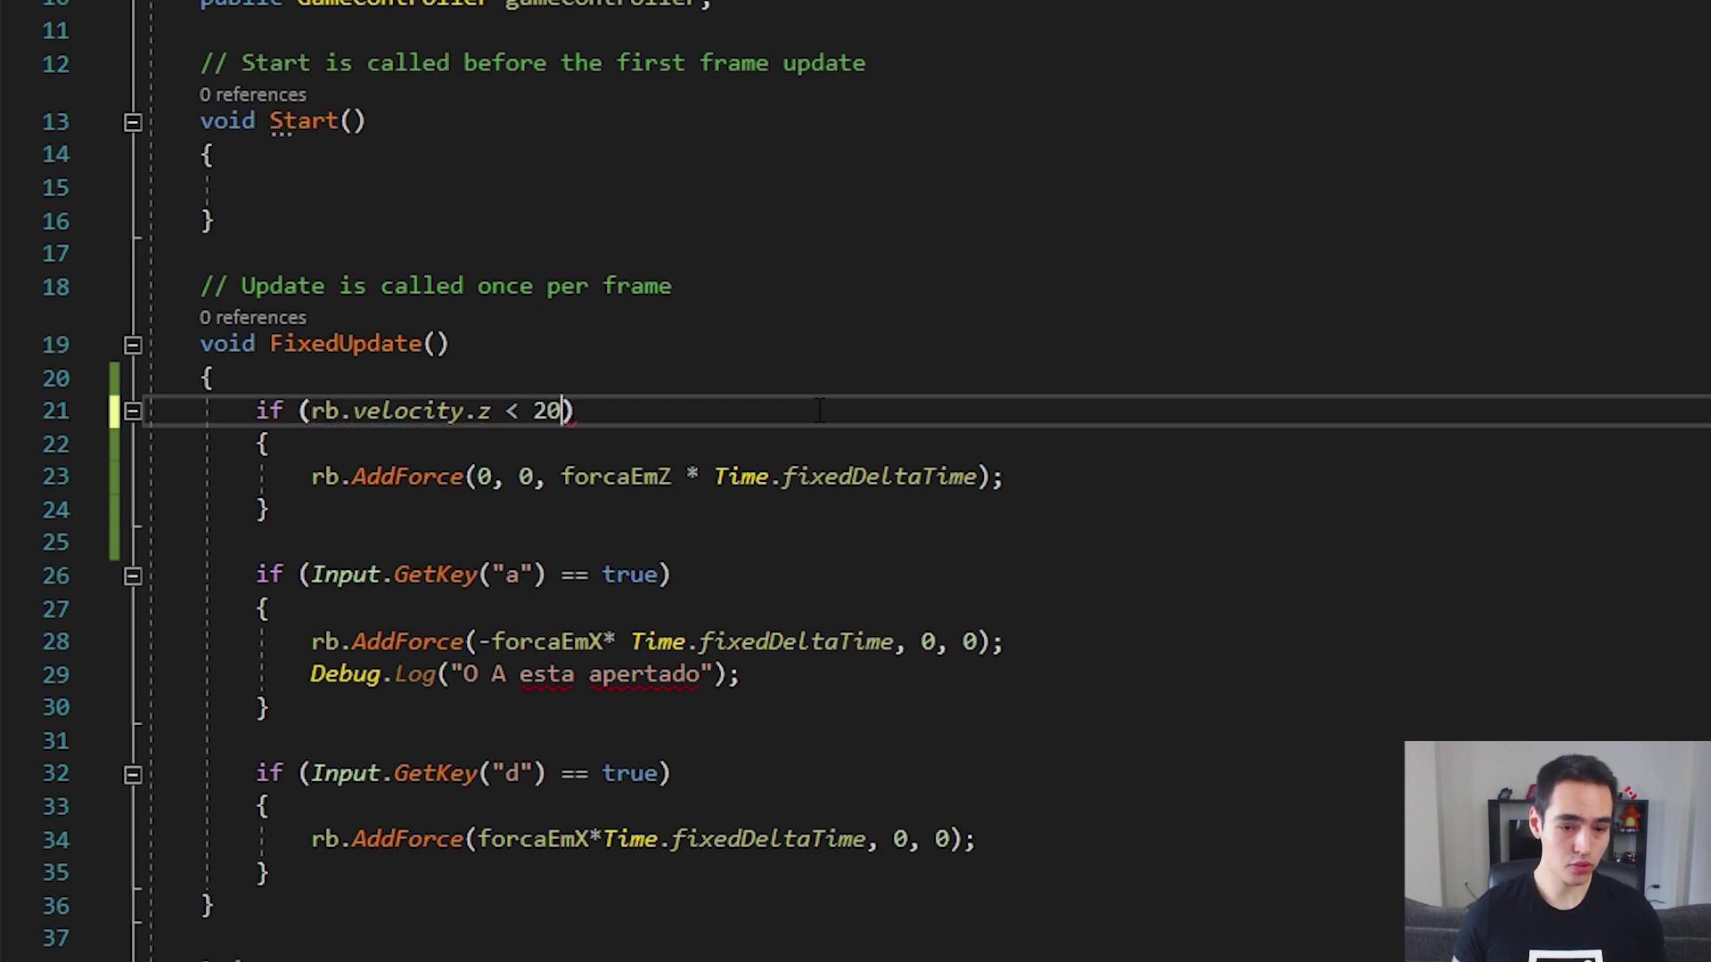
{"action": "type", "text": "0"}
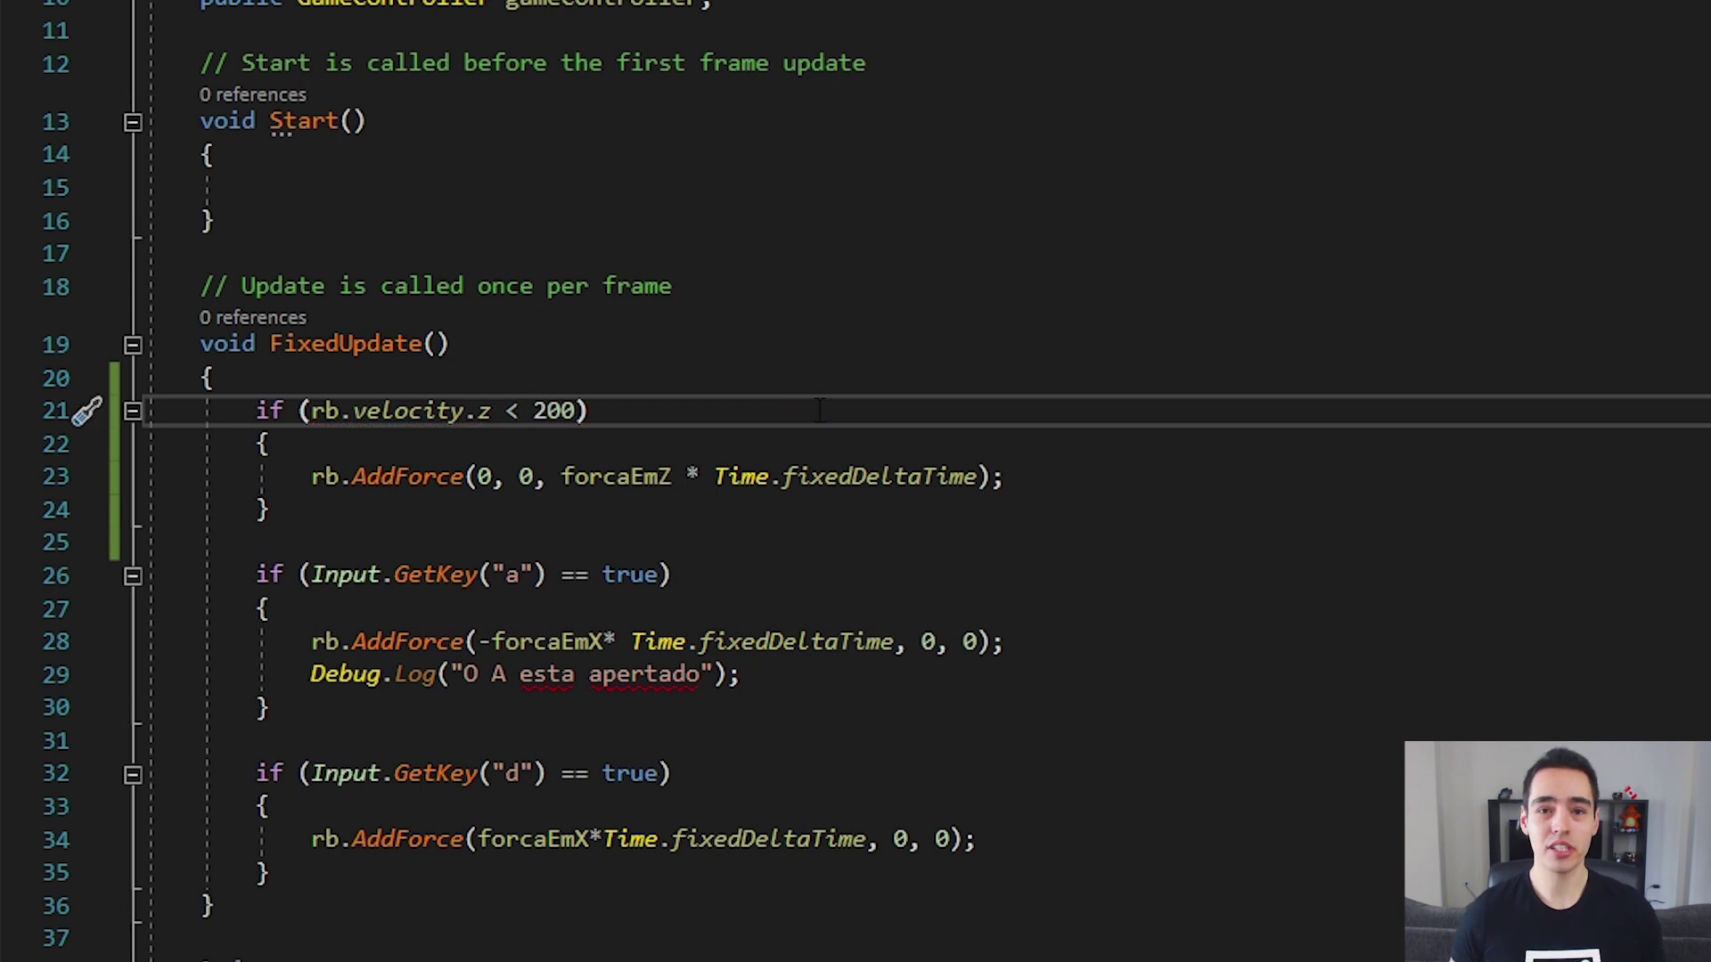
{"action": "key", "text": "shift+Left"}
{"action": "key", "text": "shift+Left"}
{"action": "key", "text": "shift+Left"}
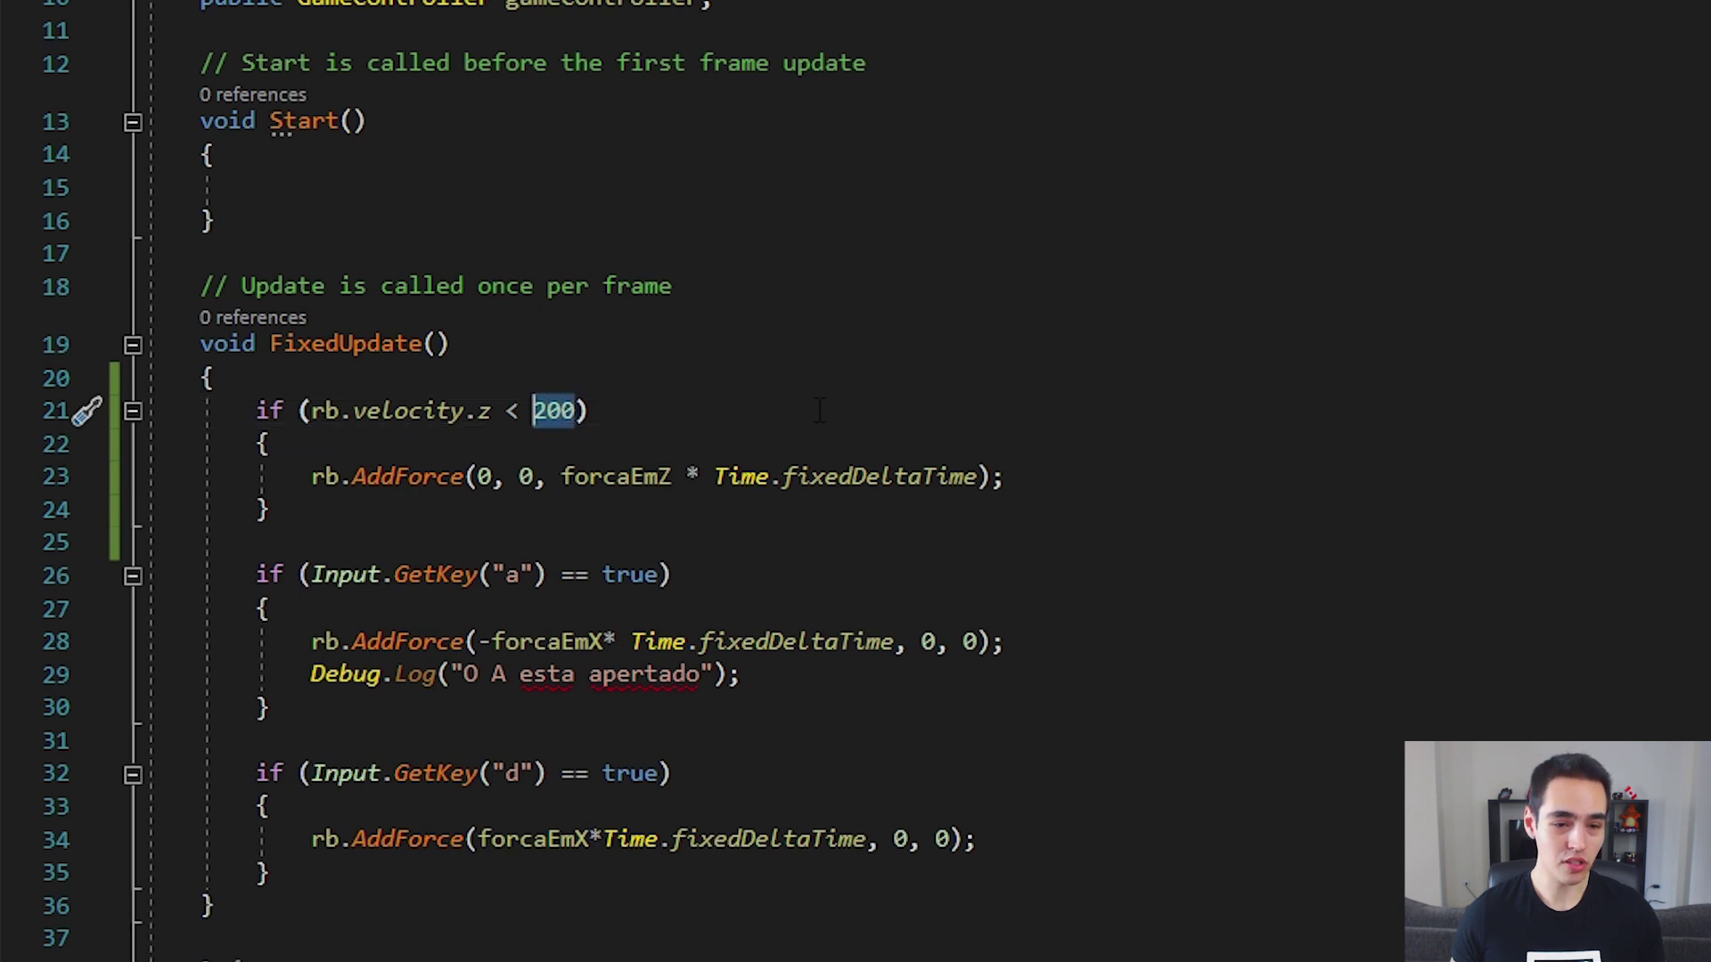
{"action": "key", "text": "Up"}
{"action": "key", "text": "Up"}
{"action": "scroll", "coordinate": [819, 411], "scroll_direction": "up", "scroll_amount": 1}
Add 'public float velocidadeMaximaZ = 200;' below forcaEmZ and save
{"action": "key", "text": "Up"}
{"action": "key", "text": "Up"}
{"action": "key", "text": "Up"}
{"action": "scroll", "coordinate": [819, 411], "scroll_direction": "up", "scroll_amount": 2}
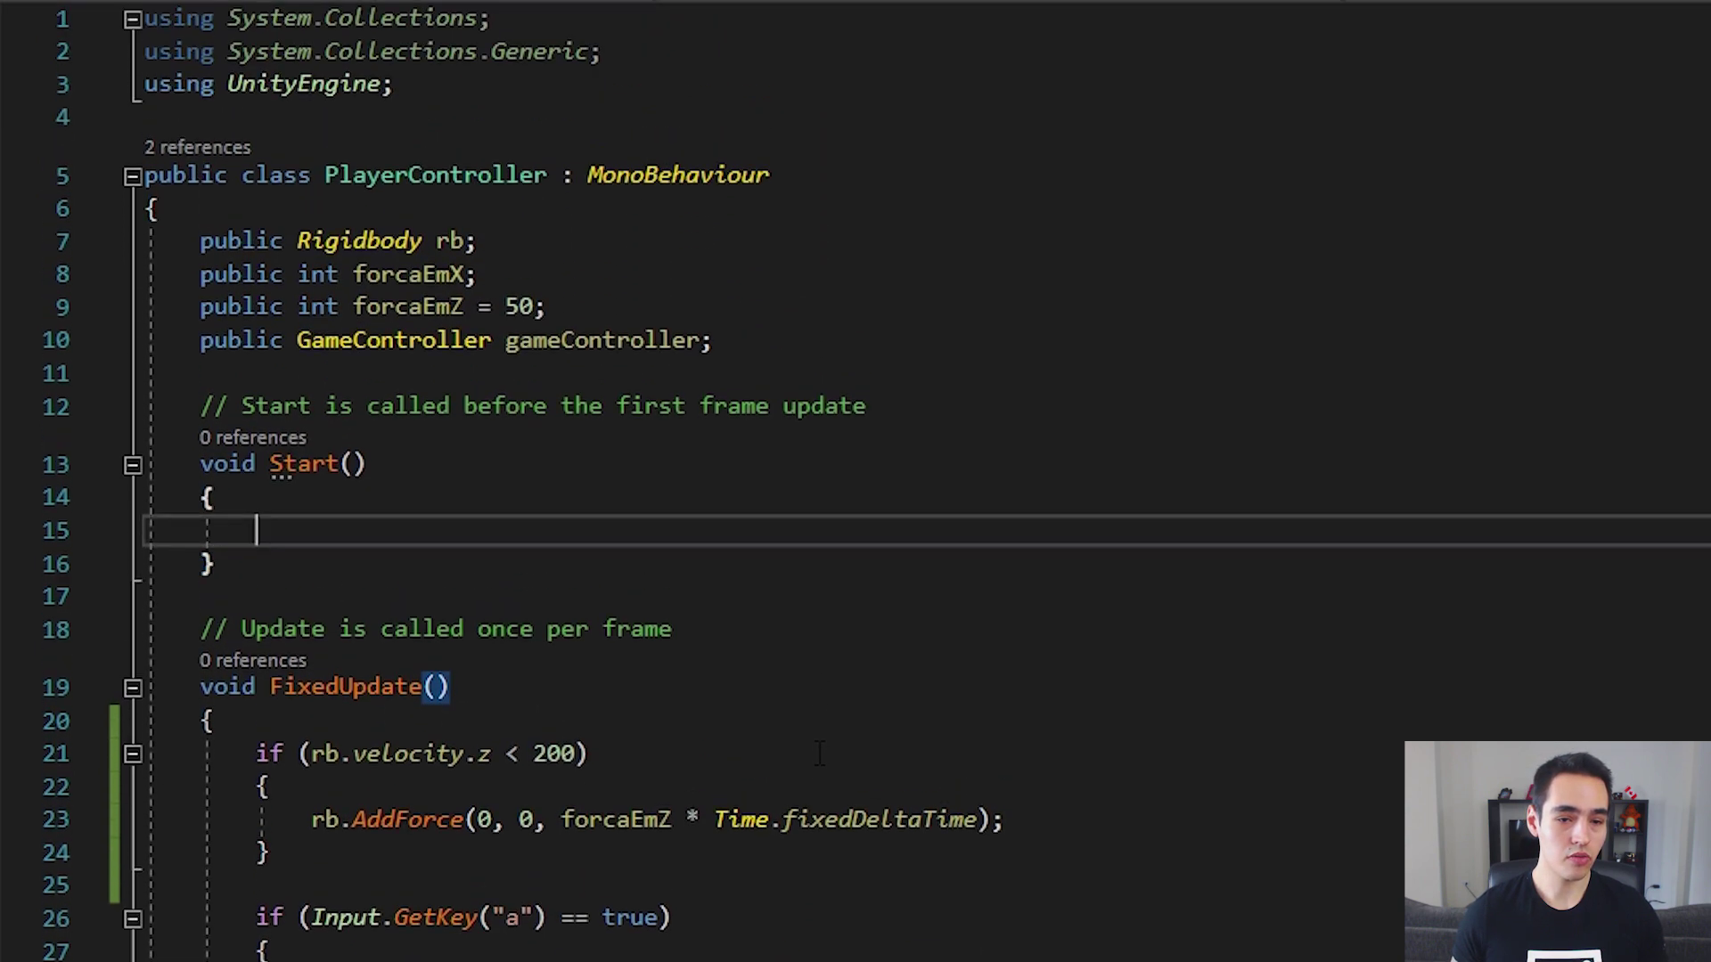
{"action": "key", "text": "Up"}
{"action": "key", "text": "Up"}
{"action": "key", "text": "Up"}
{"action": "key", "text": "Up"}
{"action": "key", "text": "Up"}
{"action": "key", "text": "Up"}
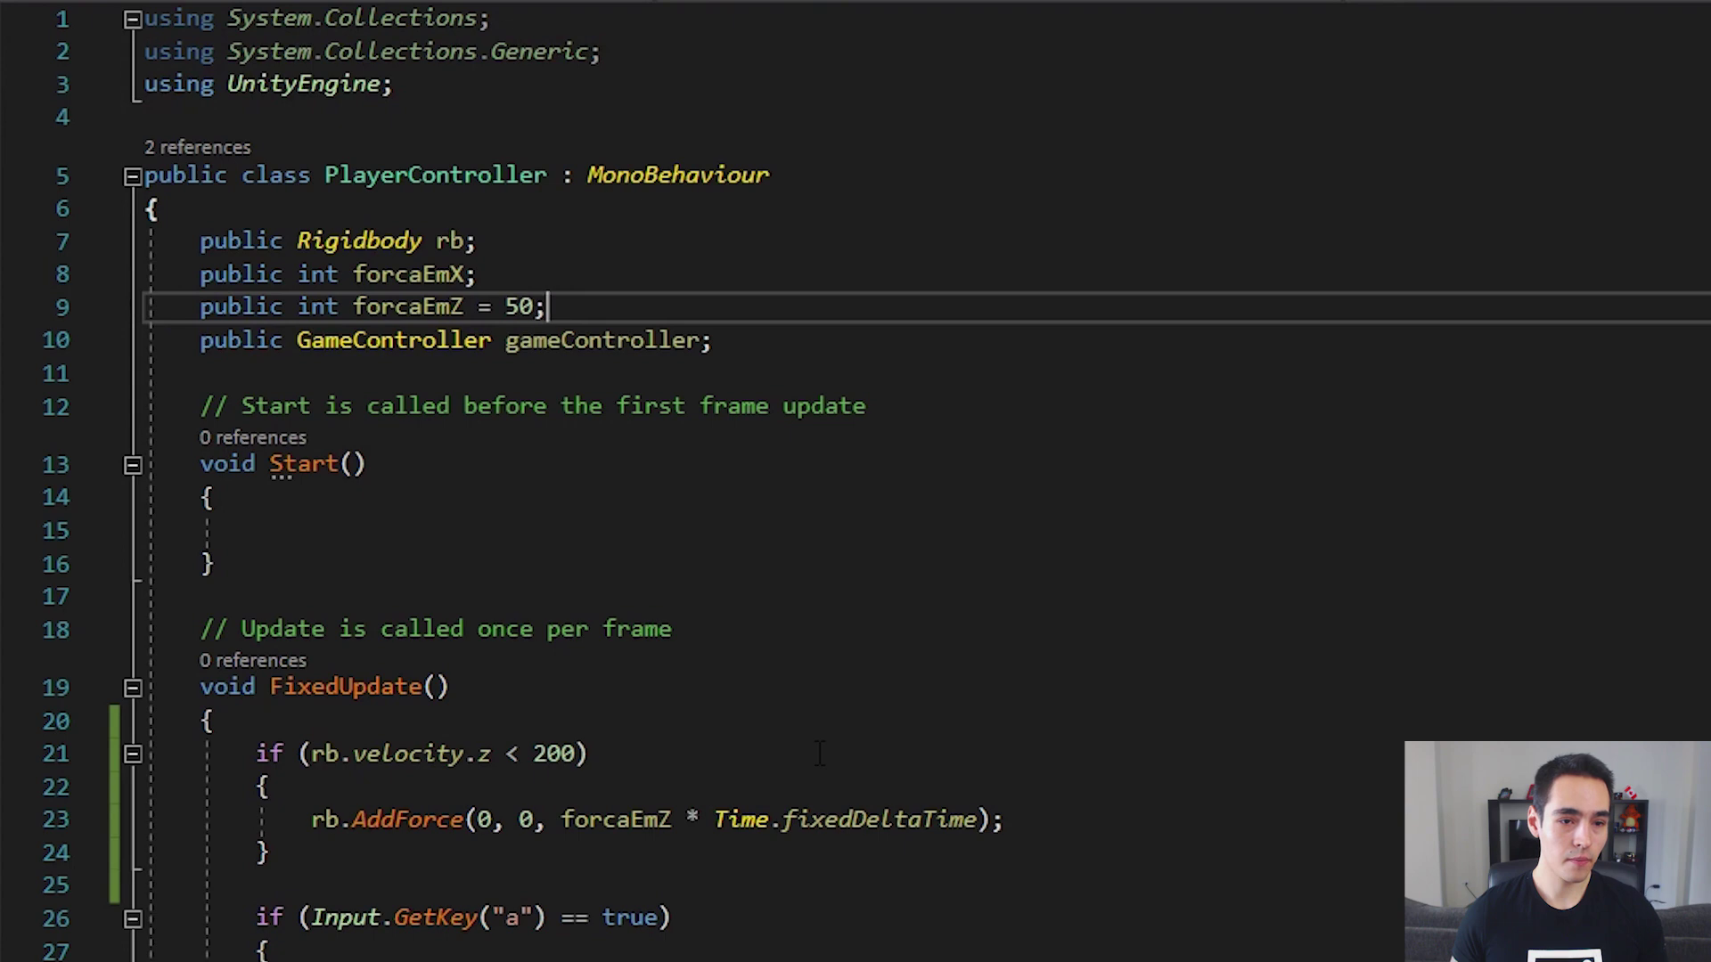
{"action": "key", "text": "Return"}
{"action": "type", "text": "public "}
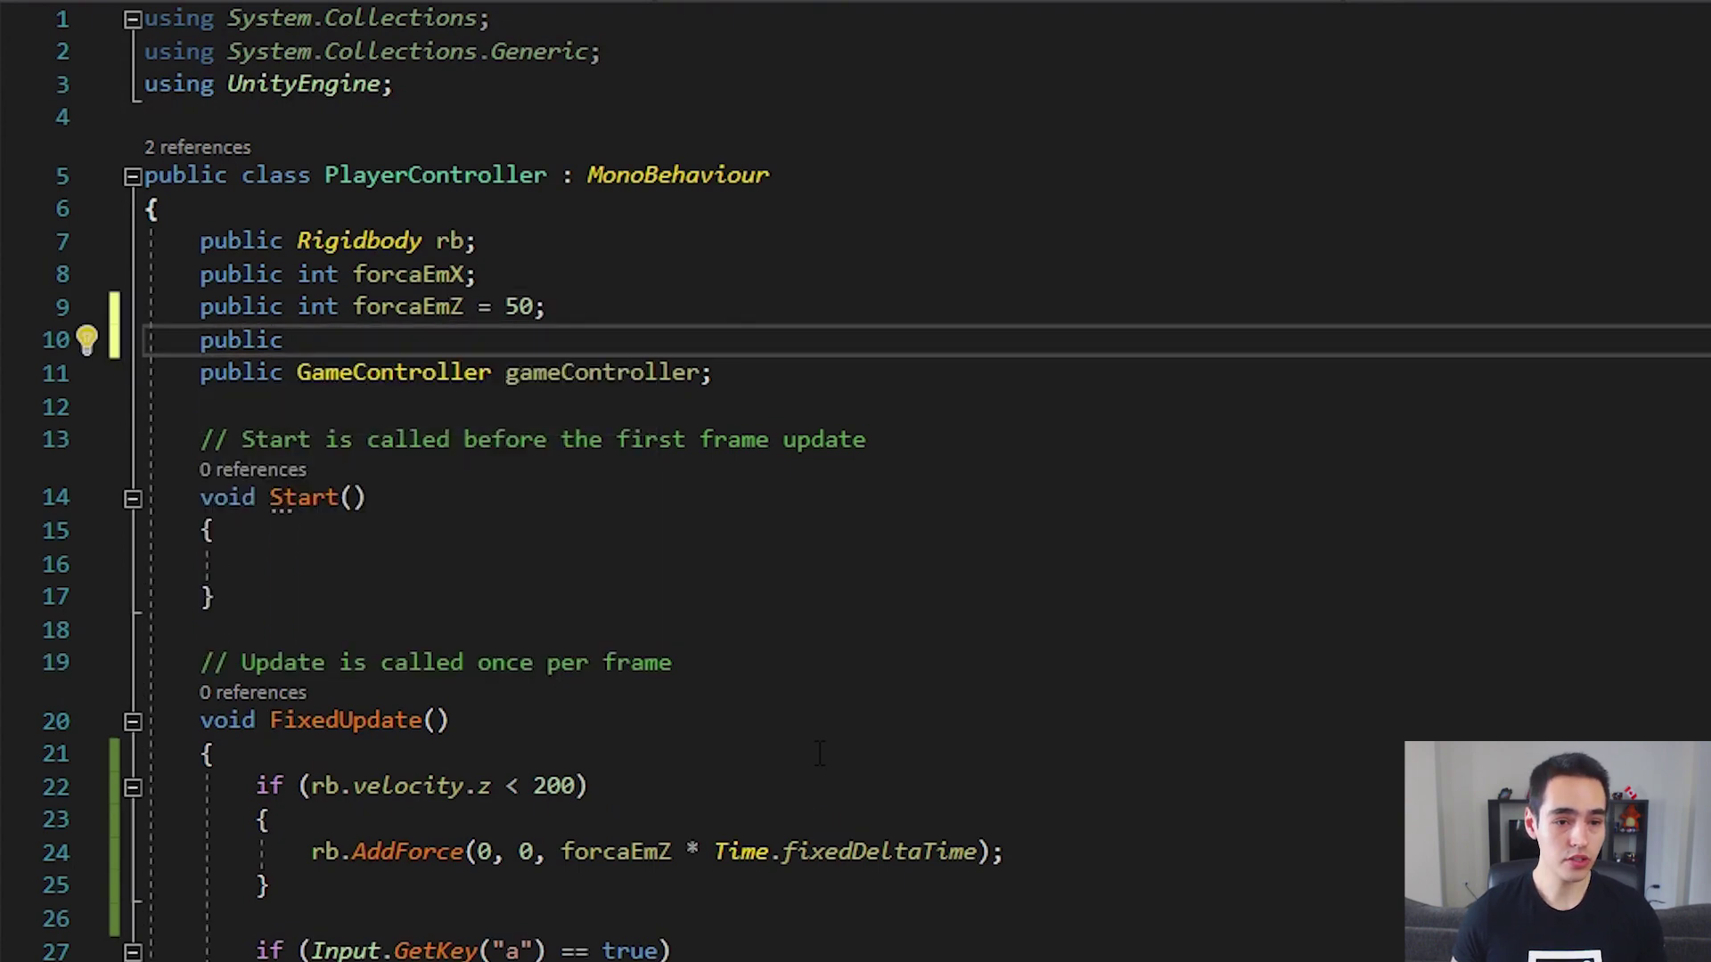
{"action": "type", "text": "float "}
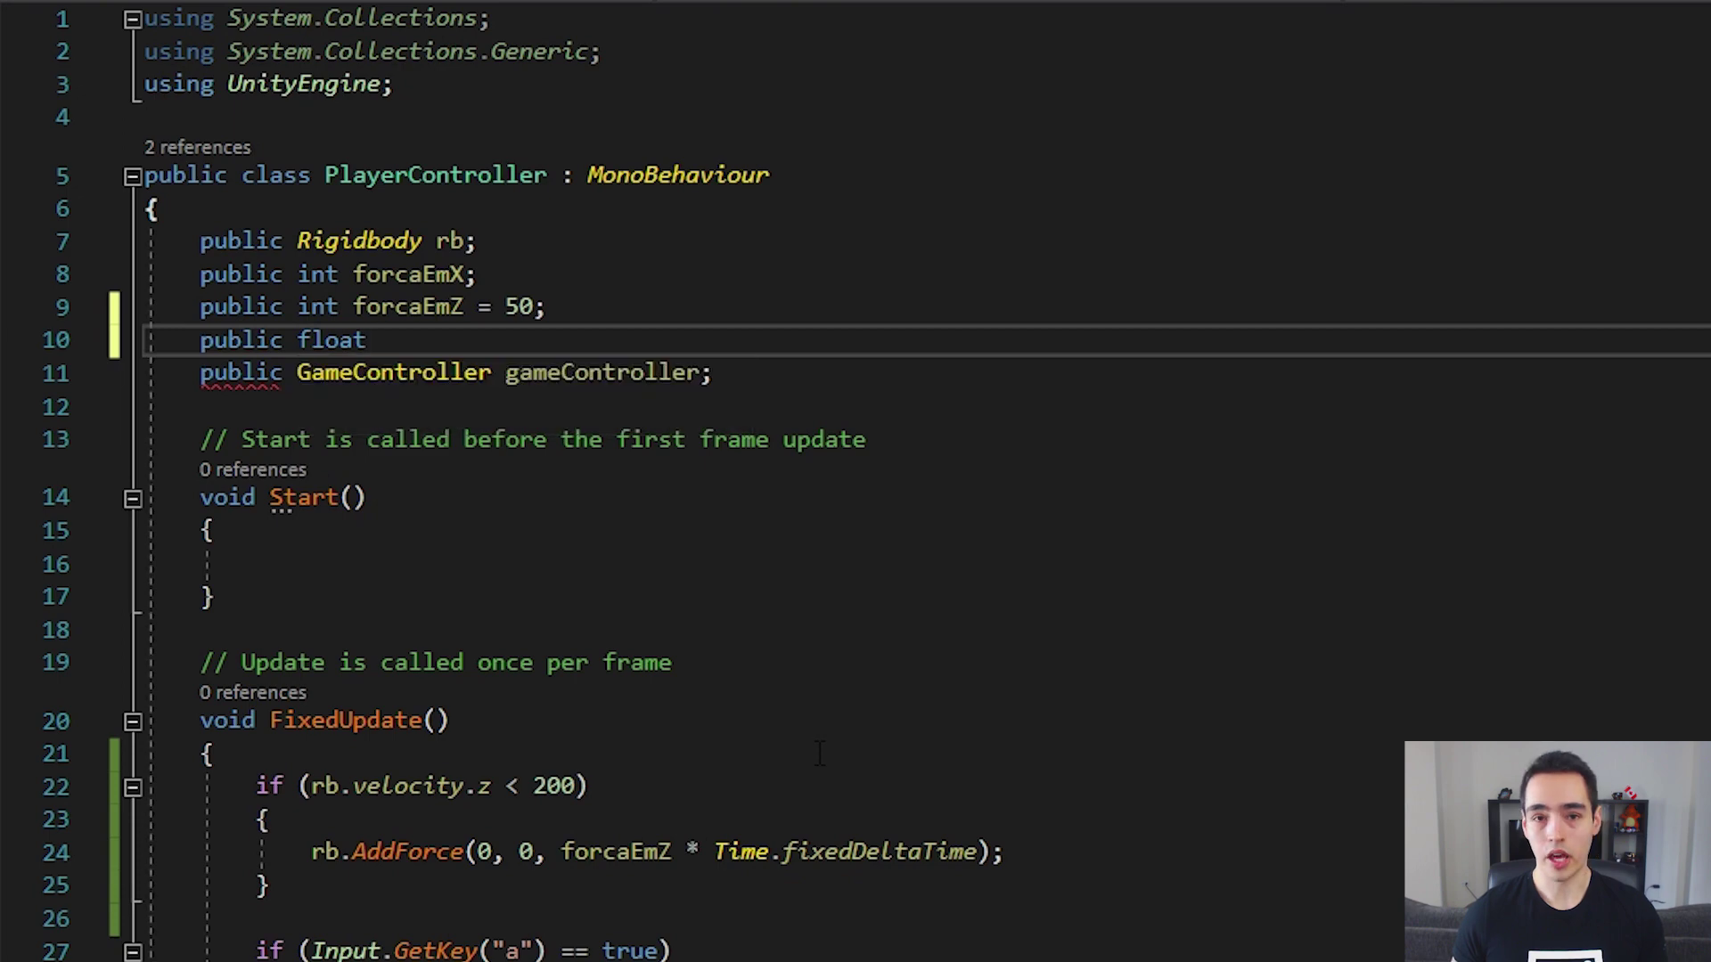
{"action": "type", "text": "velocida"}
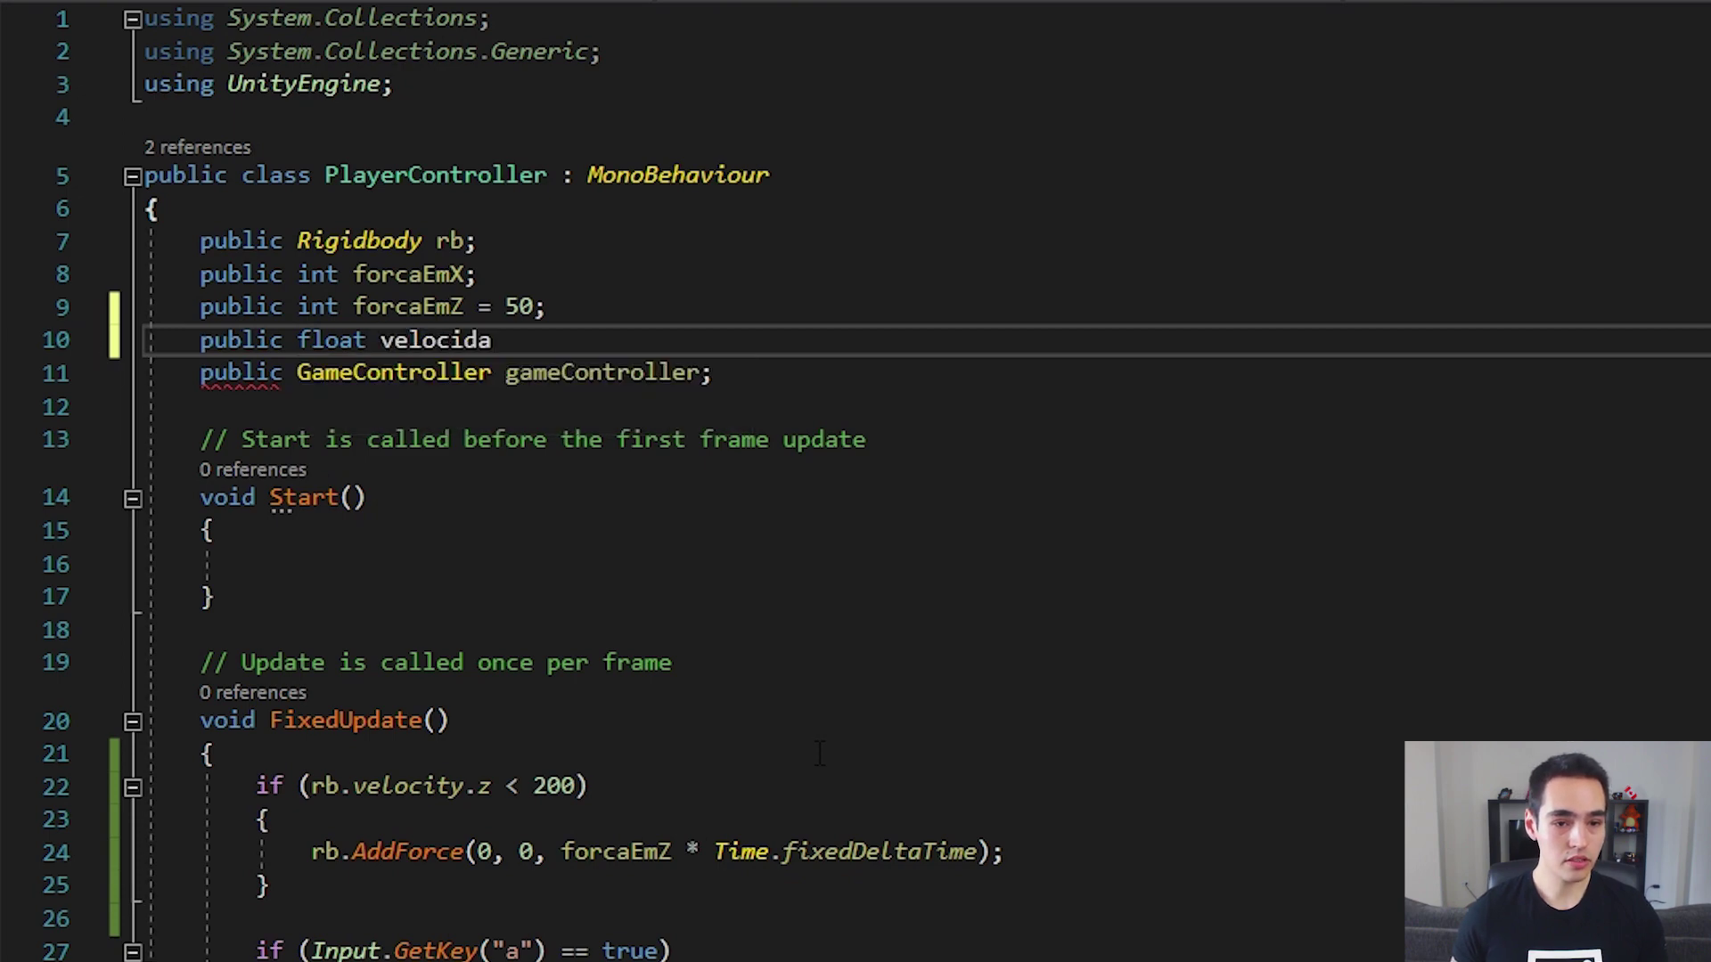
{"action": "type", "text": "deMaximaZ = "}
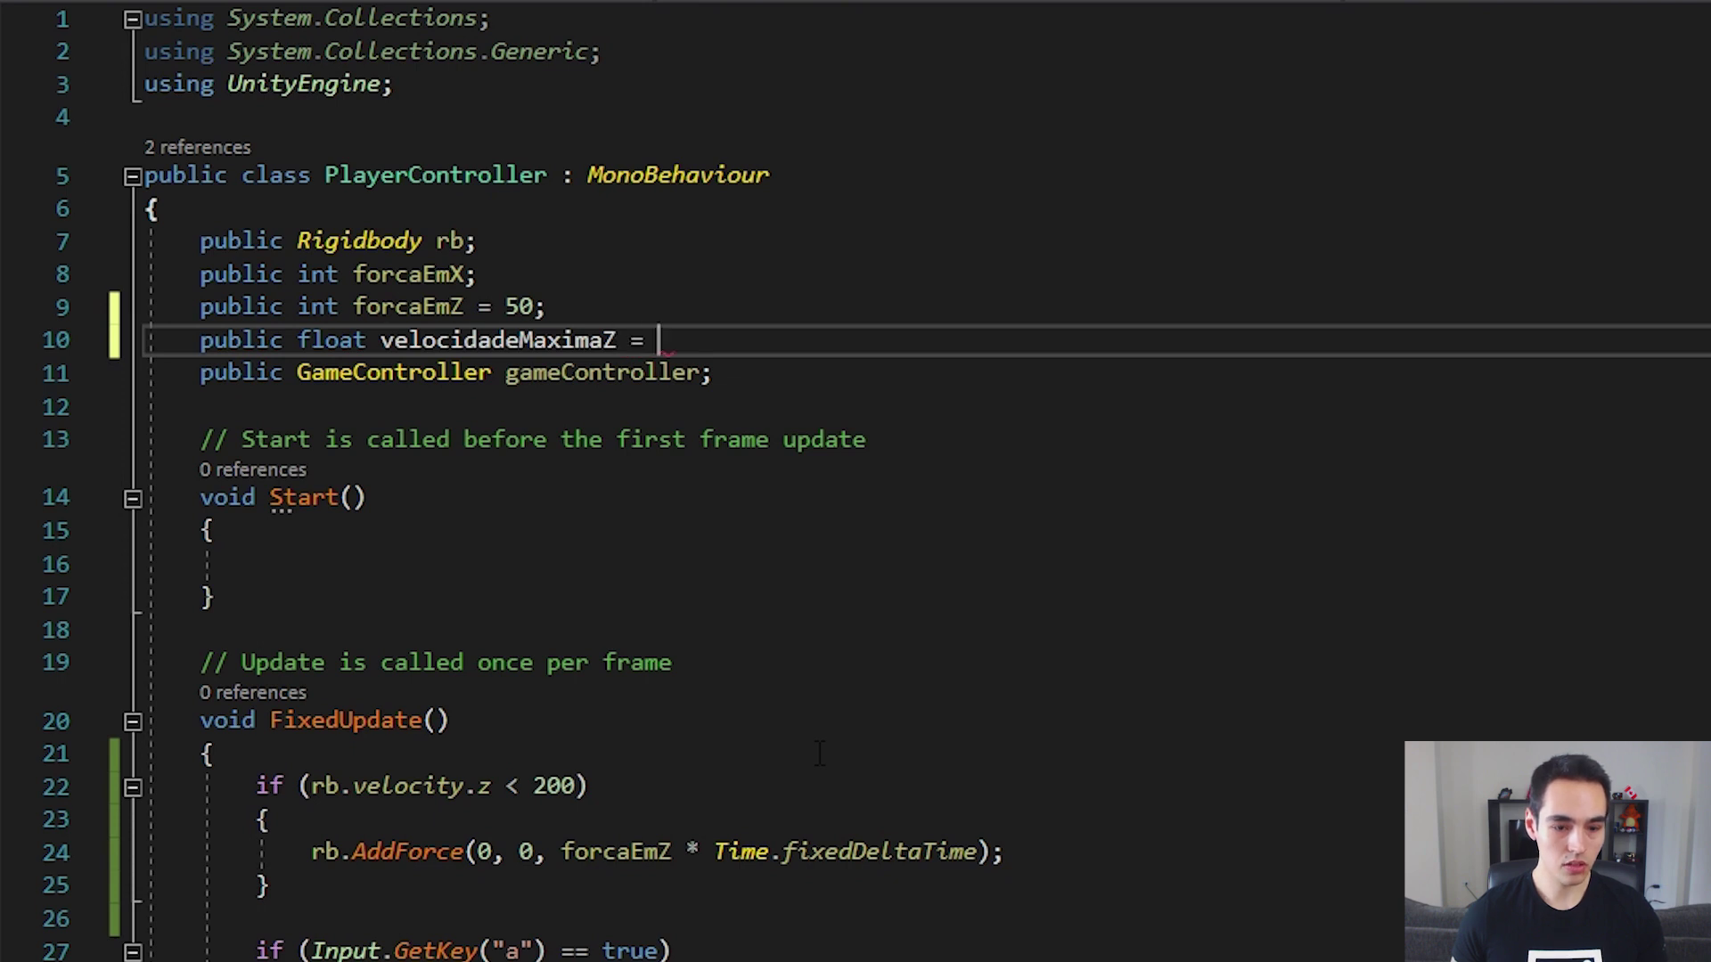
{"action": "type", "text": "200;"}
{"action": "key", "text": "ctrl+s"}
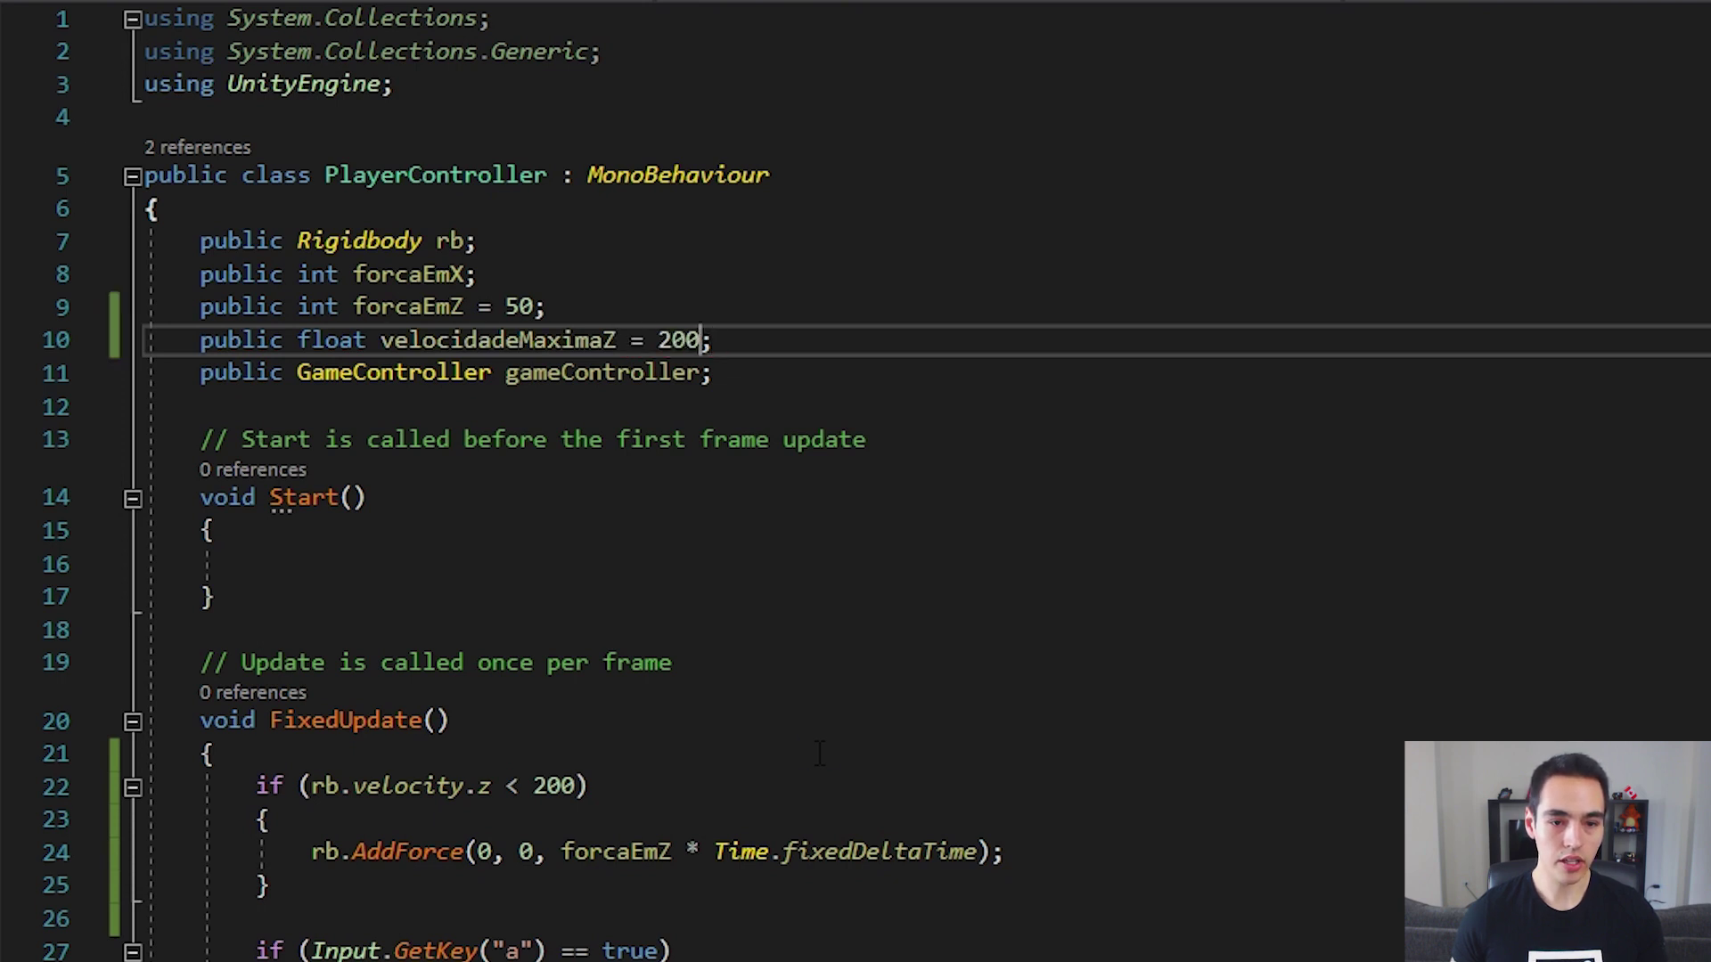
{"action": "key", "text": "shift+Left"}
{"action": "key", "text": "shift+Left"}
{"action": "key", "text": "shift+Left"}
{"action": "key", "text": "shift+Left"}
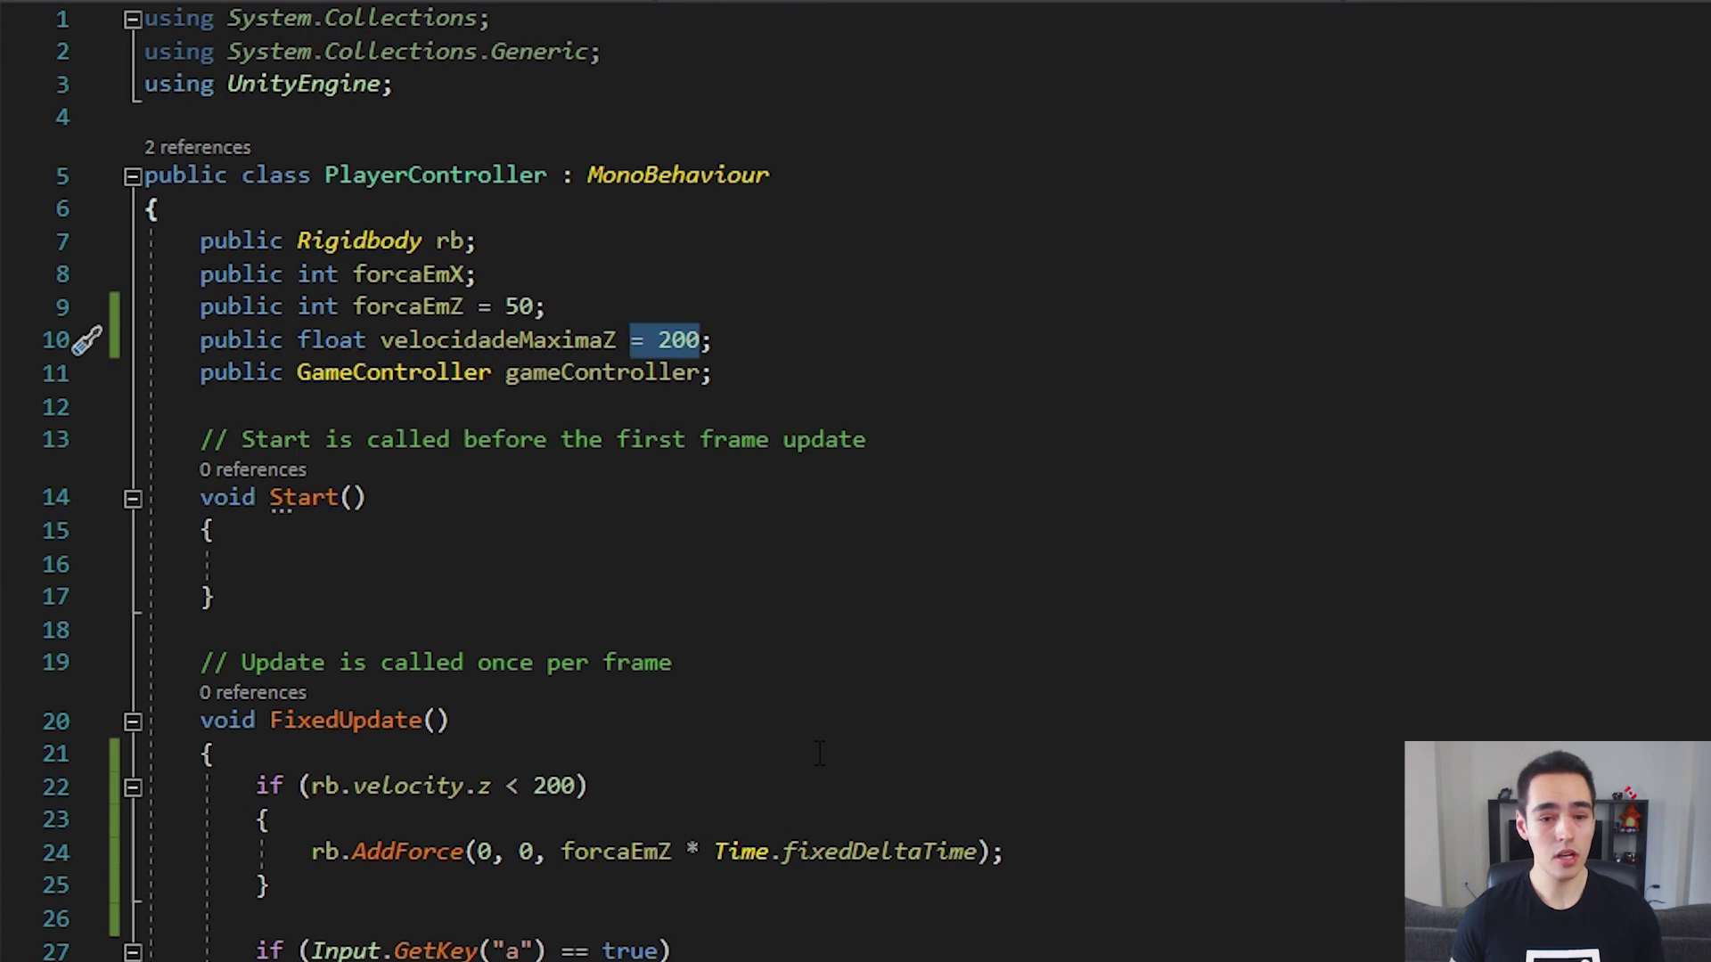
Replace the hardcoded 200 in the speed check with velocidadeMaximaZ and save
{"action": "key", "text": "Down"}
{"action": "key", "text": "Down"}
{"action": "scroll", "coordinate": [819, 753], "scroll_direction": "down", "scroll_amount": 3}
{"action": "key", "text": "Down"}
{"action": "key", "text": "Down"}
{"action": "key", "text": "Down"}
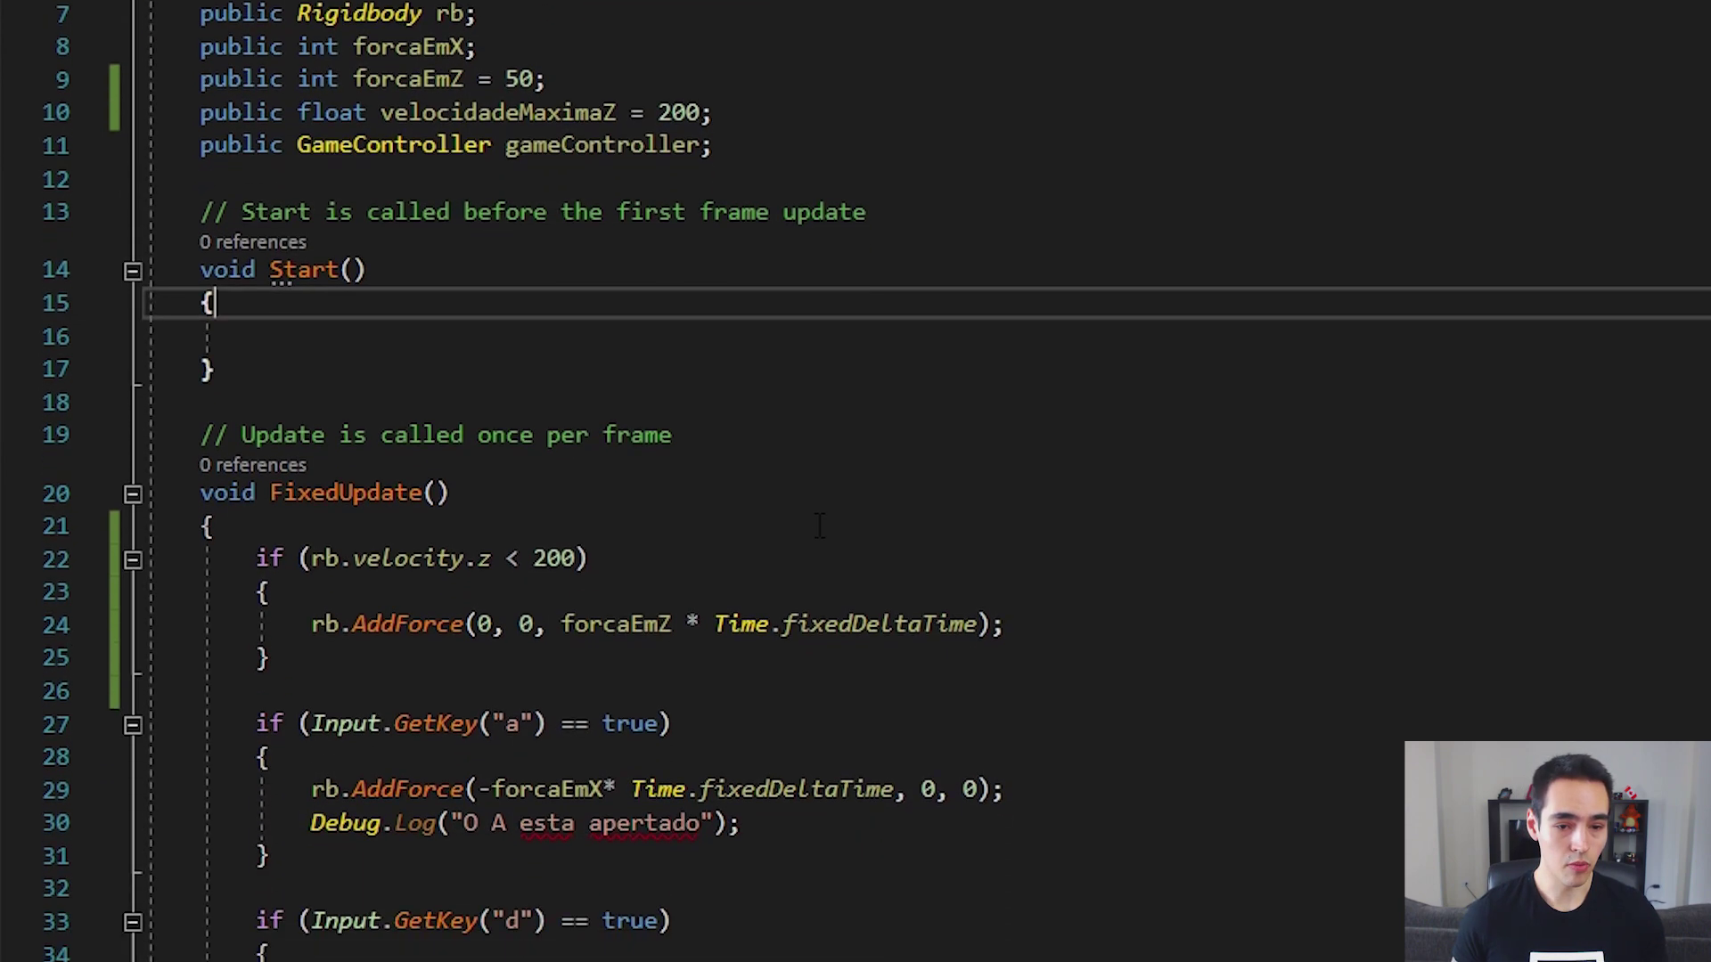
{"action": "key", "text": "Down"}
{"action": "key", "text": "Down"}
{"action": "key", "text": "Down"}
{"action": "key", "text": "Down"}
{"action": "key", "text": "Down"}
{"action": "key", "text": "Down"}
{"action": "key", "text": "Left"}
{"action": "key", "text": "BackSpace"}
{"action": "key", "text": "BackSpace"}
{"action": "key", "text": "BackSpace"}
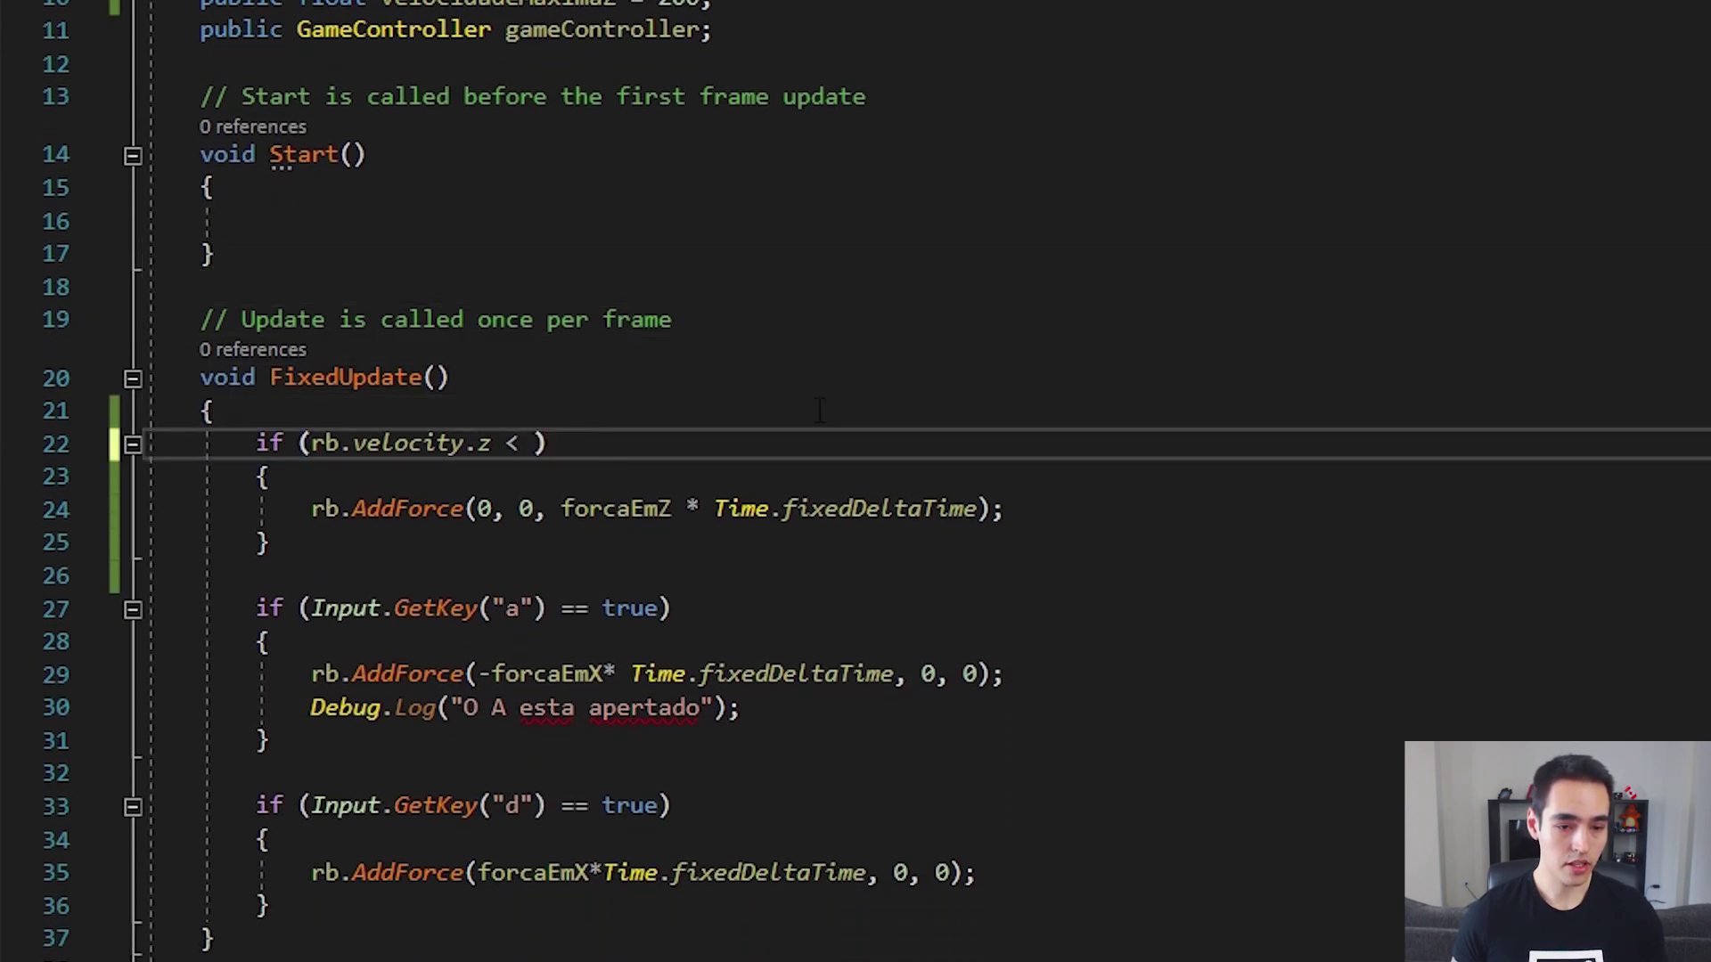
{"action": "type", "text": "ve"}
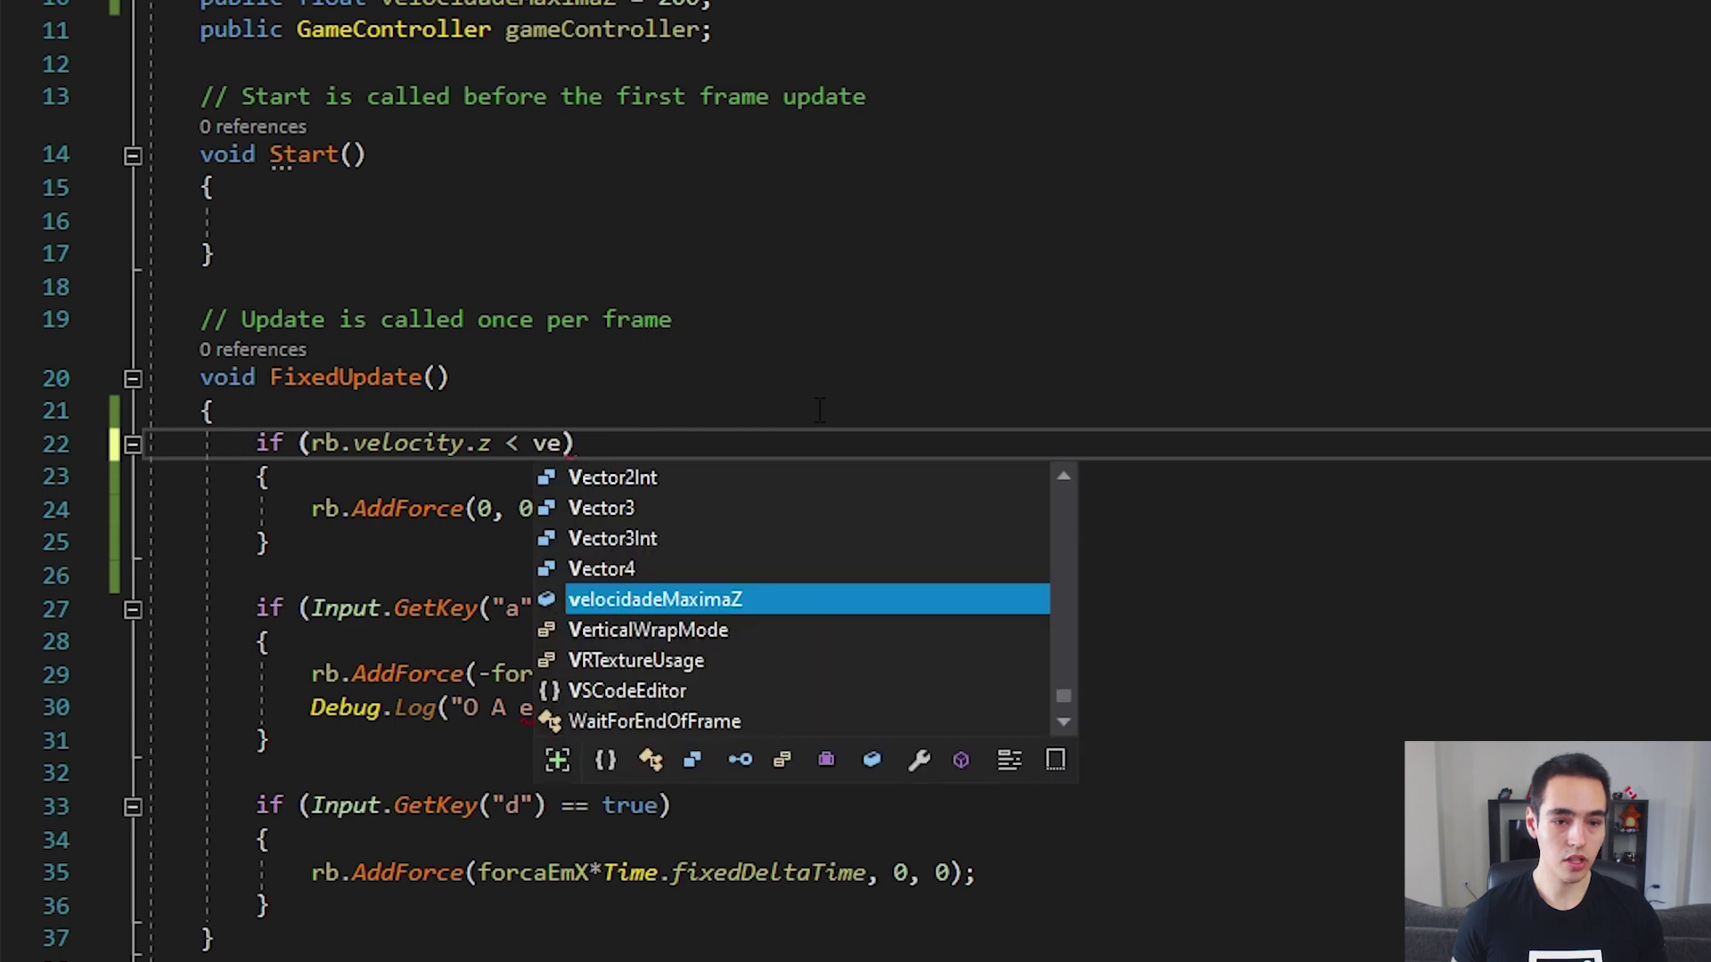
{"action": "type", "text": "locidad"}
{"action": "key", "text": "Tab"}
{"action": "key", "text": "ctrl+s"}
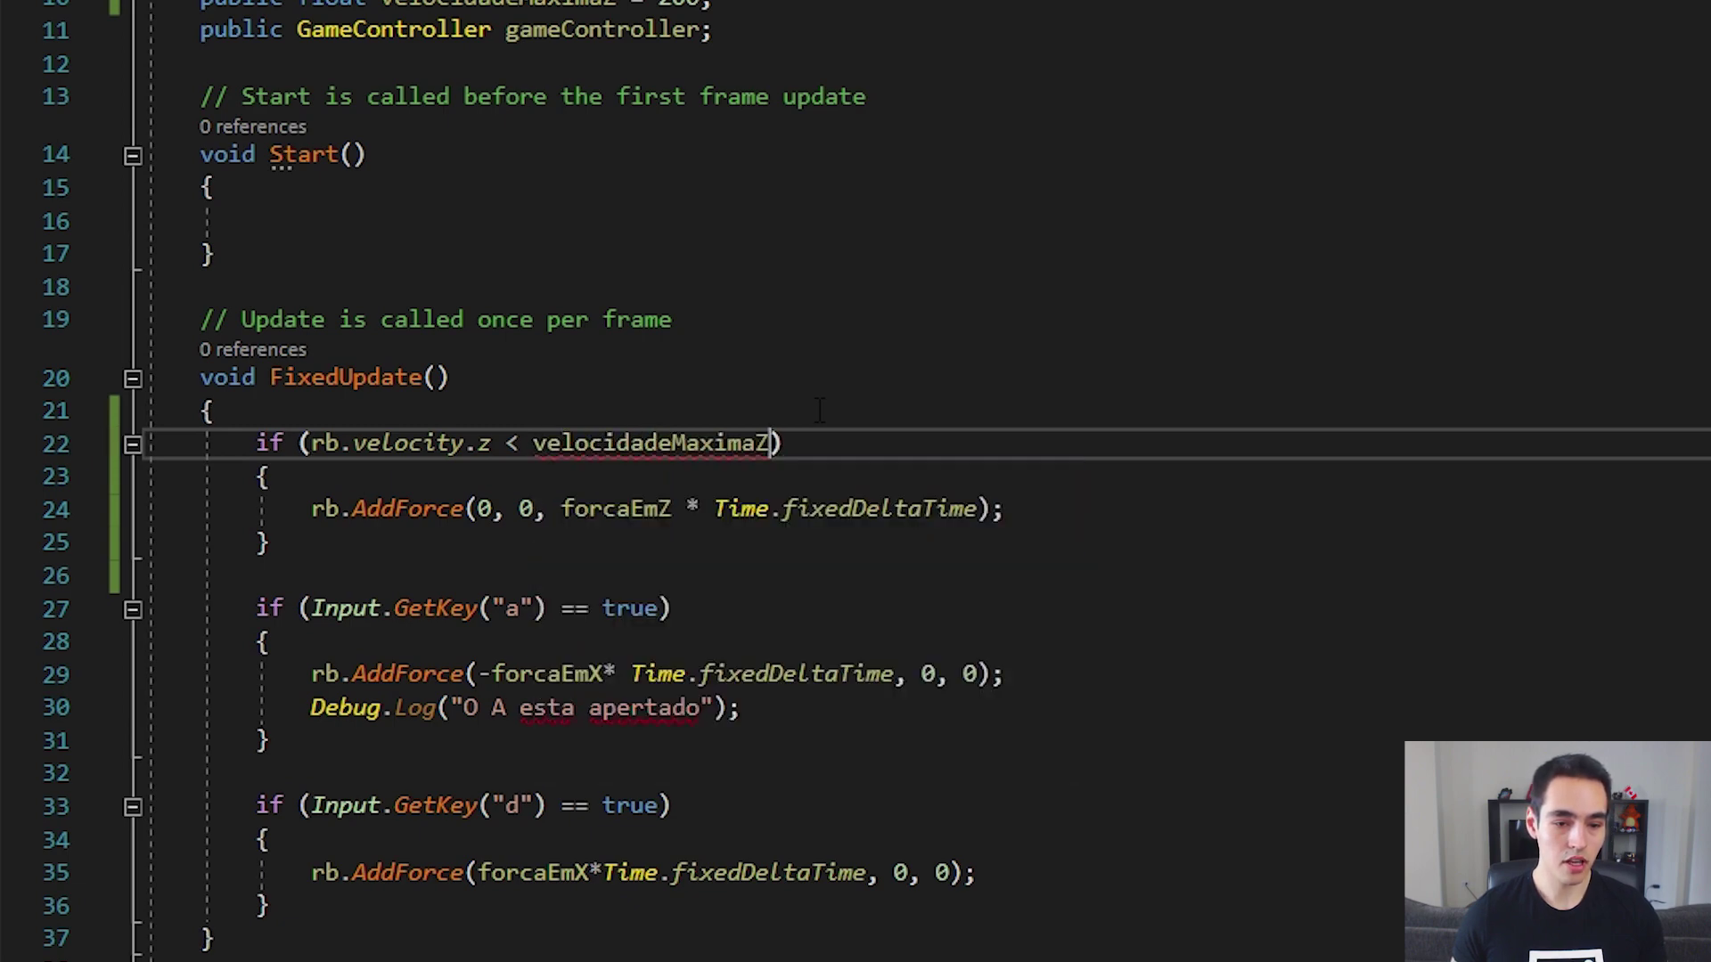
Go over the speed check's condition and the AddForce line inside it
{"action": "key", "text": "Home"}
{"action": "key", "text": "shift+End"}
{"action": "key", "text": "Down"}
{"action": "key", "text": "Down"}
{"action": "key", "text": "Home"}
{"action": "key", "text": "shift+End"}
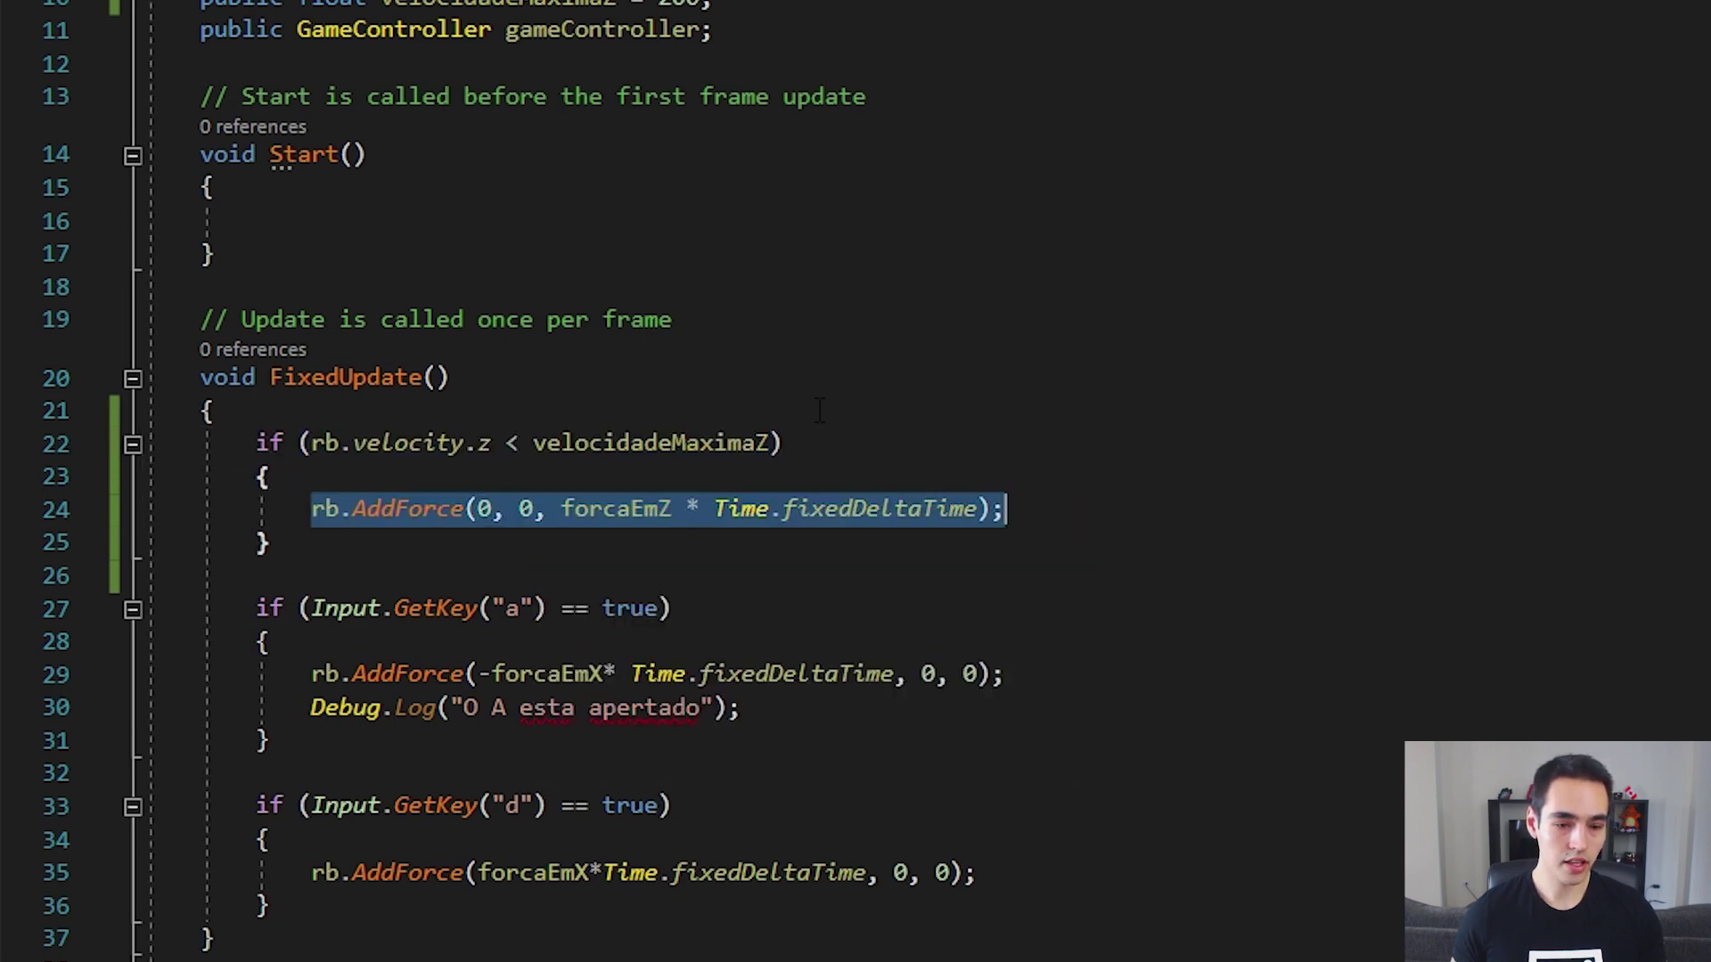
{"action": "key", "text": "Down"}
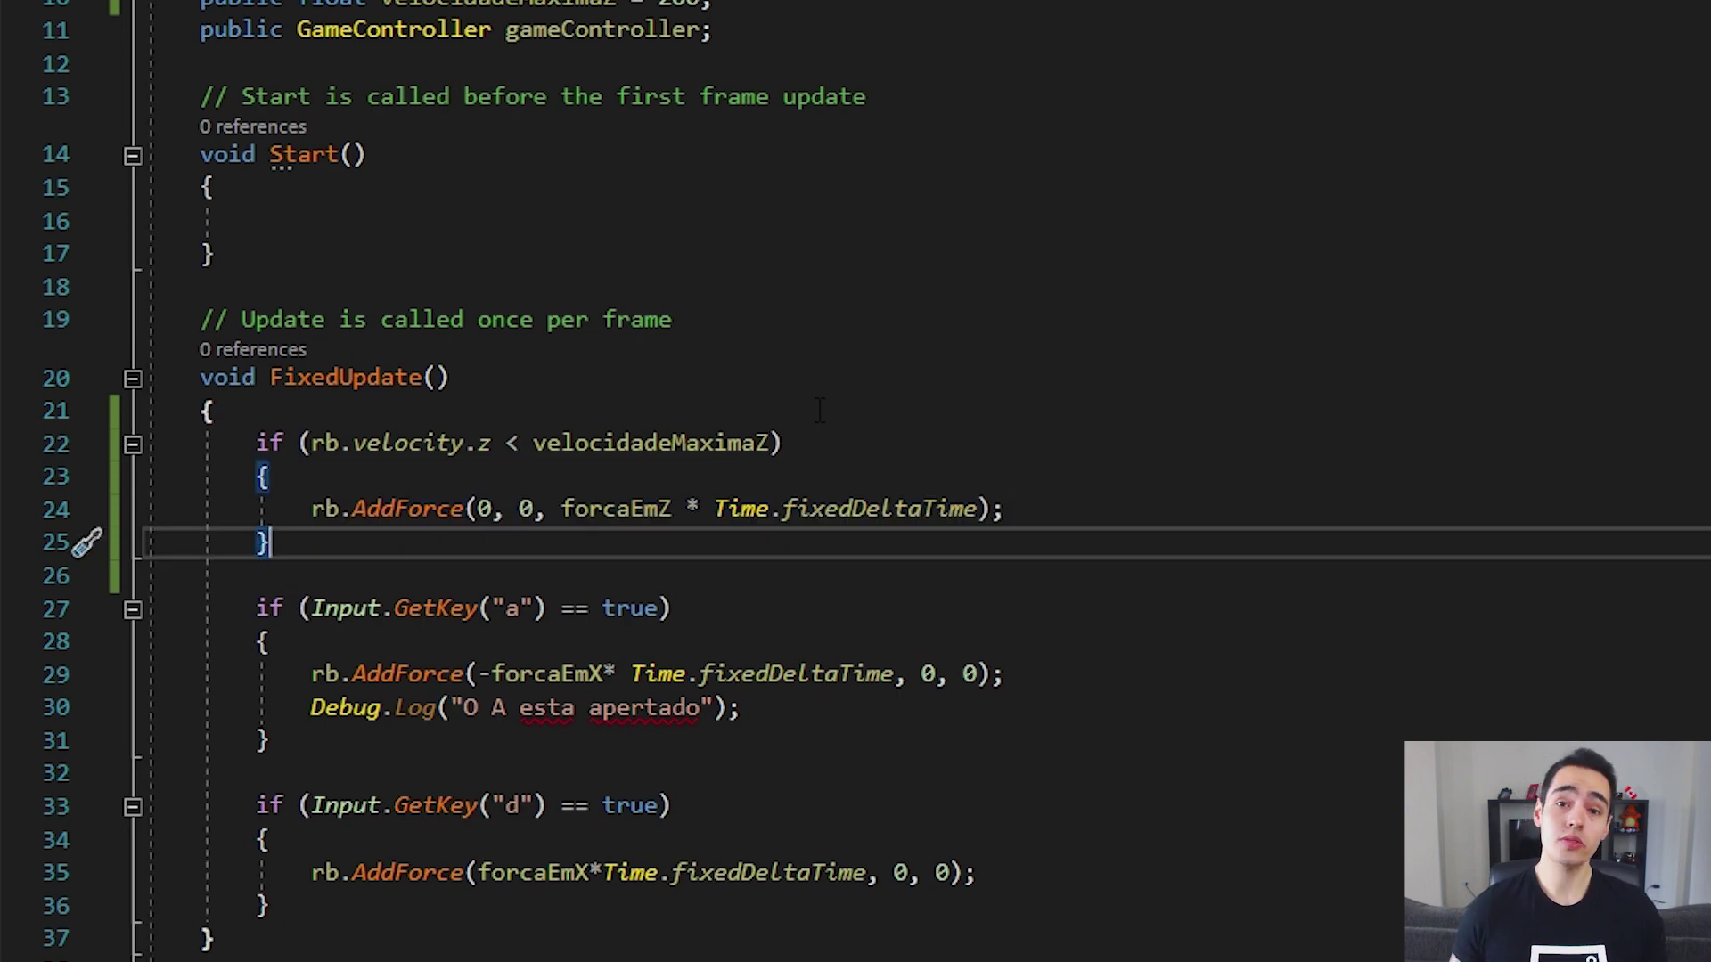
Add a Debug.Log of rb.velocity.z.ToString() below the speed check
{"action": "key", "text": "Return"}
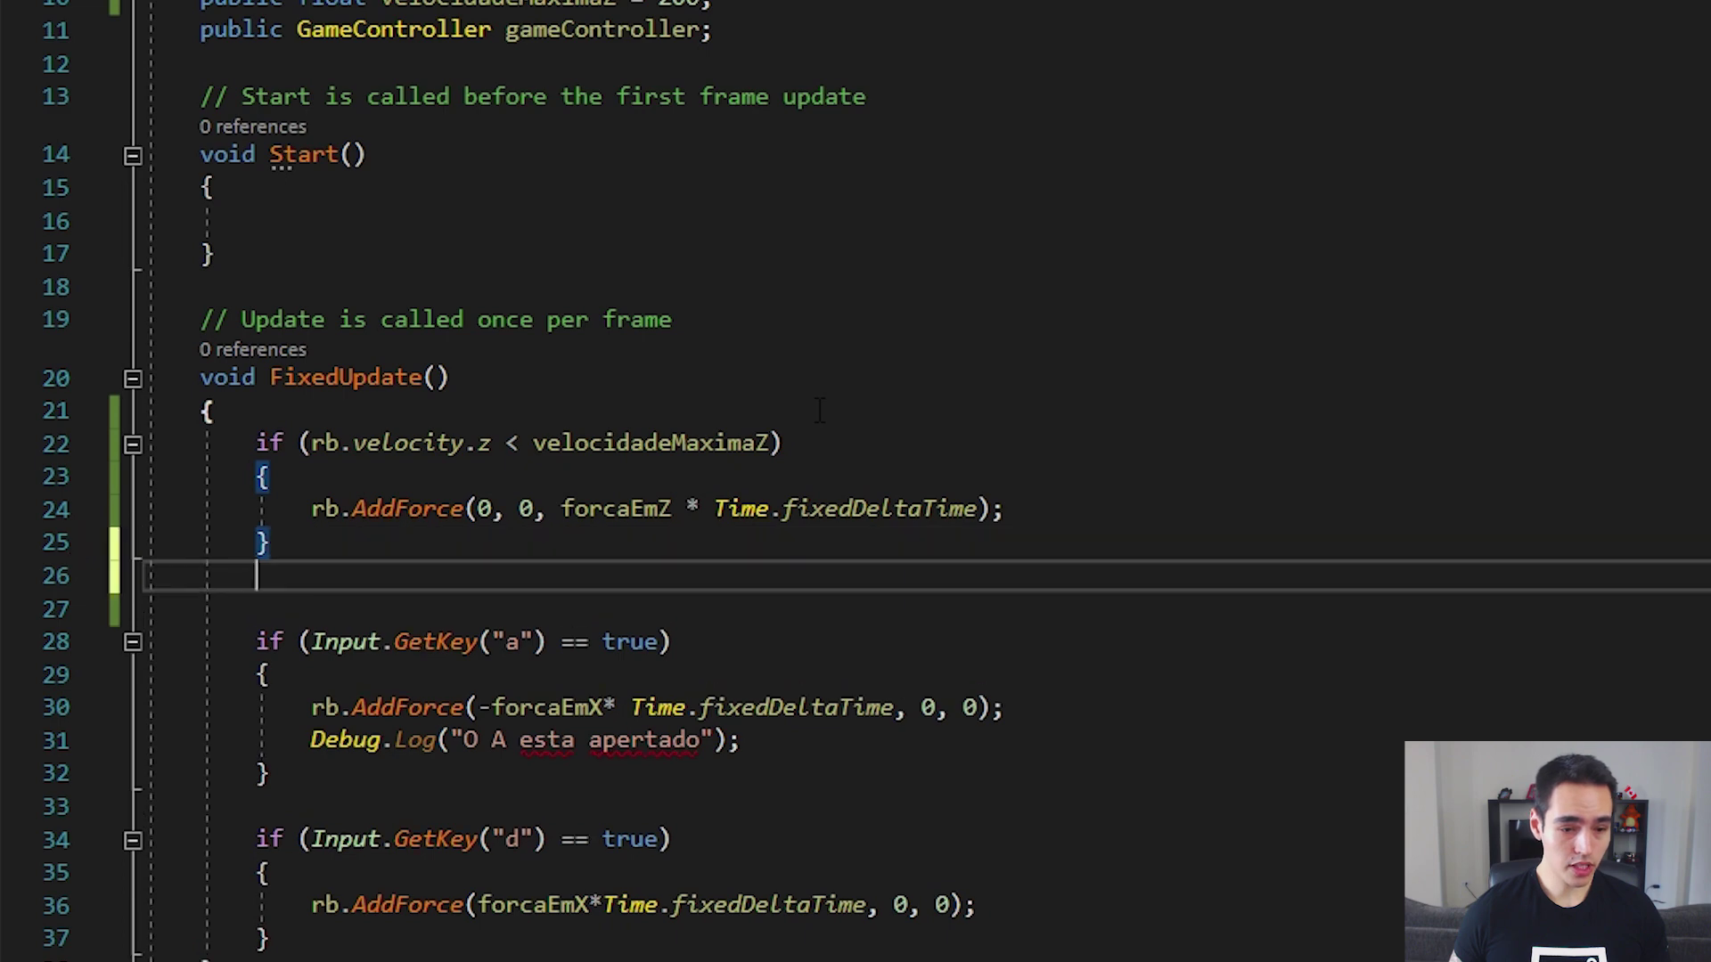
{"action": "key", "text": "Return"}
{"action": "key", "text": "Up"}
{"action": "key", "text": "Up"}
{"action": "key", "text": "Up"}
{"action": "key", "text": "Up"}
{"action": "key", "text": "Up"}
{"action": "key", "text": "ctrl+Right"}
{"action": "key", "text": "ctrl+Right"}
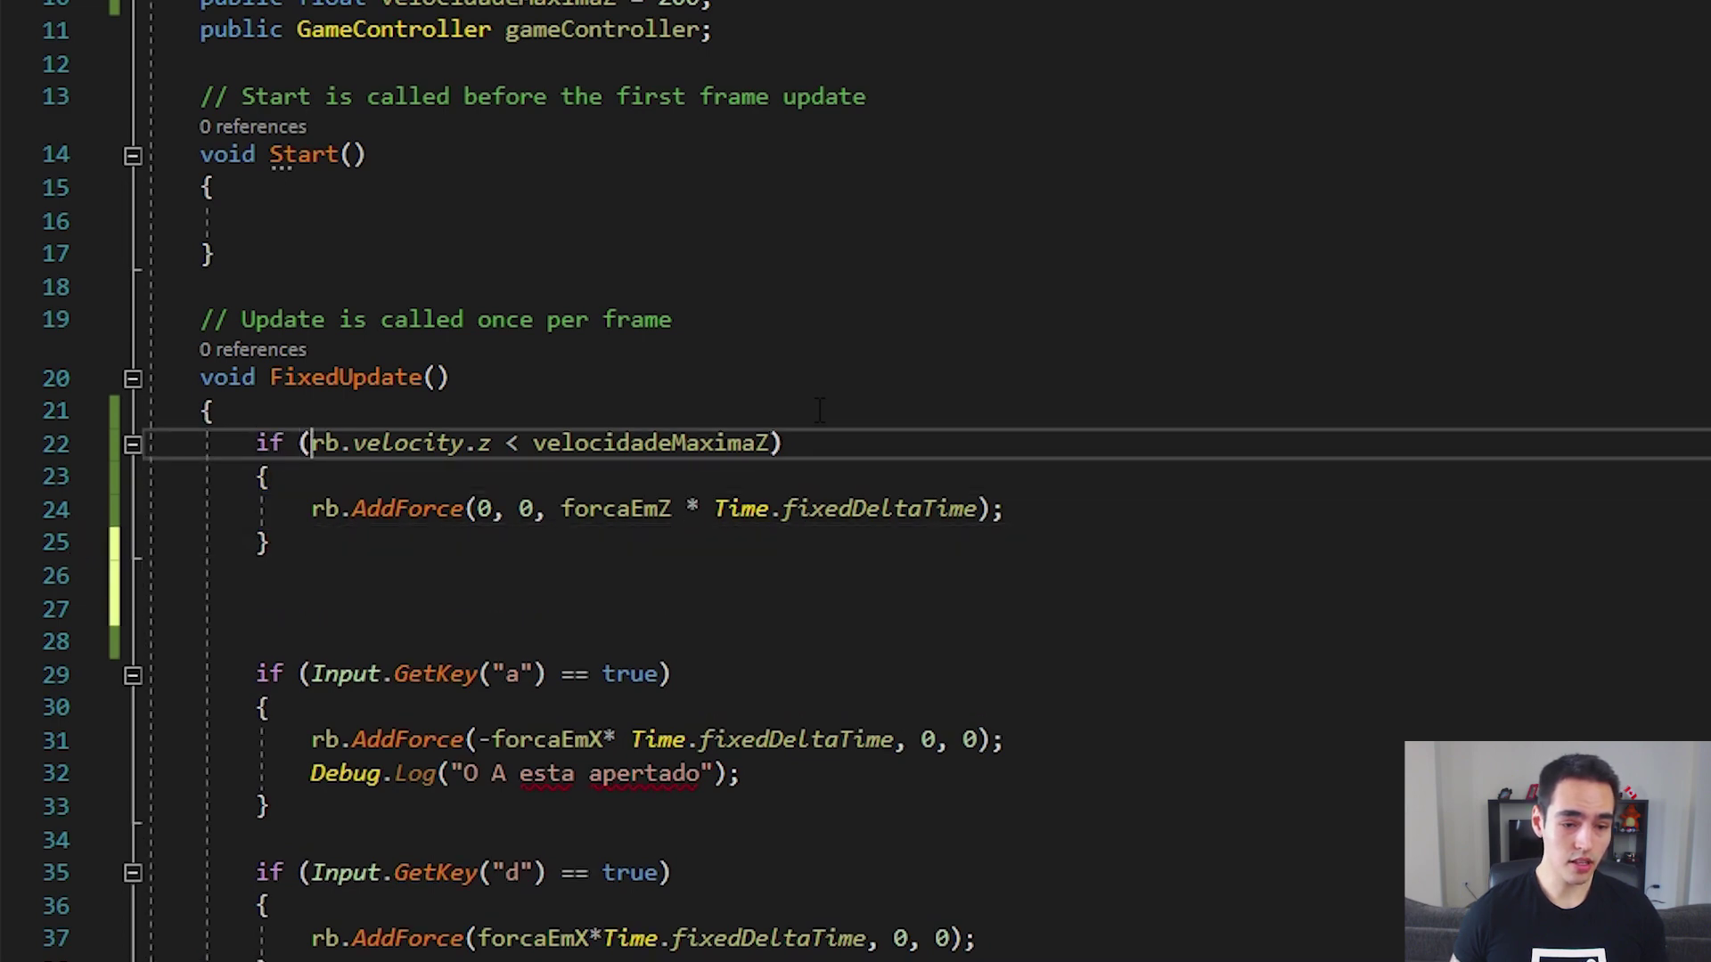
{"action": "key", "text": "ctrl+shift+Right"}
{"action": "key", "text": "ctrl+shift+Right"}
{"action": "key", "text": "ctrl+shift+Right"}
{"action": "key", "text": "ctrl+shift+Right"}
{"action": "key", "text": "ctrl+shift+Right"}
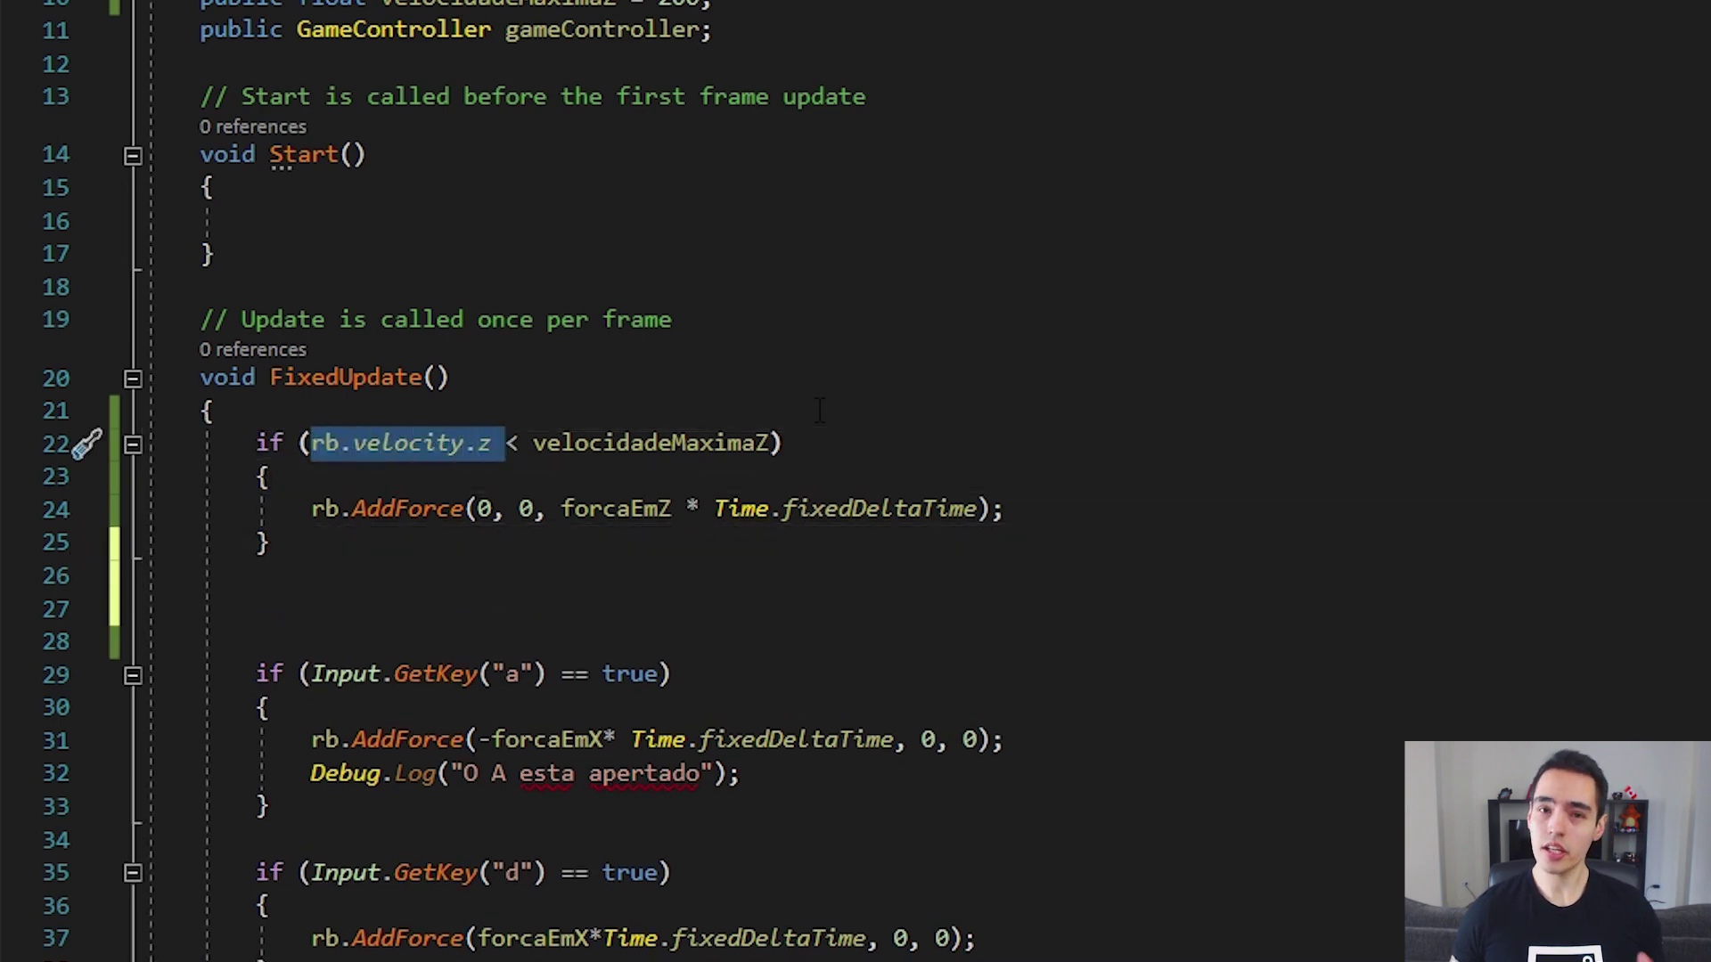
{"action": "key", "text": "Down"}
{"action": "key", "text": "Down"}
{"action": "key", "text": "Down"}
{"action": "key", "text": "Down"}
{"action": "key", "text": "Down"}
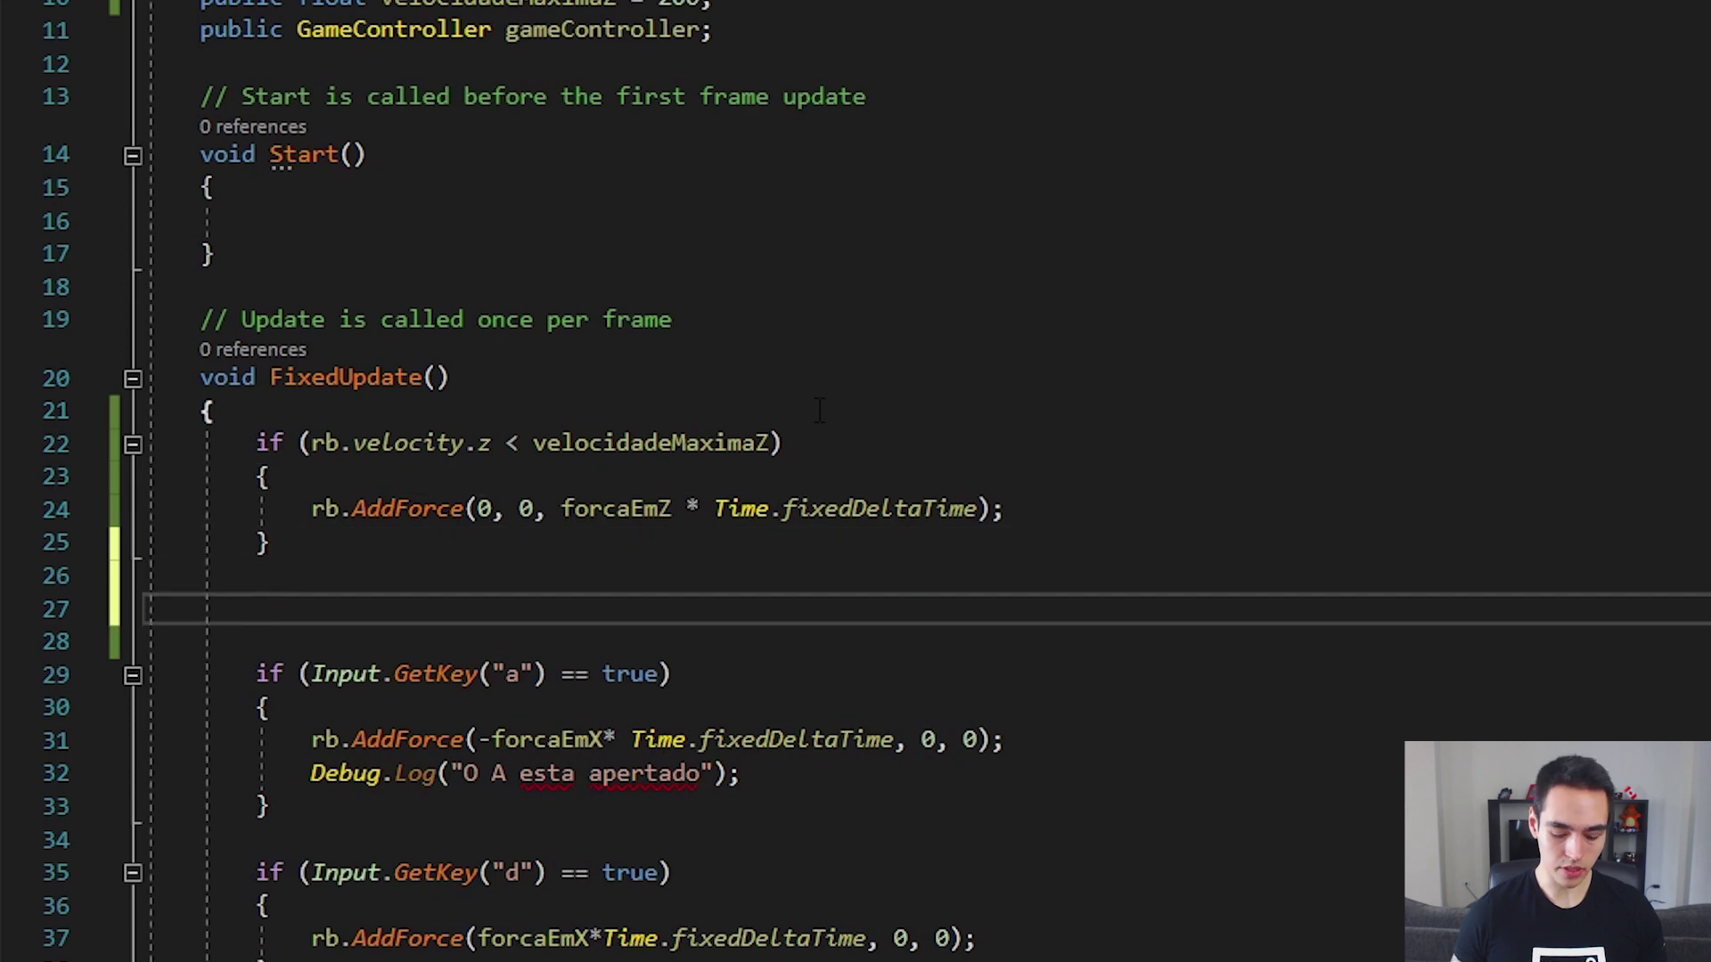
{"action": "type", "text": "Debug"}
{"action": "type", "text": "."}
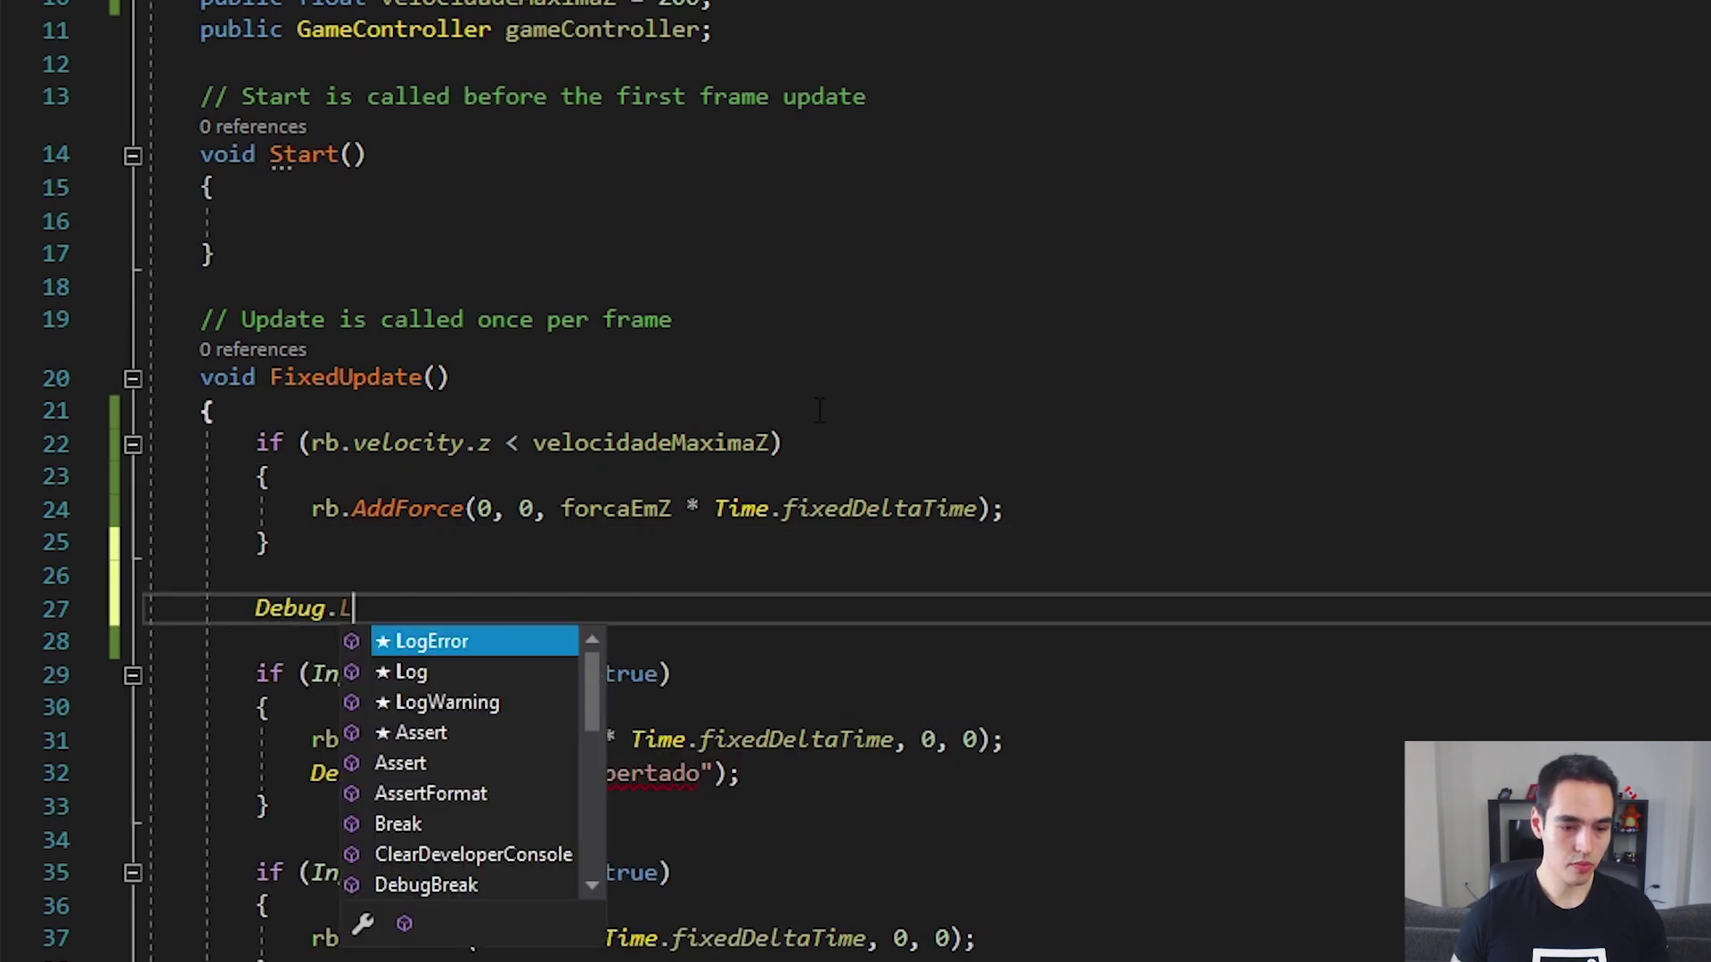
{"action": "type", "text": "Log"}
{"action": "key", "text": "Escape"}
{"action": "type", "text": "(\"Velocidae em Z: \" +"}
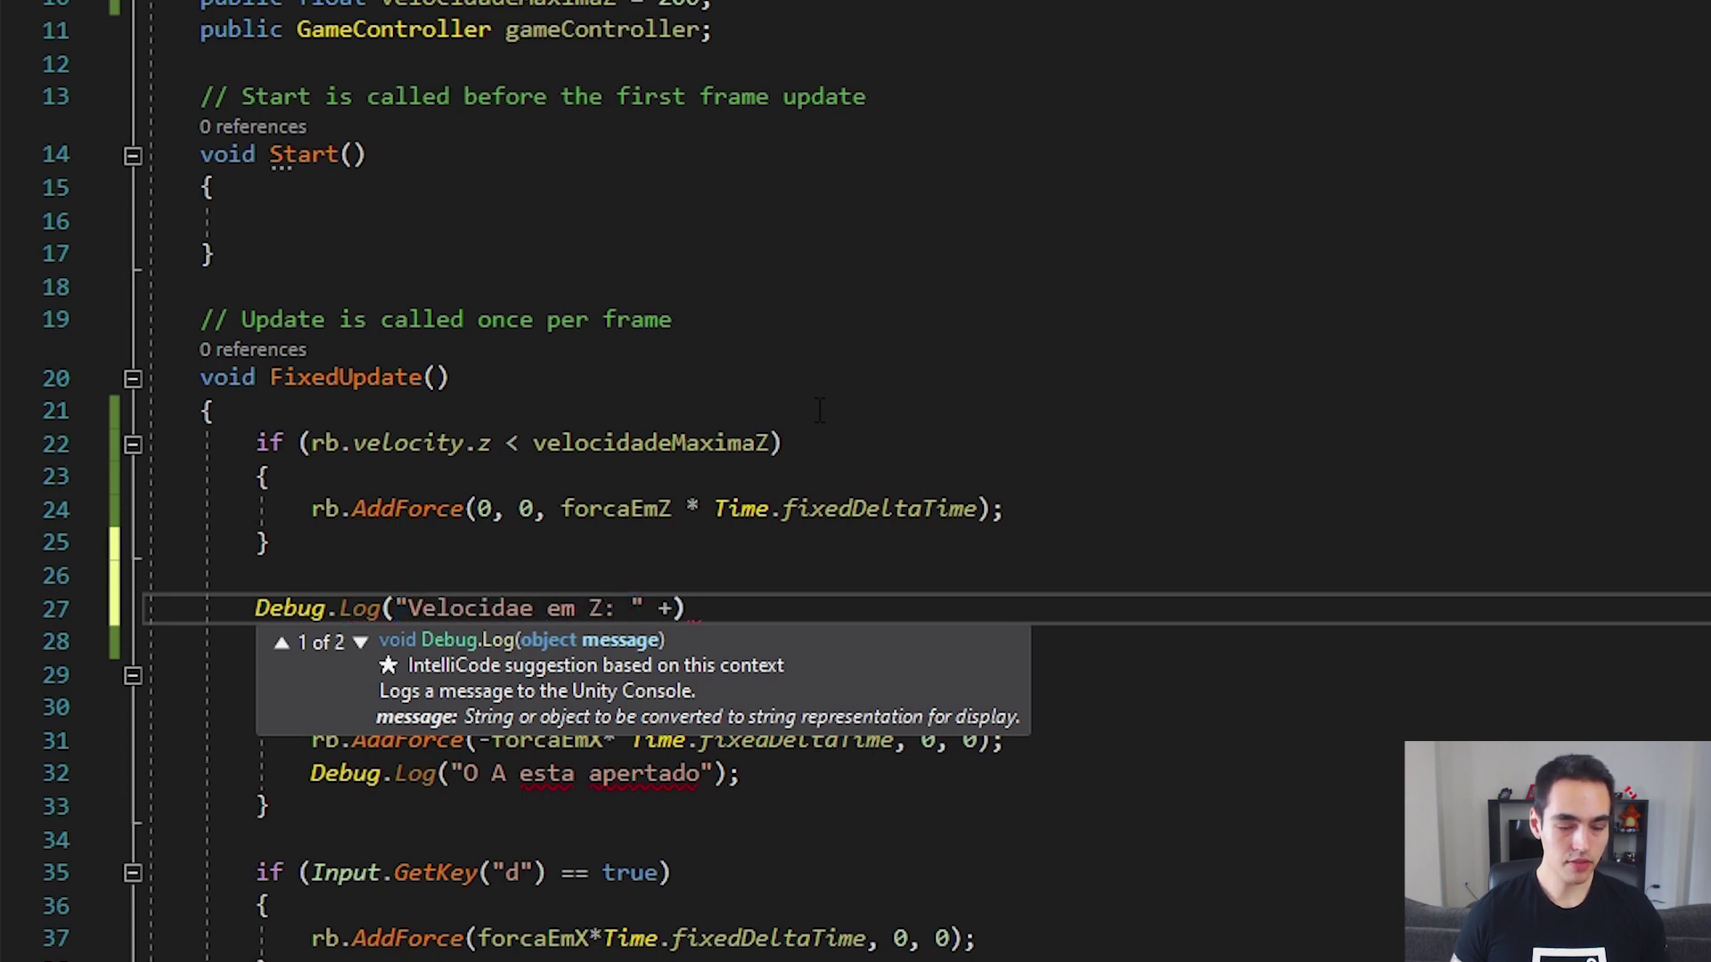
{"action": "type", "text": "rb.veloci"}
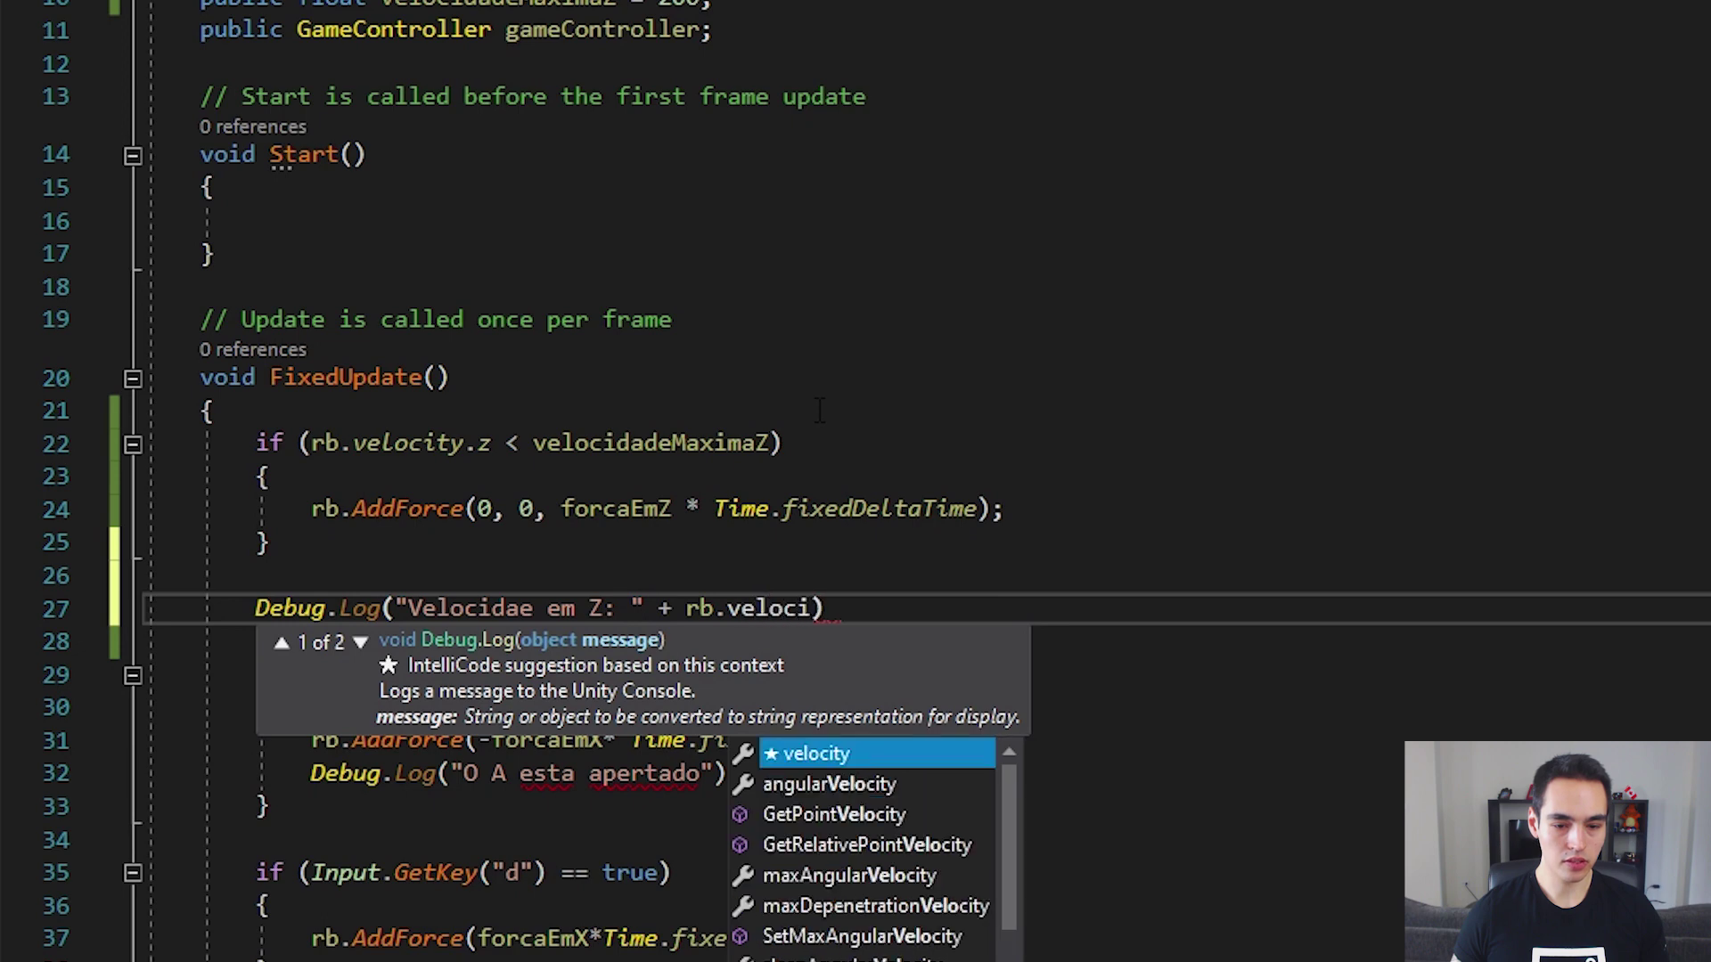
{"action": "type", "text": "ty.z.t"}
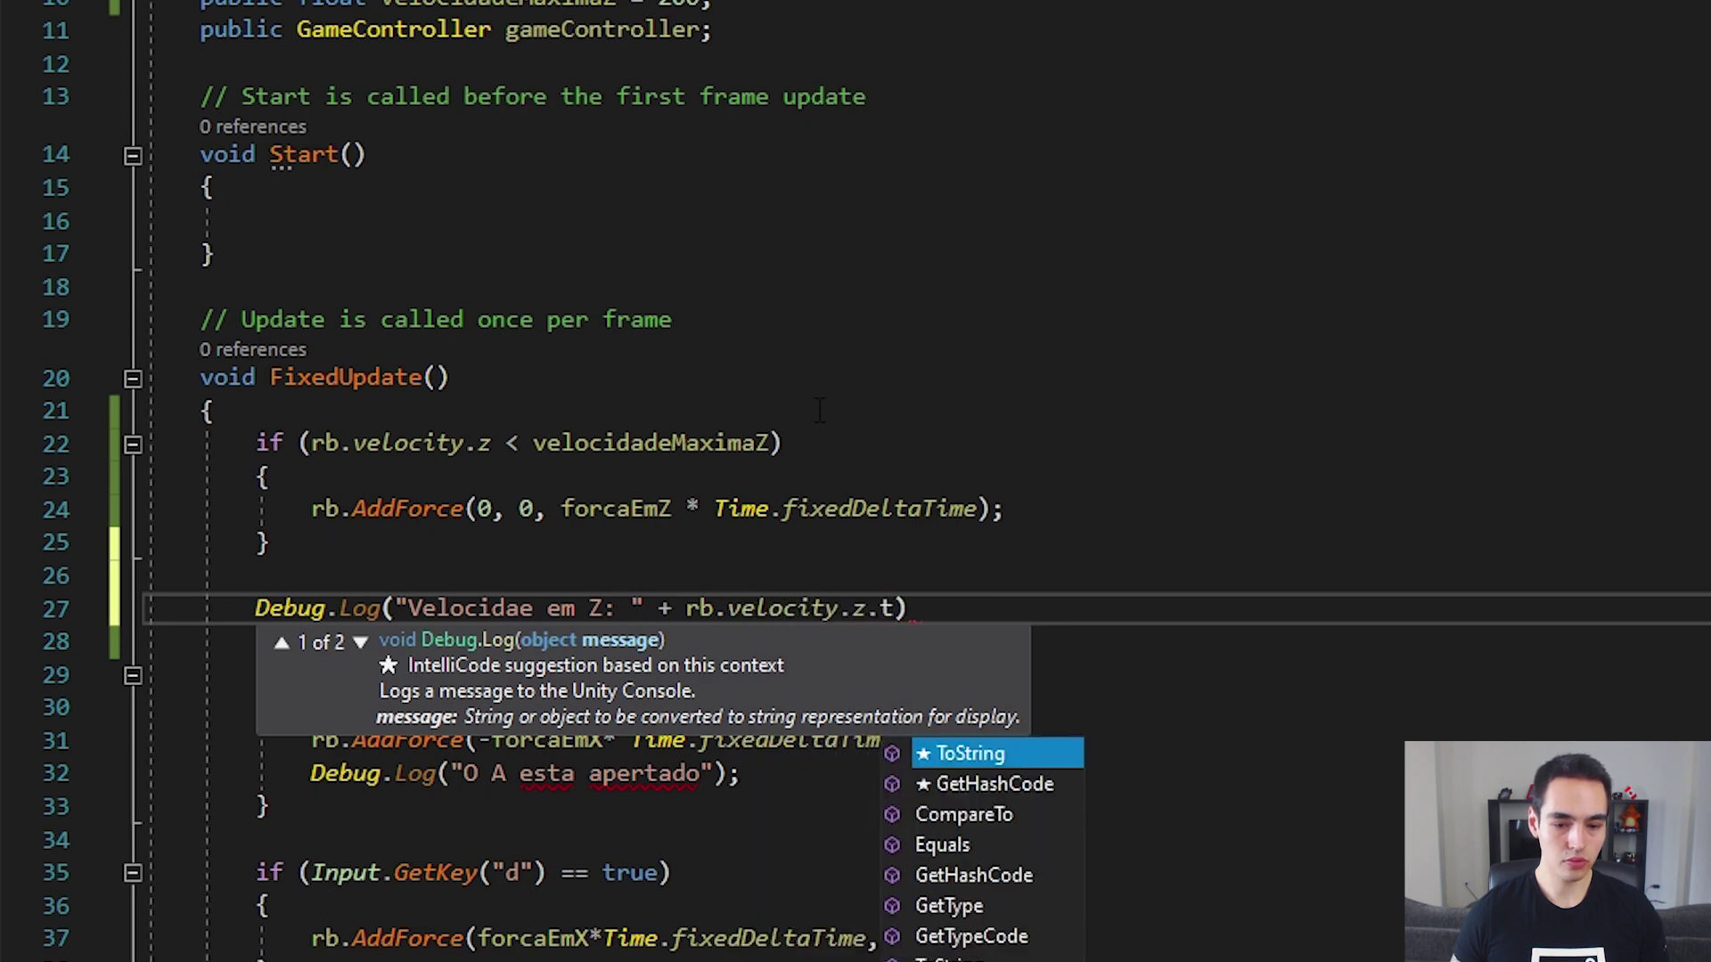
{"action": "type", "text": "o"}
{"action": "key", "text": "Tab"}
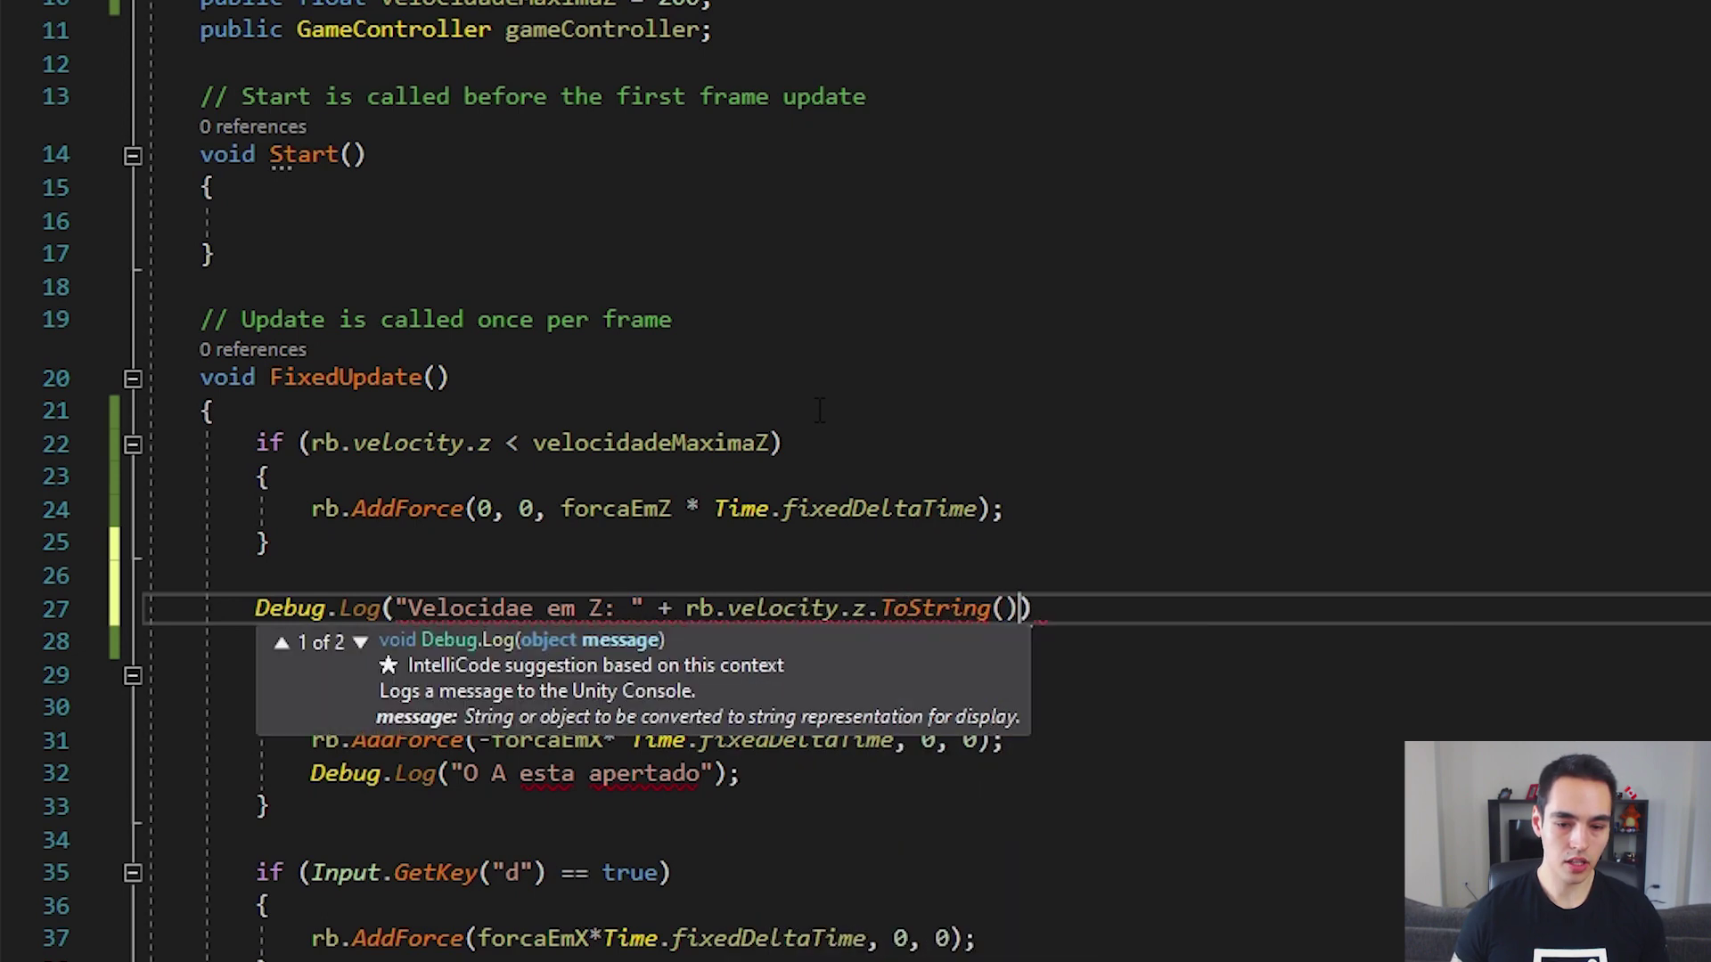
Finish the 'Velocidae em Z: ' log line and return to the Unity editor
{"action": "left_click", "coordinate": [819, 411]}
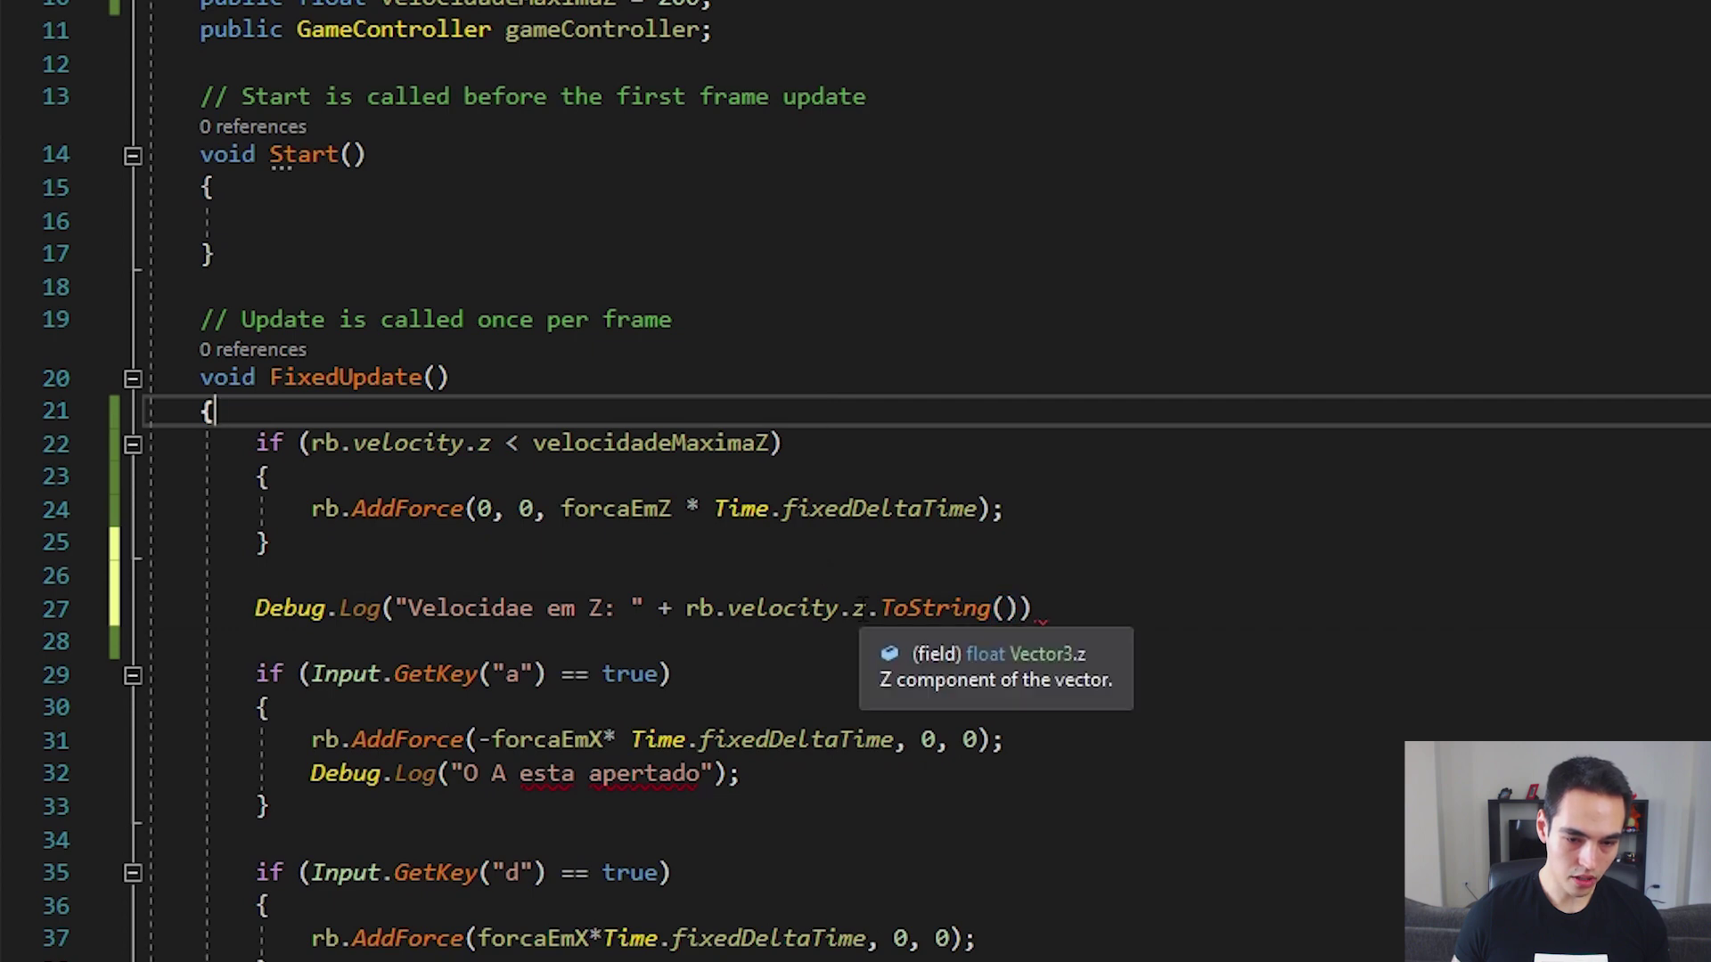
{"action": "left_click", "coordinate": [1088, 606]}
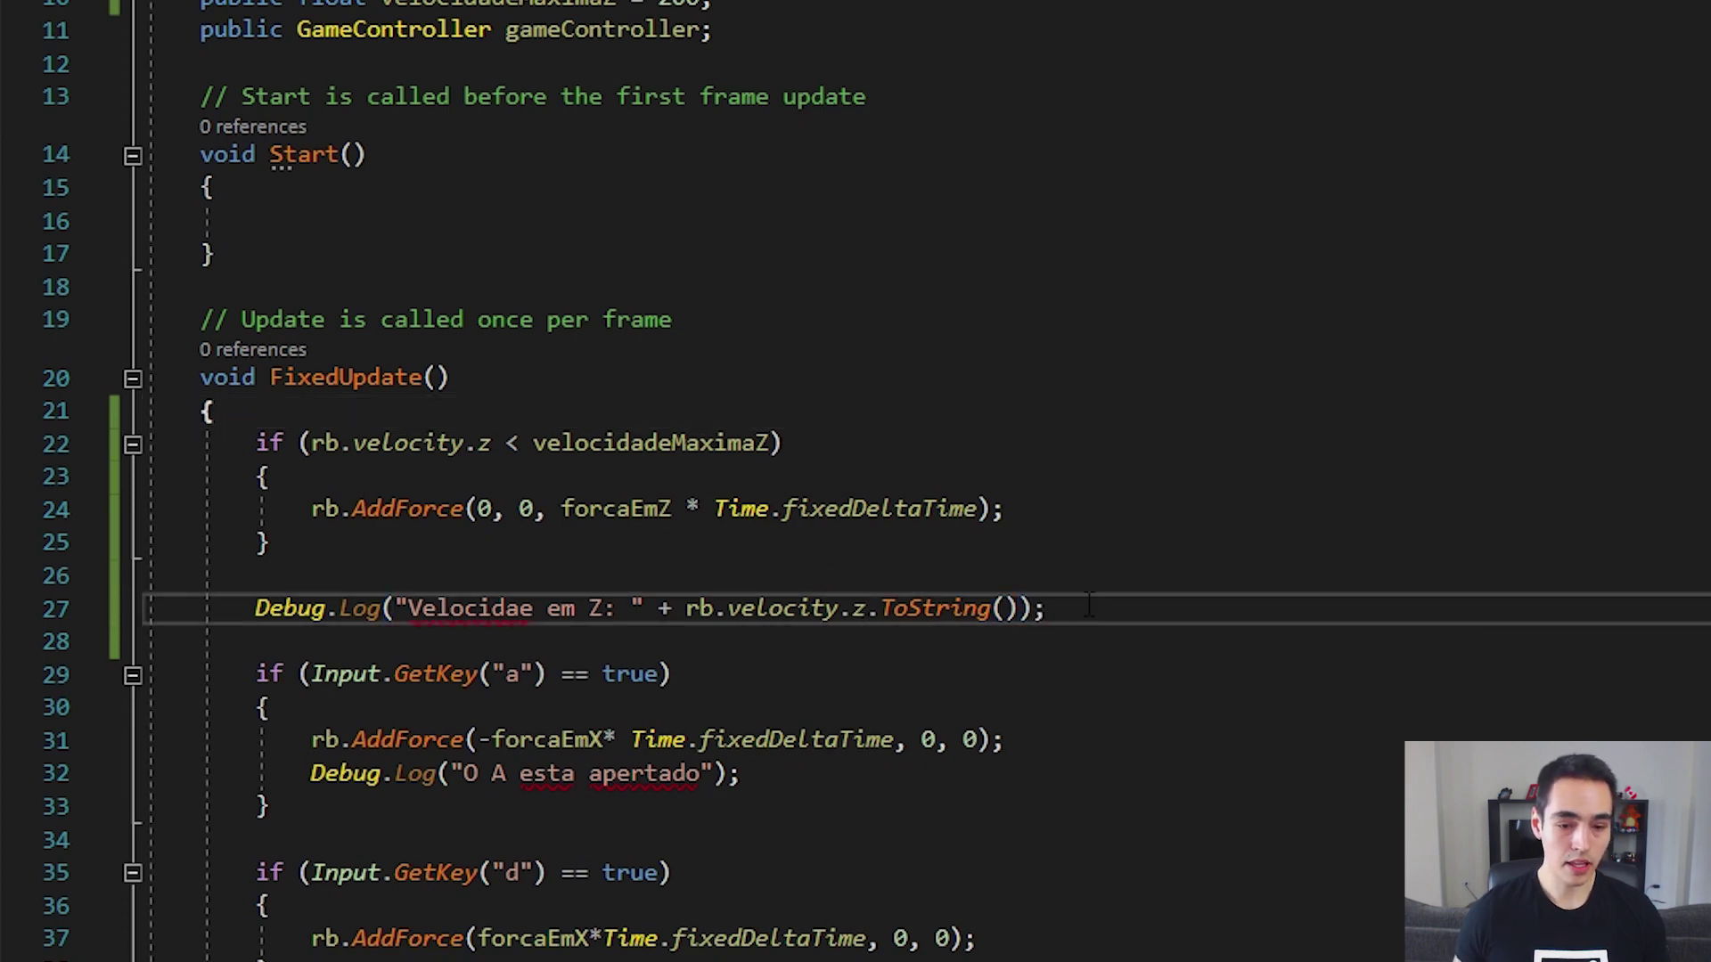
{"action": "left_click", "coordinate": [660, 610]}
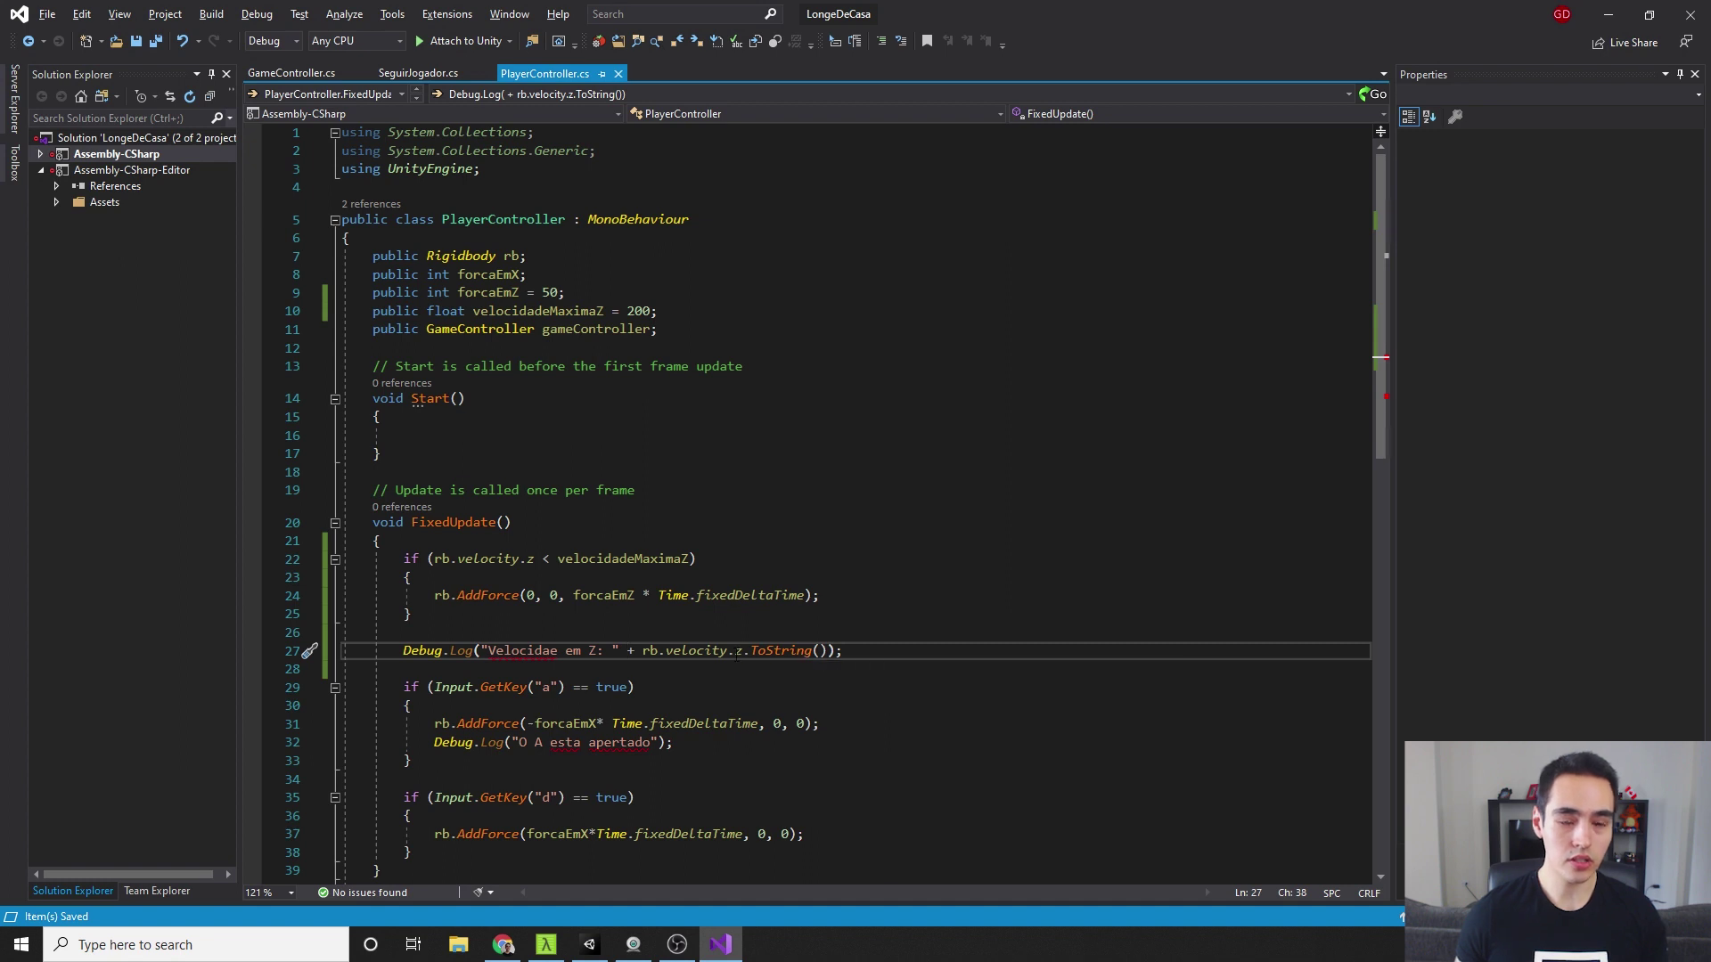
{"action": "left_click", "coordinate": [479, 631]}
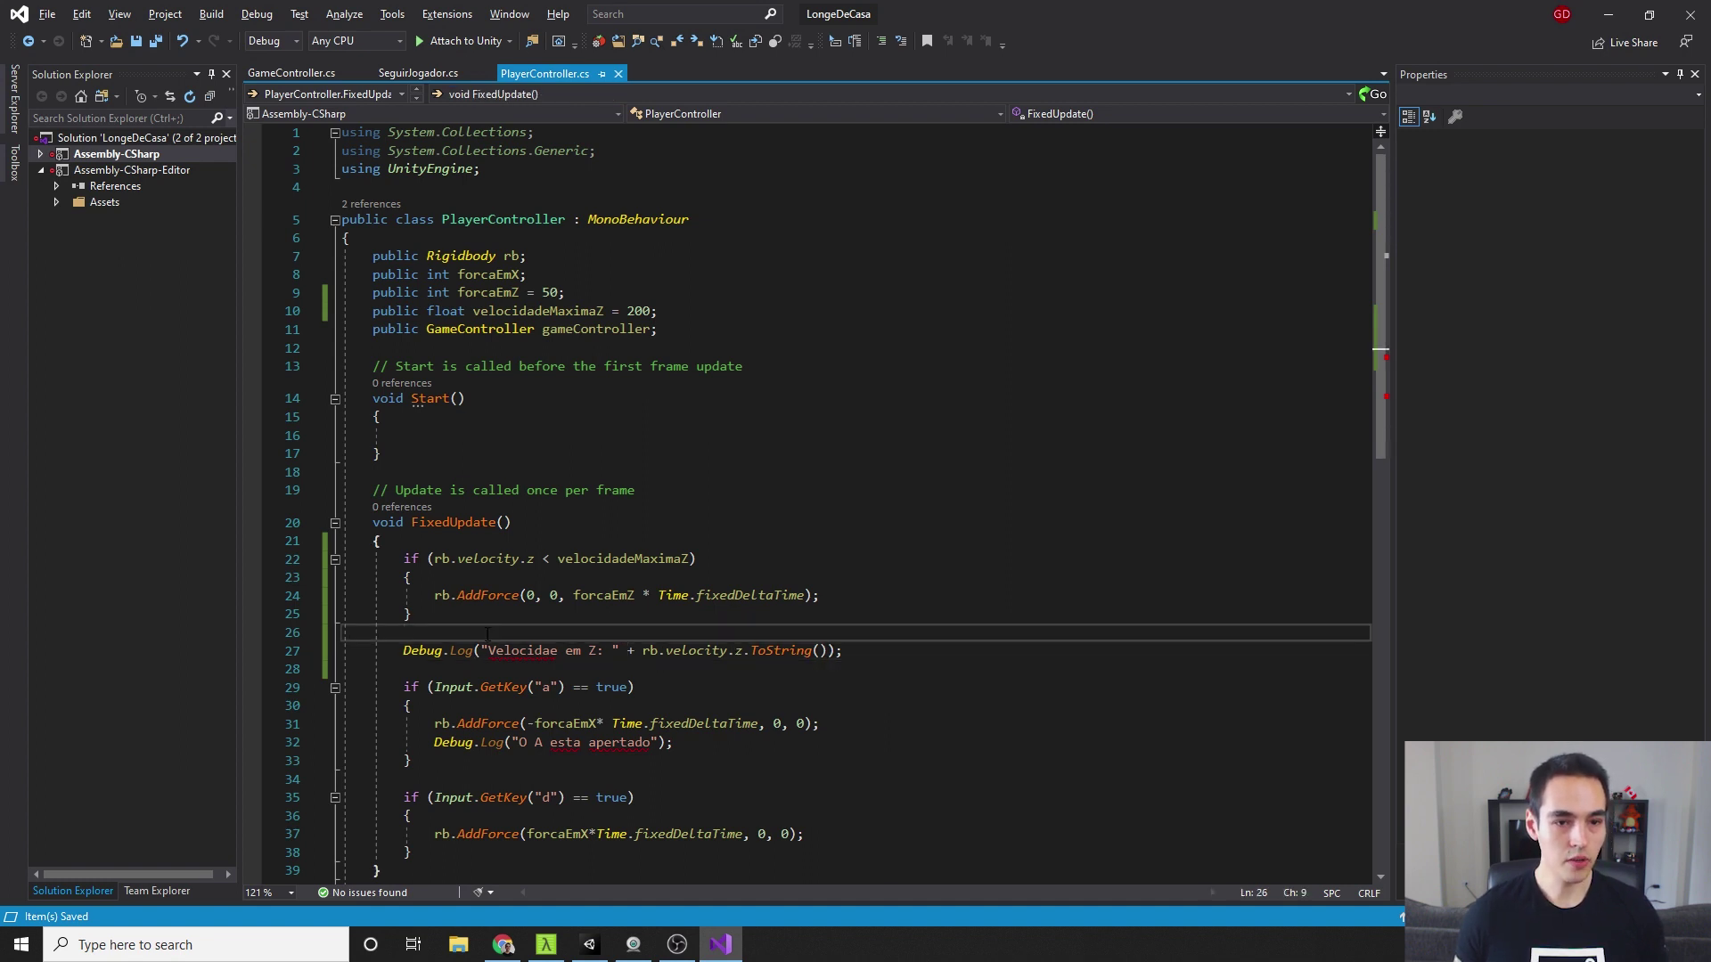
{"action": "key", "text": "alt+Tab"}
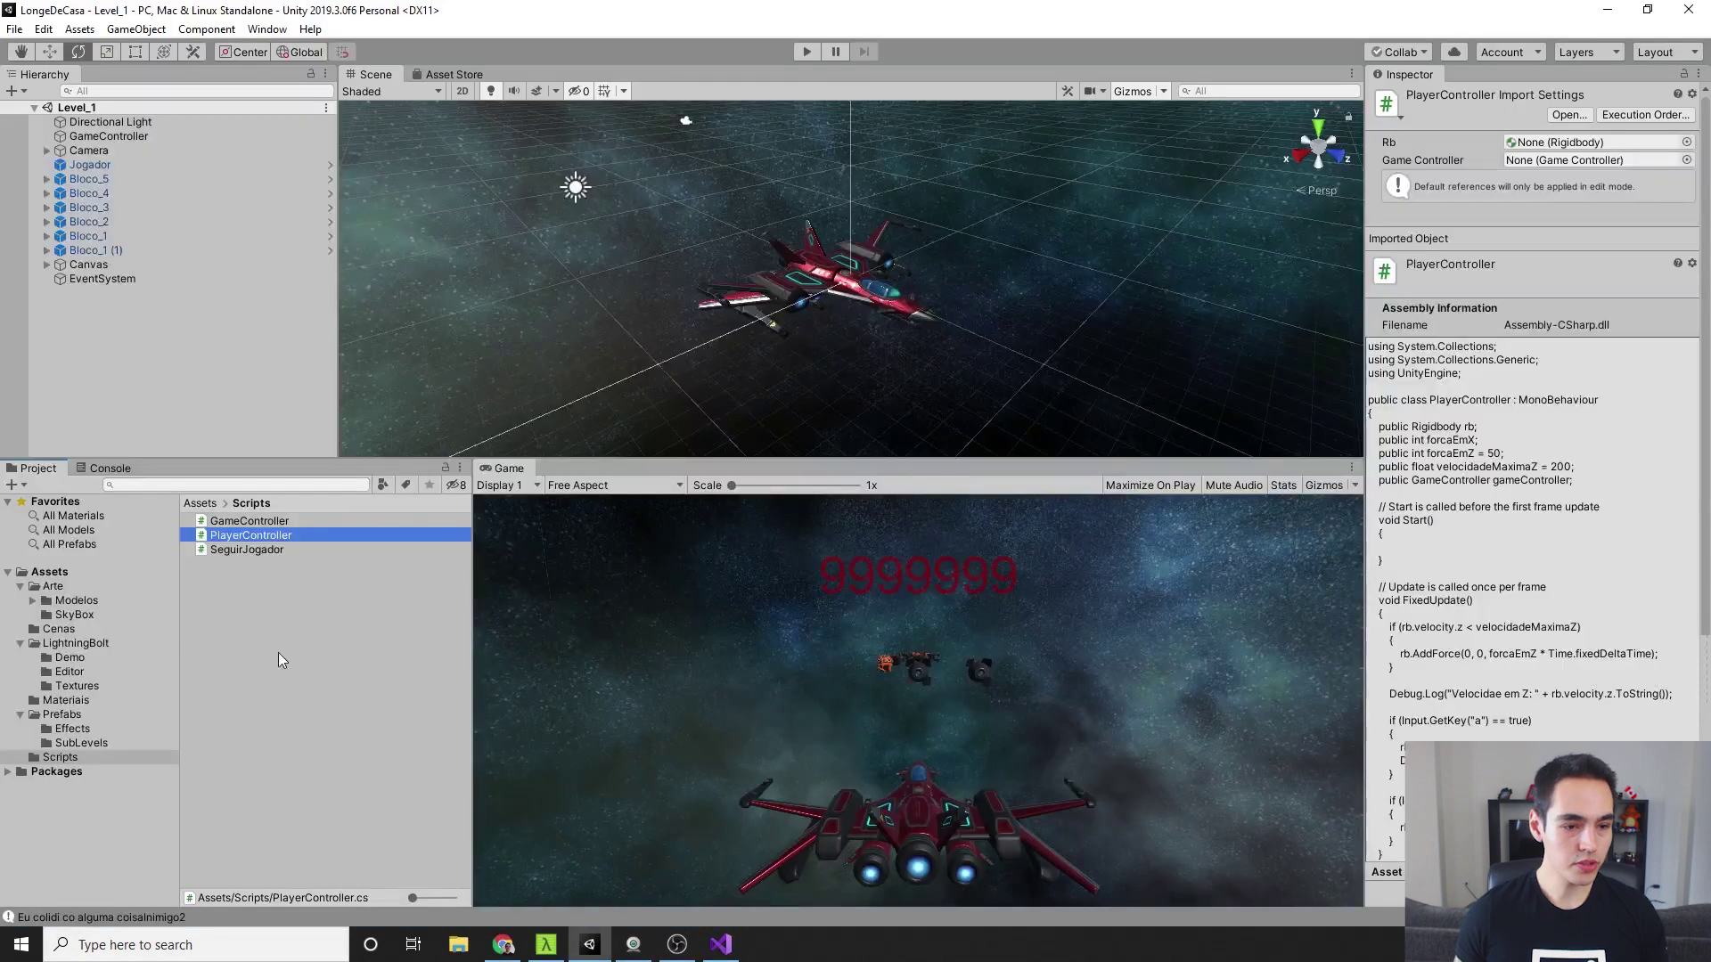
Set Jogador's Velocidade Maxima Z to 50, play-test watching Console Z speeds, then change it to 150
{"action": "left_click", "coordinate": [279, 655]}
{"action": "left_click", "coordinate": [112, 164]}
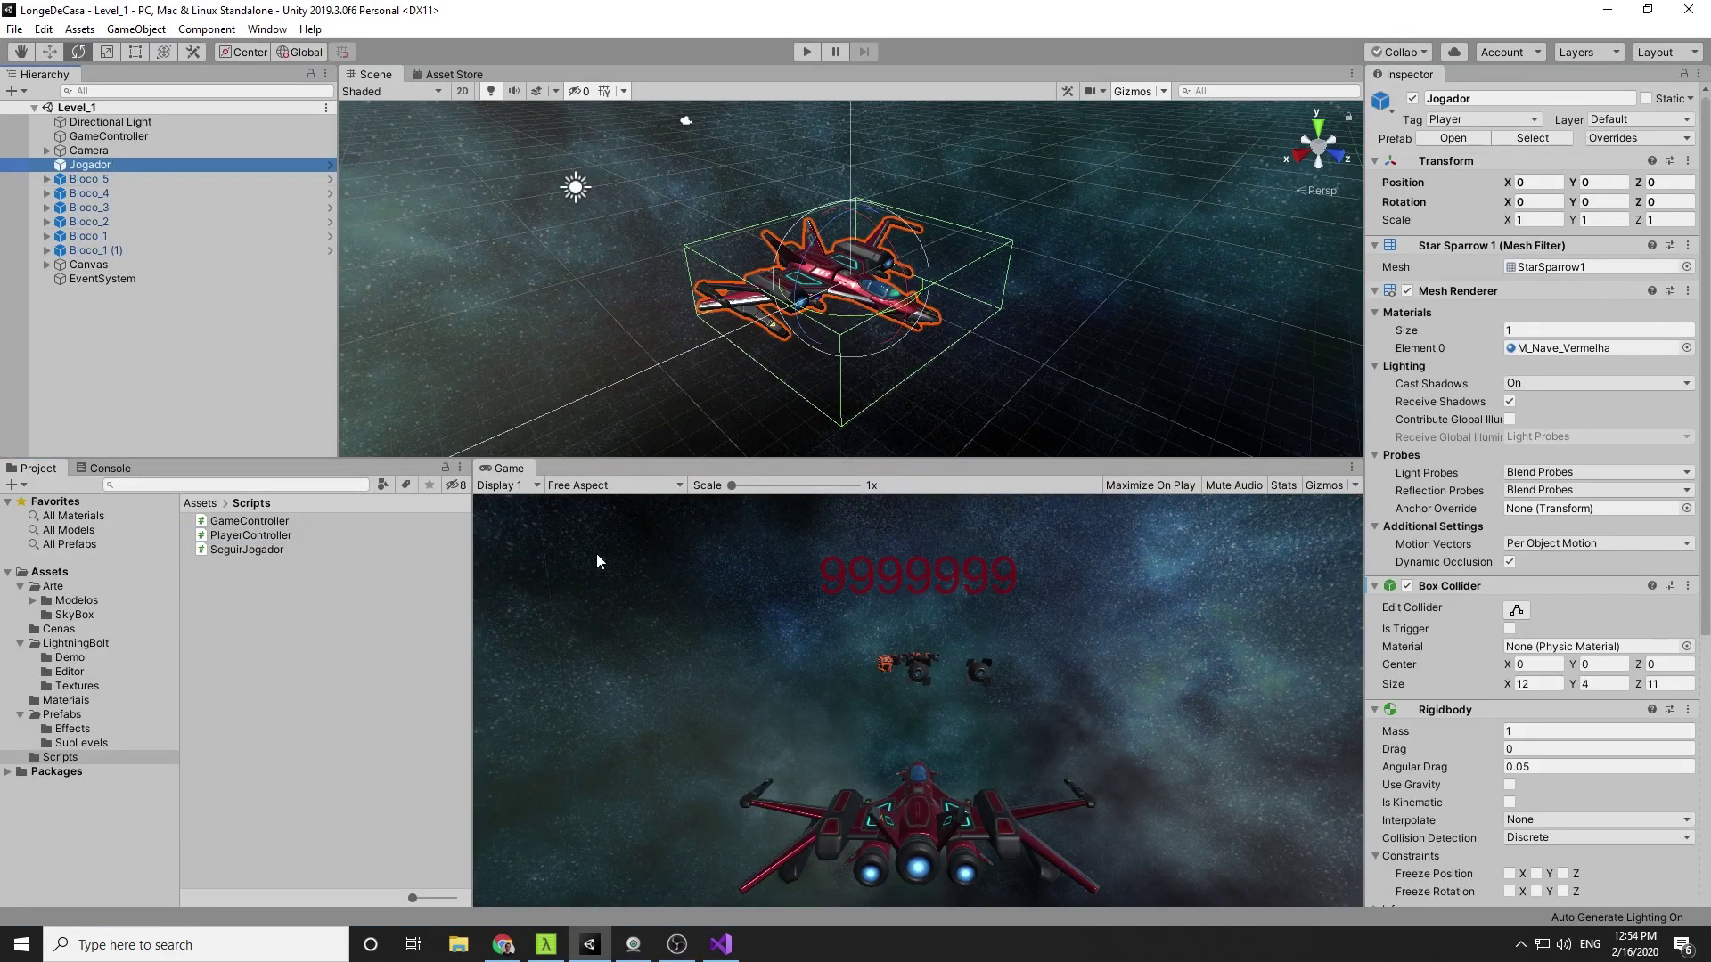
{"action": "scroll", "coordinate": [1469, 639], "scroll_direction": "down", "scroll_amount": 5}
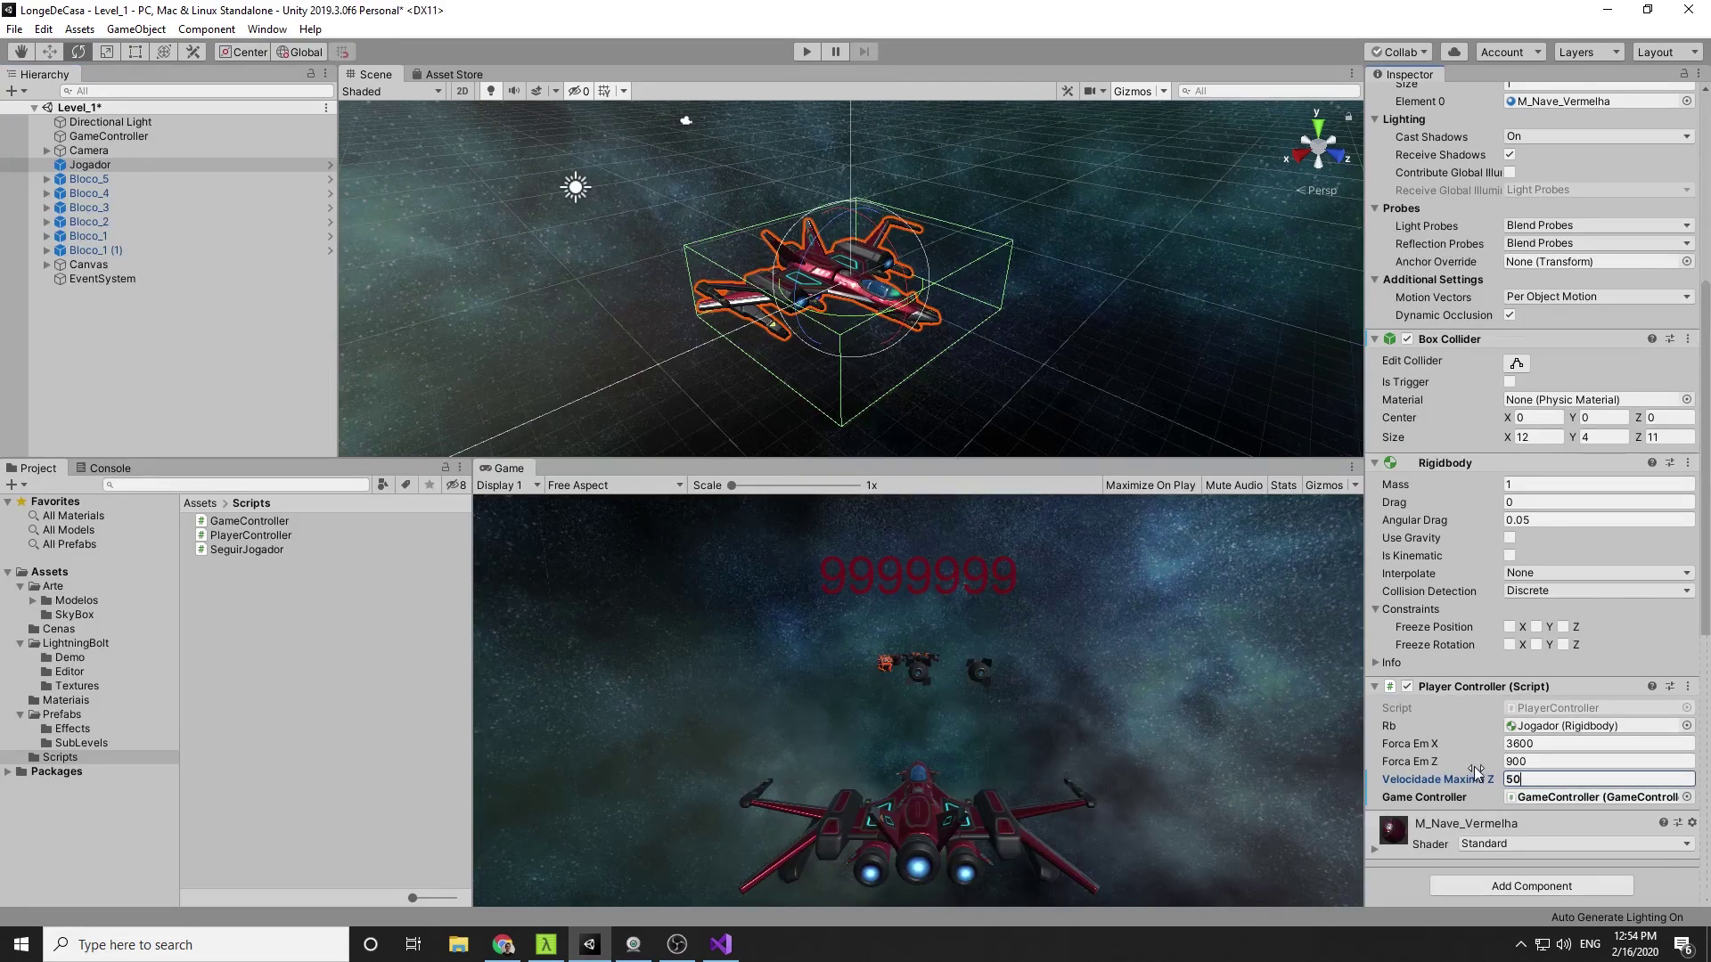
{"action": "left_click", "coordinate": [98, 470]}
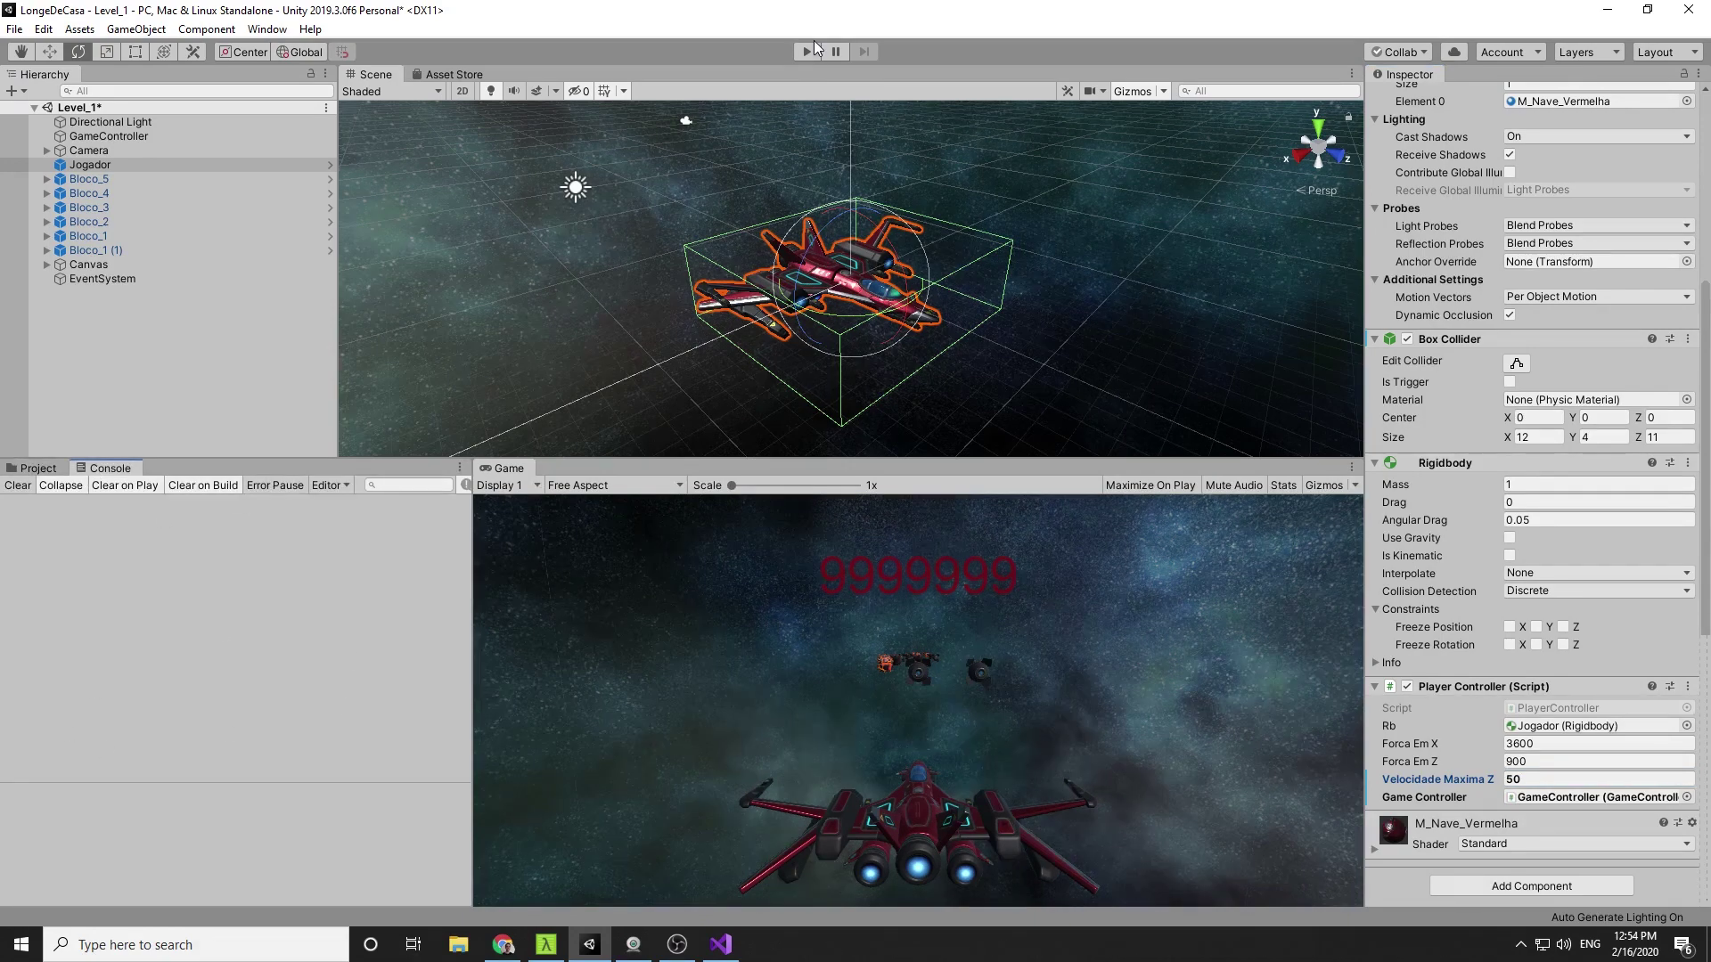
{"action": "left_click", "coordinate": [808, 52]}
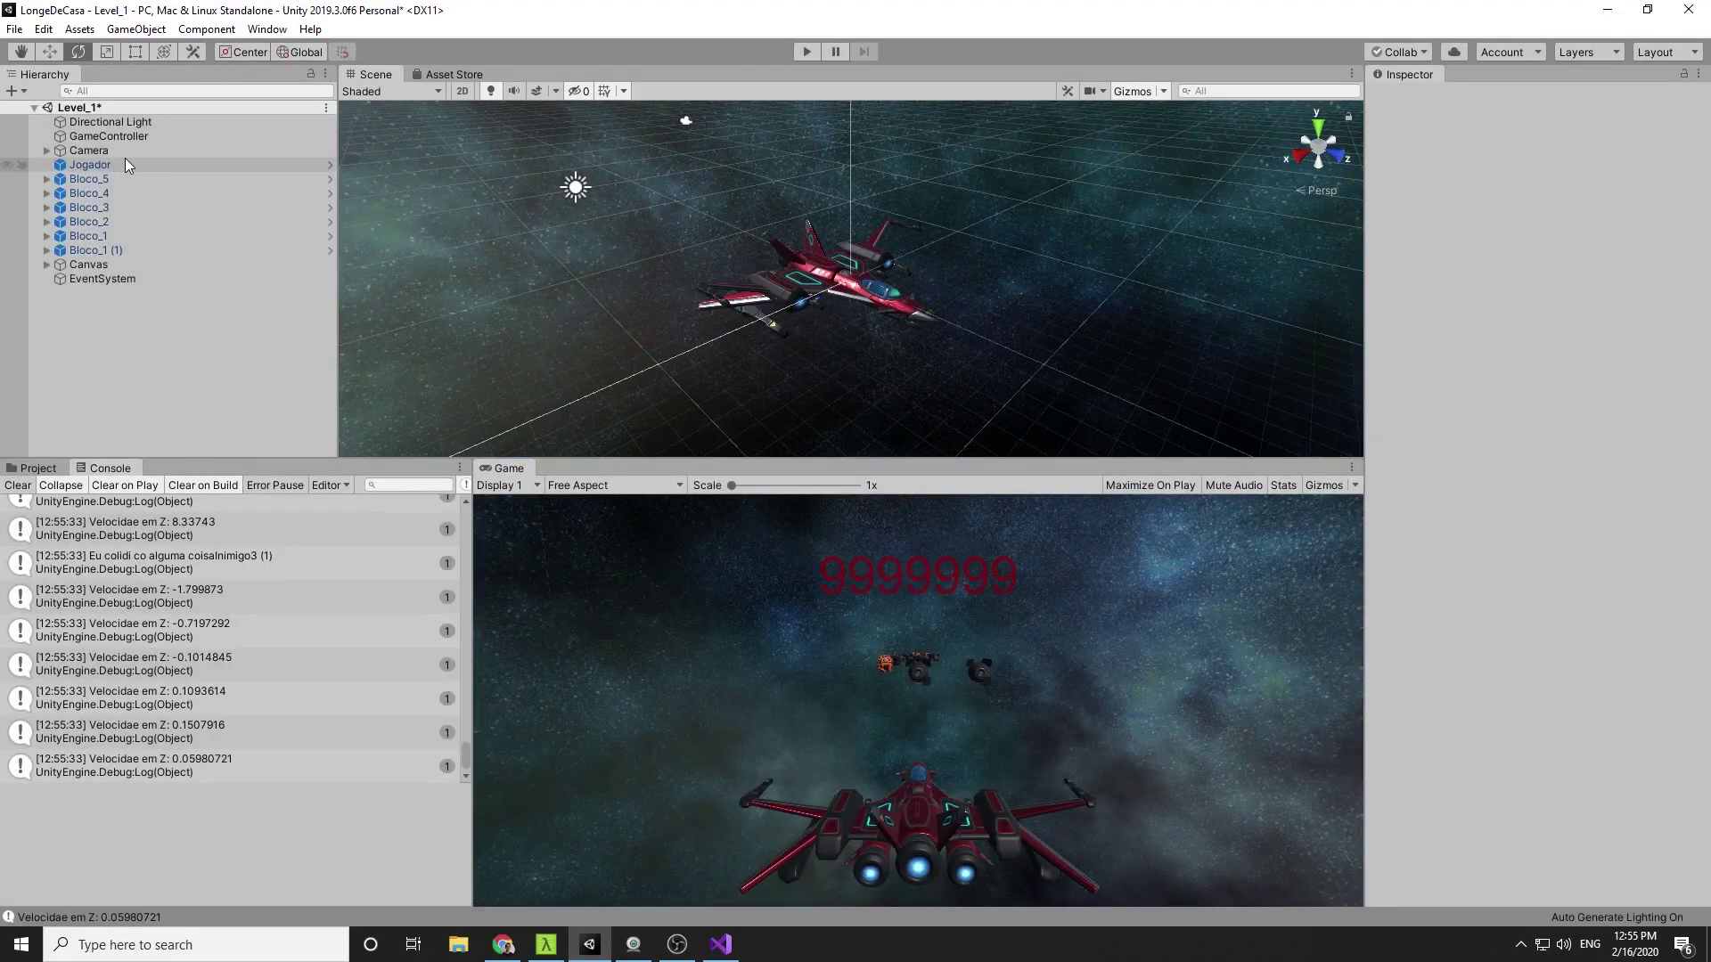
{"action": "left_click", "coordinate": [90, 165]}
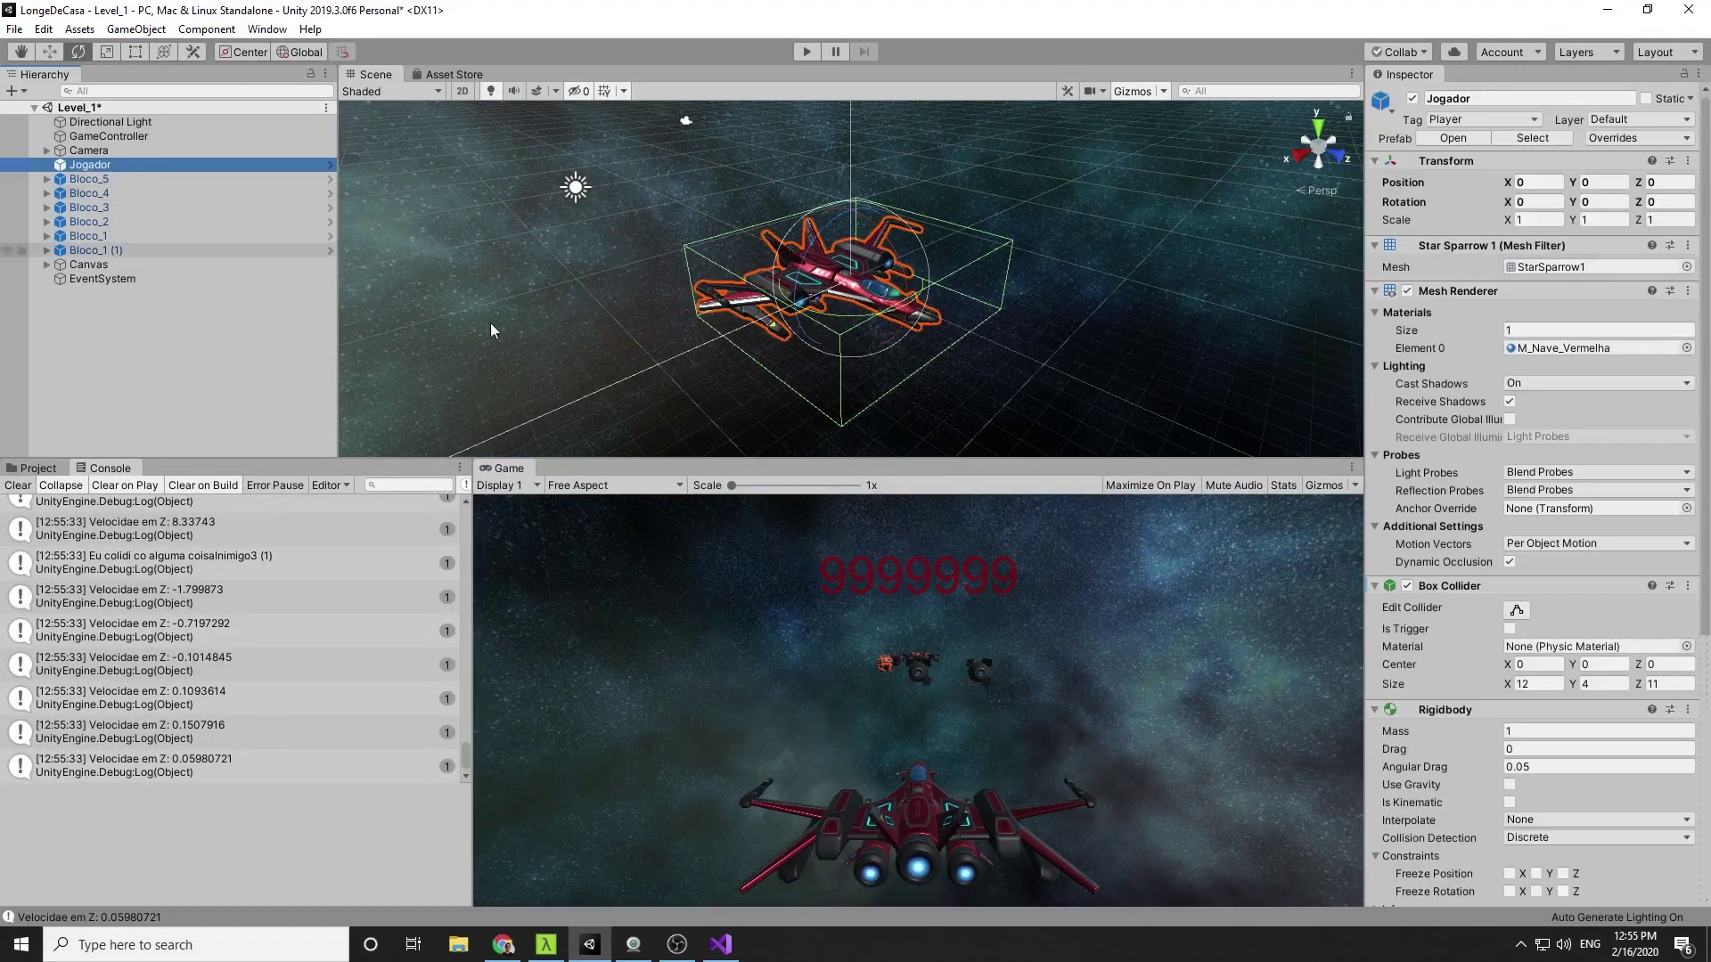
{"action": "scroll", "coordinate": [1489, 650], "scroll_direction": "down", "scroll_amount": 5}
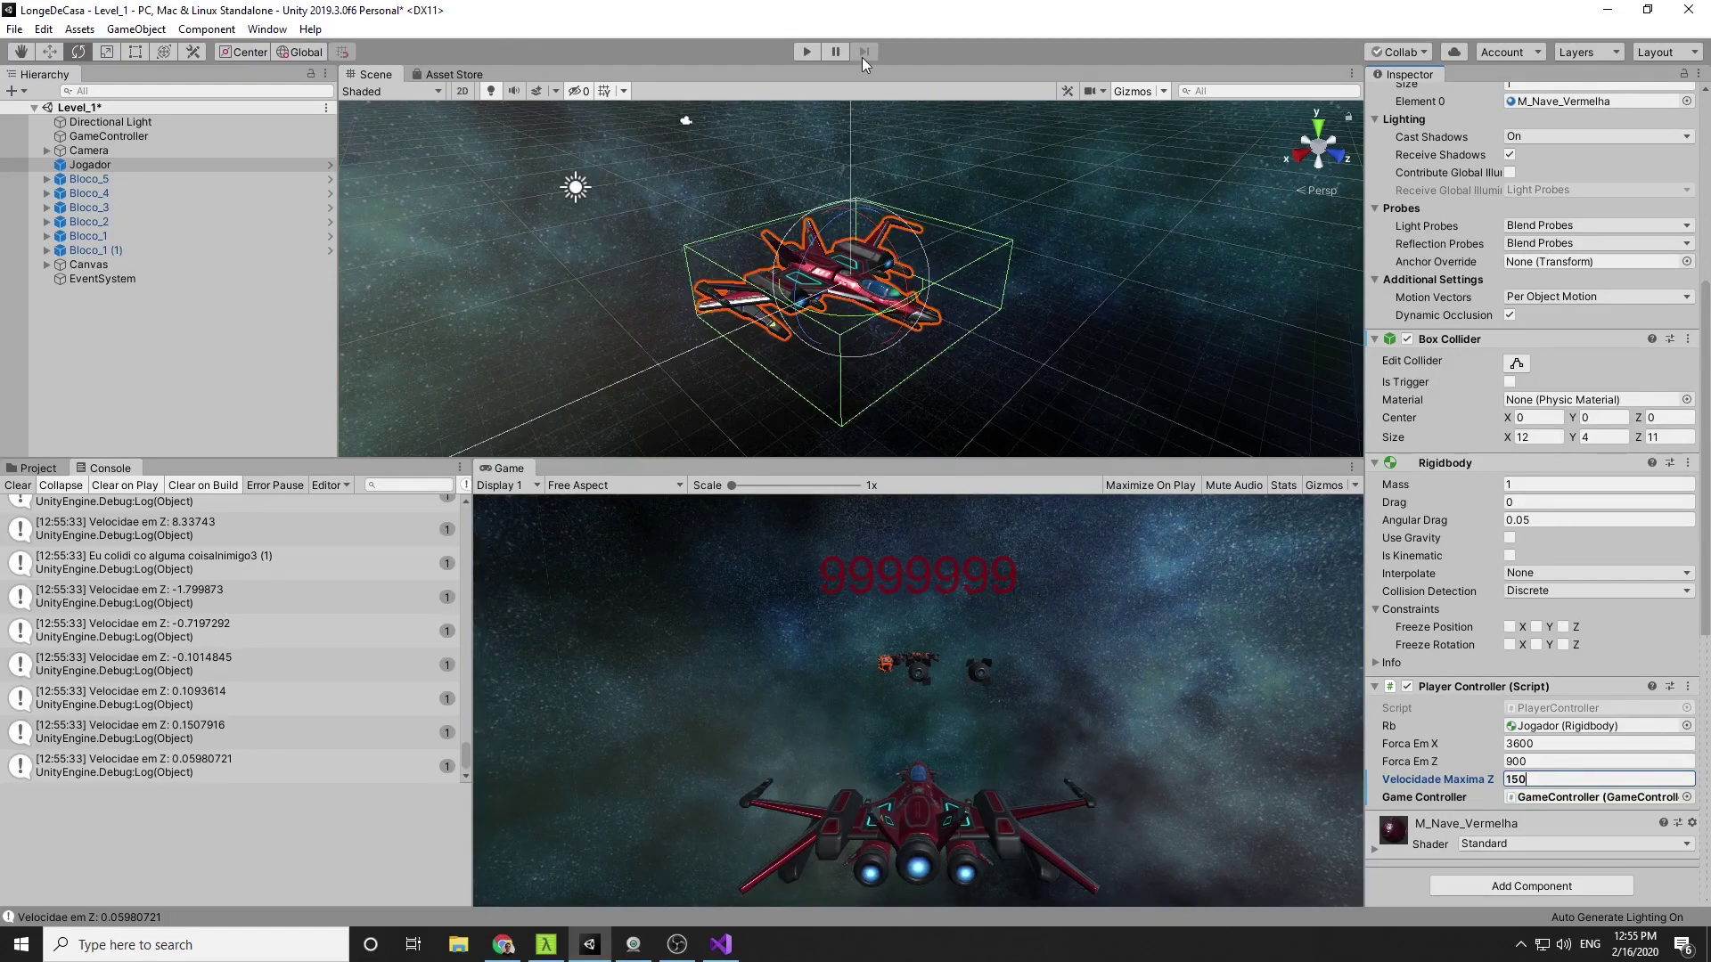
Play-test with max Z speed 150, then again with 100
{"action": "left_click", "coordinate": [805, 52]}
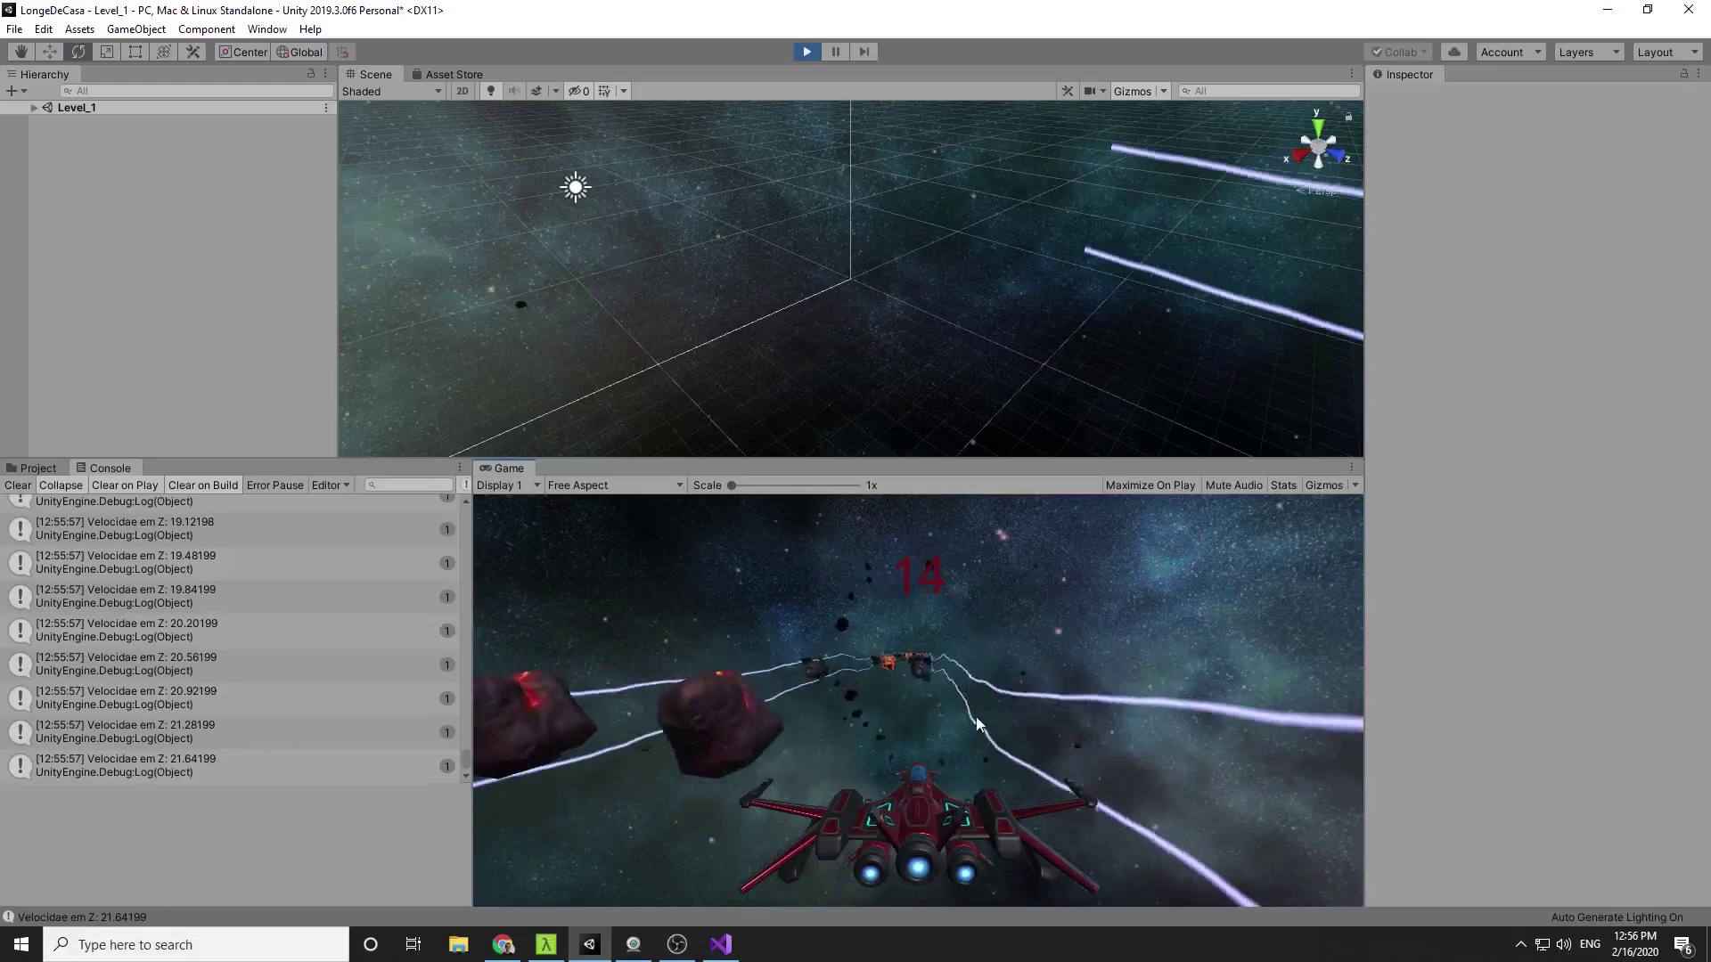
{"action": "left_click", "coordinate": [807, 53]}
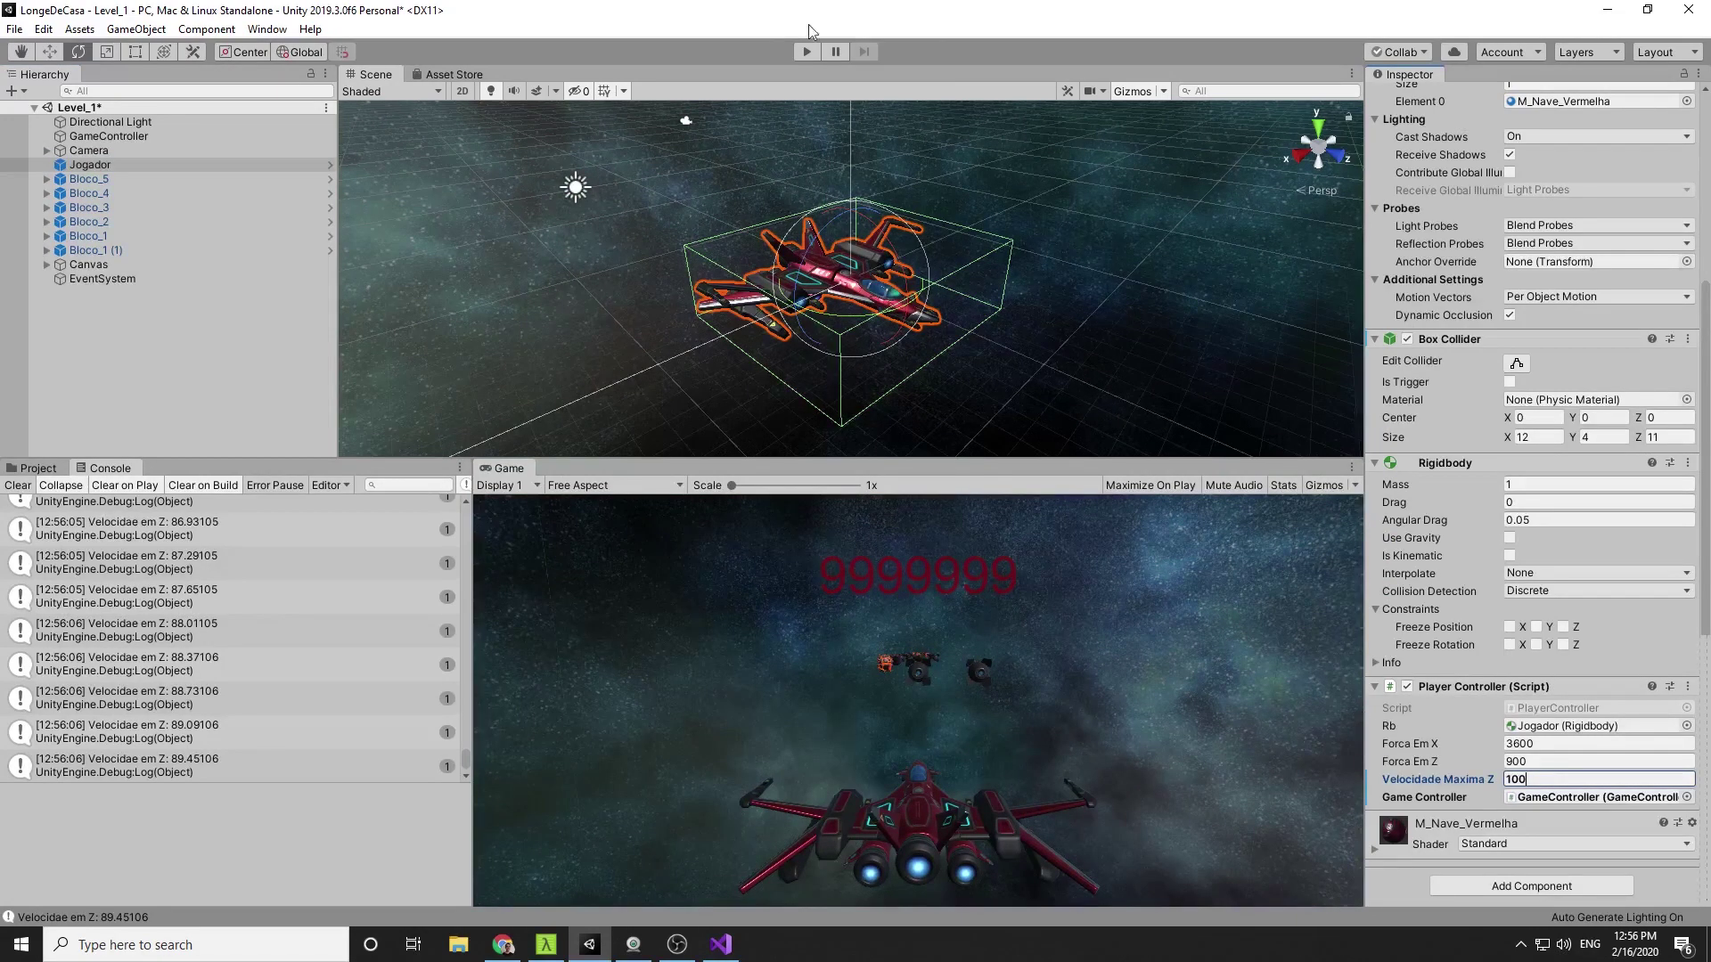
{"action": "left_click", "coordinate": [806, 52]}
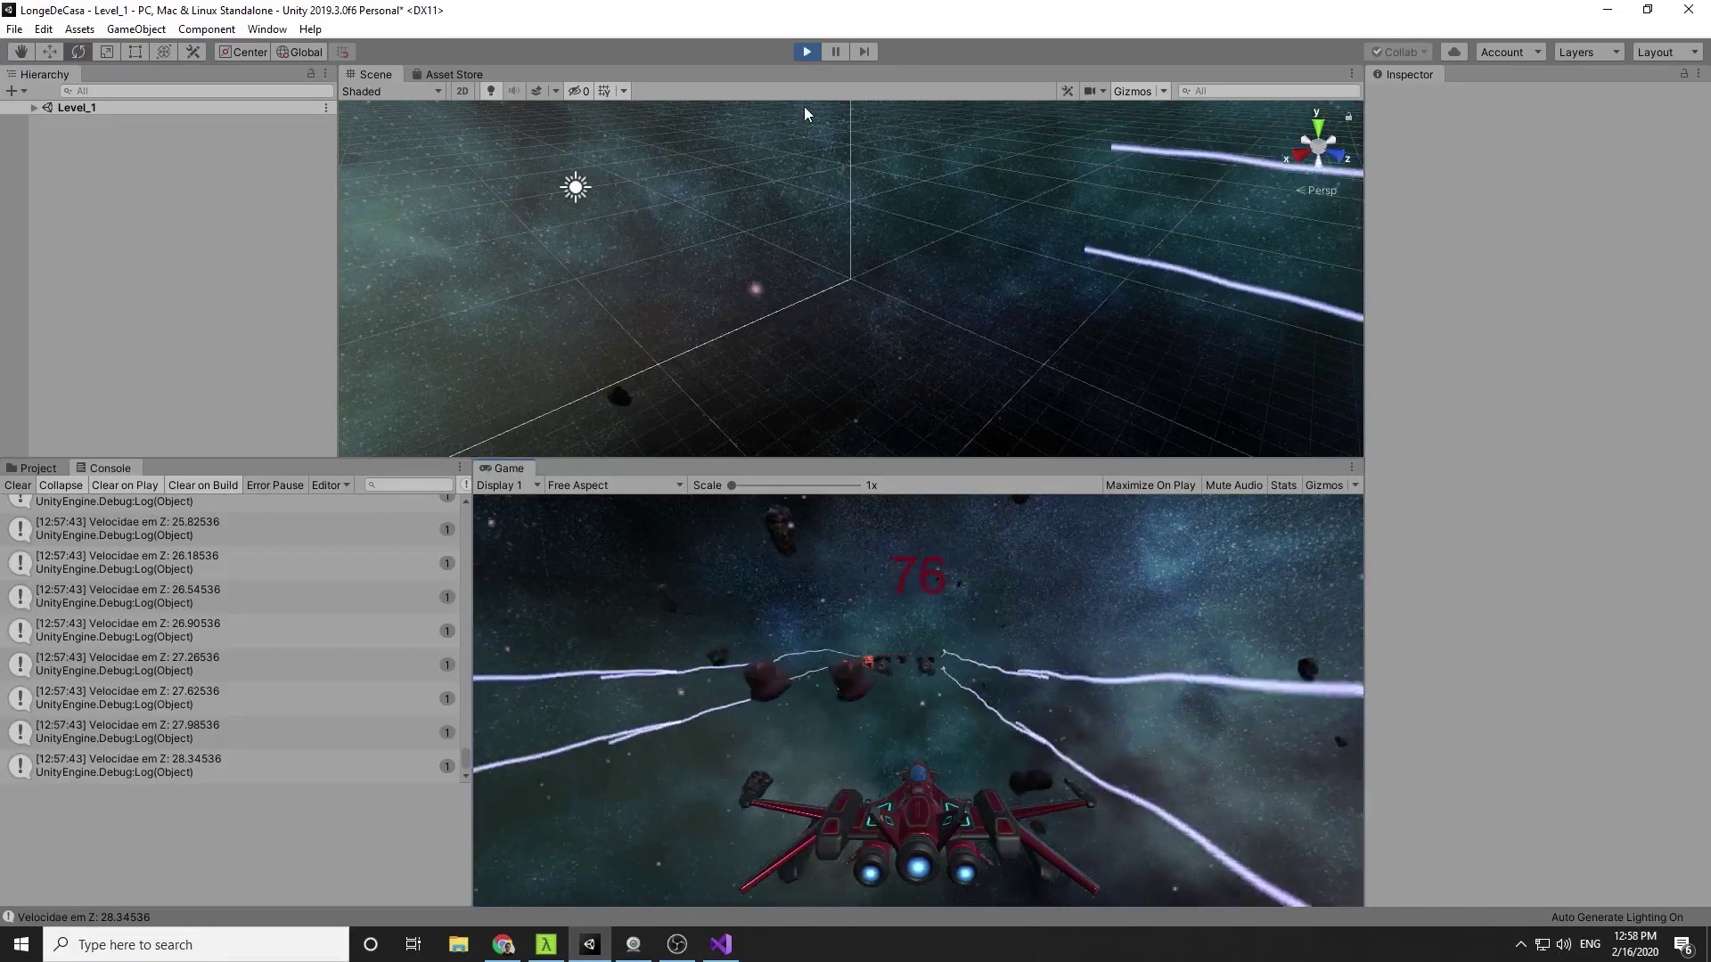
{"action": "left_click", "coordinate": [806, 51]}
Select Jogador and enter 120 for Velocidade Maxima Z
{"action": "left_click", "coordinate": [129, 168]}
{"action": "scroll", "coordinate": [1455, 585], "scroll_direction": "down", "scroll_amount": 5}
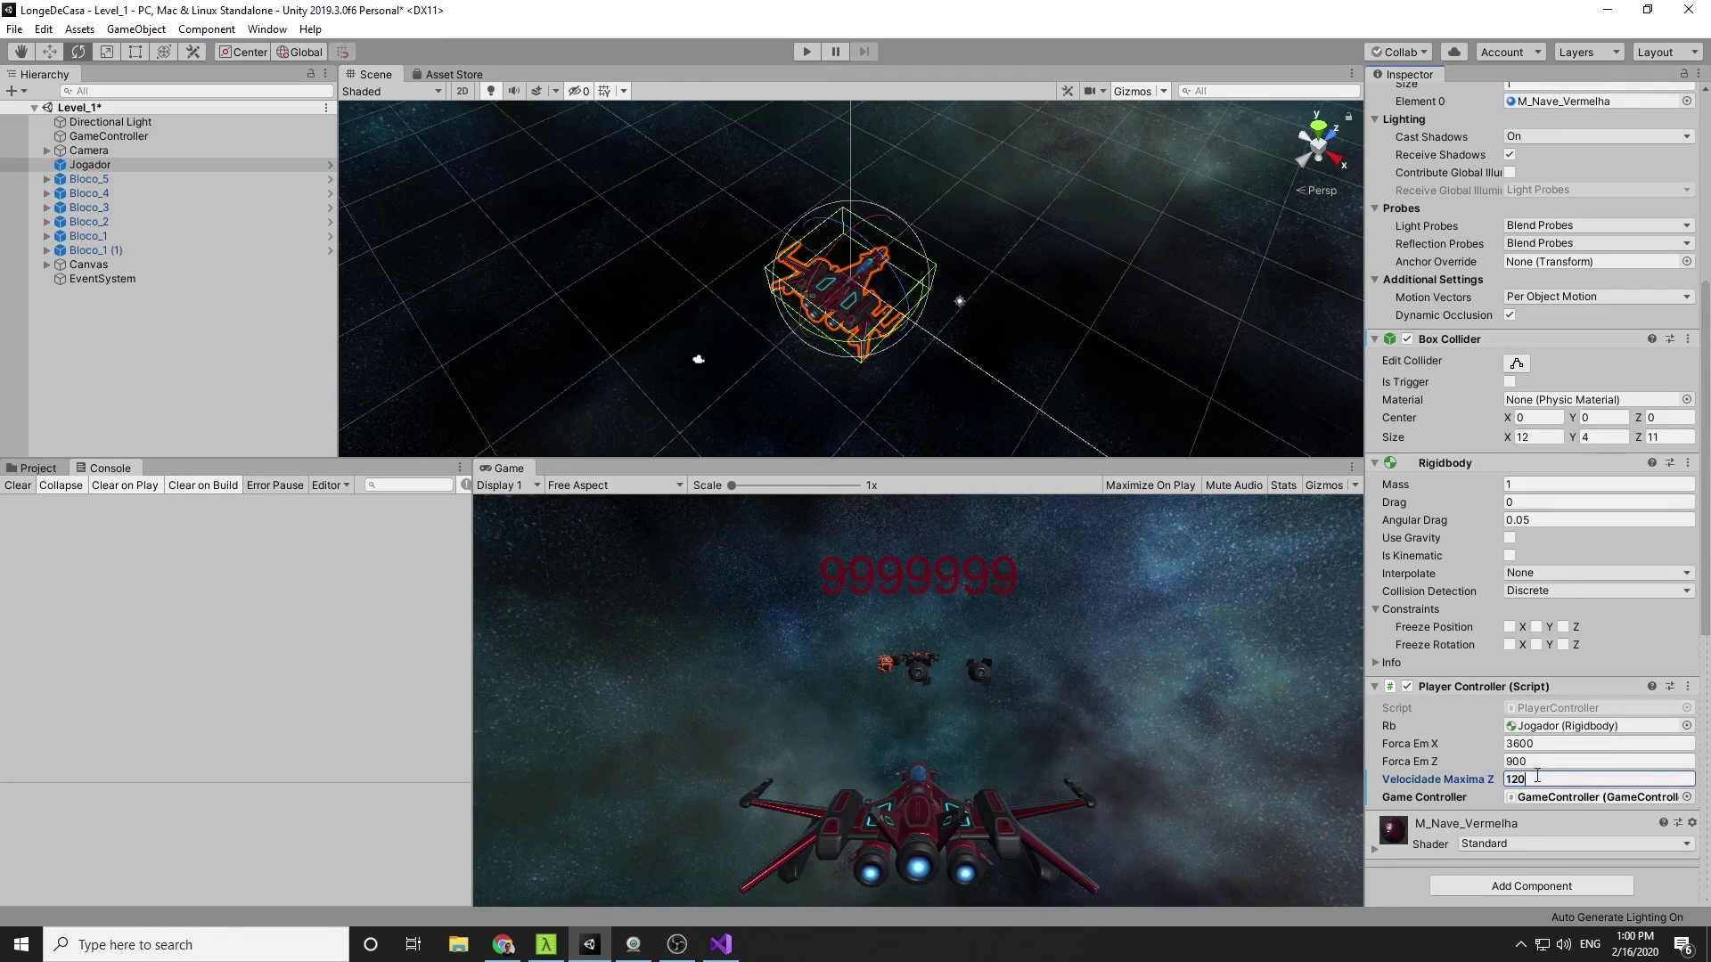
{"action": "left_click", "coordinate": [143, 410]}
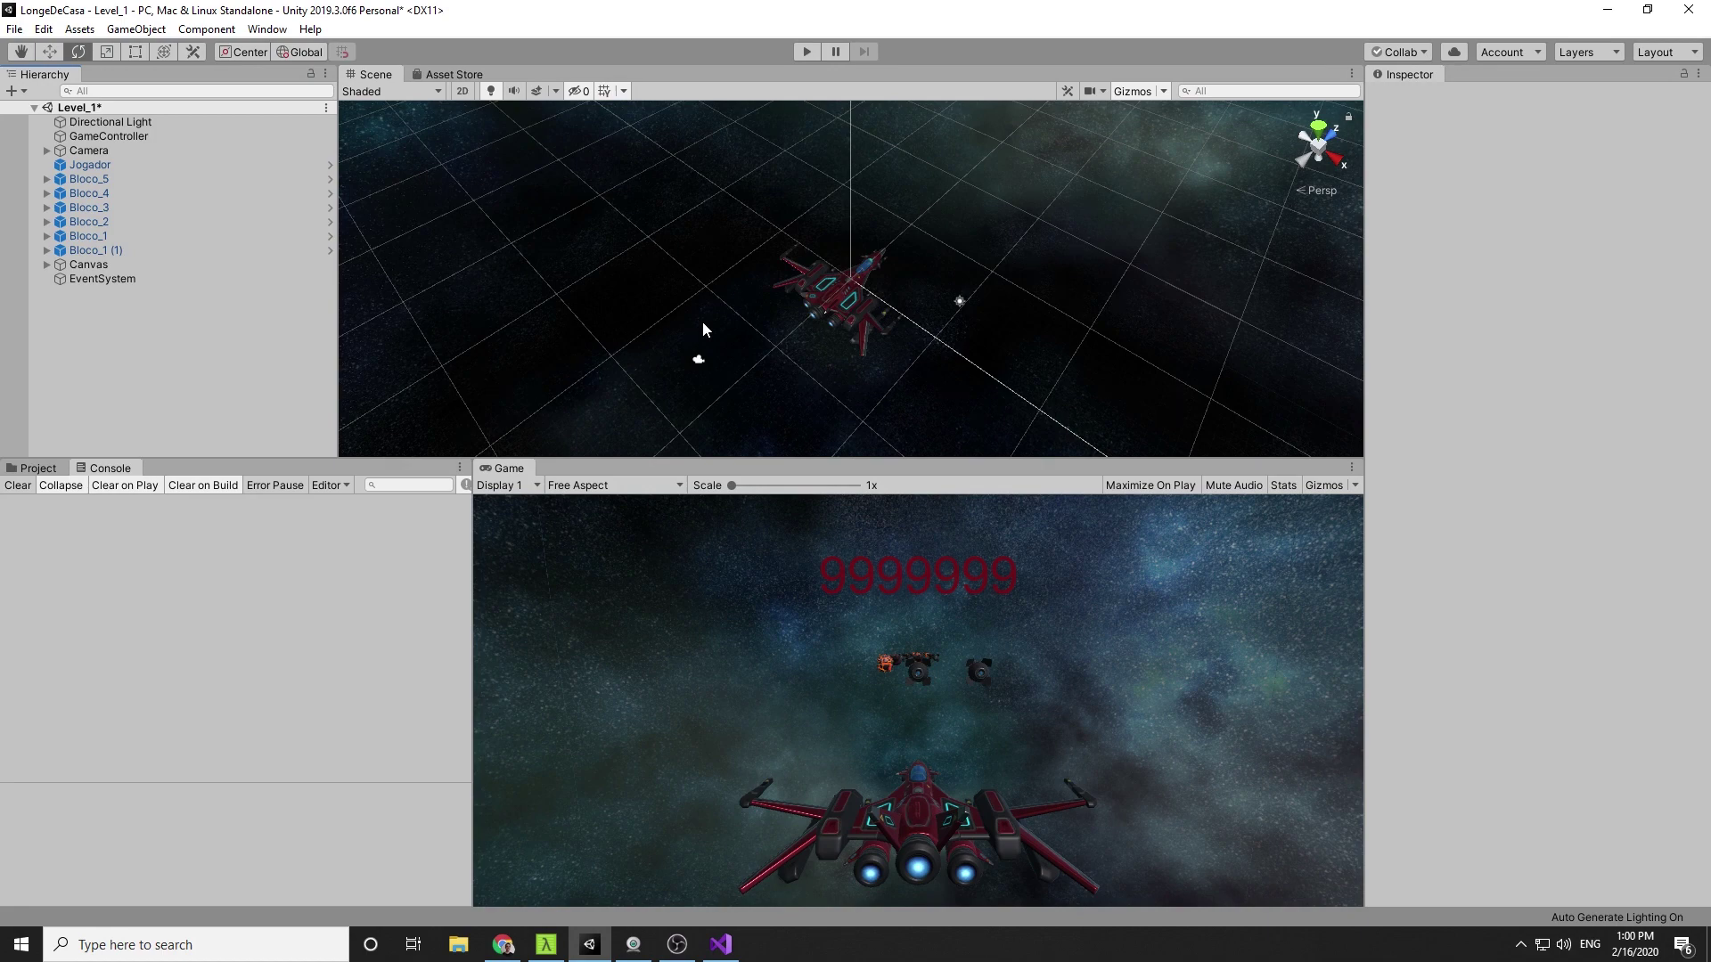
Switch the Scene view to Top view, frame the level blocks, and select Bloco_3 at Z 600
{"action": "right_click_drag", "start_coordinate": [1218, 323], "coordinate": [1227, 291]}
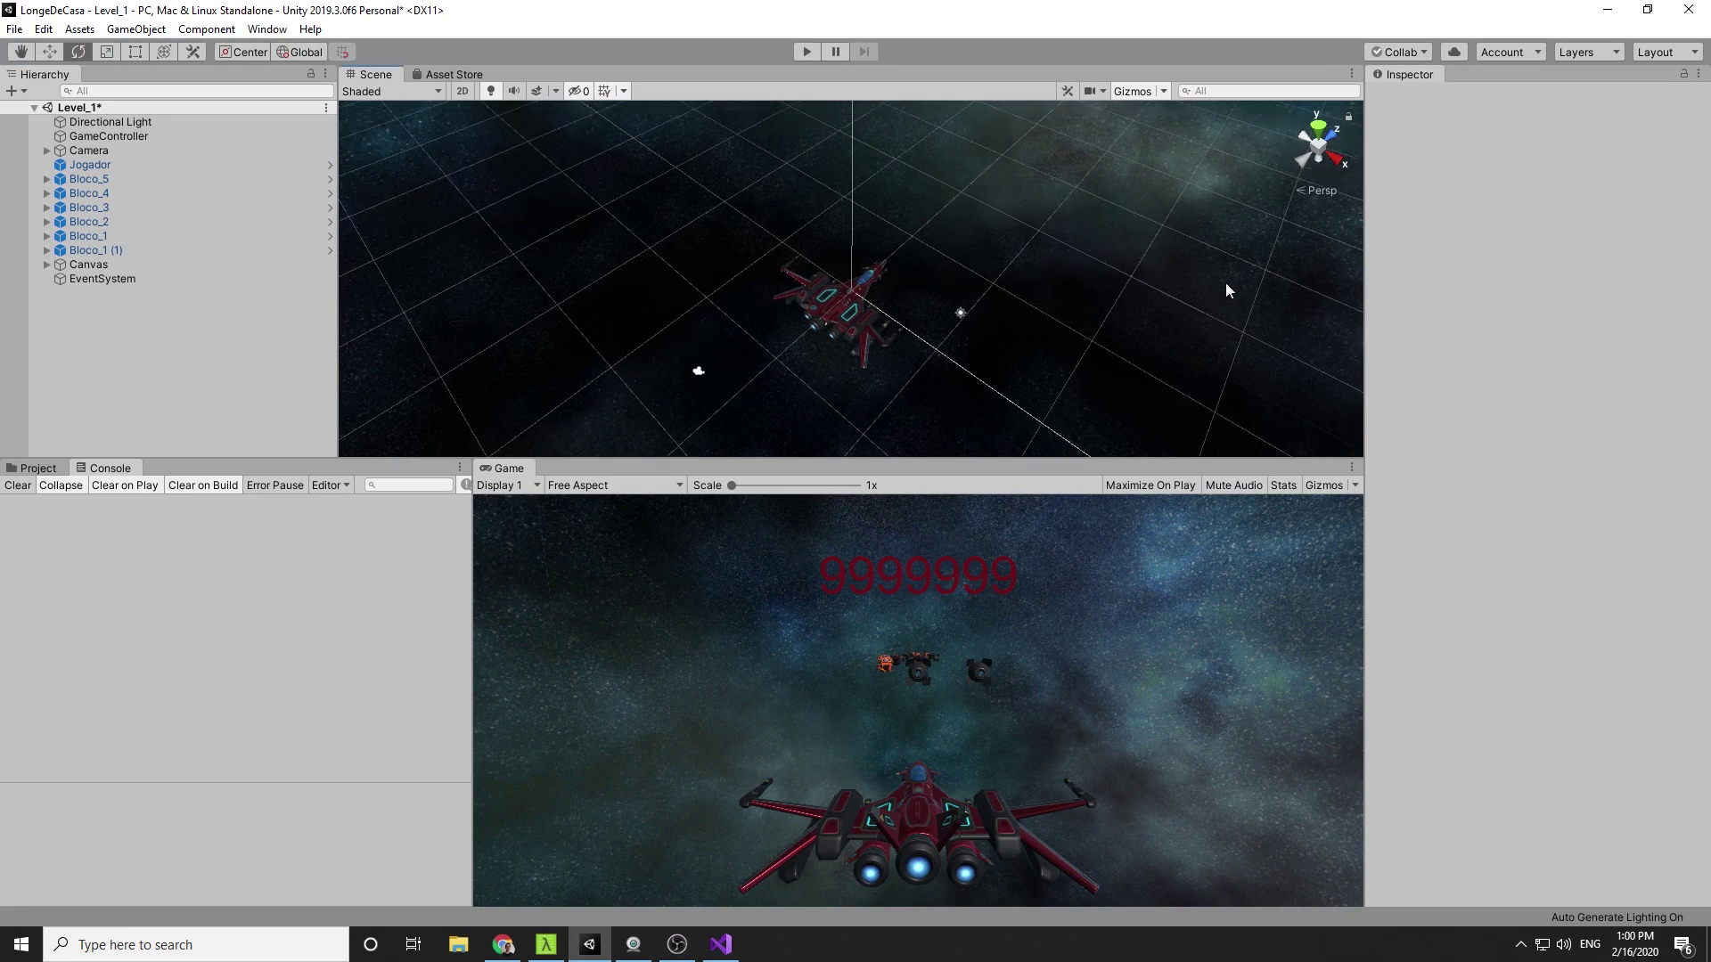
{"action": "left_click", "coordinate": [1315, 138]}
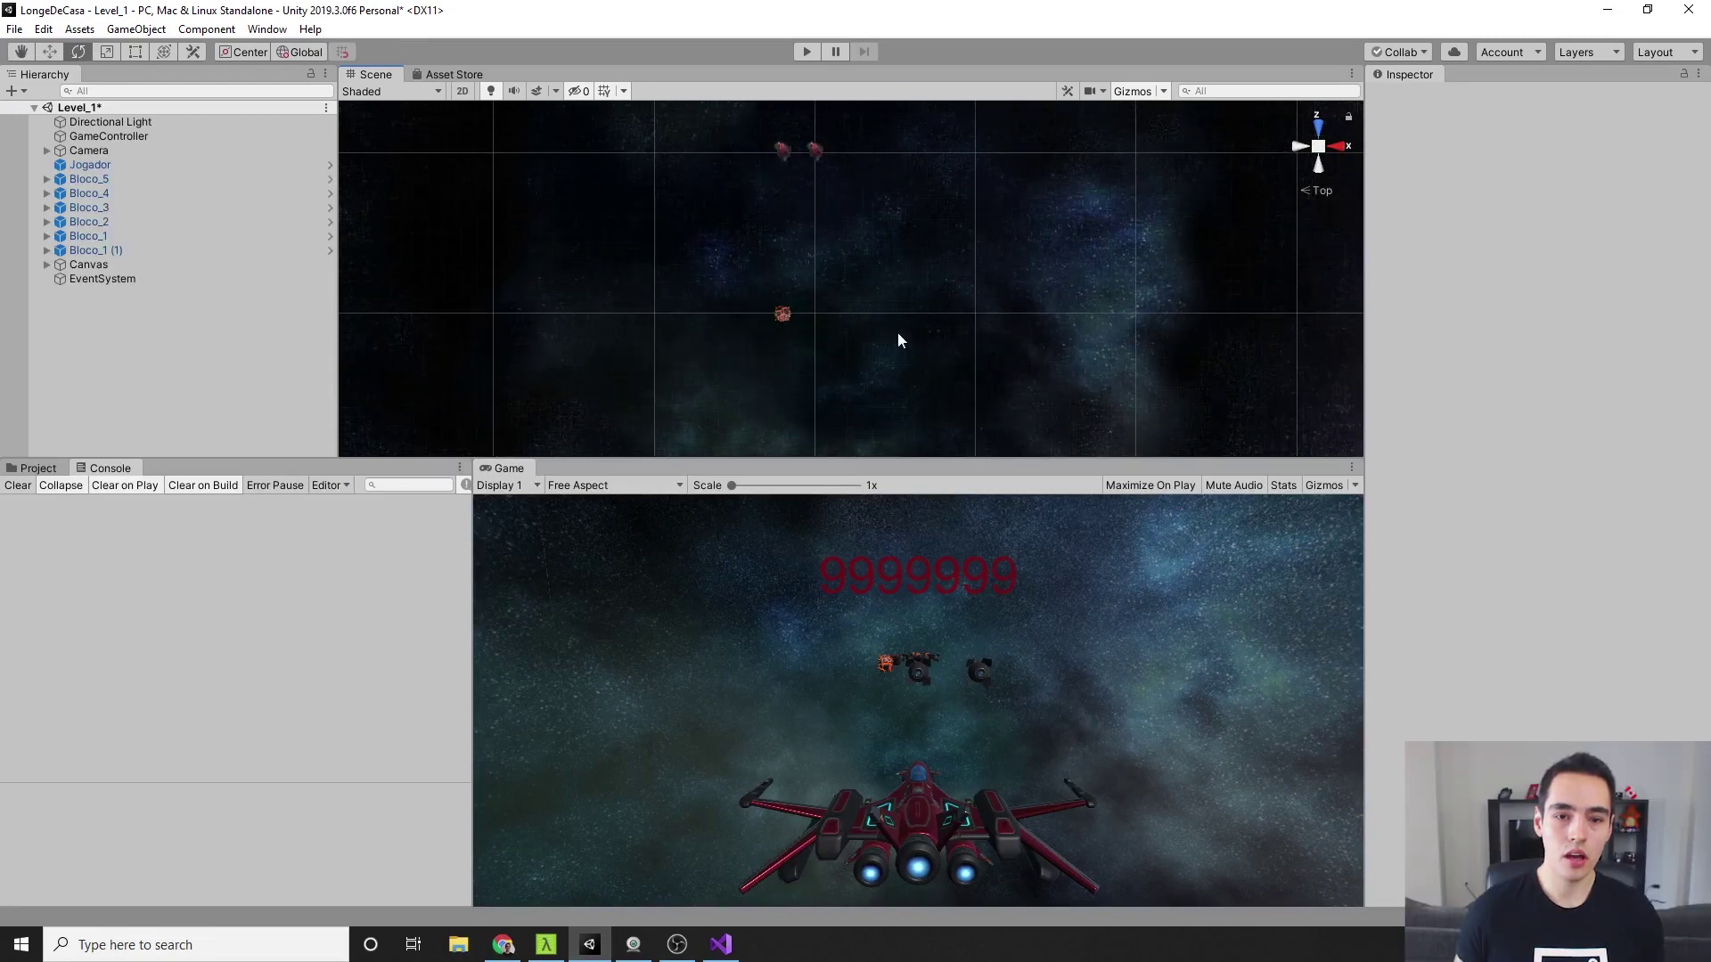
{"action": "scroll", "coordinate": [902, 325], "scroll_direction": "down", "scroll_amount": 1}
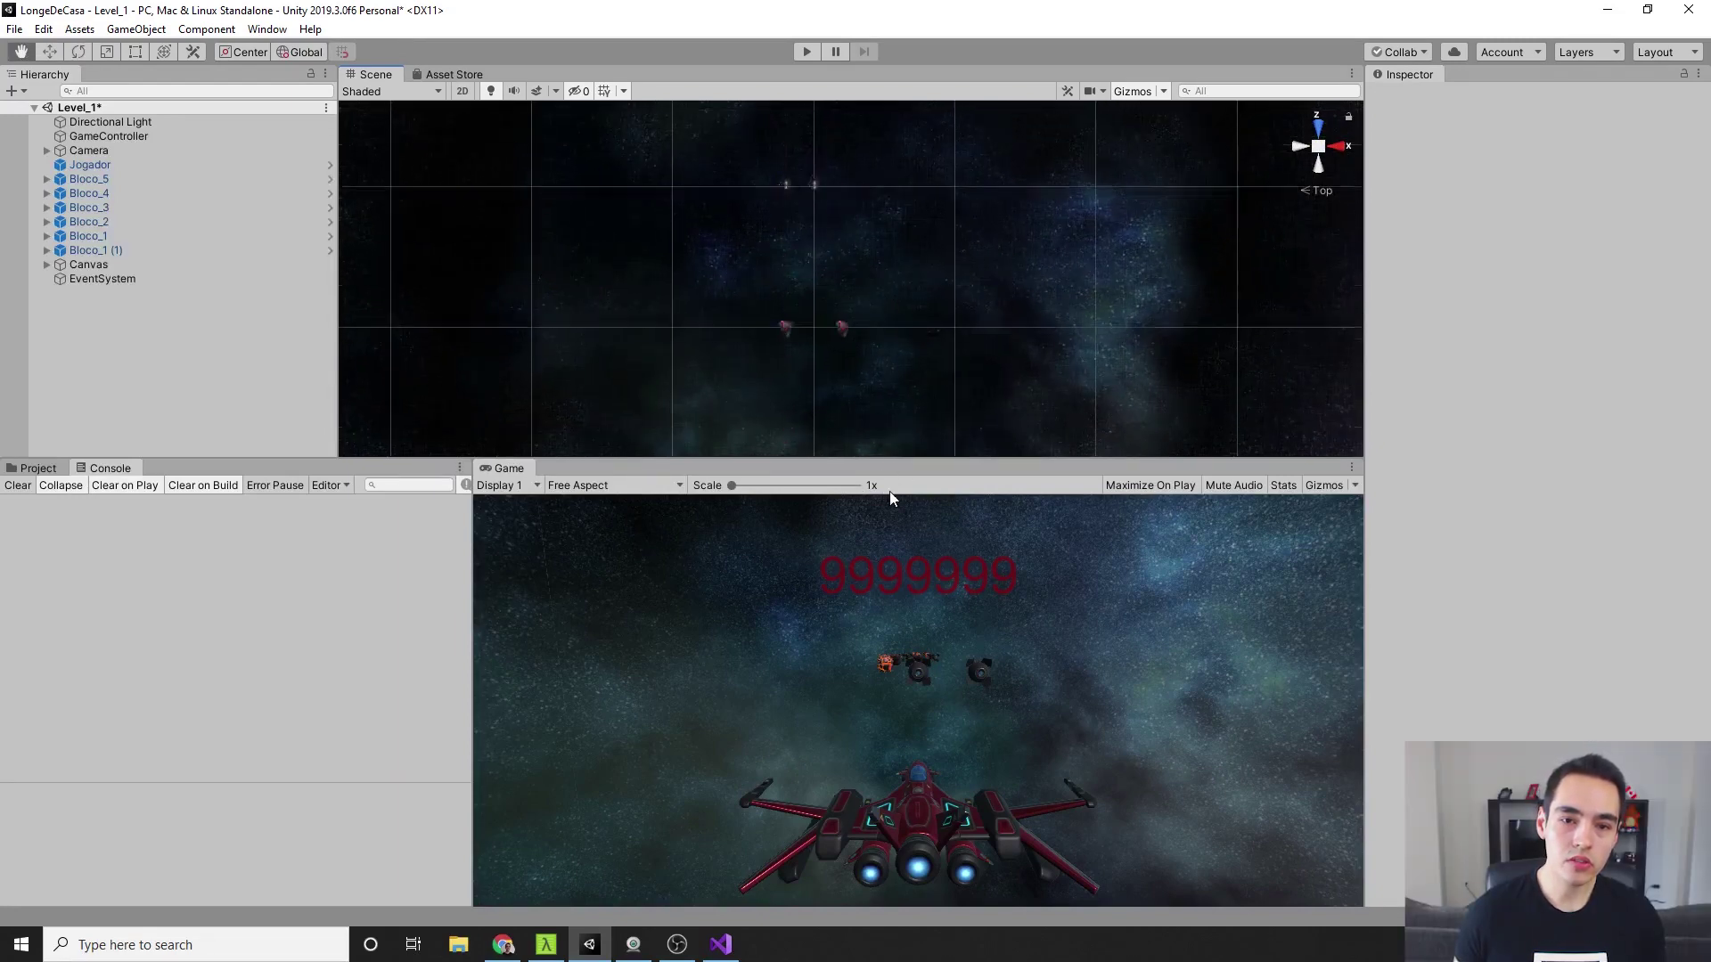
{"action": "scroll", "coordinate": [898, 336], "scroll_direction": "up", "scroll_amount": 2}
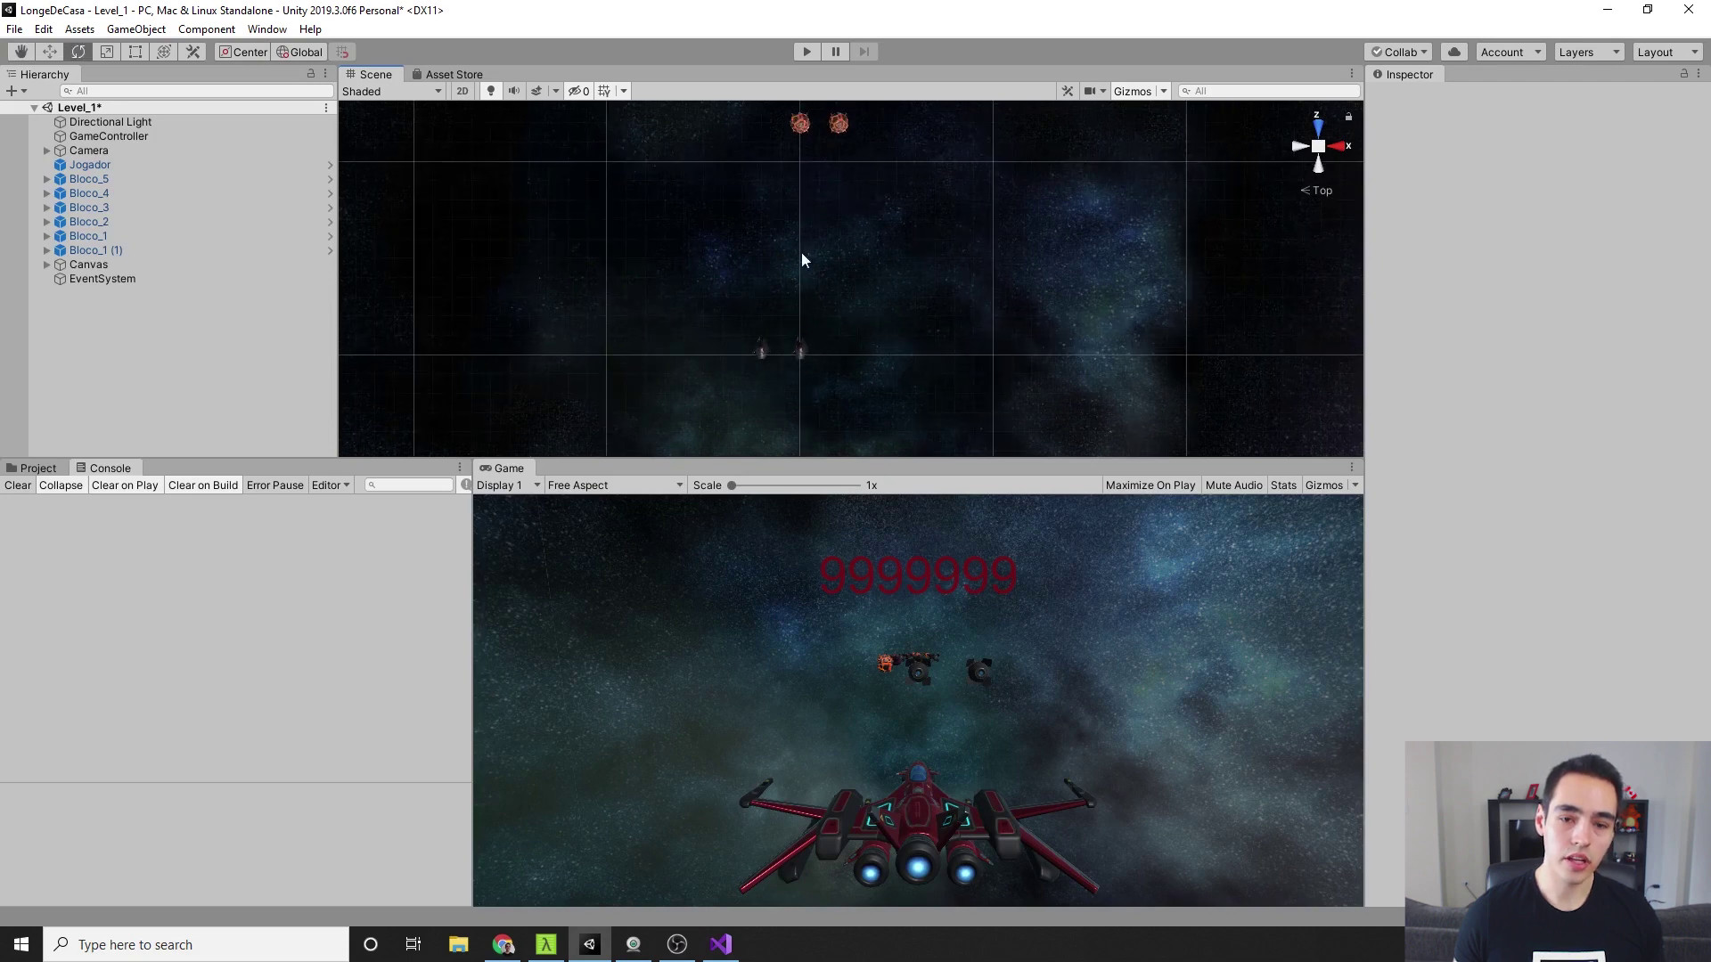
{"action": "scroll", "coordinate": [738, 109], "scroll_direction": "down", "scroll_amount": 1}
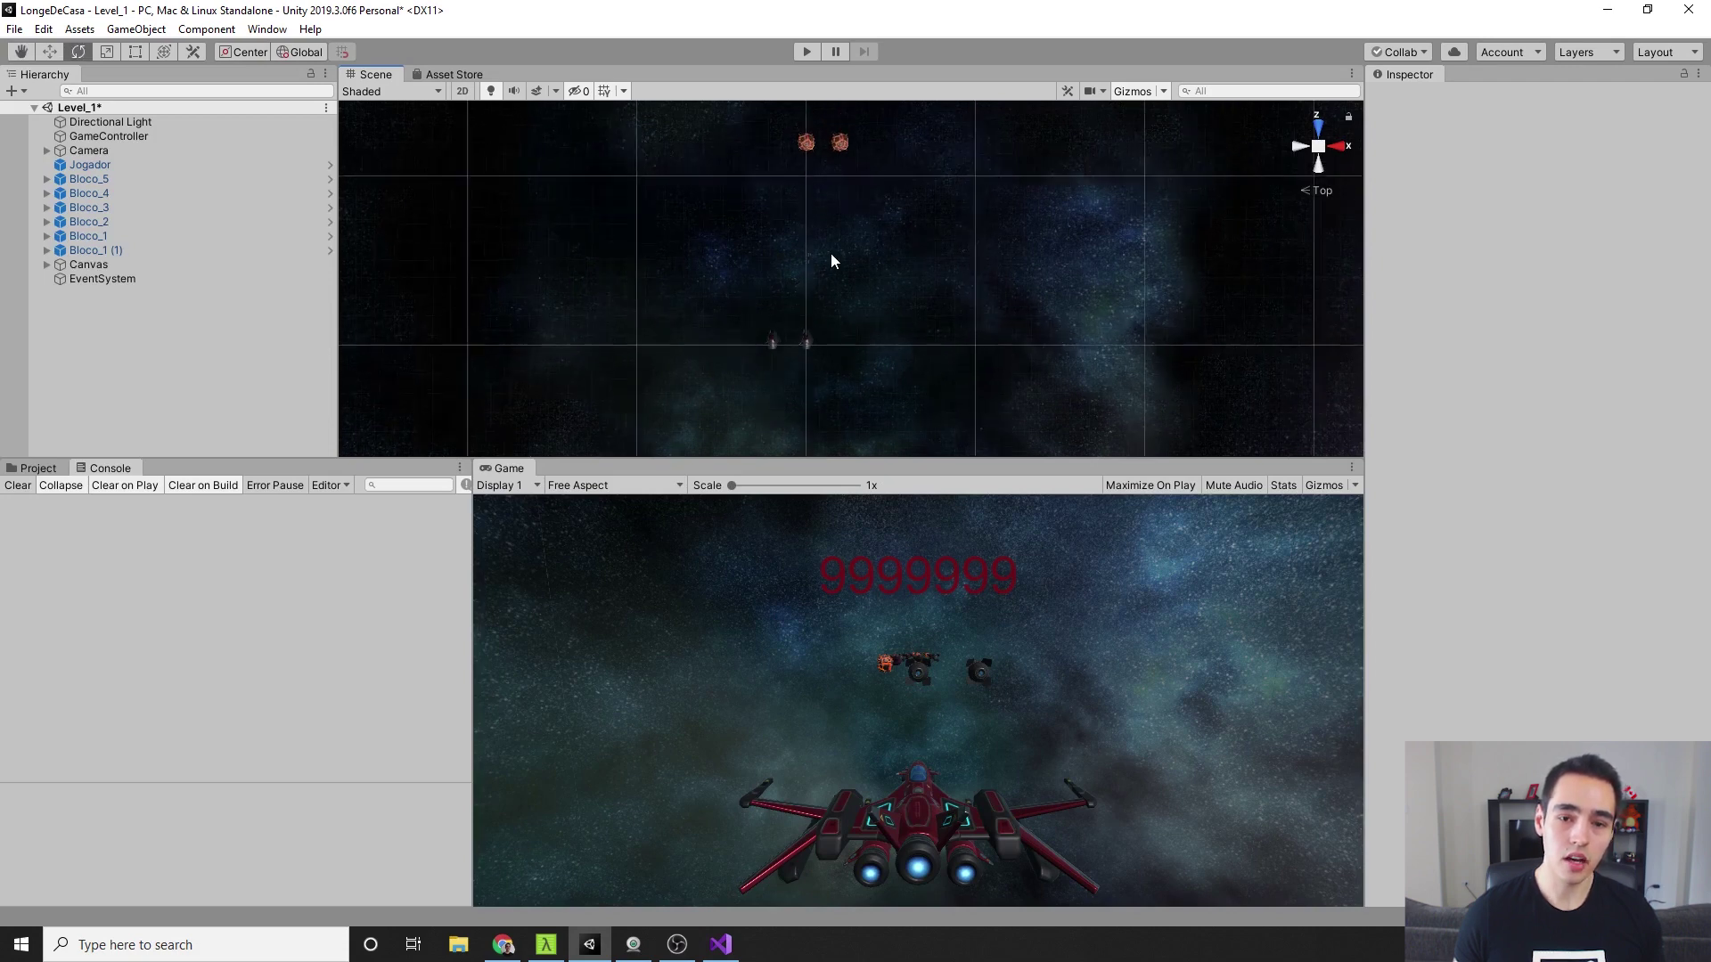
{"action": "middle_click_drag", "start_coordinate": [831, 253], "coordinate": [826, 297]}
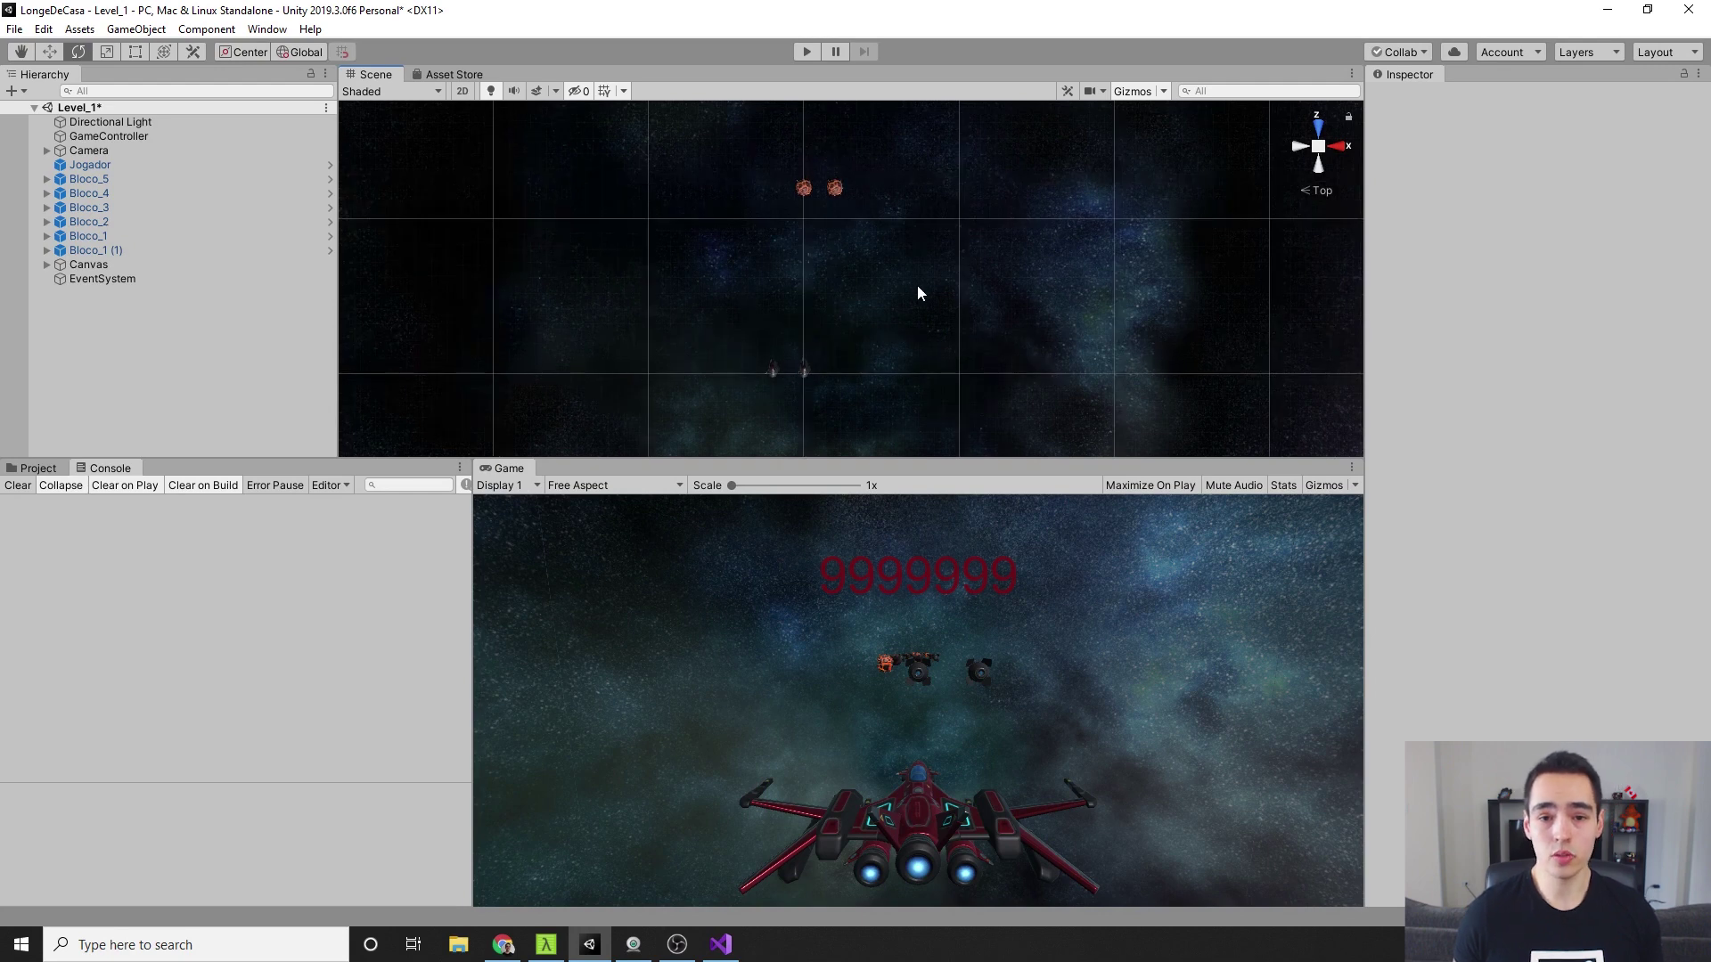
{"action": "scroll", "coordinate": [855, 272], "scroll_direction": "up", "scroll_amount": 2}
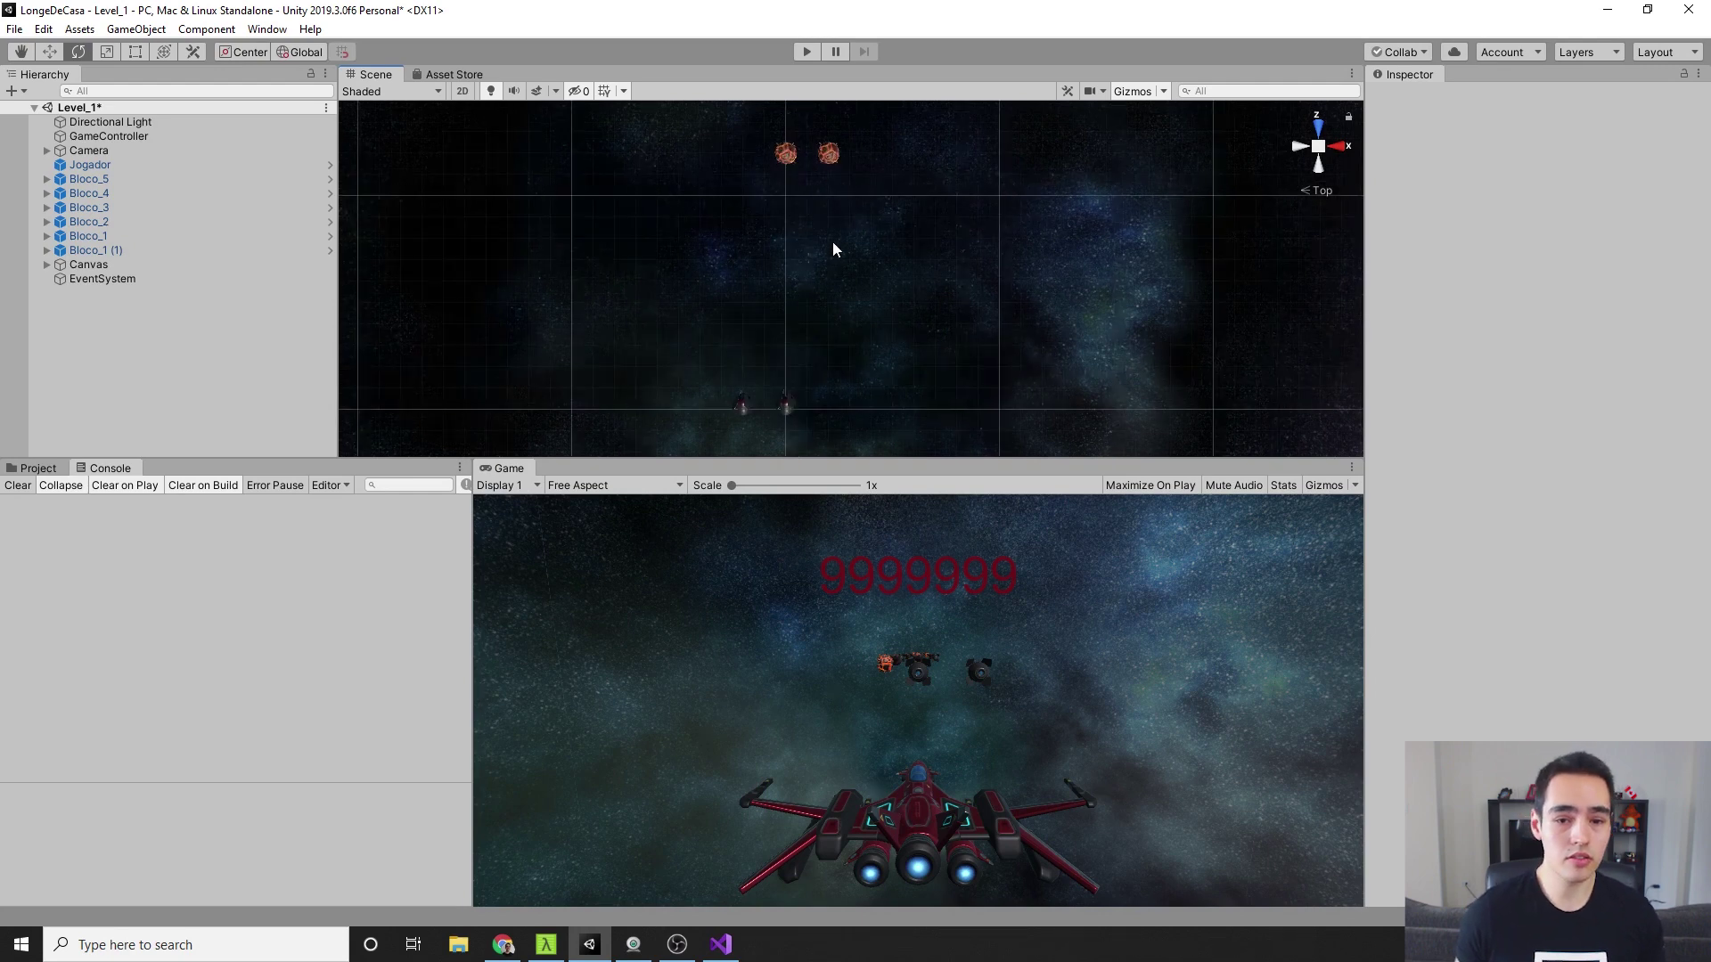
{"action": "mouse_move", "coordinate": [859, 207]}
{"action": "middle_mouse_down"}
{"action": "mouse_move", "coordinate": [863, 346]}
{"action": "mouse_move", "coordinate": [840, 265]}
{"action": "middle_mouse_up"}
{"action": "left_click", "coordinate": [789, 181]}
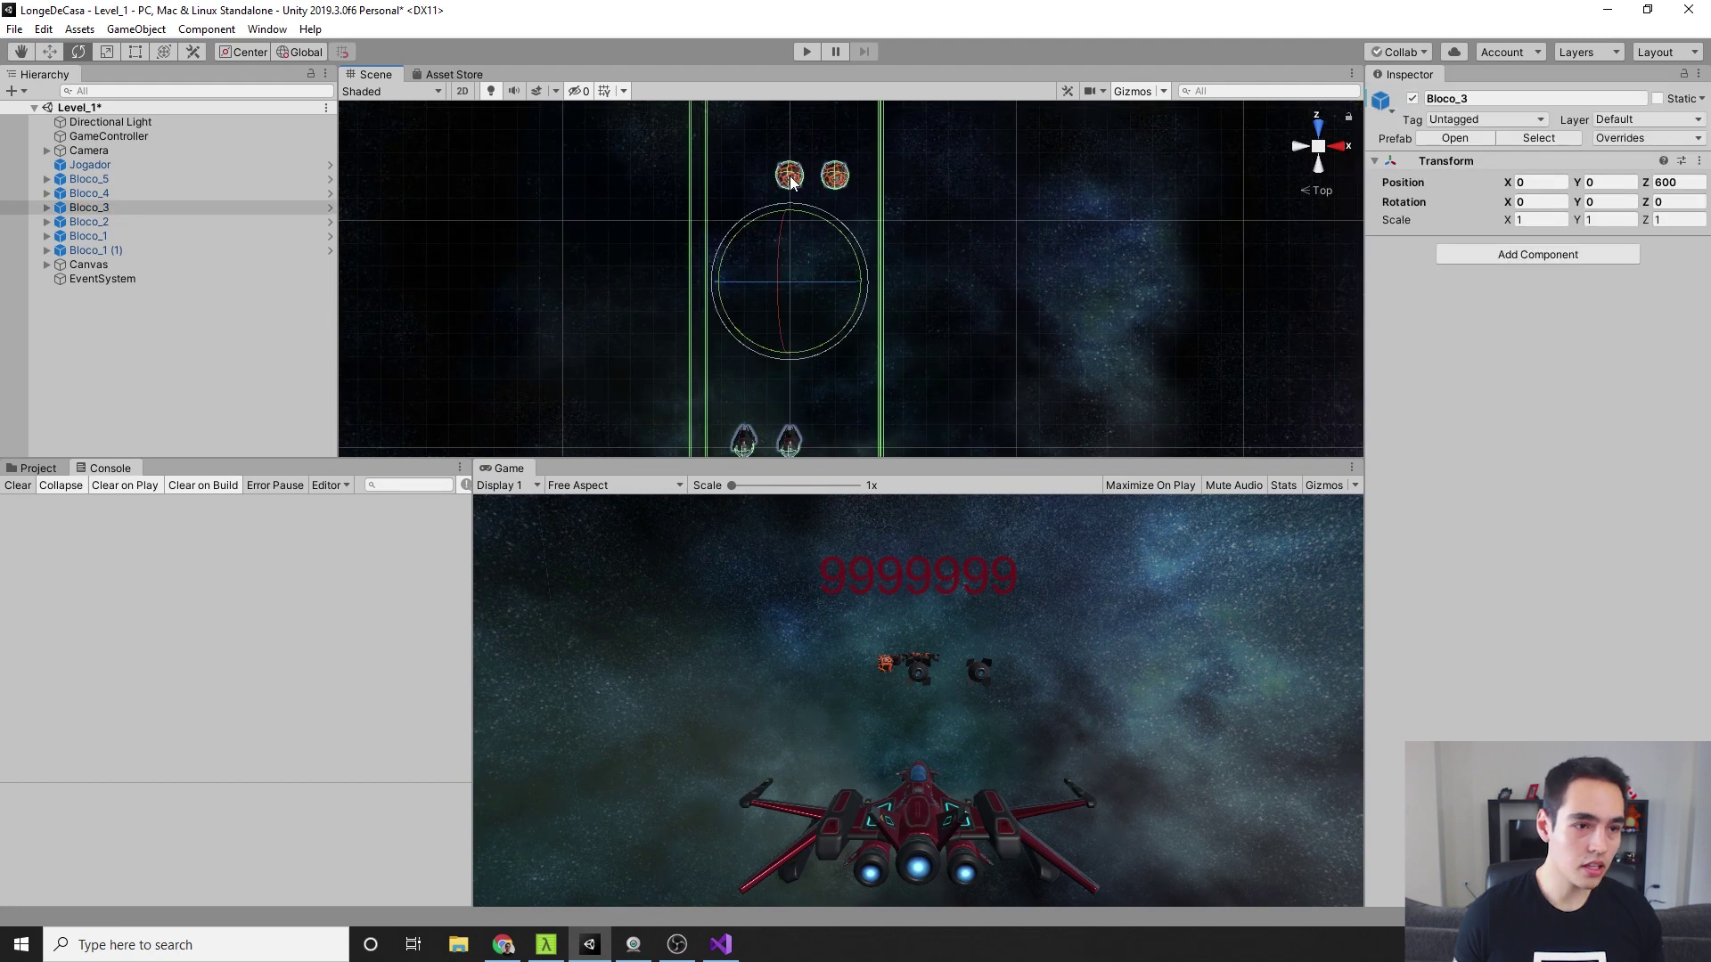
{"action": "left_click", "coordinate": [166, 211]}
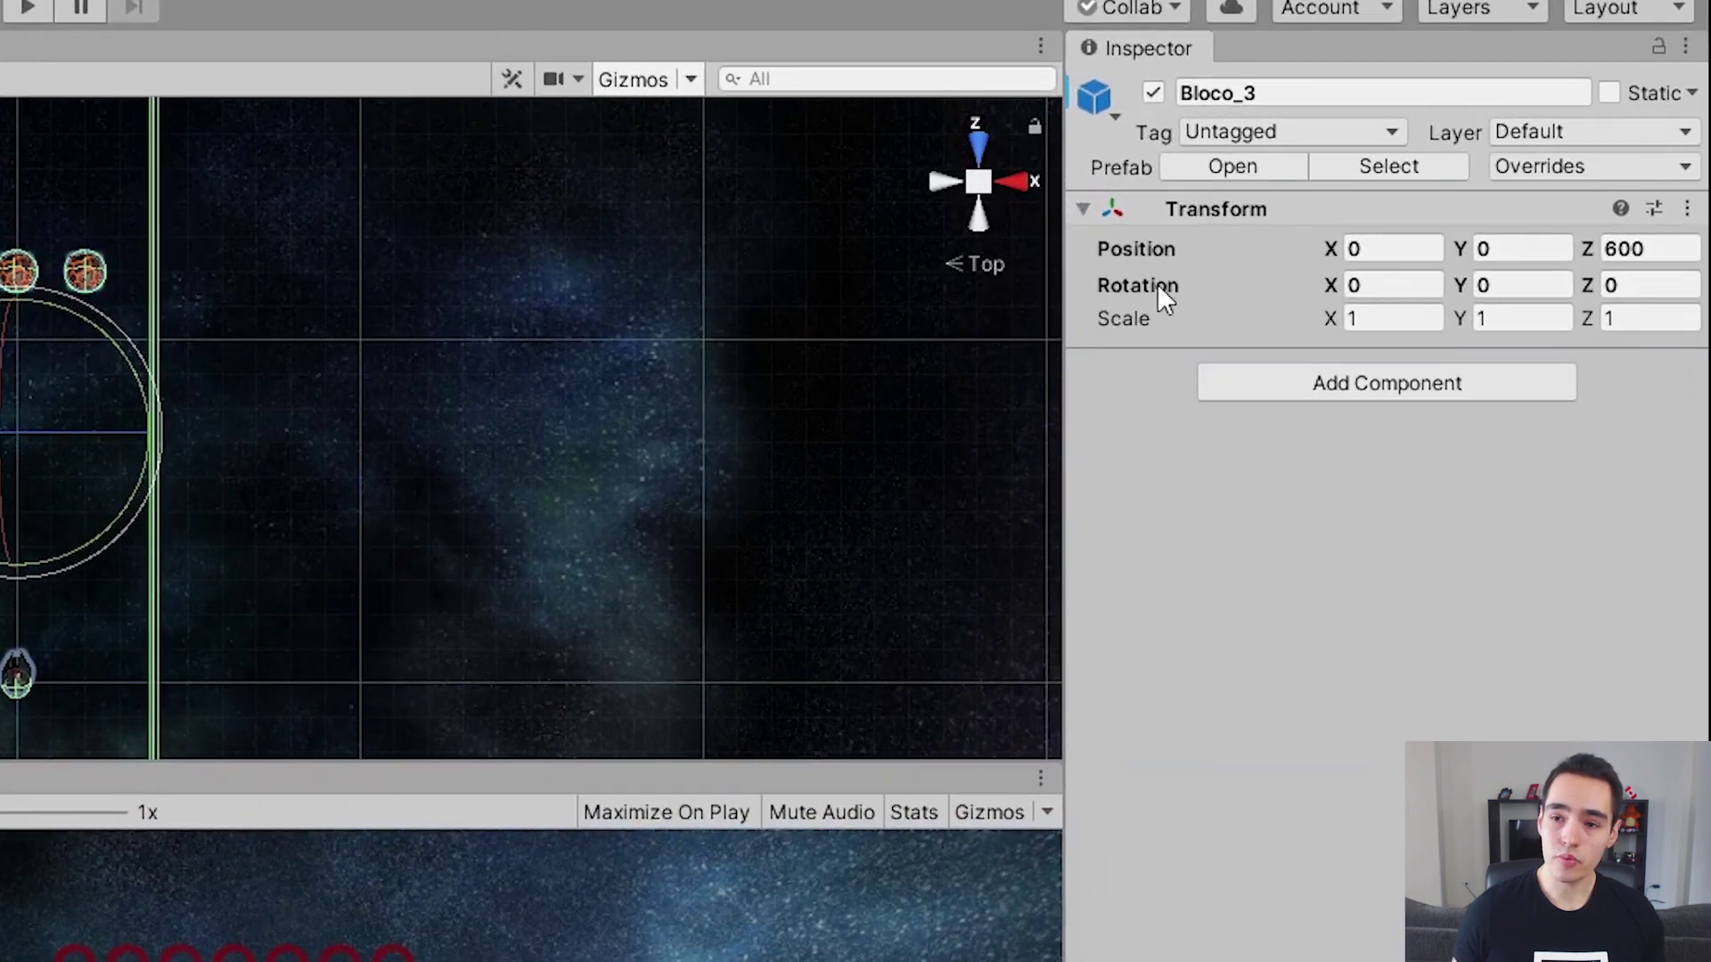
Open Bloco_3 as a prefab and box-select its two enemy mines
{"action": "left_click", "coordinate": [1239, 169]}
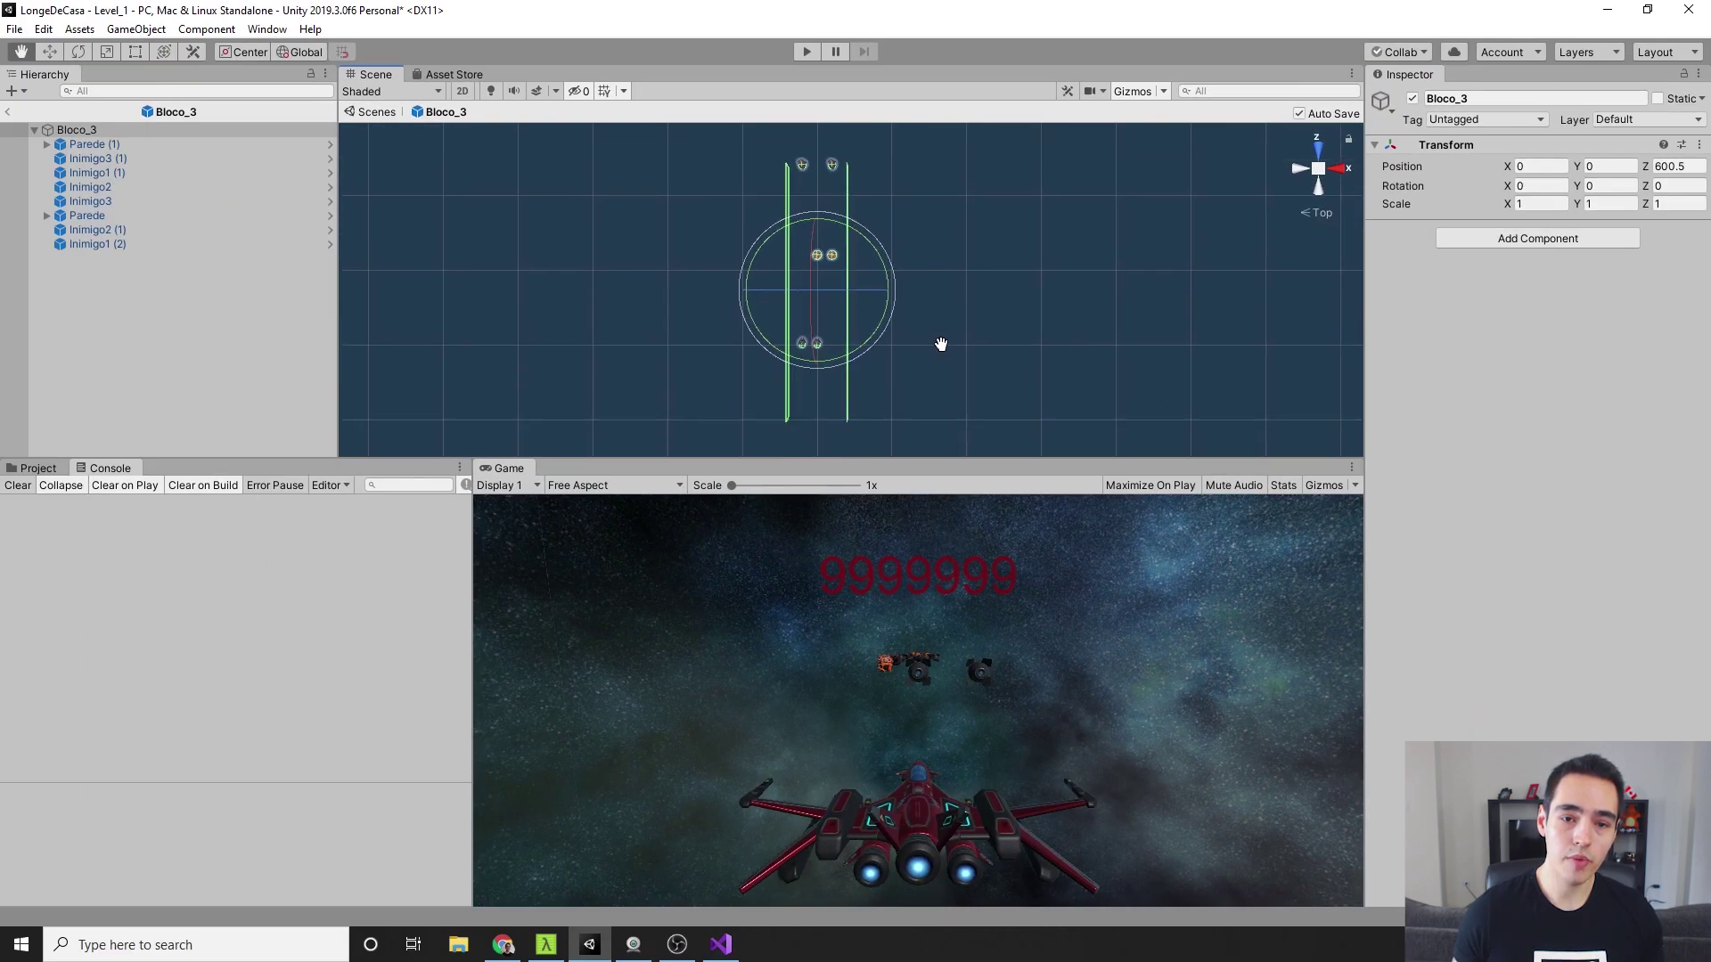
{"action": "scroll", "coordinate": [894, 306], "scroll_direction": "up", "scroll_amount": 2}
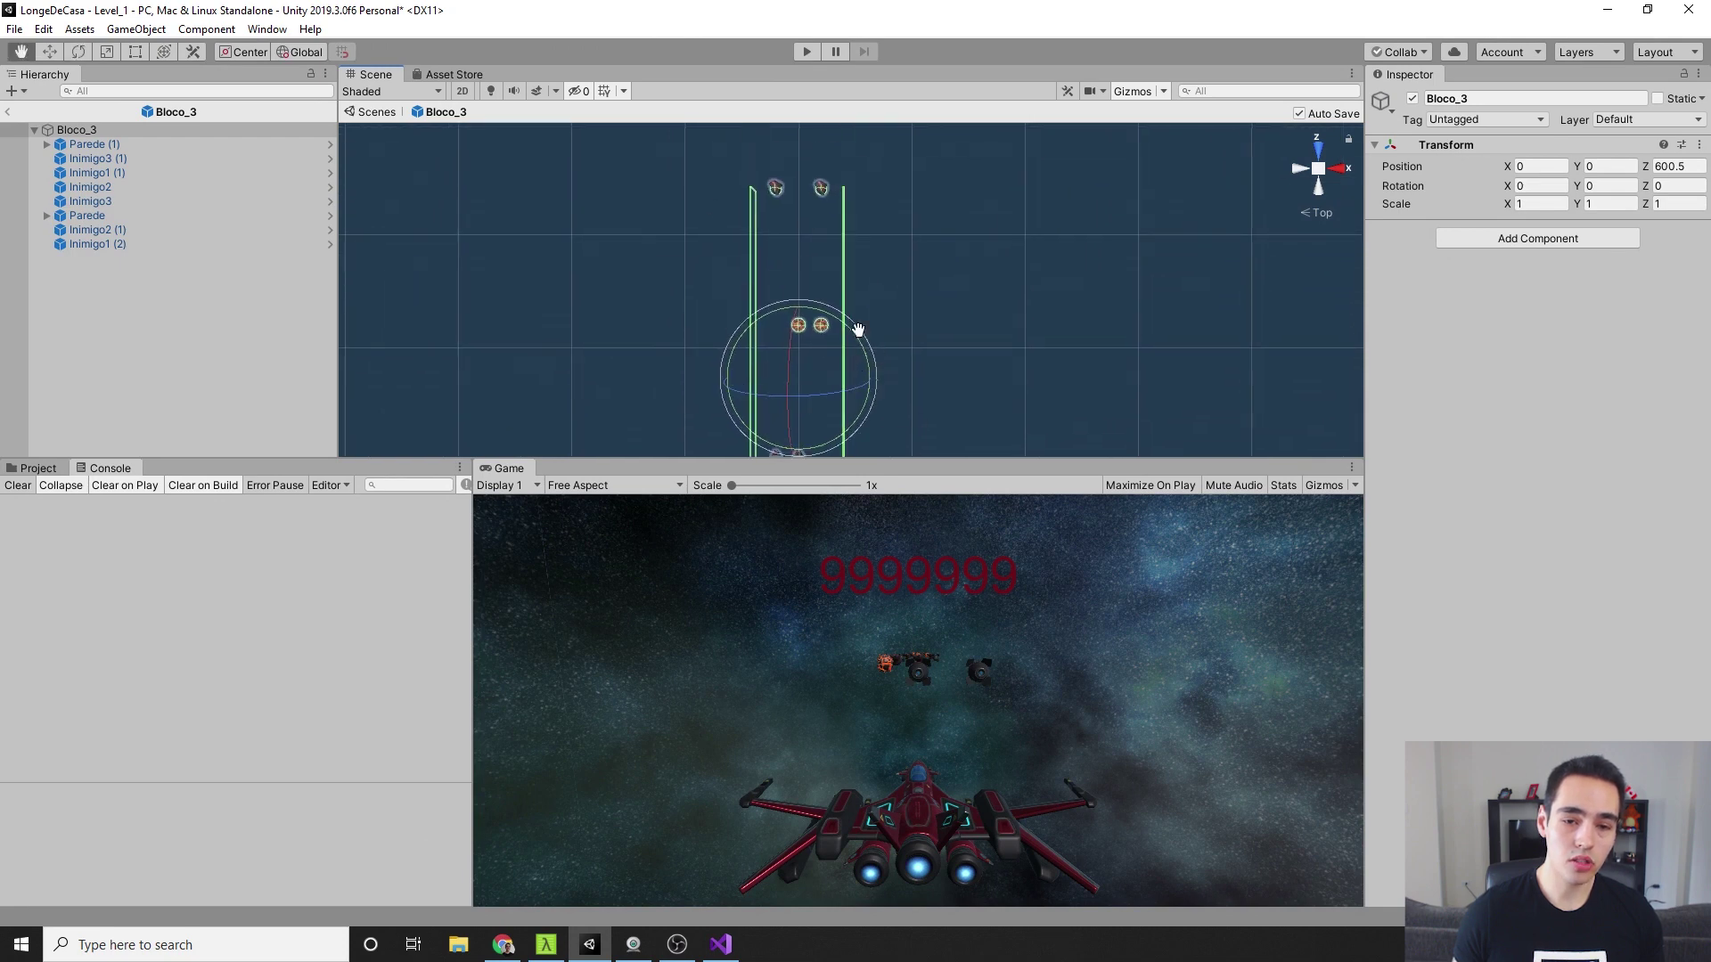
{"action": "scroll", "coordinate": [810, 291], "scroll_direction": "up", "scroll_amount": 3}
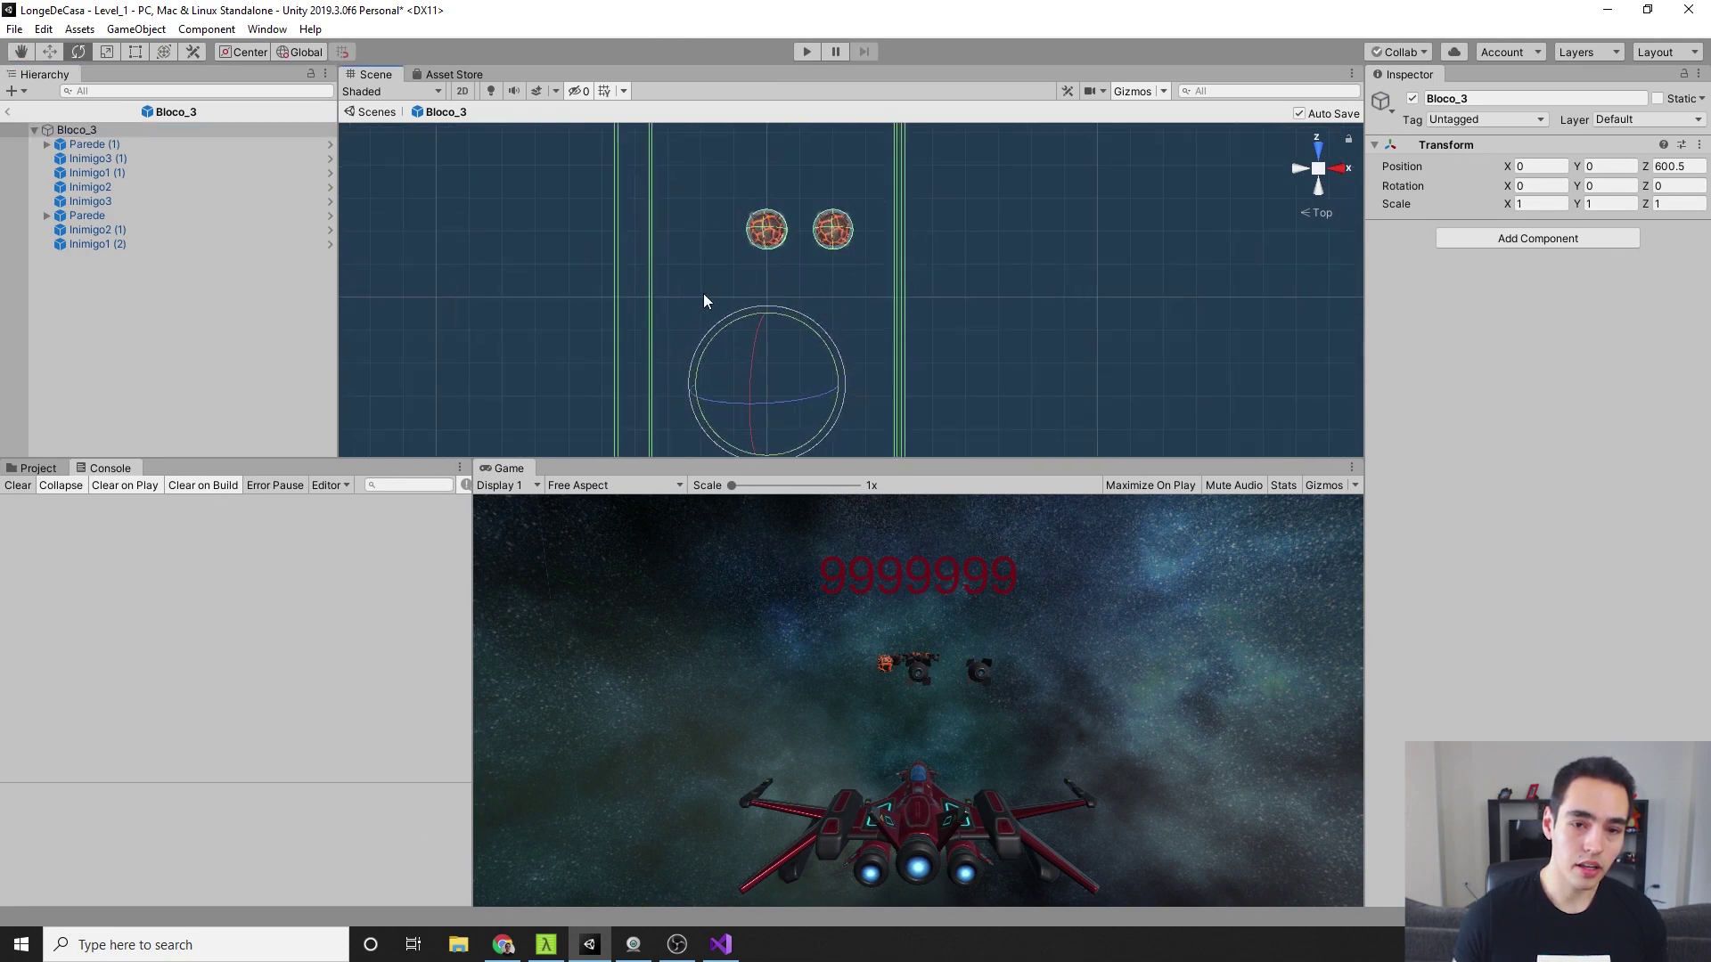
{"action": "middle_click_drag", "start_coordinate": [703, 302], "coordinate": [759, 342]}
{"action": "left_click_drag", "start_coordinate": [746, 175], "coordinate": [926, 328]}
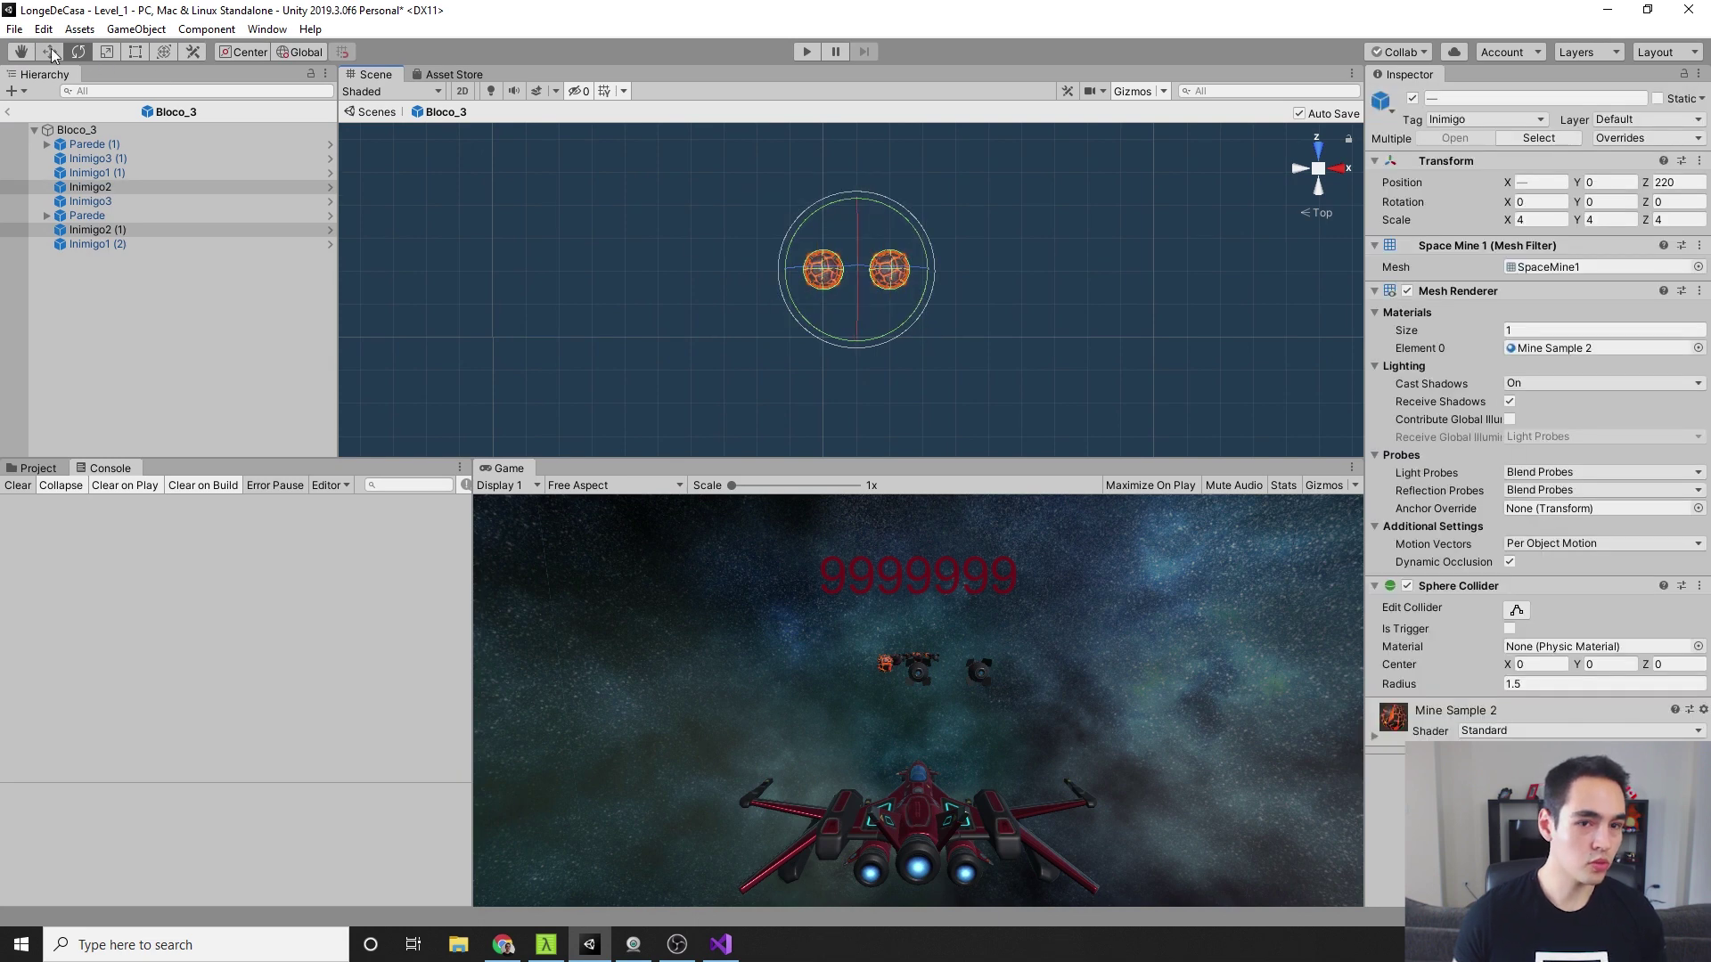
{"action": "scroll", "coordinate": [900, 246], "scroll_direction": "down", "scroll_amount": 2}
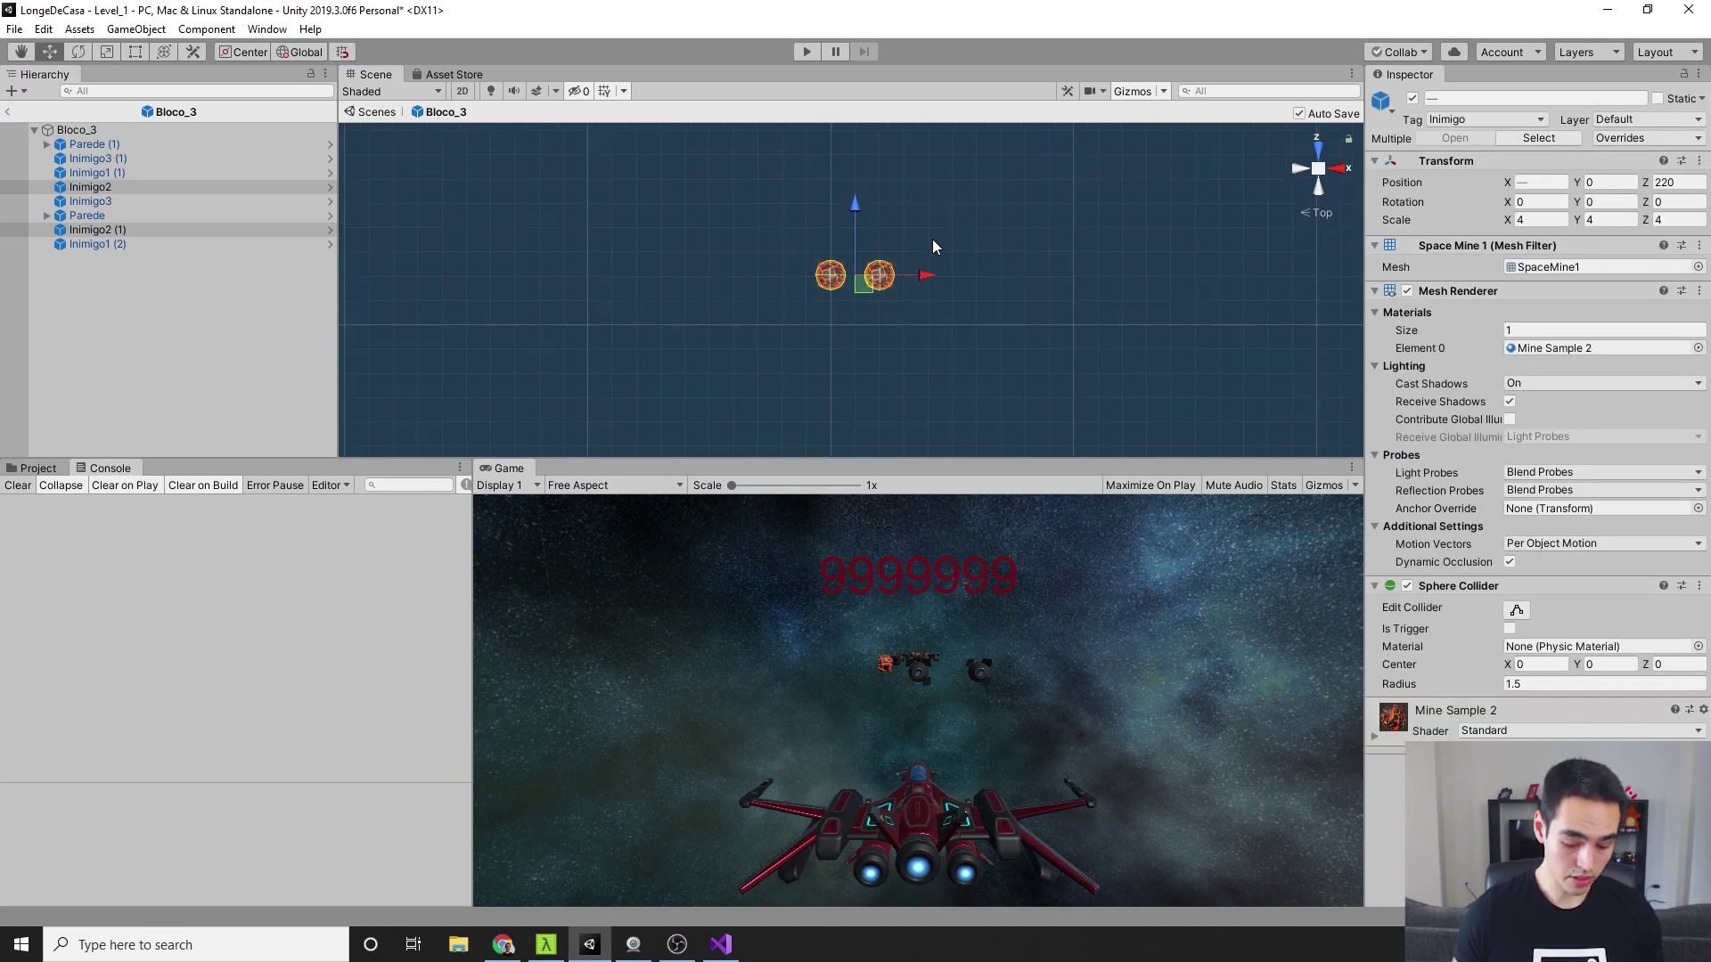
{"action": "key", "text": "ctrl"}
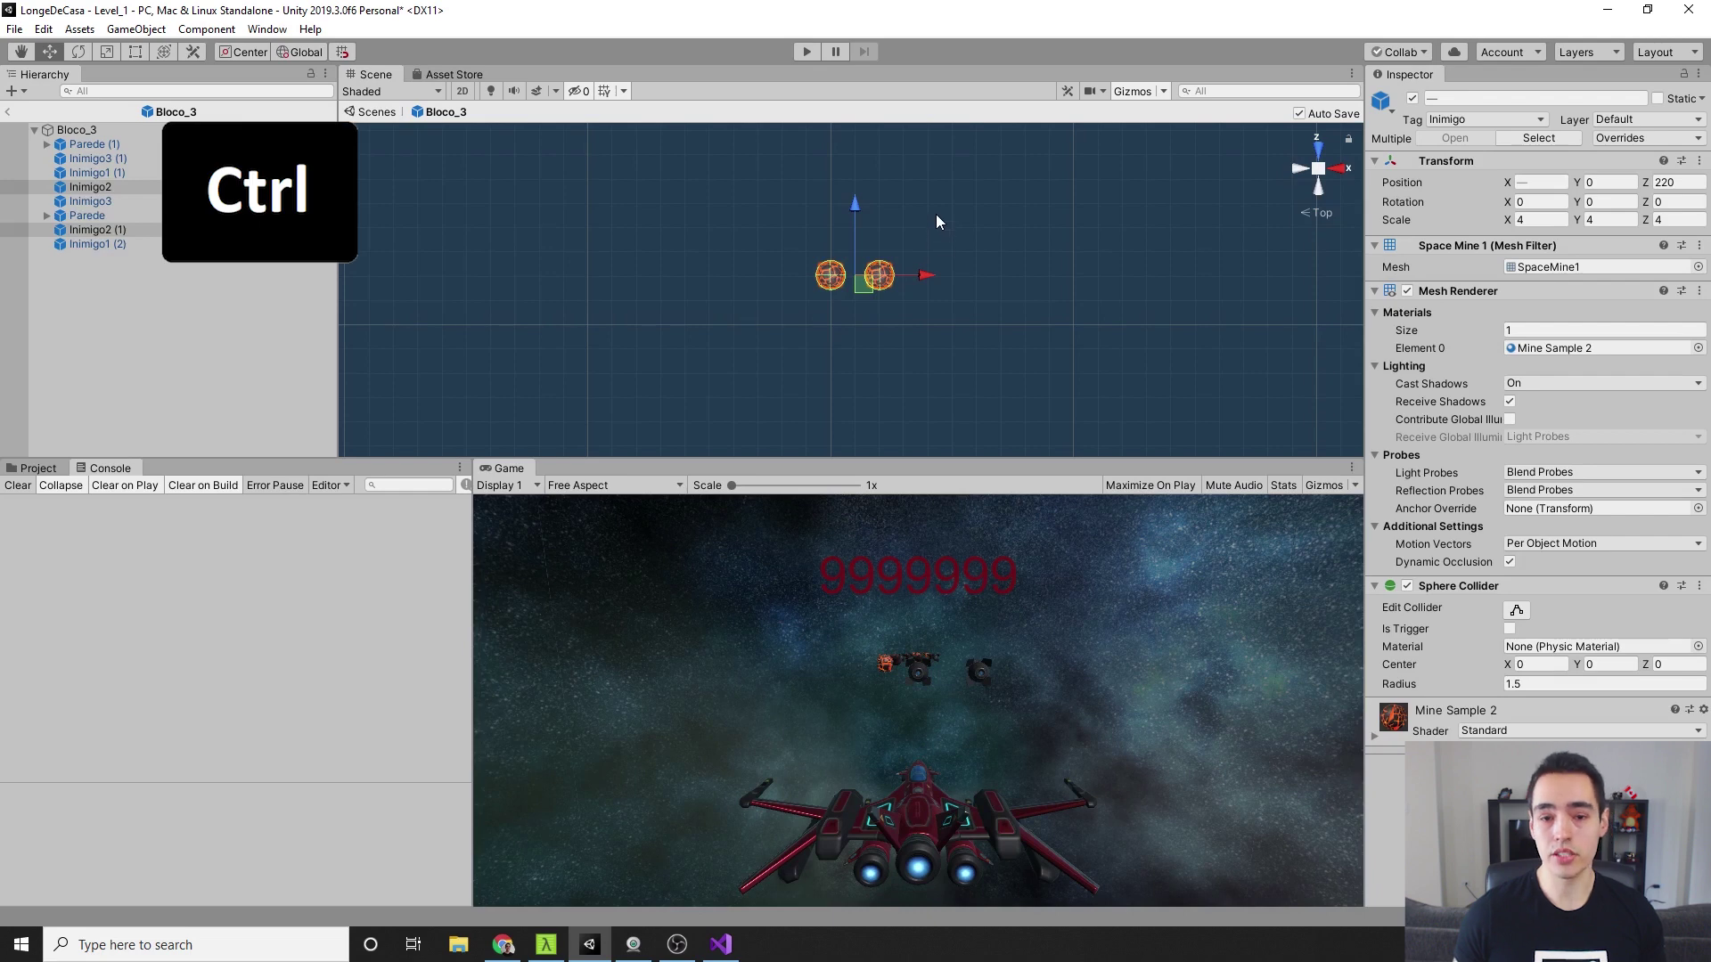
{"action": "middle_click_drag", "start_coordinate": [935, 223], "coordinate": [932, 305]}
{"action": "scroll", "coordinate": [910, 297], "scroll_direction": "down", "scroll_amount": 1}
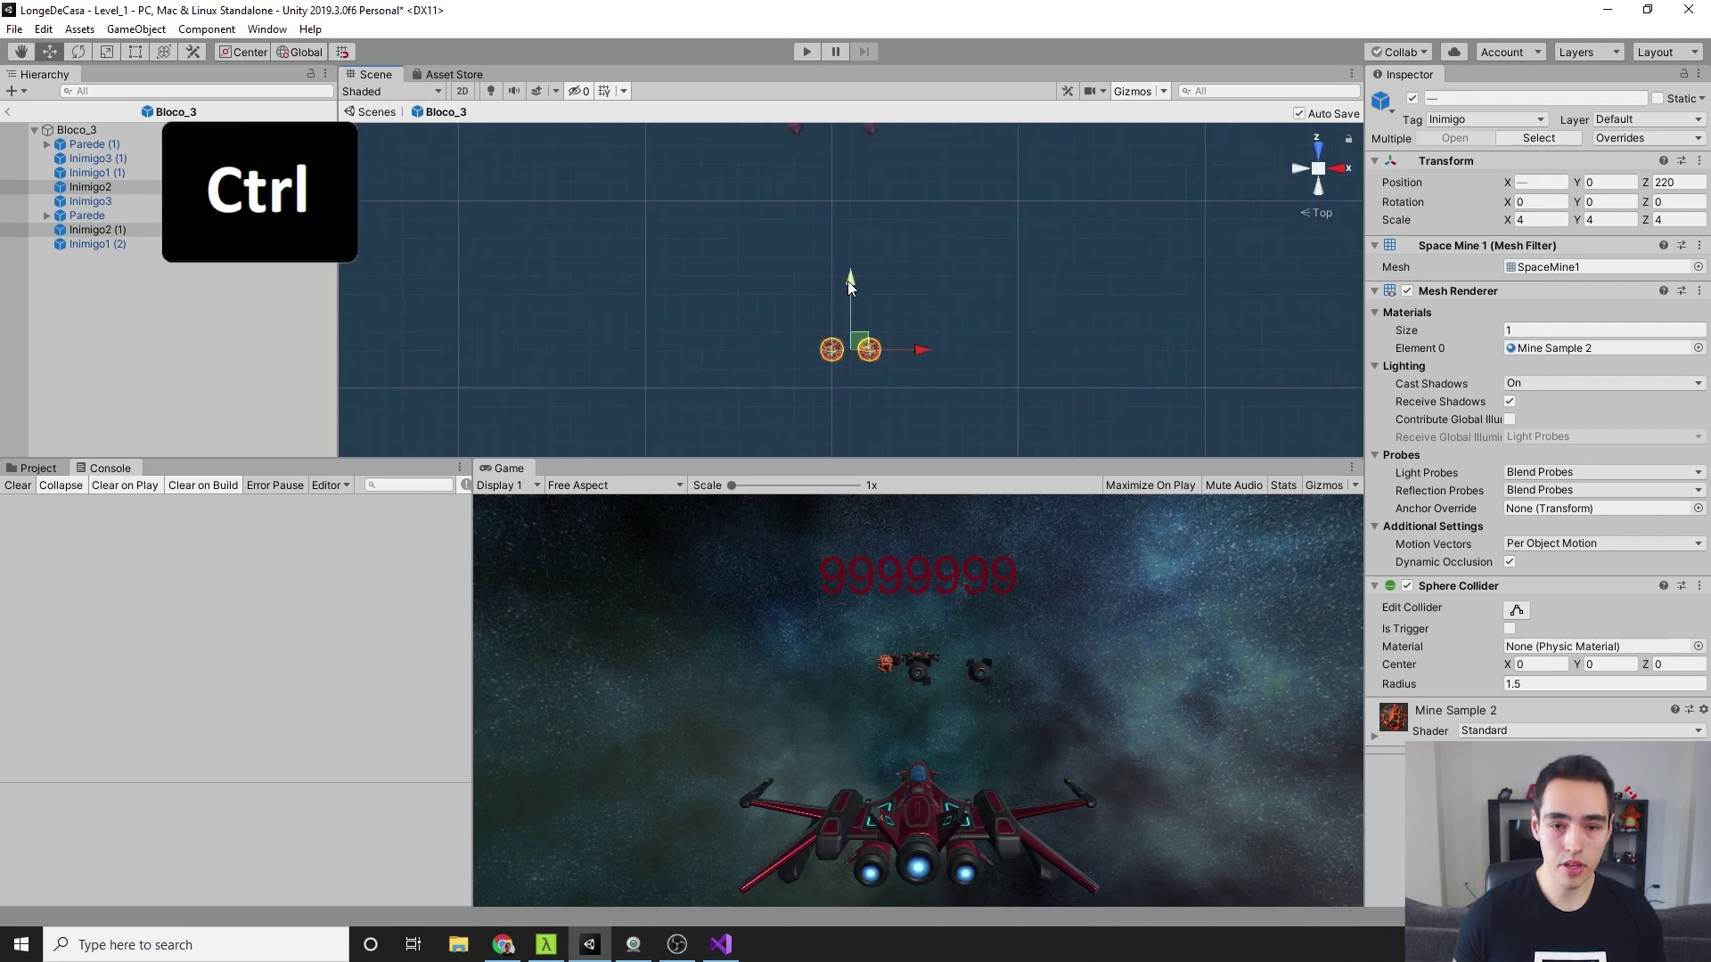
{"action": "left_click_drag", "start_coordinate": [847, 280], "coordinate": [852, 254], "text": "ctrl"}
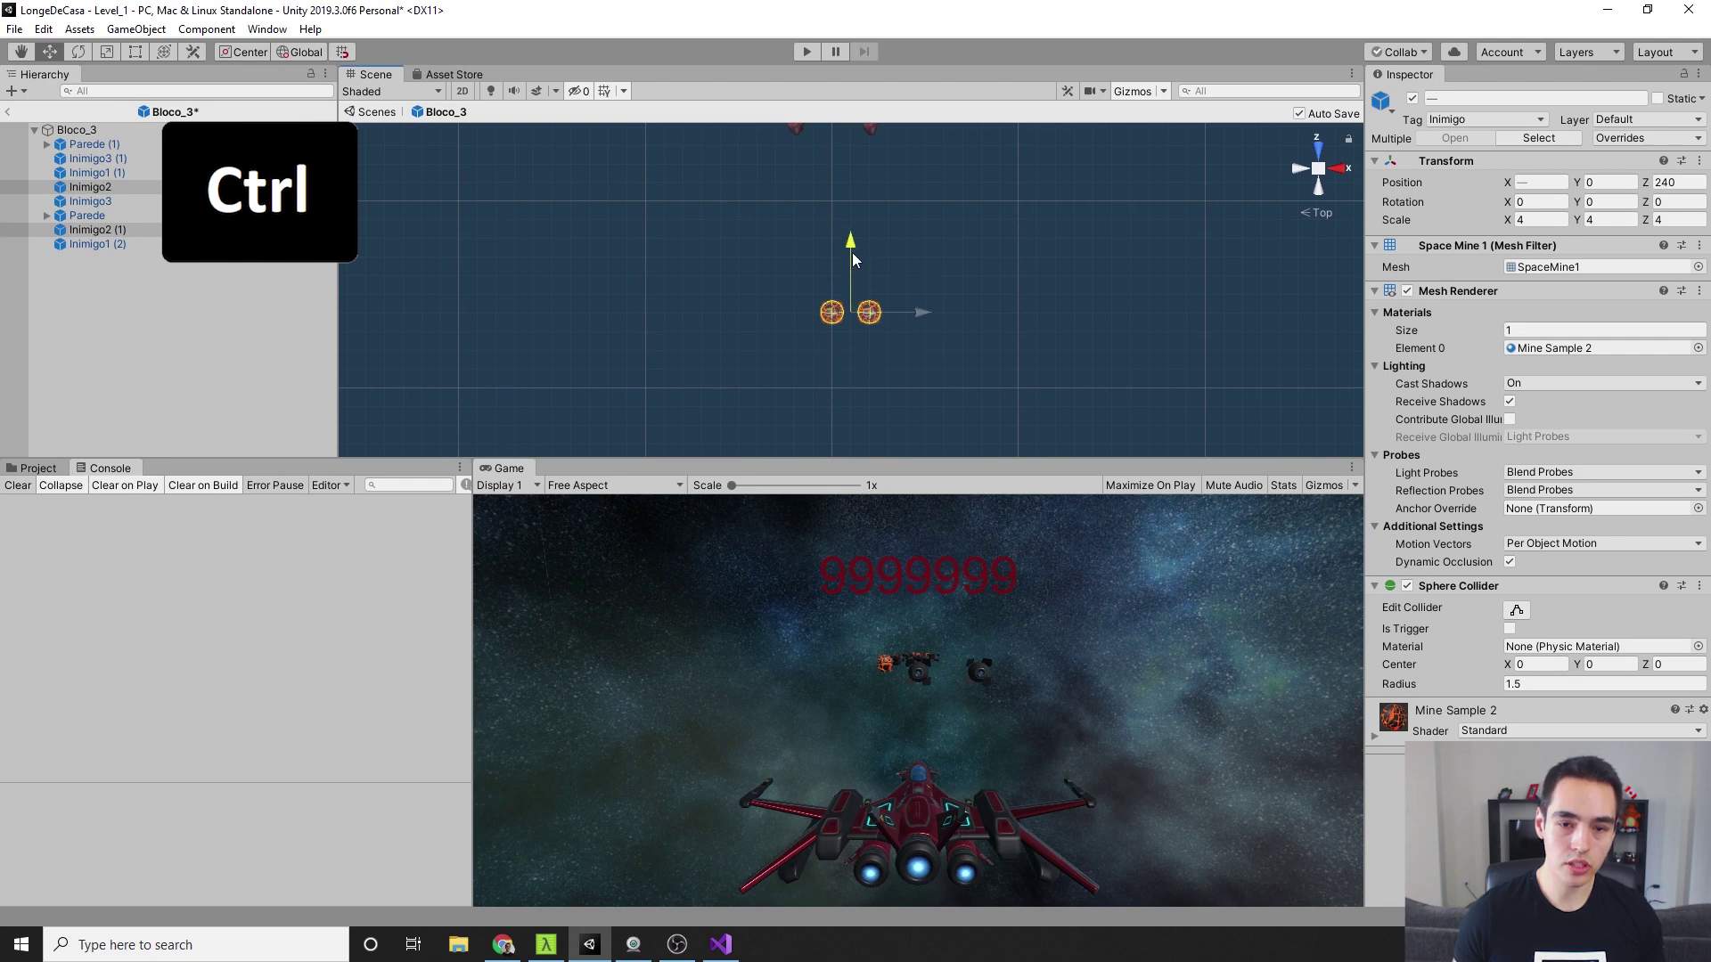
Box-select the block's asteroid pair, then clear the selection
{"action": "scroll", "coordinate": [821, 270], "scroll_direction": "down", "scroll_amount": 1}
{"action": "middle_click_drag", "start_coordinate": [816, 196], "coordinate": [817, 310]}
{"action": "scroll", "coordinate": [802, 281], "scroll_direction": "down", "scroll_amount": 2}
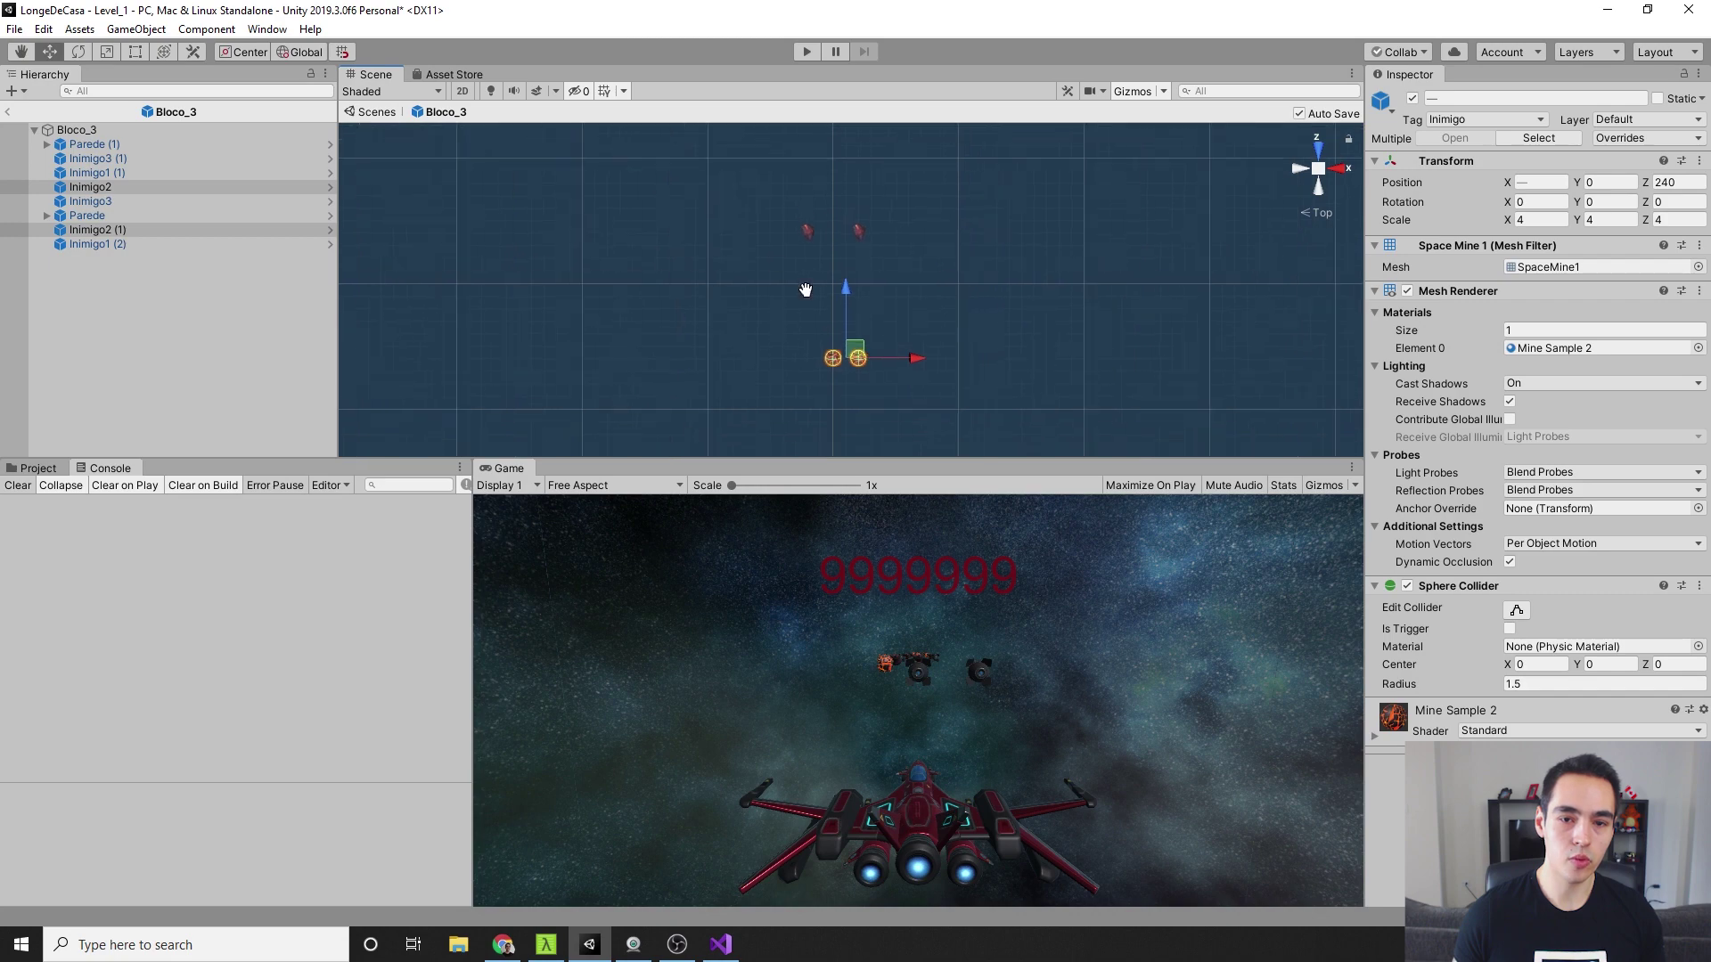
{"action": "mouse_move", "coordinate": [795, 295]}
{"action": "left_mouse_down"}
{"action": "mouse_move", "coordinate": [843, 271]}
{"action": "mouse_move", "coordinate": [863, 296]}
{"action": "mouse_move", "coordinate": [813, 178]}
{"action": "left_mouse_up"}
{"action": "scroll", "coordinate": [788, 269], "scroll_direction": "up", "scroll_amount": 3}
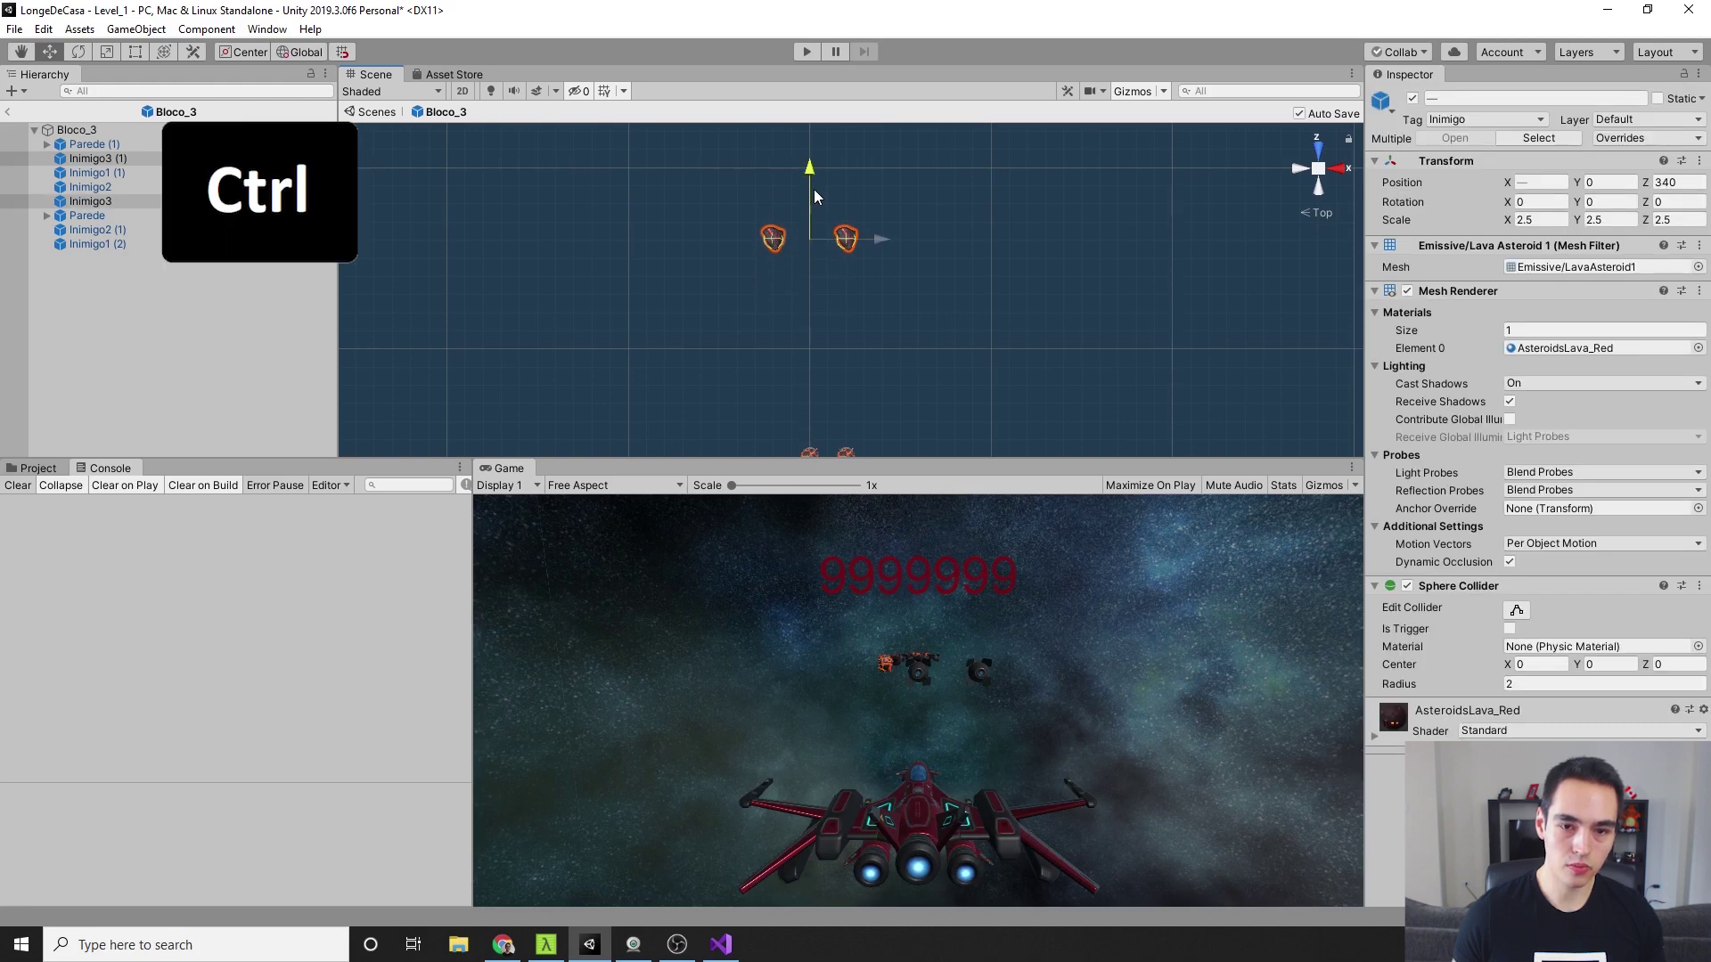
{"action": "left_click", "coordinate": [82, 288]}
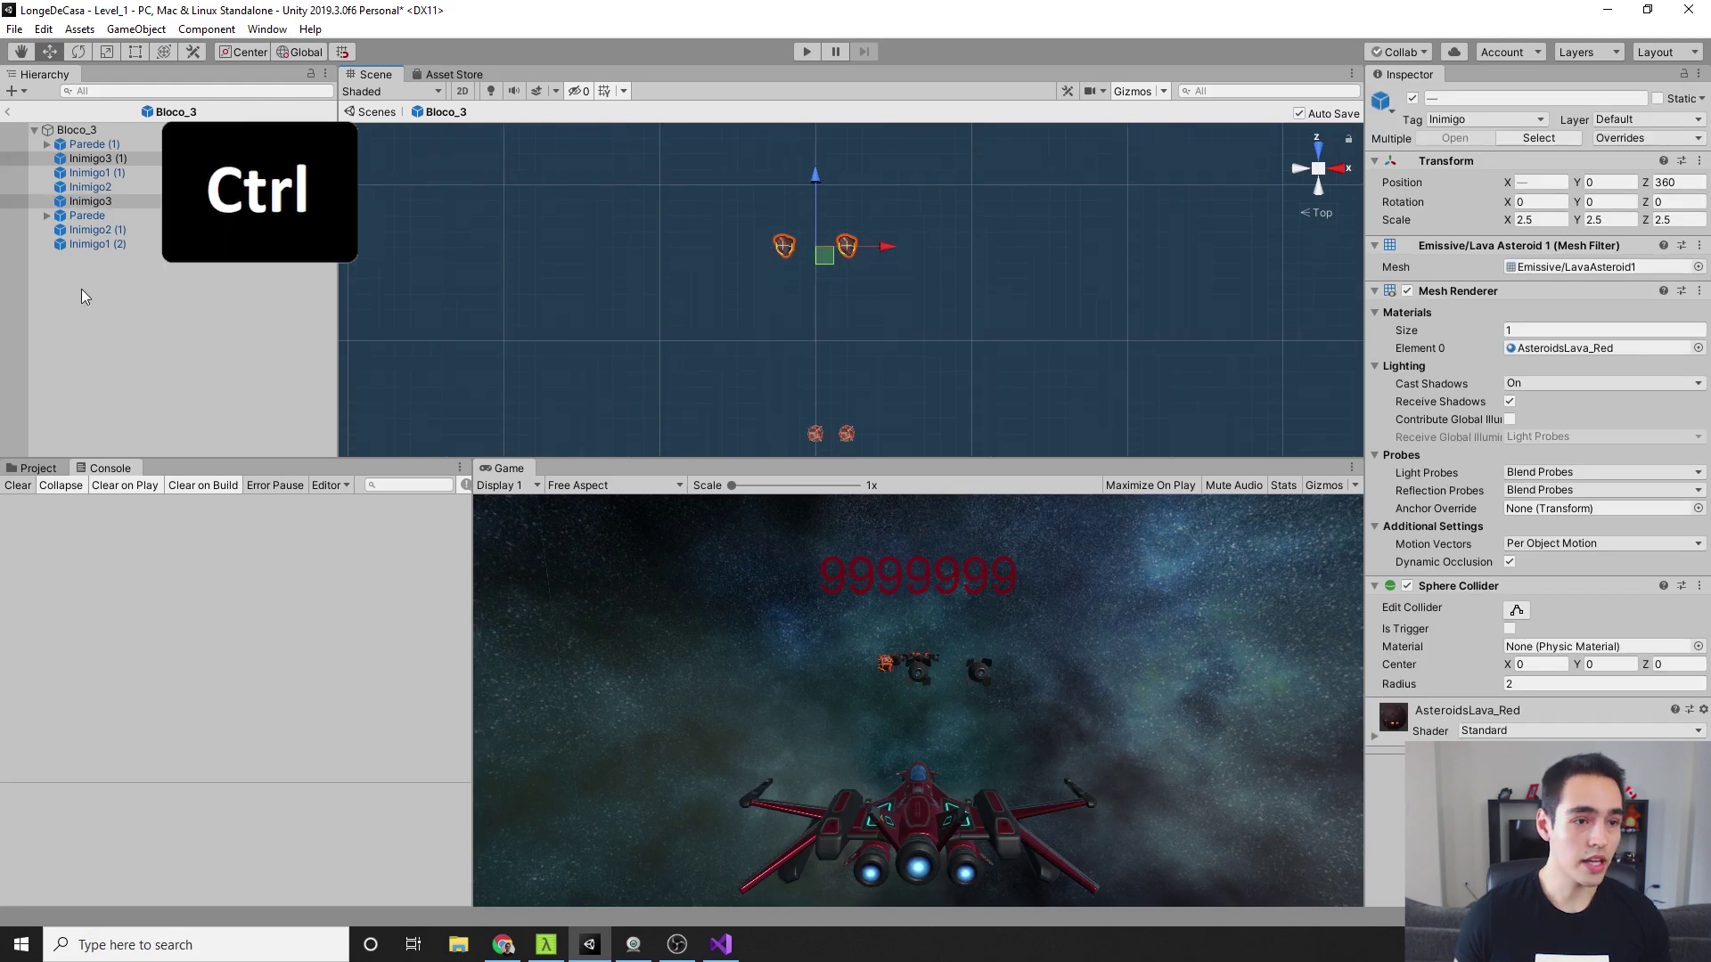
Frame Bloco_3 and pan to show the whole block with both Parede walls
{"action": "double_click", "coordinate": [104, 132]}
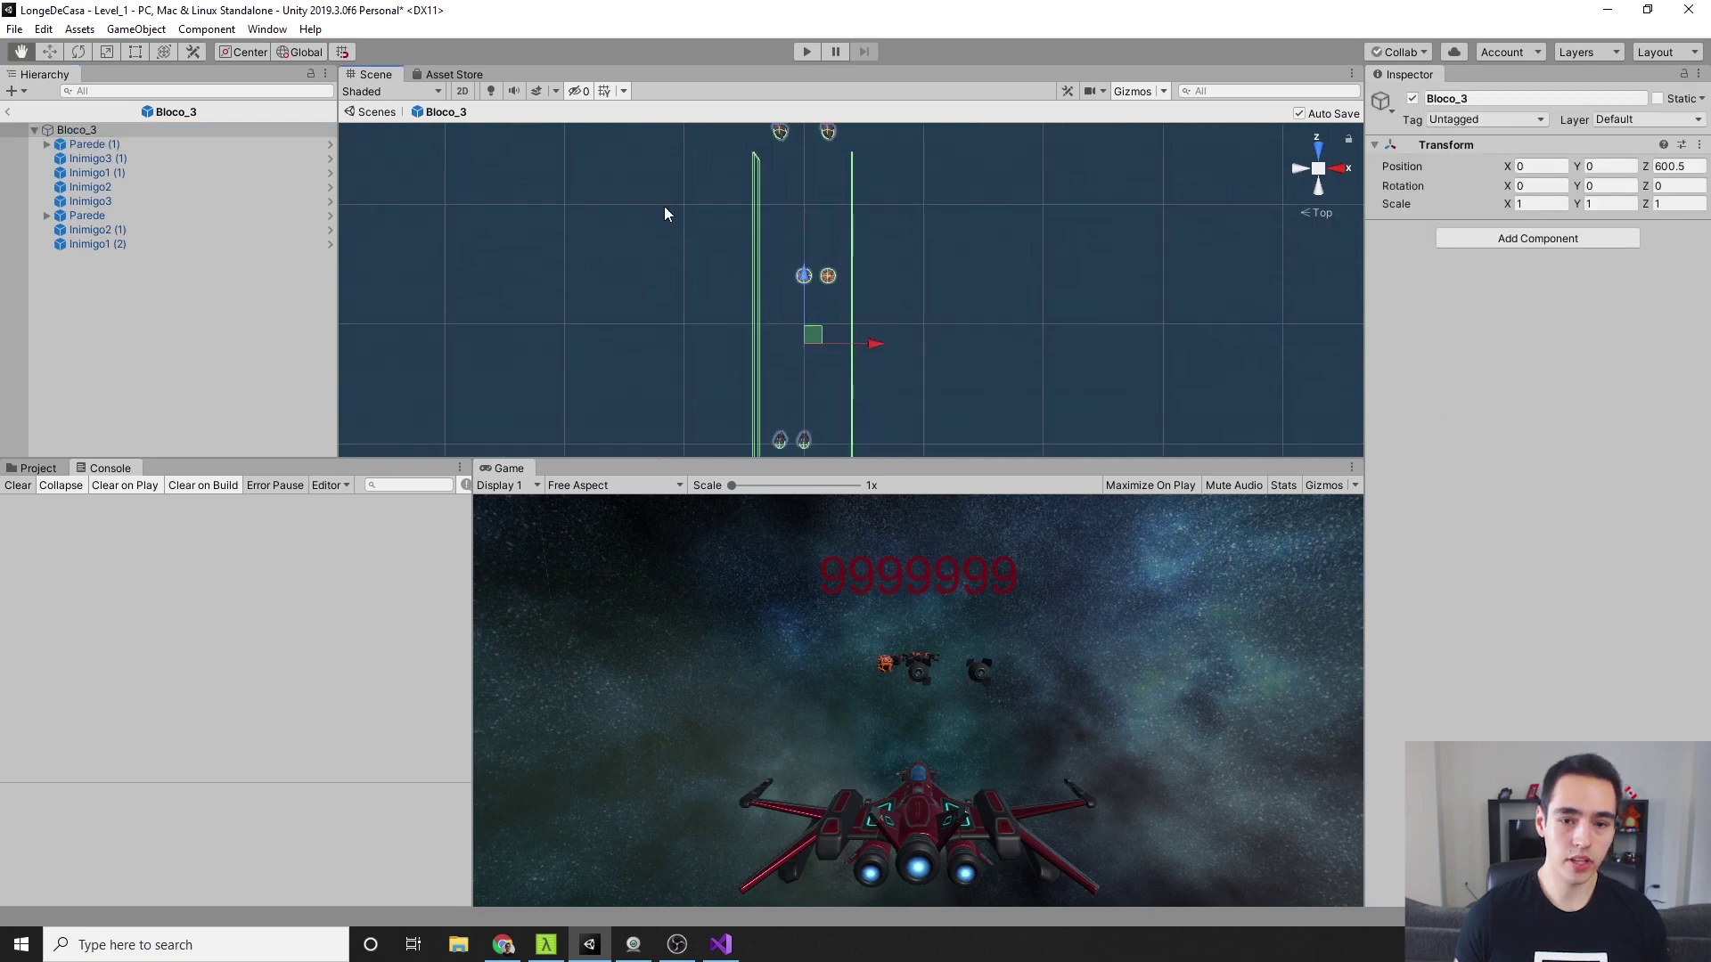
{"action": "scroll", "coordinate": [721, 271], "scroll_direction": "up", "scroll_amount": 2}
{"action": "scroll", "coordinate": [740, 311], "scroll_direction": "up", "scroll_amount": 2}
{"action": "scroll", "coordinate": [748, 338], "scroll_direction": "up", "scroll_amount": 1}
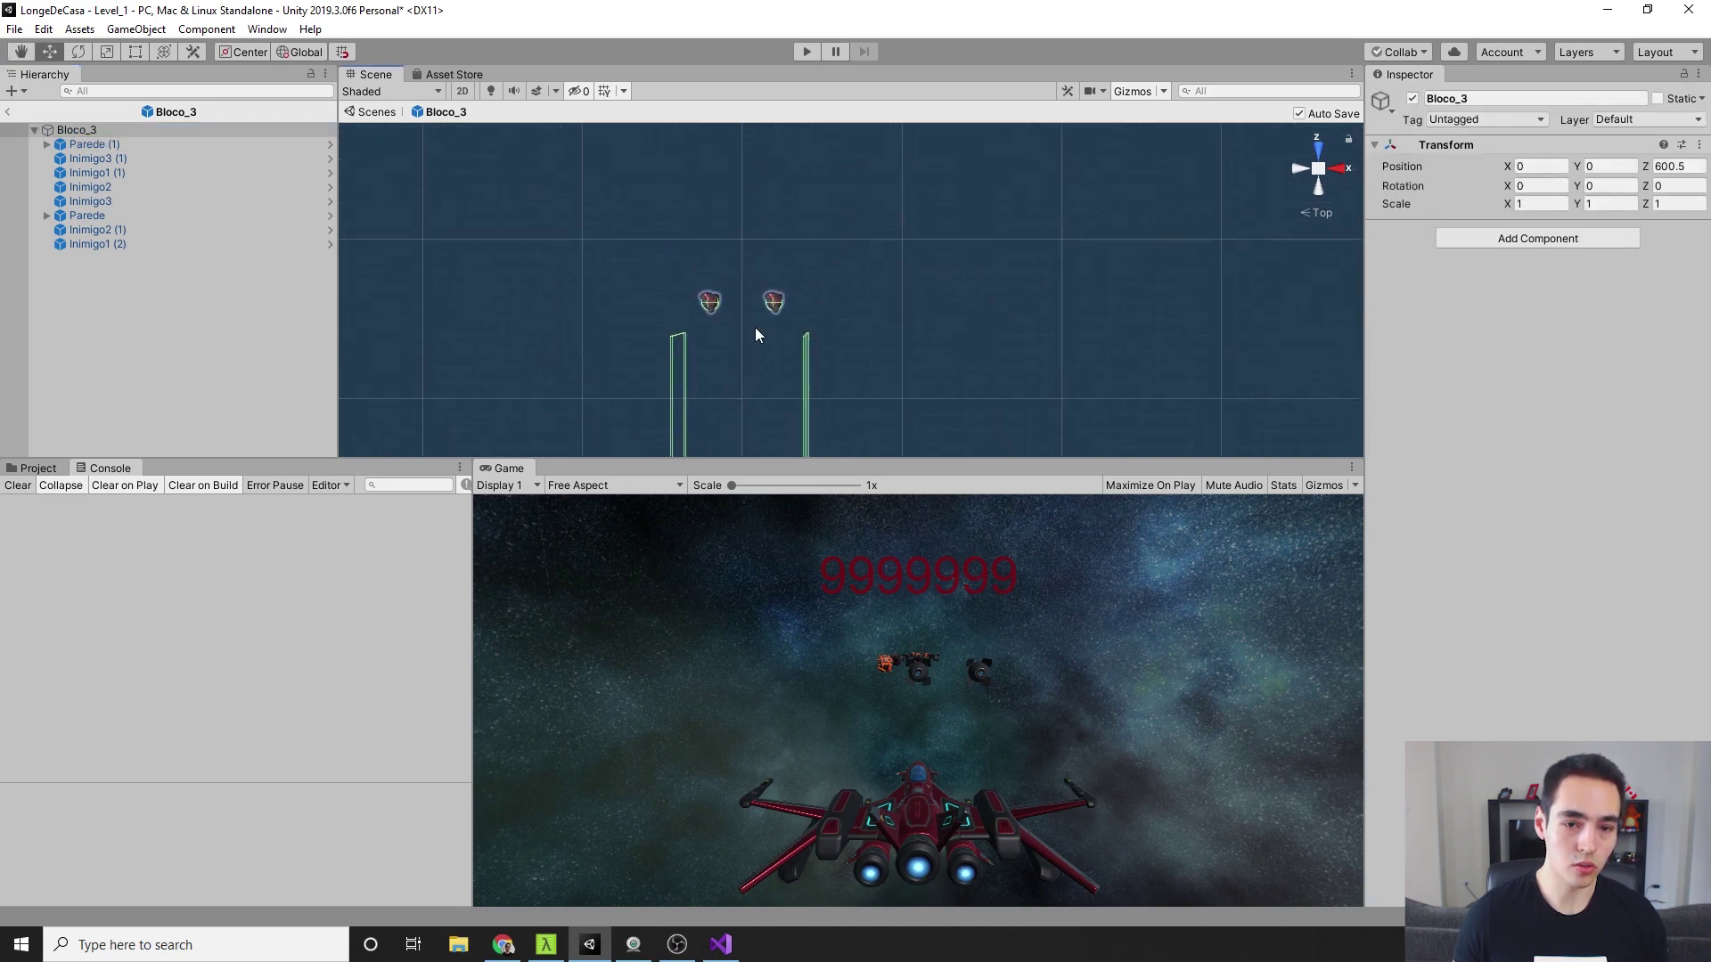
{"action": "scroll", "coordinate": [771, 303], "scroll_direction": "up", "scroll_amount": 2}
{"action": "middle_click_drag", "start_coordinate": [622, 426], "coordinate": [692, 248]}
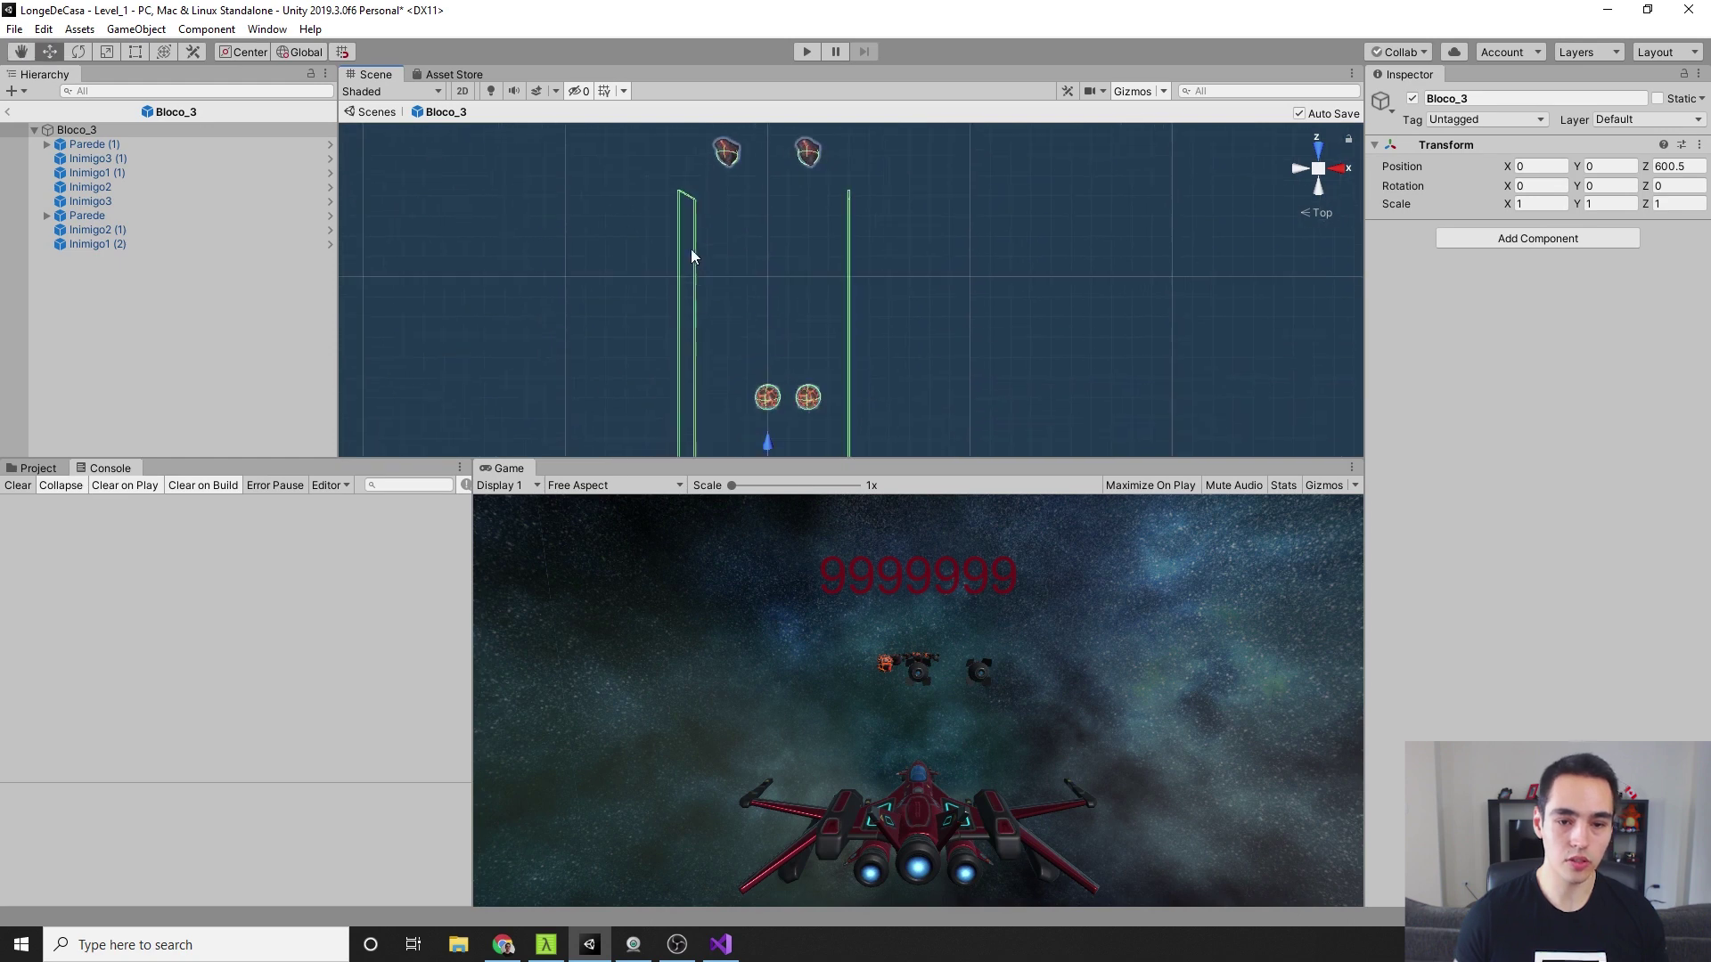
{"action": "scroll", "coordinate": [780, 191], "scroll_direction": "down", "scroll_amount": 2}
{"action": "middle_click_drag", "start_coordinate": [781, 191], "coordinate": [745, 410]}
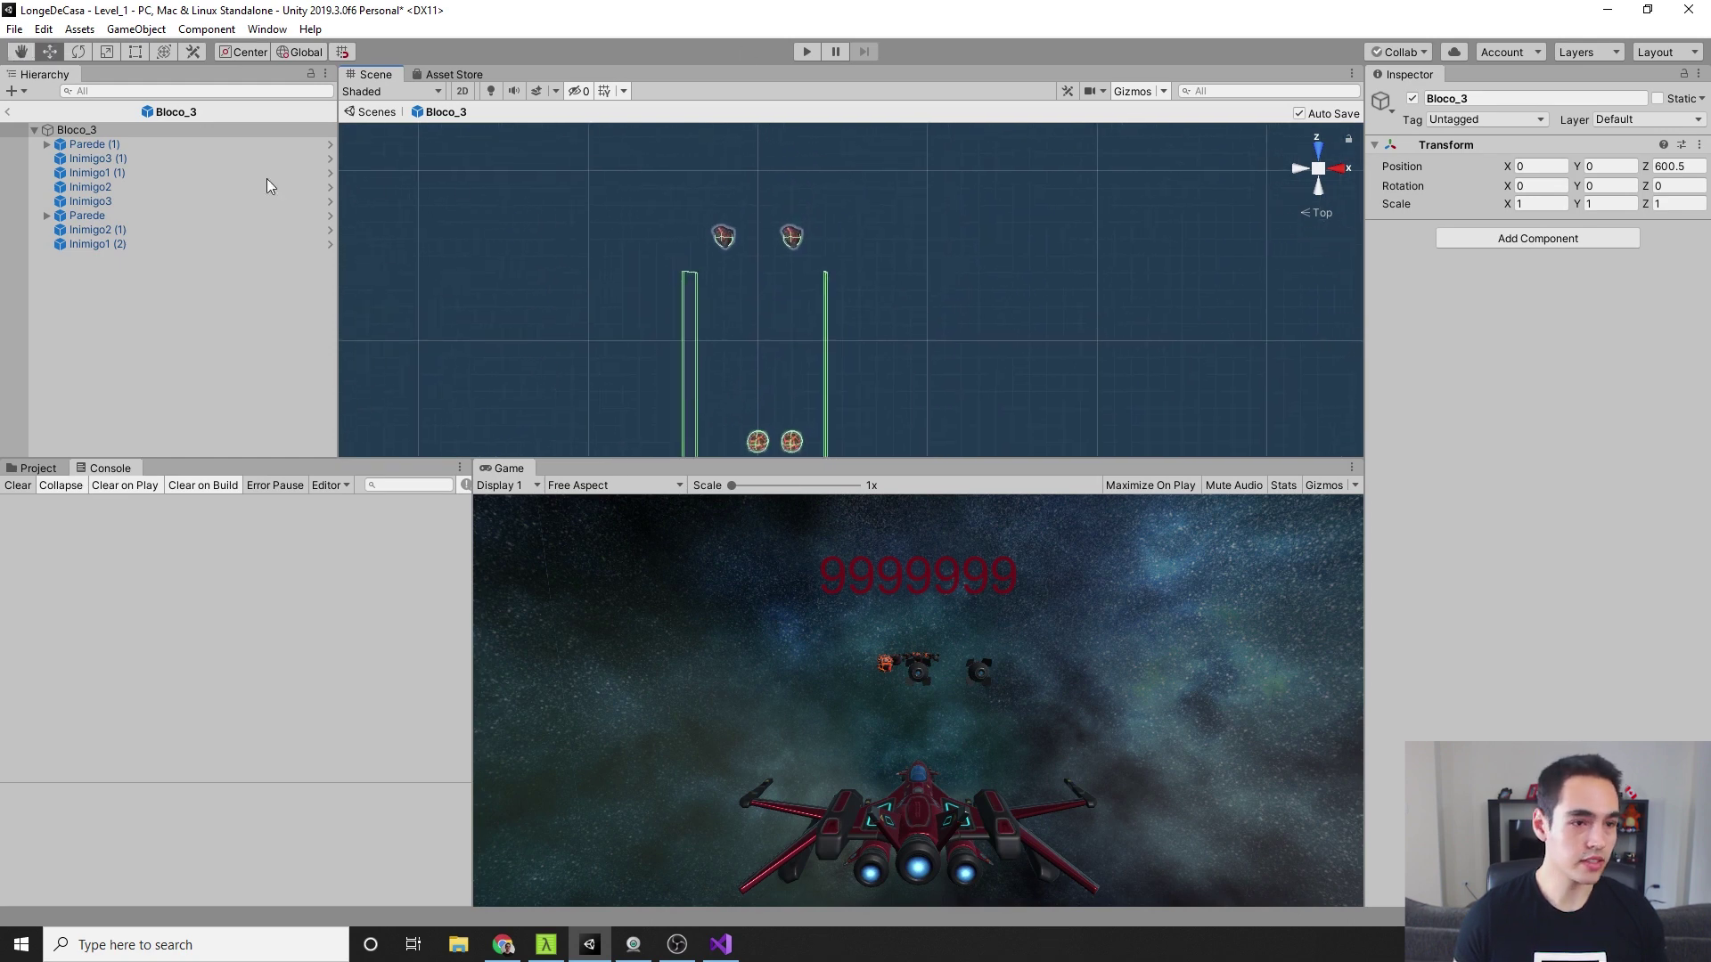
Raise the Bloco_3 wall Parede (1) Z scale from 340 to 380 by entering 340+40
{"action": "left_click", "coordinate": [110, 146]}
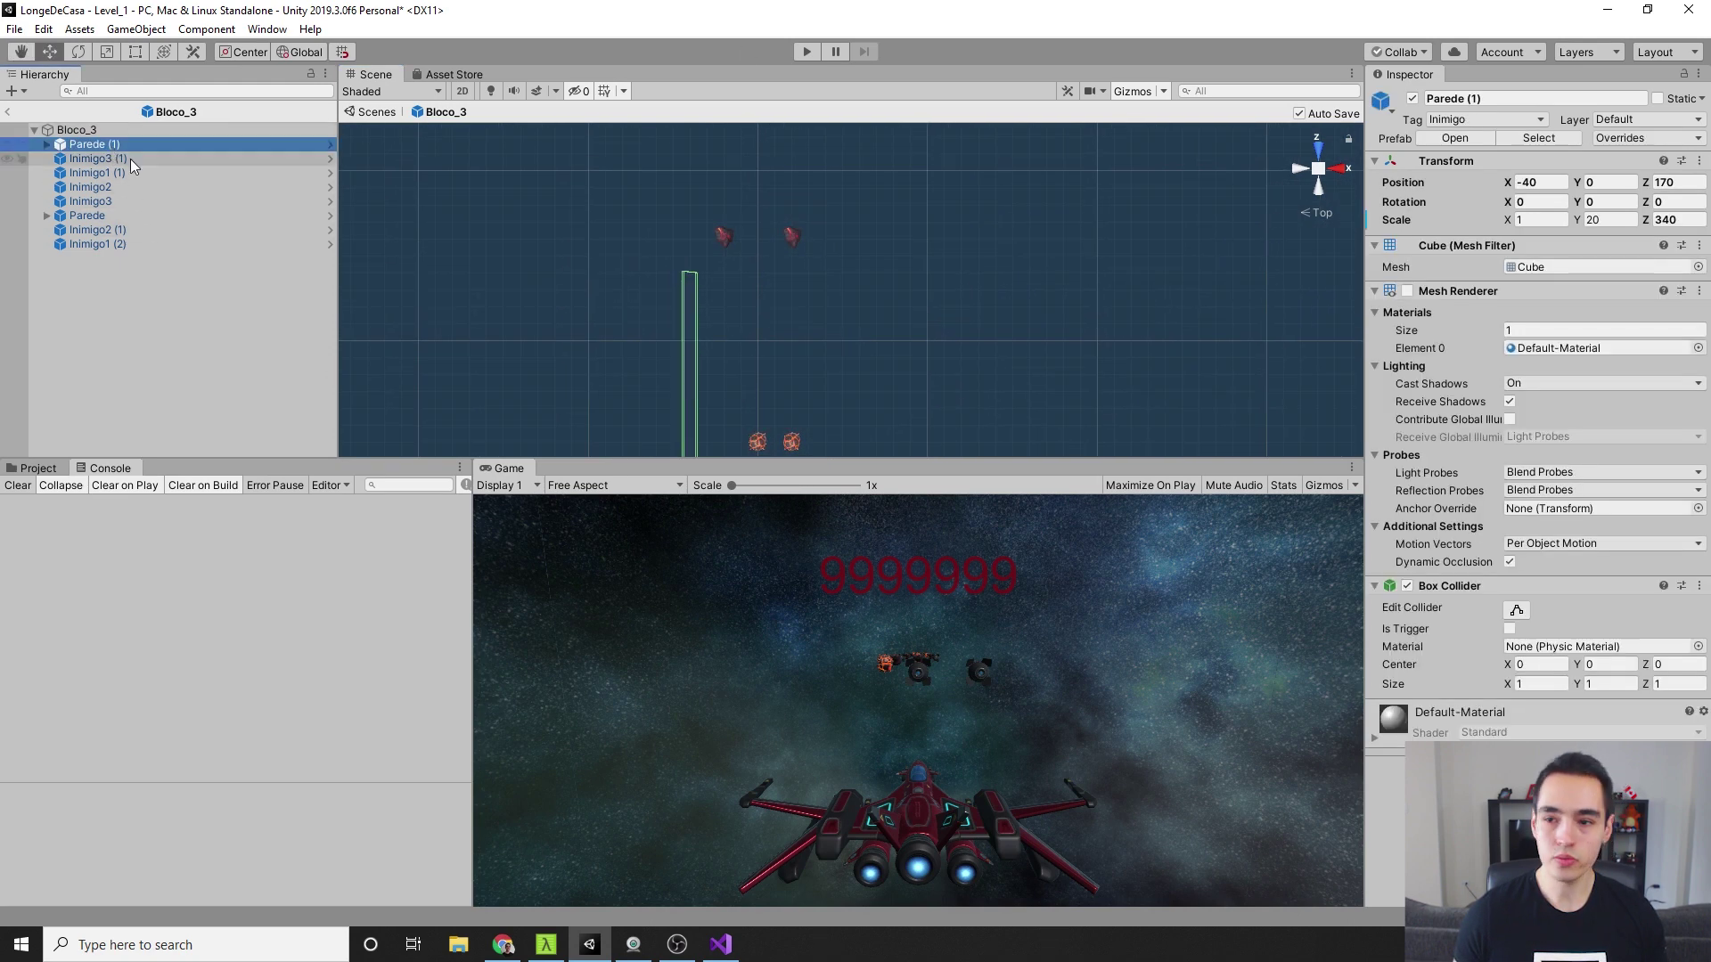
{"action": "left_click", "coordinate": [1692, 223]}
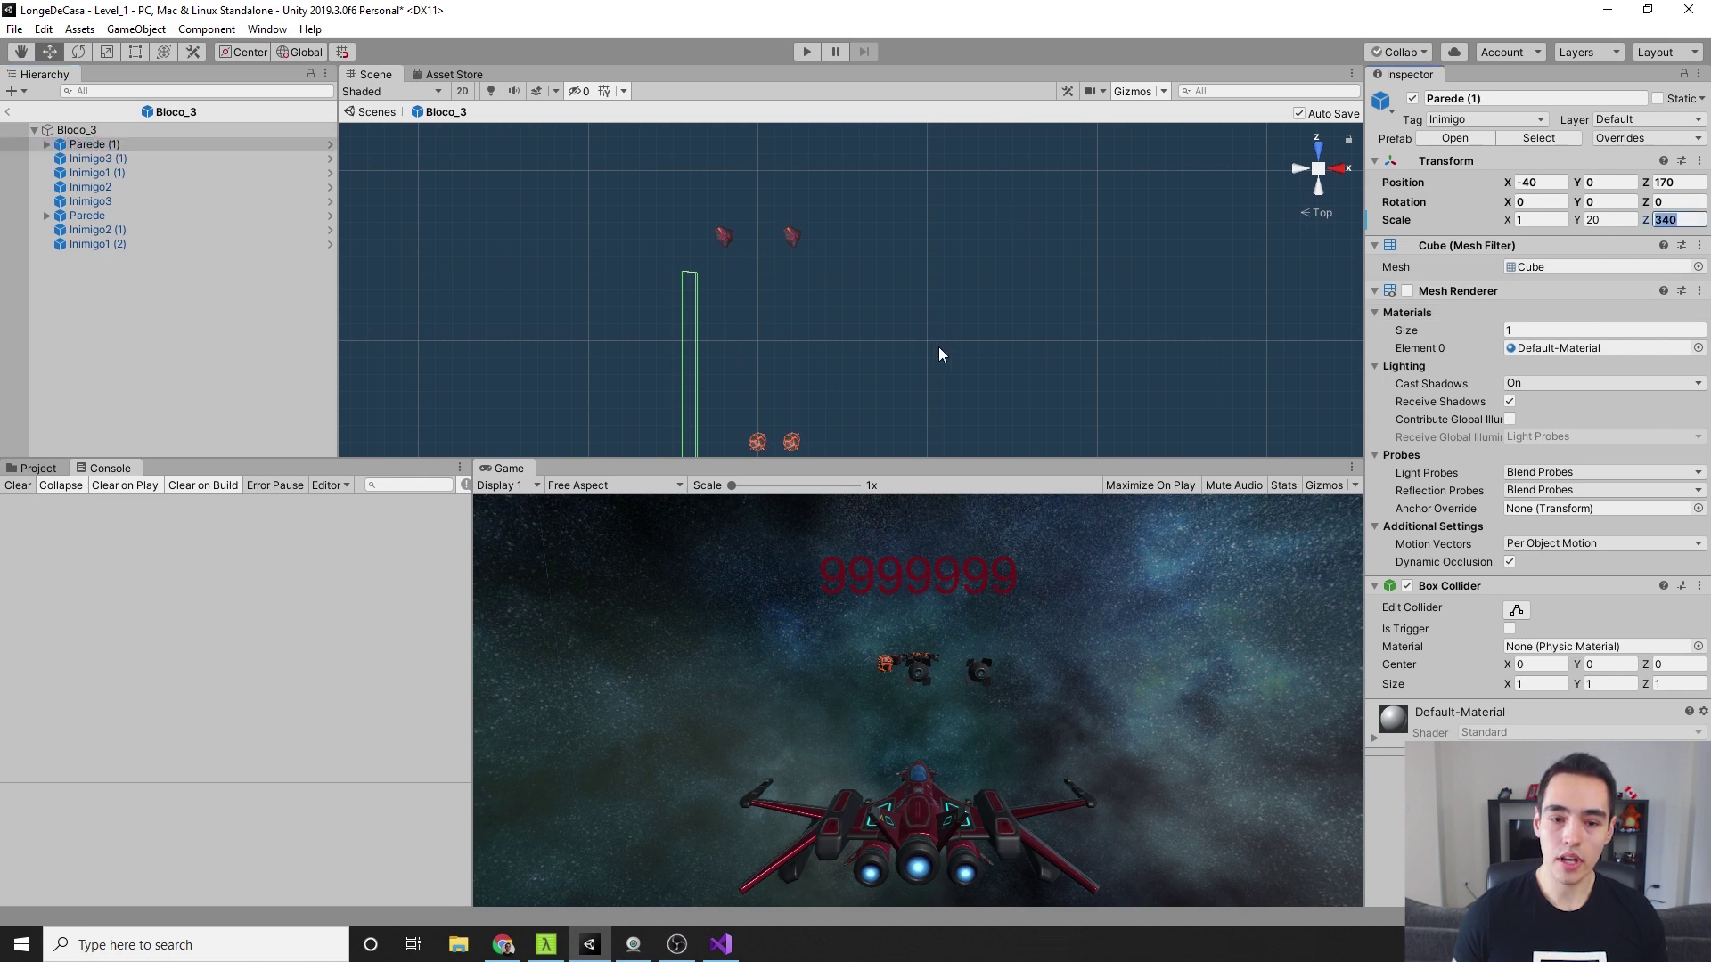
{"action": "middle_click_drag", "start_coordinate": [938, 354], "coordinate": [928, 317]}
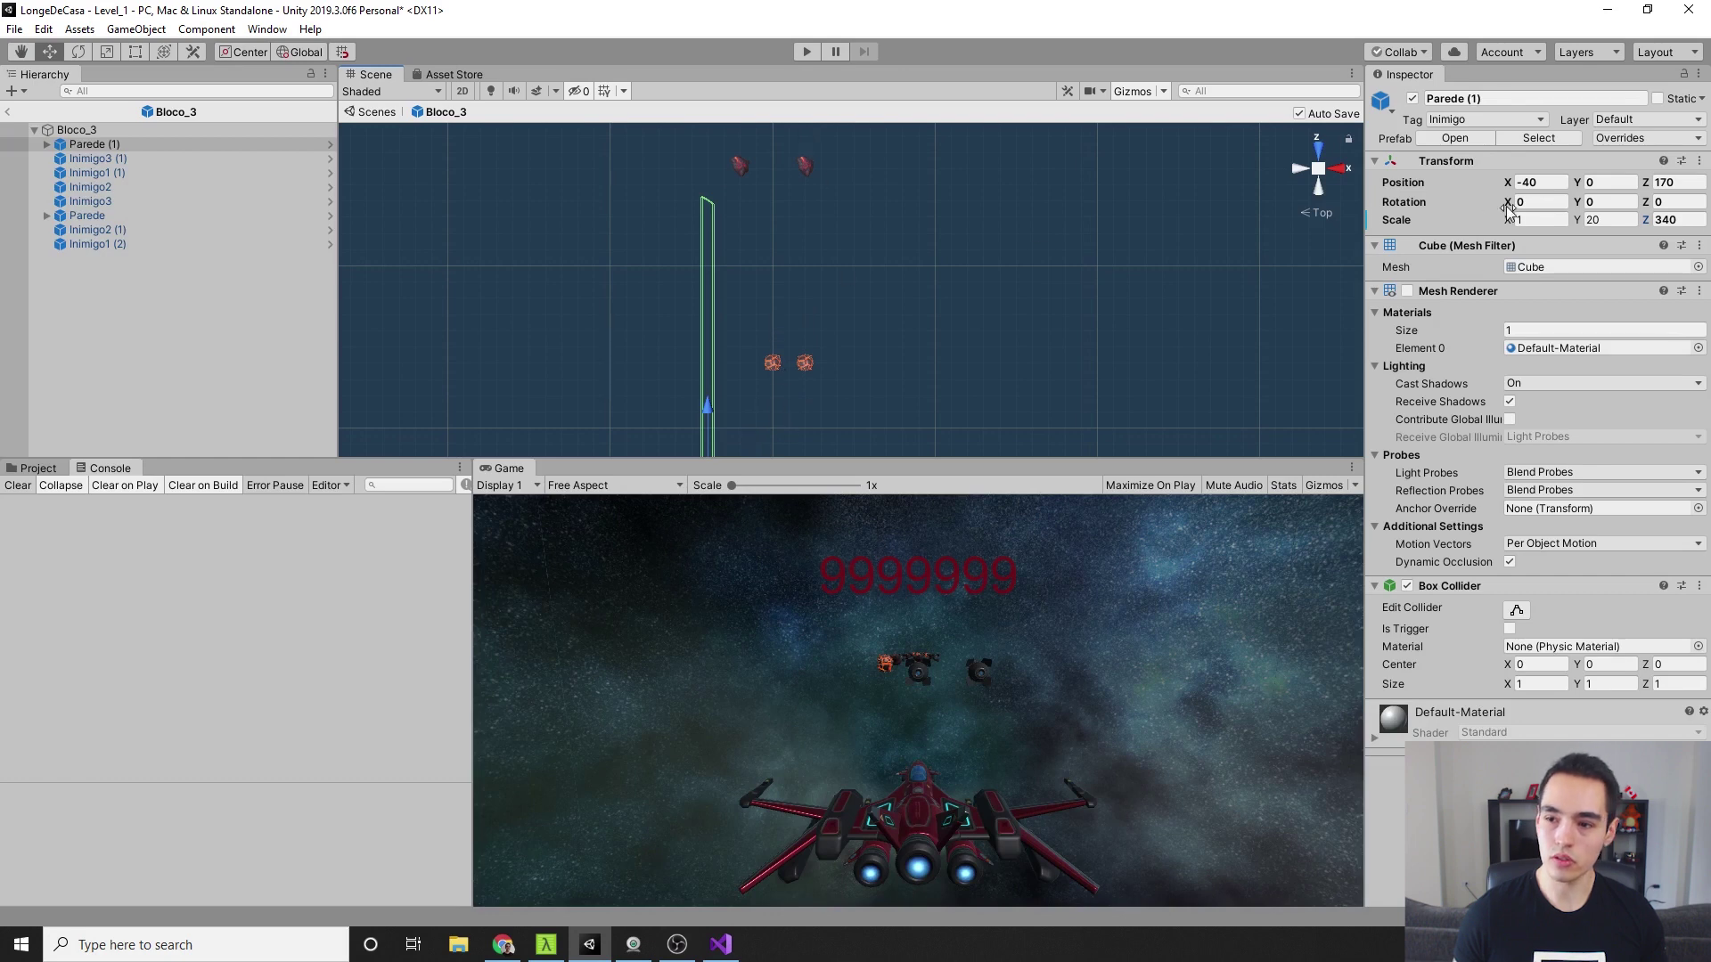
{"action": "left_click", "coordinate": [1695, 221]}
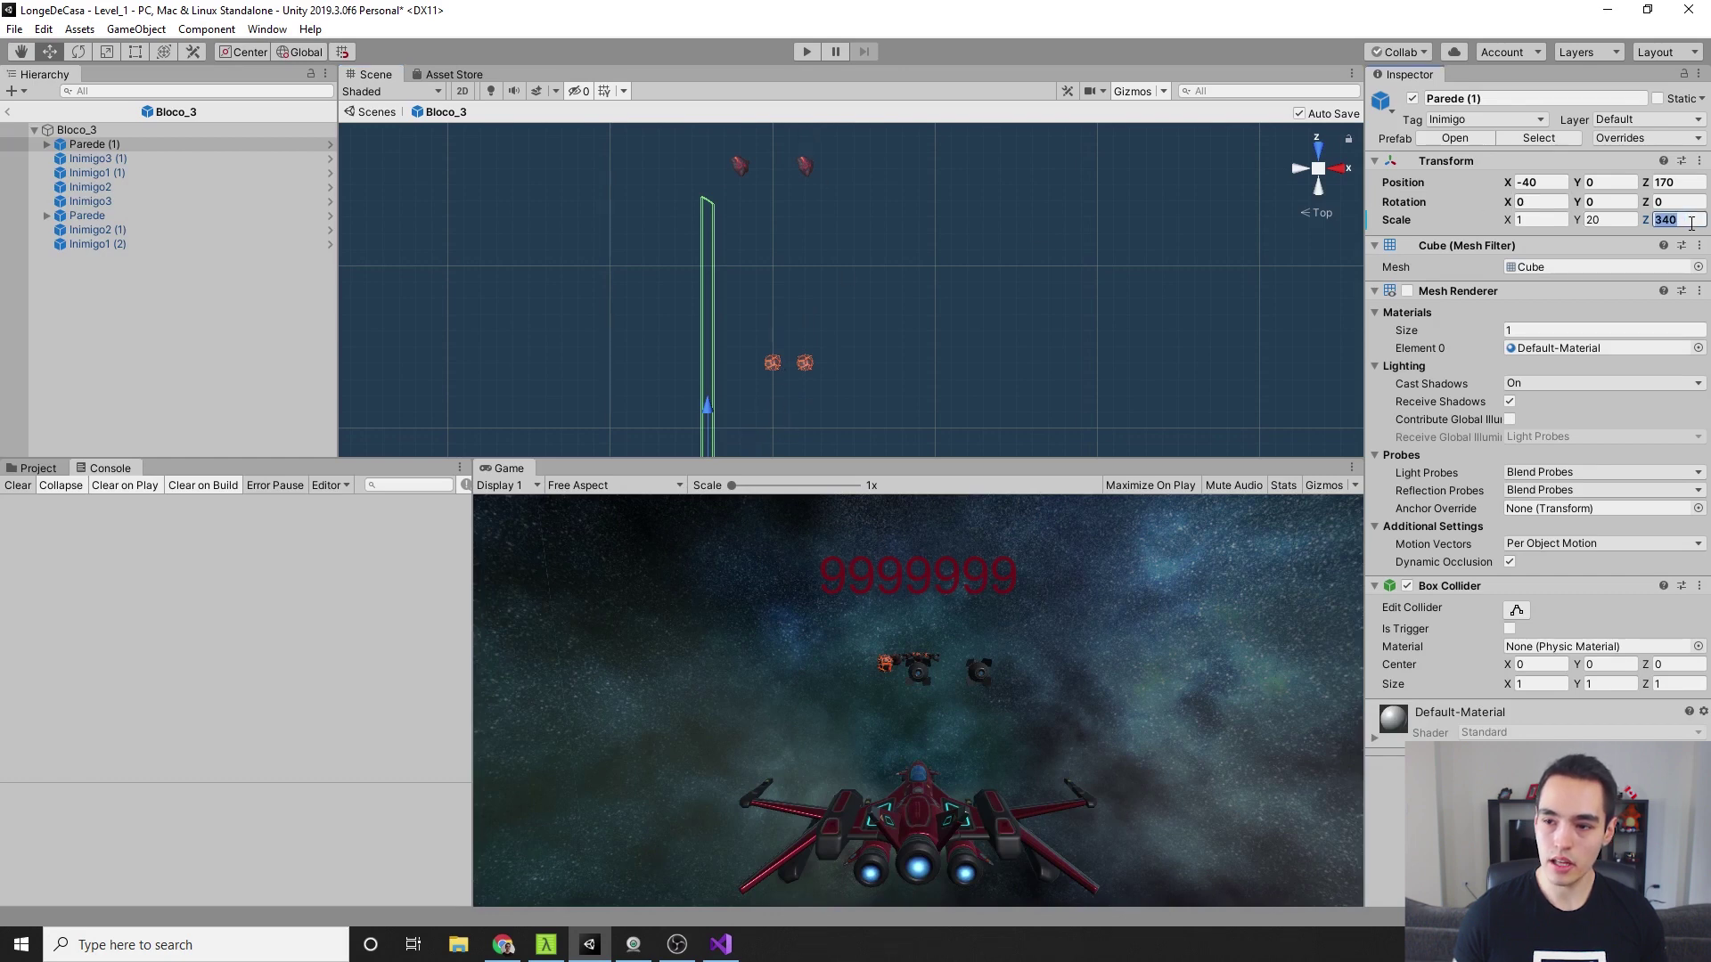
{"action": "left_click", "coordinate": [1696, 221]}
{"action": "type", "text": "+"}
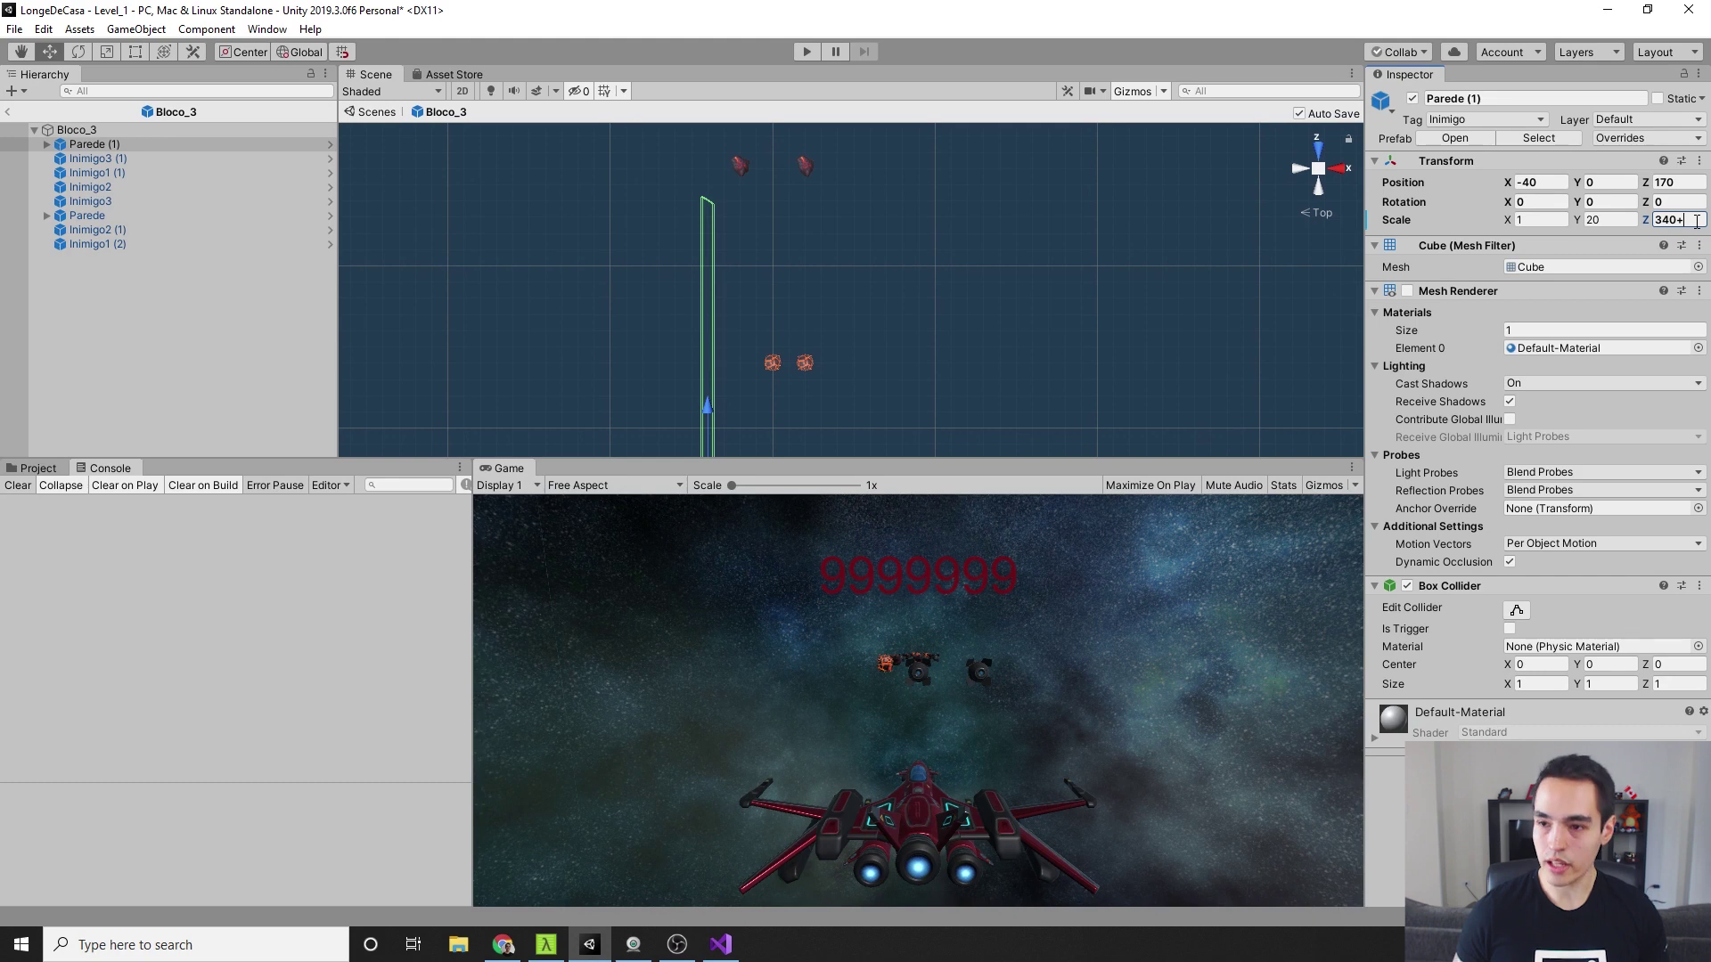
{"action": "type", "text": "40"}
{"action": "key", "text": "Return"}
{"action": "middle_click_drag", "start_coordinate": [1005, 280], "coordinate": [1021, 342]}
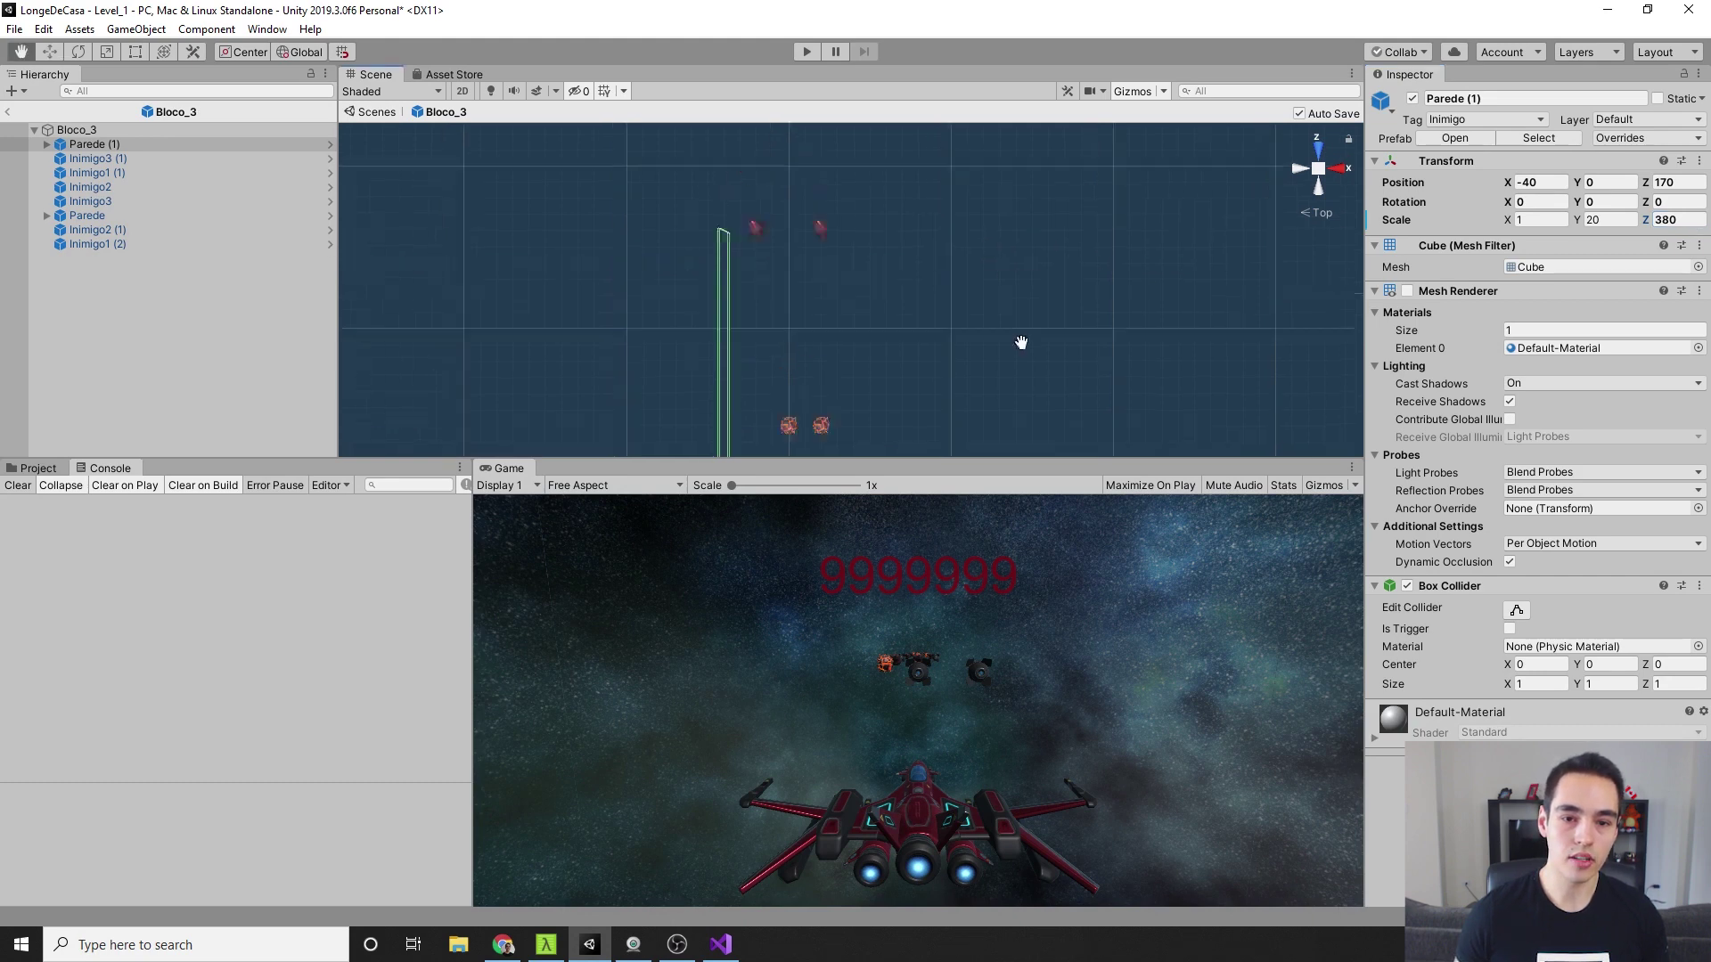
{"action": "scroll", "coordinate": [822, 378], "scroll_direction": "up", "scroll_amount": 3}
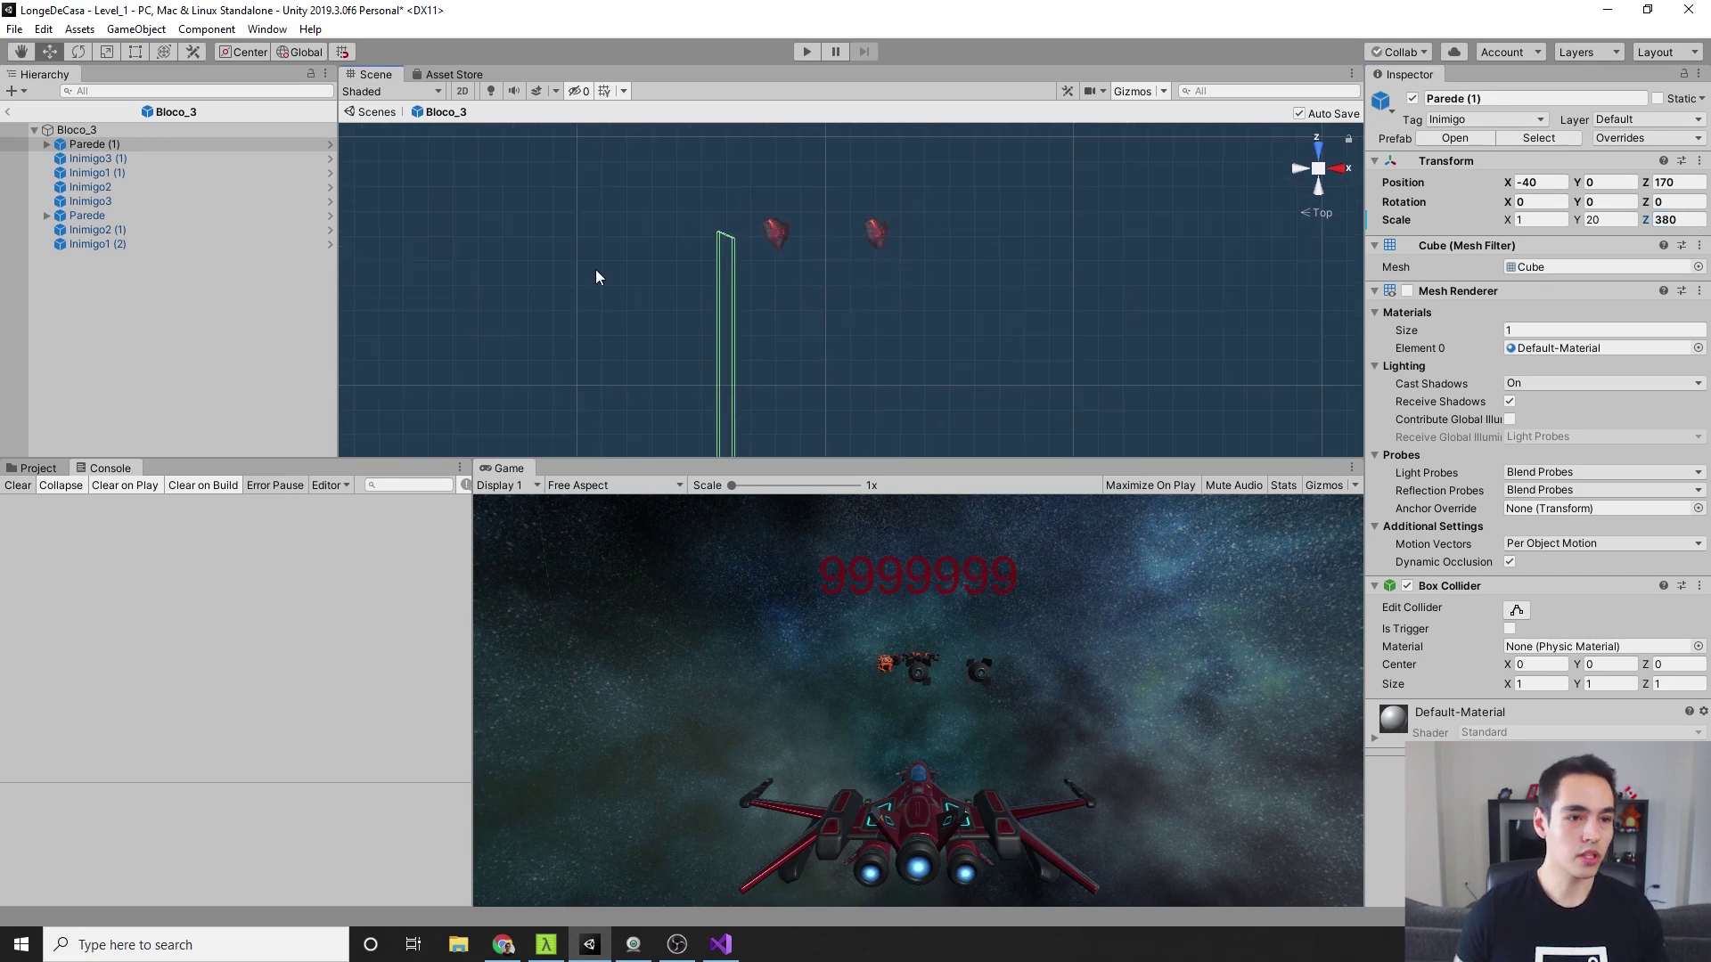
Raise the other wall Parede's Z scale from 340 to 380 as well
{"action": "left_click", "coordinate": [128, 216]}
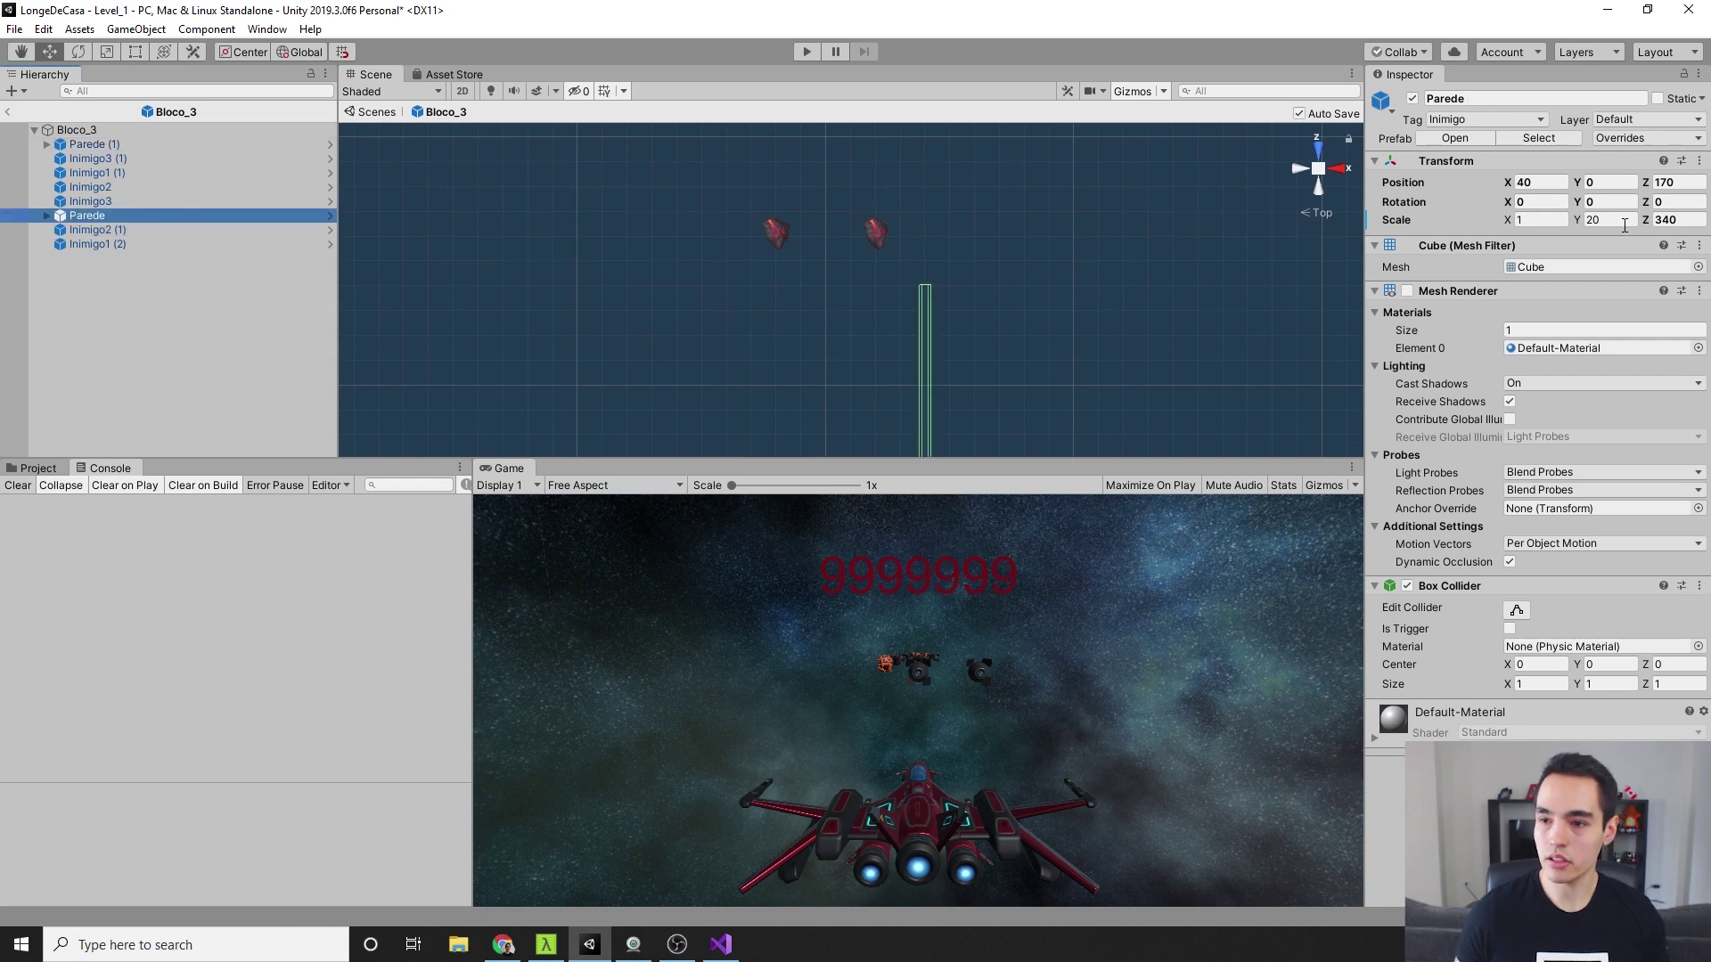
{"action": "left_click", "coordinate": [1684, 220]}
{"action": "type", "text": "+"}
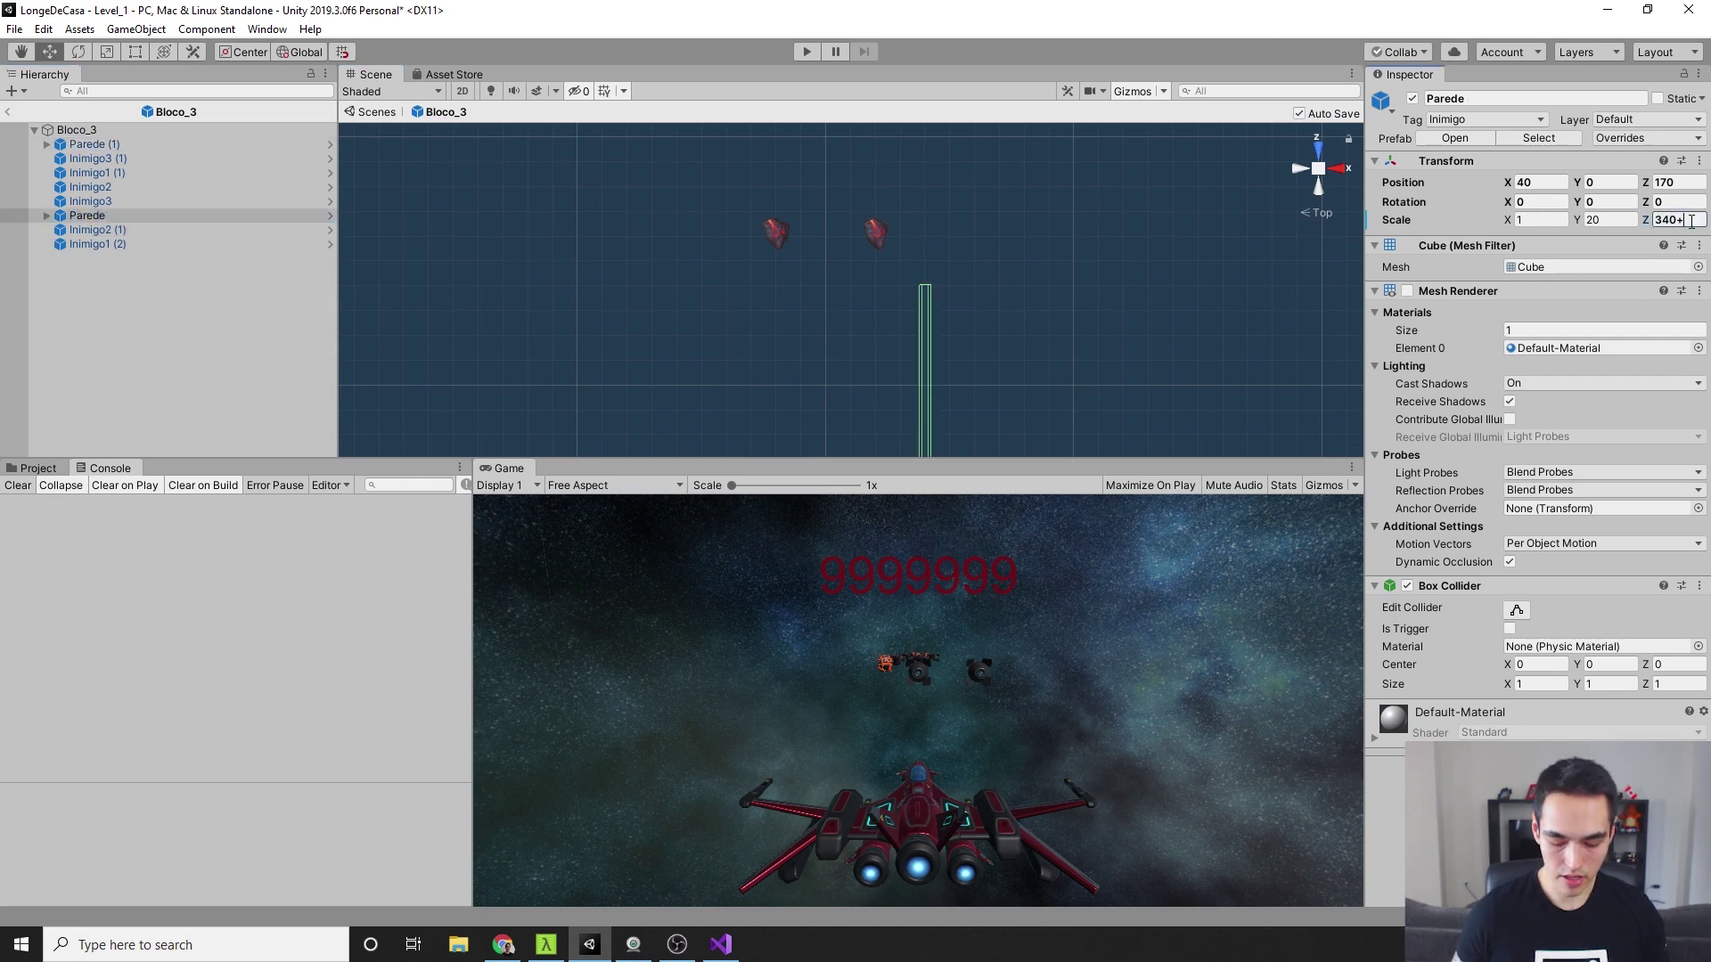
{"action": "type", "text": "40"}
{"action": "key", "text": "Return"}
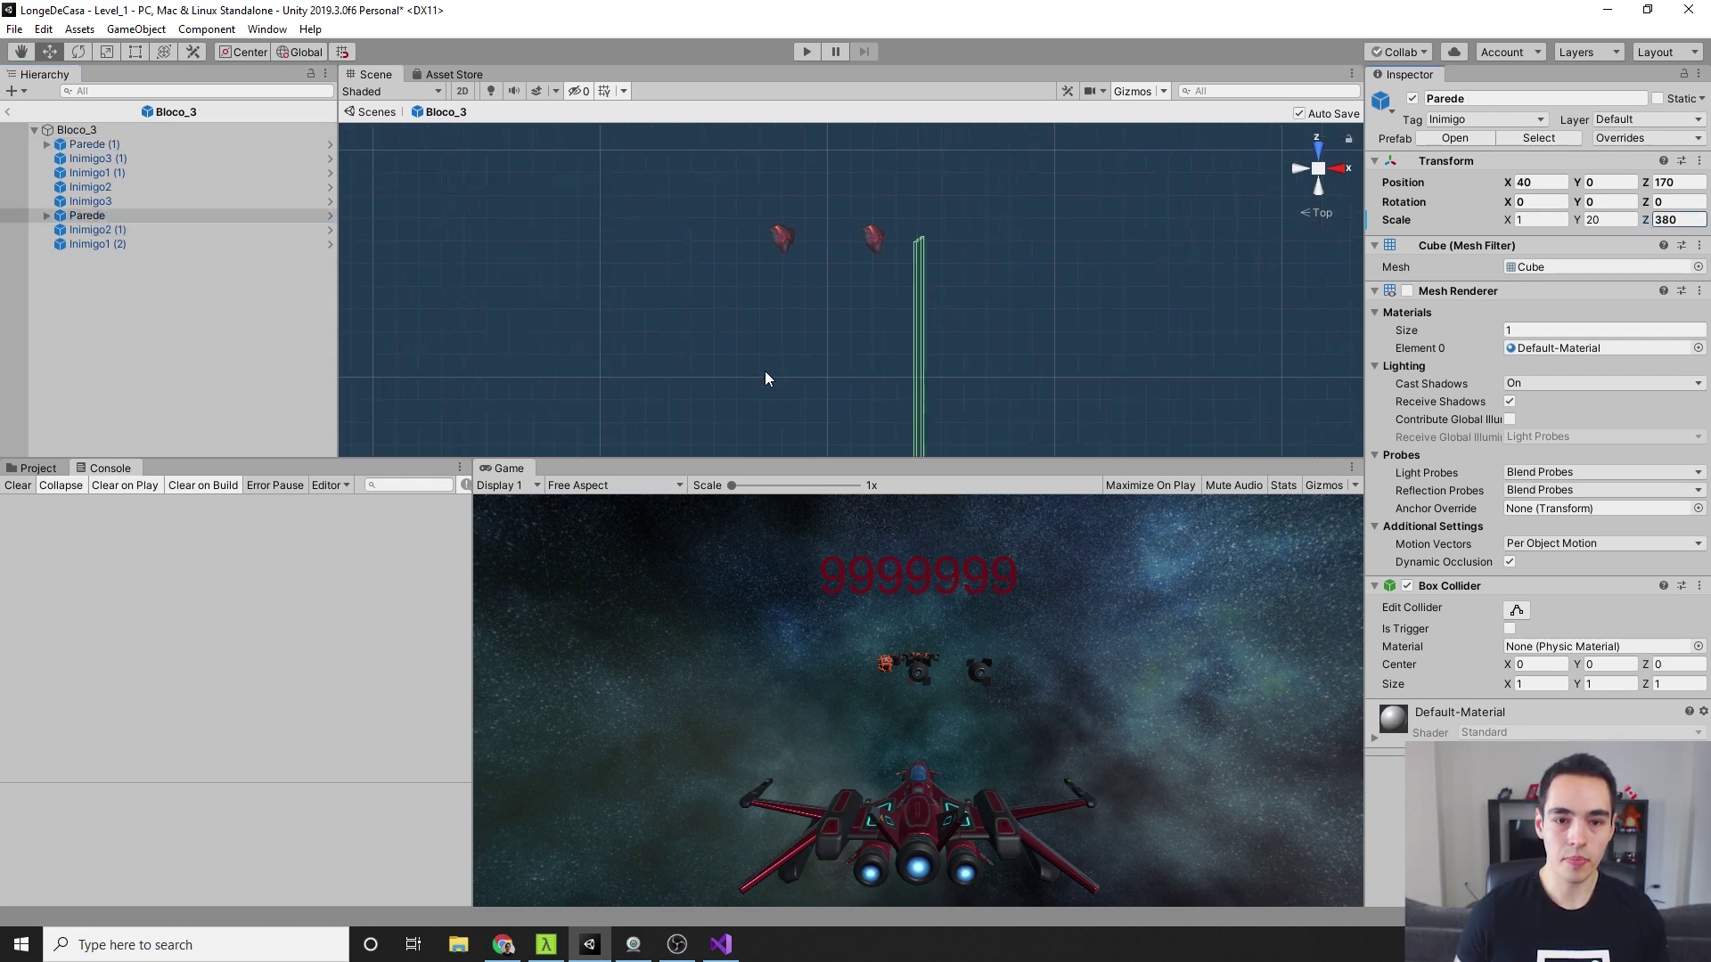
{"action": "scroll", "coordinate": [764, 371], "scroll_direction": "down", "scroll_amount": 5}
Return to the Level_1 scene and frame the Bloco_3 block
{"action": "left_click", "coordinate": [7, 112]}
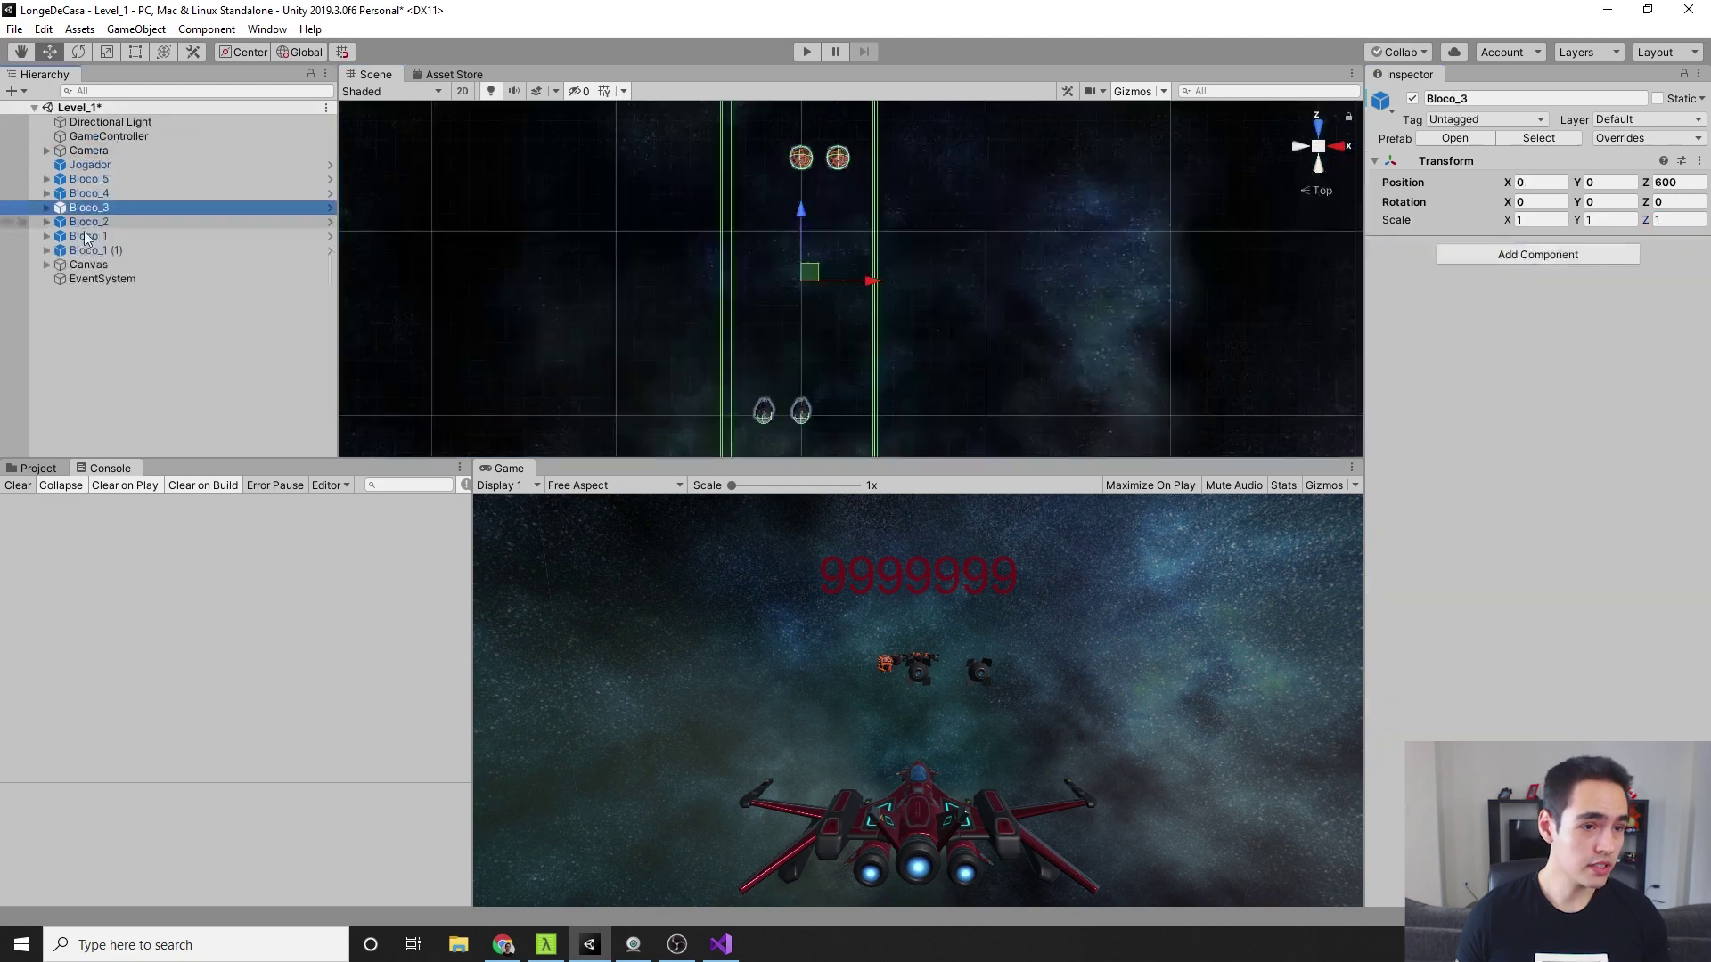
{"action": "scroll", "coordinate": [492, 278], "scroll_direction": "down", "scroll_amount": 5}
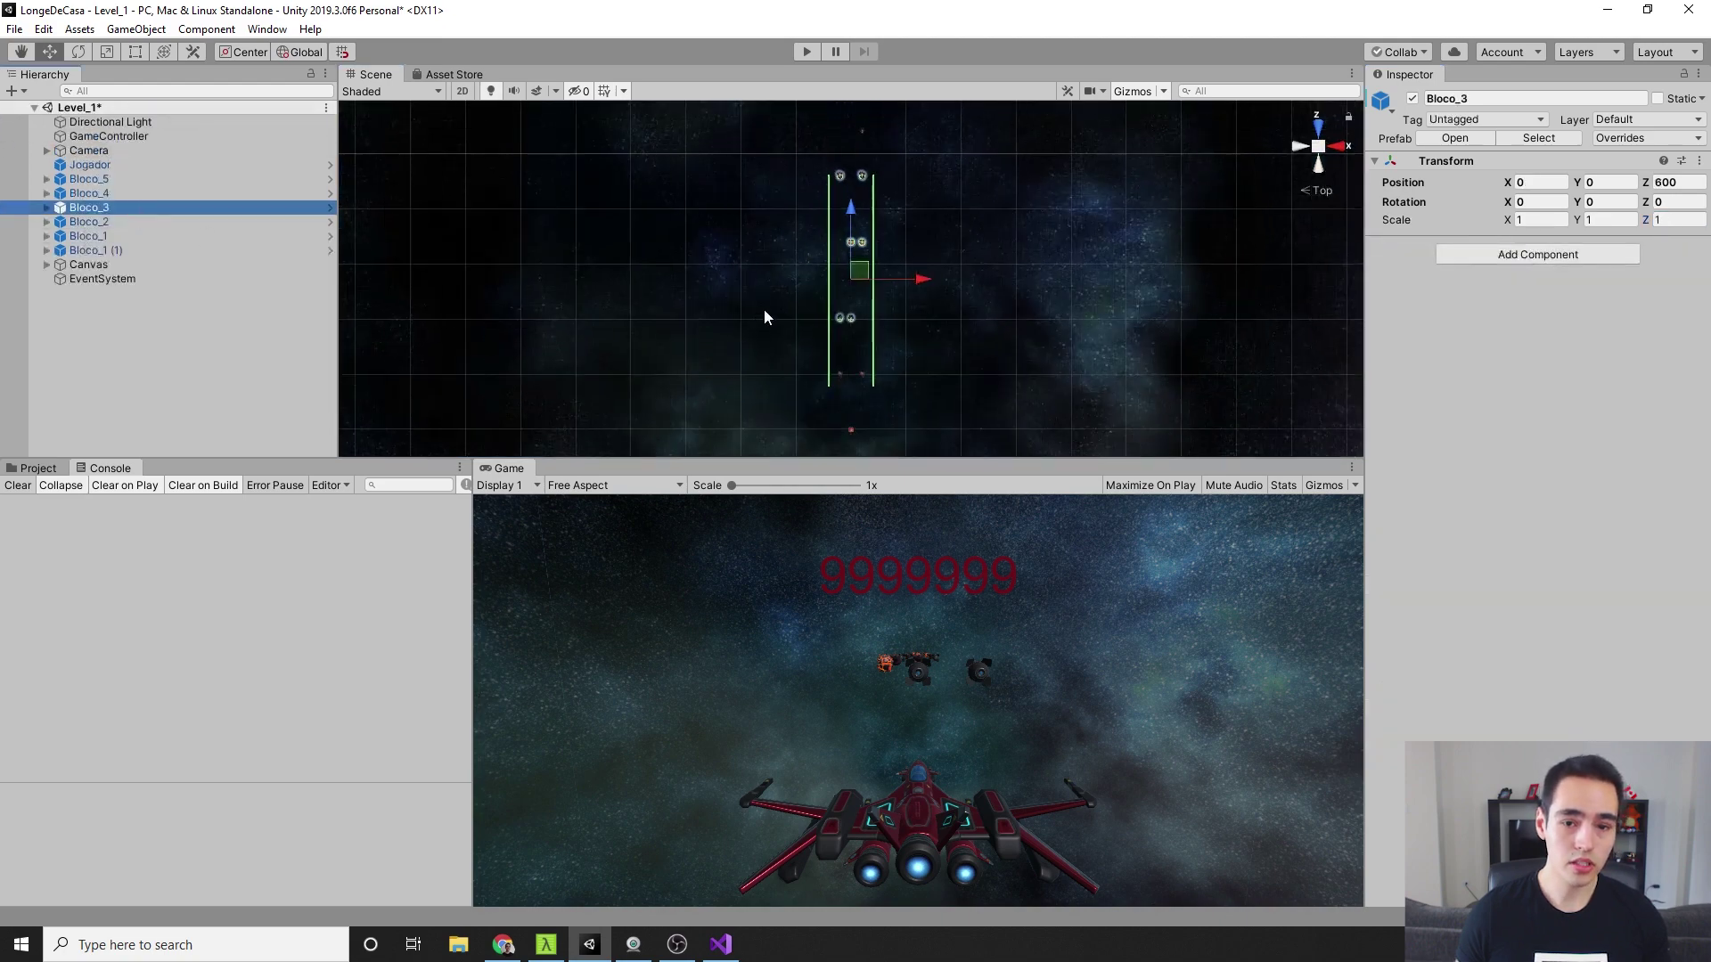
{"action": "scroll", "coordinate": [743, 321], "scroll_direction": "up", "scroll_amount": 5}
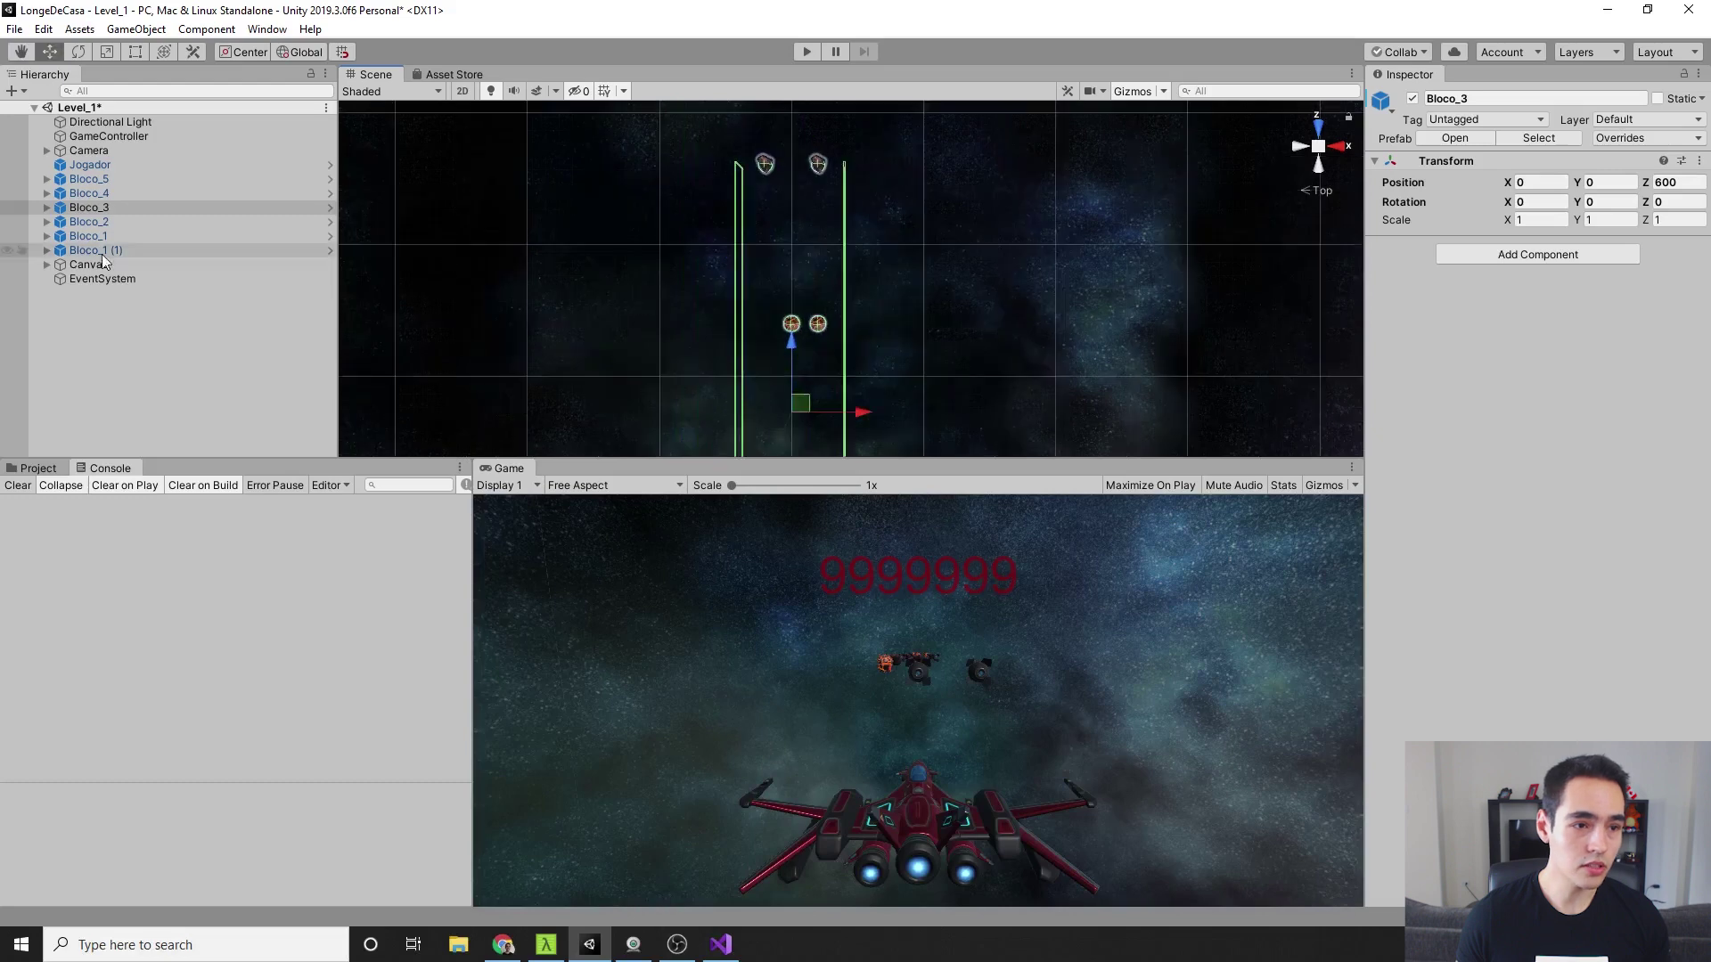
{"action": "left_click", "coordinate": [48, 209]}
{"action": "left_click", "coordinate": [172, 222]}
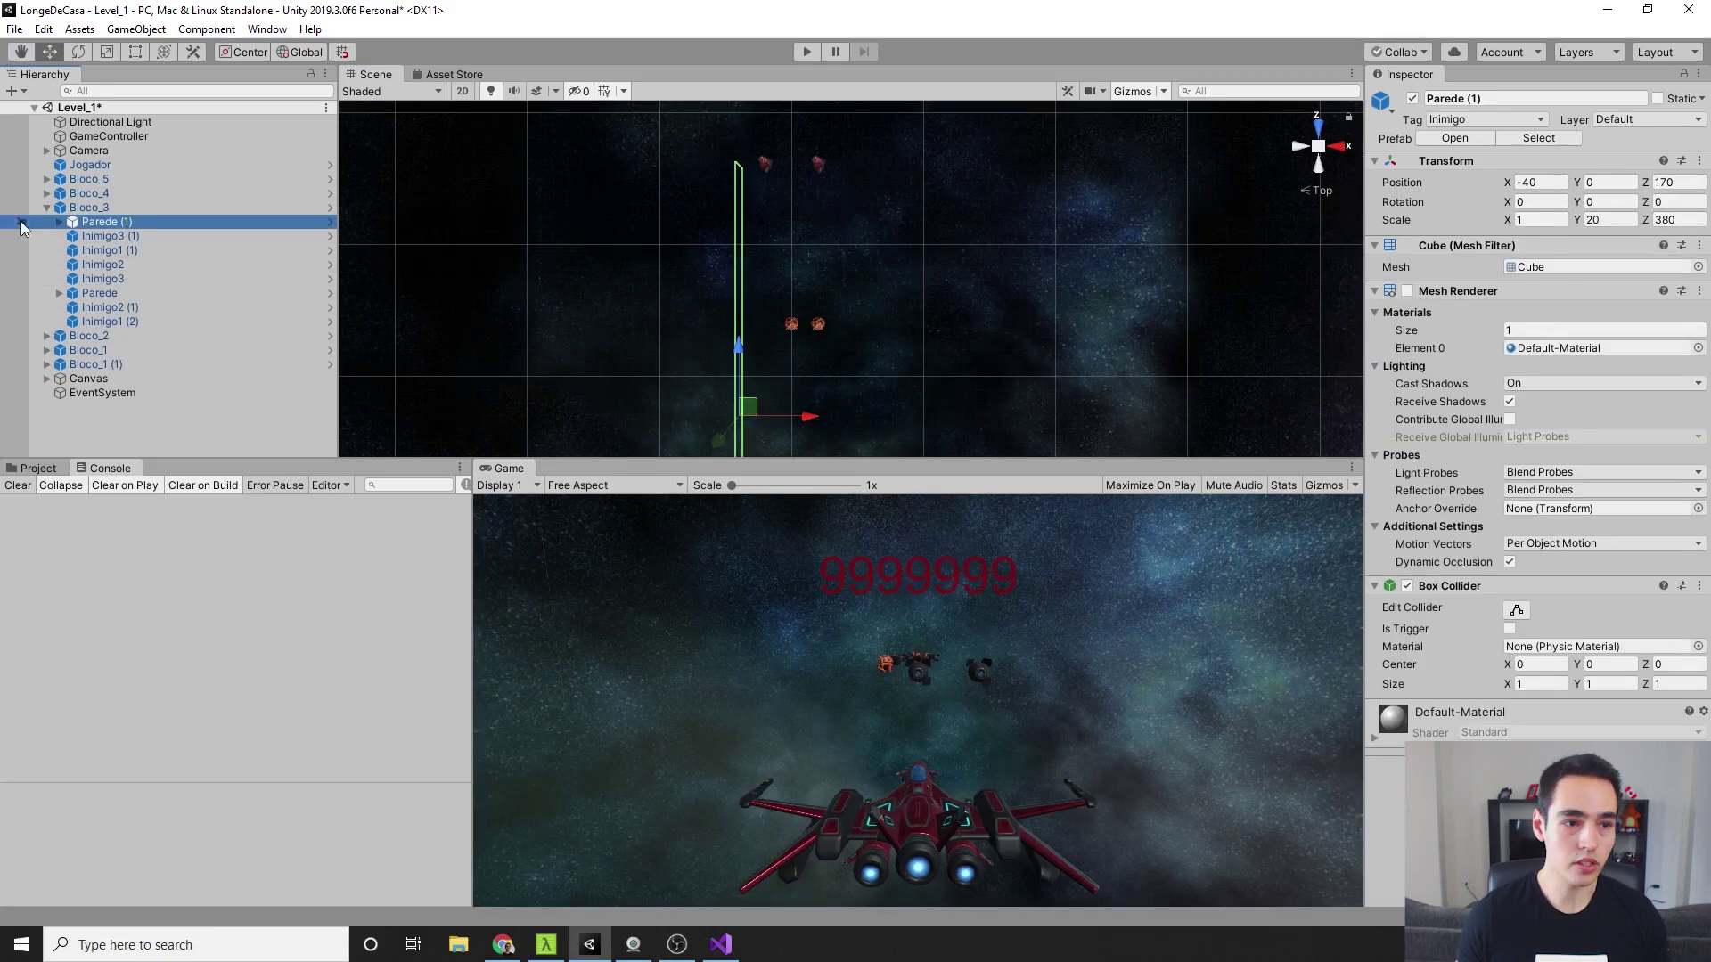
{"action": "double_click", "coordinate": [109, 207]}
{"action": "key", "text": "Left"}
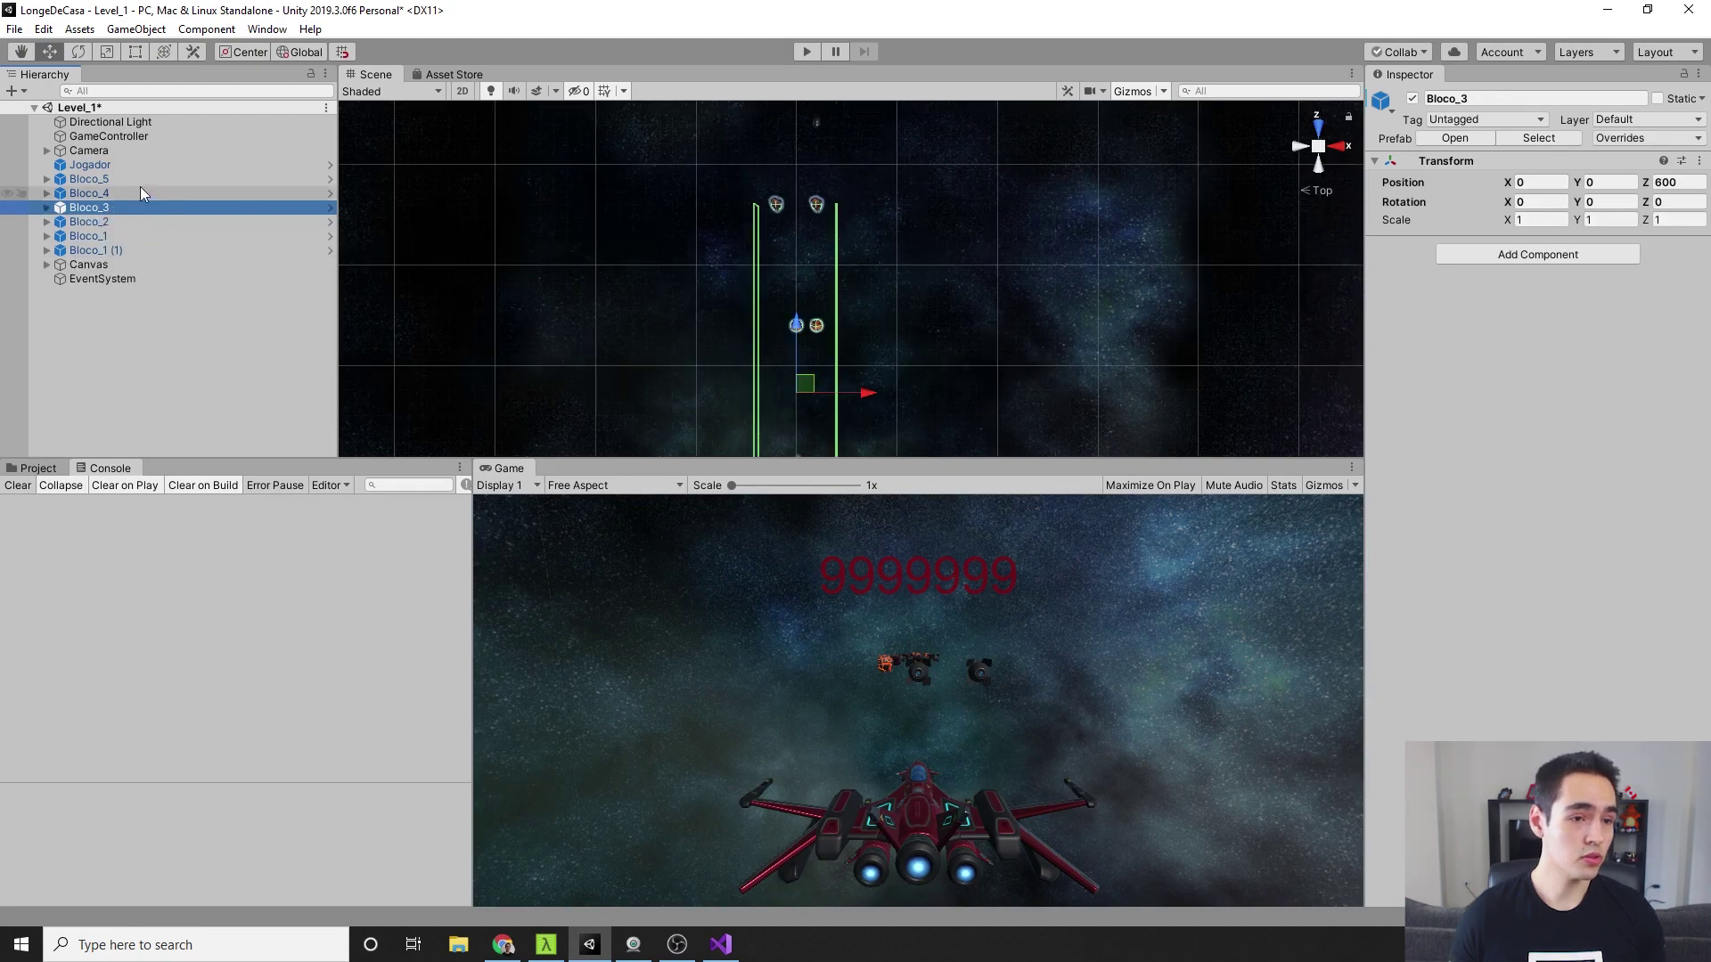
Select the blocks Bloco_5 through Bloco_1 (1) and survey them in the Scene view
{"action": "left_click", "coordinate": [139, 184]}
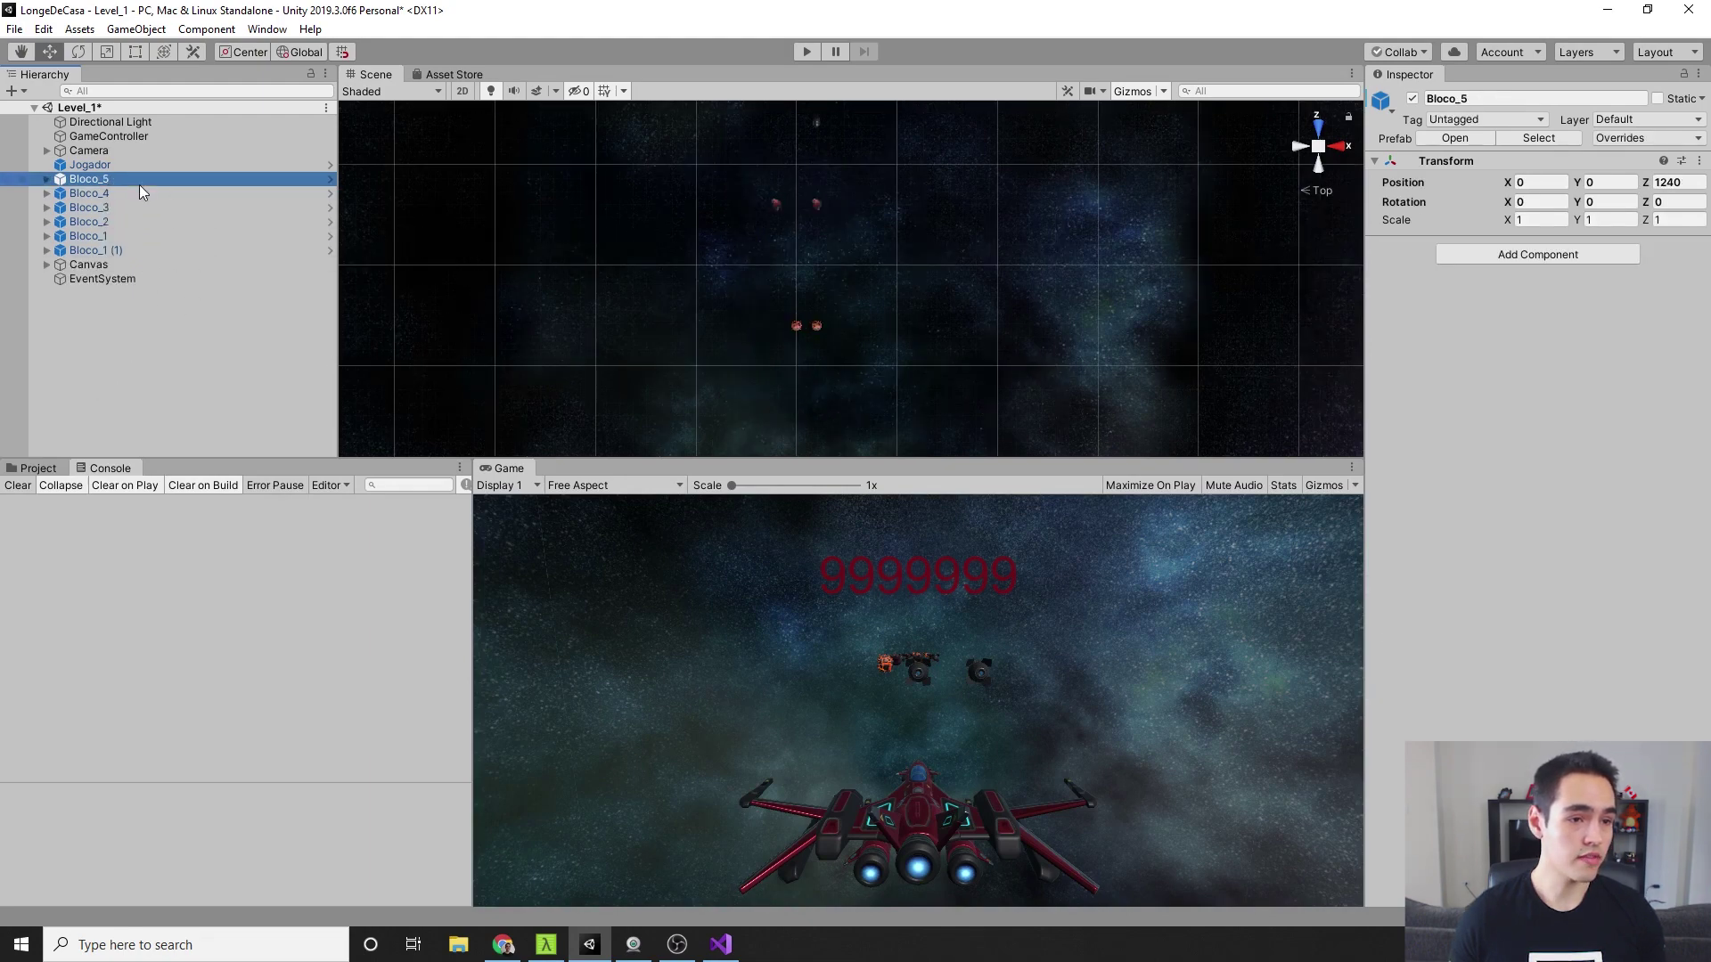
{"action": "left_click", "coordinate": [144, 252], "text": "shift"}
{"action": "scroll", "coordinate": [660, 259], "scroll_direction": "up", "scroll_amount": 2}
{"action": "scroll", "coordinate": [699, 289], "scroll_direction": "up", "scroll_amount": 2}
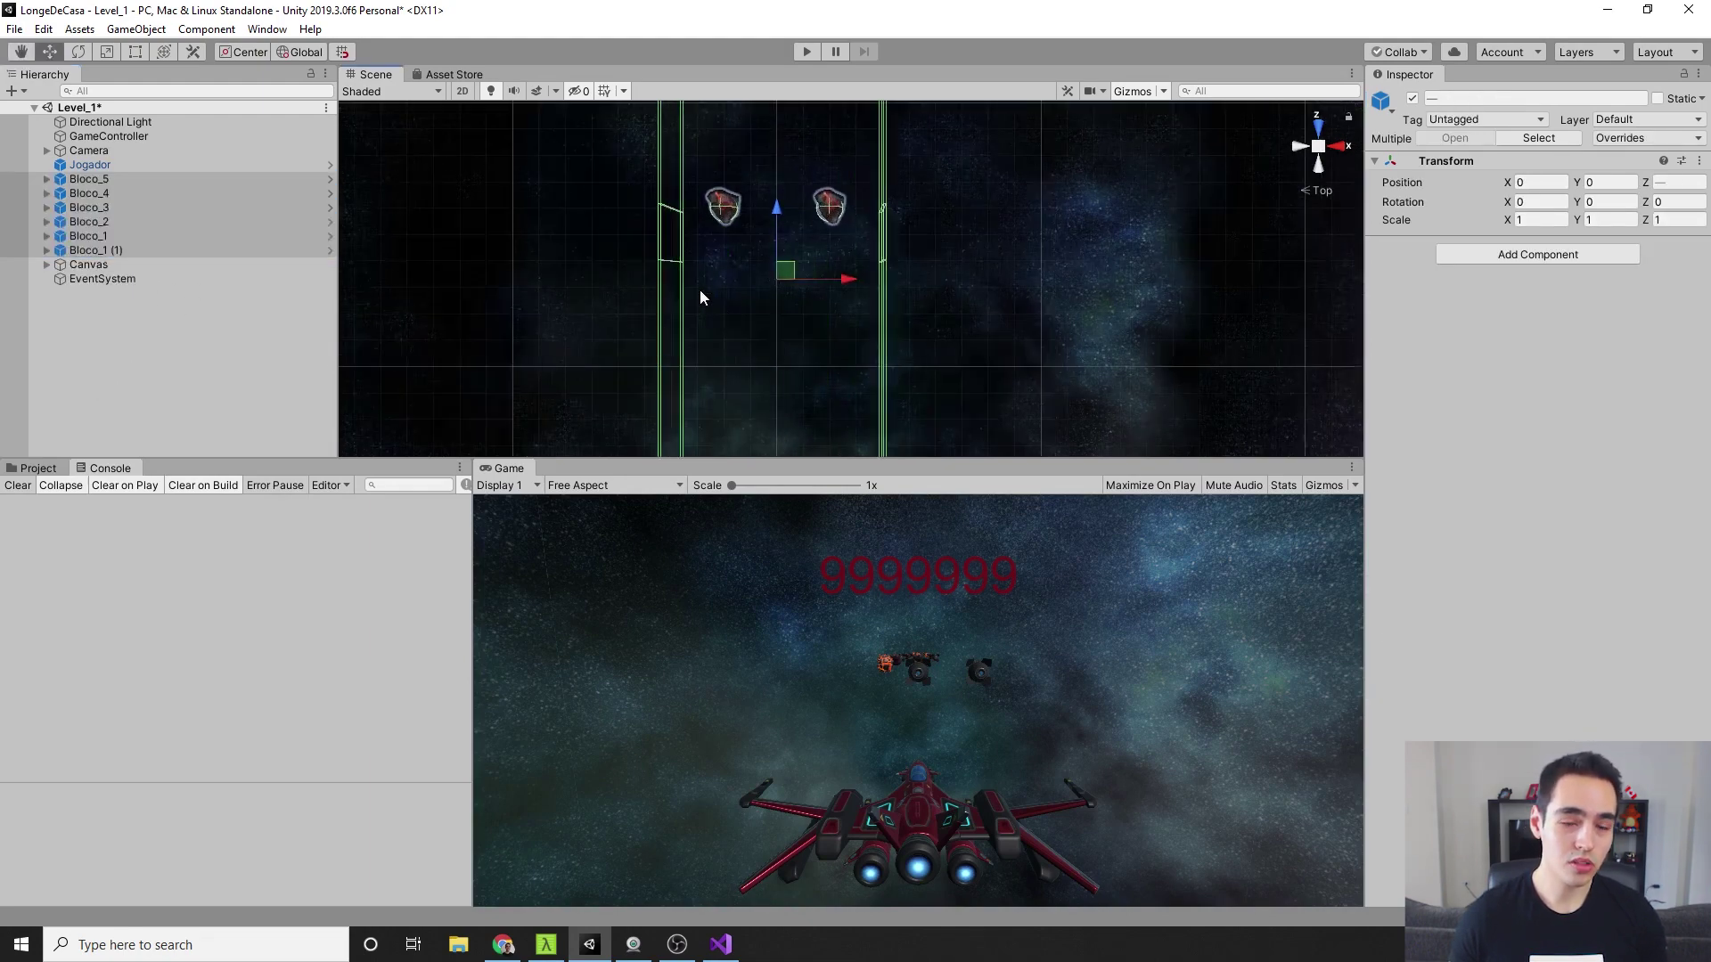
{"action": "scroll", "coordinate": [575, 209], "scroll_direction": "up", "scroll_amount": 3}
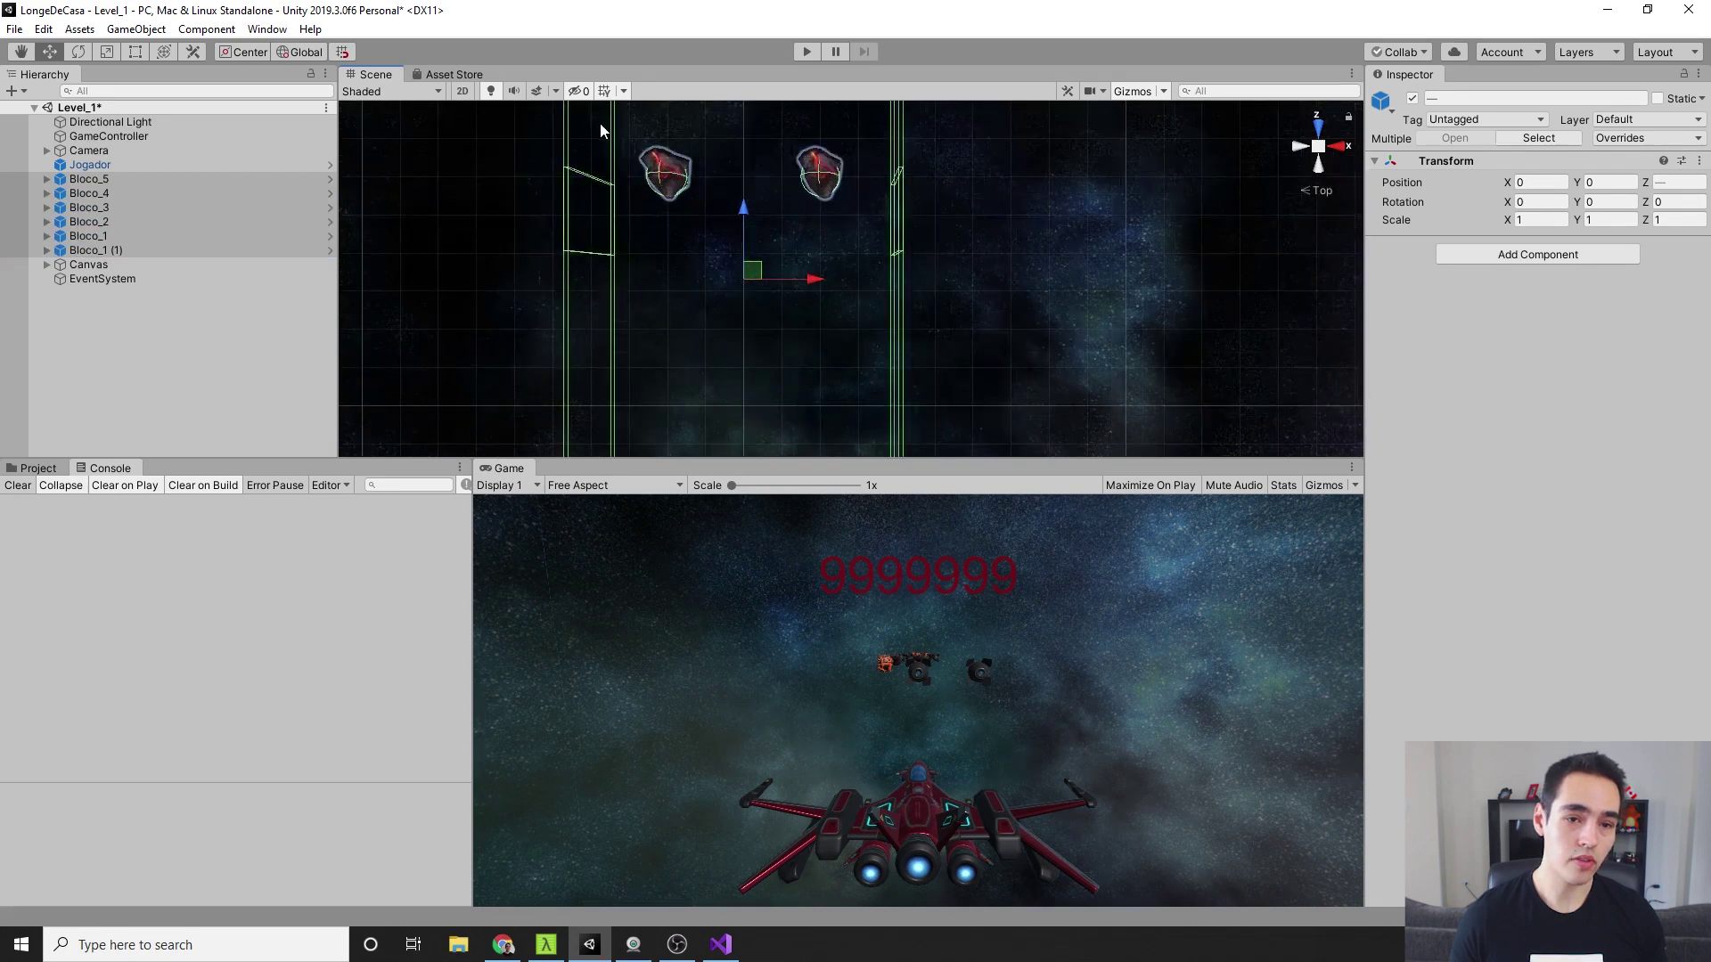
{"action": "scroll", "coordinate": [647, 262], "scroll_direction": "down", "scroll_amount": 2}
{"action": "middle_click_drag", "start_coordinate": [646, 262], "coordinate": [779, 109]}
{"action": "scroll", "coordinate": [800, 334], "scroll_direction": "down", "scroll_amount": 2}
{"action": "middle_click_drag", "start_coordinate": [800, 333], "coordinate": [794, 228]}
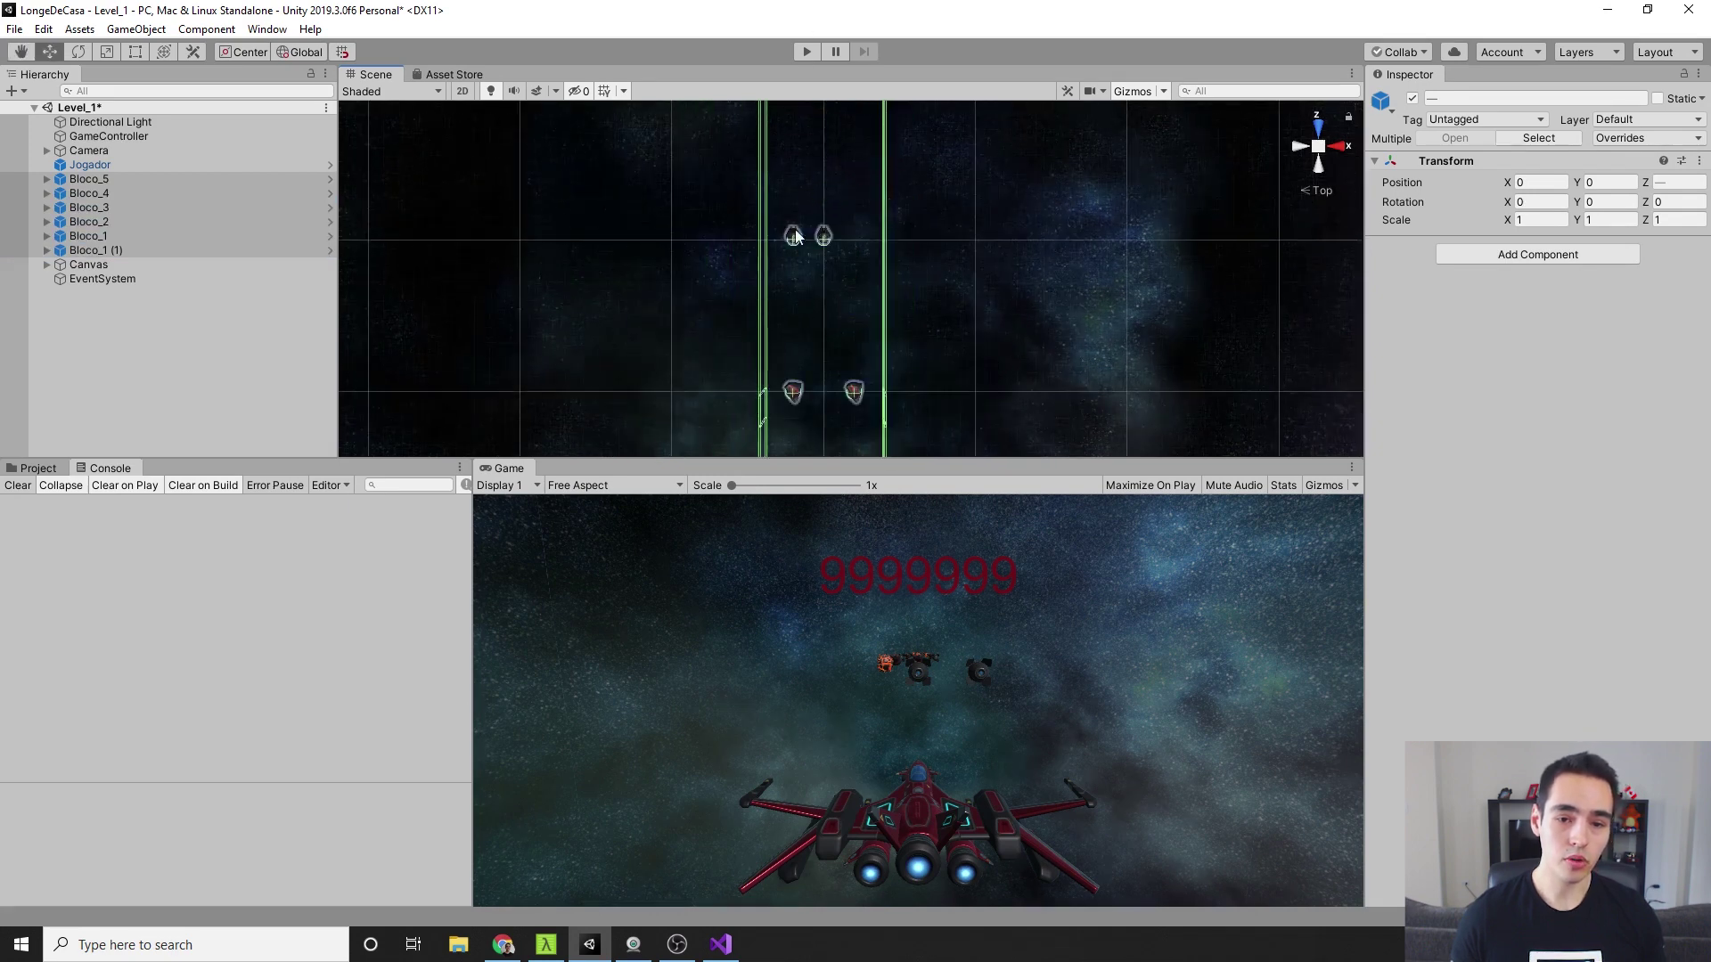
{"action": "scroll", "coordinate": [805, 292], "scroll_direction": "up", "scroll_amount": 2}
{"action": "mouse_move", "coordinate": [806, 296]}
{"action": "middle_mouse_down"}
{"action": "mouse_move", "coordinate": [807, 243]}
{"action": "mouse_move", "coordinate": [783, 358]}
{"action": "mouse_move", "coordinate": [768, 307]}
{"action": "middle_mouse_up"}
{"action": "scroll", "coordinate": [804, 242], "scroll_direction": "down", "scroll_amount": 2}
{"action": "scroll", "coordinate": [807, 242], "scroll_direction": "down", "scroll_amount": 1}
{"action": "scroll", "coordinate": [768, 307], "scroll_direction": "down", "scroll_amount": 1}
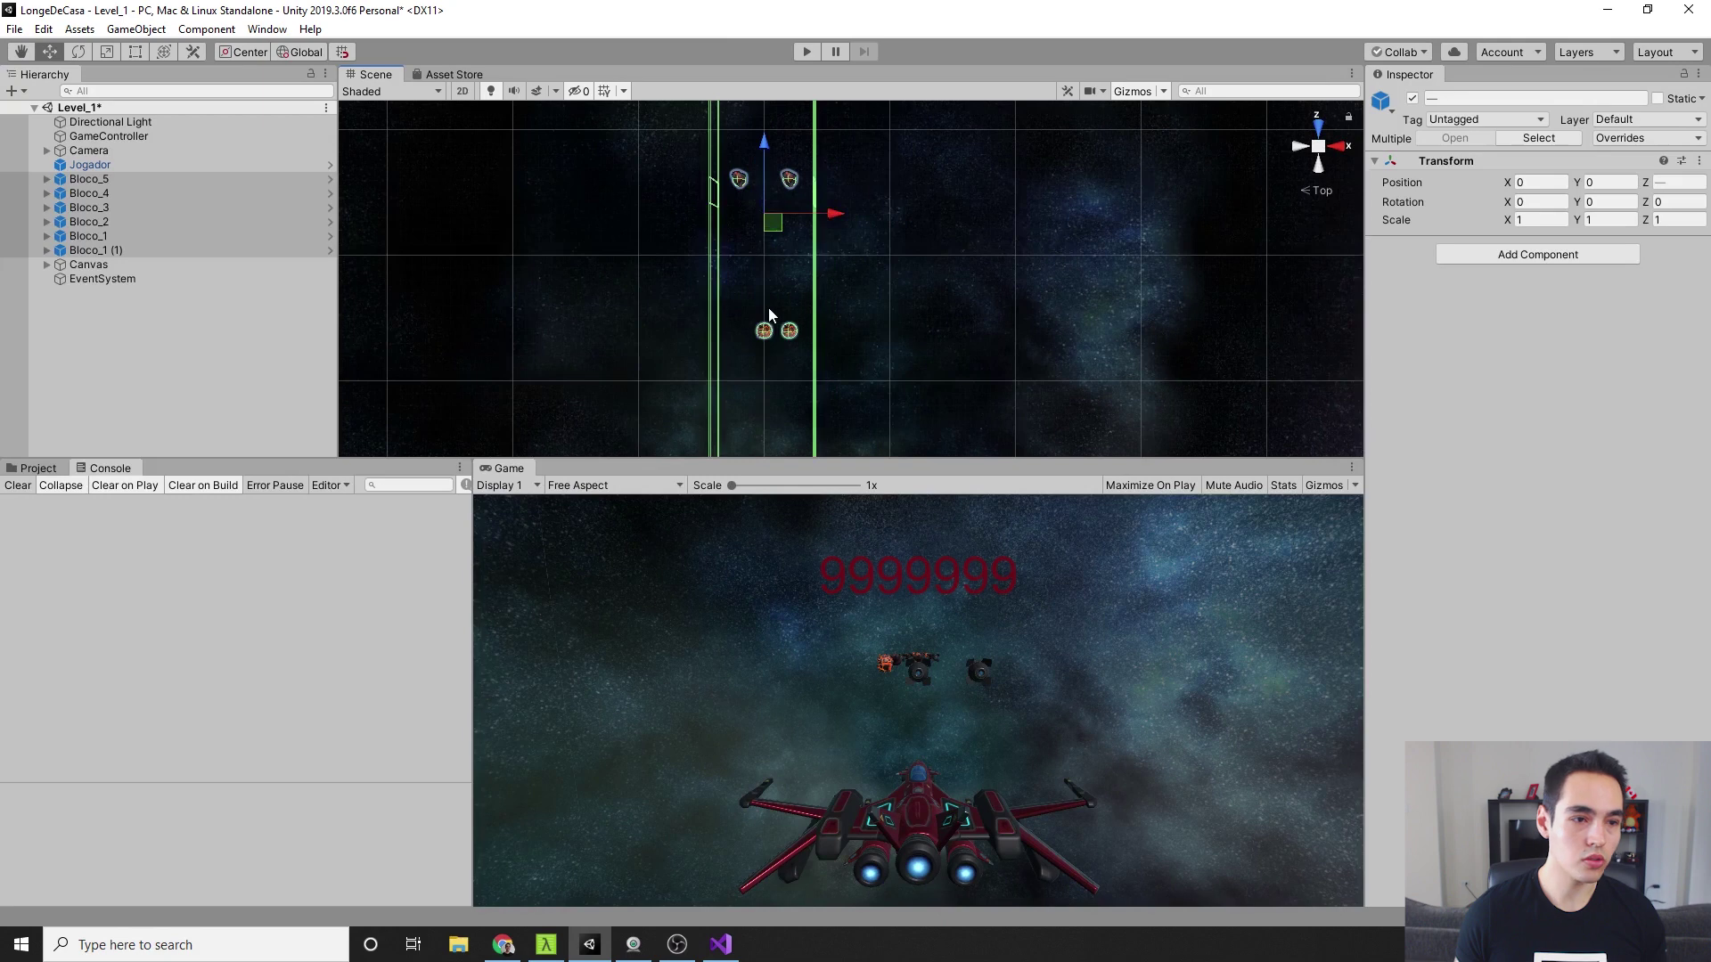
Slide the selected blocks along Z so they line up, leaving Bloco_5 at Z 1260
{"action": "left_click", "coordinate": [125, 192], "text": "shift"}
{"action": "left_click", "coordinate": [129, 250], "text": "ctrl"}
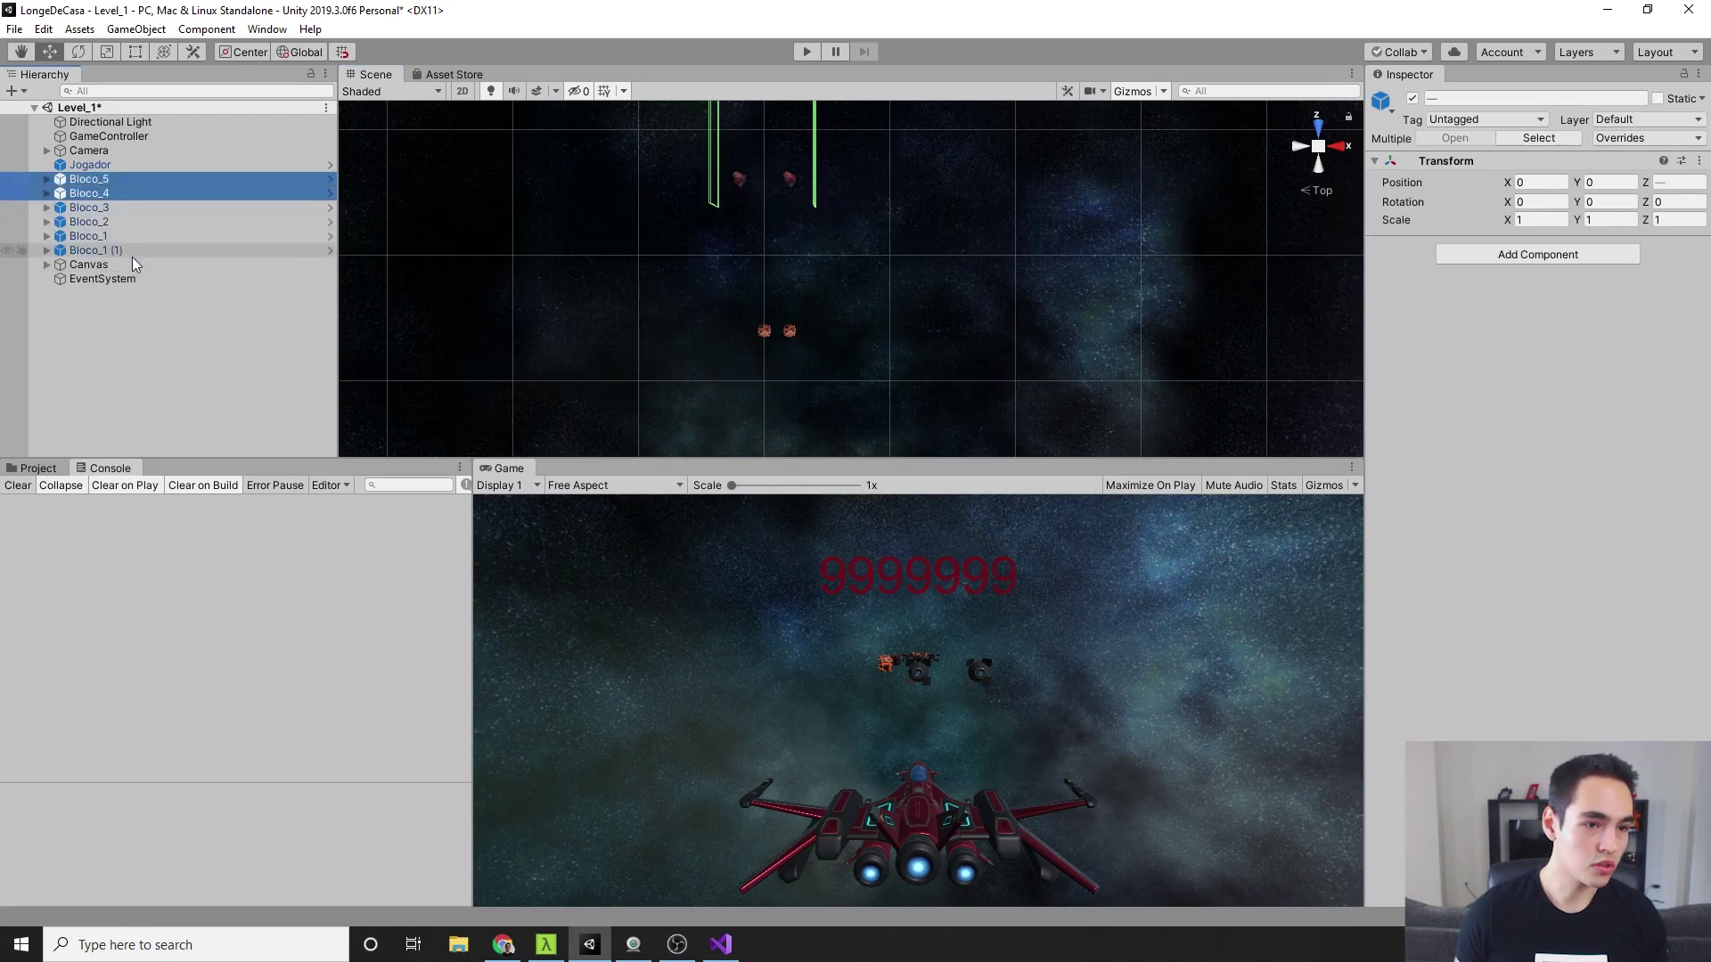
{"action": "scroll", "coordinate": [762, 252], "scroll_direction": "down", "scroll_amount": 2}
{"action": "mouse_move", "coordinate": [763, 251]}
{"action": "middle_mouse_down"}
{"action": "mouse_move", "coordinate": [797, 252]}
{"action": "mouse_move", "coordinate": [799, 371]}
{"action": "middle_mouse_up"}
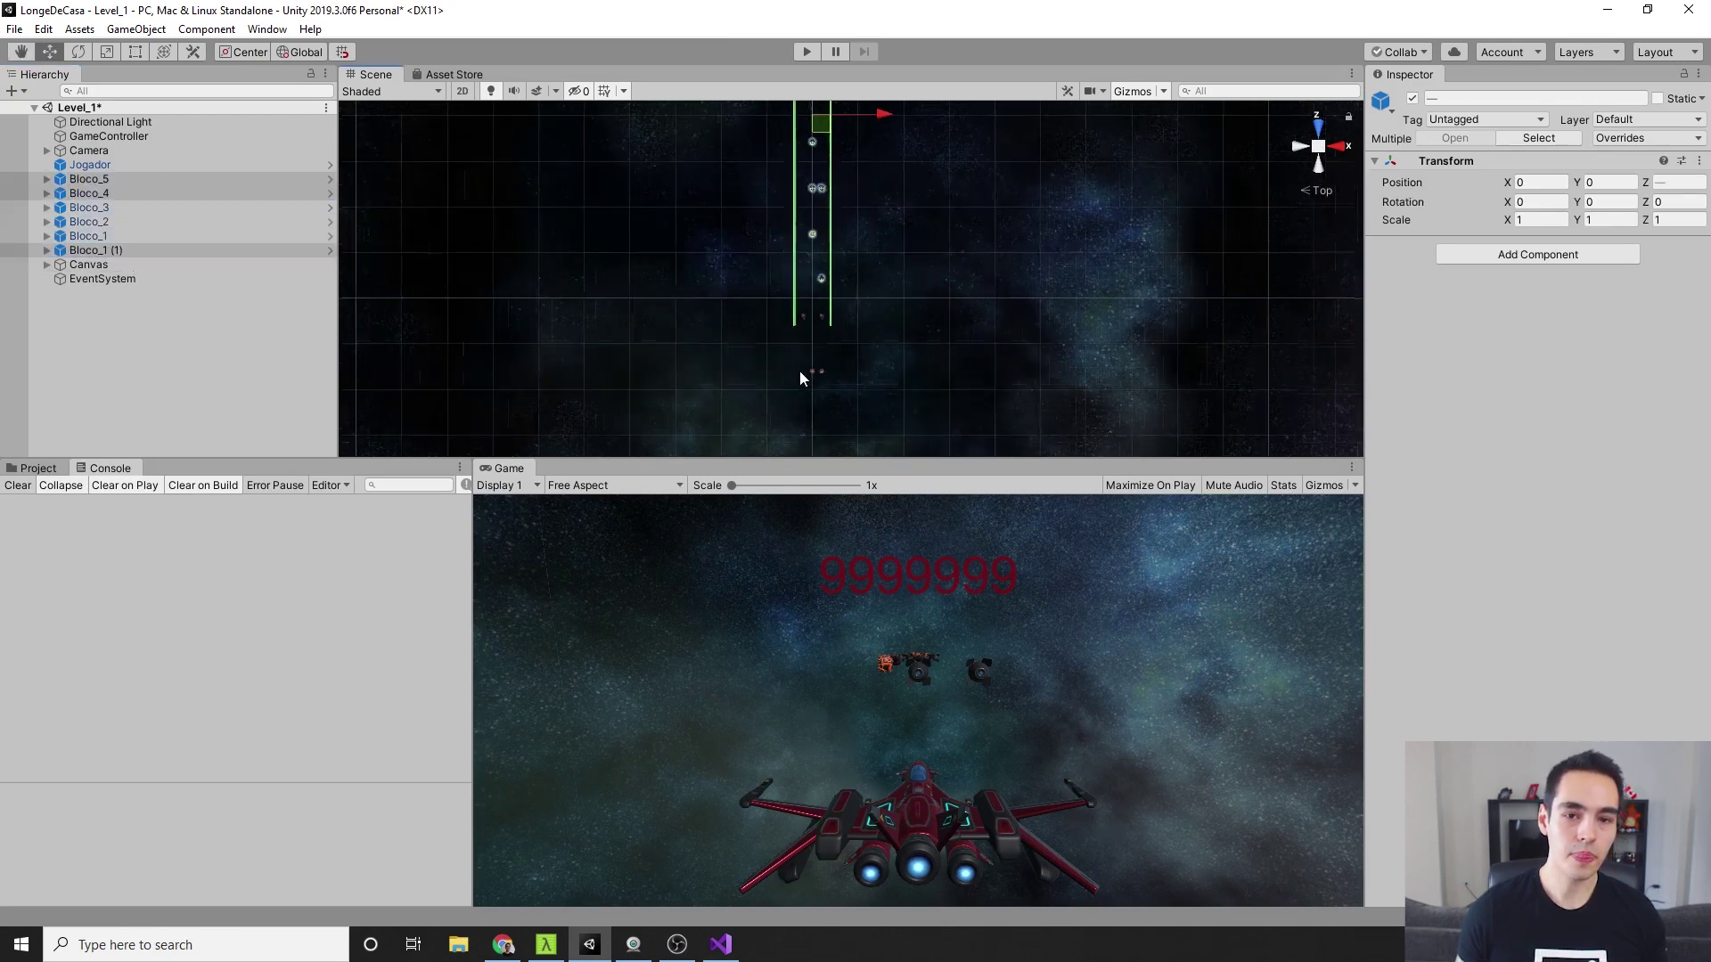
{"action": "scroll", "coordinate": [804, 353], "scroll_direction": "down", "scroll_amount": 3}
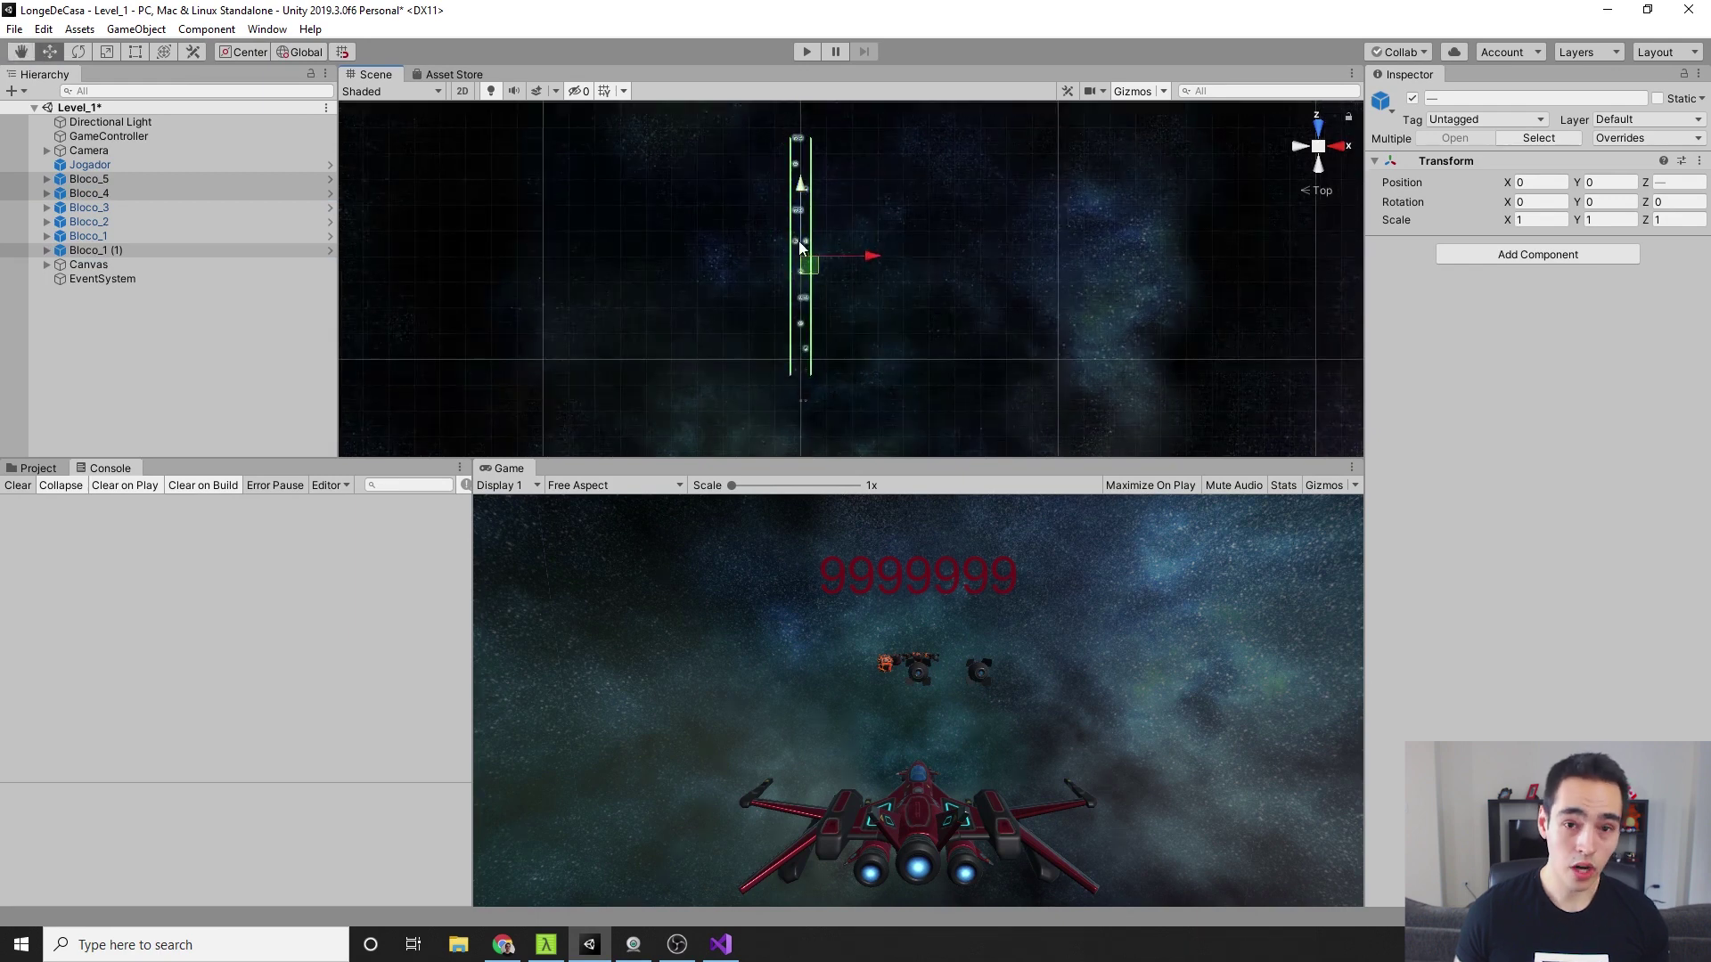
{"action": "left_click_drag", "start_coordinate": [803, 194], "coordinate": [802, 195]}
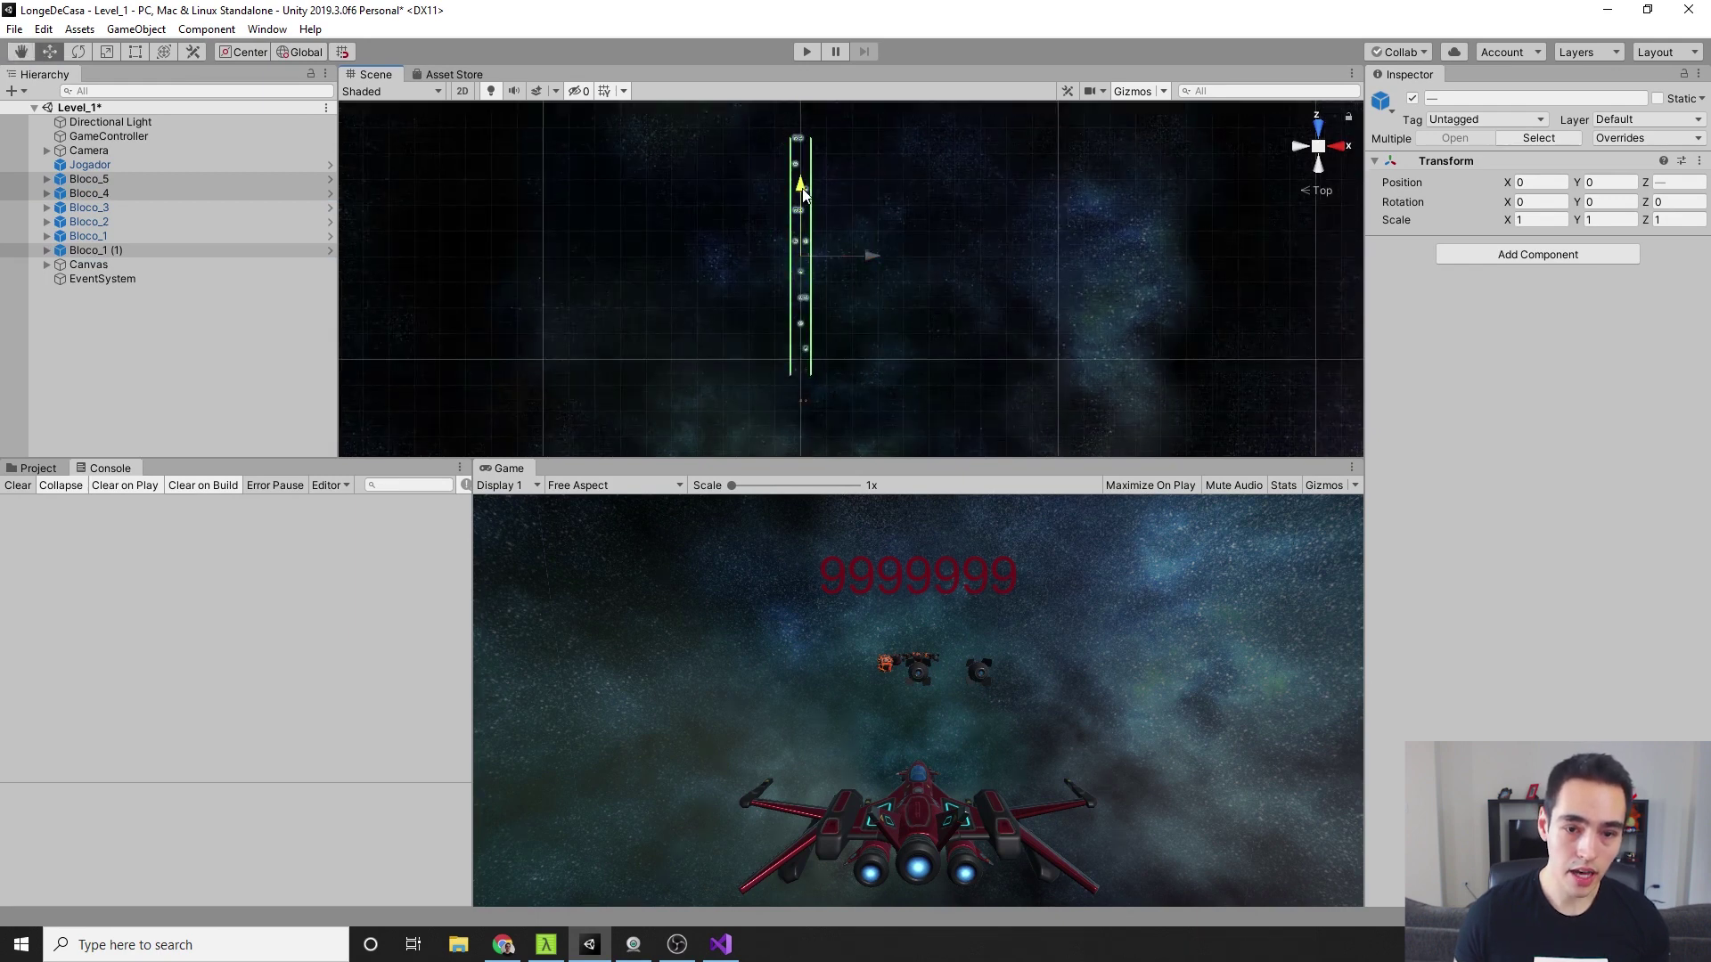
{"action": "scroll", "coordinate": [773, 274], "scroll_direction": "up", "scroll_amount": 2}
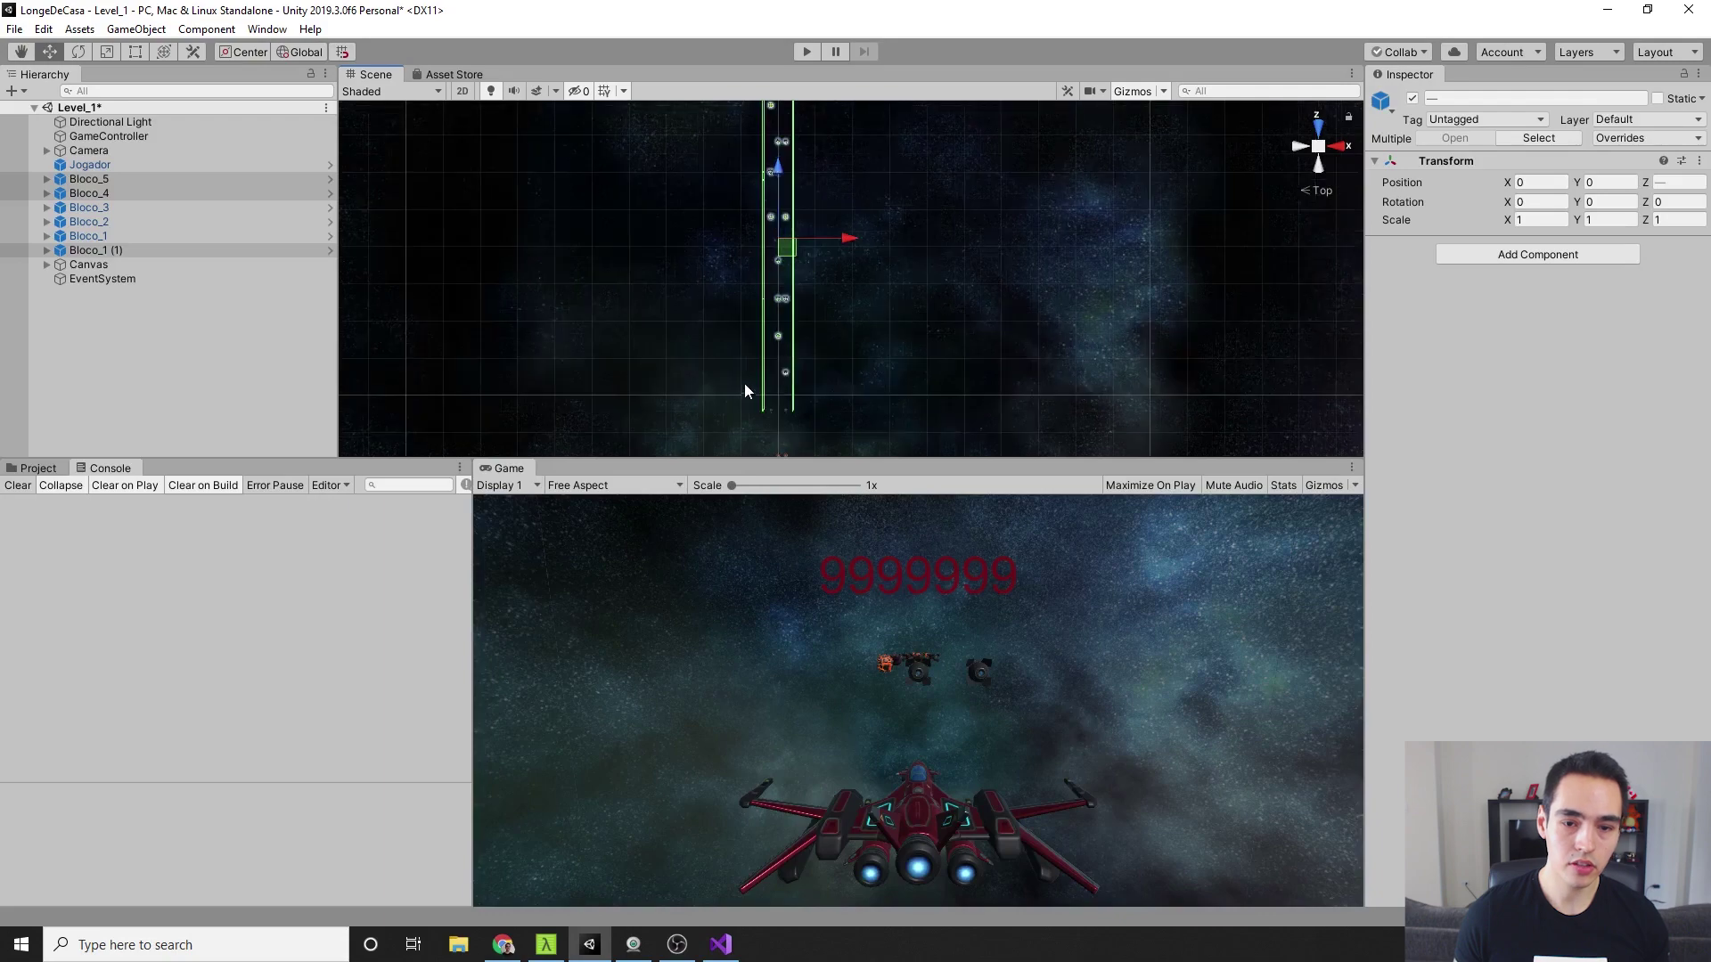
{"action": "middle_click_drag", "start_coordinate": [745, 382], "coordinate": [771, 173]}
Frame the Bloco blocks, individually and together, to check each one's Z position
{"action": "left_click", "coordinate": [89, 179]}
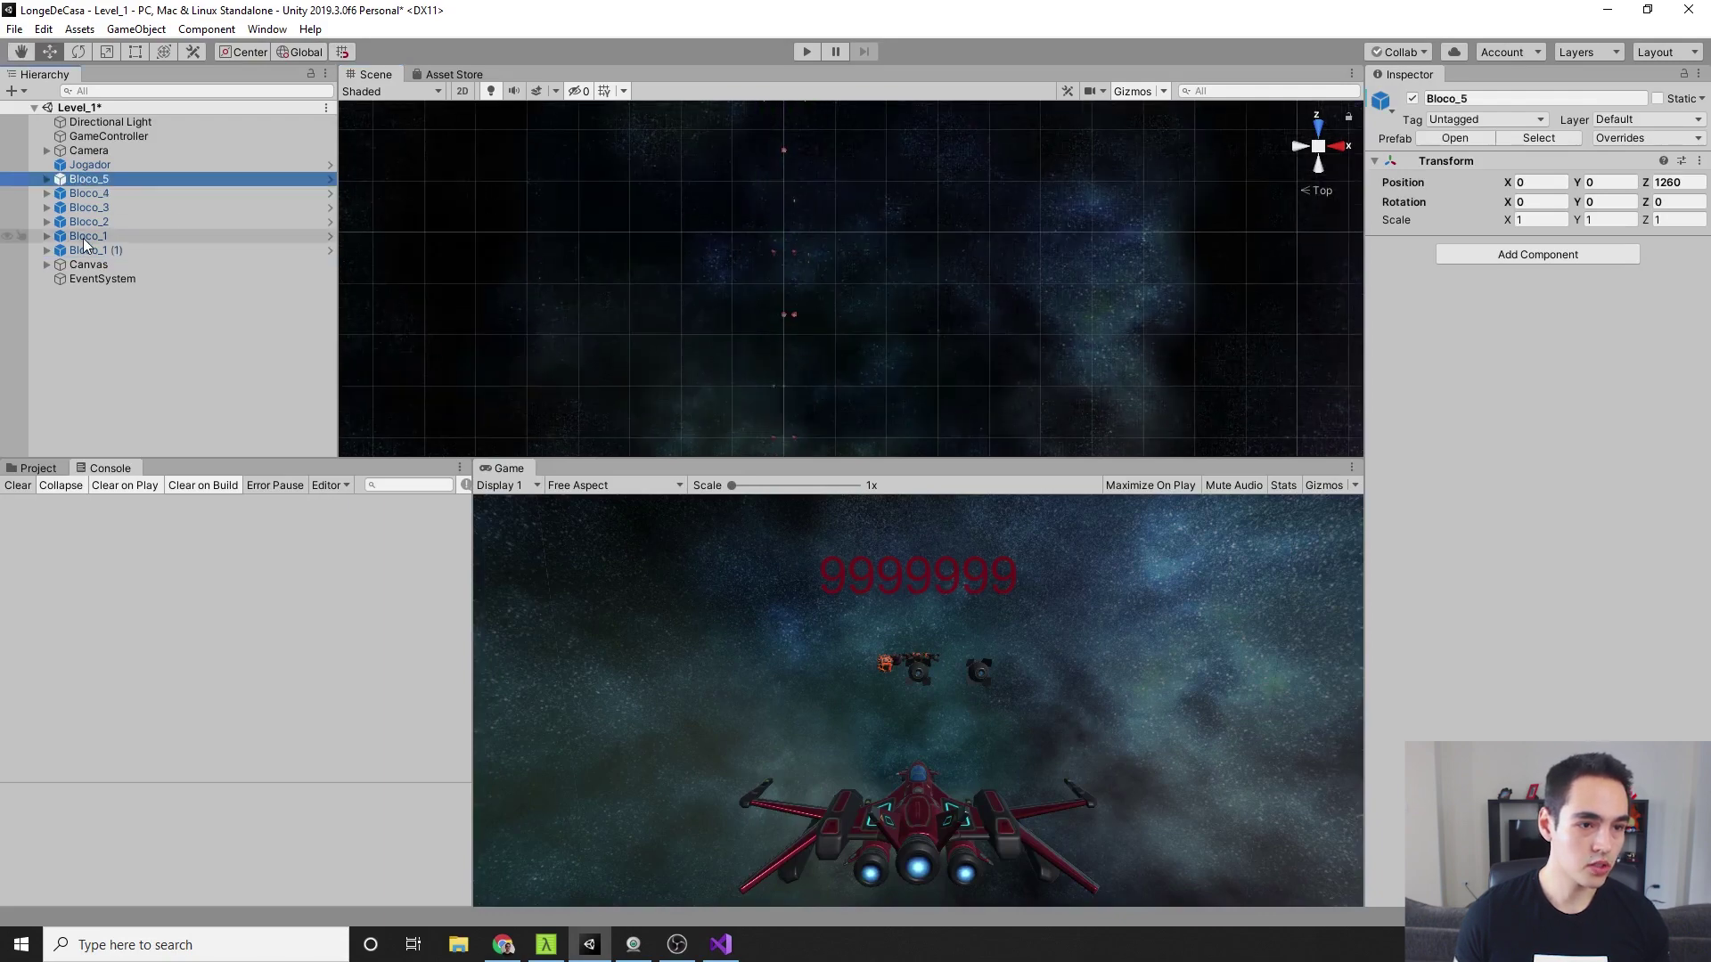
{"action": "left_click", "coordinate": [99, 250], "text": "shift"}
{"action": "key", "text": "f"}
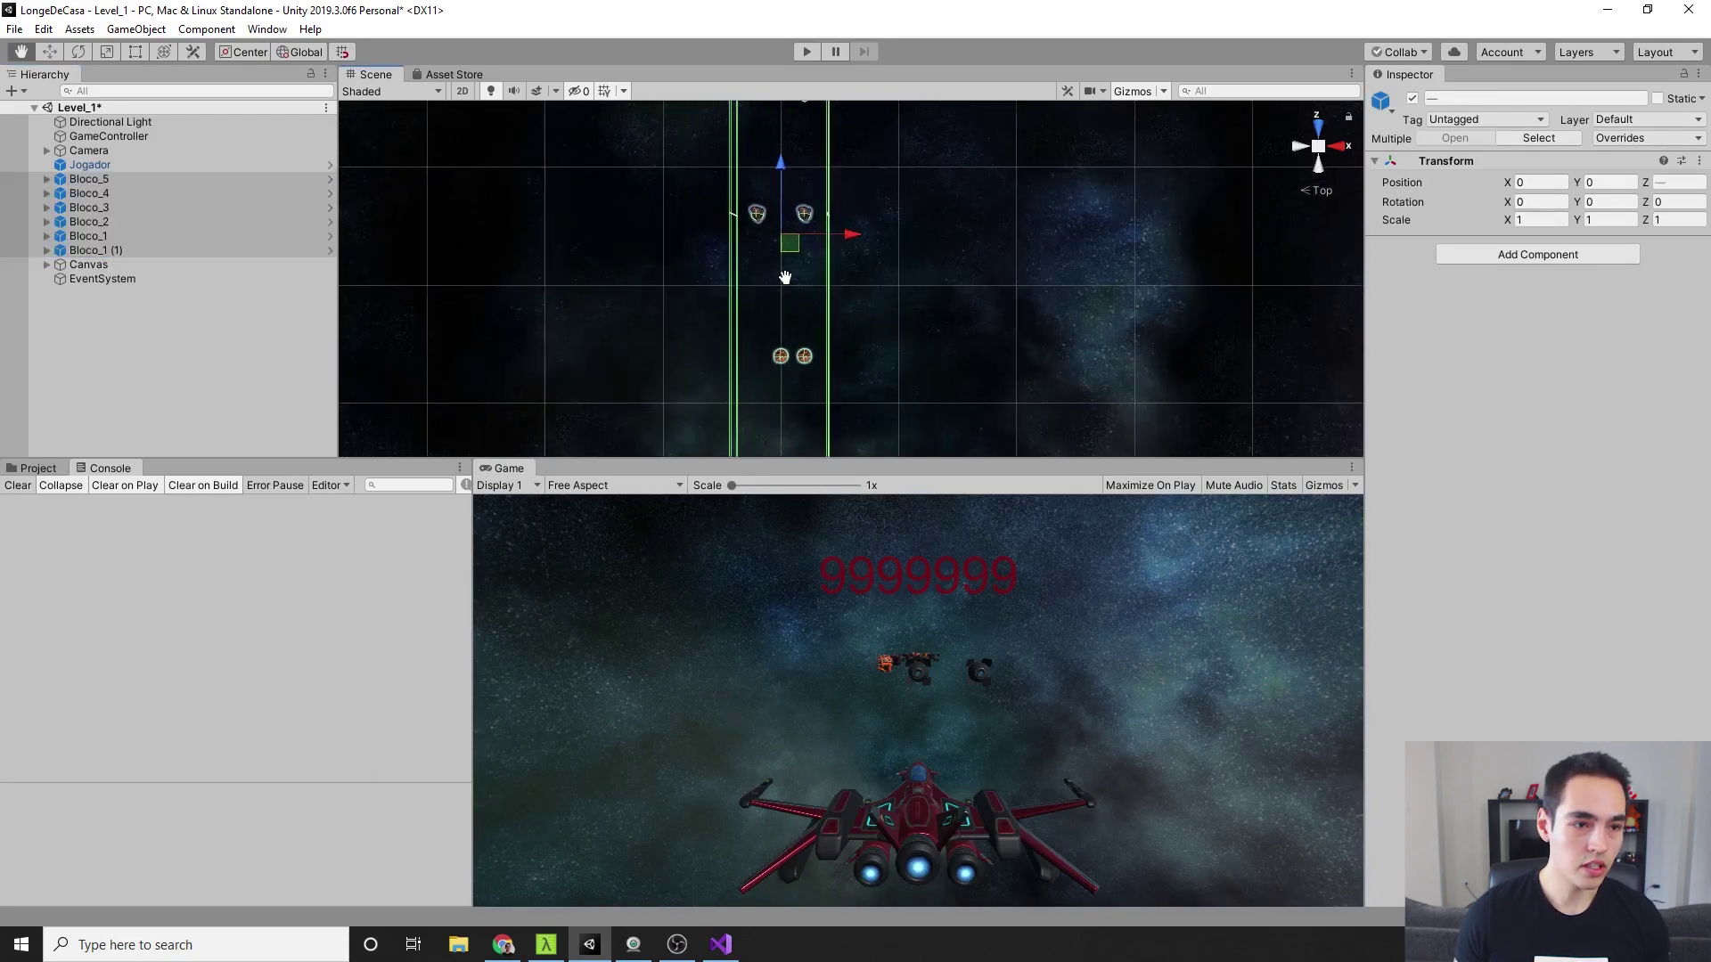
{"action": "left_click", "coordinate": [110, 208]}
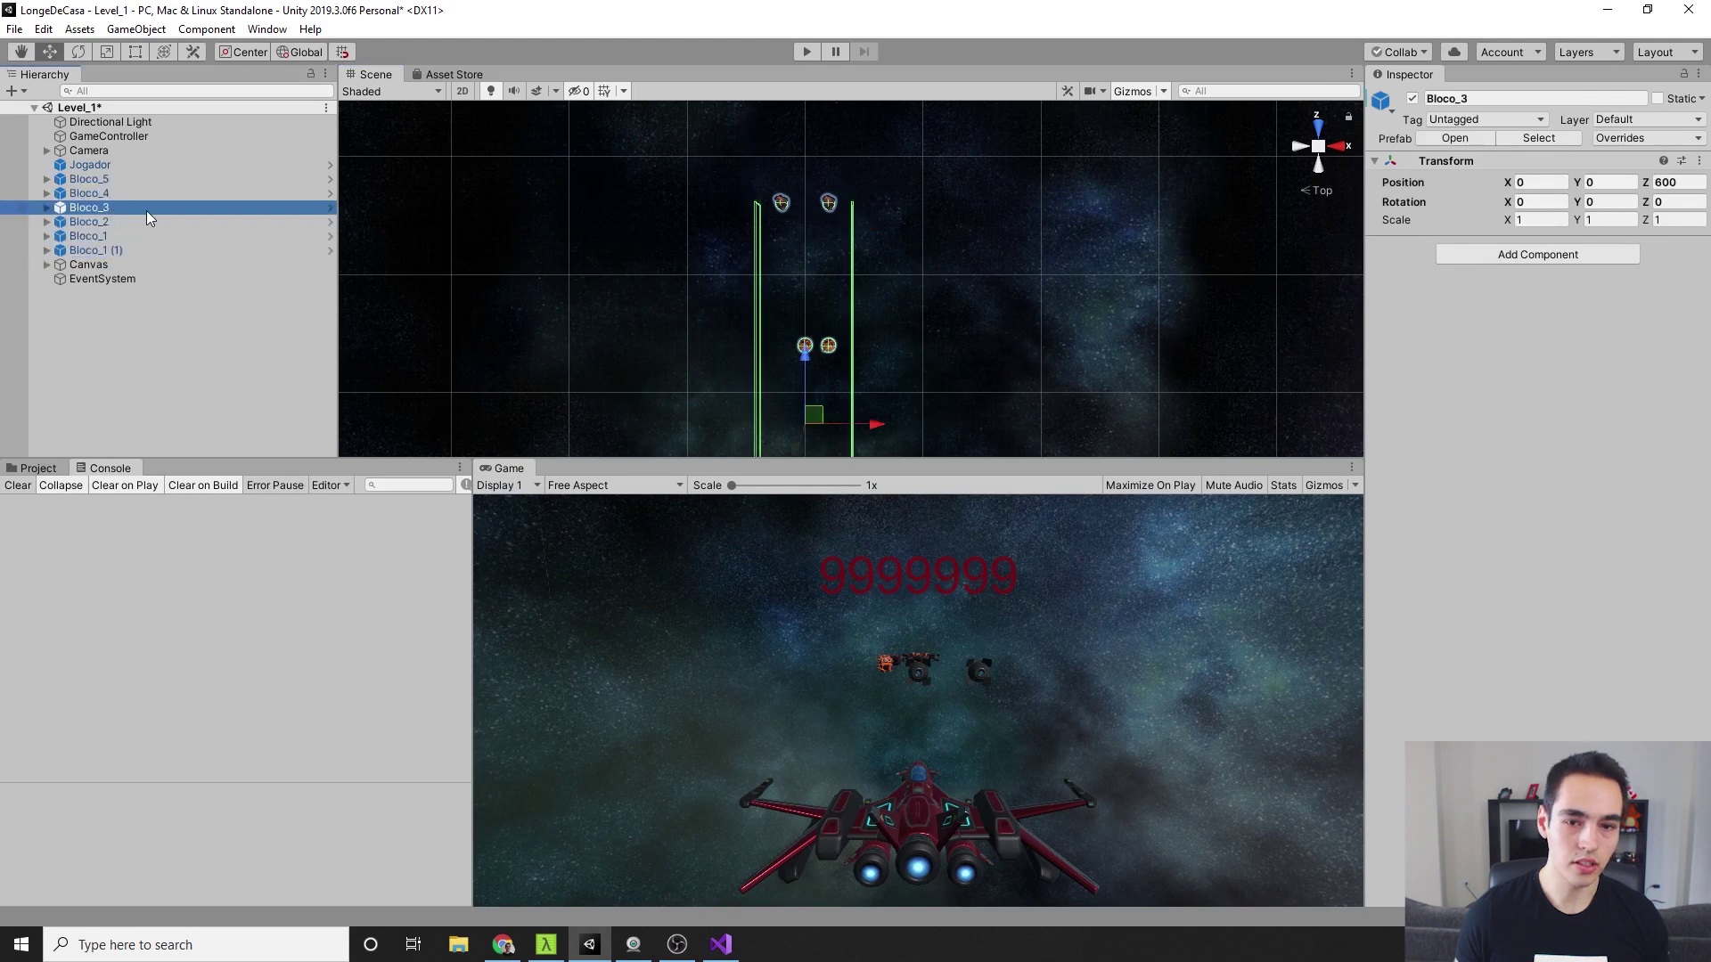
{"action": "key", "text": "f"}
{"action": "left_click", "coordinate": [115, 179]}
{"action": "left_click", "coordinate": [125, 250], "text": "shift"}
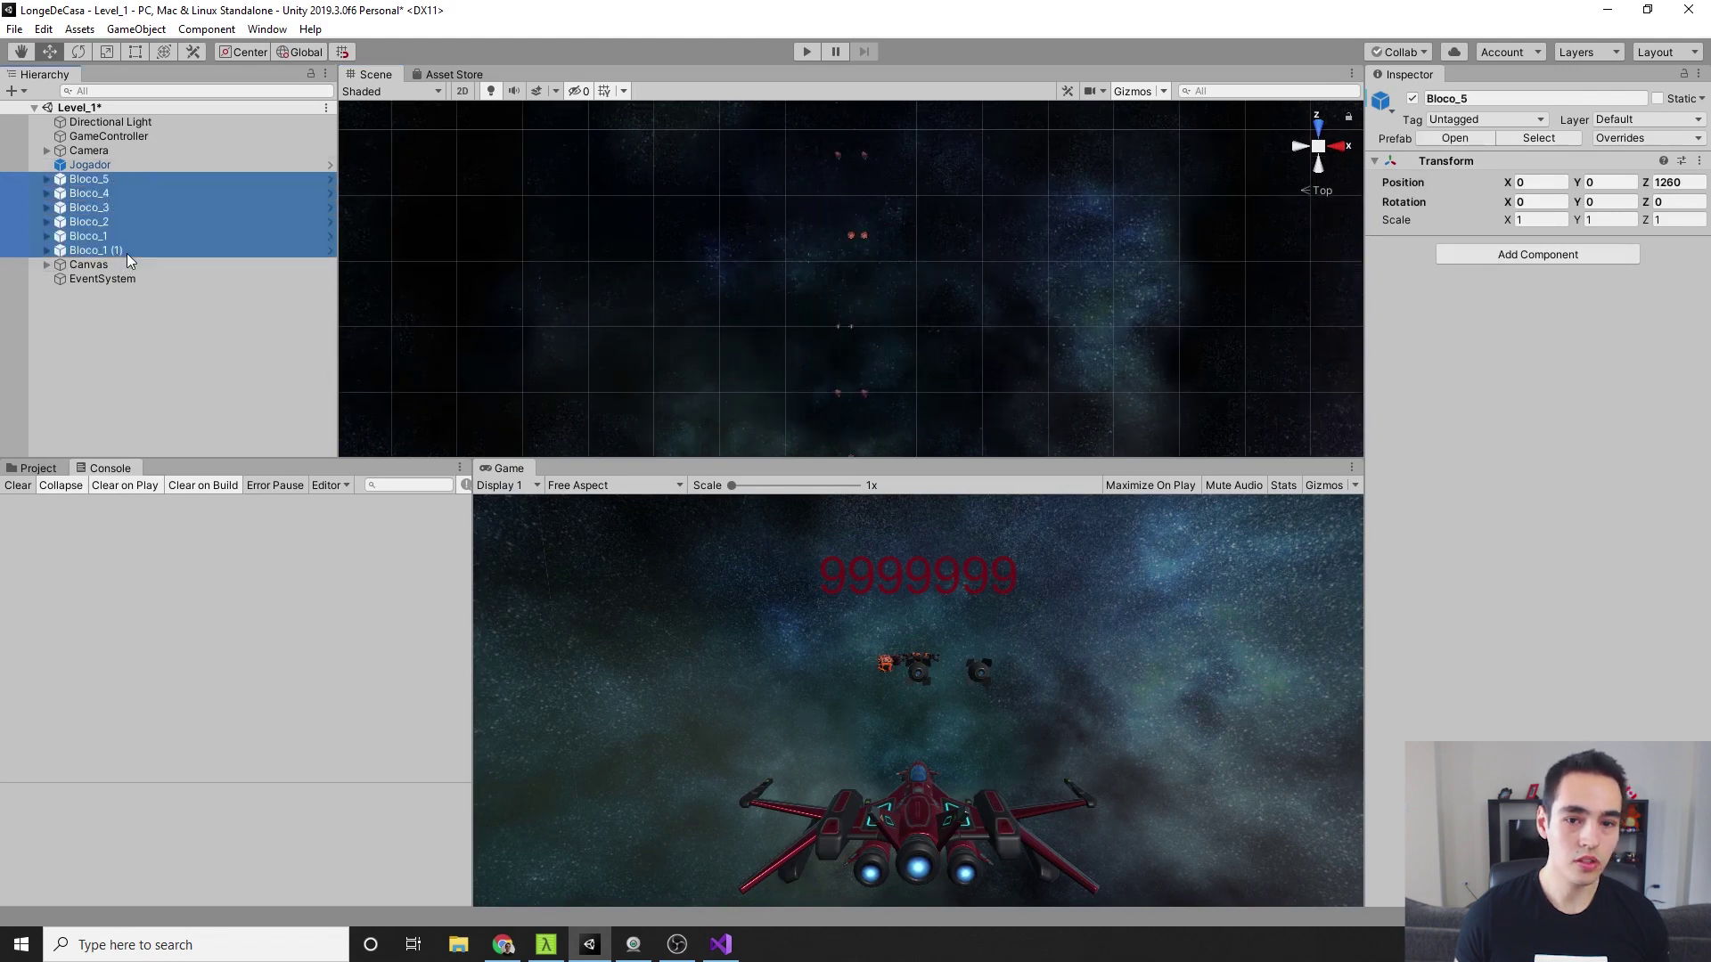
{"action": "key", "text": "f"}
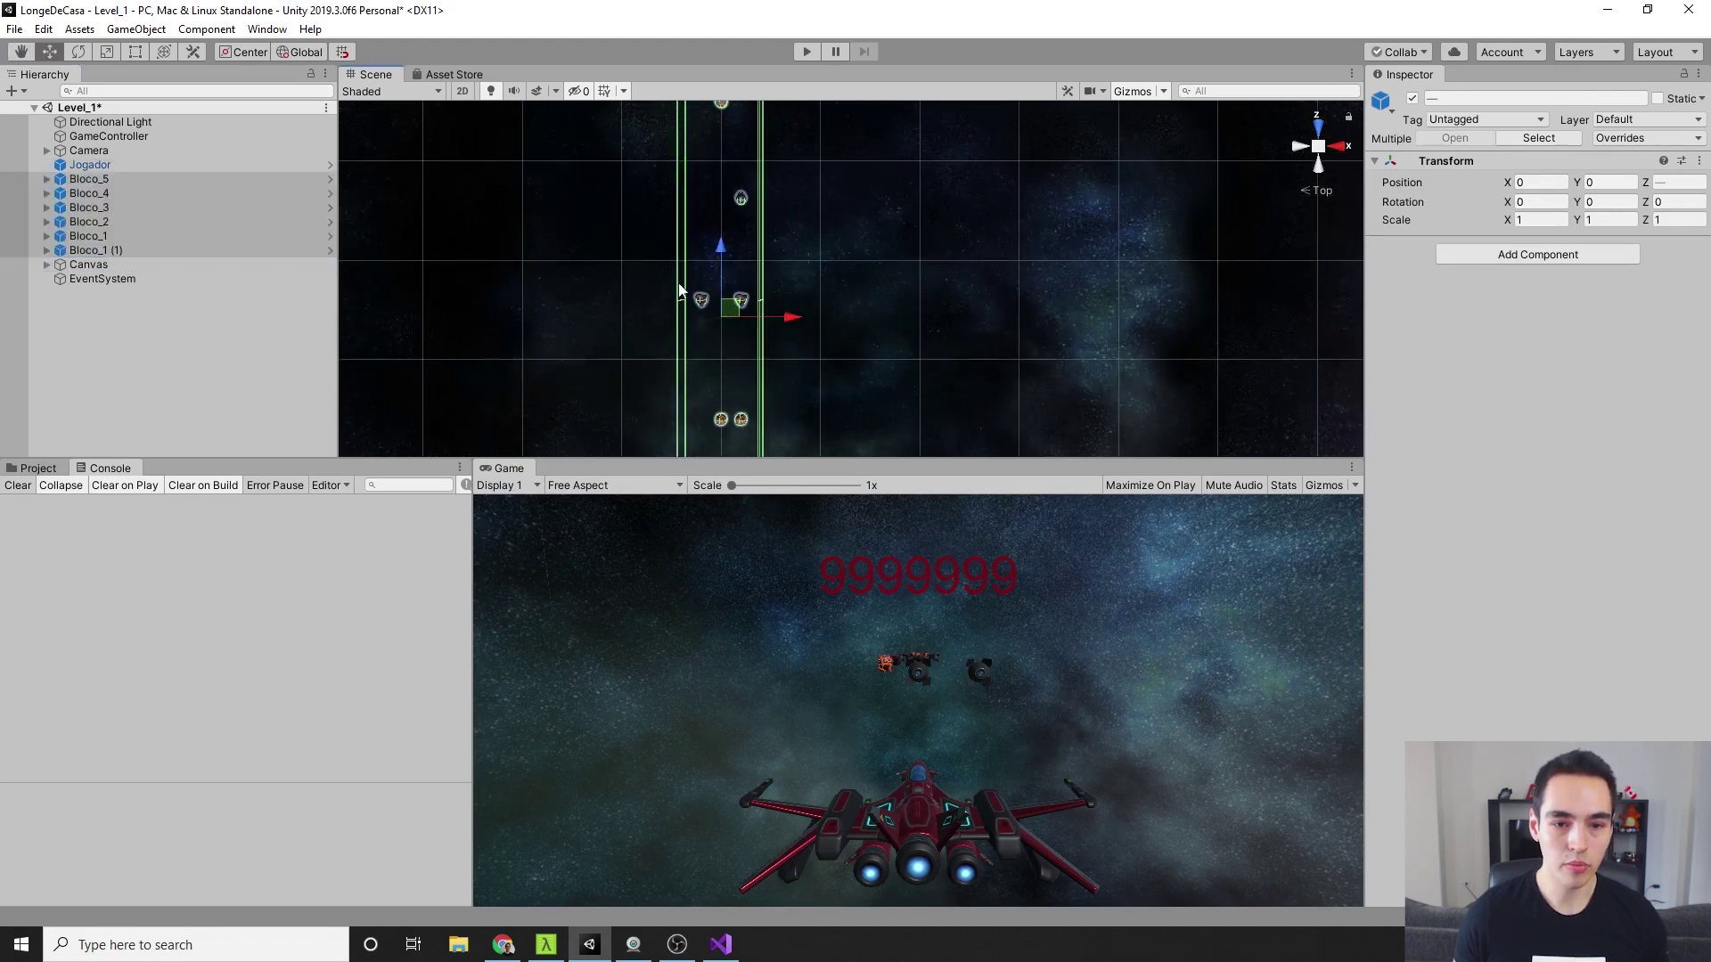
{"action": "left_click", "coordinate": [116, 221]}
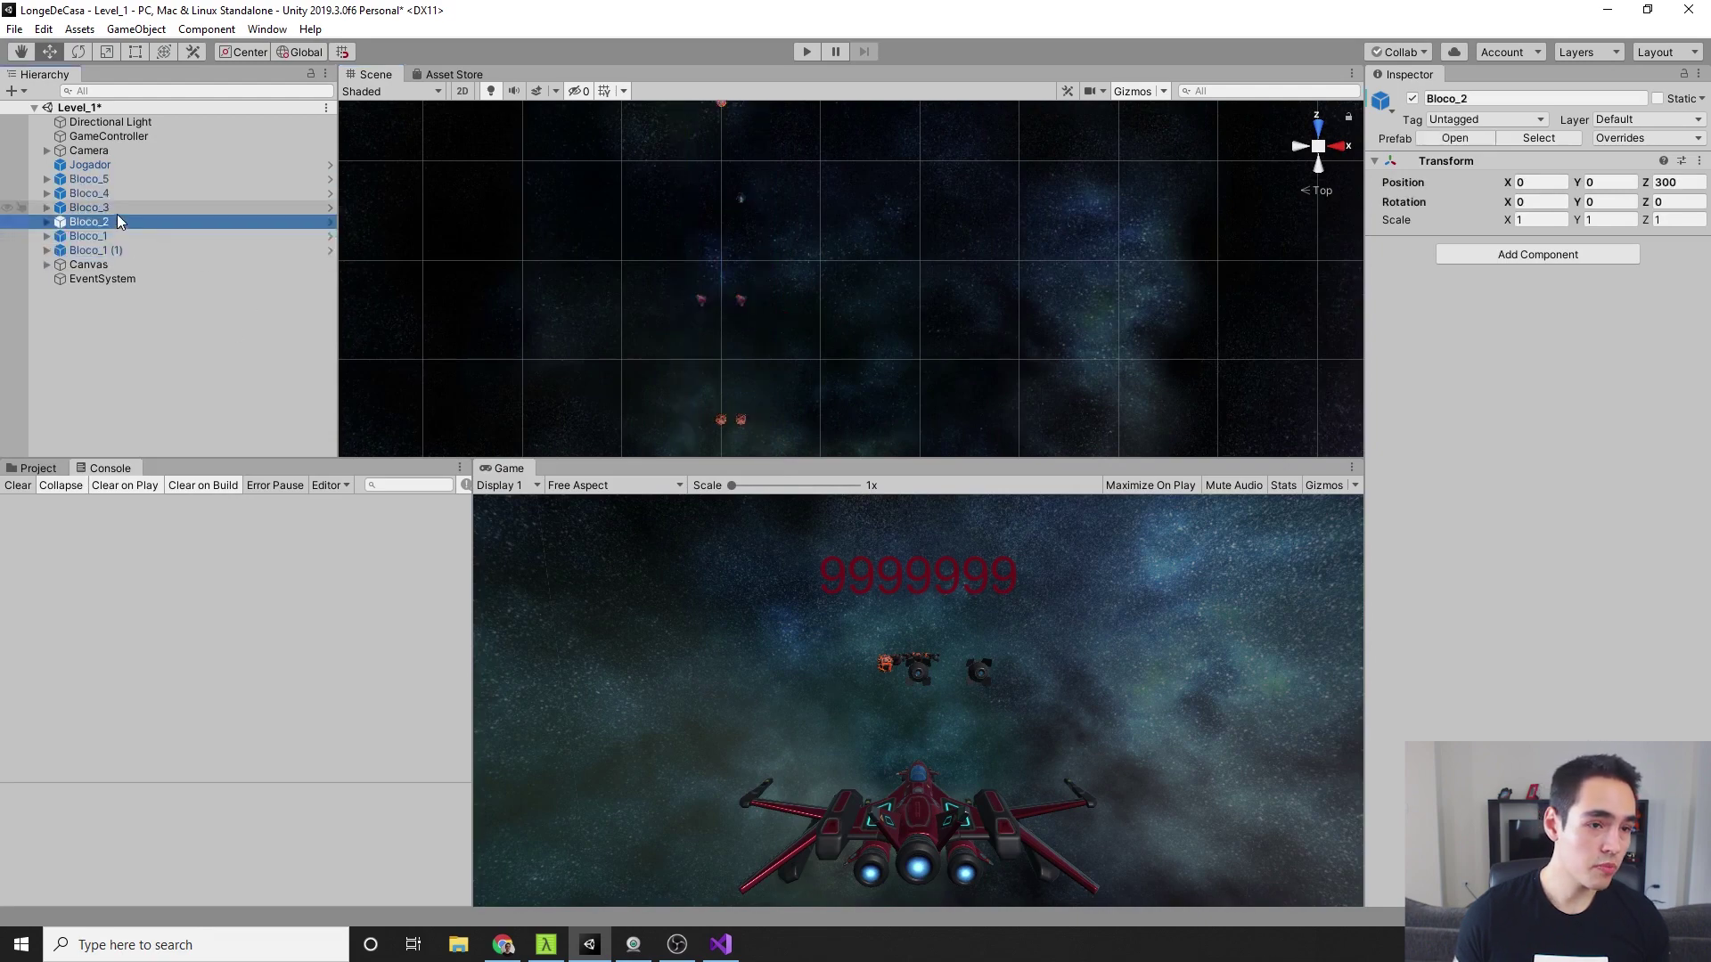
{"action": "left_click", "coordinate": [120, 235], "text": "ctrl"}
{"action": "key", "text": "f"}
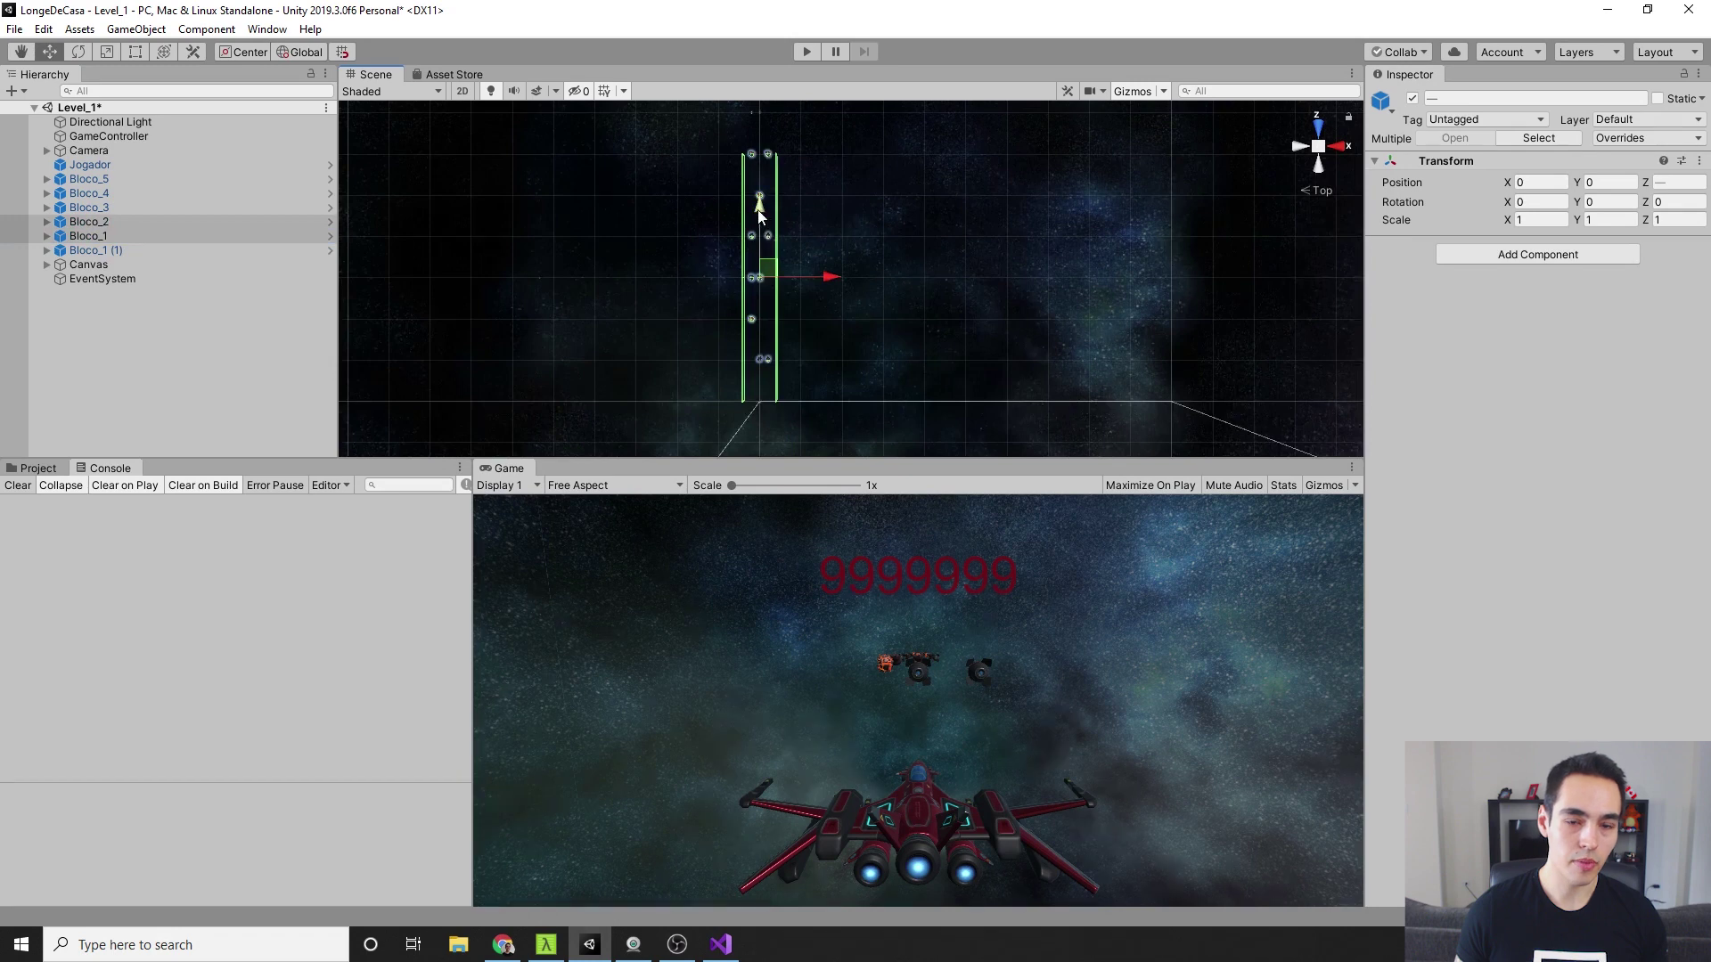
{"action": "left_click_drag", "start_coordinate": [758, 216], "coordinate": [759, 225]}
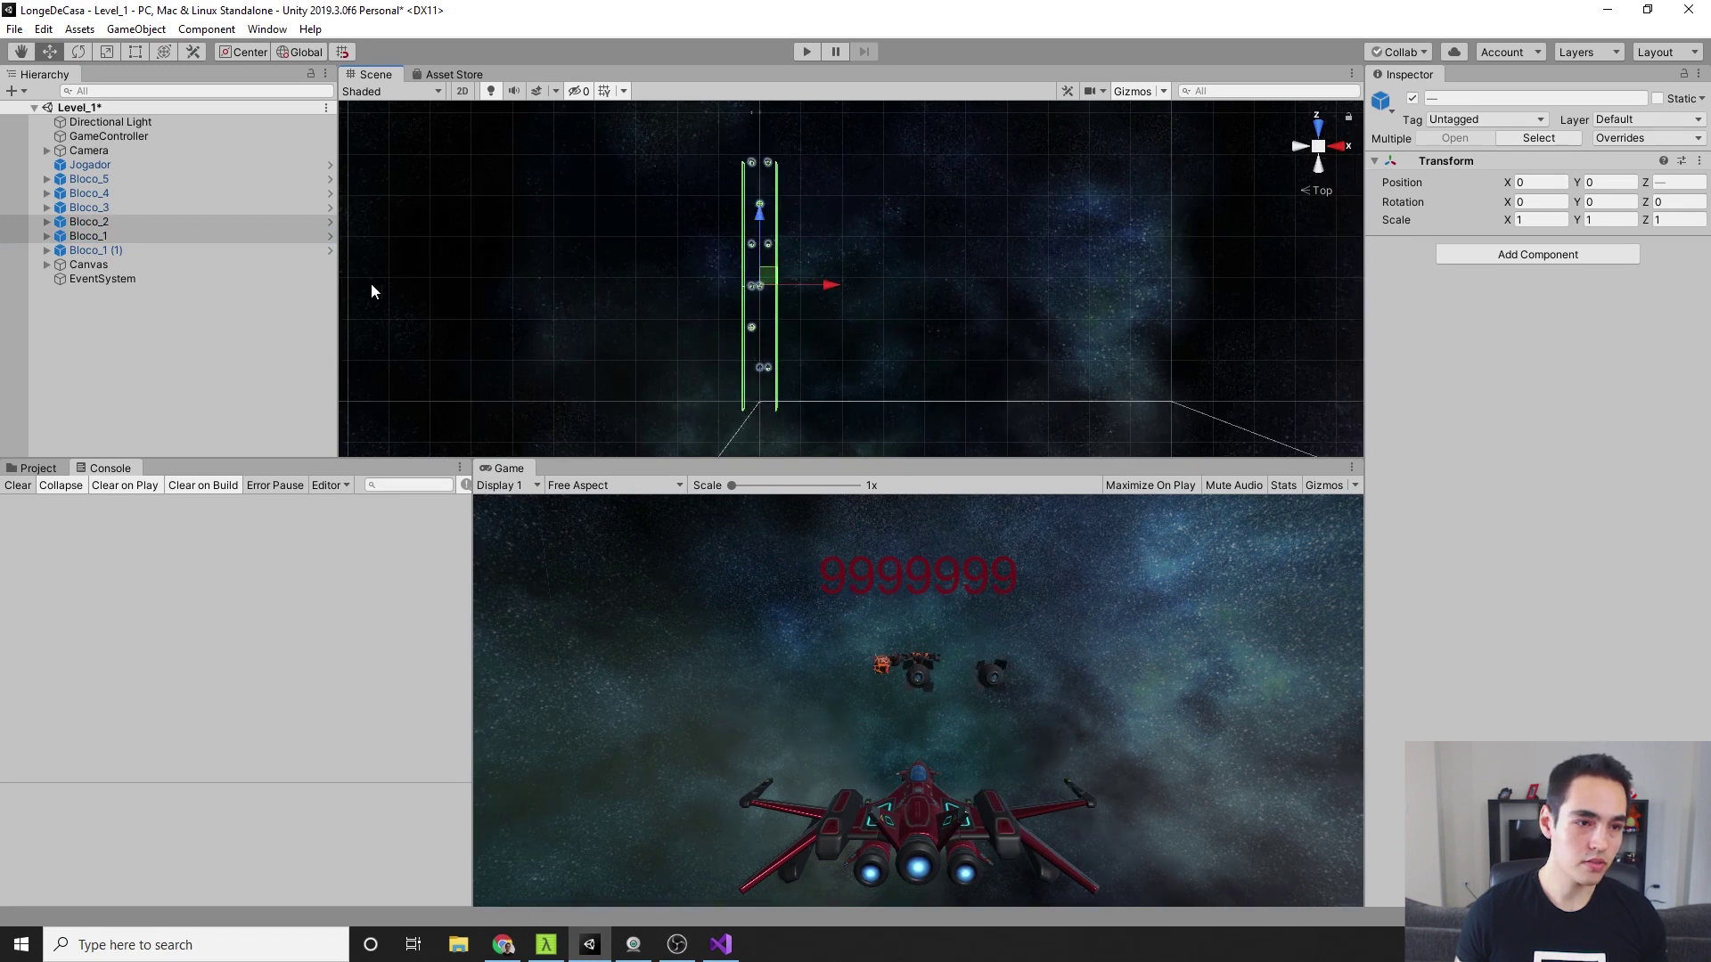
Move the Jogador ship back to Z -20, just behind the level blocks
{"action": "double_click", "coordinate": [107, 167]}
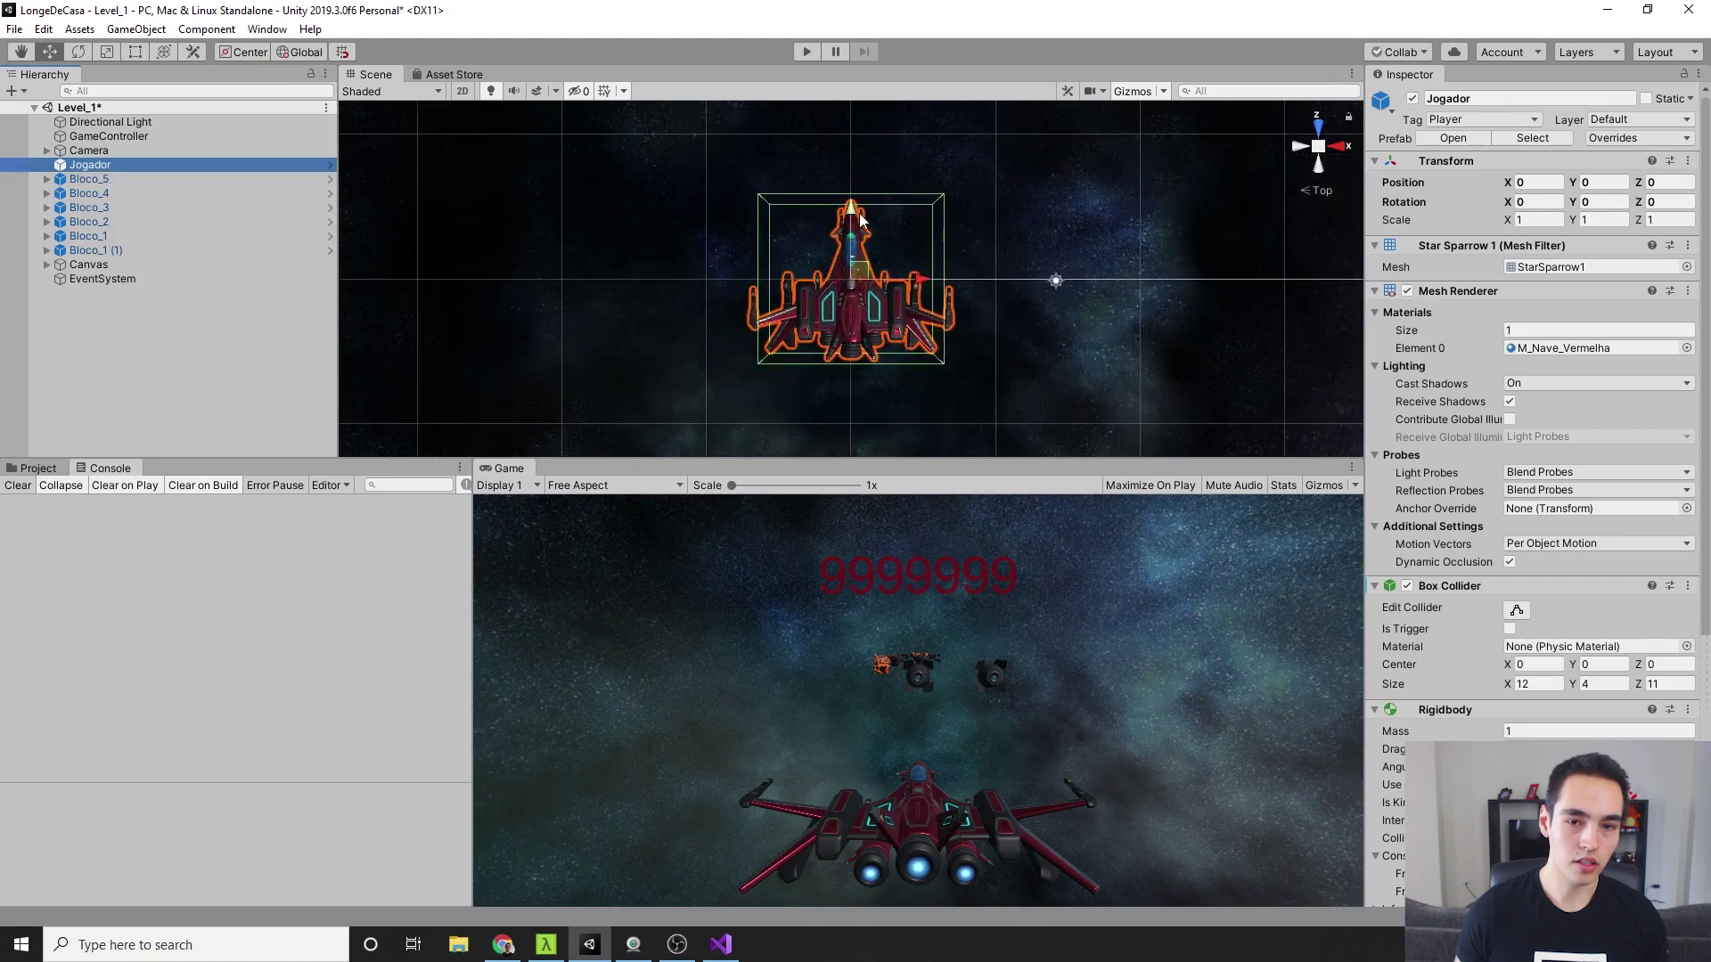
{"action": "scroll", "coordinate": [852, 228], "scroll_direction": "down", "scroll_amount": 3}
{"action": "scroll", "coordinate": [855, 239], "scroll_direction": "down", "scroll_amount": 2}
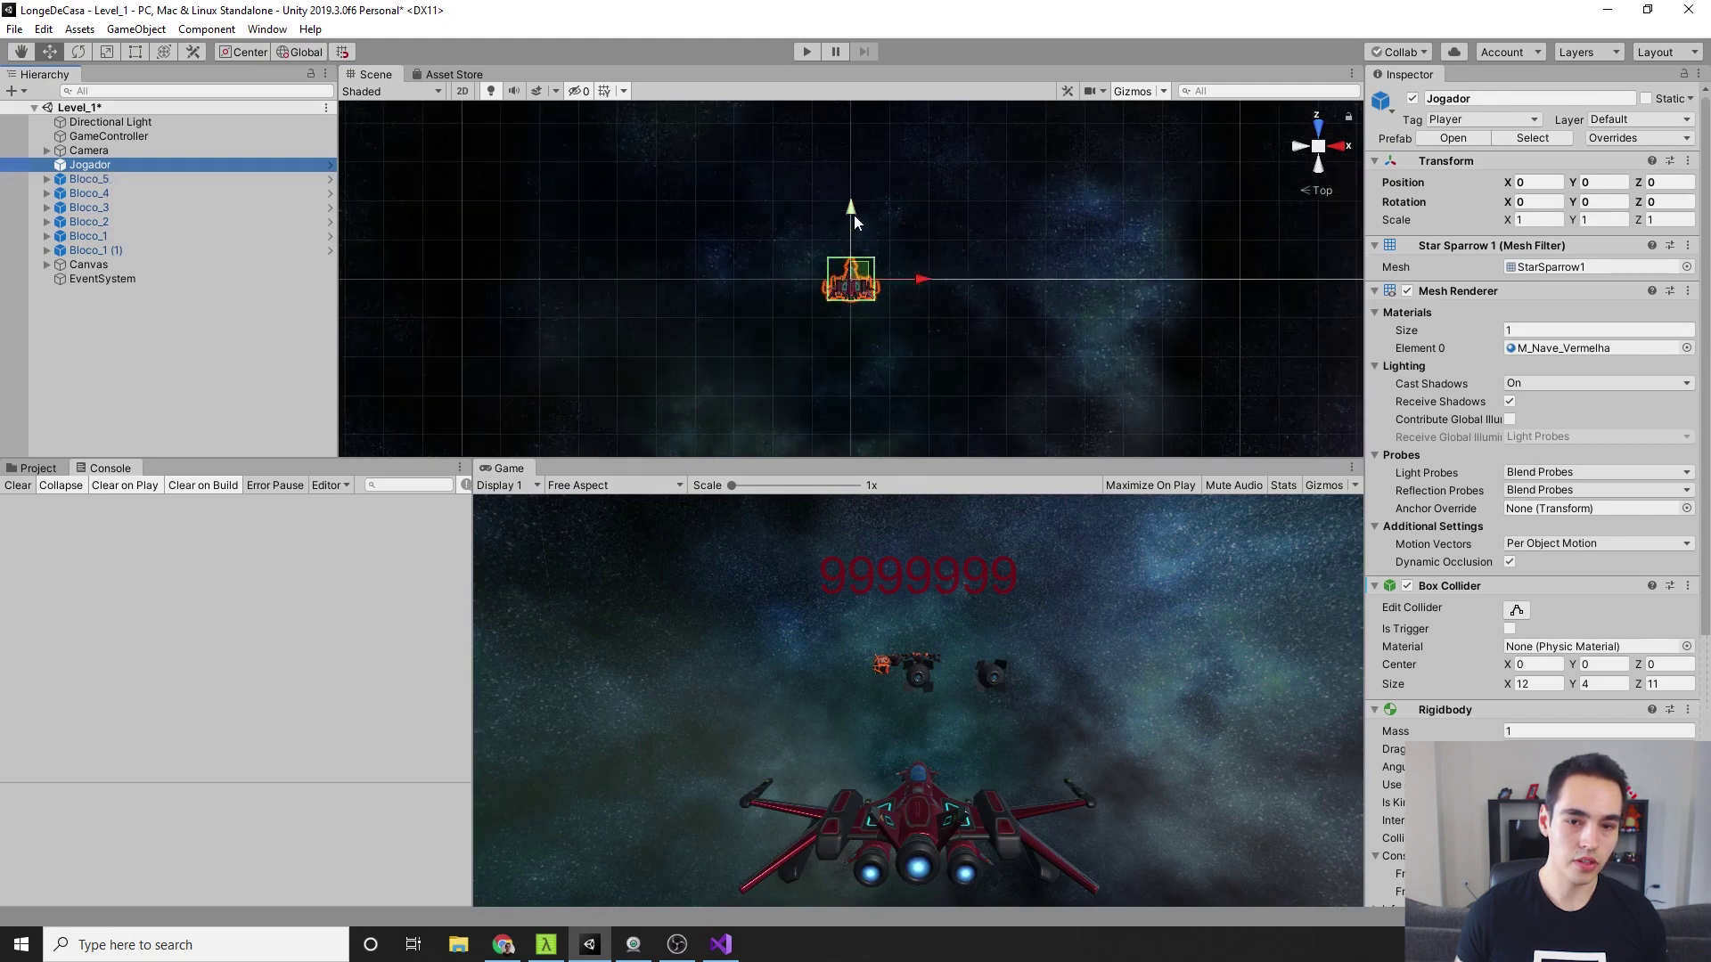
{"action": "left_click_drag", "start_coordinate": [853, 216], "coordinate": [853, 294]}
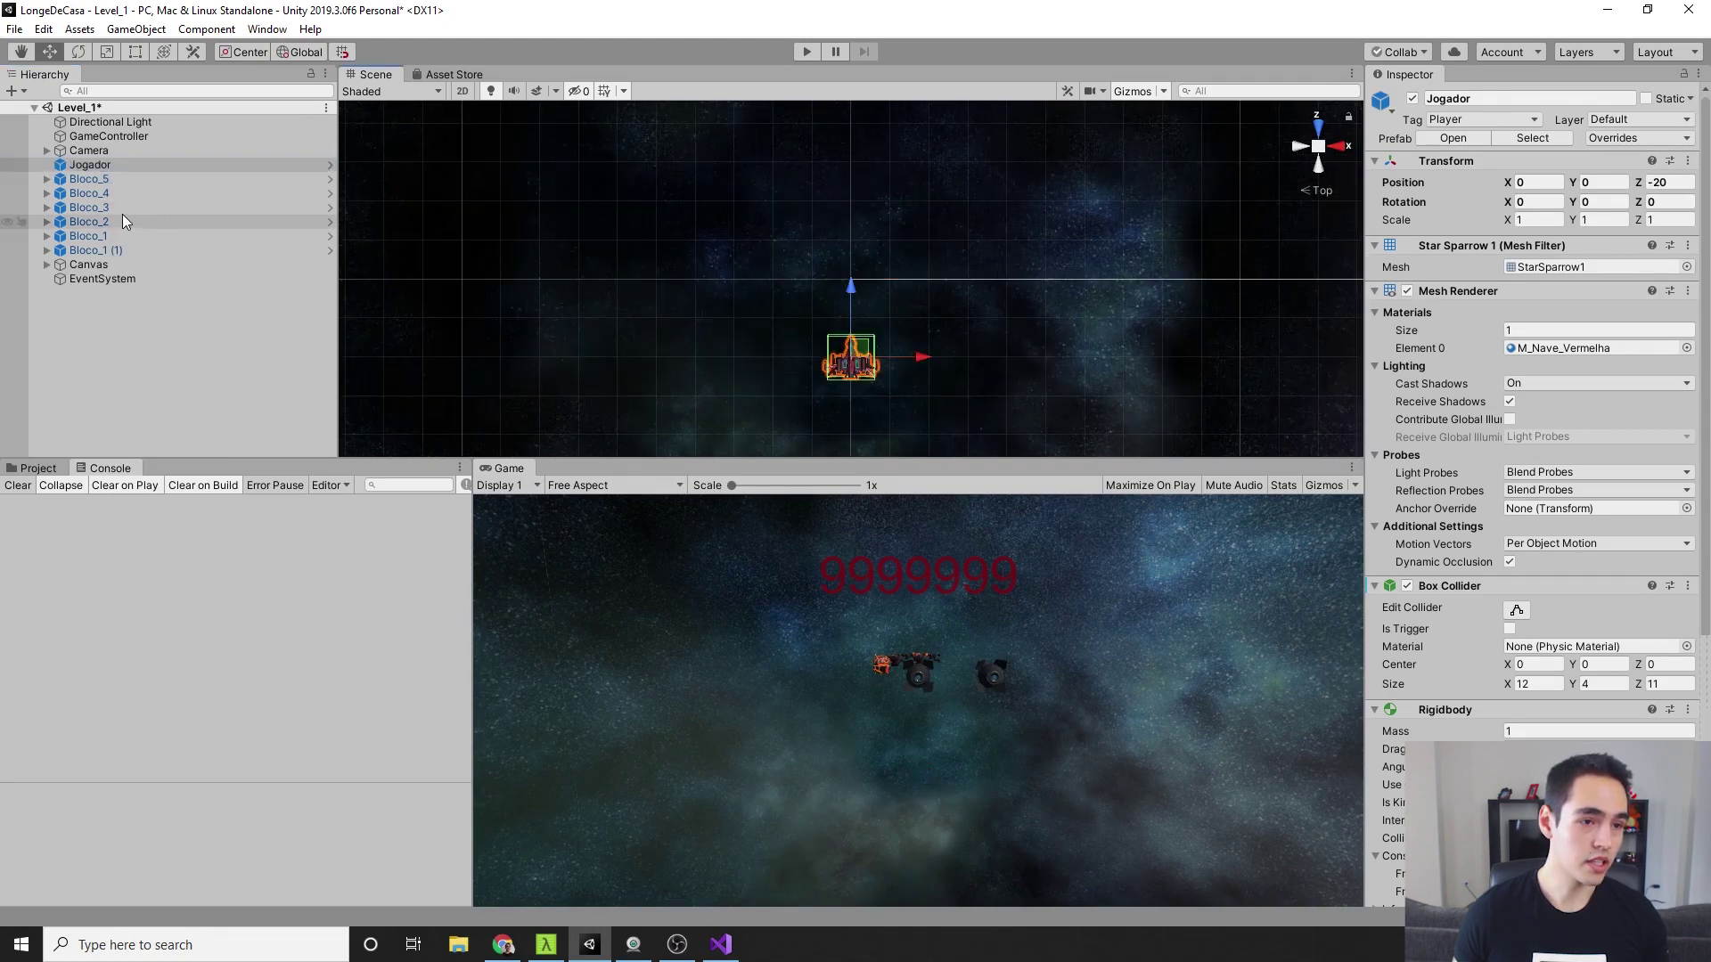
{"action": "double_click", "coordinate": [123, 210]}
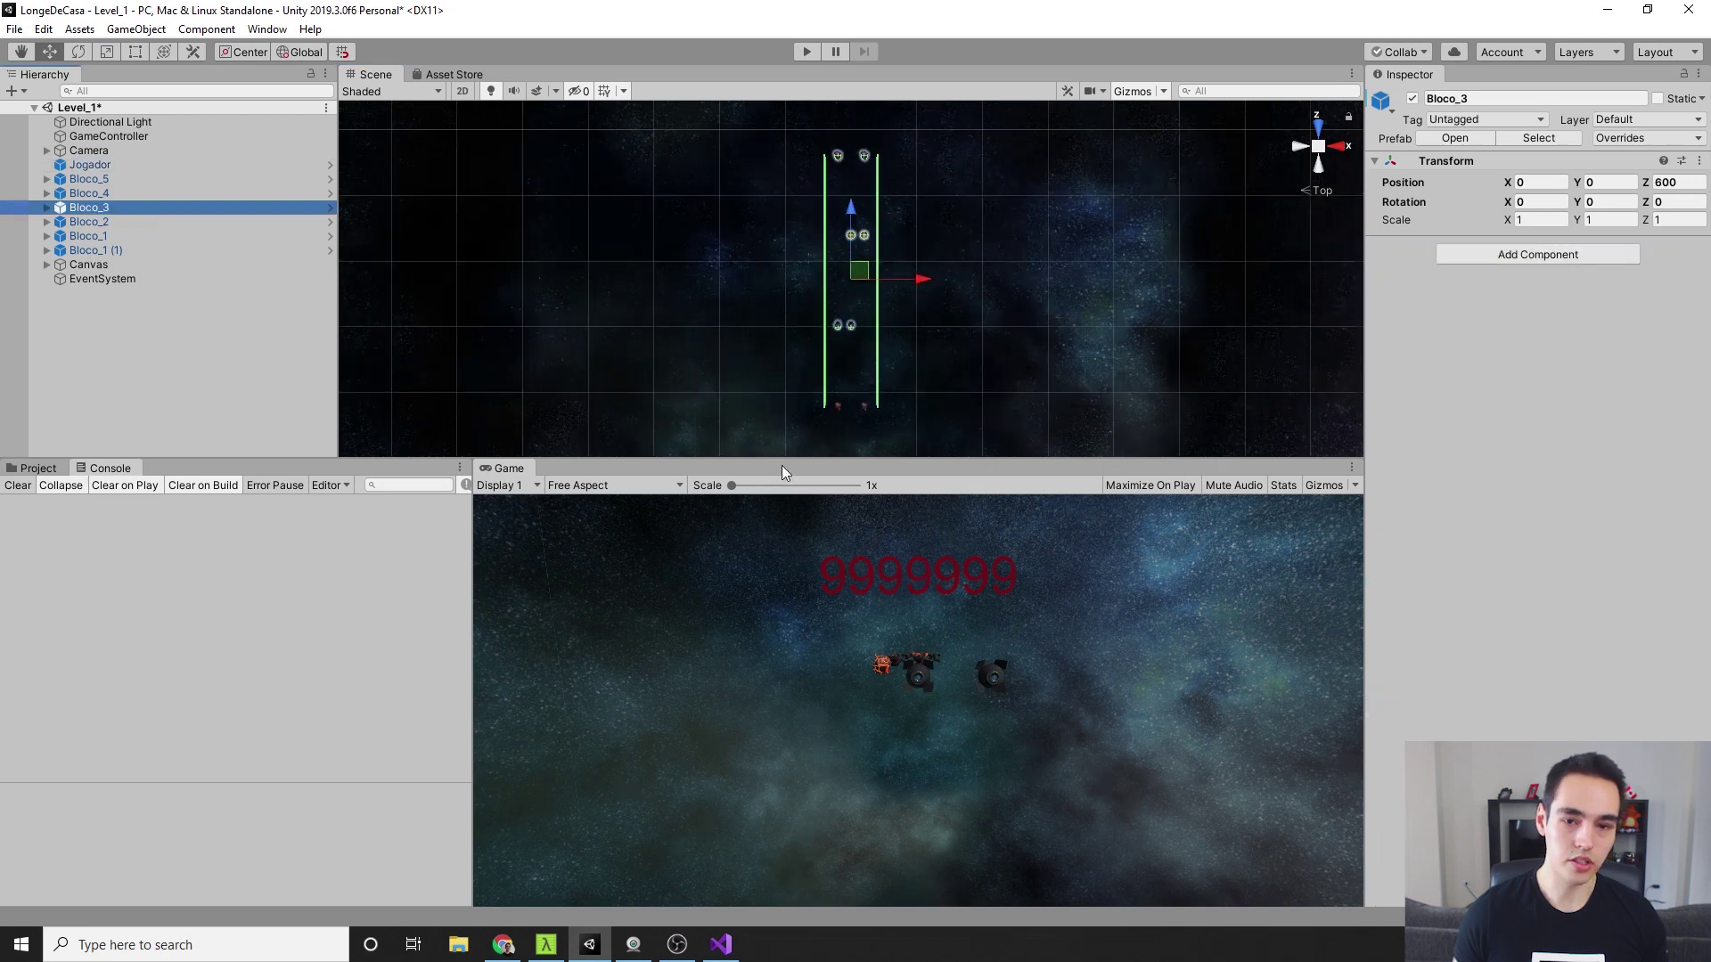
Select all six Bloco blocks and pan across the lane to inspect their spacing
{"action": "left_click", "coordinate": [120, 182]}
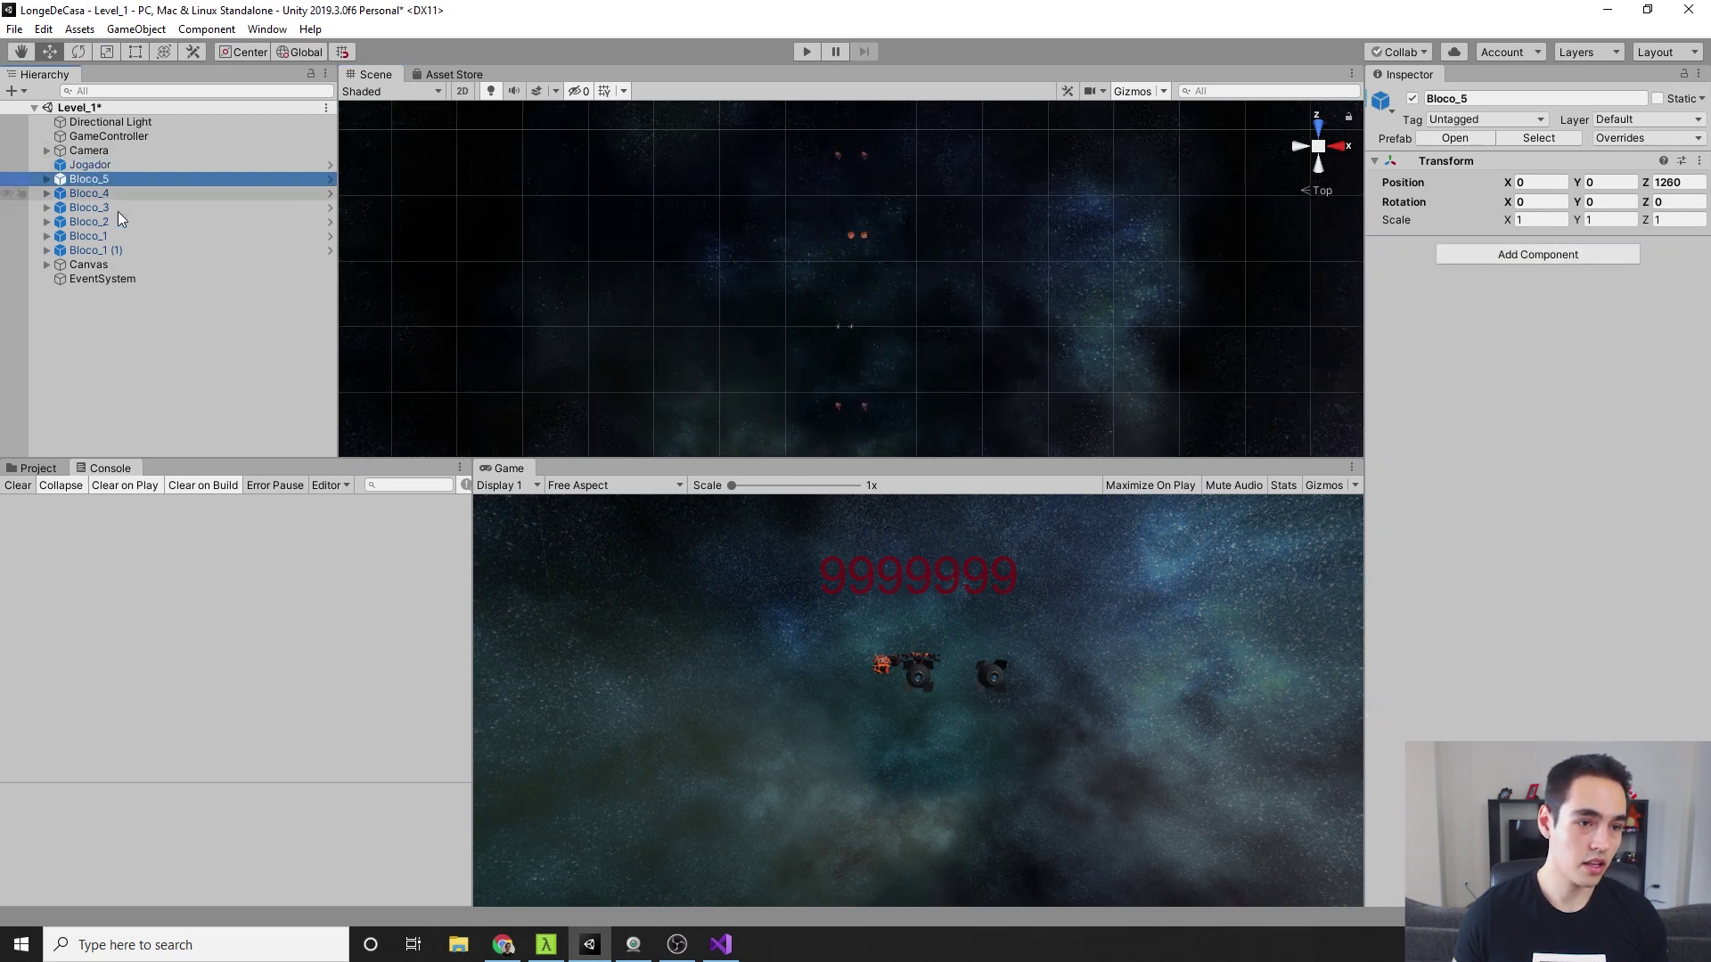
{"action": "left_click", "coordinate": [123, 250], "text": "shift"}
{"action": "scroll", "coordinate": [966, 281], "scroll_direction": "up", "scroll_amount": 4}
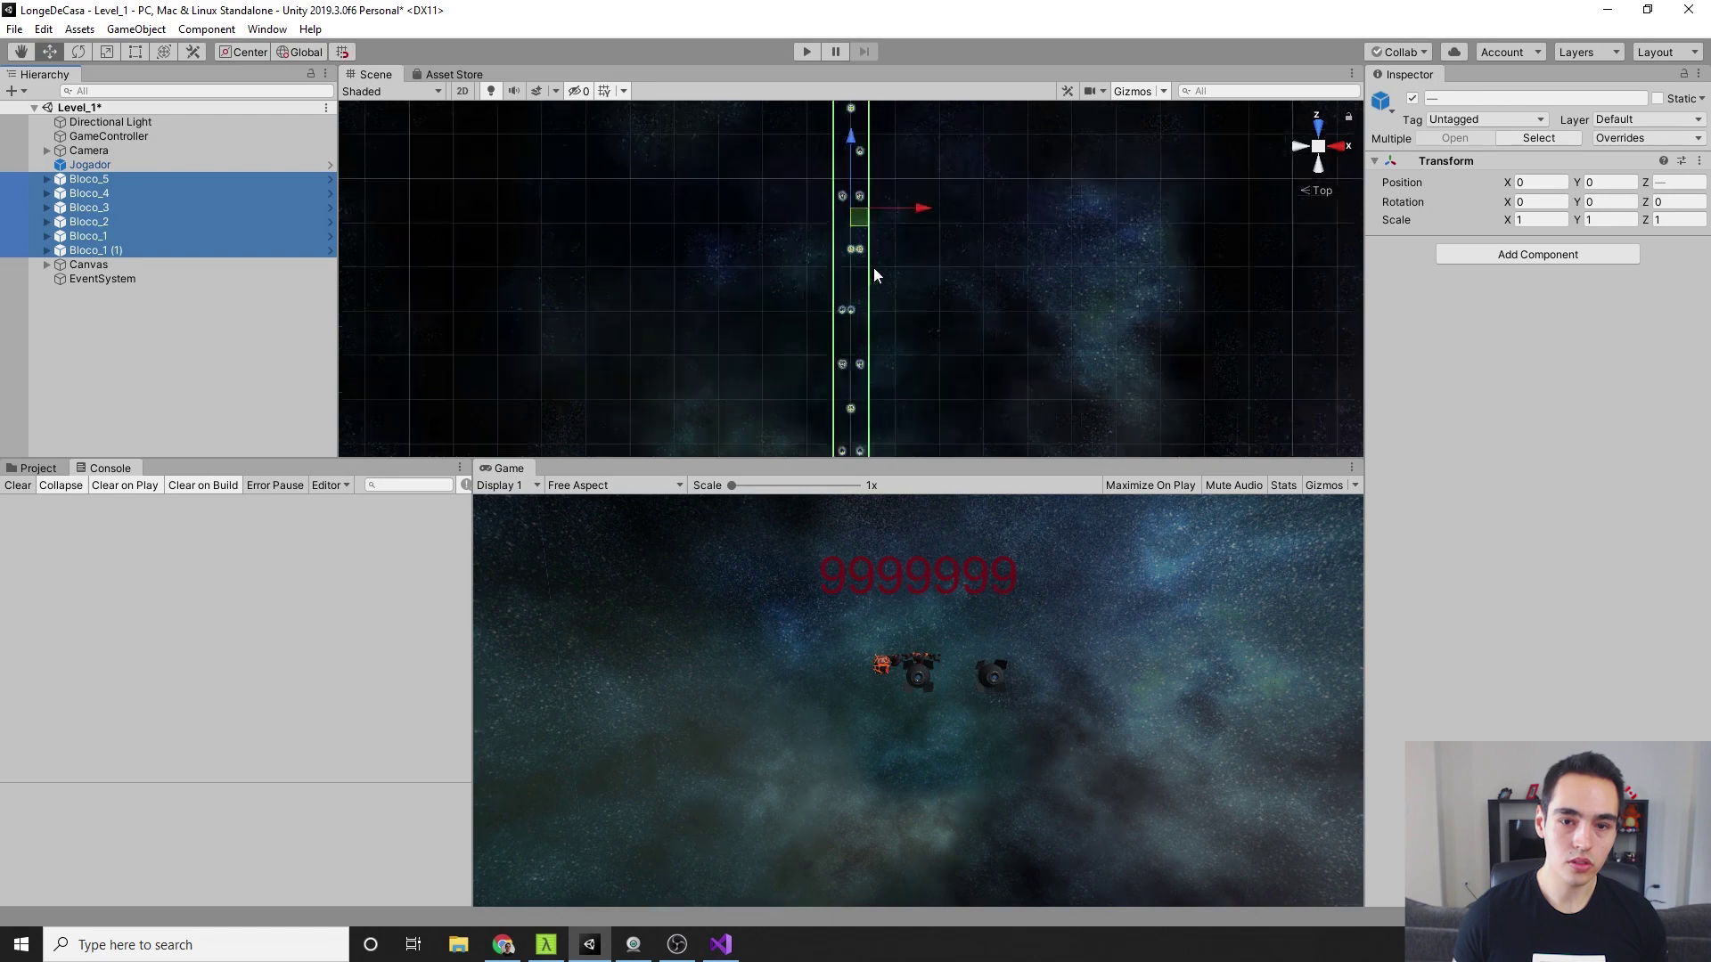
{"action": "mouse_move", "coordinate": [849, 262]}
{"action": "middle_mouse_down"}
{"action": "mouse_move", "coordinate": [782, 592]}
{"action": "mouse_move", "coordinate": [802, 128]}
{"action": "mouse_move", "coordinate": [813, 286]}
{"action": "middle_mouse_up"}
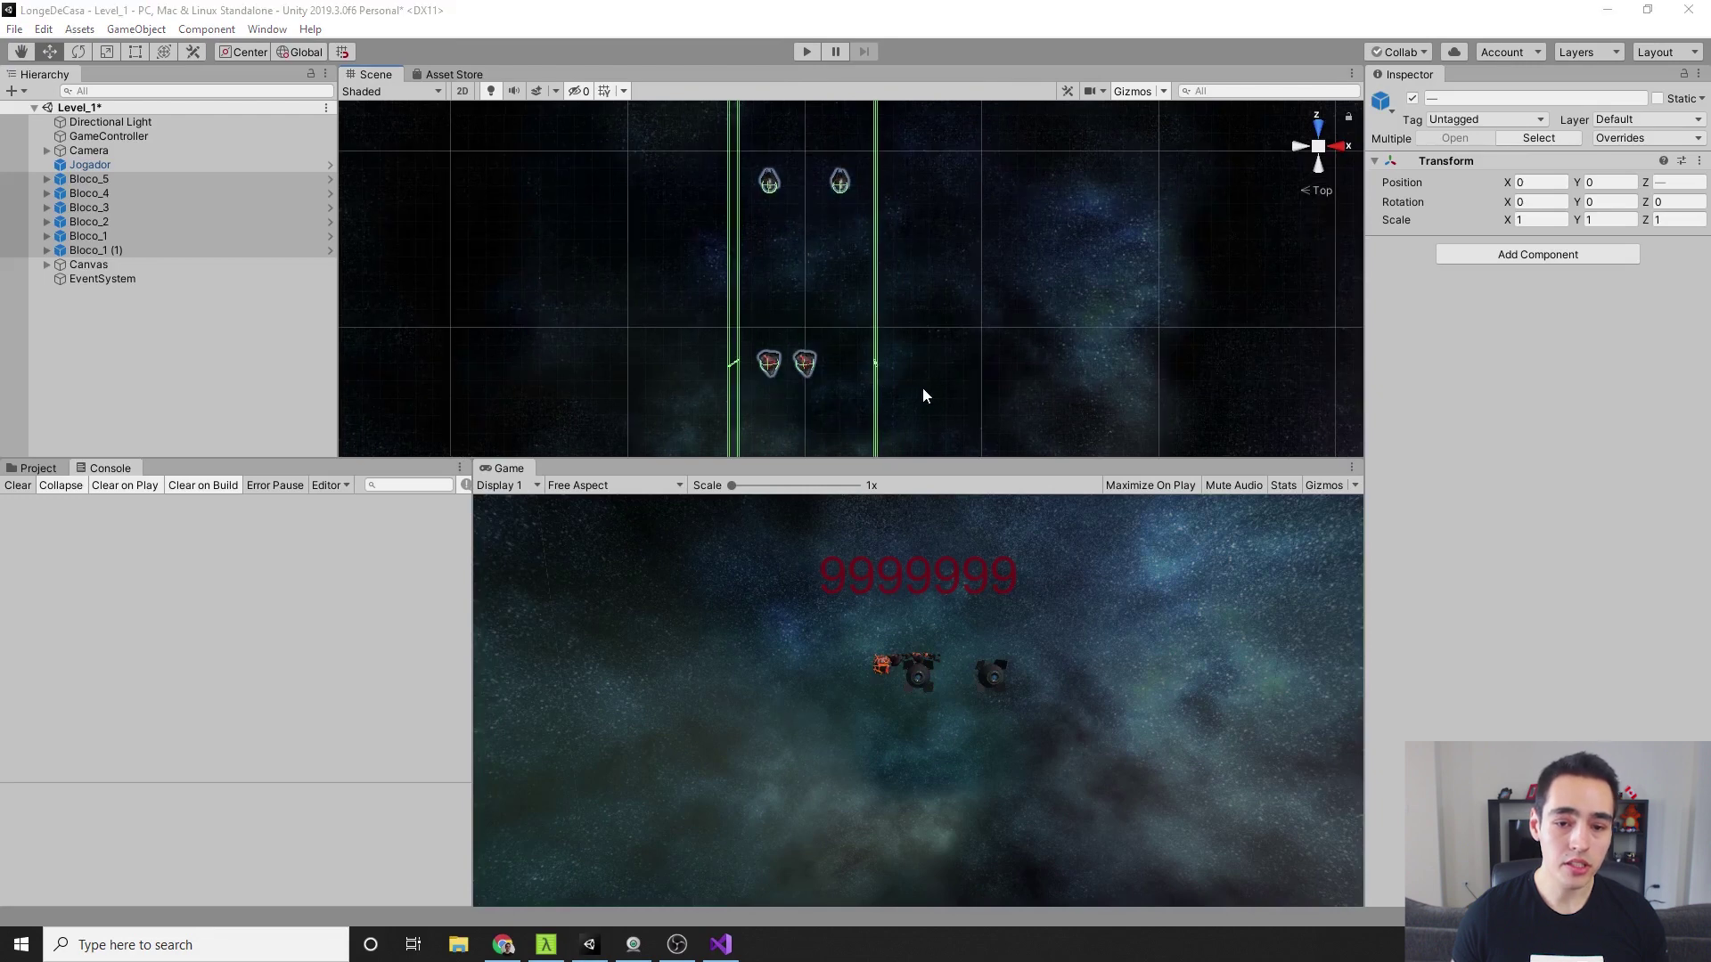
{"action": "mouse_move", "coordinate": [922, 396]}
{"action": "middle_mouse_down"}
{"action": "mouse_move", "coordinate": [829, 254]}
{"action": "mouse_move", "coordinate": [880, 268]}
{"action": "middle_mouse_up"}
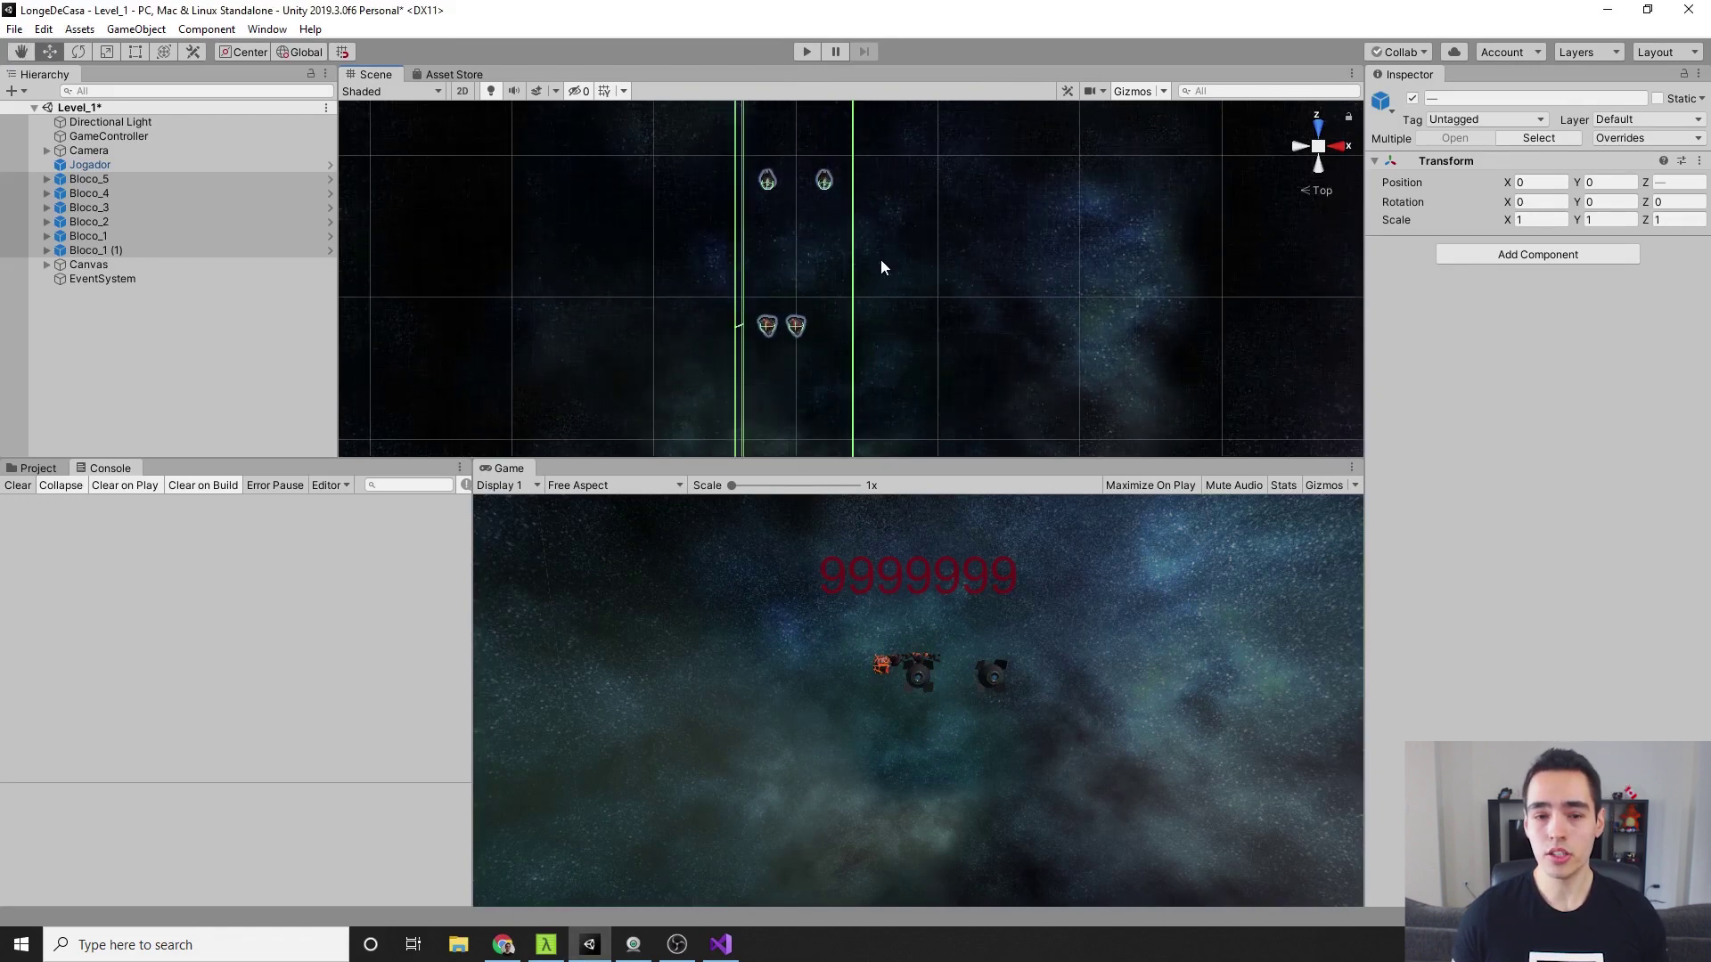
{"action": "scroll", "coordinate": [880, 267], "scroll_direction": "down", "scroll_amount": 1}
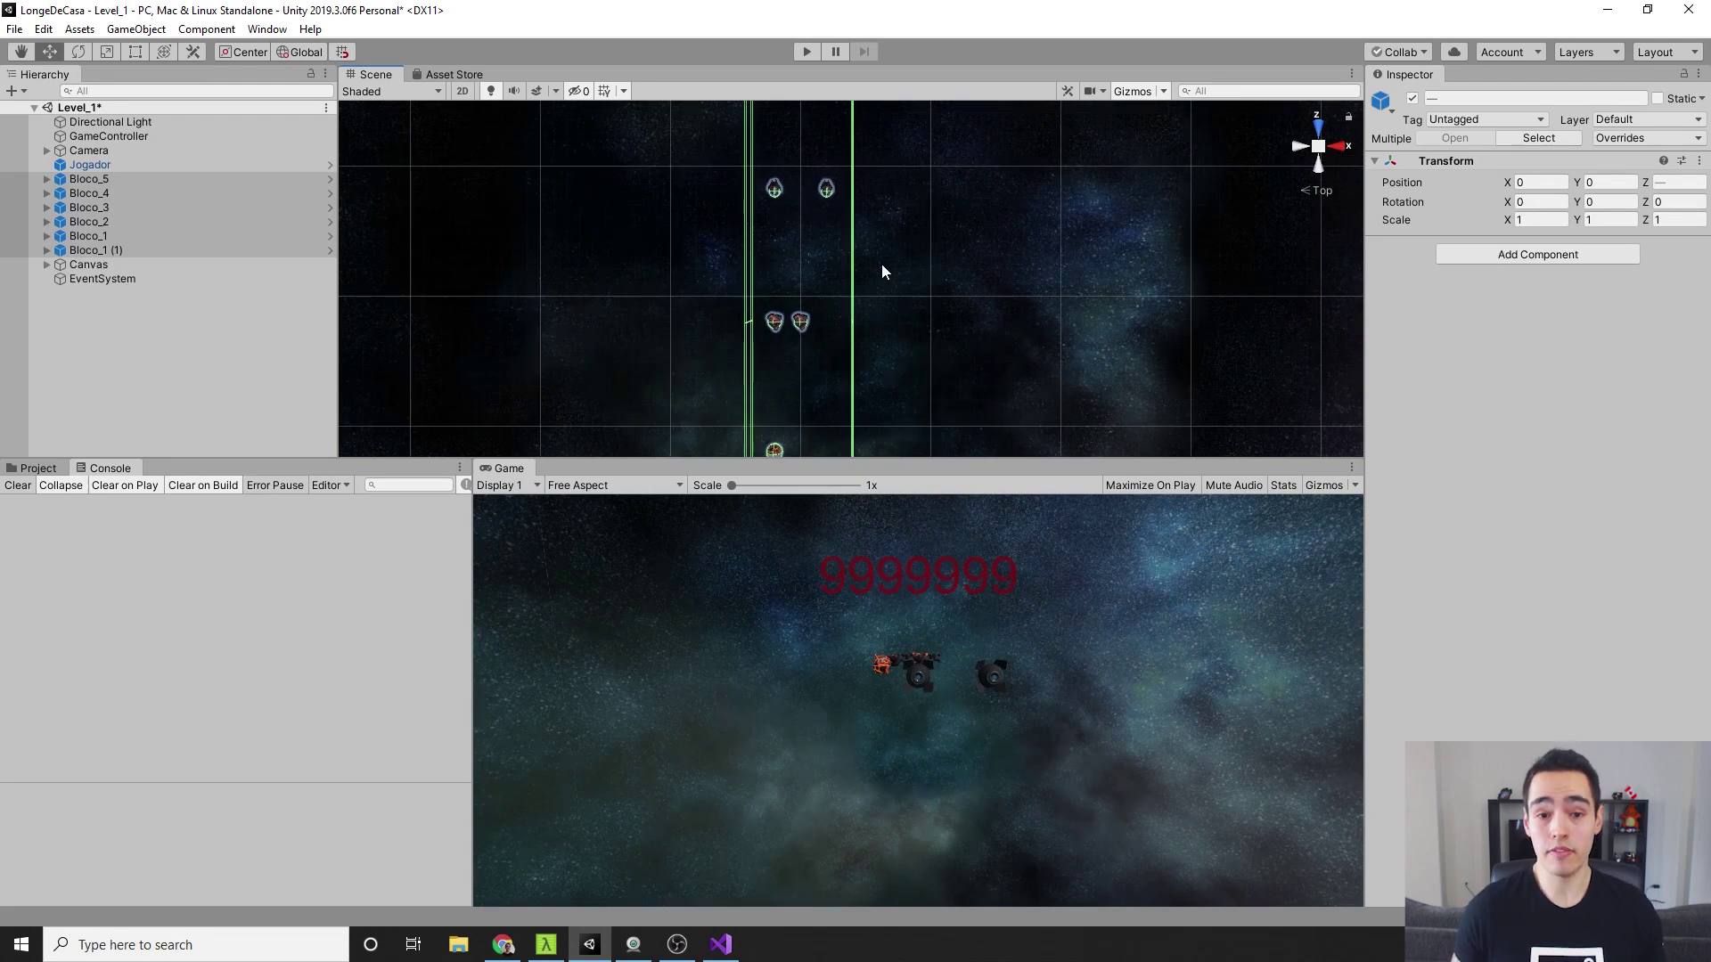
{"action": "scroll", "coordinate": [882, 271], "scroll_direction": "down", "scroll_amount": 3}
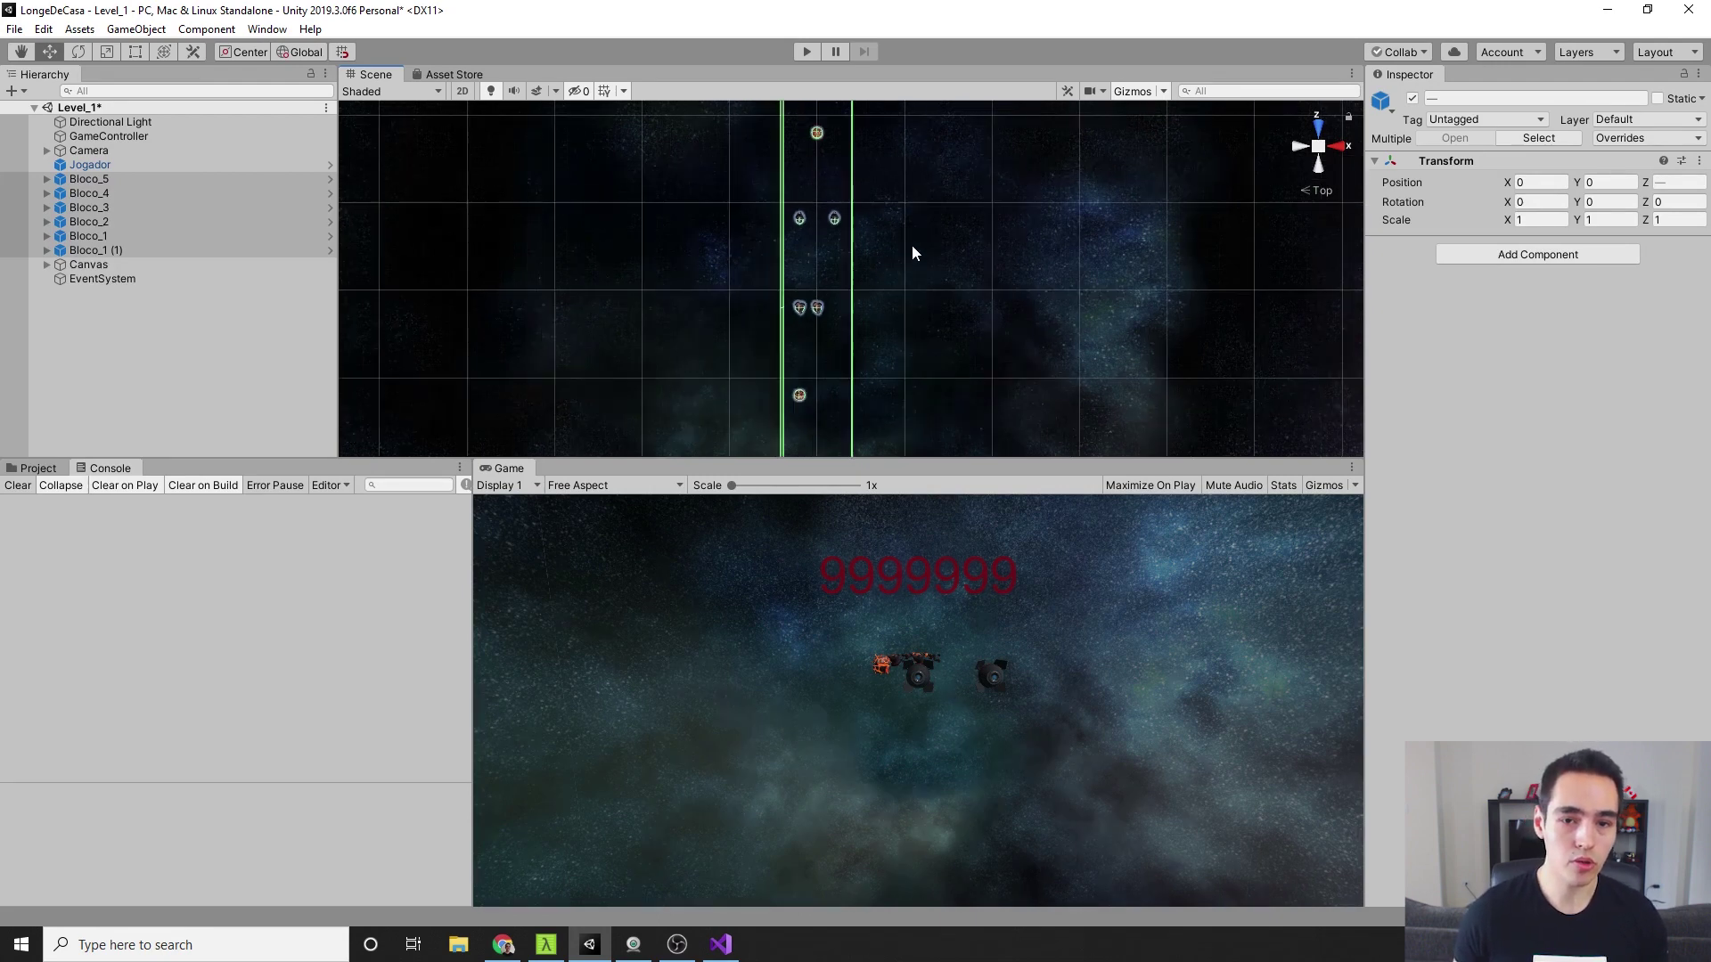
{"action": "scroll", "coordinate": [854, 357], "scroll_direction": "up", "scroll_amount": 2}
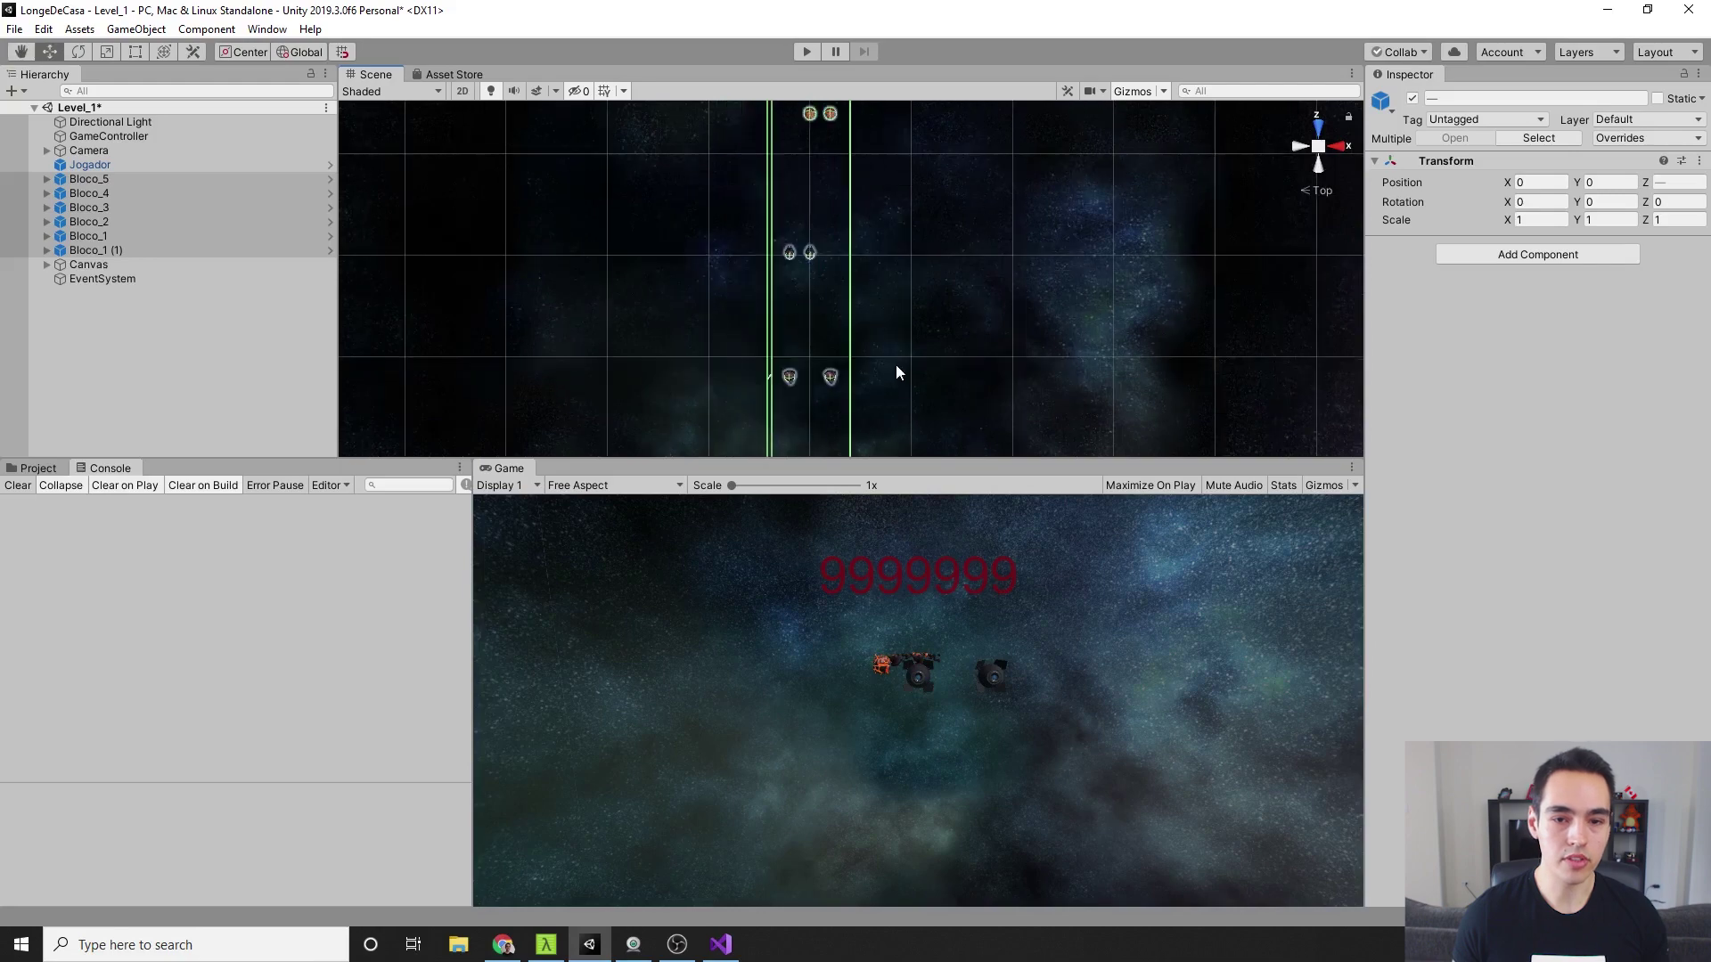
{"action": "scroll", "coordinate": [882, 321], "scroll_direction": "up", "scroll_amount": 2}
{"action": "scroll", "coordinate": [905, 356], "scroll_direction": "down", "scroll_amount": 2}
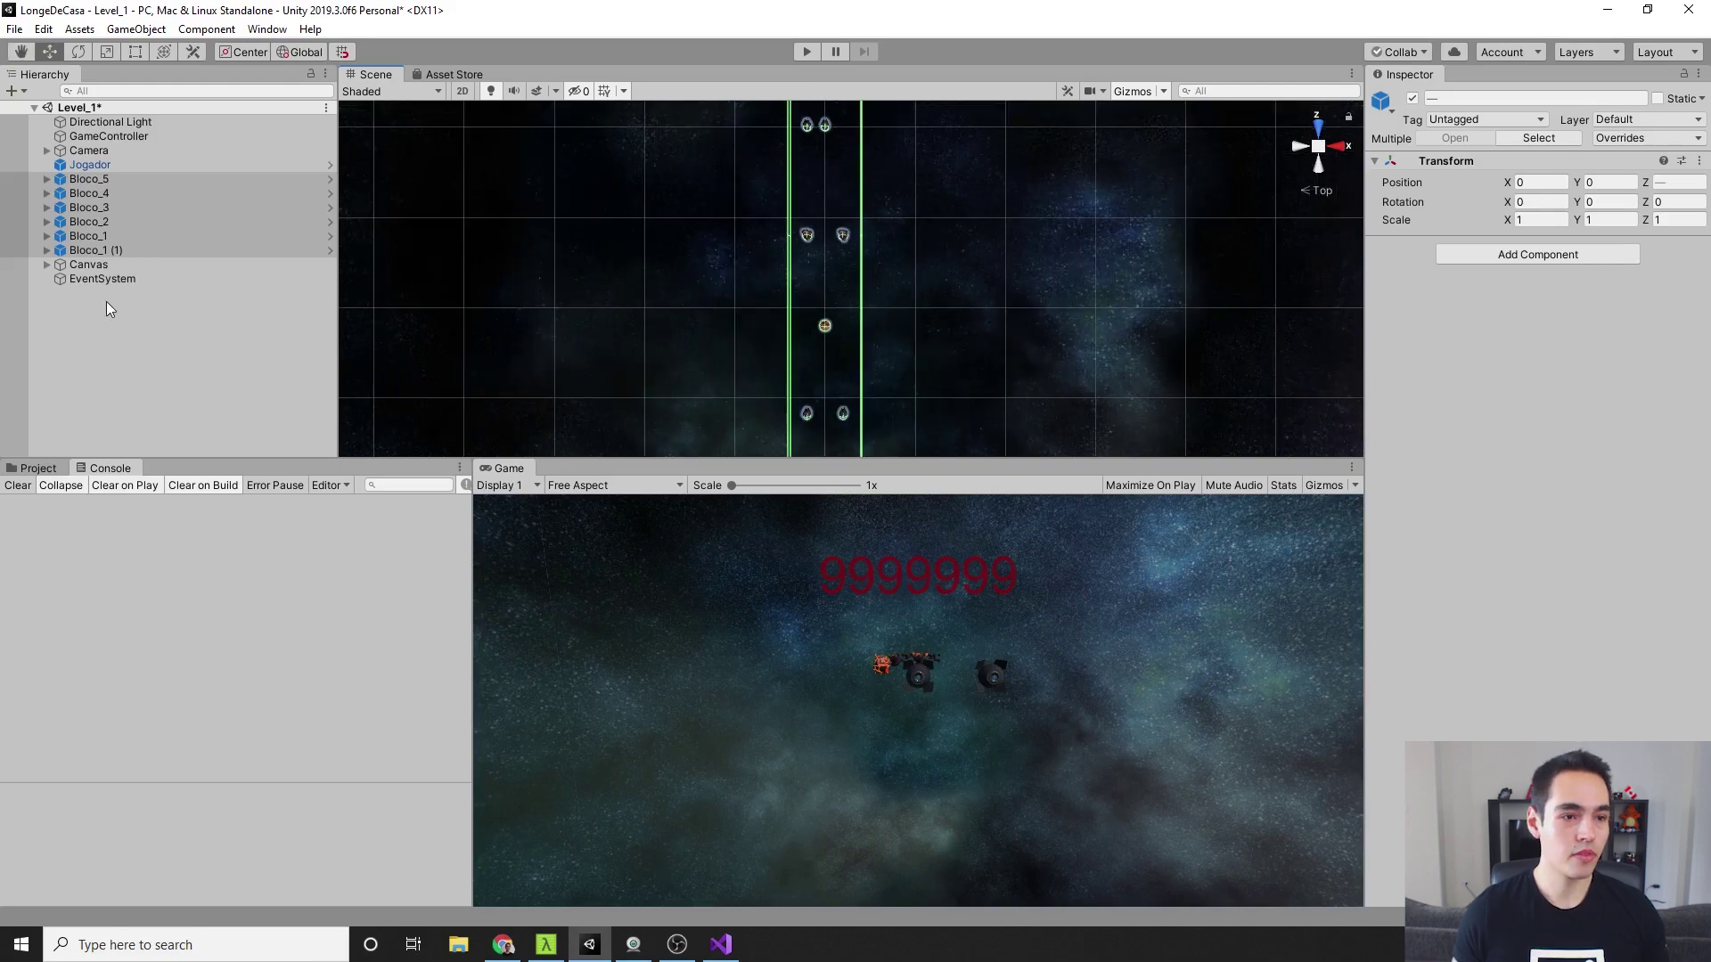
Orbit to a tilted perspective of the lane, then run the game to play-test it
{"action": "left_click_drag", "start_coordinate": [1141, 281], "coordinate": [1035, 104], "text": "alt"}
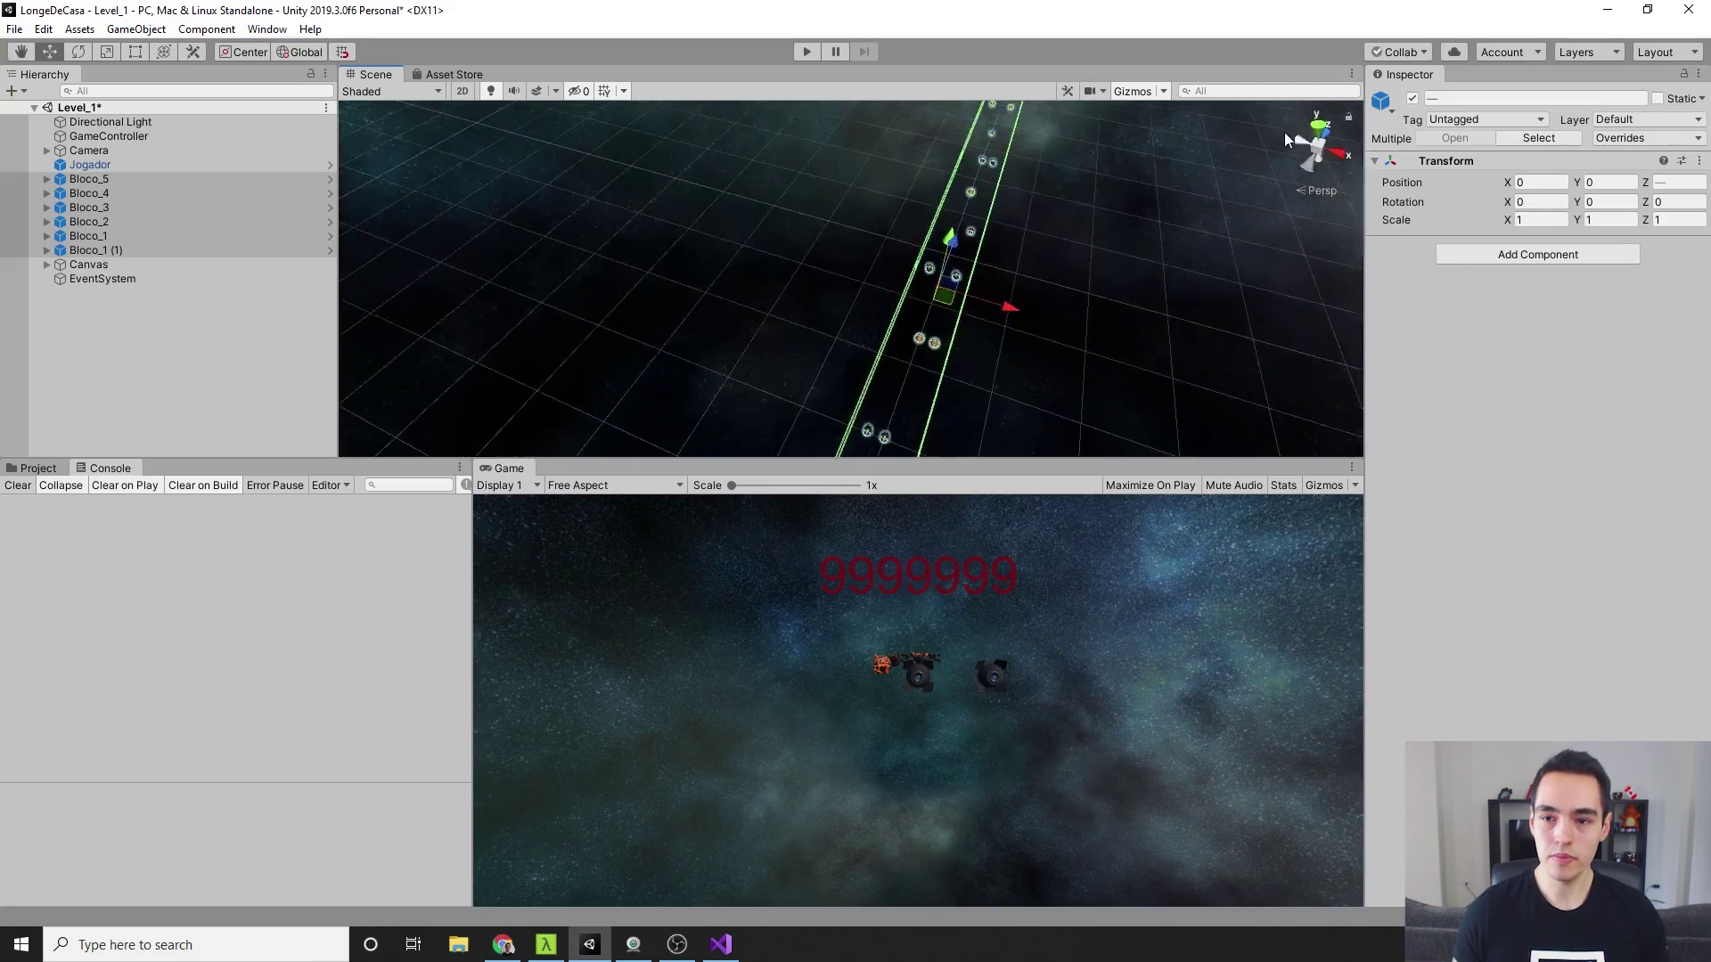
{"action": "left_click_drag", "start_coordinate": [1285, 135], "coordinate": [521, 332], "text": "alt"}
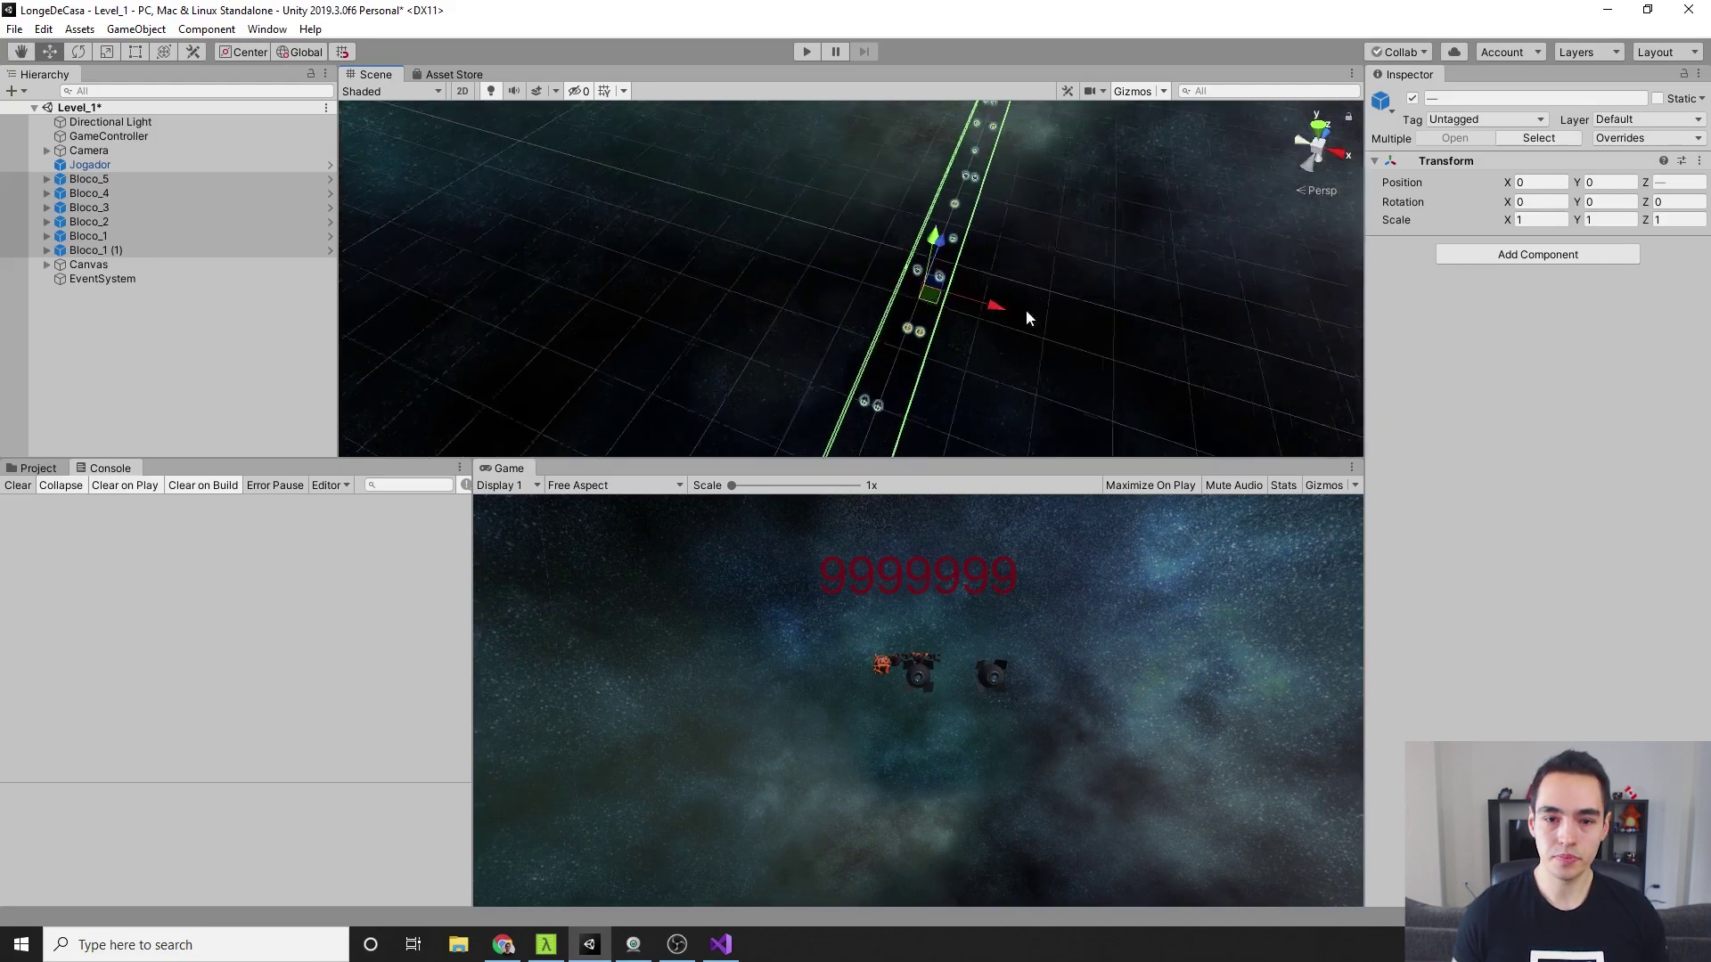
{"action": "left_click", "coordinate": [809, 51]}
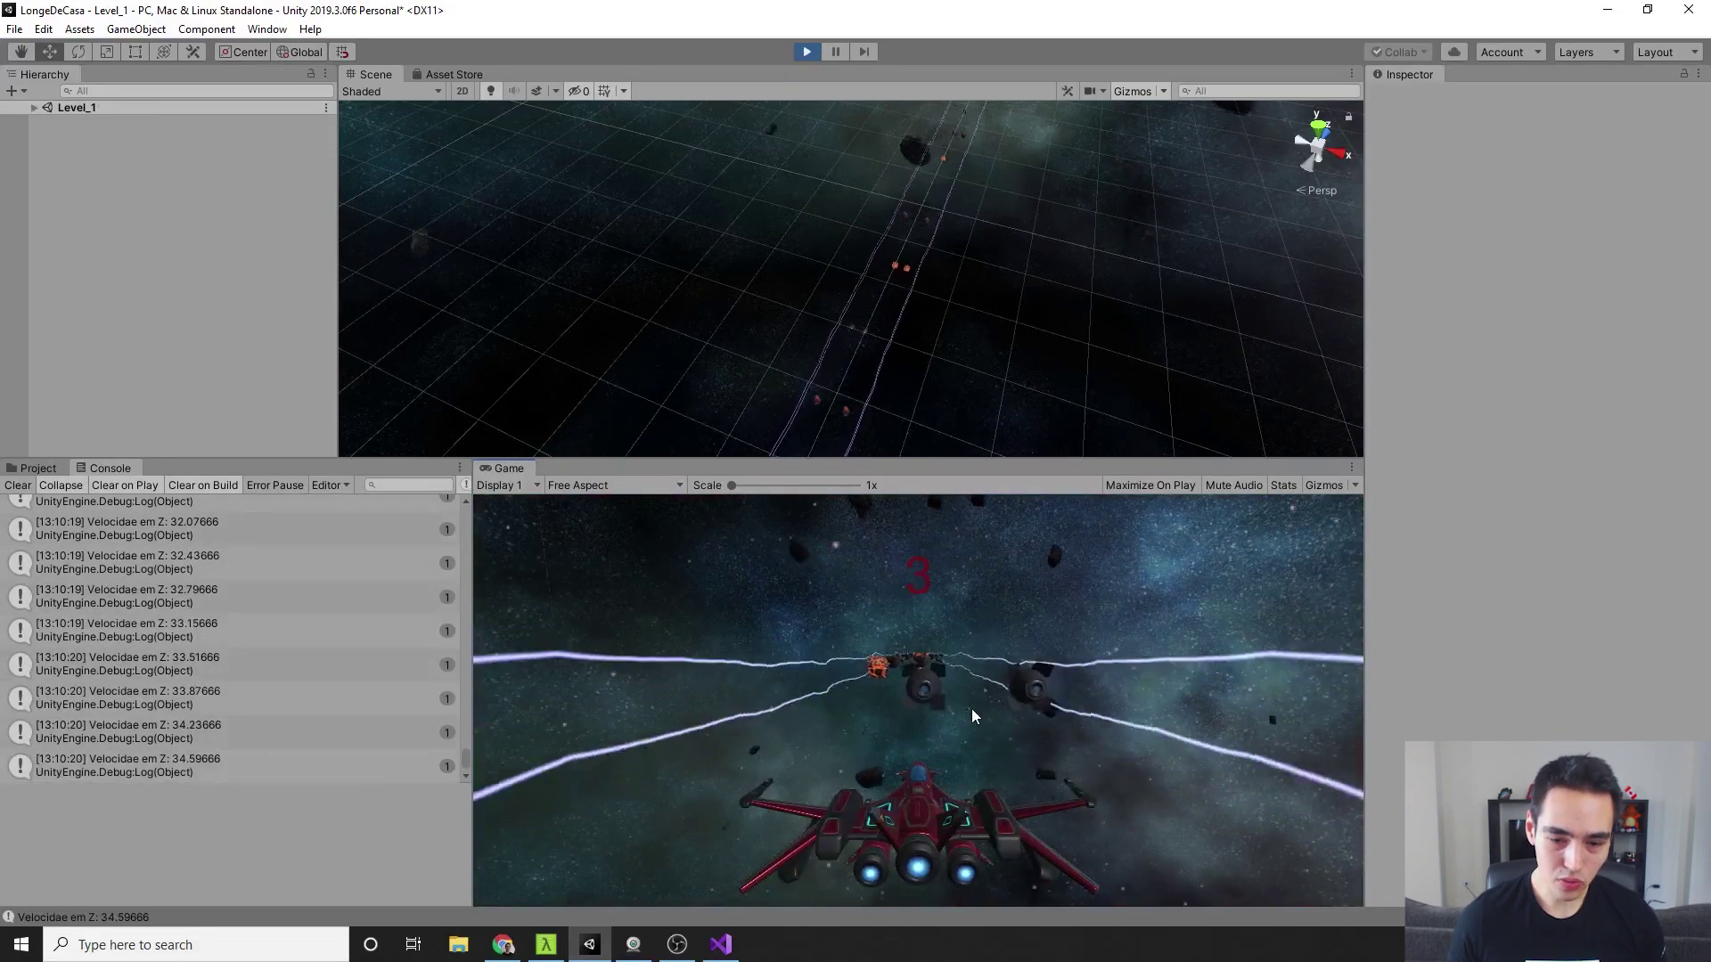
{"action": "left_click", "coordinate": [807, 50]}
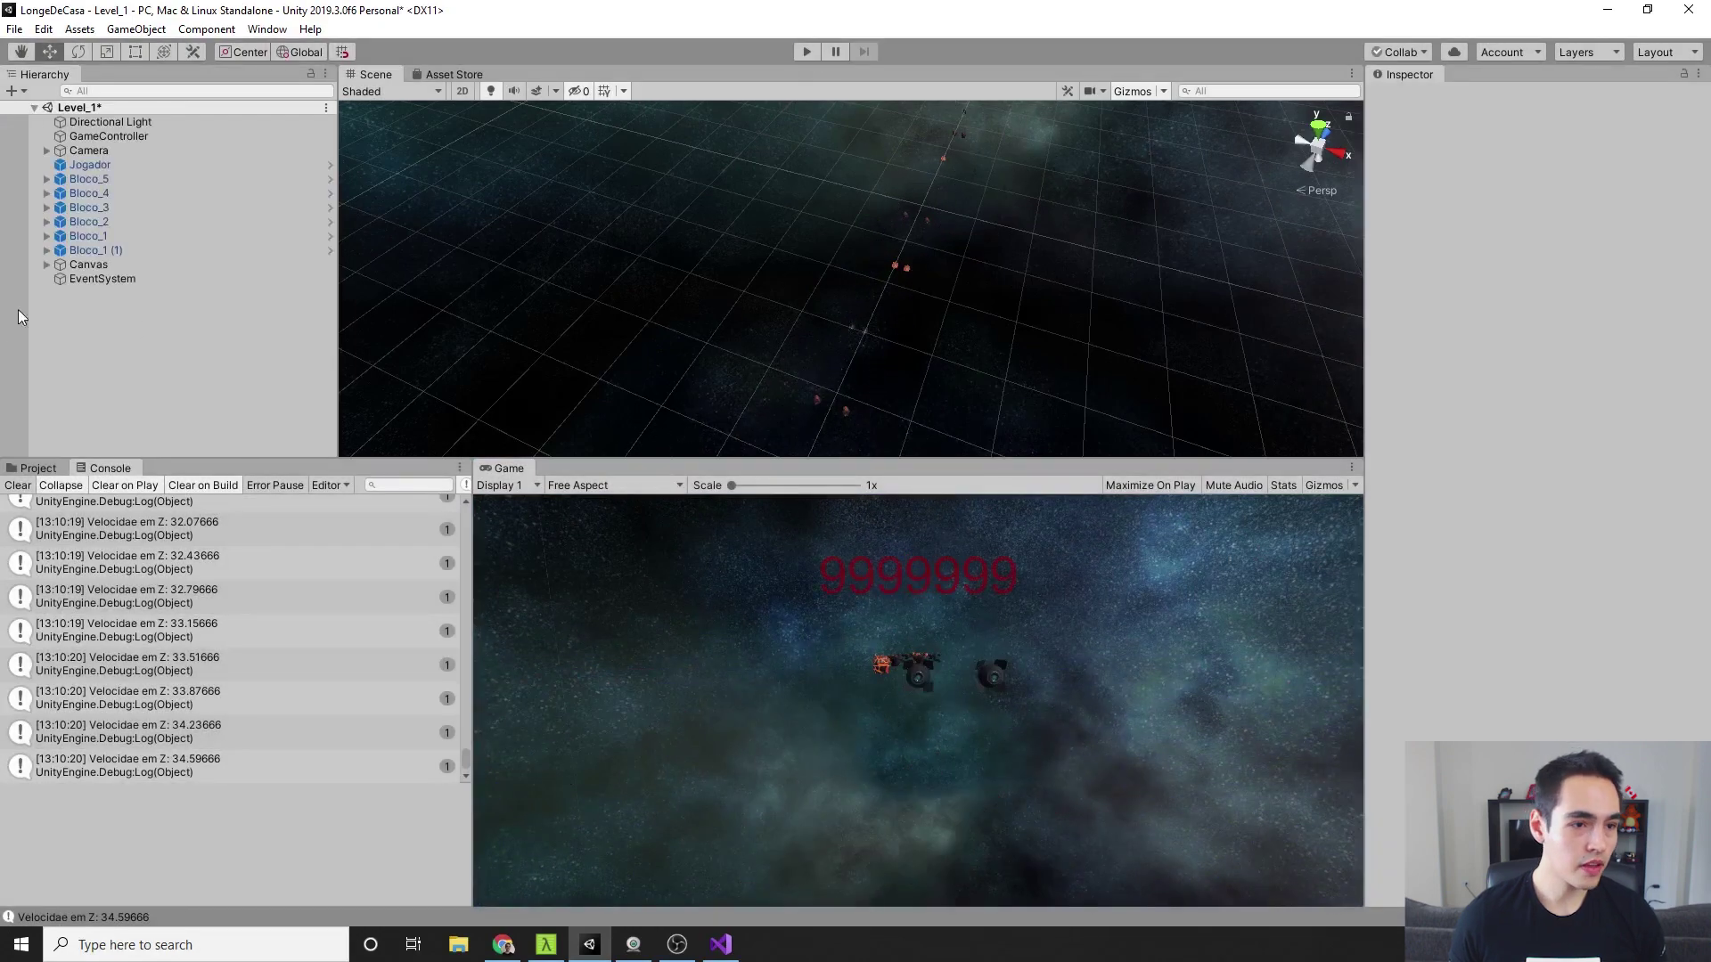
{"action": "double_click", "coordinate": [114, 250]}
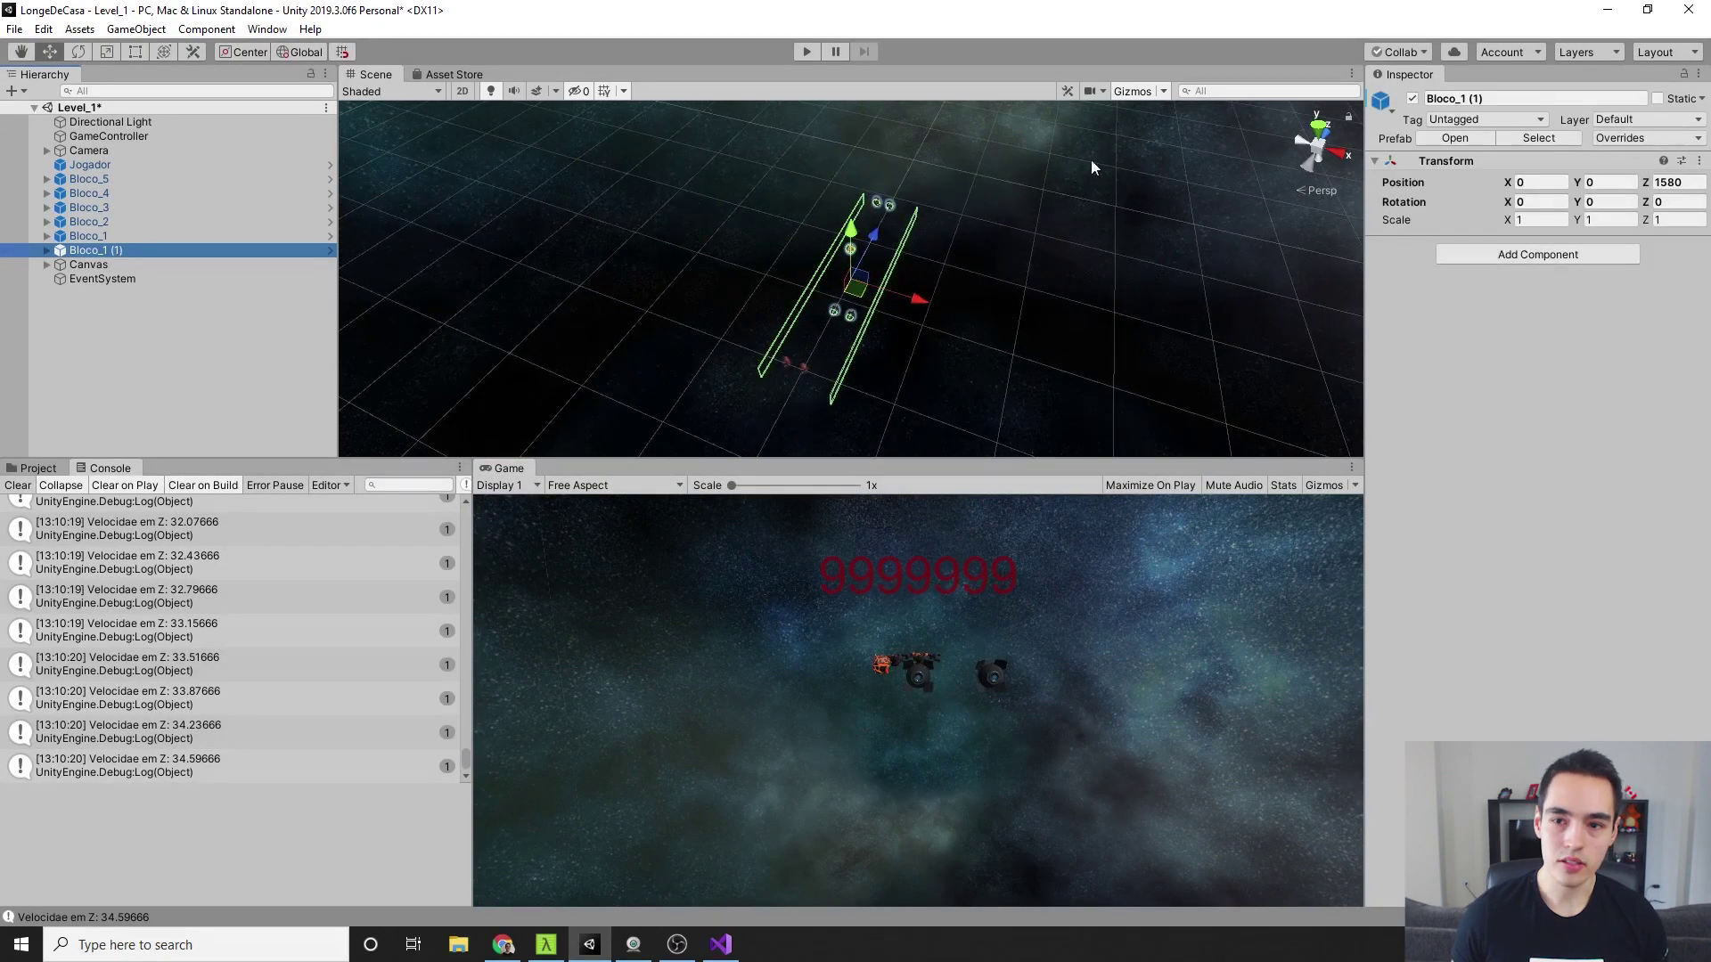
{"action": "left_click", "coordinate": [1318, 125]}
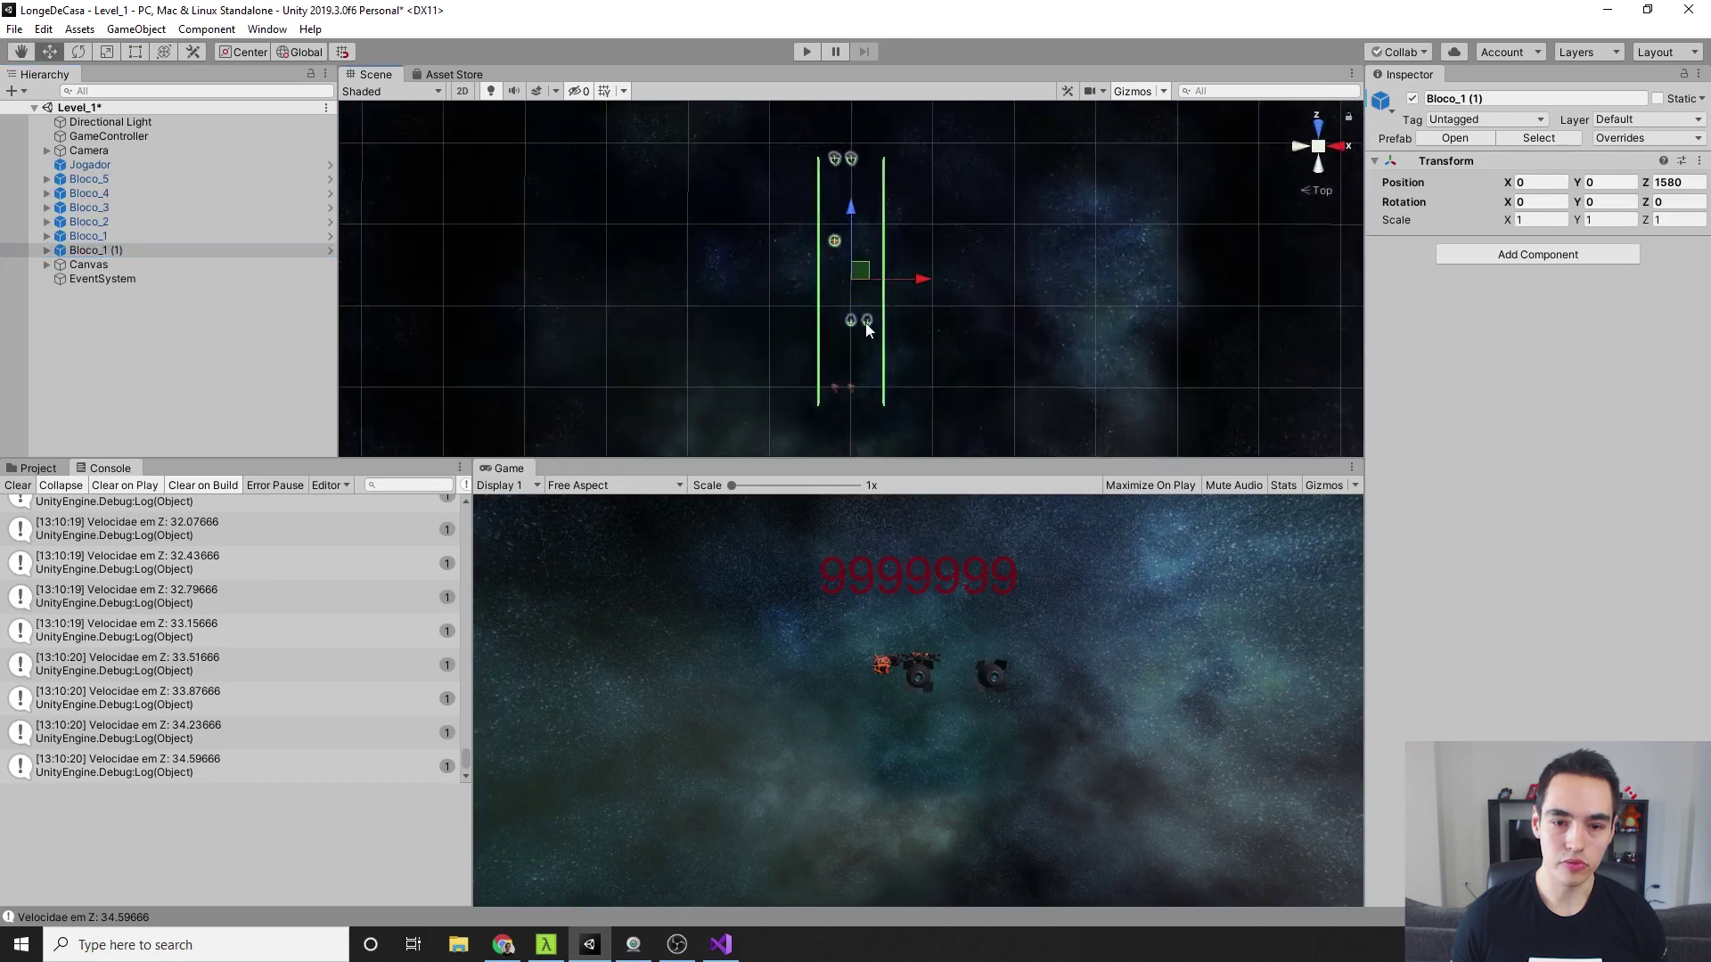
{"action": "scroll", "coordinate": [866, 328], "scroll_direction": "up", "scroll_amount": 3}
{"action": "mouse_move", "coordinate": [866, 328]}
{"action": "middle_mouse_down"}
{"action": "mouse_move", "coordinate": [892, 276]}
{"action": "mouse_move", "coordinate": [818, 385]}
{"action": "mouse_move", "coordinate": [802, 293]}
{"action": "middle_mouse_up"}
{"action": "scroll", "coordinate": [890, 251], "scroll_direction": "up", "scroll_amount": 3}
{"action": "scroll", "coordinate": [818, 385], "scroll_direction": "down", "scroll_amount": 2}
{"action": "scroll", "coordinate": [802, 293], "scroll_direction": "down", "scroll_amount": 1}
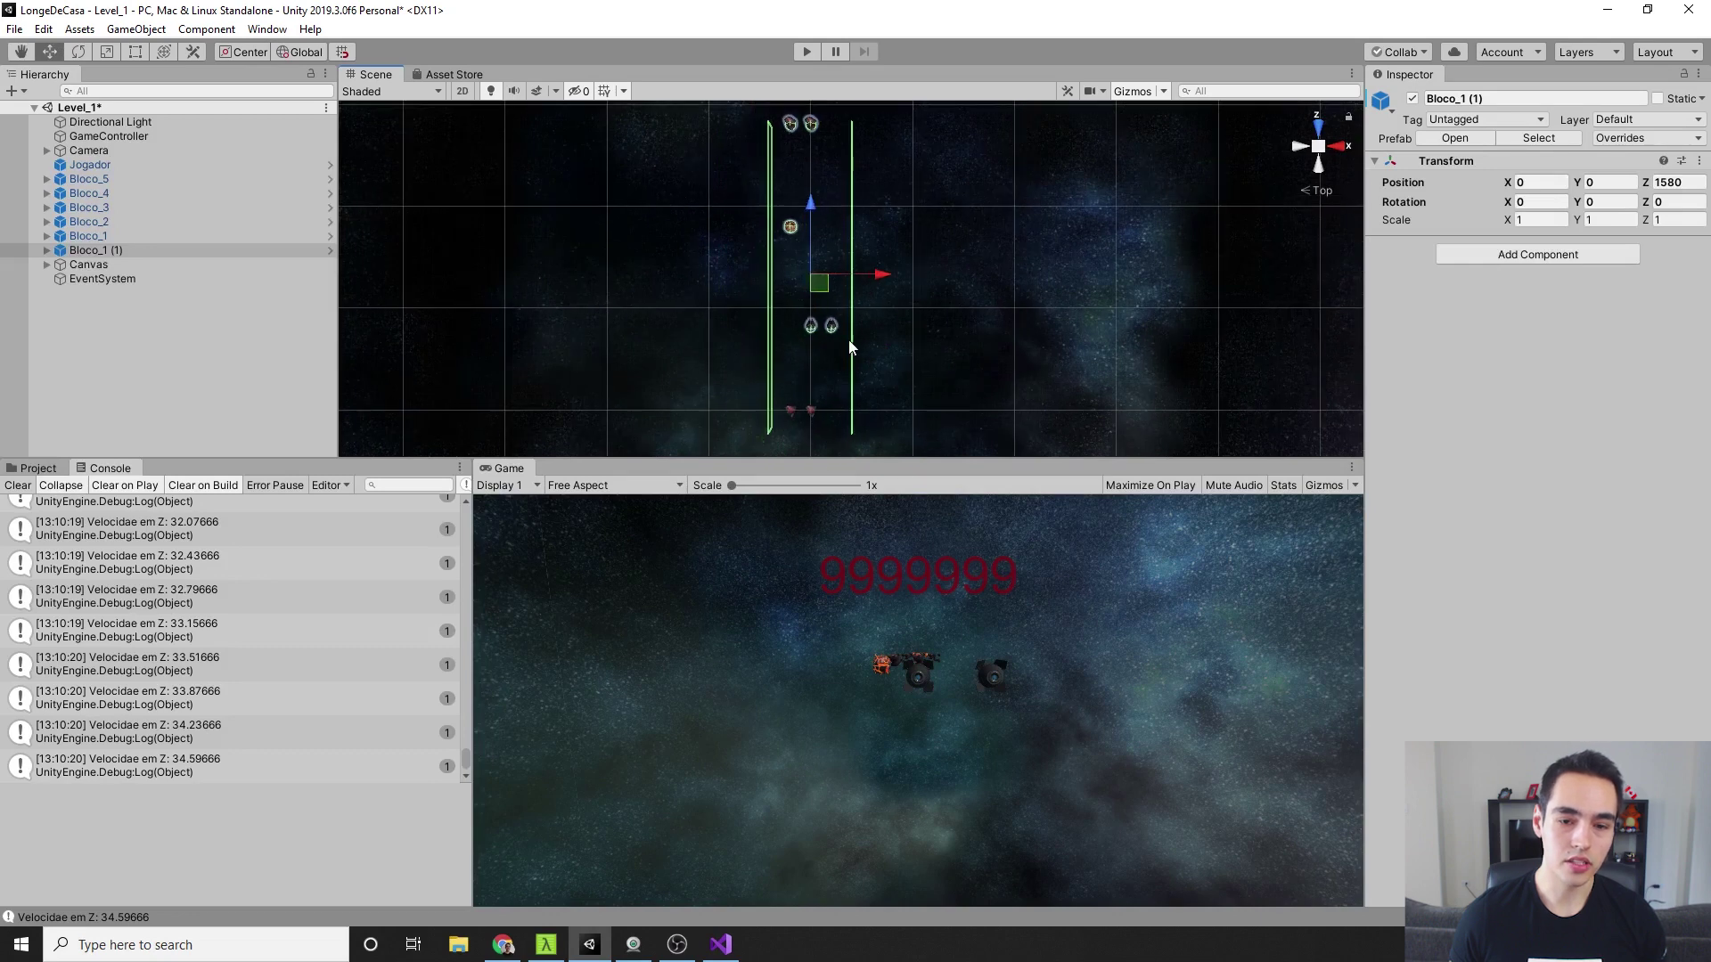
{"action": "middle_click_drag", "start_coordinate": [848, 347], "coordinate": [842, 295]}
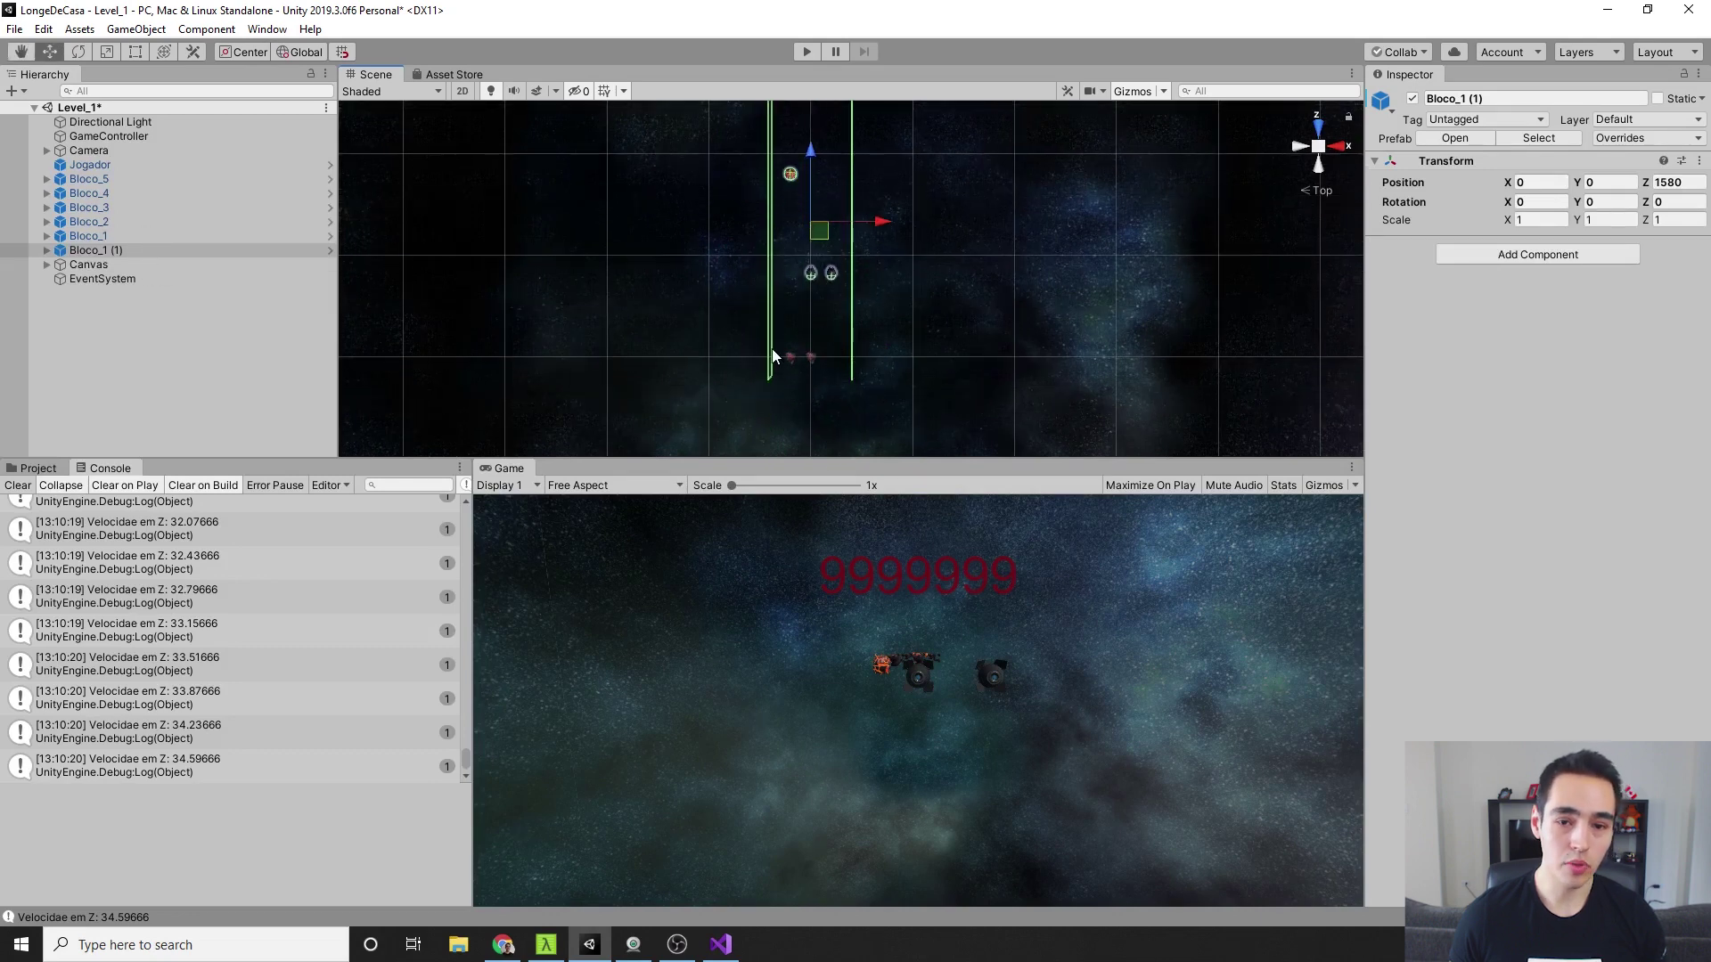
{"action": "scroll", "coordinate": [822, 367], "scroll_direction": "up", "scroll_amount": 2}
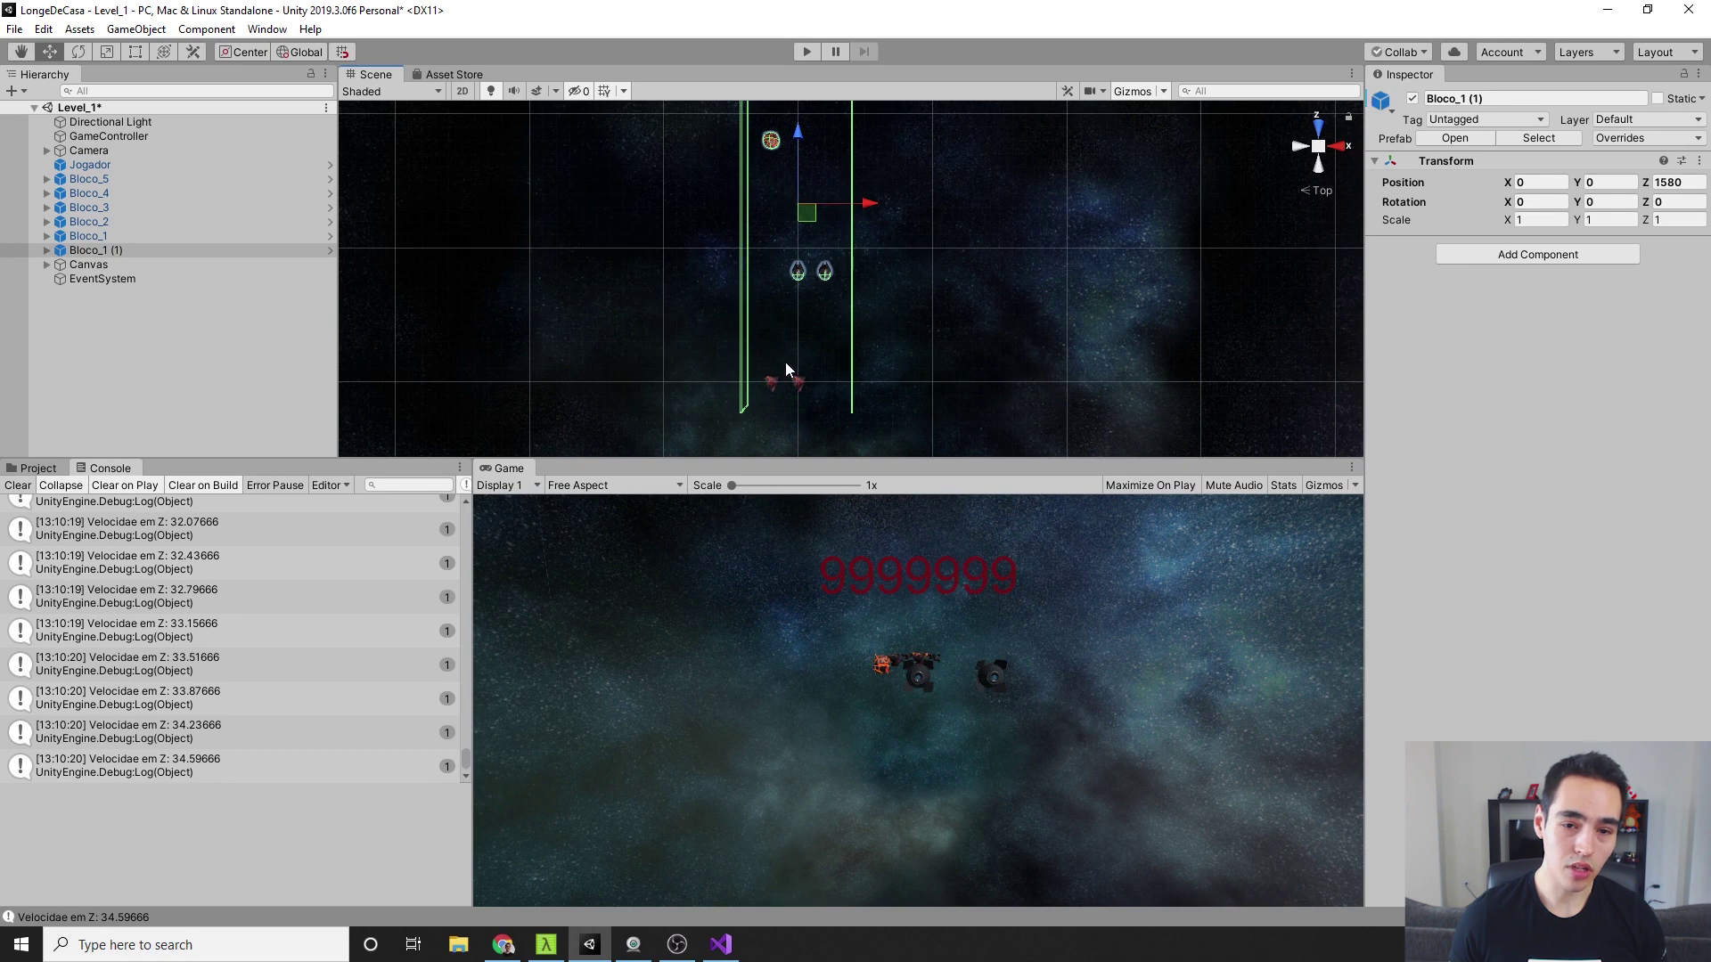
{"action": "scroll", "coordinate": [786, 367], "scroll_direction": "up", "scroll_amount": 2}
{"action": "scroll", "coordinate": [807, 284], "scroll_direction": "down", "scroll_amount": 4}
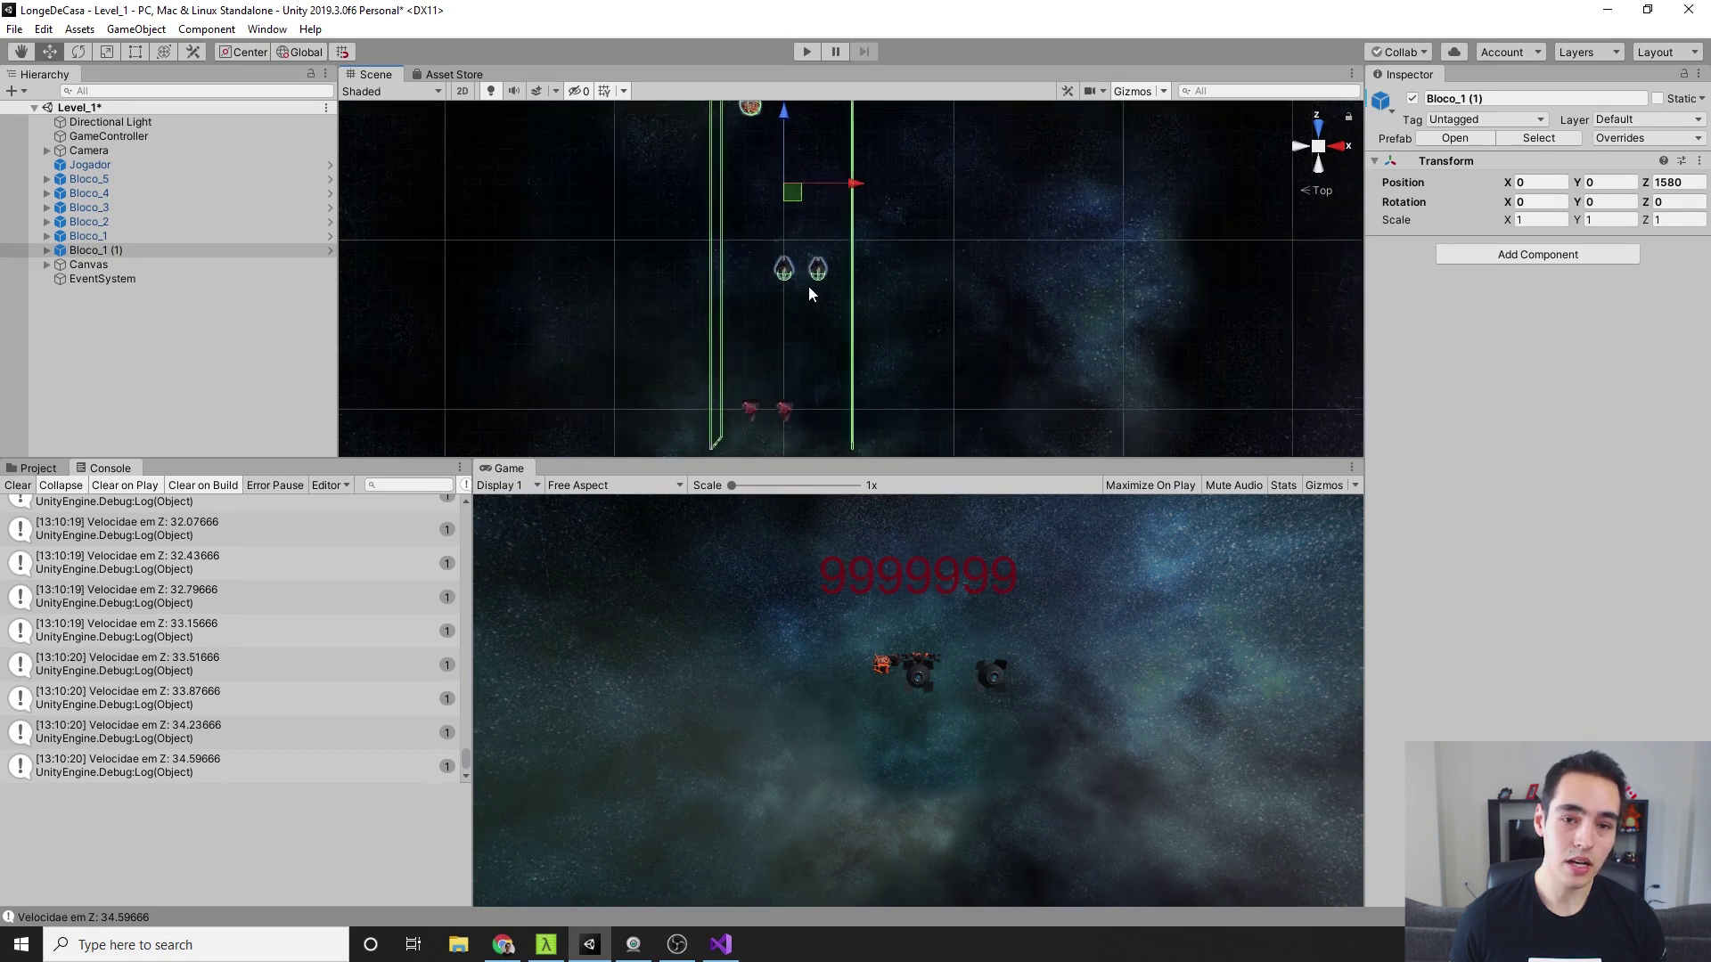
{"action": "middle_click_drag", "start_coordinate": [806, 285], "coordinate": [803, 334]}
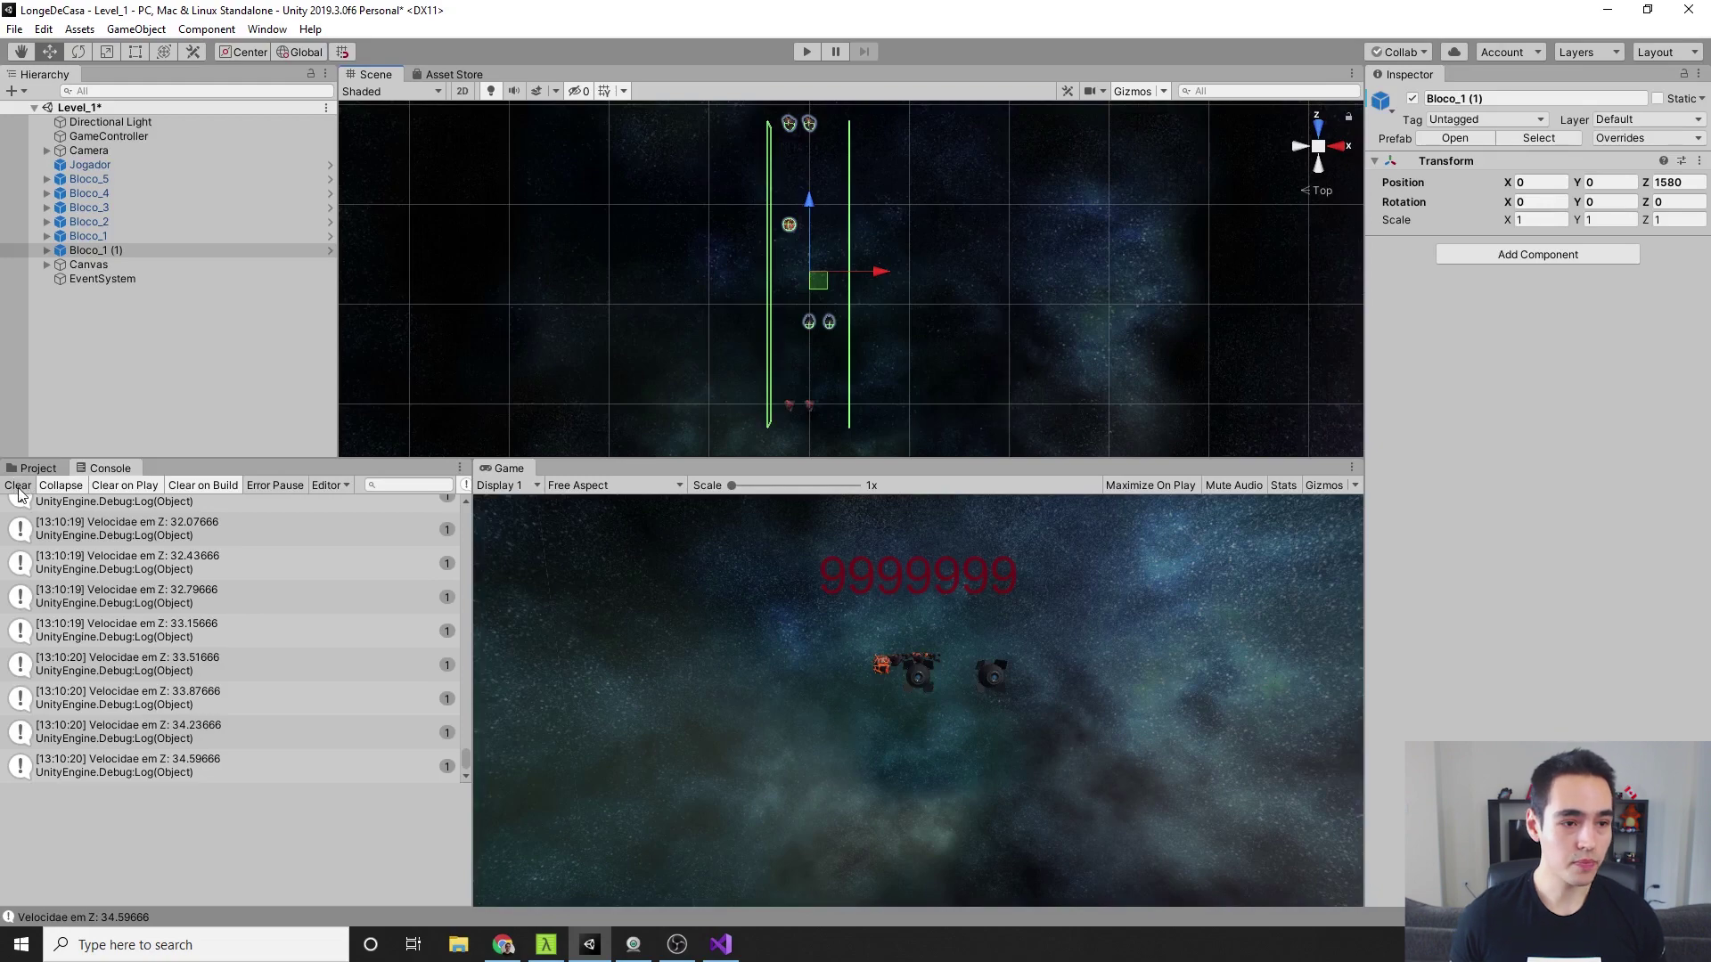
{"action": "left_click", "coordinate": [1446, 140]}
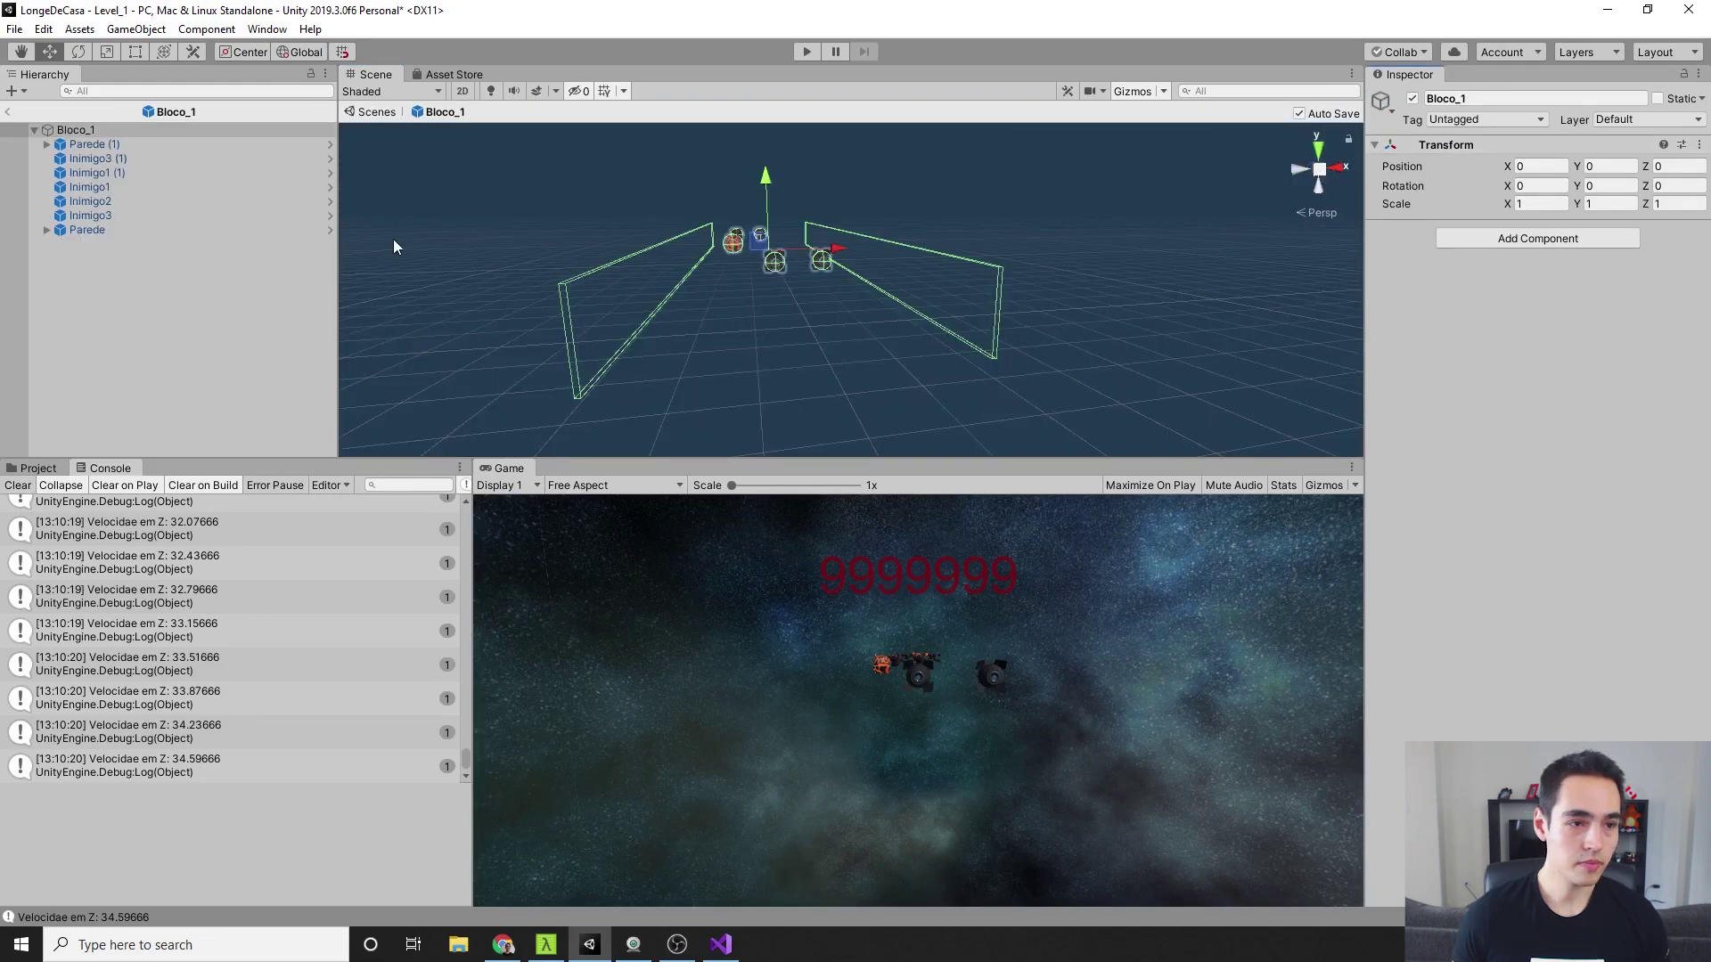
{"action": "left_click", "coordinate": [1318, 152]}
{"action": "scroll", "coordinate": [1012, 253], "scroll_direction": "down", "scroll_amount": 3}
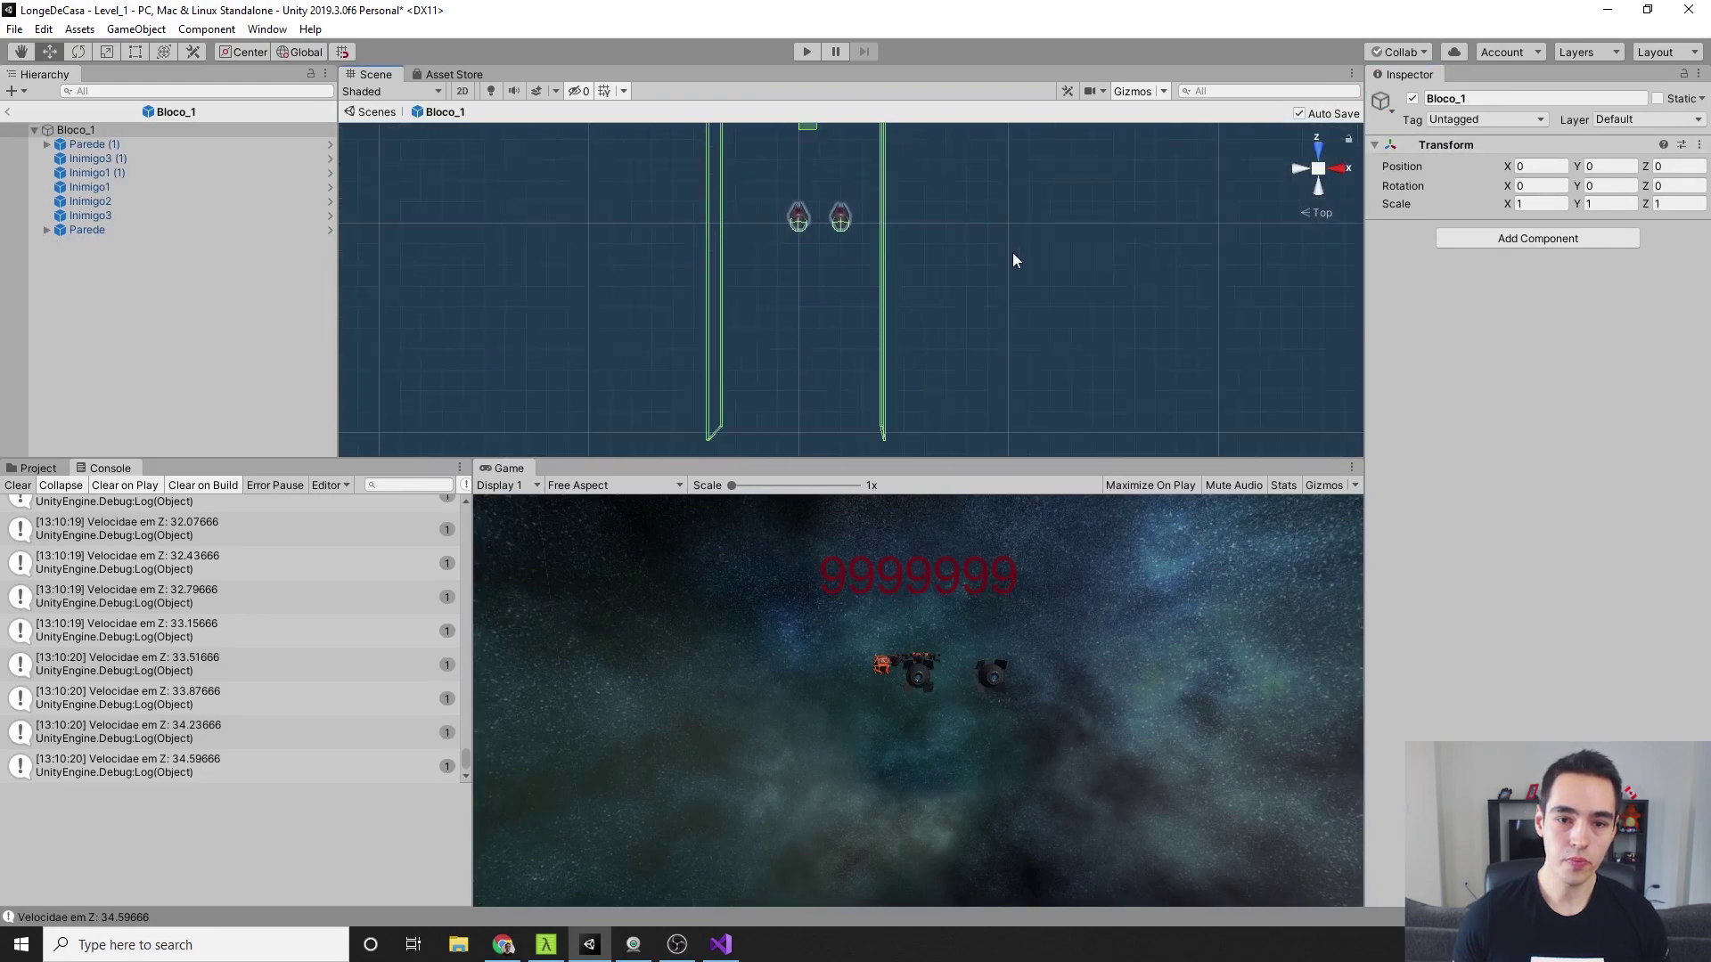
{"action": "middle_click_drag", "start_coordinate": [955, 366], "coordinate": [774, 305]}
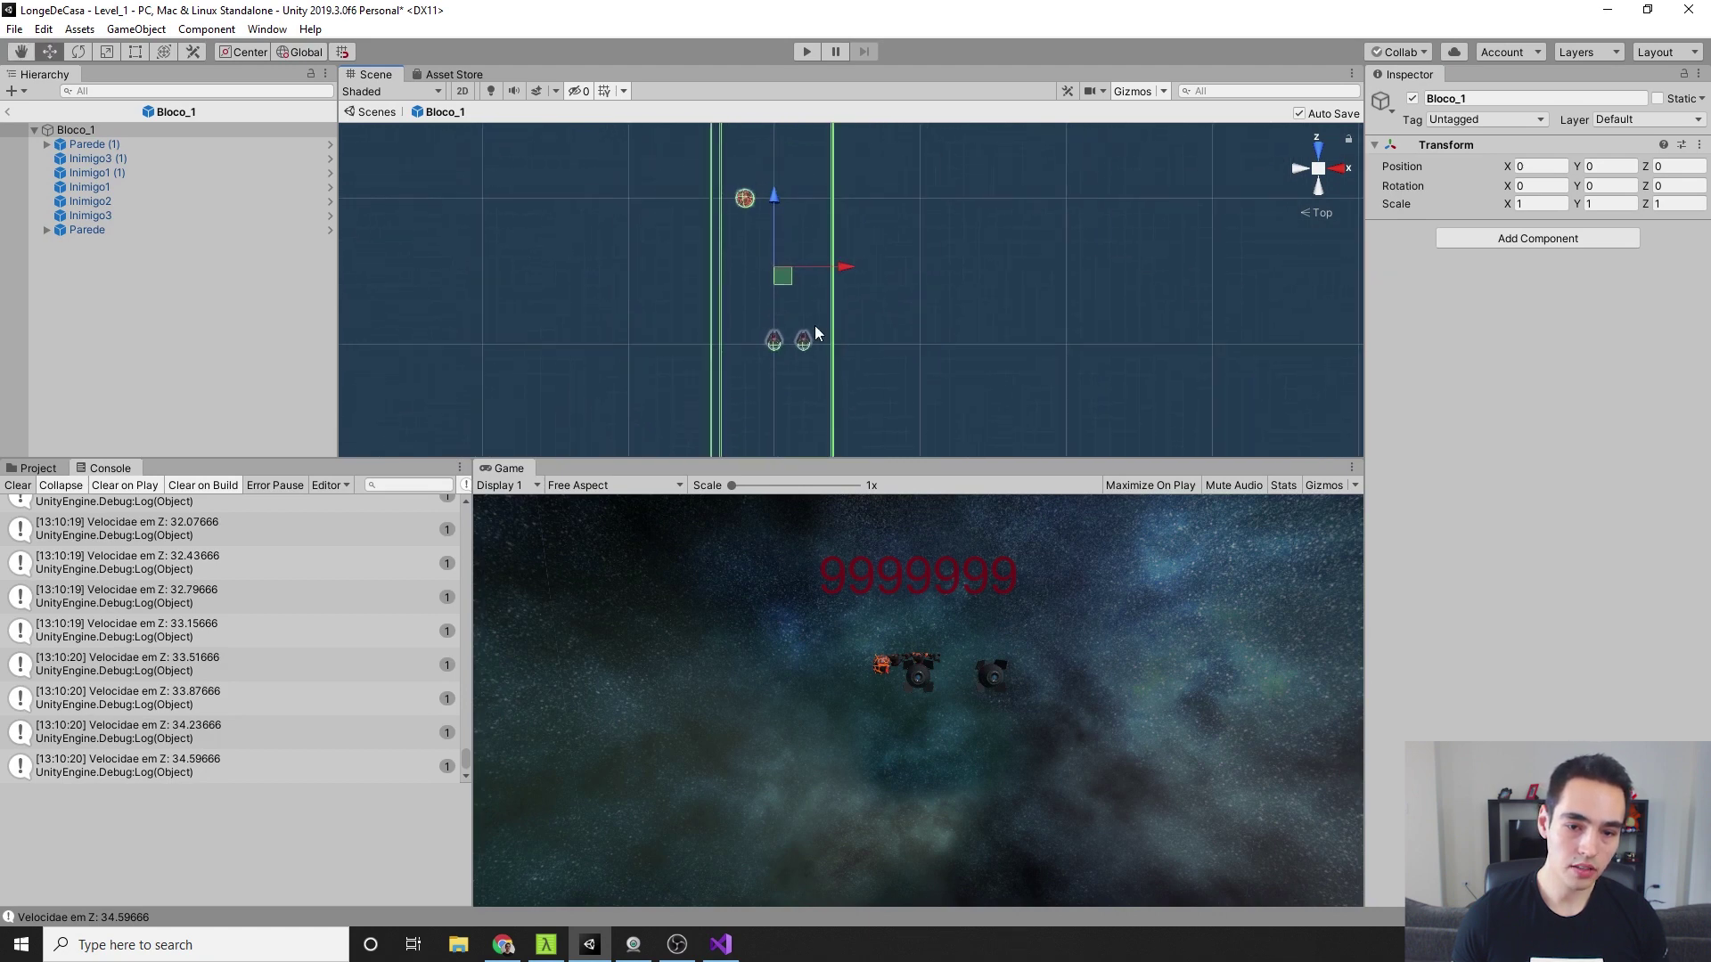
{"action": "scroll", "coordinate": [790, 314], "scroll_direction": "down", "scroll_amount": 1}
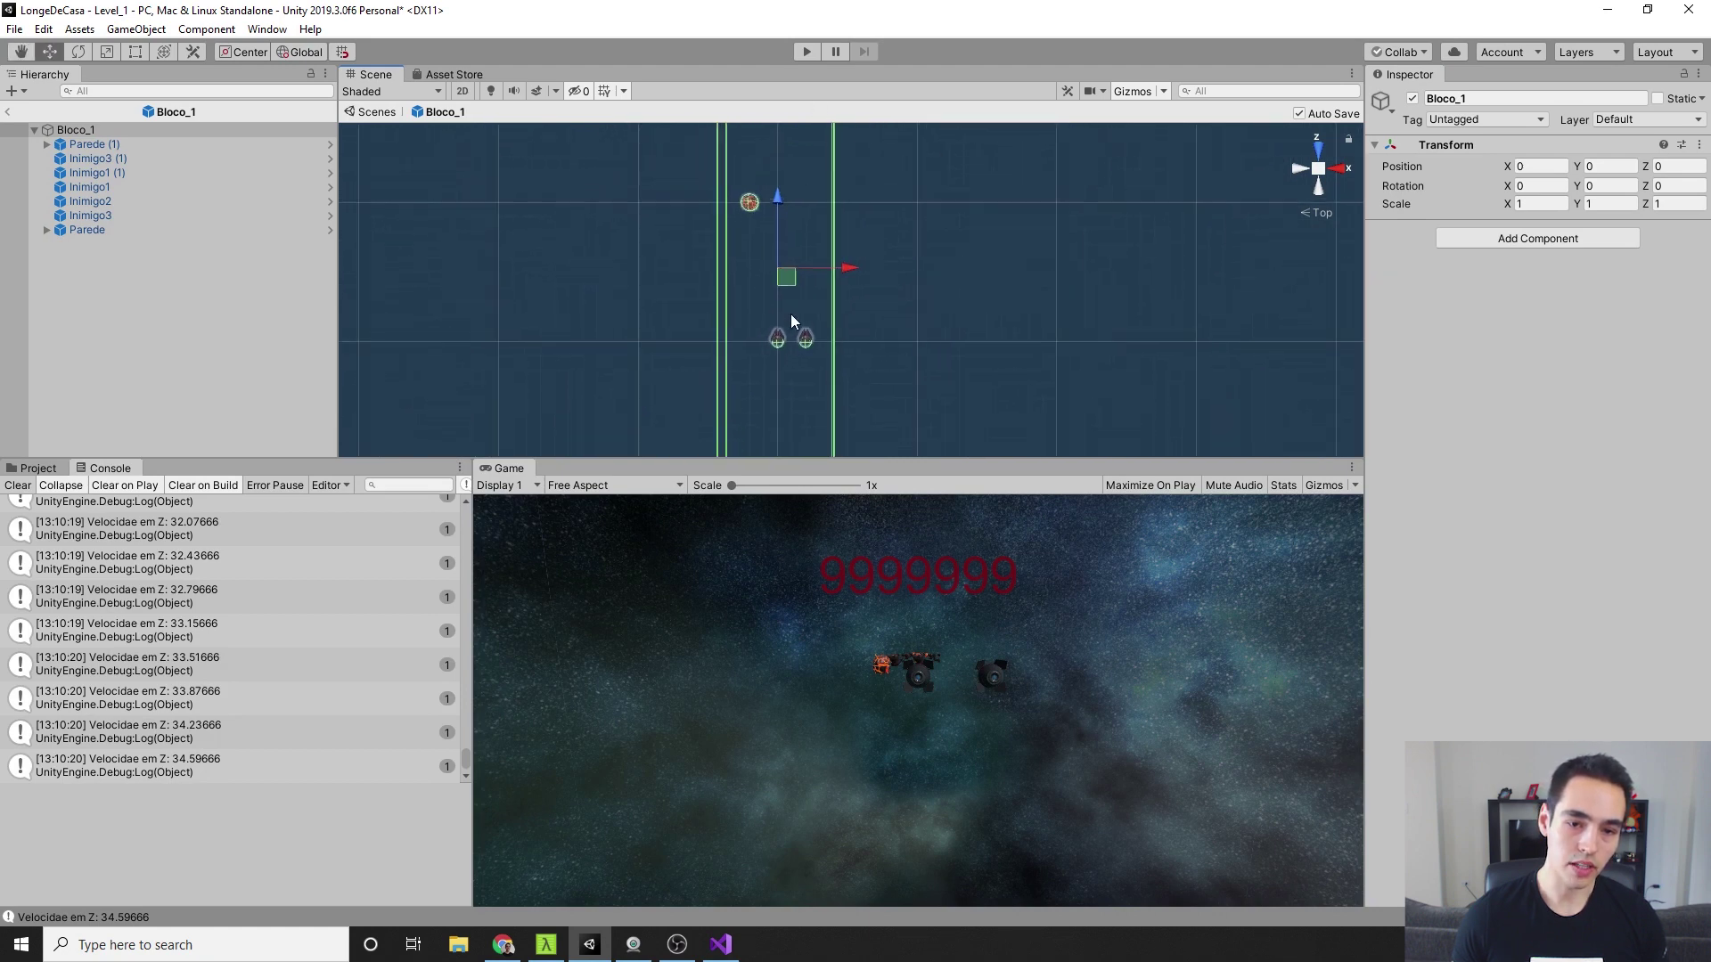
{"action": "middle_click_drag", "start_coordinate": [788, 275], "coordinate": [773, 365]}
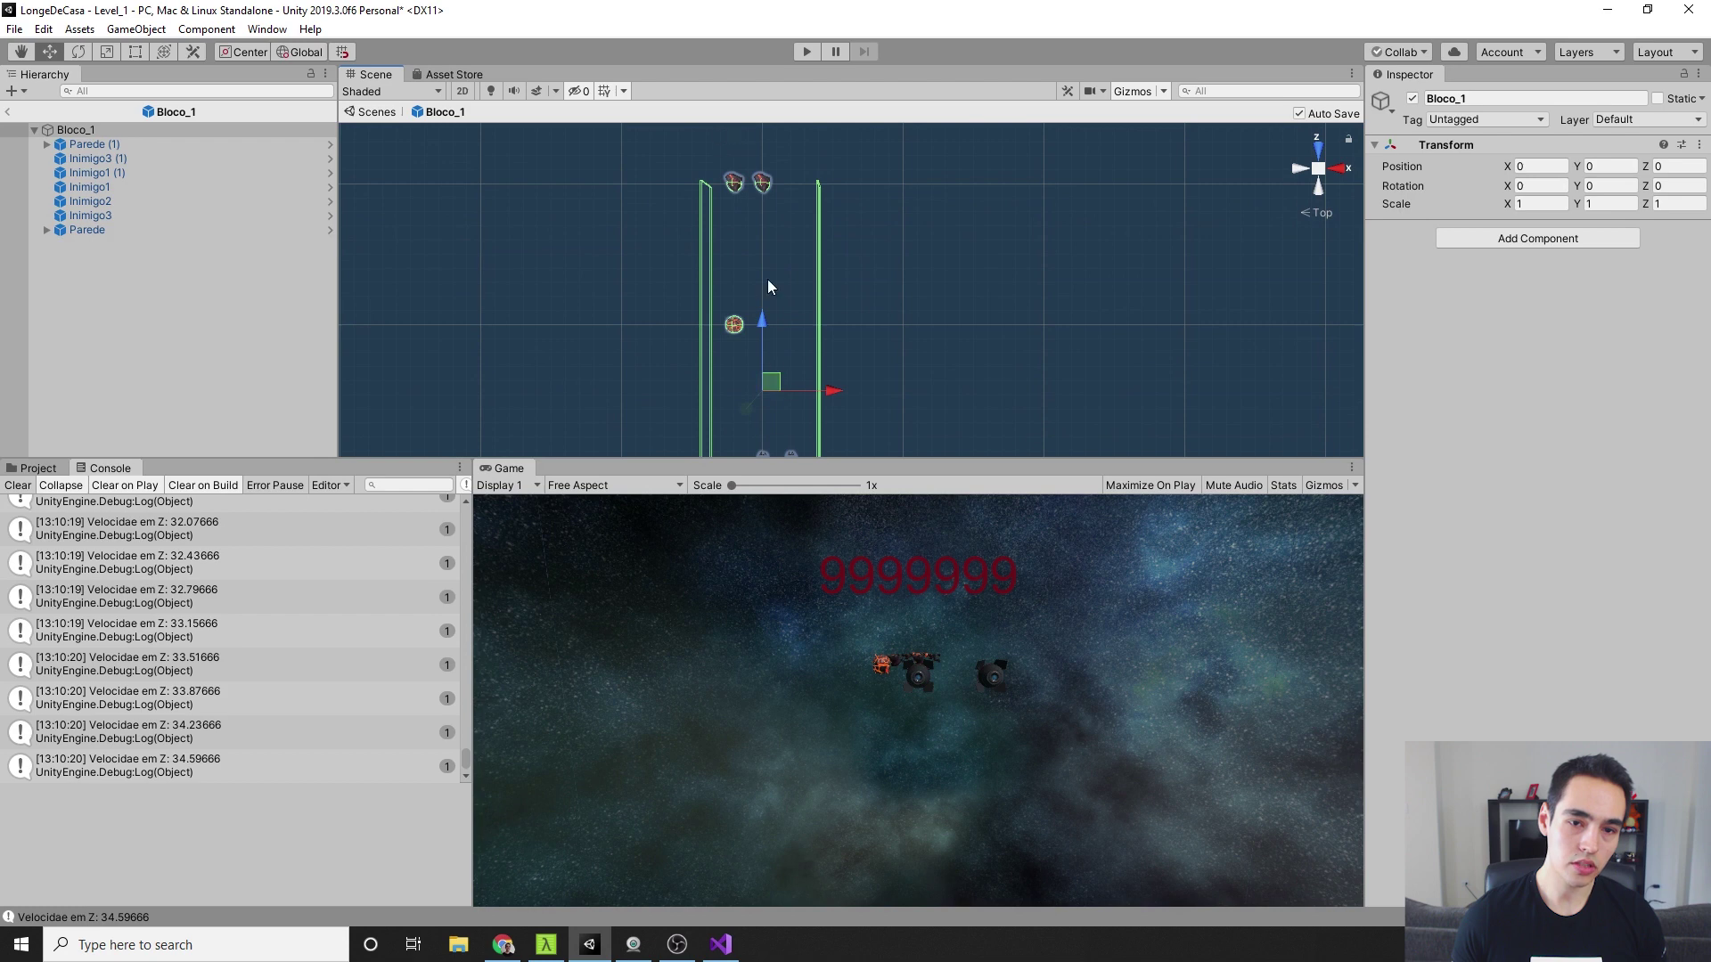
{"action": "scroll", "coordinate": [778, 301], "scroll_direction": "down", "scroll_amount": 1}
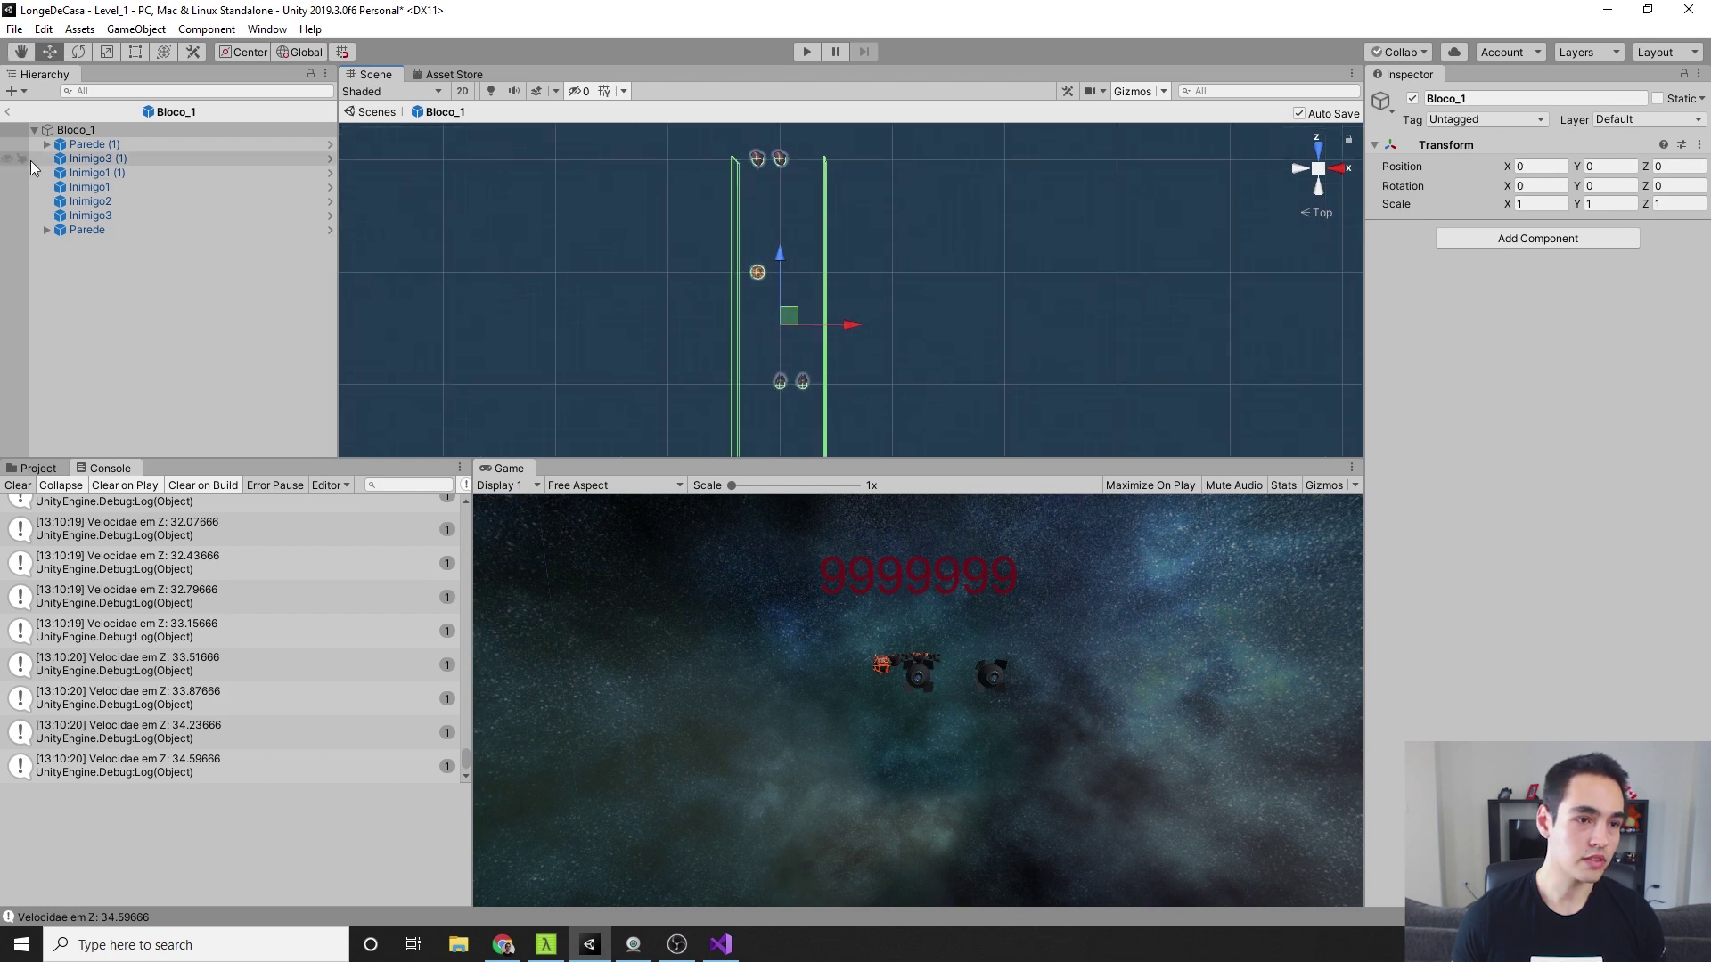
{"action": "left_click", "coordinate": [114, 164]}
{"action": "left_click", "coordinate": [116, 216], "text": "shift"}
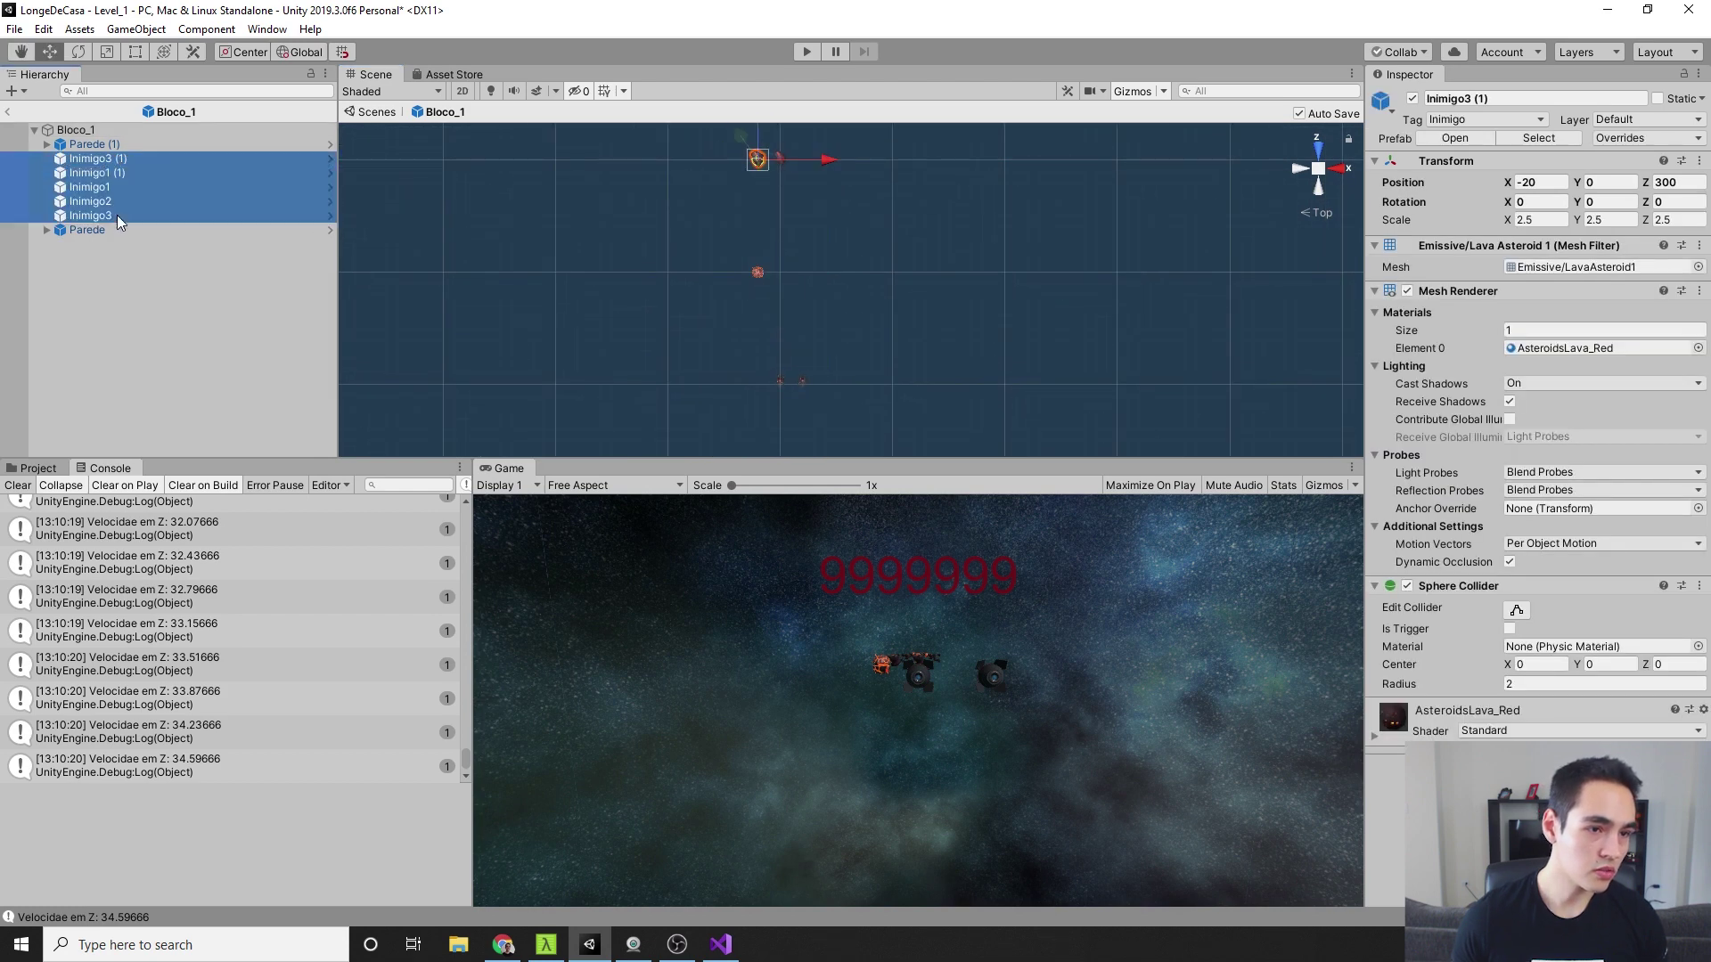
{"action": "scroll", "coordinate": [887, 333], "scroll_direction": "down", "scroll_amount": 1}
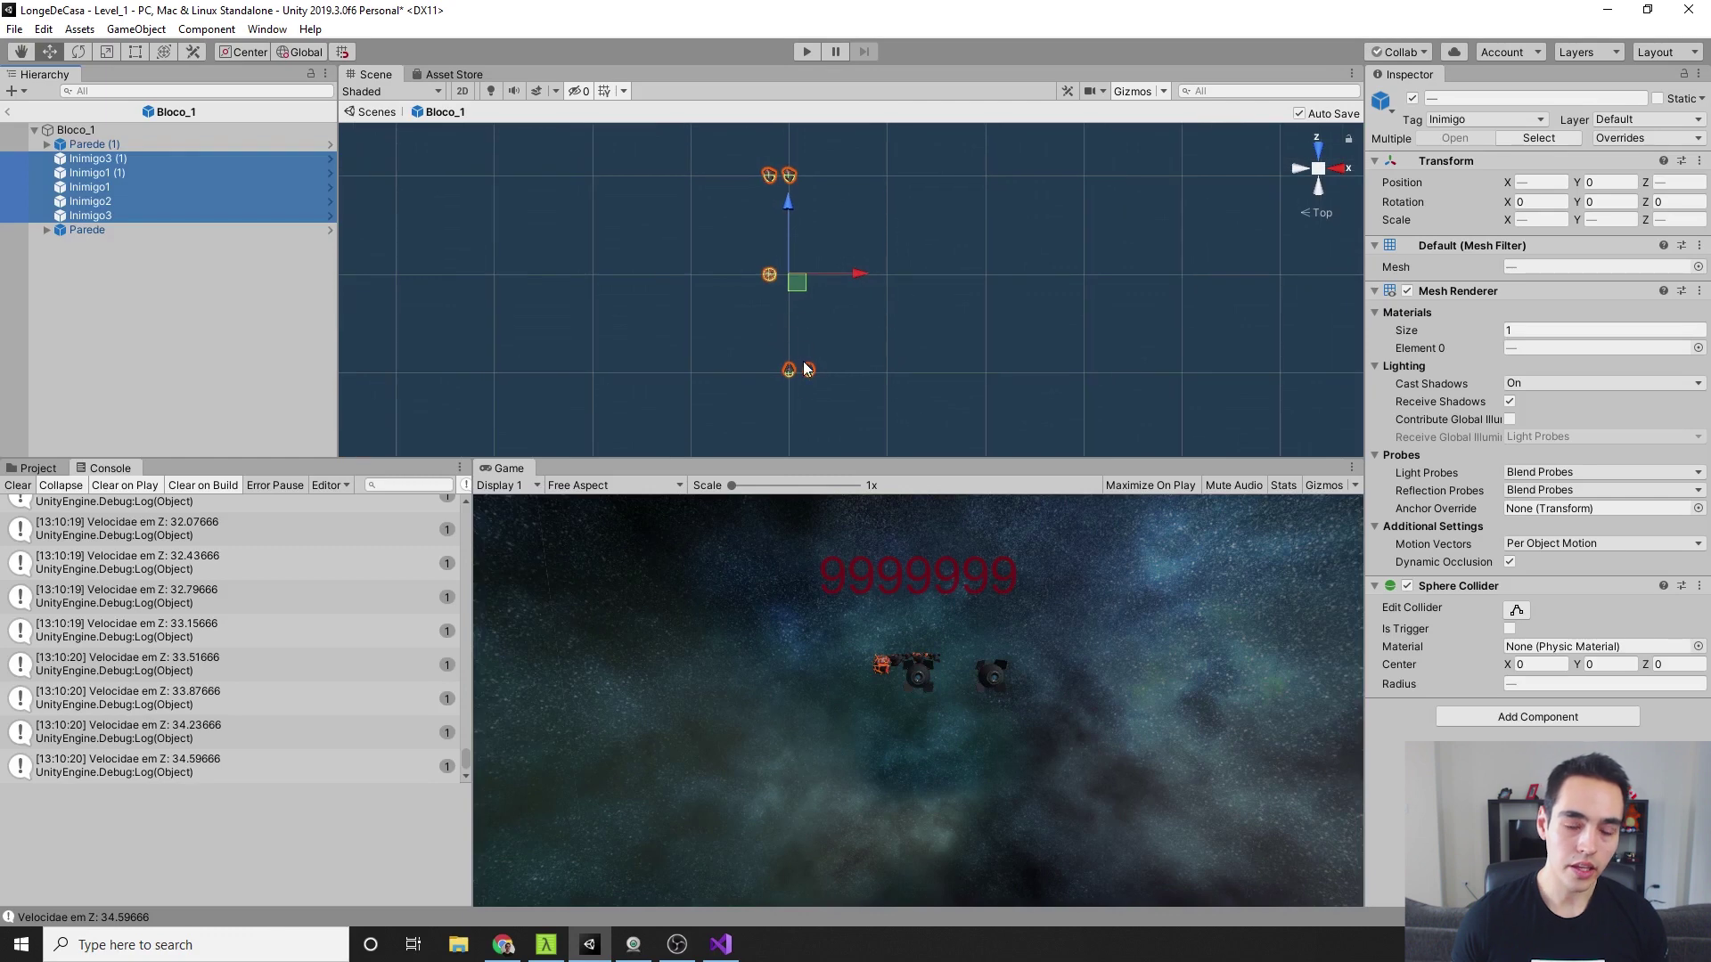
{"action": "left_click", "coordinate": [7, 111]}
{"action": "middle_click_drag", "start_coordinate": [864, 407], "coordinate": [841, 232]}
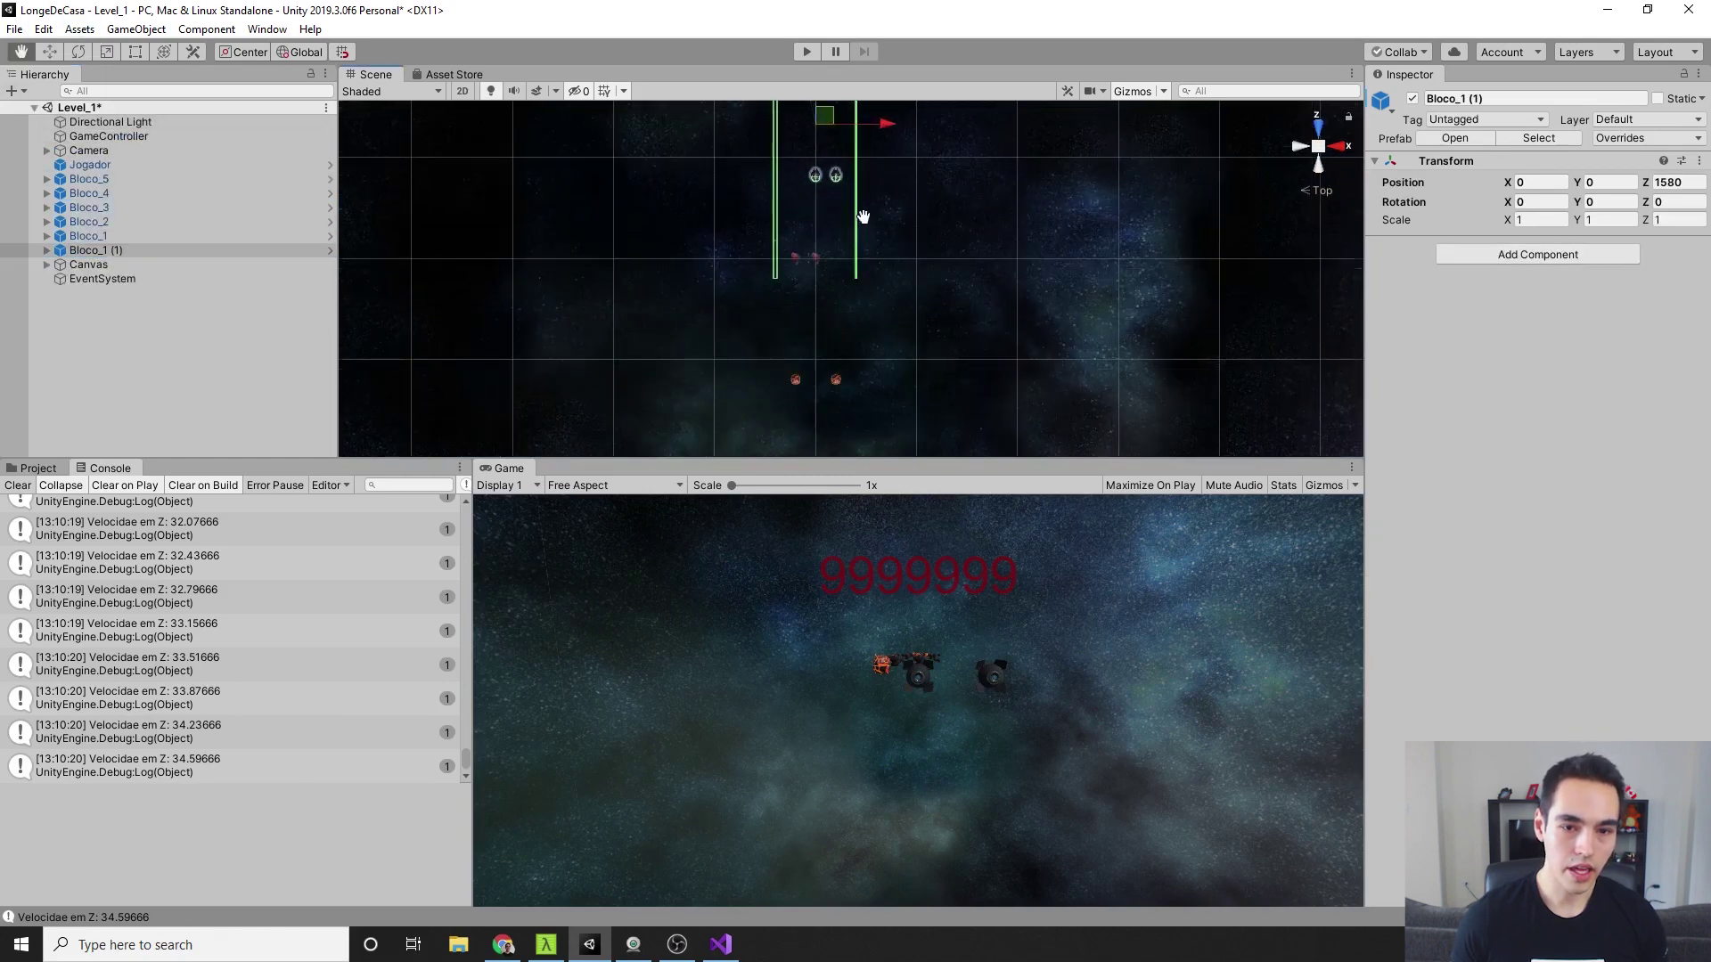
{"action": "scroll", "coordinate": [809, 303], "scroll_direction": "up", "scroll_amount": 3}
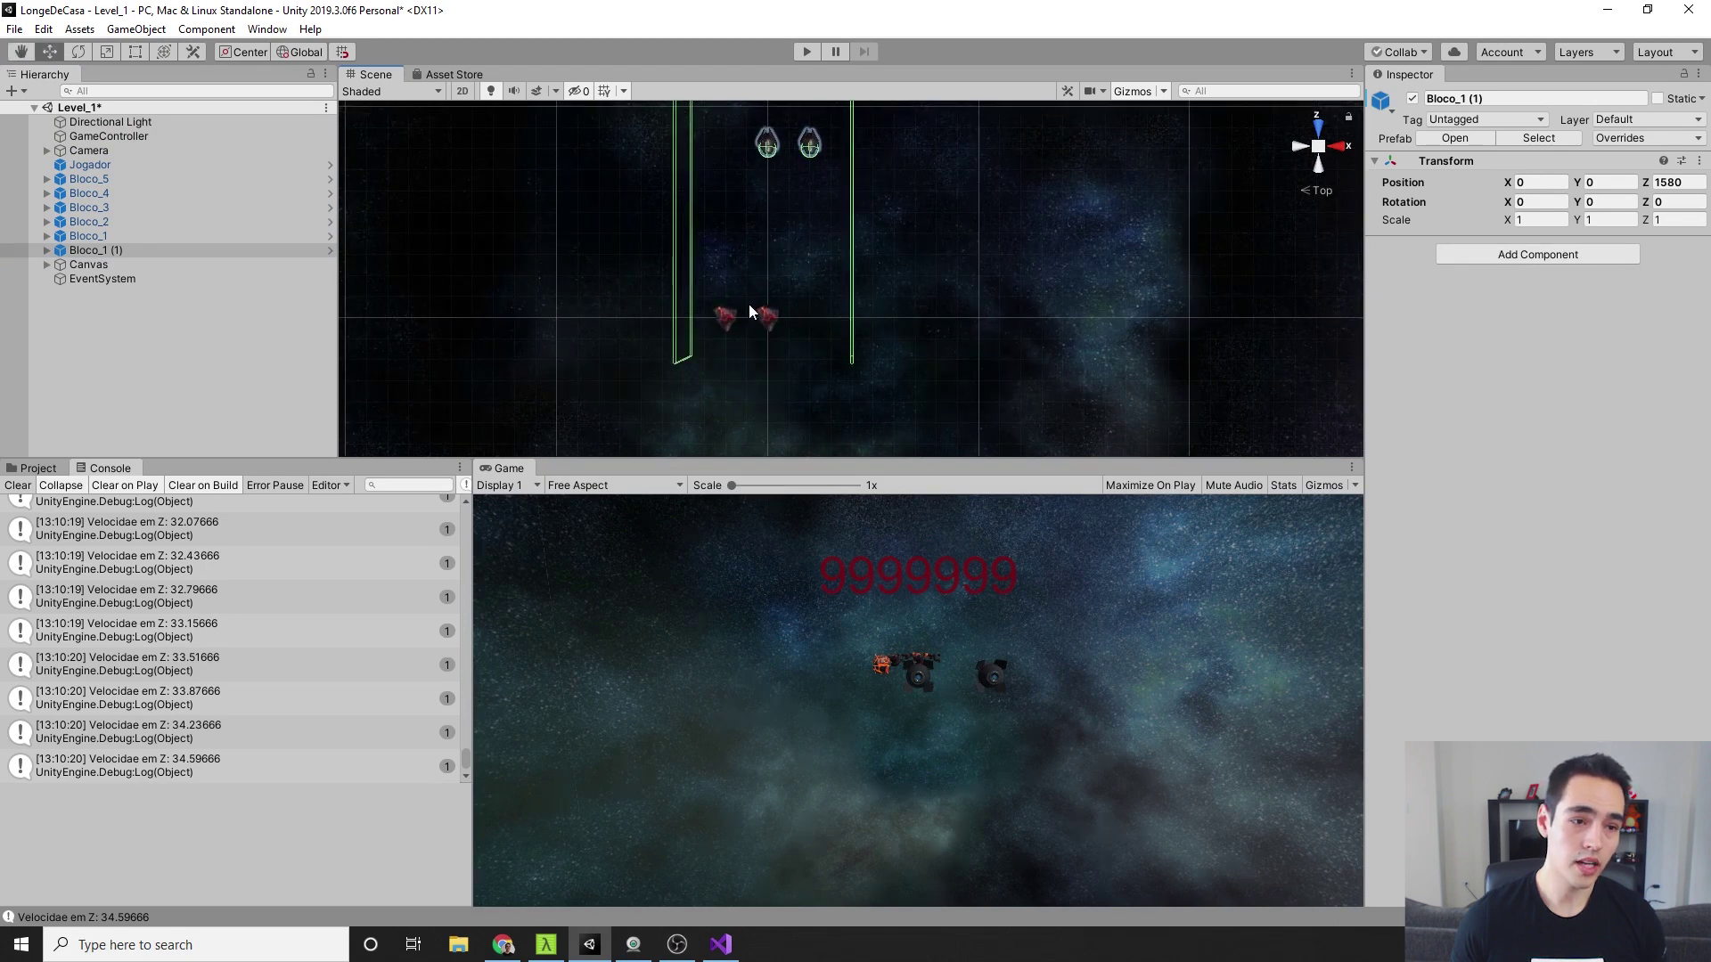
{"action": "left_click", "coordinate": [772, 143]}
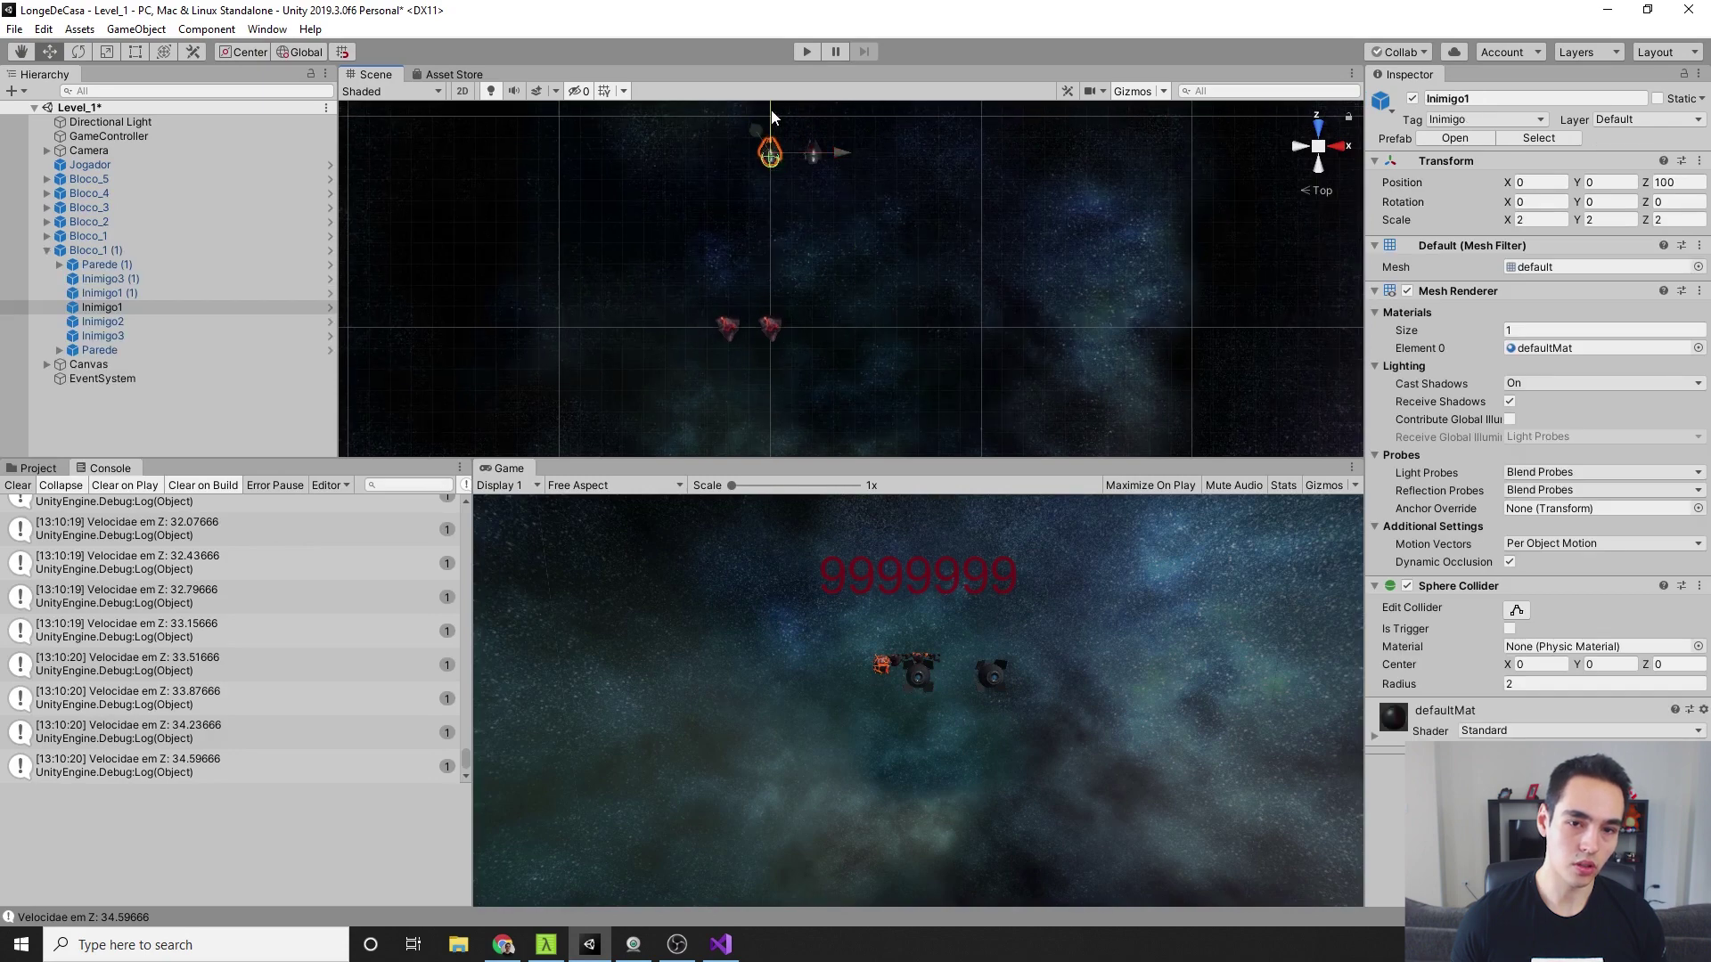
{"action": "mouse_move", "coordinate": [772, 110]}
{"action": "left_mouse_down"}
{"action": "mouse_move", "coordinate": [770, 253]}
{"action": "mouse_move", "coordinate": [788, 140]}
{"action": "left_mouse_up"}
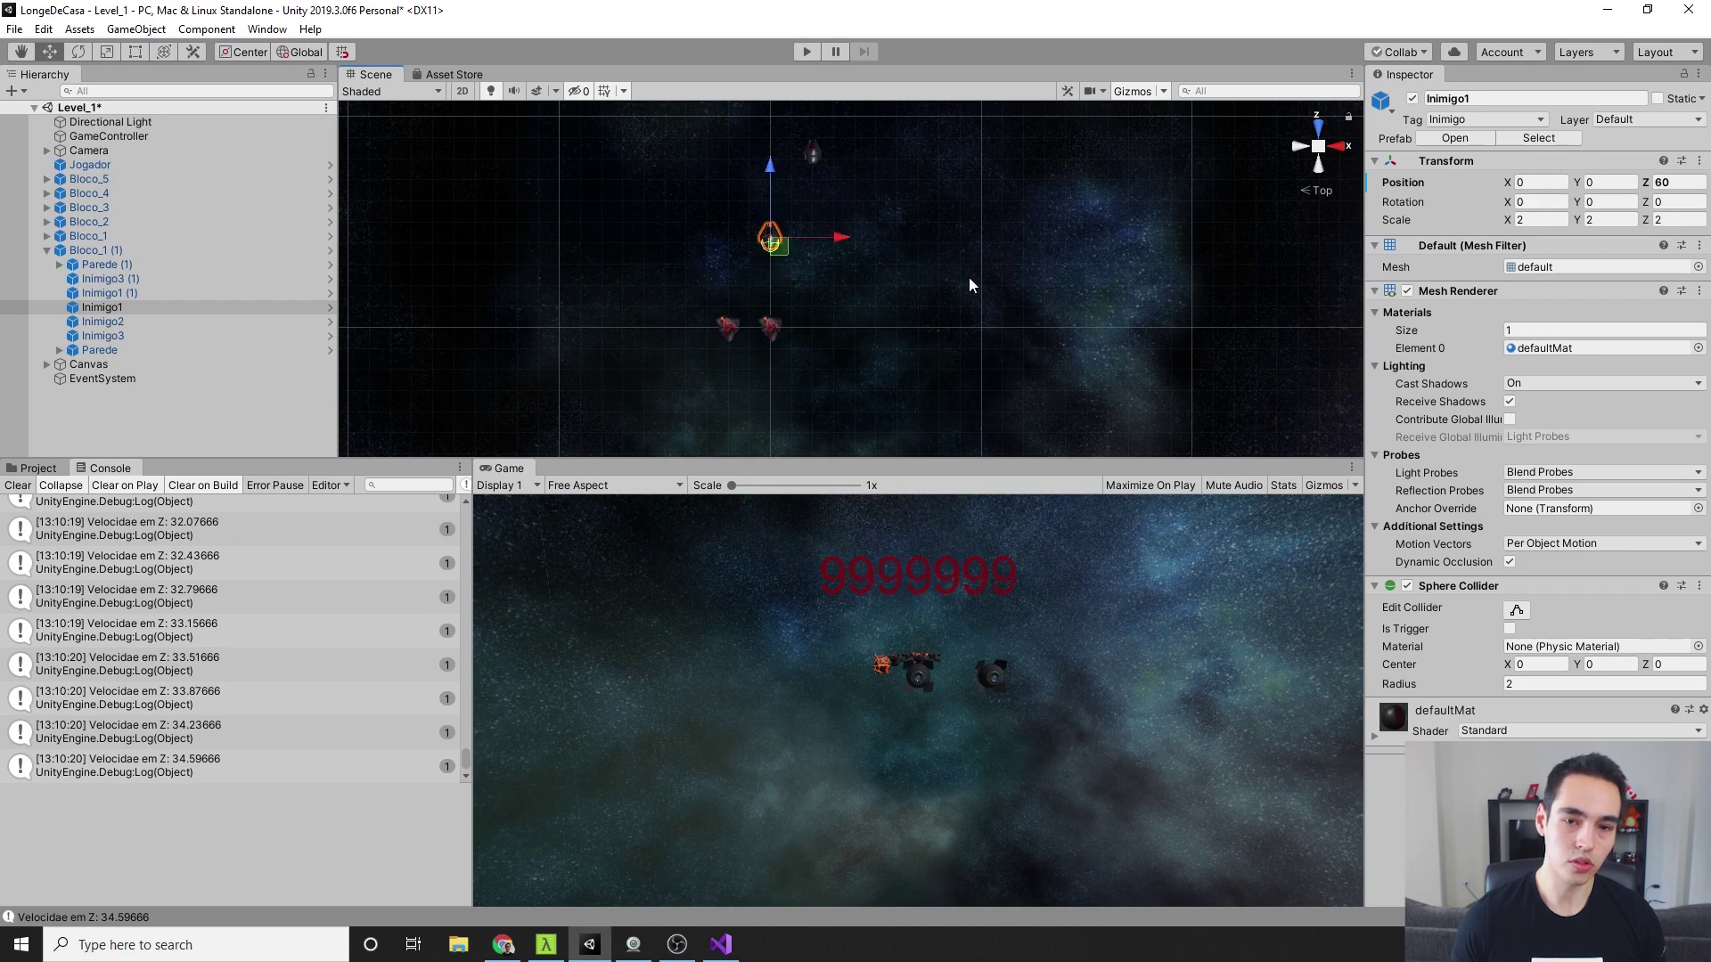
{"action": "key", "text": "ctrl+z"}
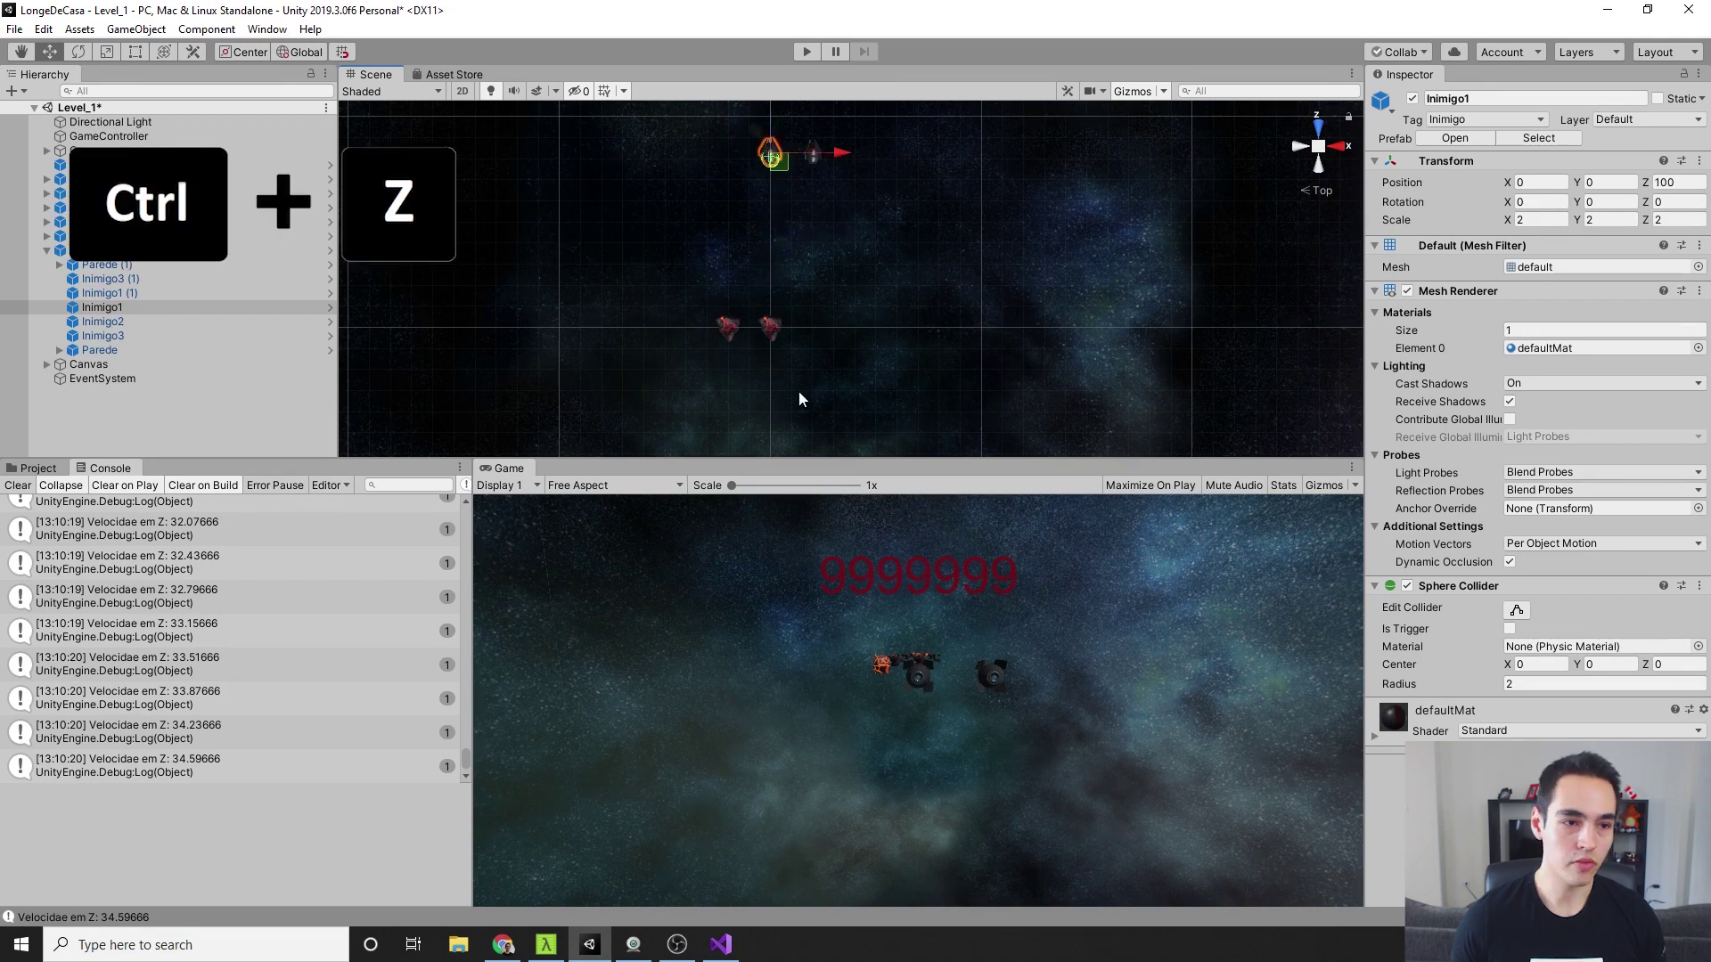
{"action": "key", "text": "ctrl+z"}
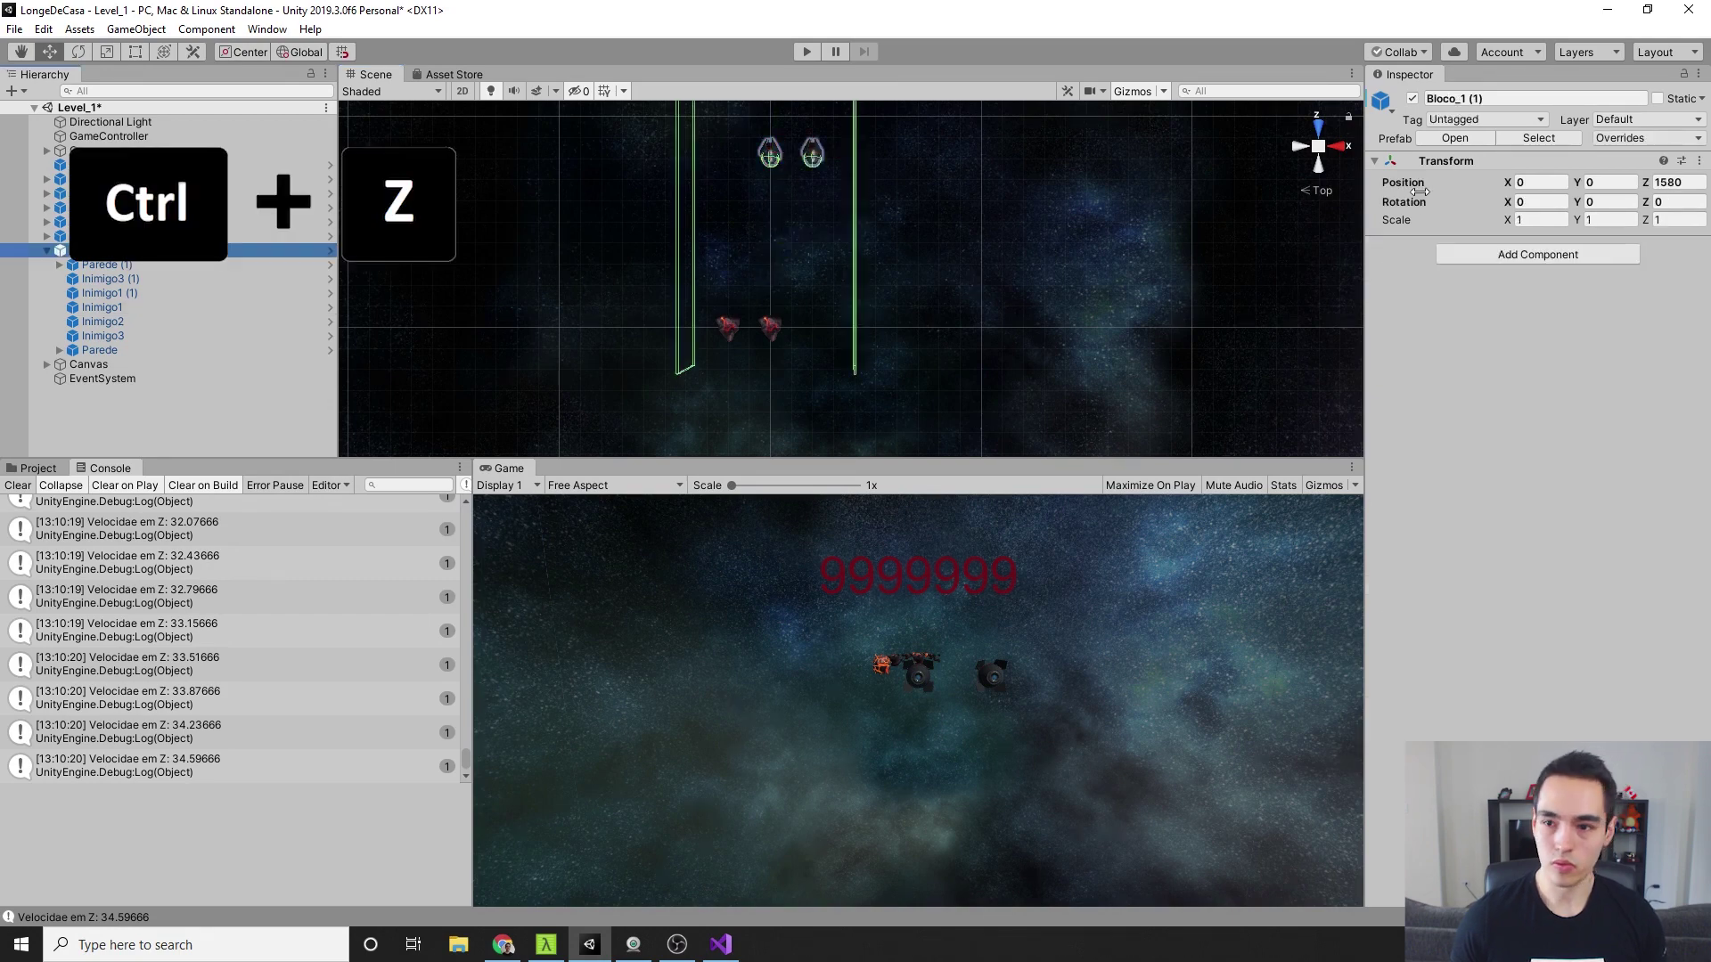
Open the Bloco_1 prefab and move all five Inimigo3 enemies forward together along Z
{"action": "left_click", "coordinate": [1455, 139]}
{"action": "left_click", "coordinate": [142, 159]}
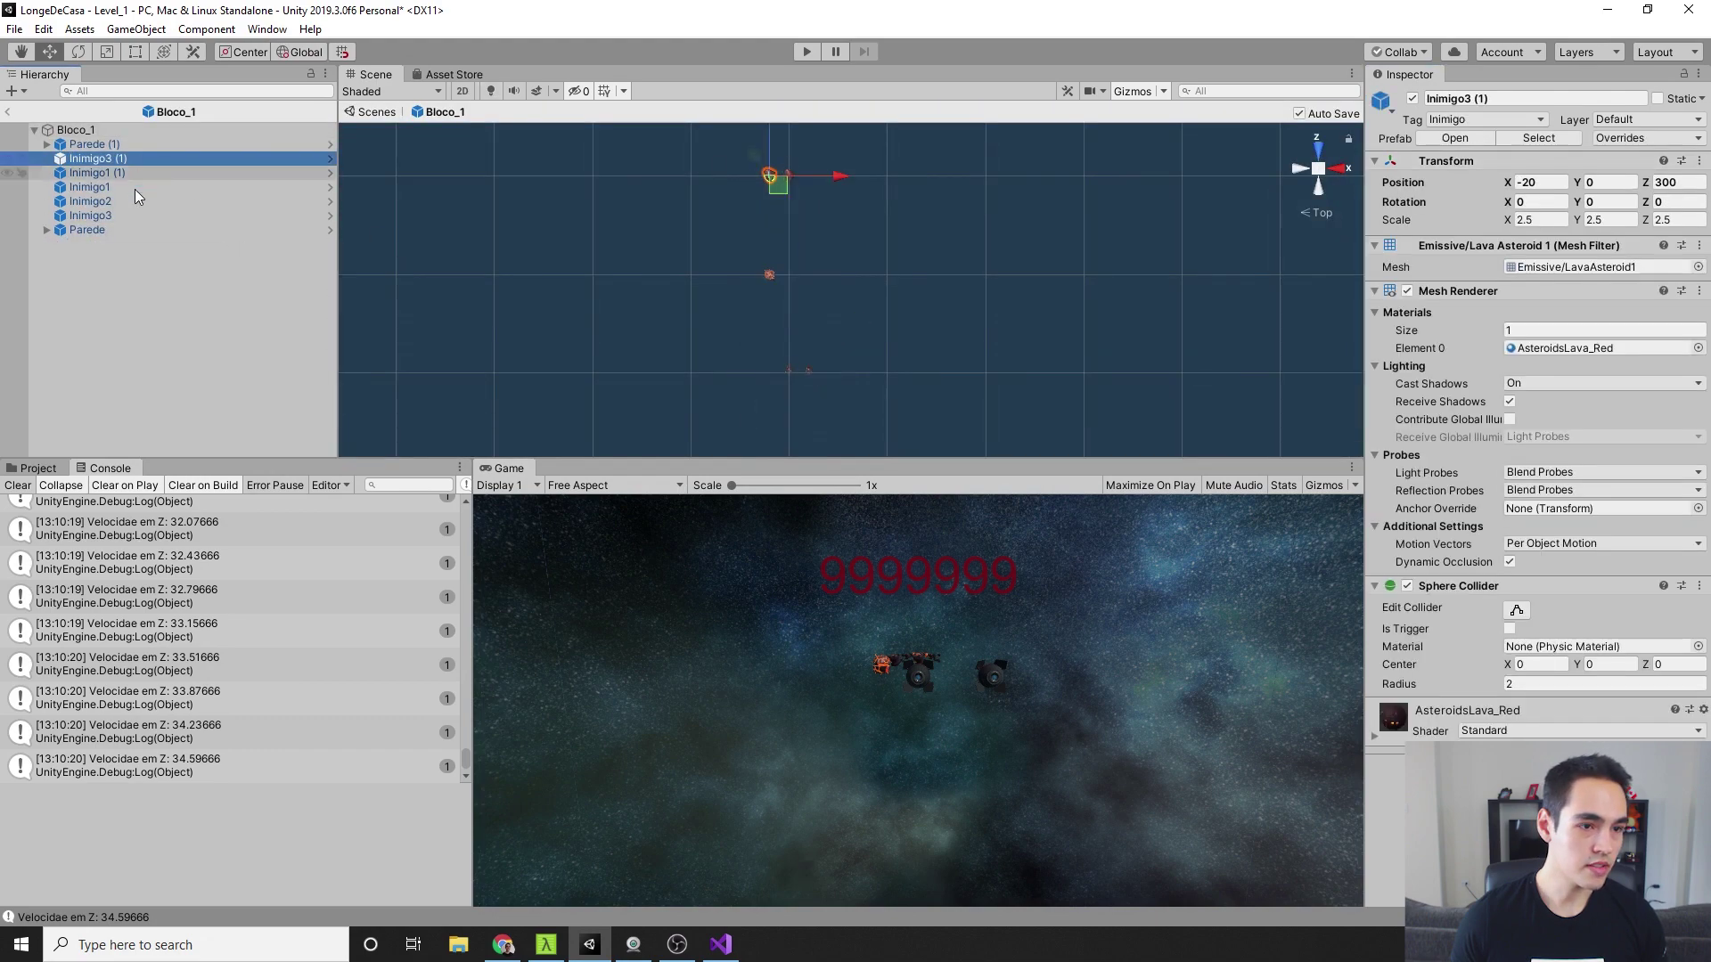
{"action": "left_click", "coordinate": [132, 217], "text": "shift"}
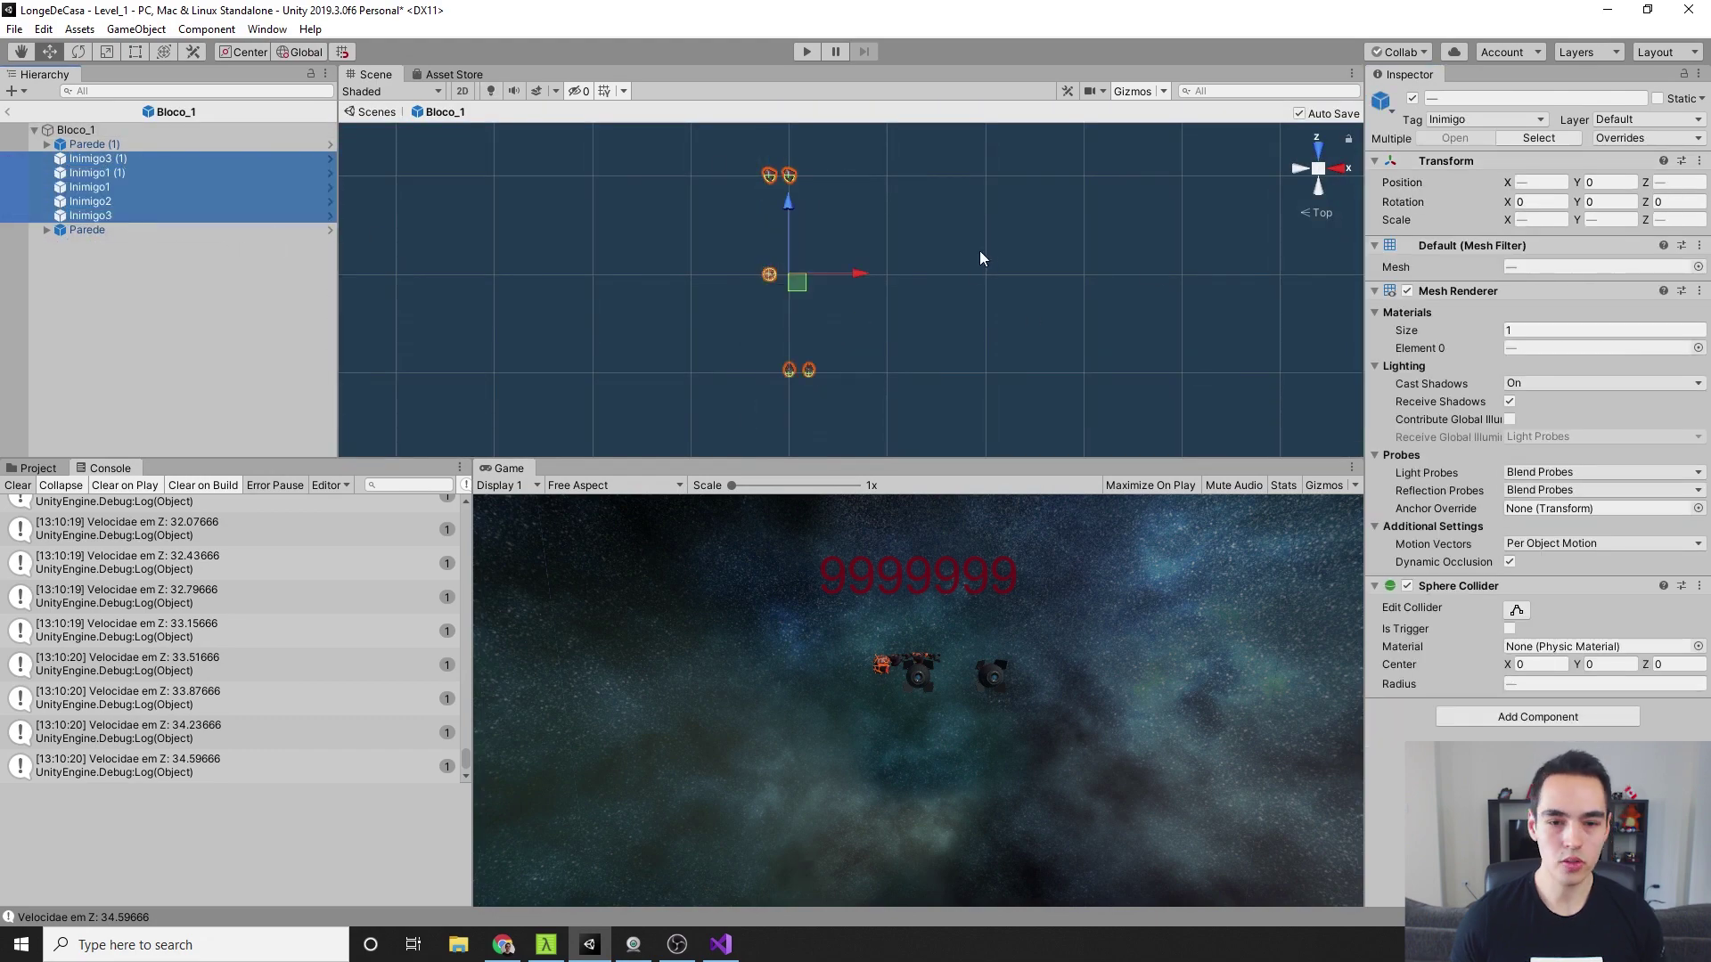
{"action": "scroll", "coordinate": [880, 261], "scroll_direction": "down", "scroll_amount": 1}
{"action": "scroll", "coordinate": [872, 259], "scroll_direction": "down", "scroll_amount": 1}
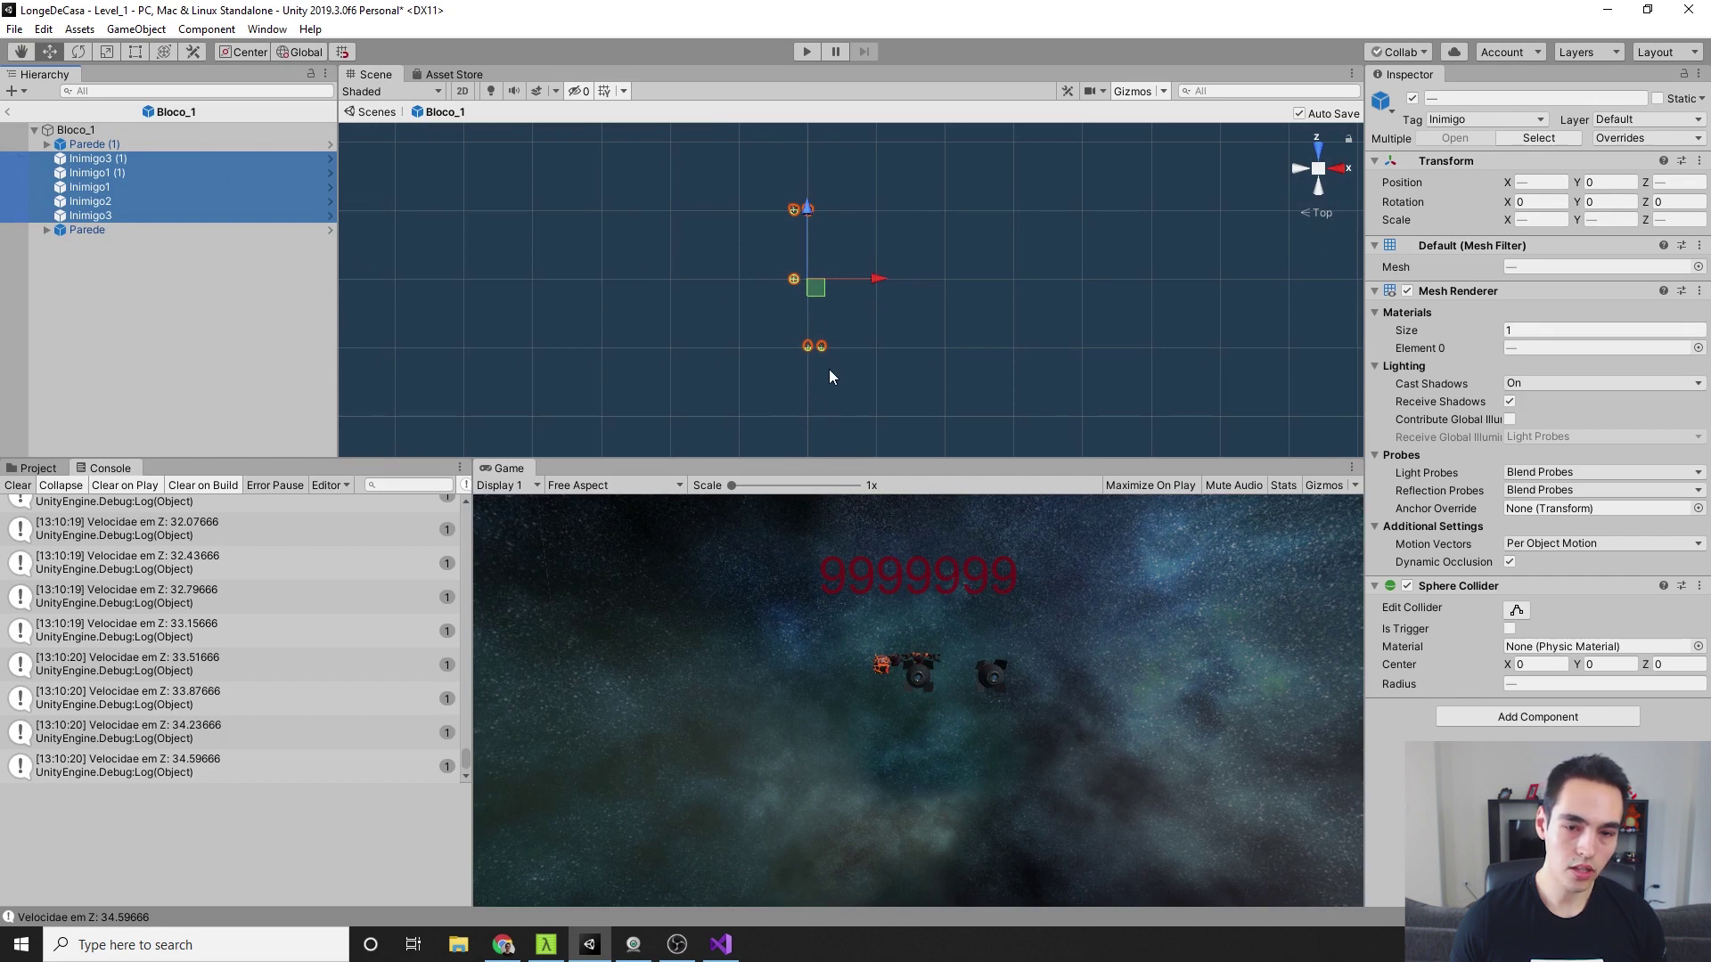
{"action": "scroll", "coordinate": [800, 241], "scroll_direction": "up", "scroll_amount": 1}
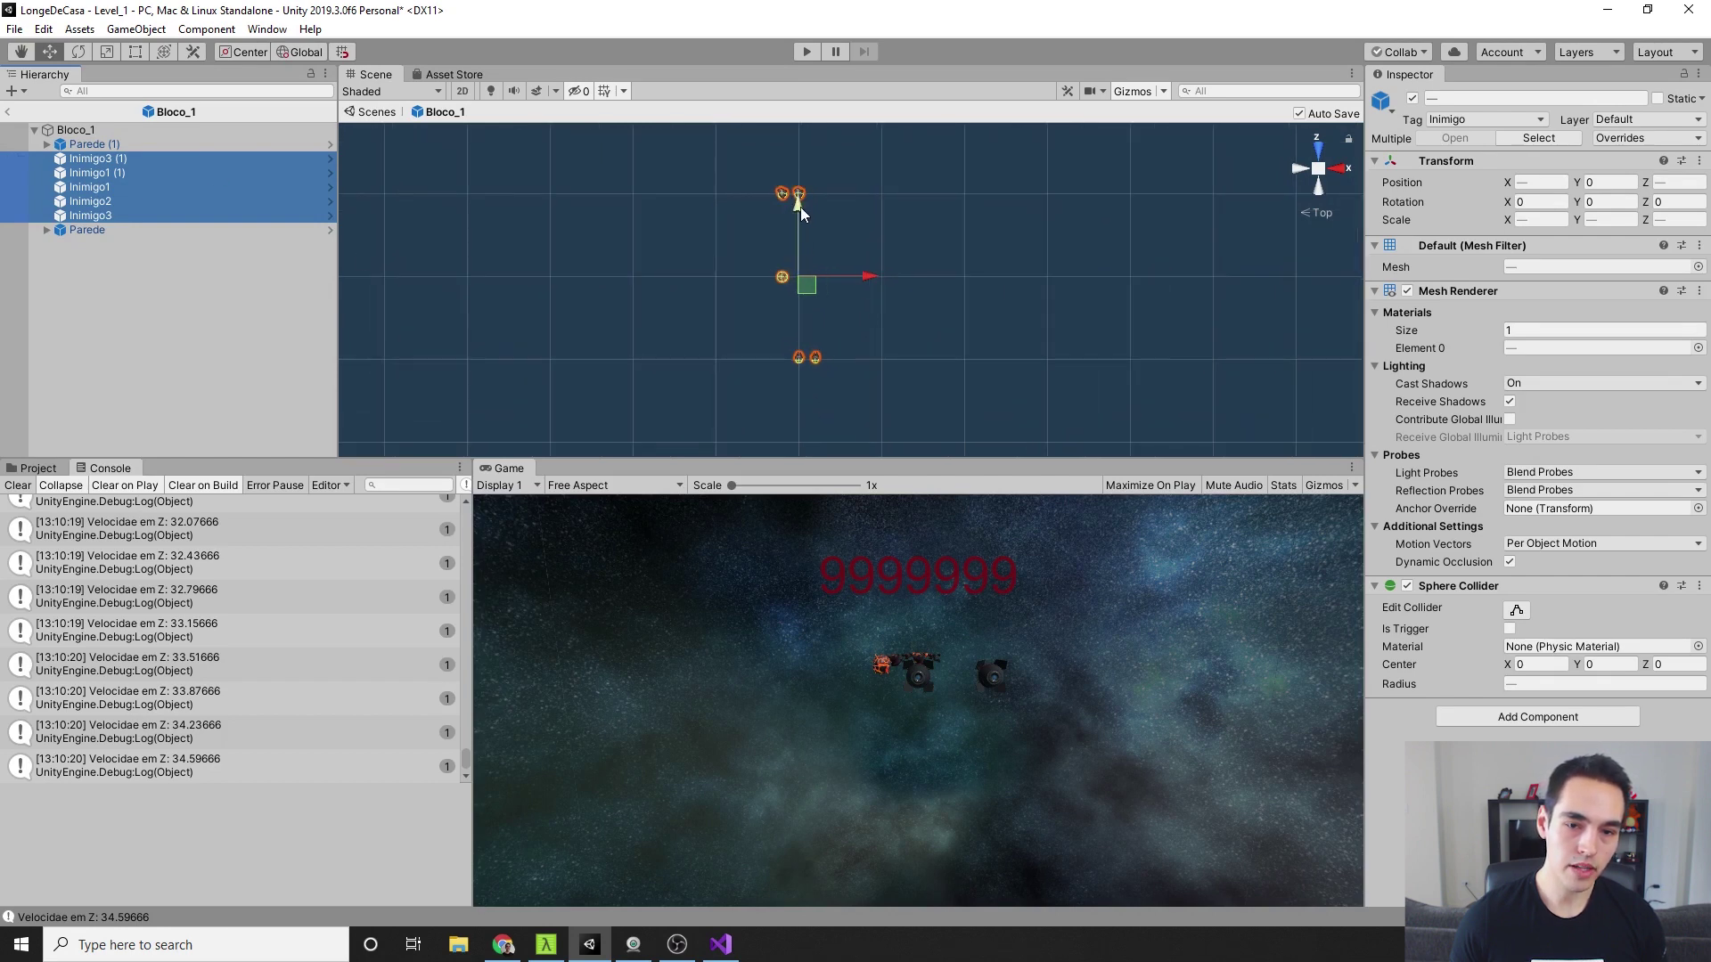
{"action": "left_click_drag", "start_coordinate": [800, 211], "coordinate": [810, 158]}
{"action": "left_click", "coordinate": [251, 200]}
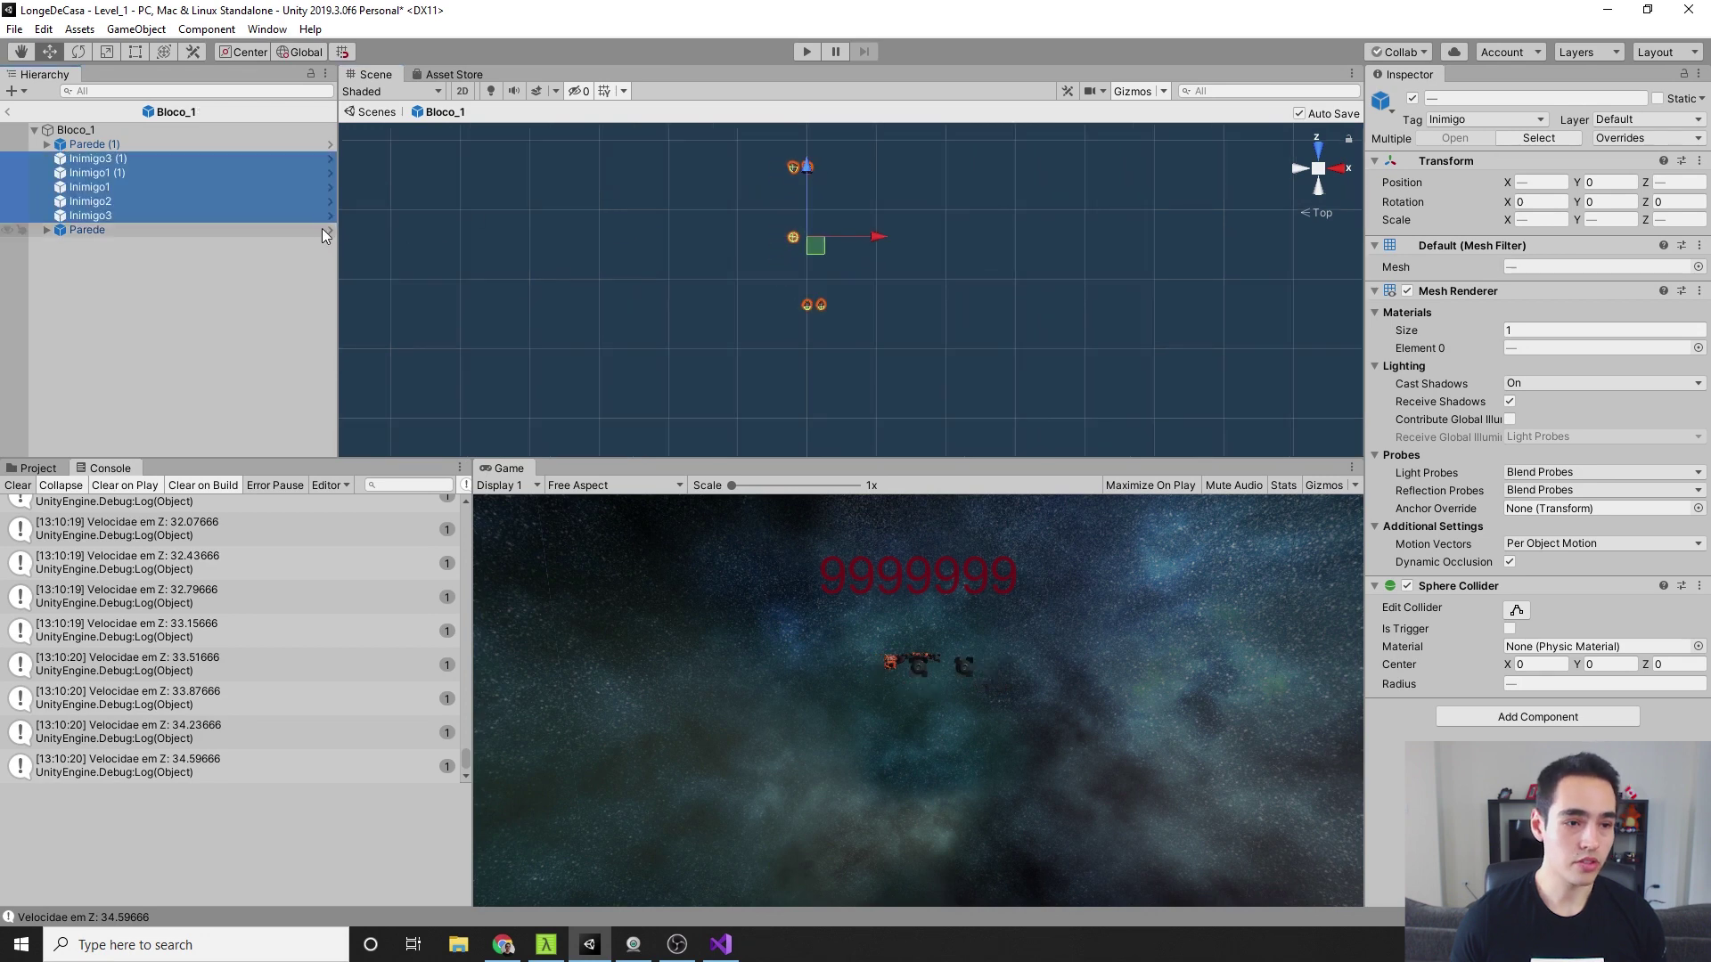
{"action": "left_click", "coordinate": [182, 230]}
Slide both Parede walls to Z 210 and set their Z scale to 300+20*3 = 360
{"action": "left_click", "coordinate": [125, 143], "text": "ctrl"}
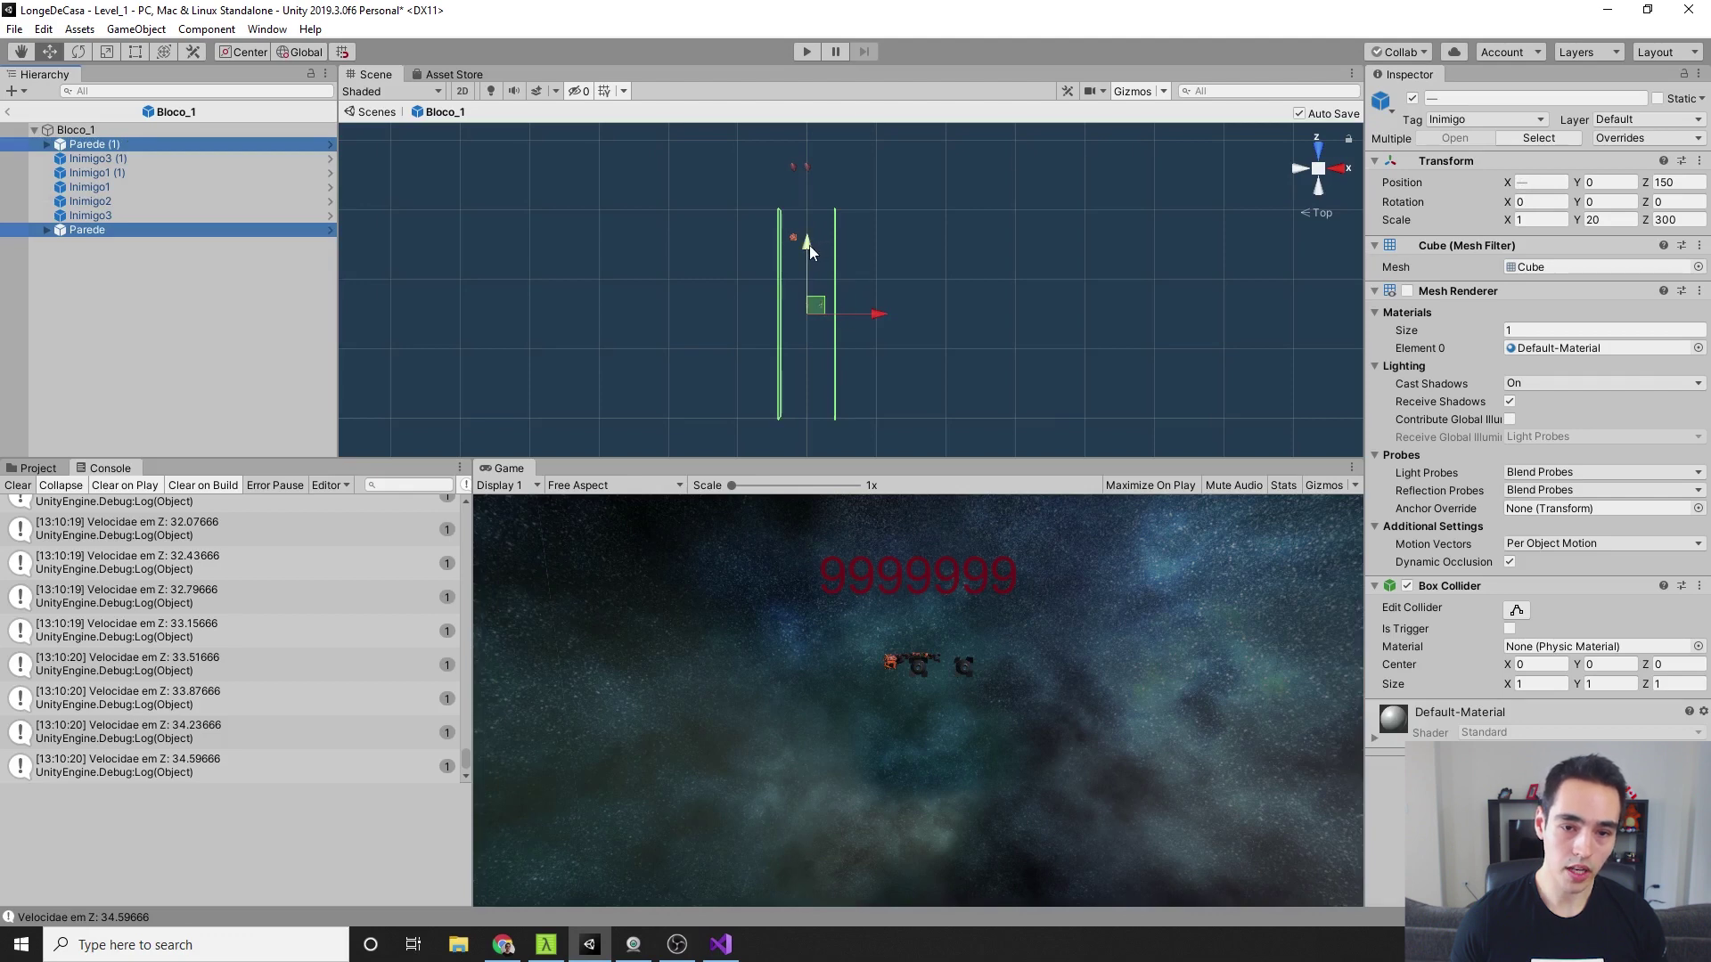
{"action": "left_click_drag", "start_coordinate": [809, 244], "coordinate": [816, 211]}
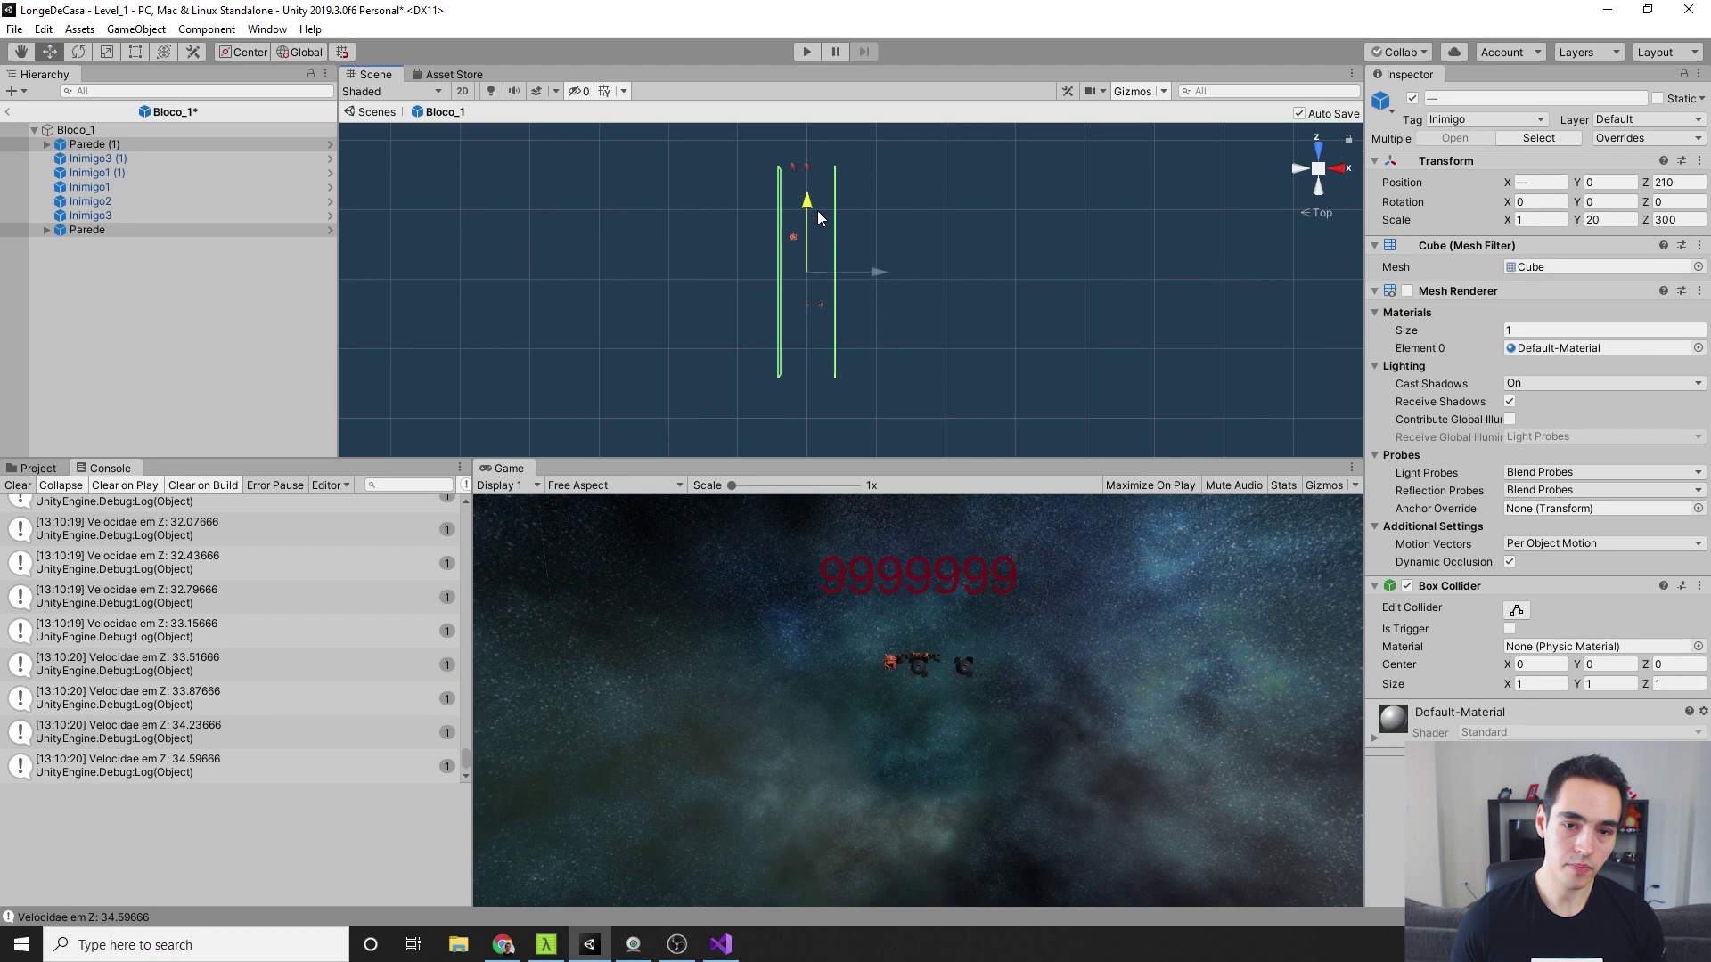
{"action": "scroll", "coordinate": [506, 361], "scroll_direction": "up", "scroll_amount": 1}
{"action": "type", "text": "+"}
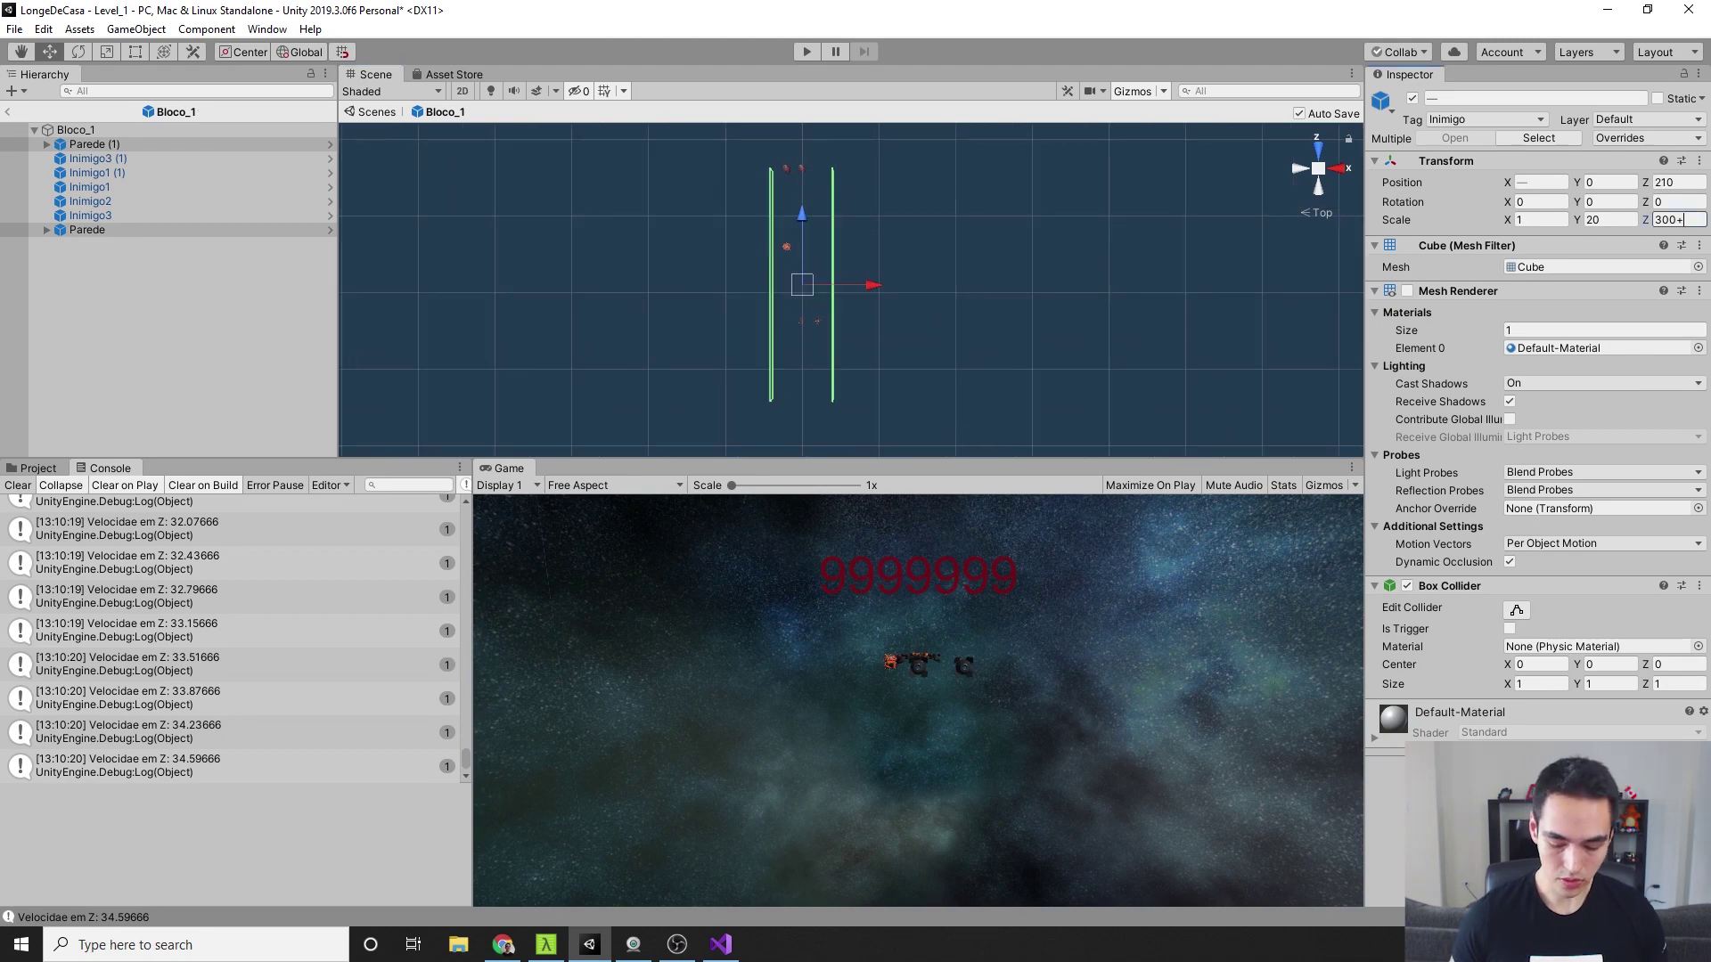
{"action": "type", "text": "20*"}
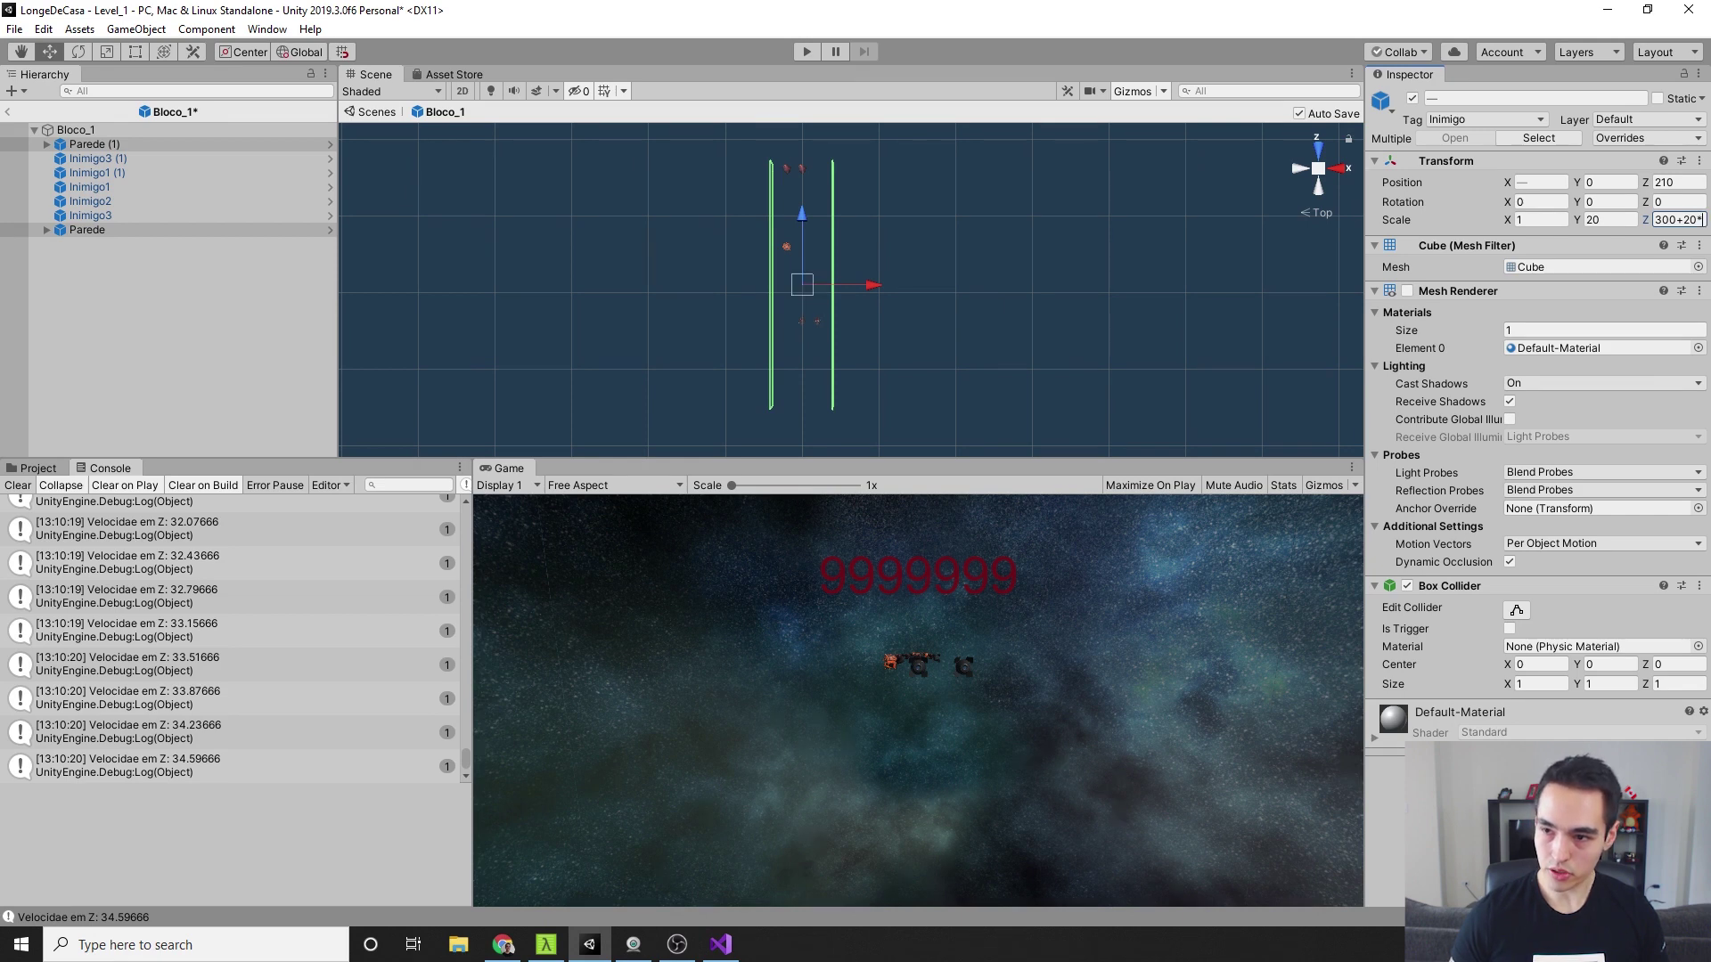
{"action": "type", "text": "3"}
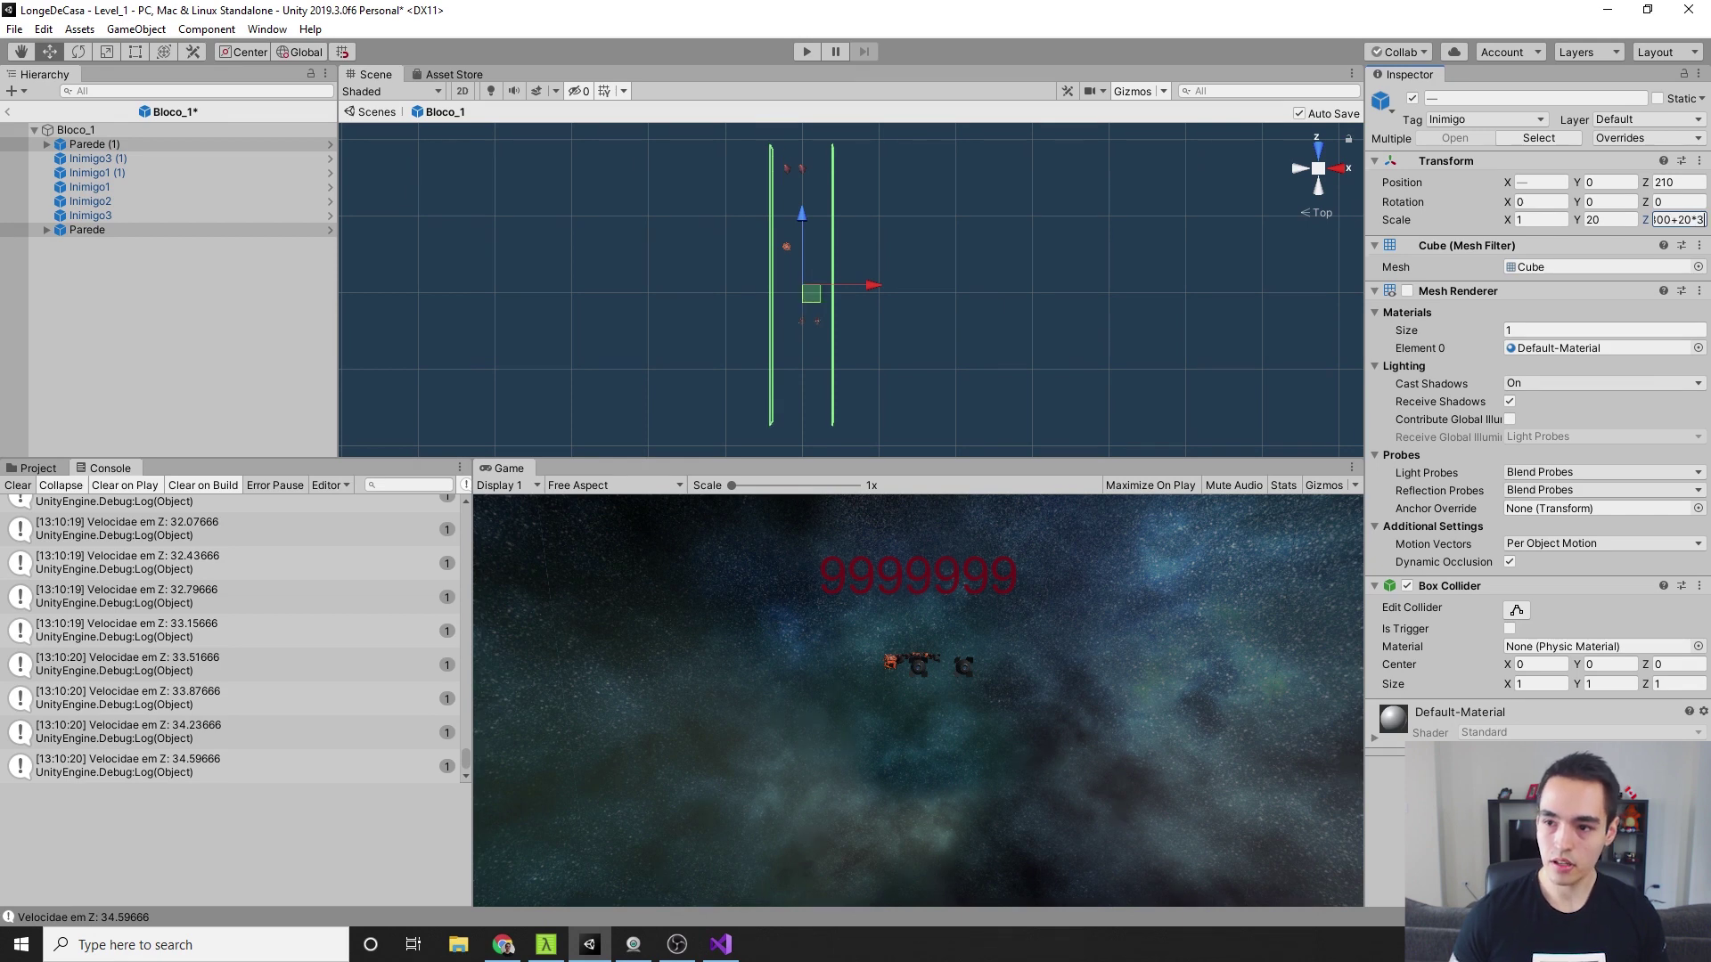
{"action": "key", "text": "Return"}
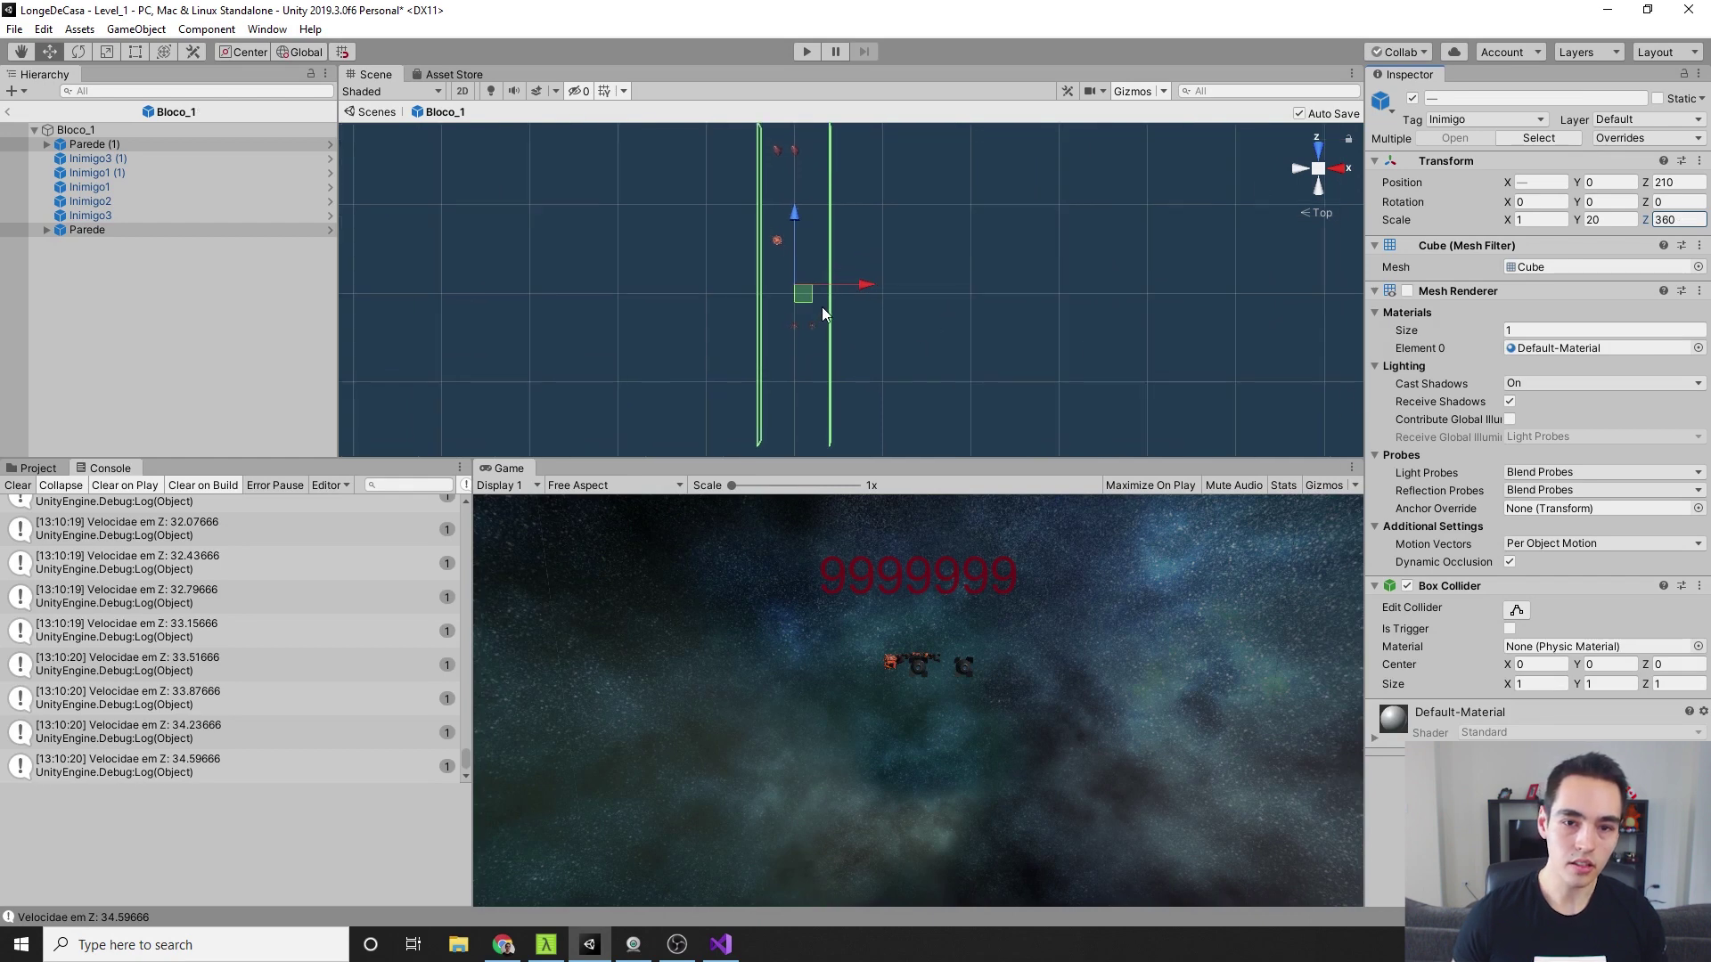
{"action": "scroll", "coordinate": [819, 191], "scroll_direction": "up", "scroll_amount": 3}
{"action": "scroll", "coordinate": [854, 302], "scroll_direction": "down", "scroll_amount": 2}
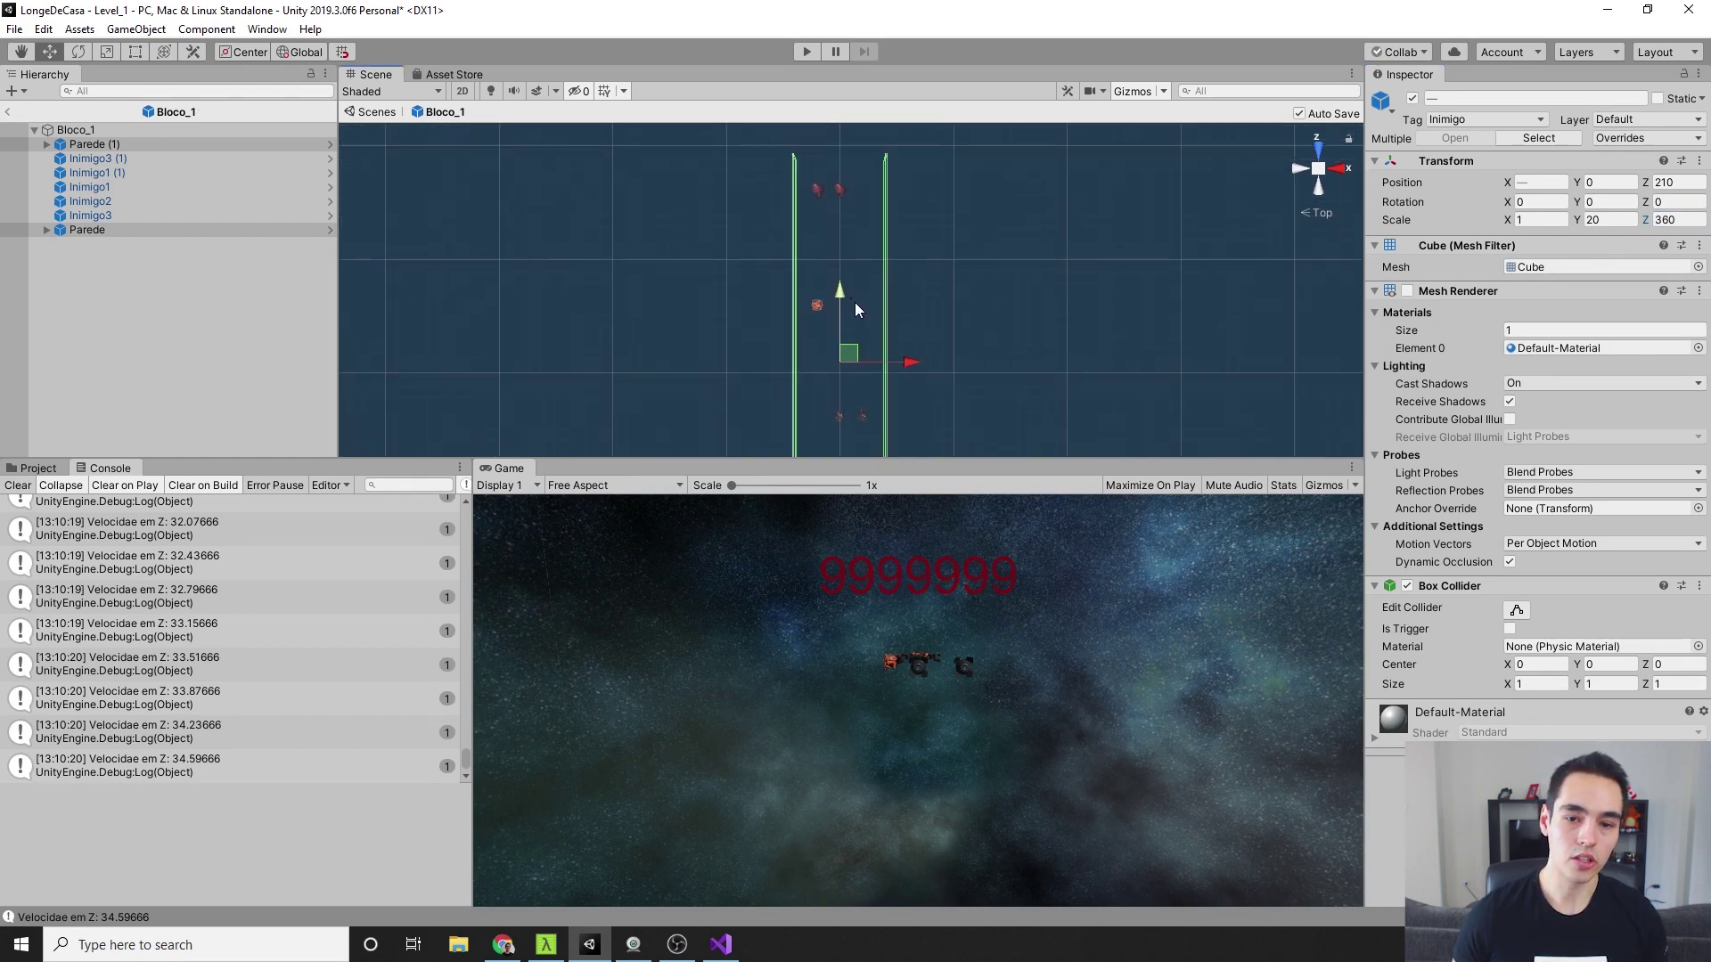
{"action": "middle_click_drag", "start_coordinate": [854, 302], "coordinate": [859, 210]}
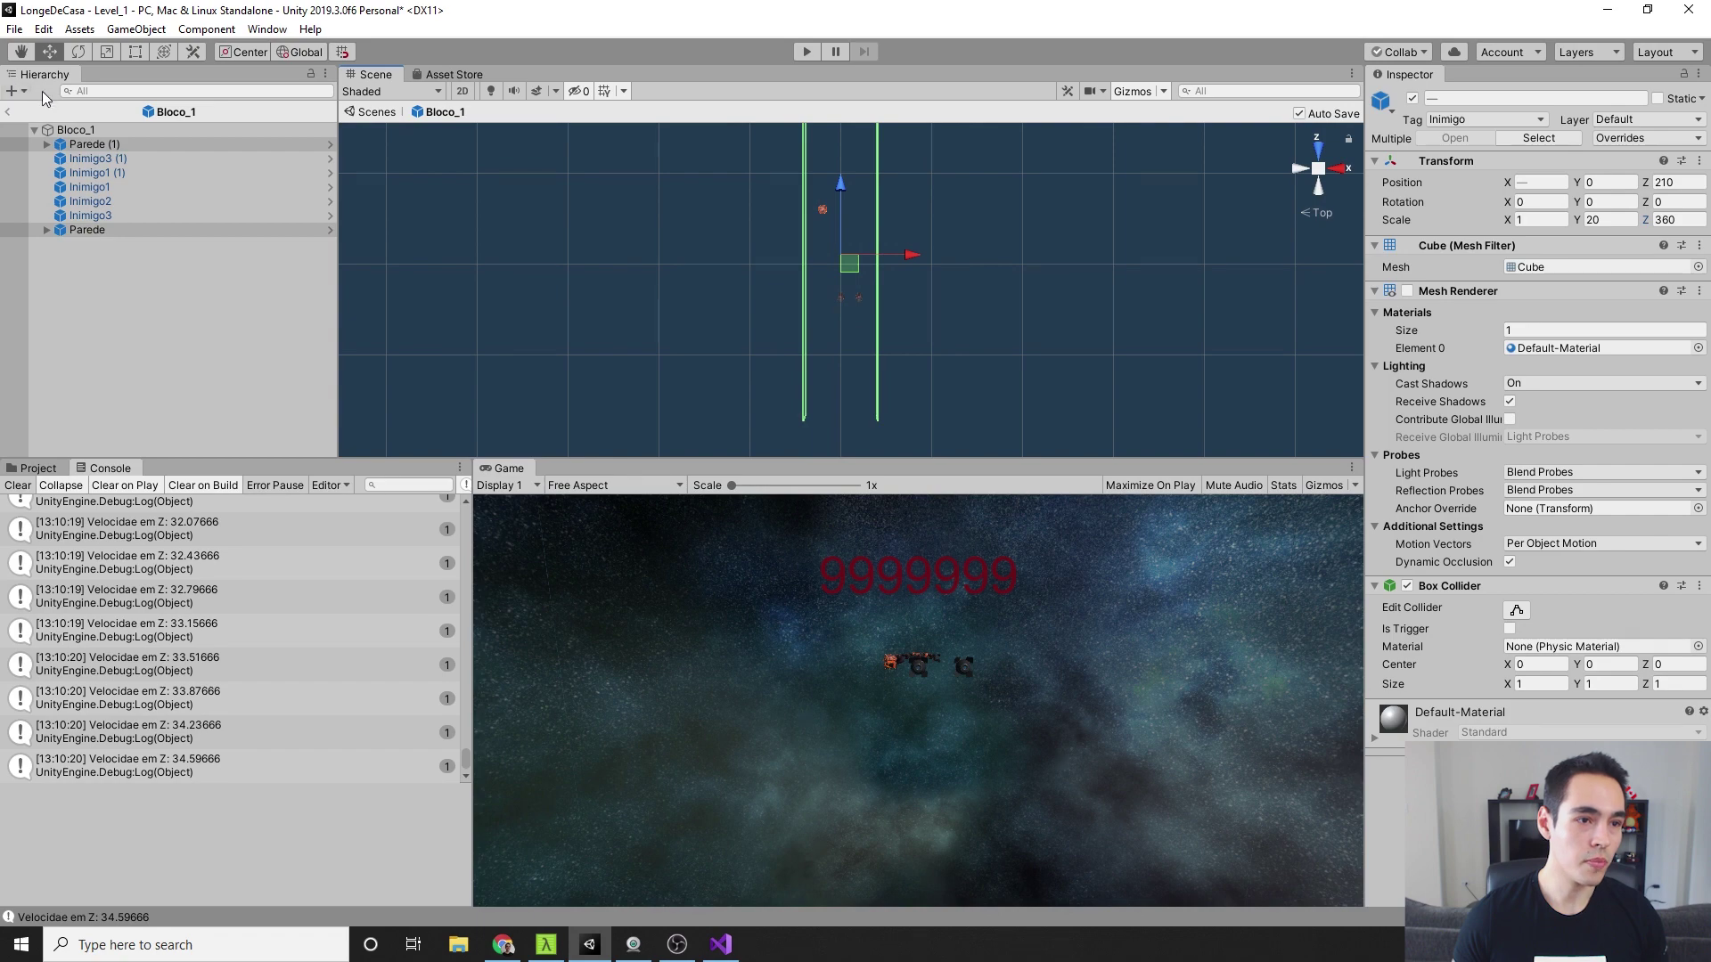
{"action": "left_click", "coordinate": [8, 111]}
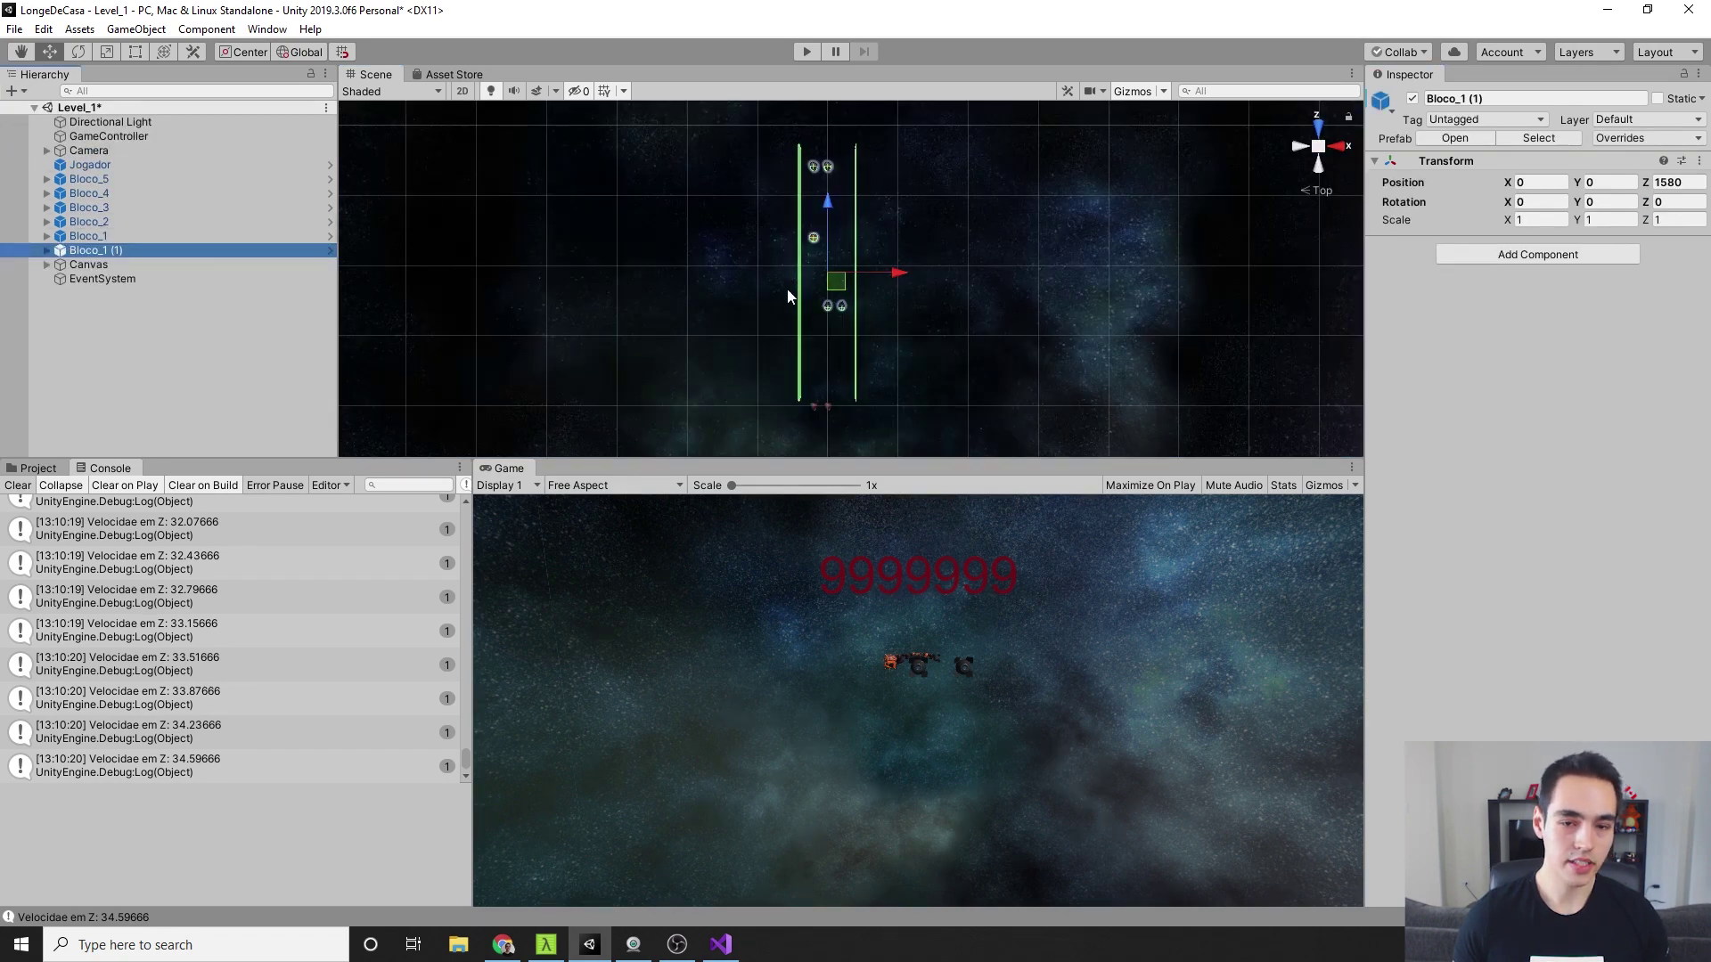
Select the level blocks and pan the scene to inspect Bloco_1 and the blocks ahead
{"action": "scroll", "coordinate": [829, 294], "scroll_direction": "up", "scroll_amount": 2}
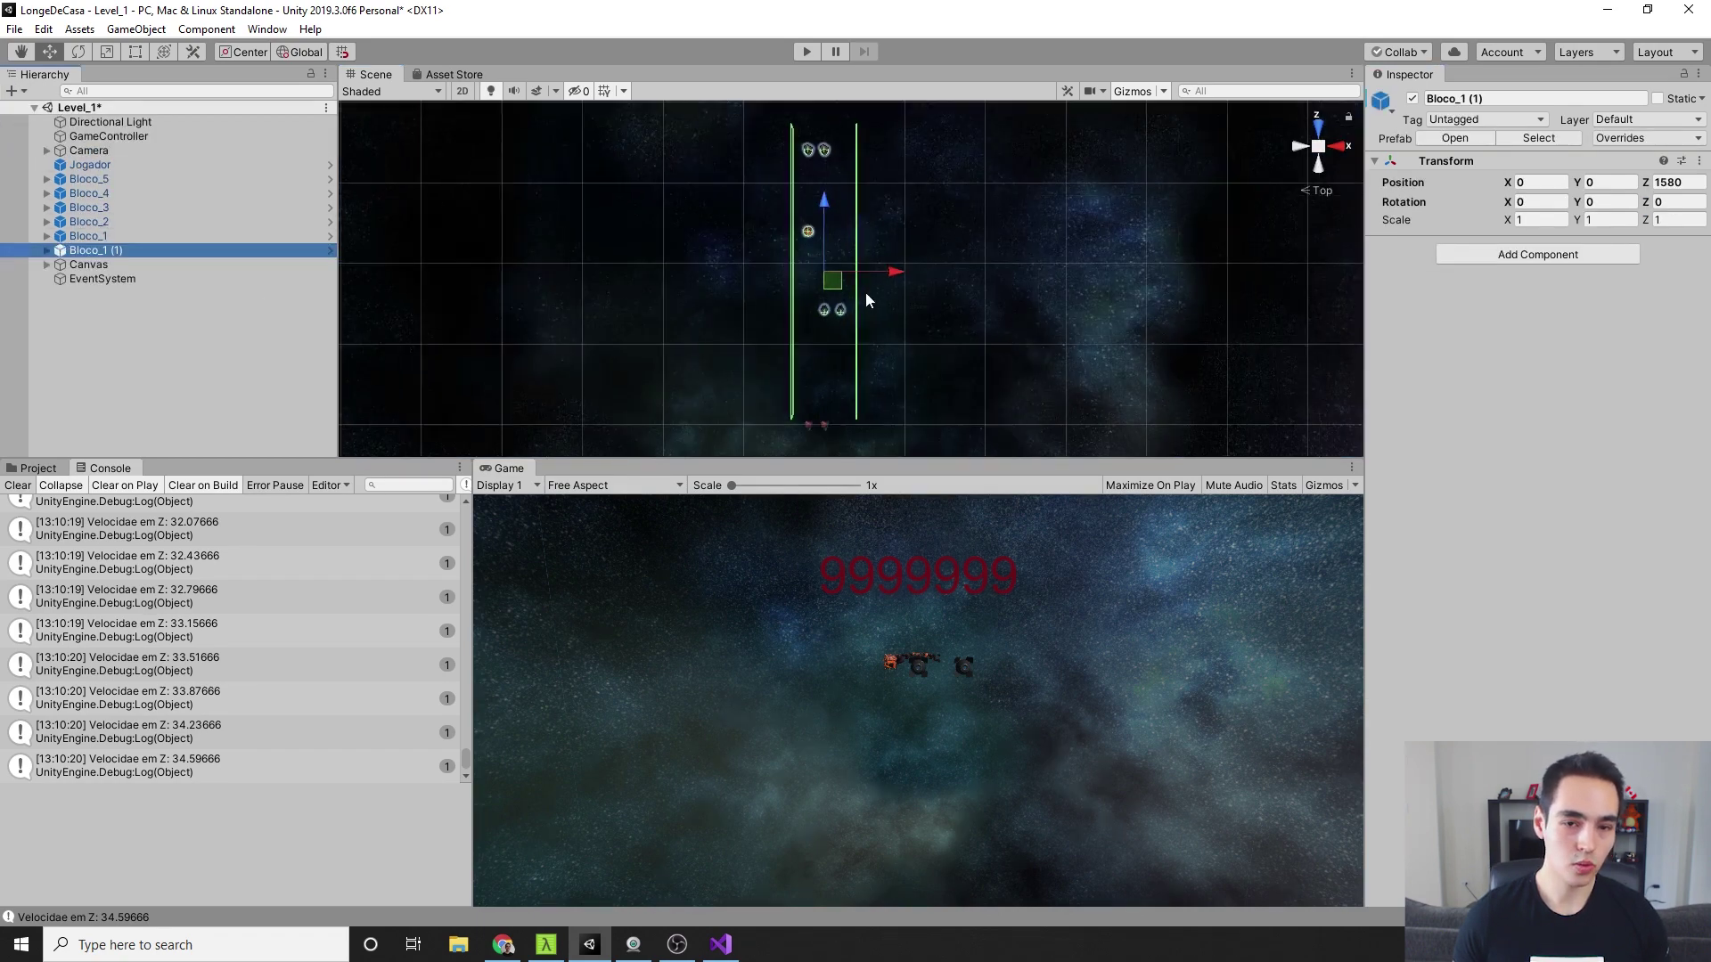
{"action": "left_click", "coordinate": [105, 180], "text": "shift"}
{"action": "scroll", "coordinate": [771, 268], "scroll_direction": "up", "scroll_amount": 4}
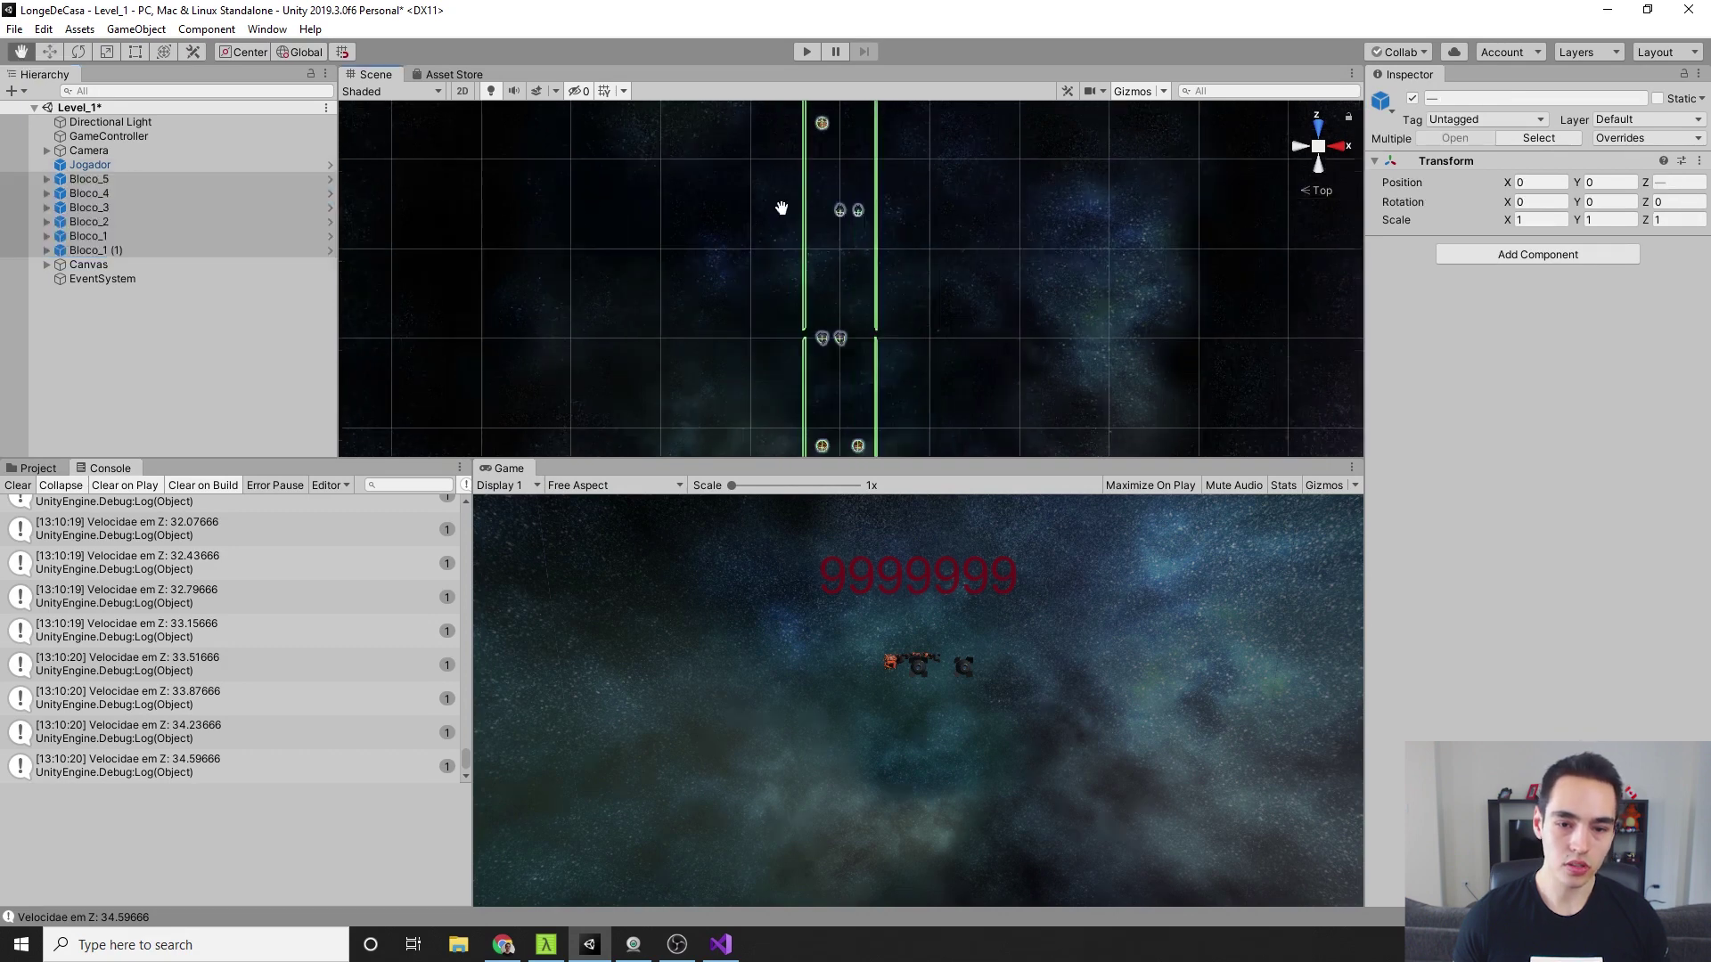
{"action": "scroll", "coordinate": [771, 249], "scroll_direction": "up", "scroll_amount": 1}
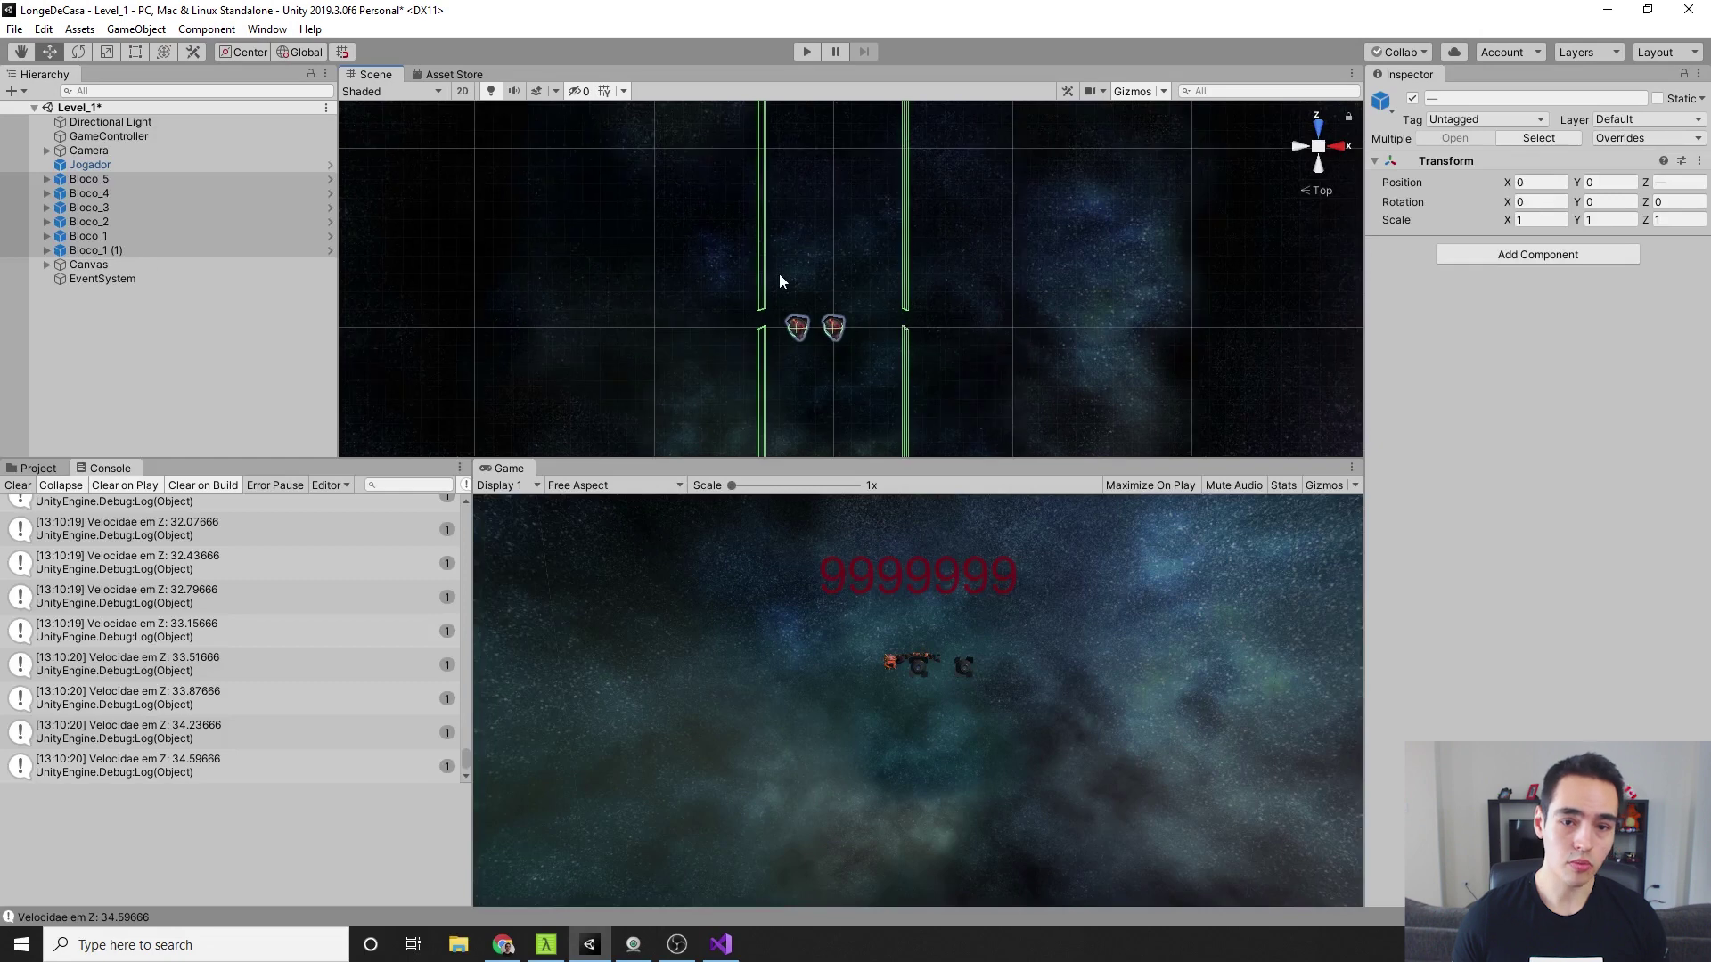
{"action": "middle_click_drag", "start_coordinate": [779, 274], "coordinate": [764, 343]}
{"action": "left_click", "coordinate": [151, 235]}
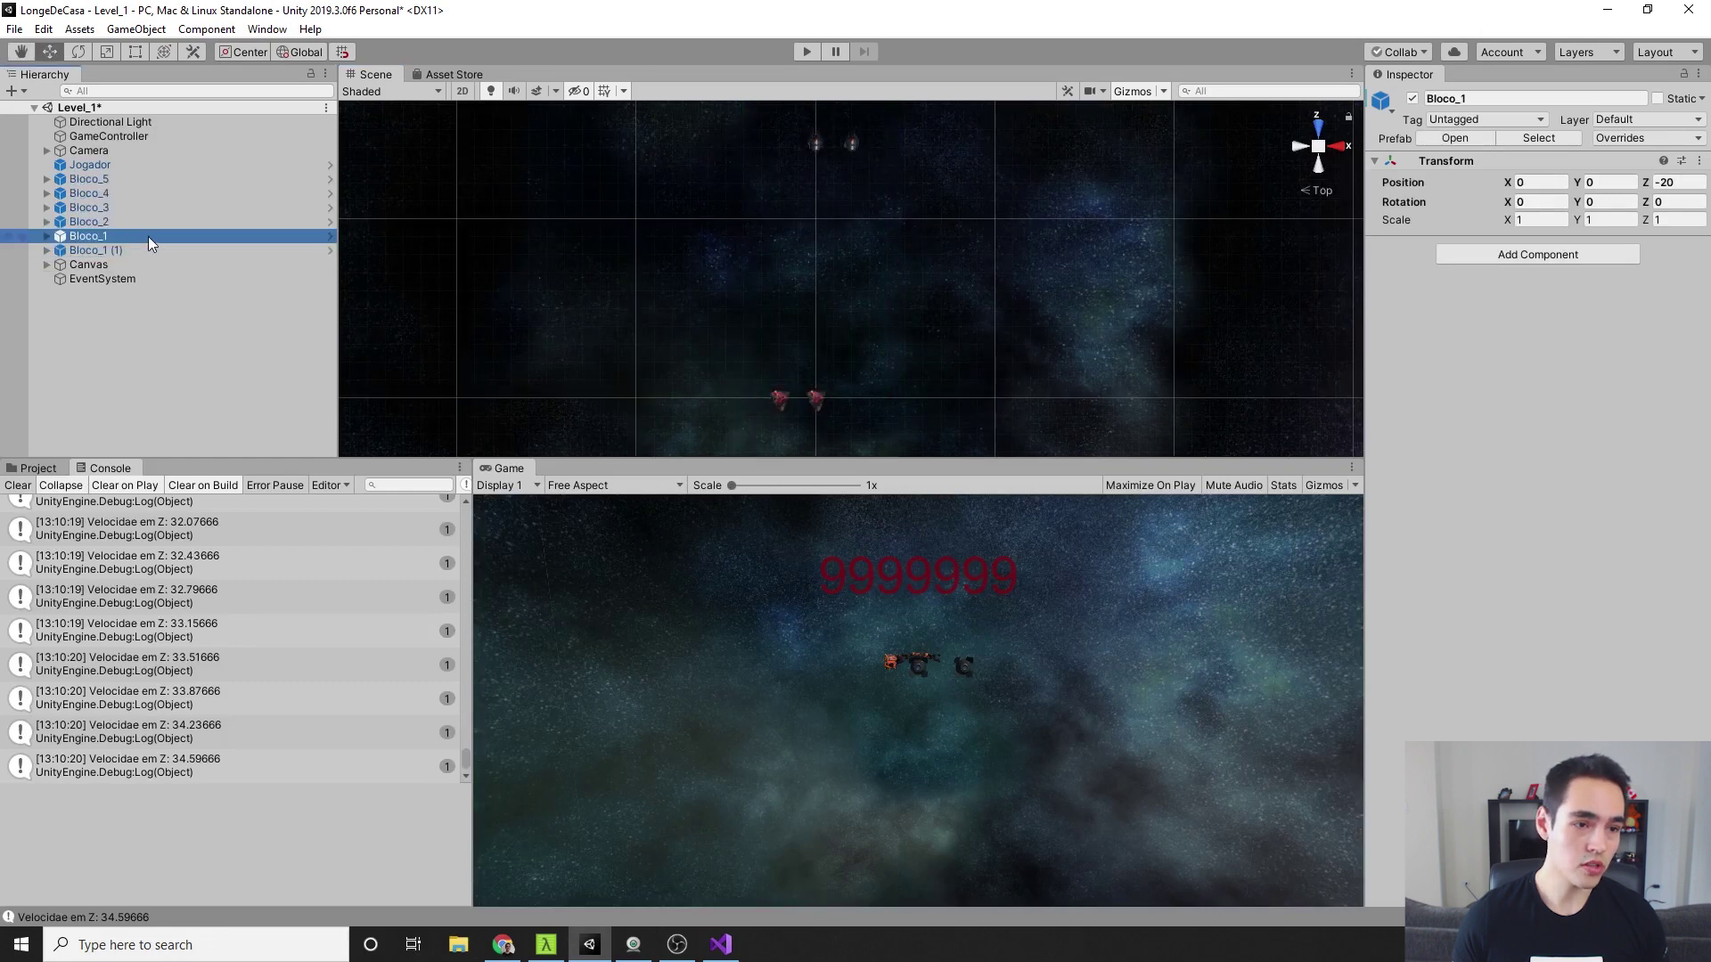
{"action": "double_click", "coordinate": [148, 237]}
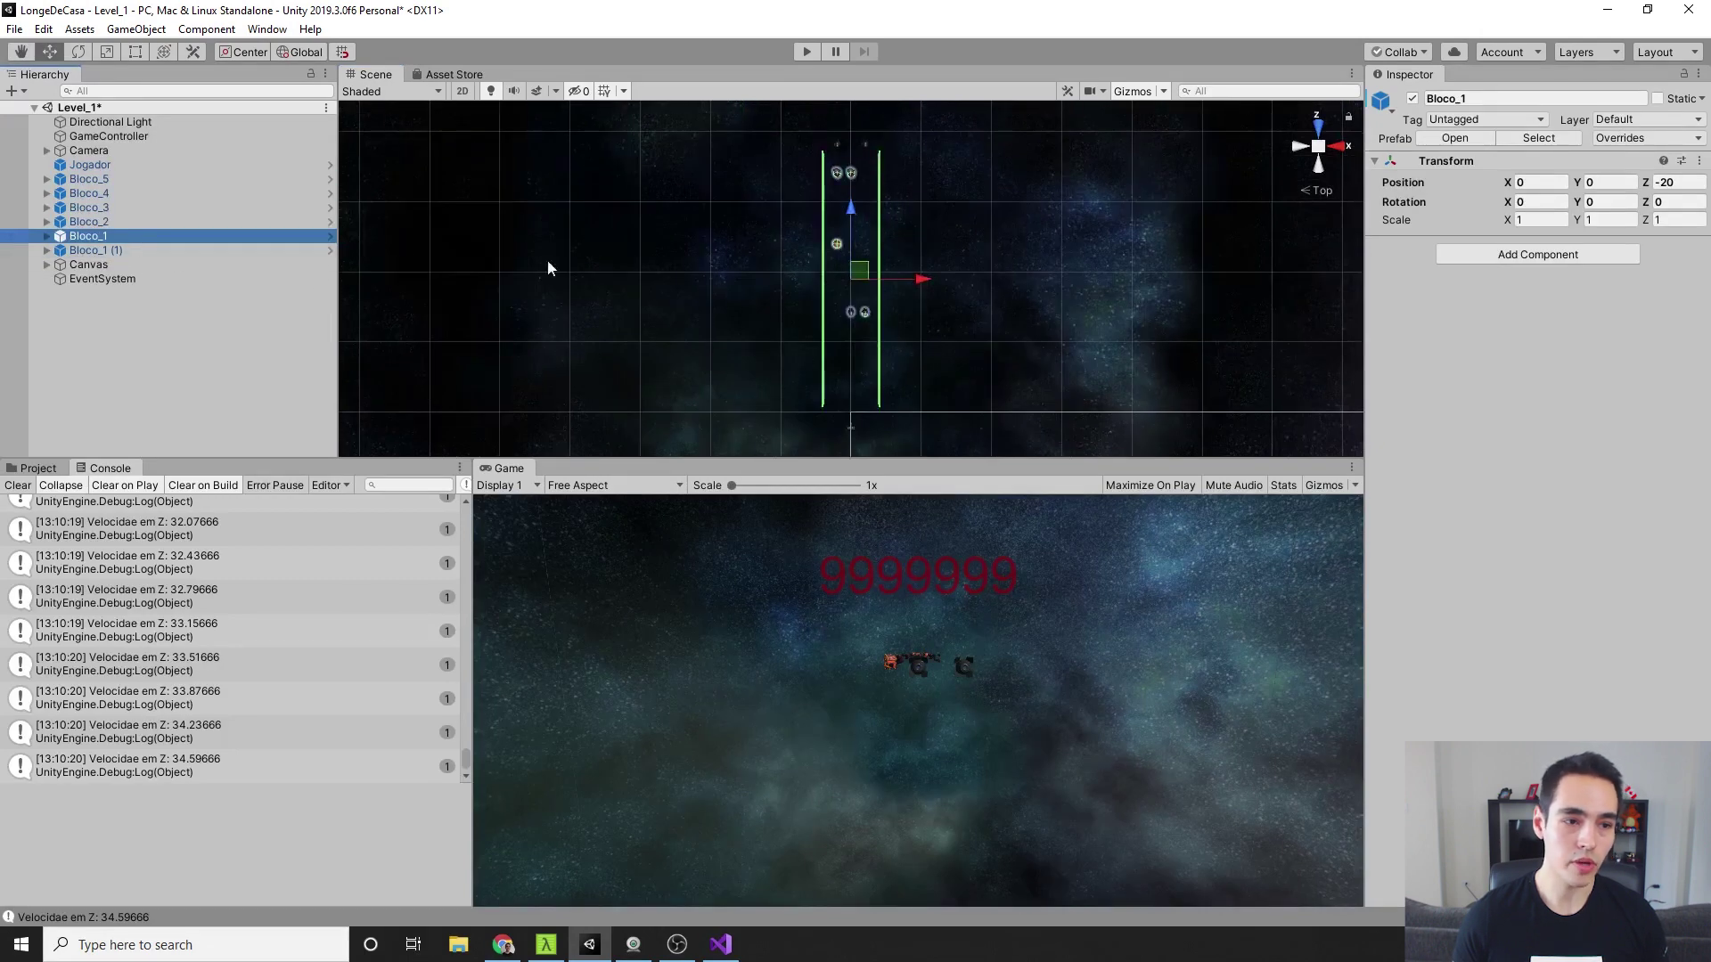
{"action": "left_click", "coordinate": [161, 178]}
{"action": "left_click", "coordinate": [148, 249], "text": "shift"}
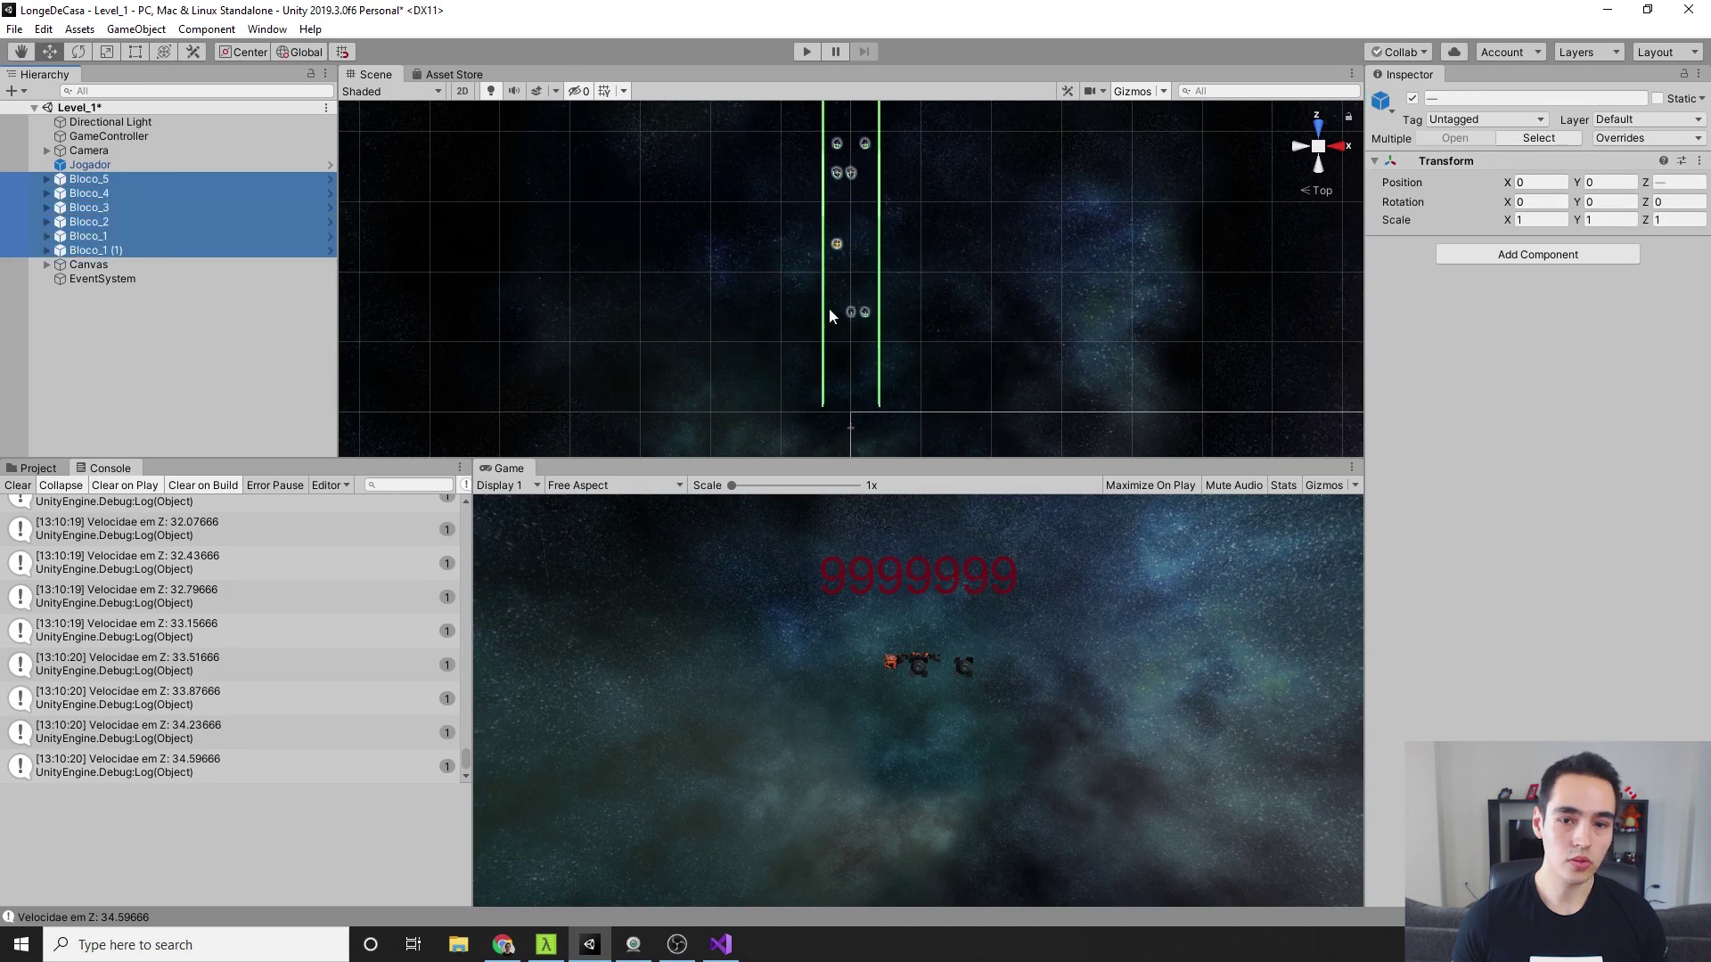
{"action": "scroll", "coordinate": [828, 312], "scroll_direction": "up", "scroll_amount": 3}
{"action": "middle_click_drag", "start_coordinate": [831, 266], "coordinate": [834, 310]}
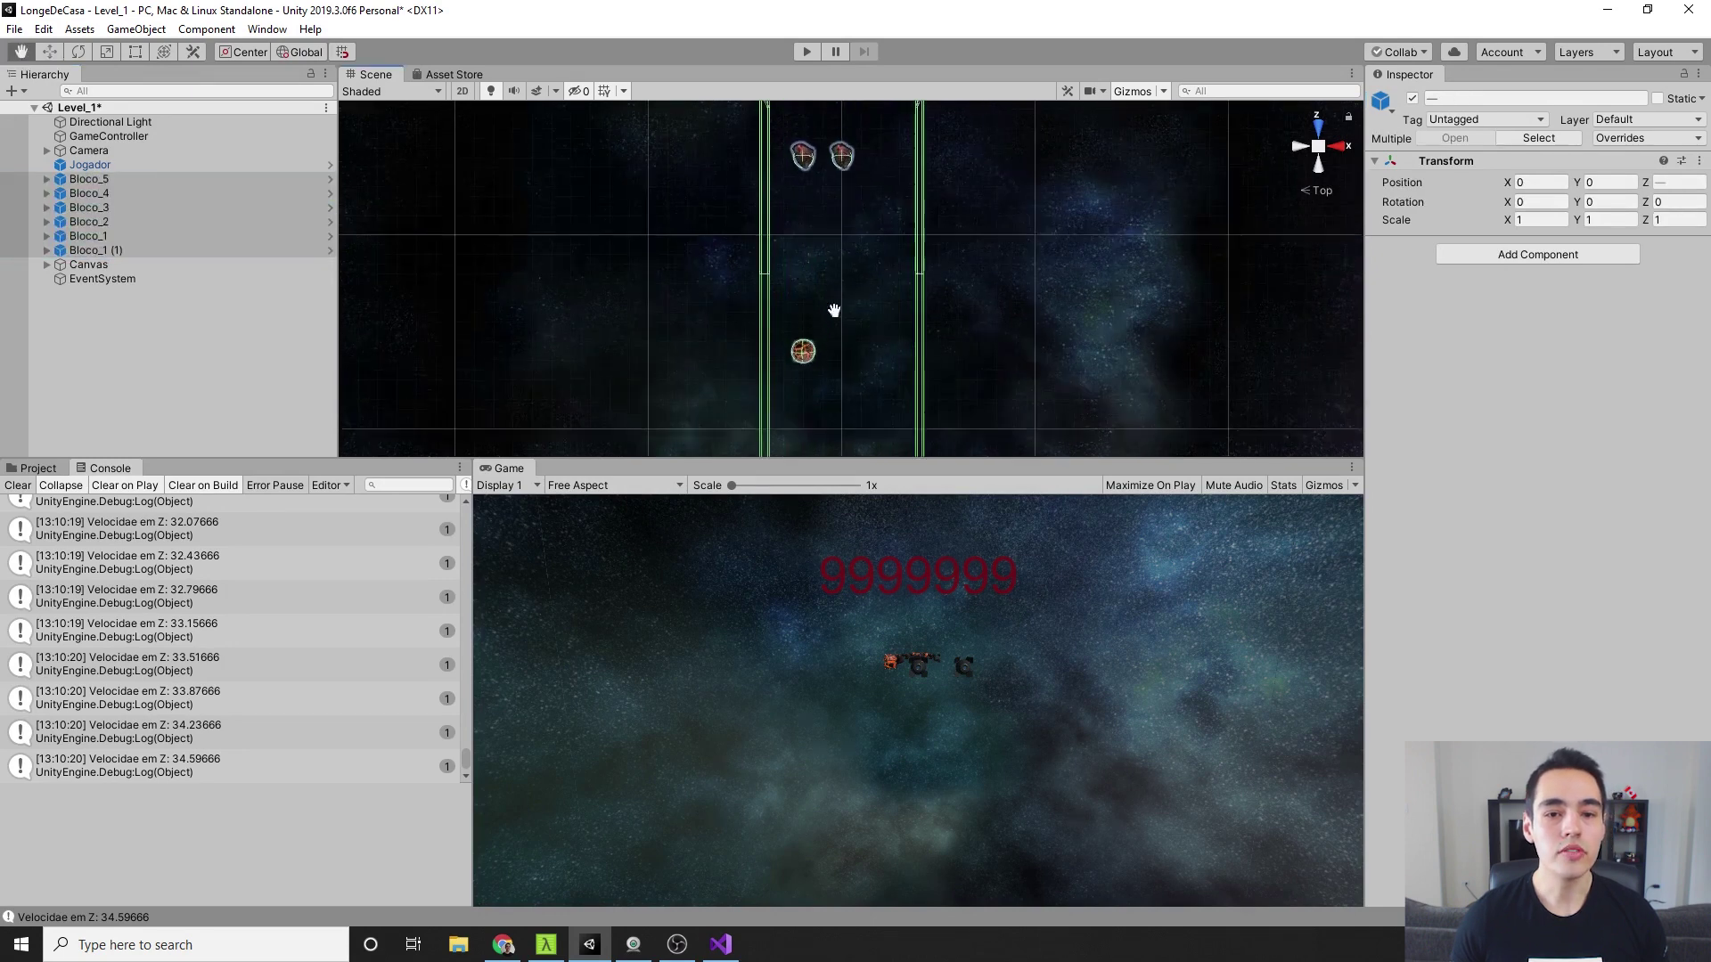
{"action": "scroll", "coordinate": [821, 330], "scroll_direction": "up", "scroll_amount": 2}
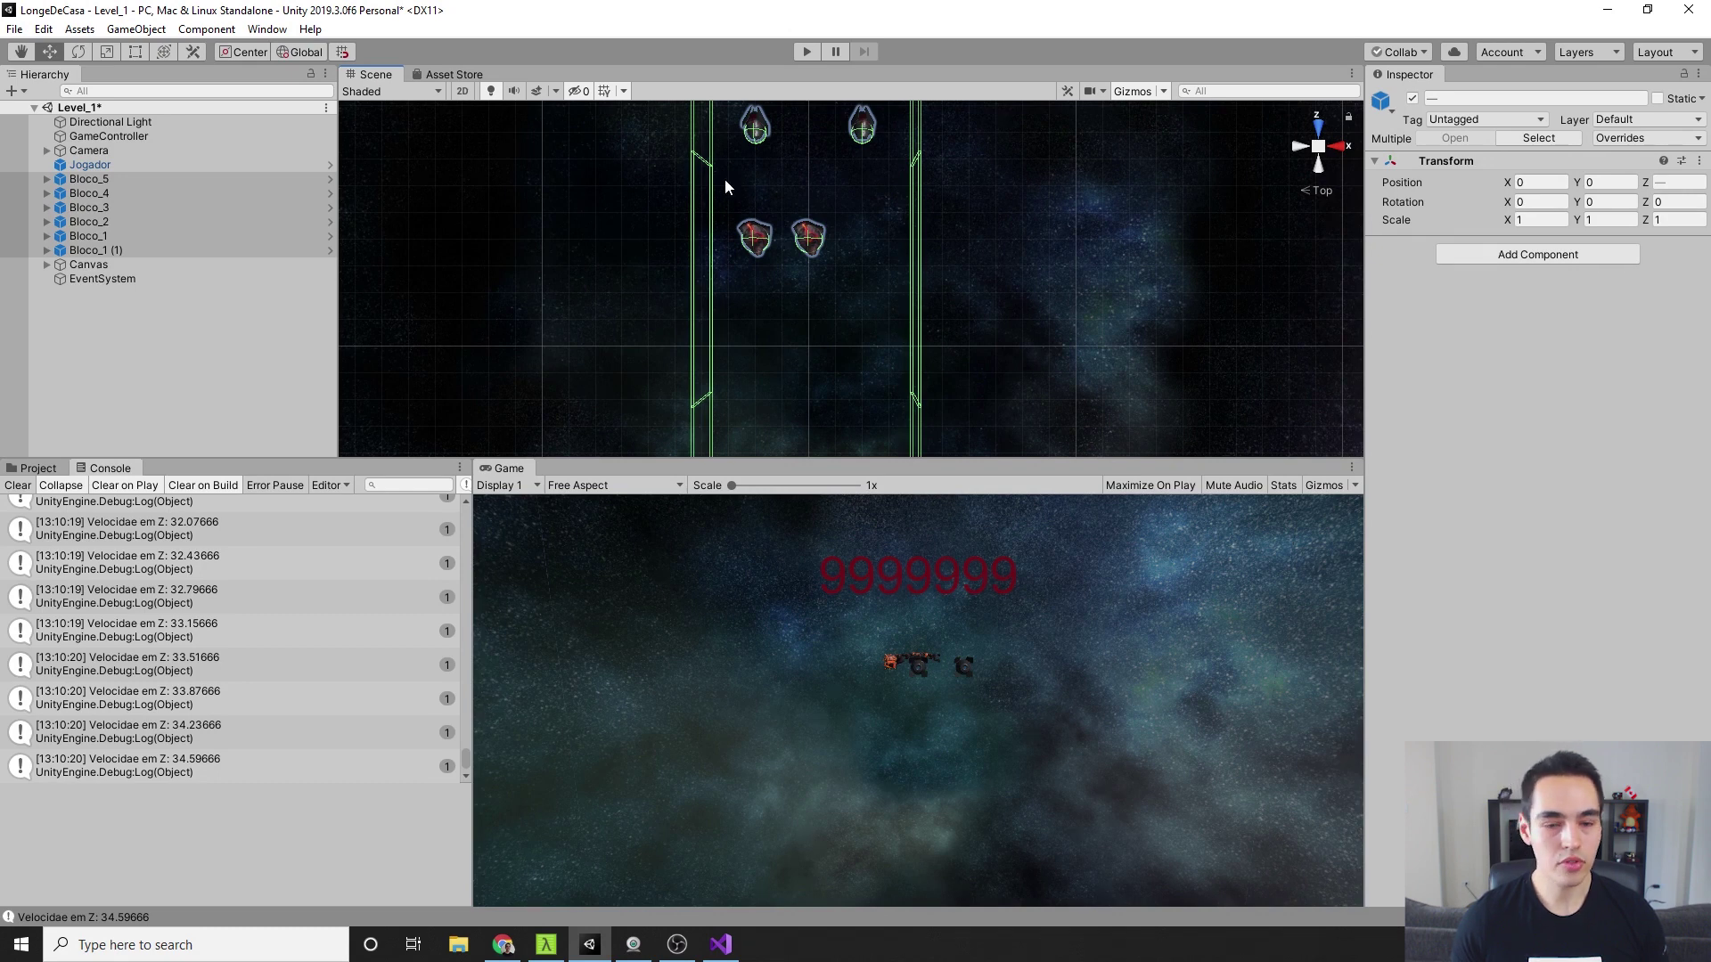
{"action": "scroll", "coordinate": [857, 273], "scroll_direction": "down", "scroll_amount": 2}
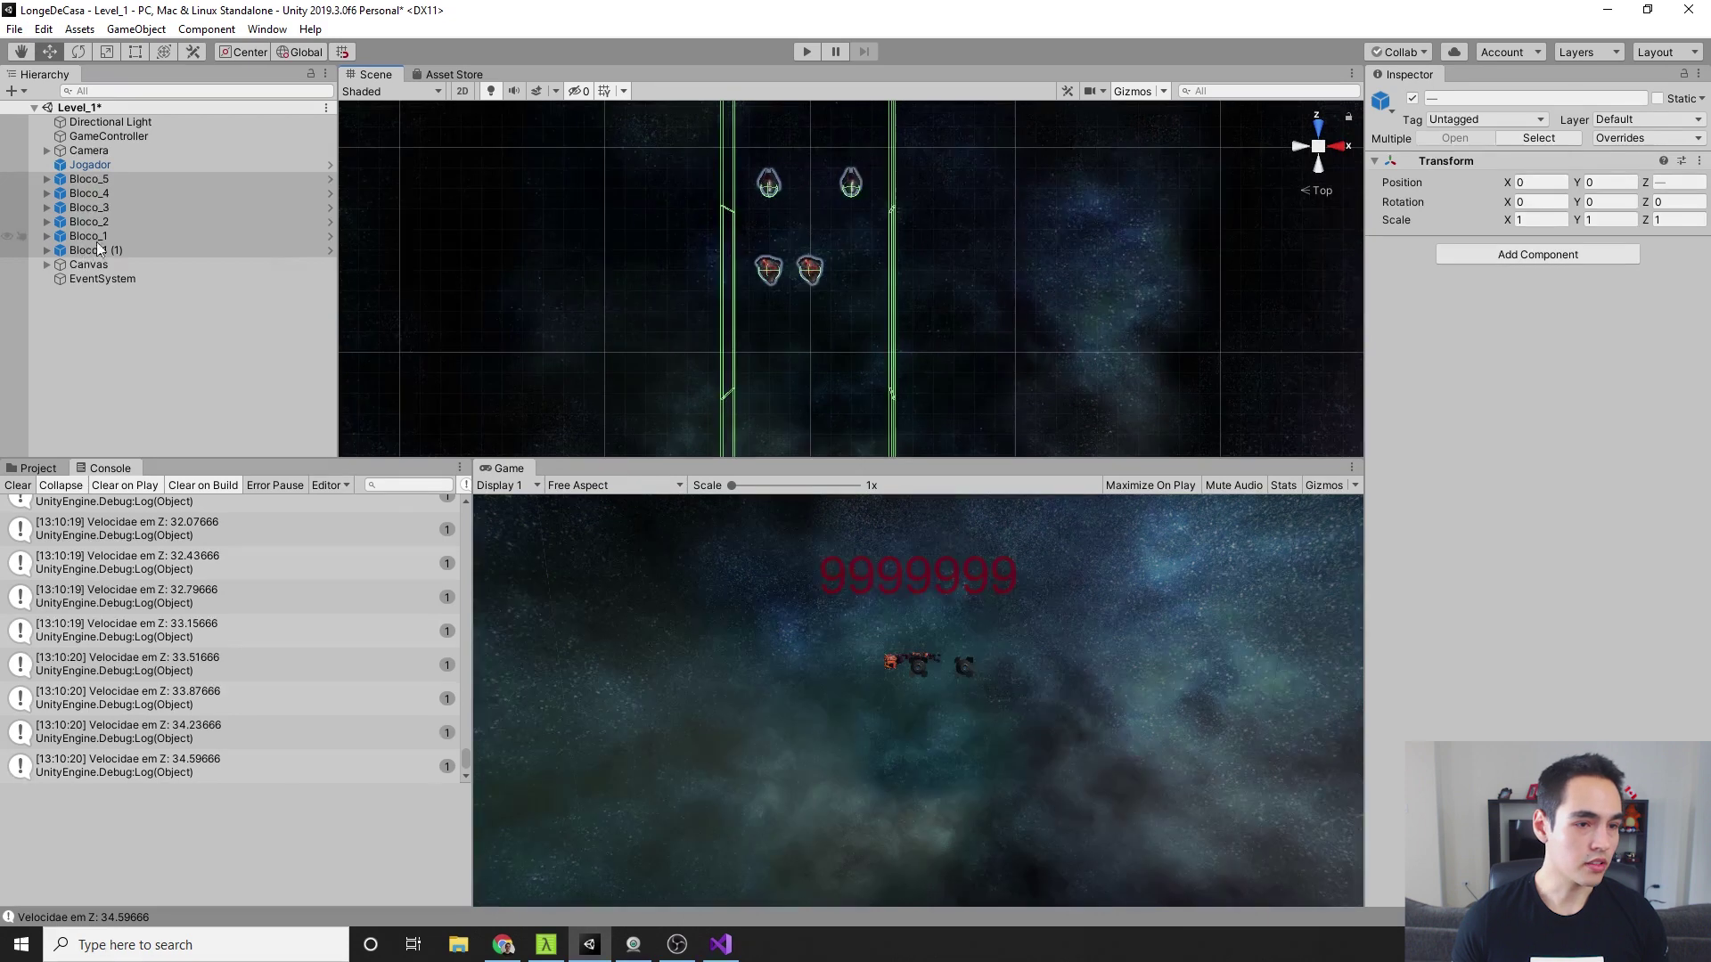
Frame Bloco_1 (1) and inspect where it meets the preceding blocks
{"action": "left_click", "coordinate": [161, 251]}
{"action": "key", "text": "f"}
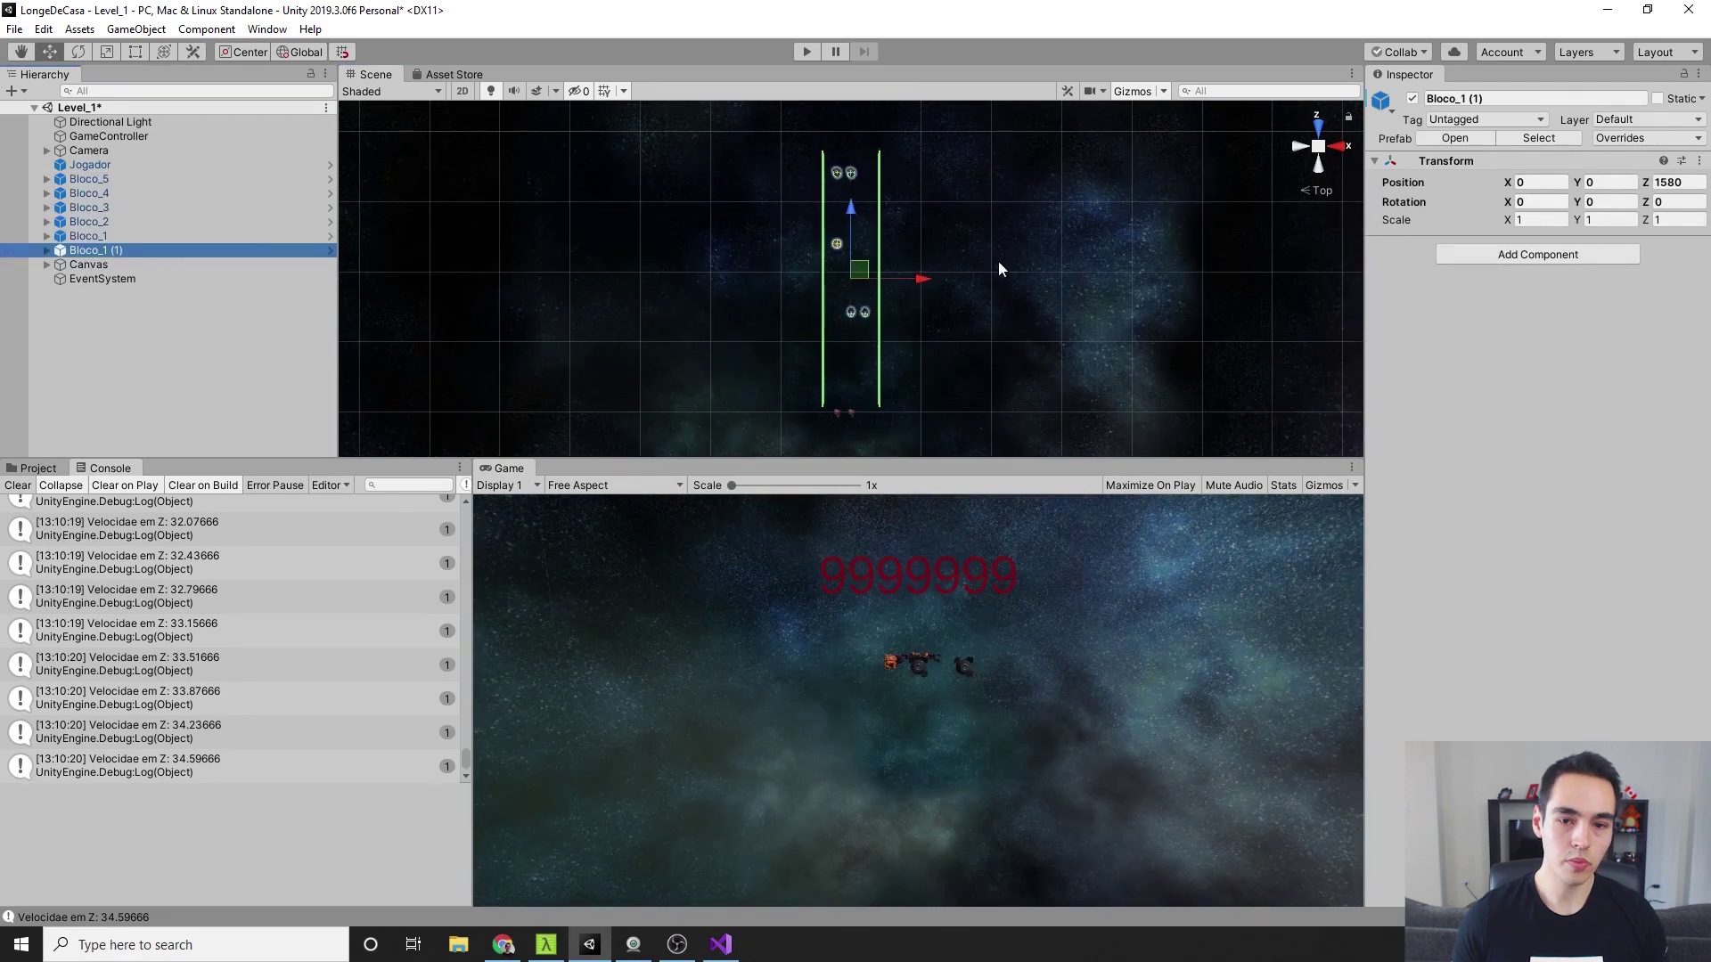
{"action": "double_click", "coordinate": [104, 178]}
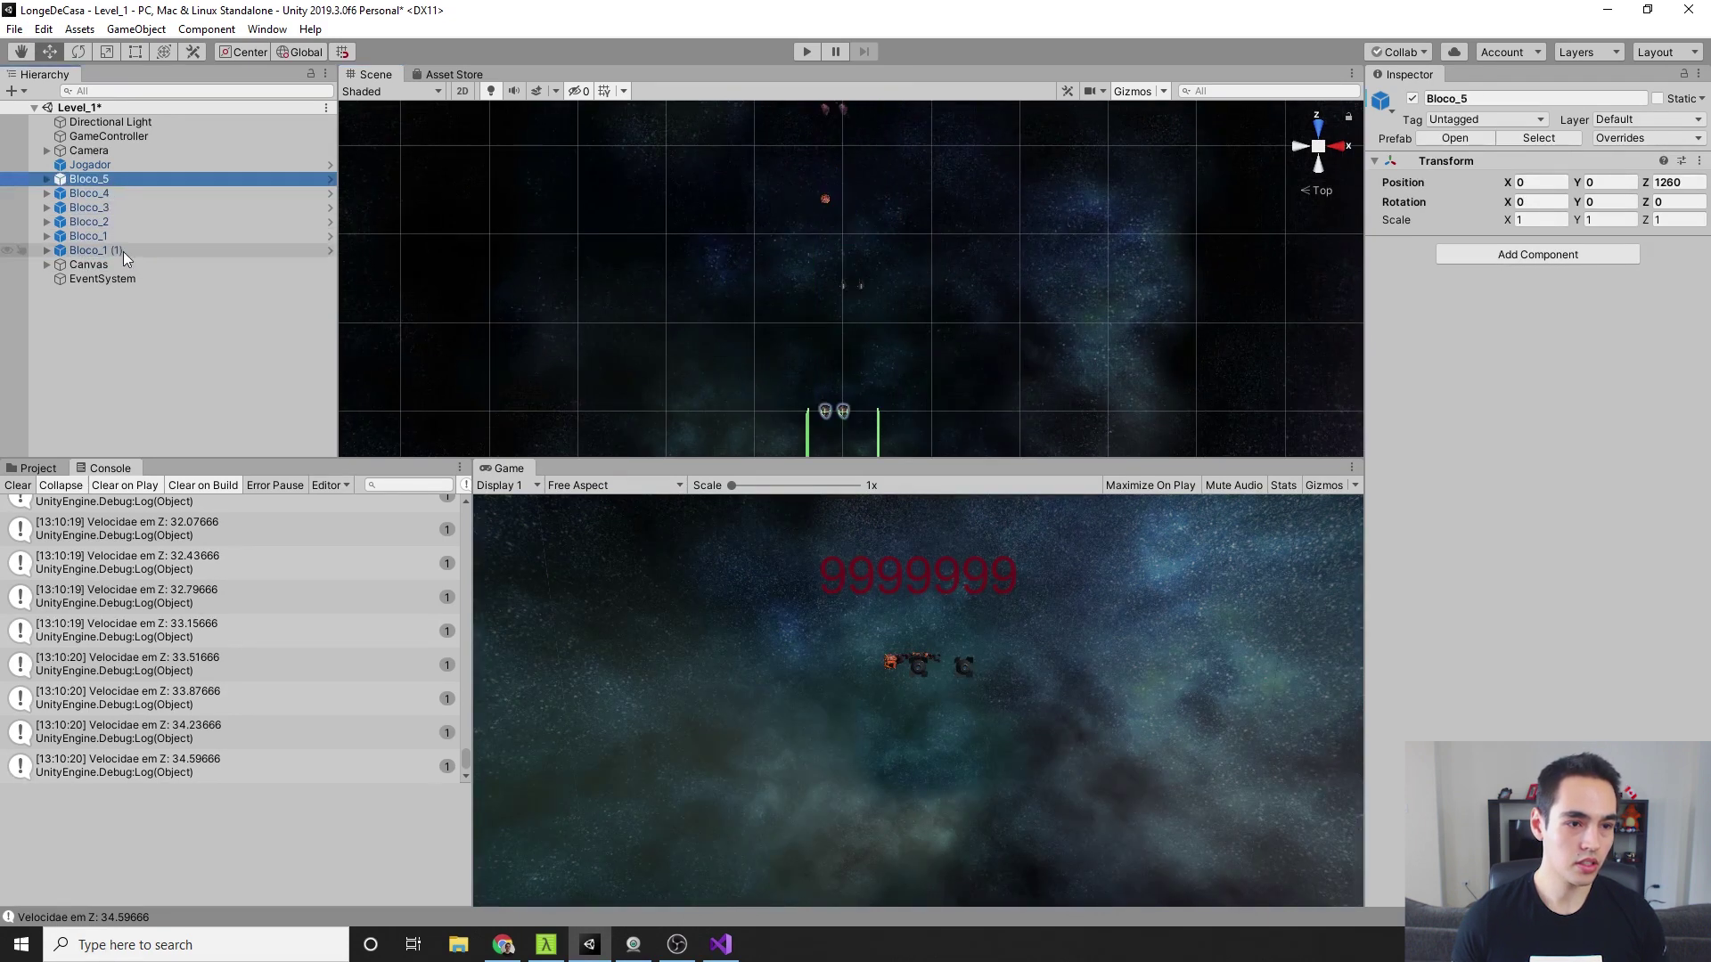
{"action": "left_click", "coordinate": [124, 250], "text": "shift"}
{"action": "scroll", "coordinate": [713, 354], "scroll_direction": "up", "scroll_amount": 1}
{"action": "middle_click_drag", "start_coordinate": [713, 355], "coordinate": [644, 303]}
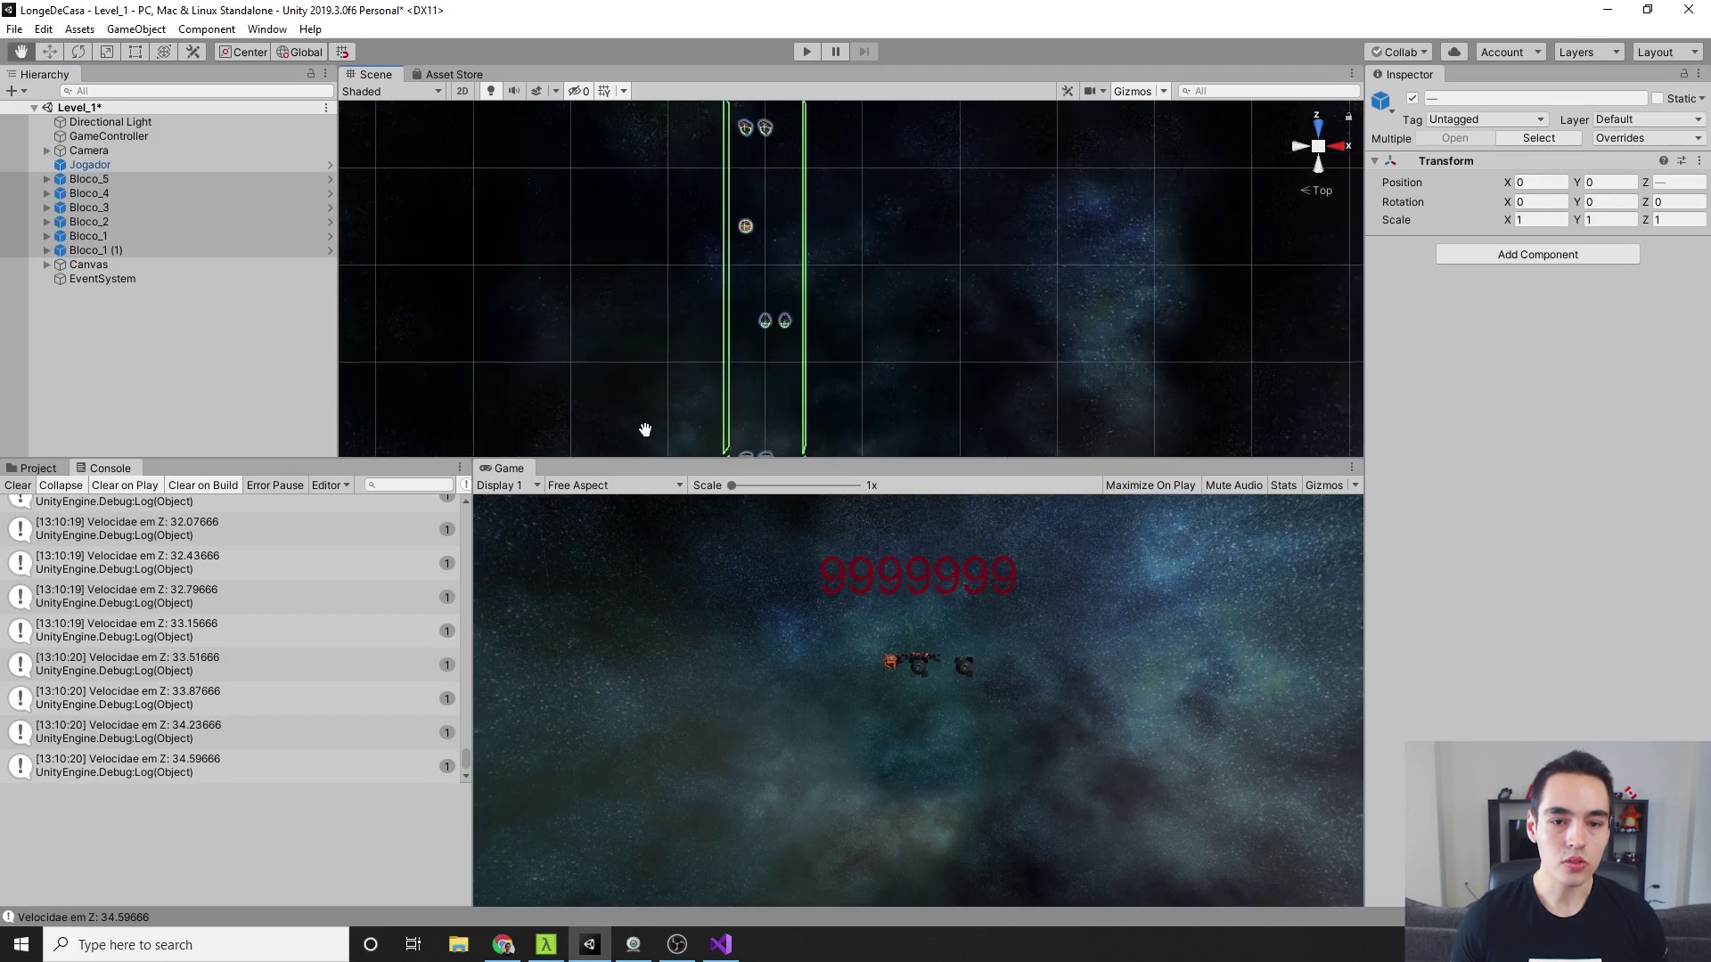
{"action": "double_click", "coordinate": [254, 253]}
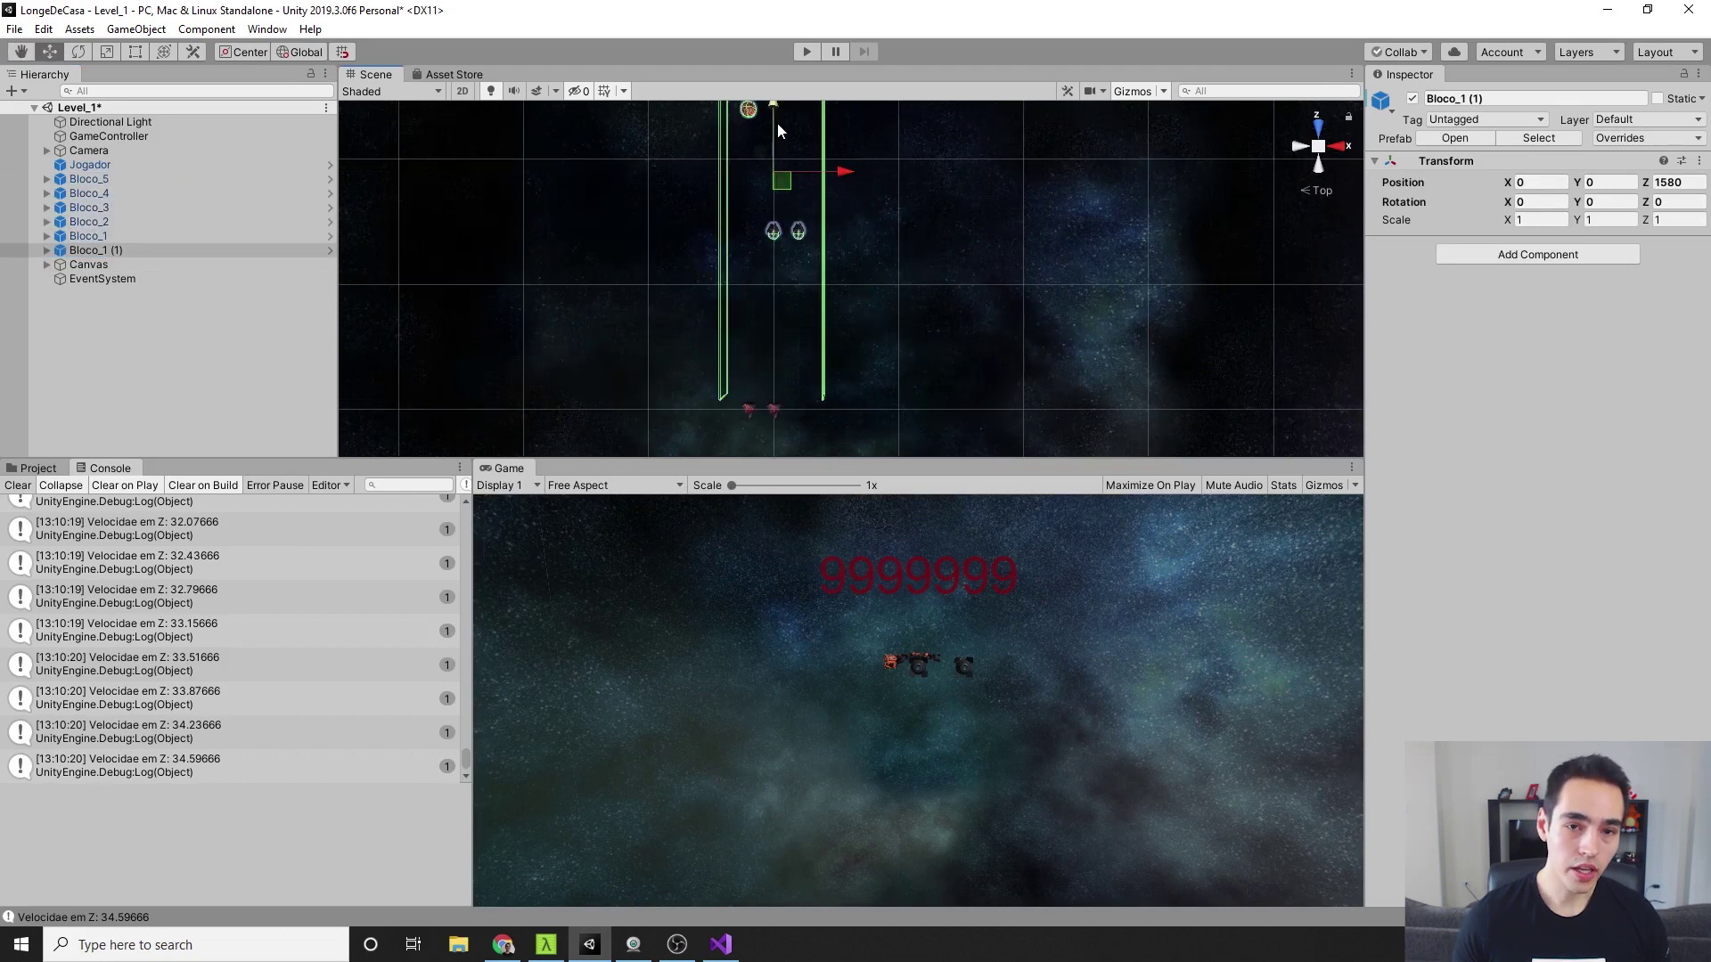
Drag Bloco_1 (1) back along Z from 1580 to 1560 and check the seam
{"action": "left_click_drag", "start_coordinate": [777, 124], "coordinate": [777, 148]}
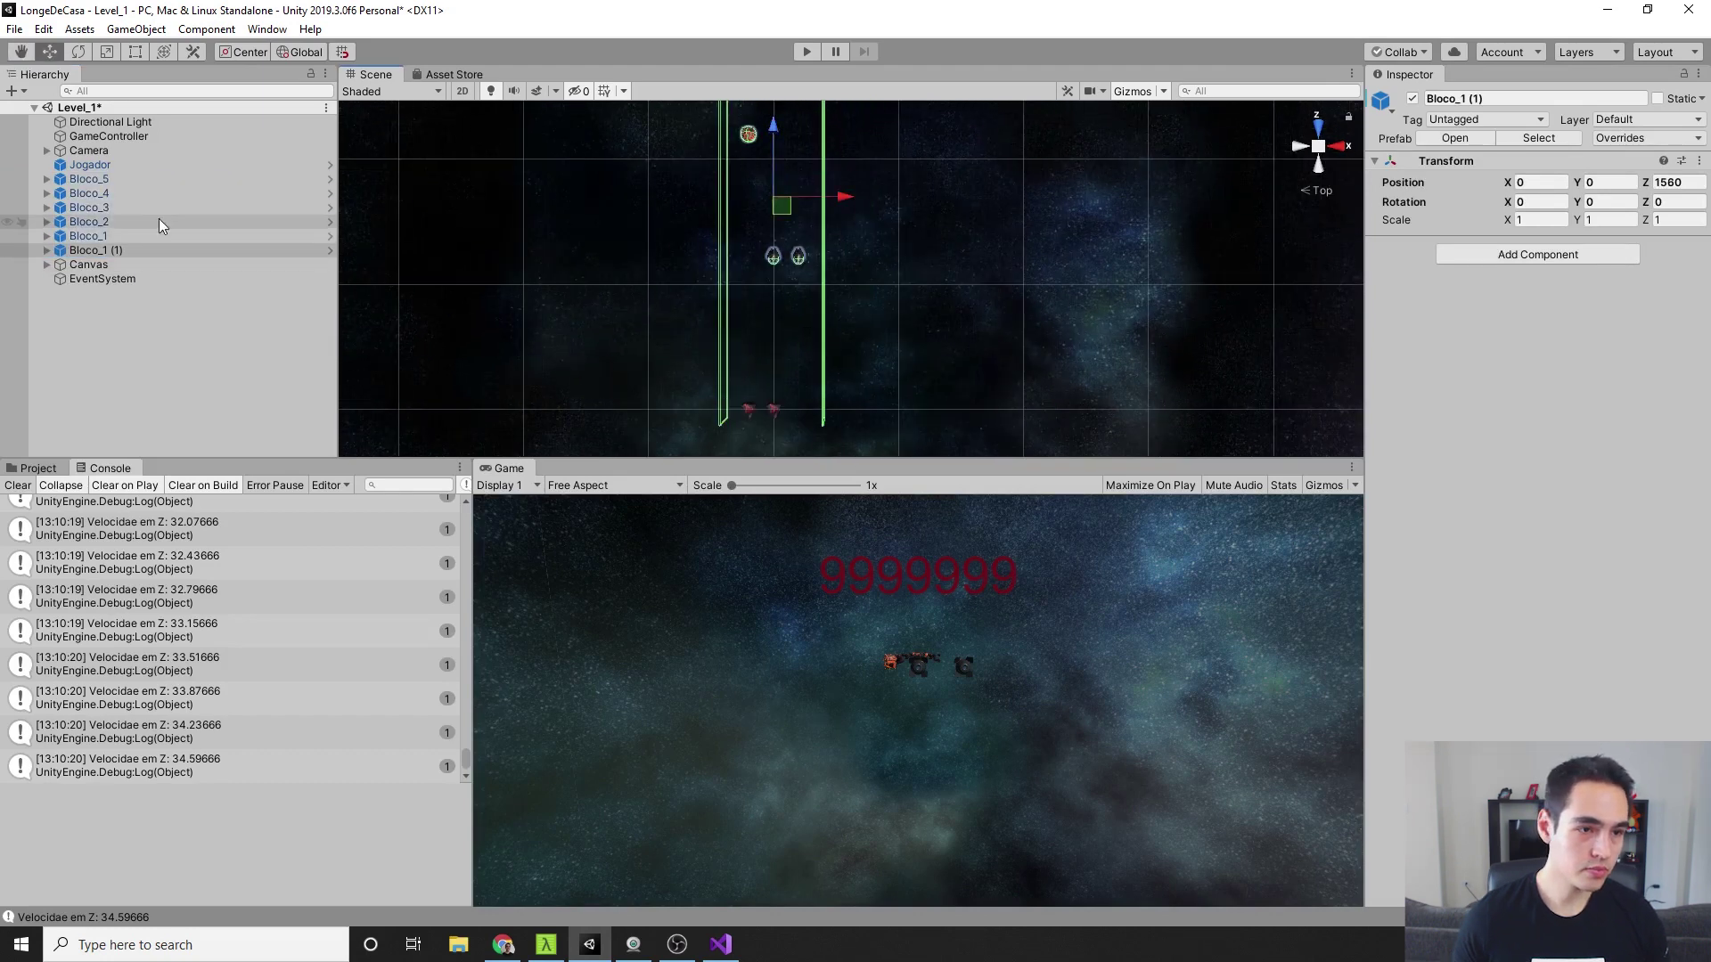
{"action": "left_click", "coordinate": [121, 180], "text": "shift"}
{"action": "middle_click_drag", "start_coordinate": [633, 366], "coordinate": [652, 246]}
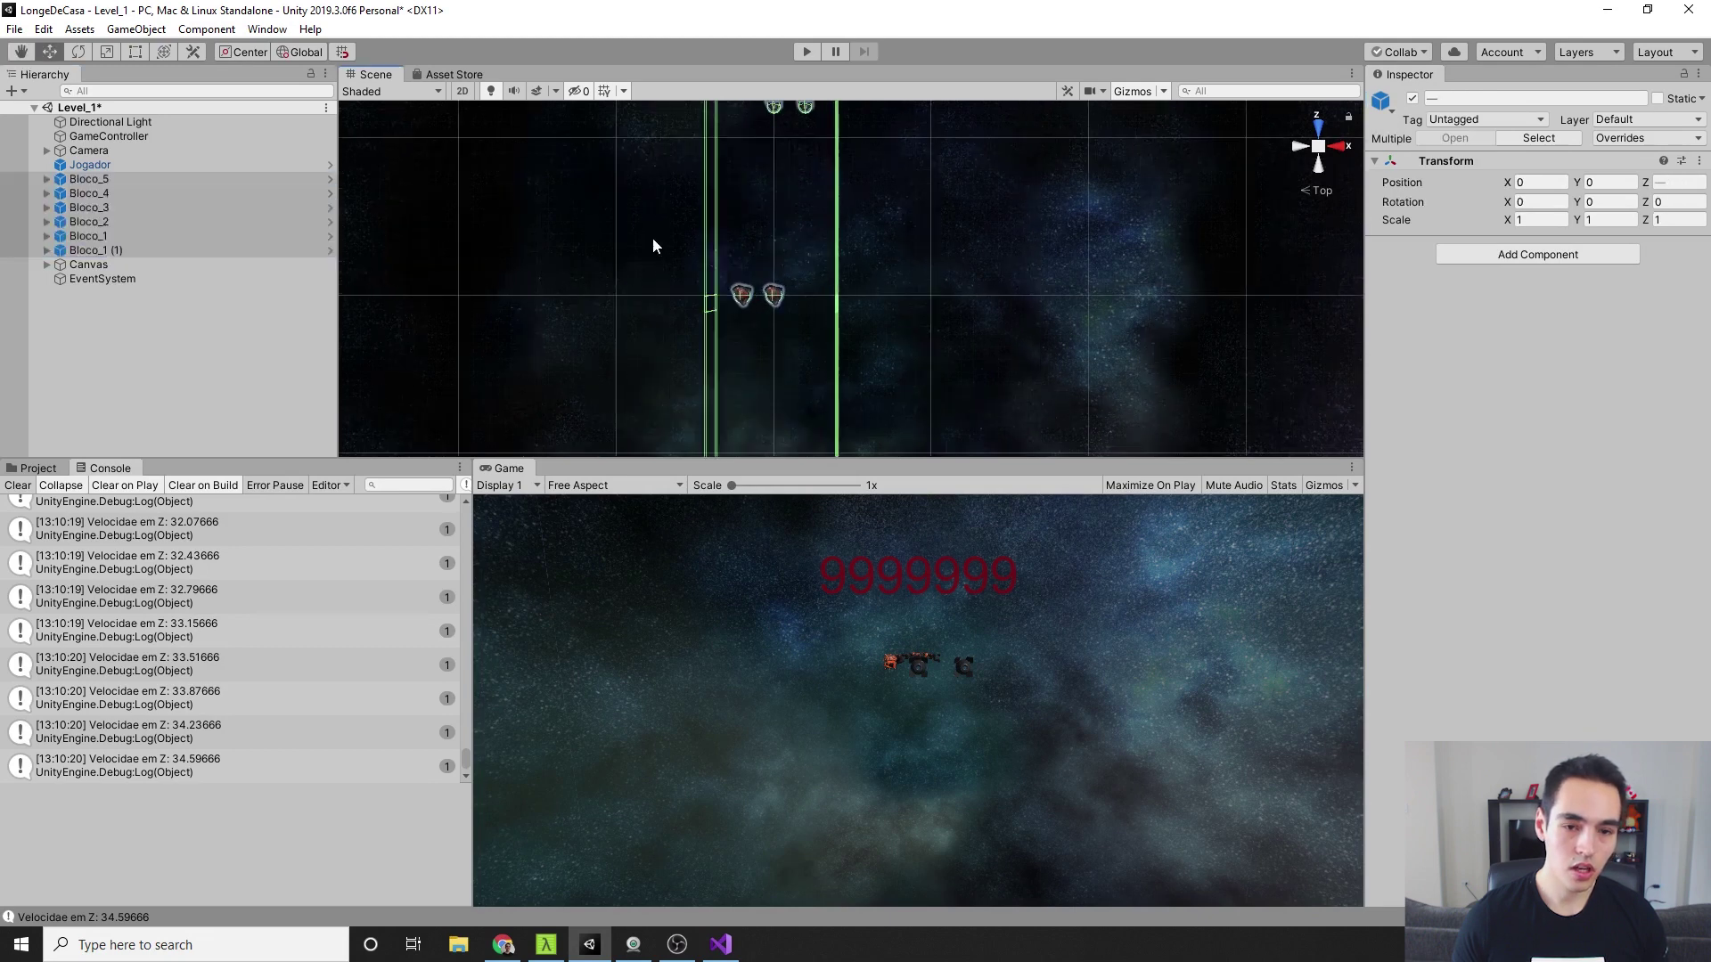
{"action": "scroll", "coordinate": [725, 255], "scroll_direction": "up", "scroll_amount": 1}
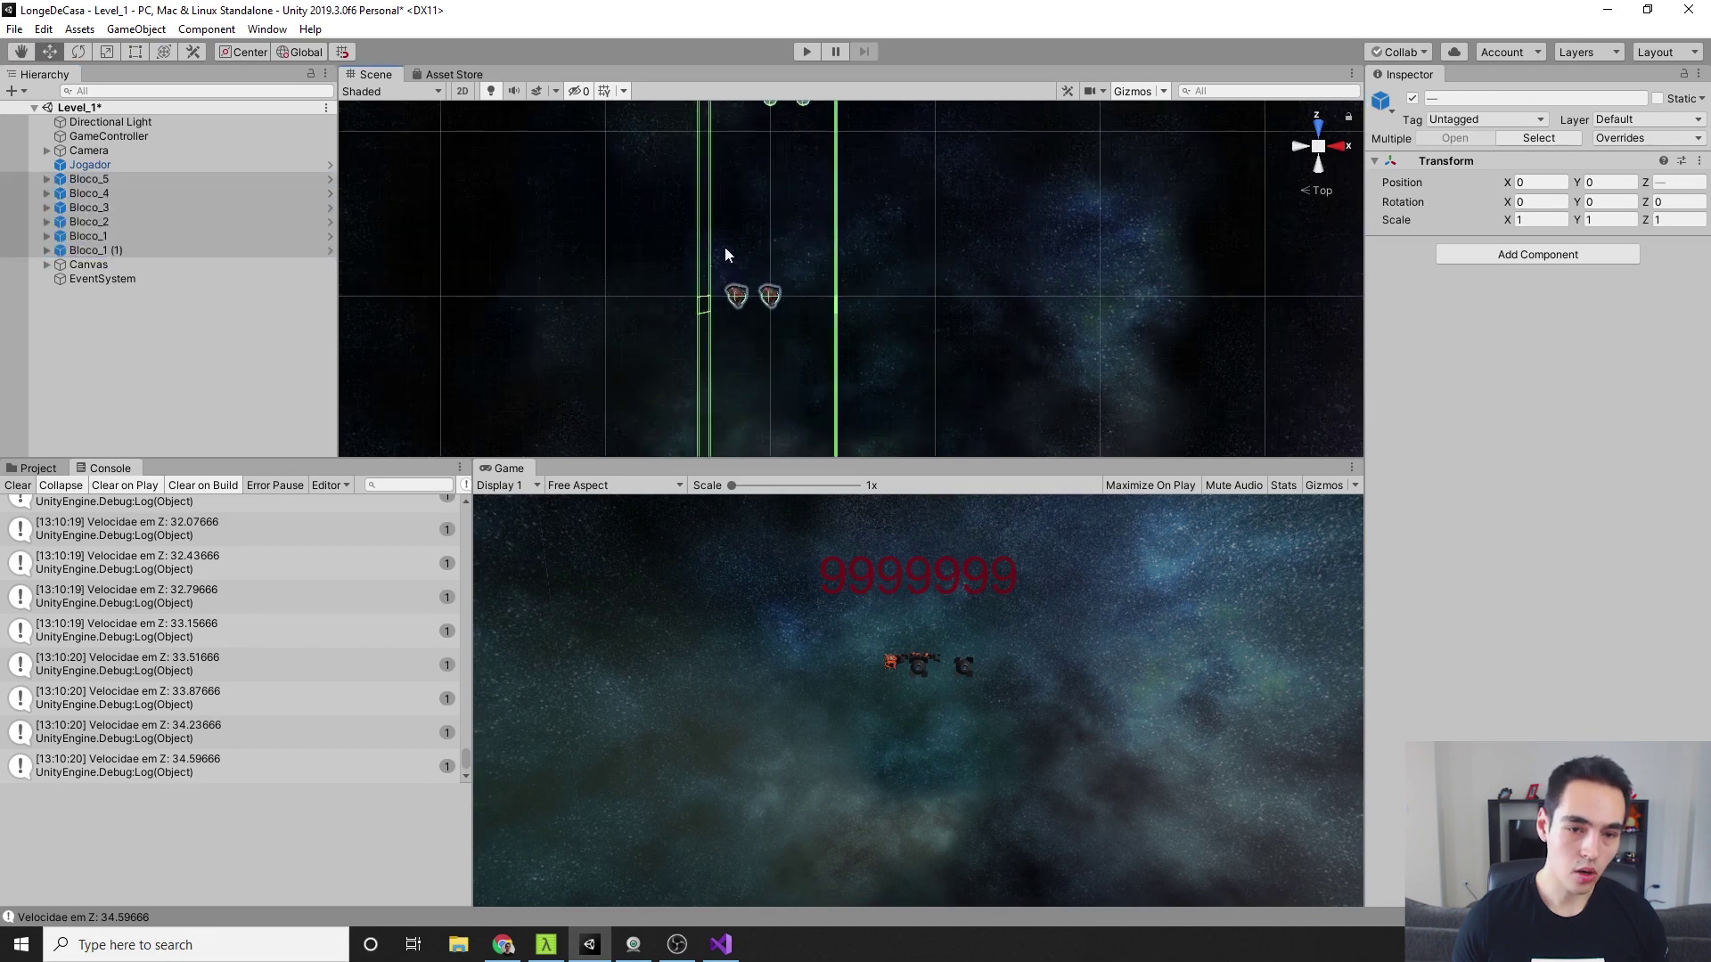
{"action": "left_click", "coordinate": [131, 250]}
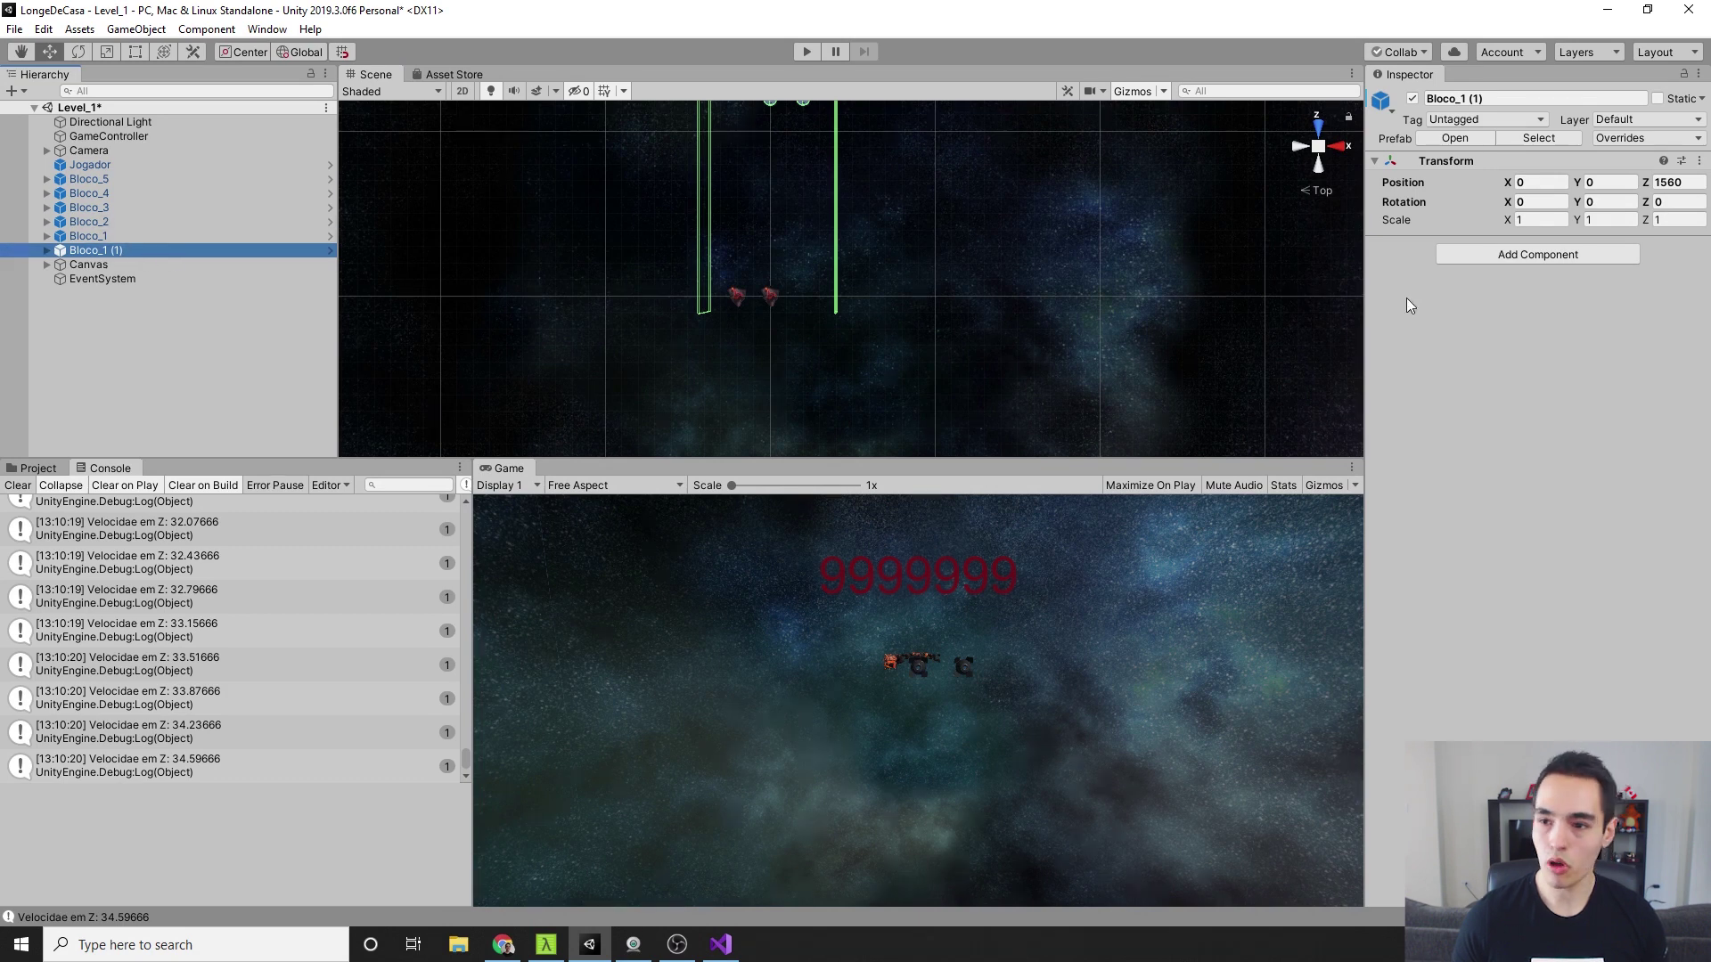
Set Bloco_1 (1)'s Z position to 1570
{"action": "left_click", "coordinate": [1691, 184]}
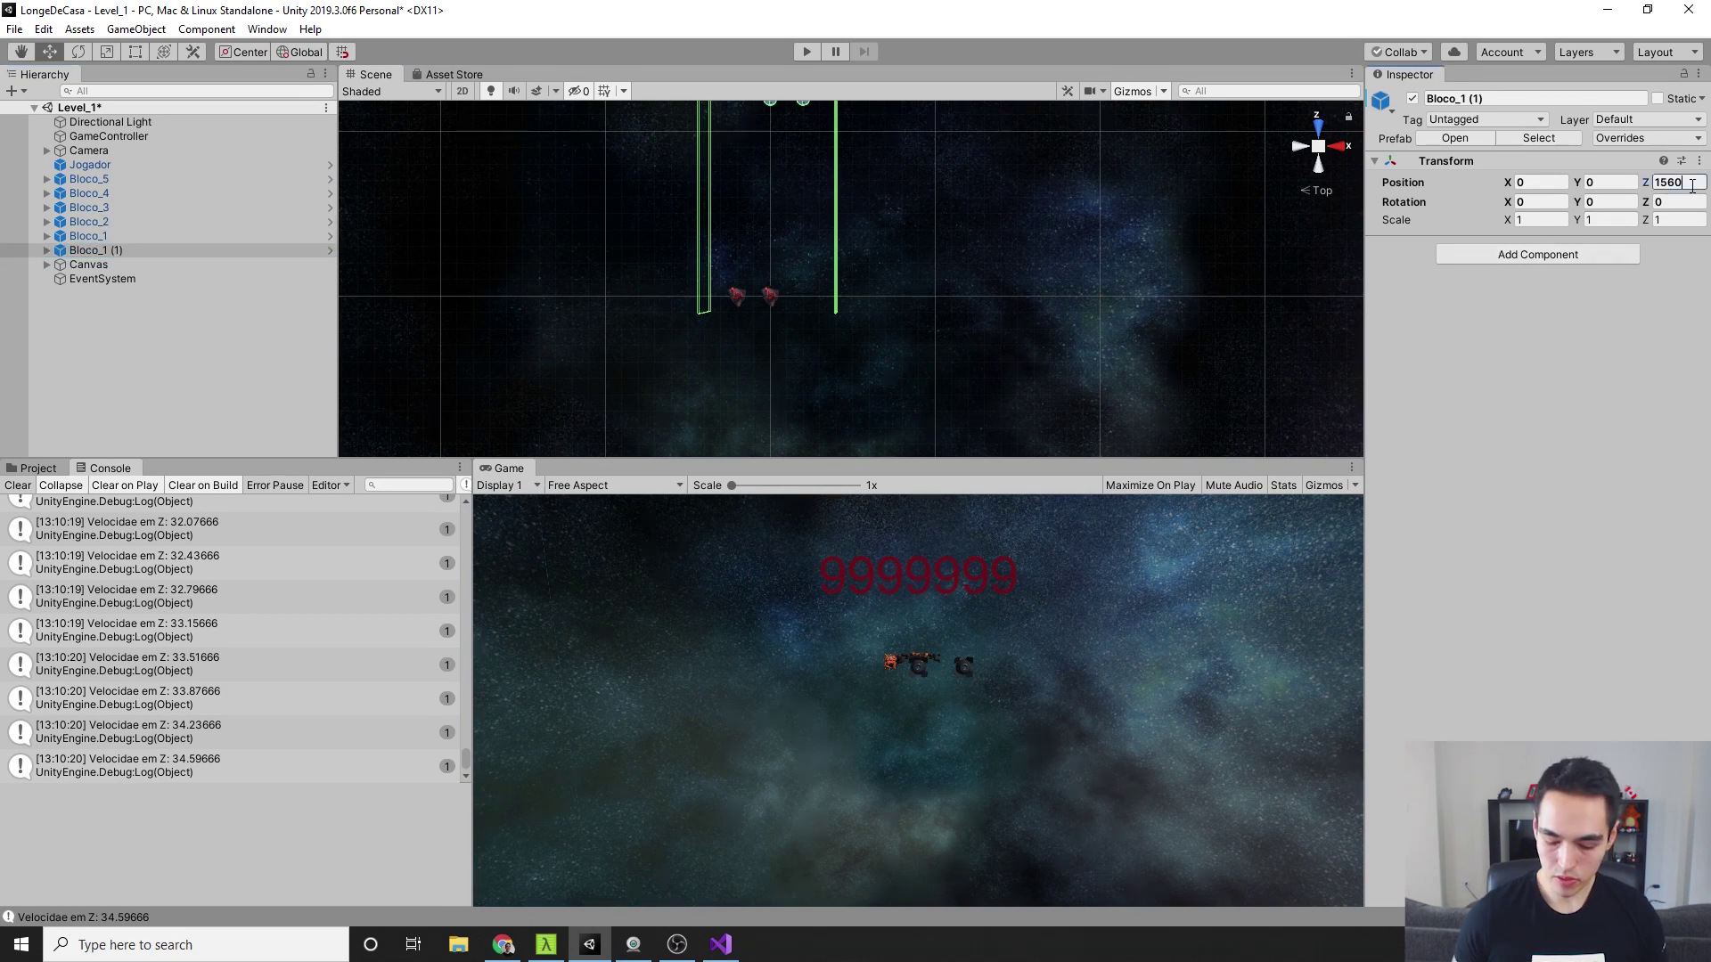
{"action": "type", "text": "+"}
{"action": "key", "text": "BackSpace"}
{"action": "key", "text": "BackSpace"}
{"action": "type", "text": "70"}
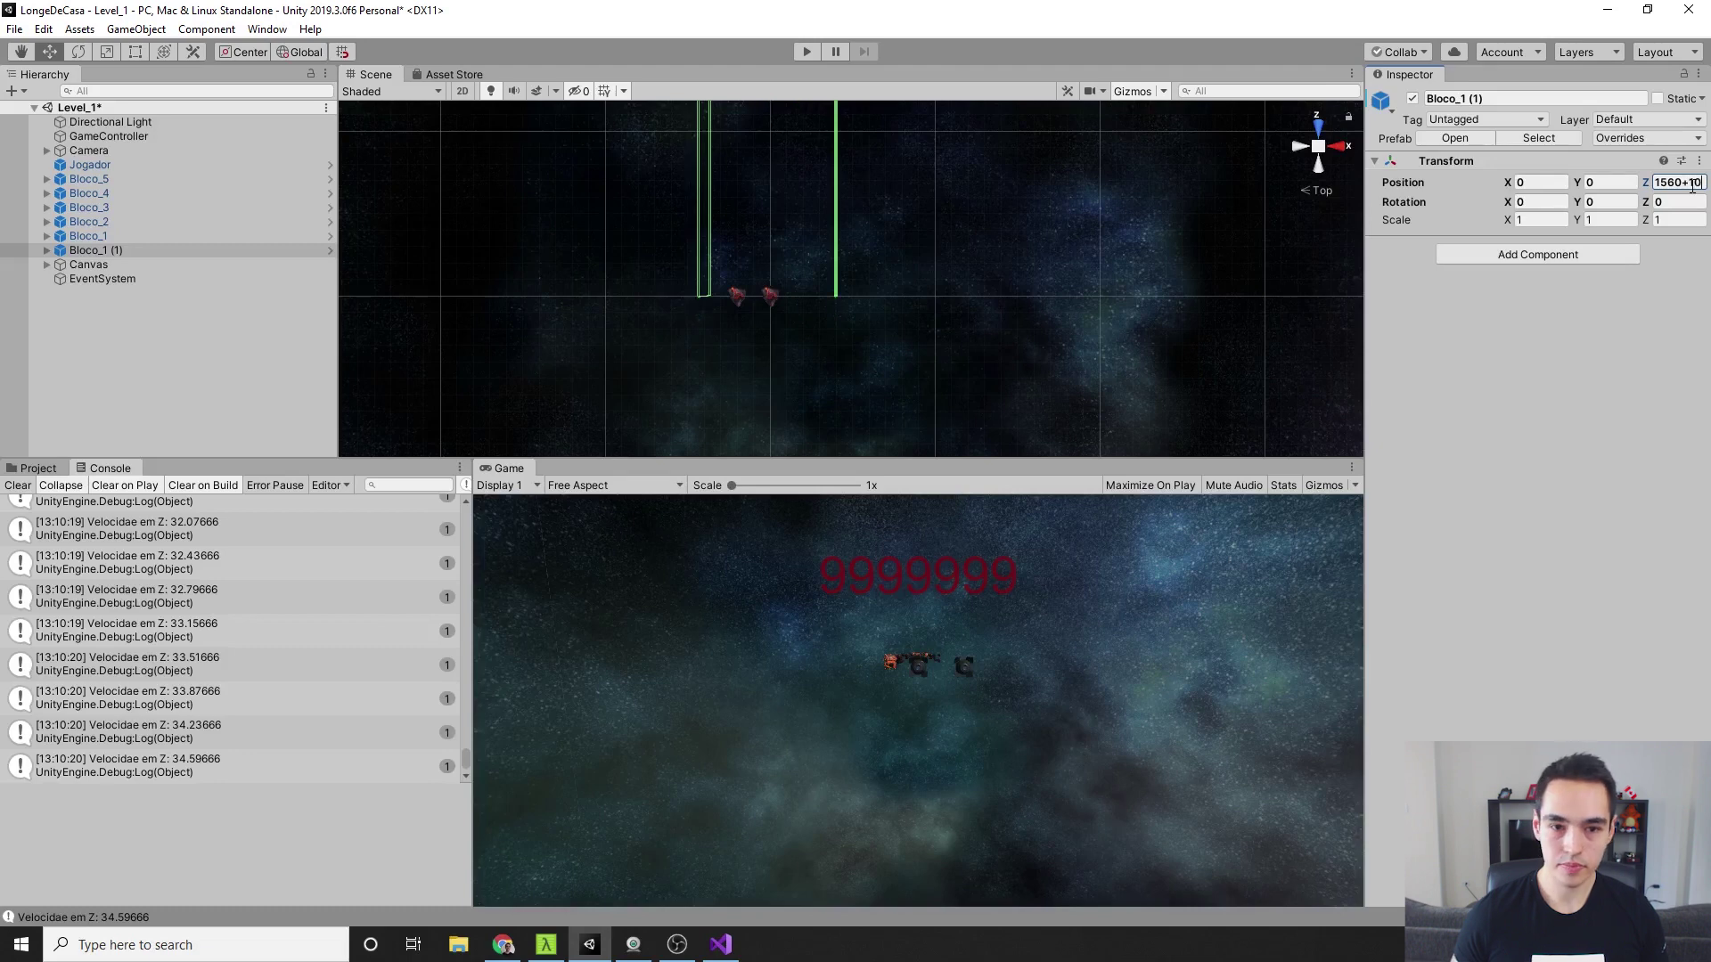
Reselect the level blocks, pan the scene, and frame Bloco_1 in view
{"action": "left_click", "coordinate": [131, 179], "text": "shift"}
{"action": "scroll", "coordinate": [780, 325], "scroll_direction": "down", "scroll_amount": 1}
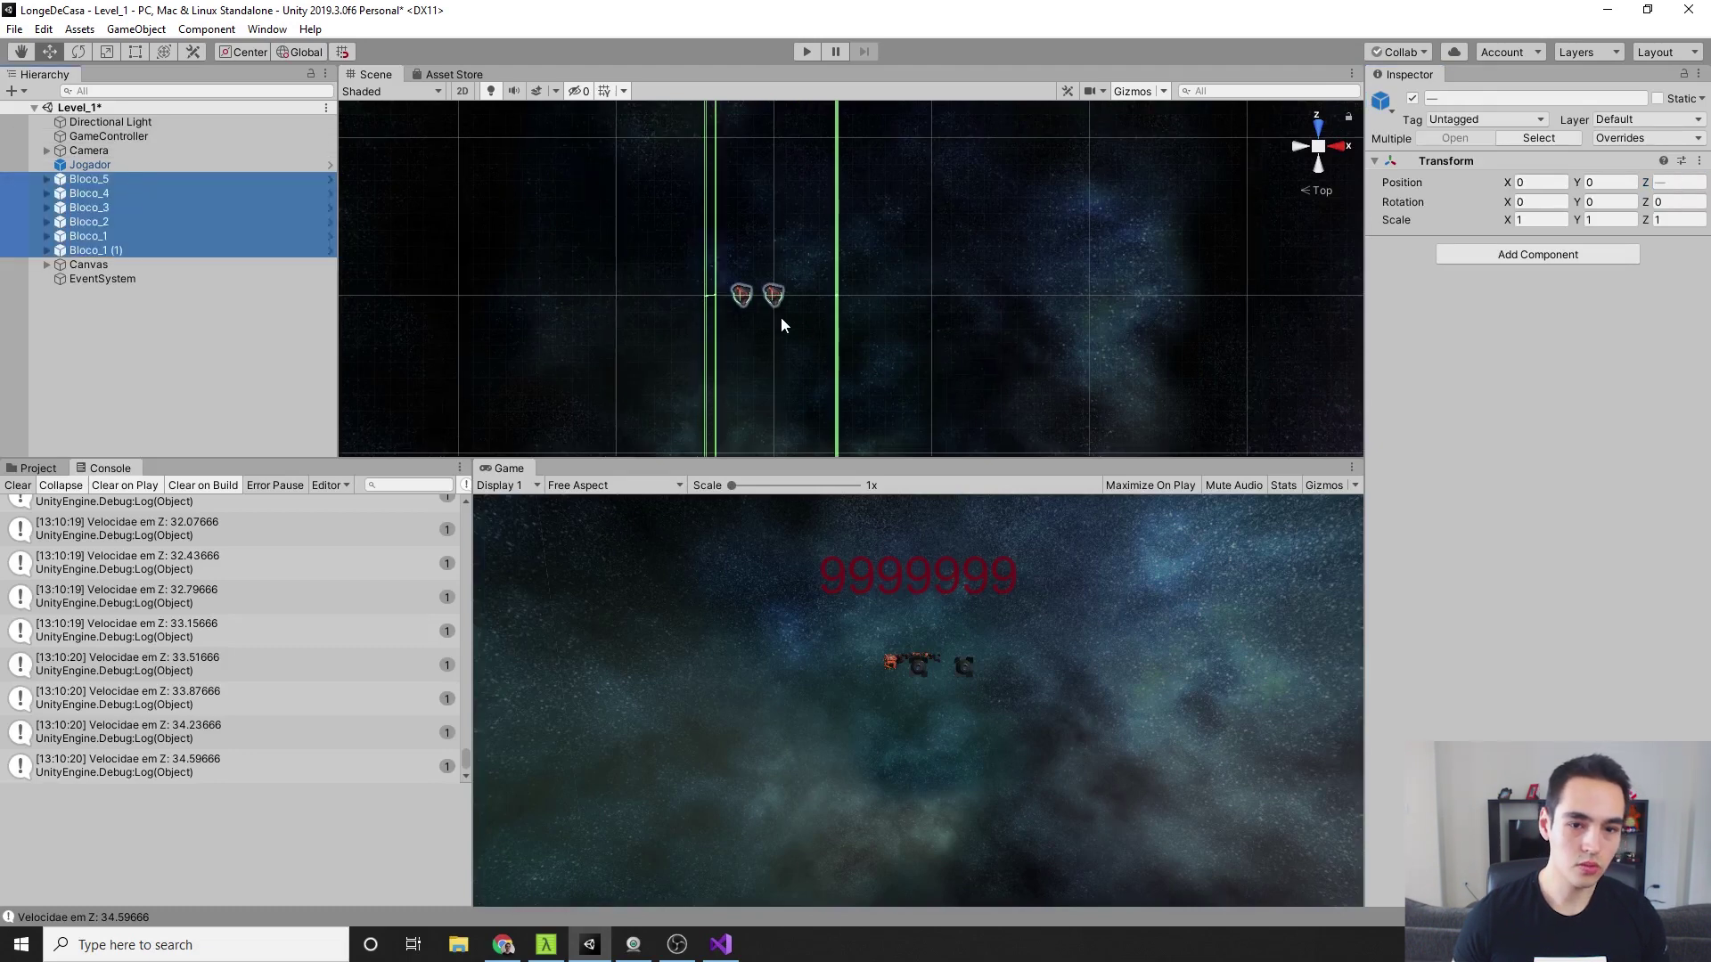
{"action": "middle_click_drag", "start_coordinate": [757, 302], "coordinate": [802, 388]}
{"action": "scroll", "coordinate": [762, 324], "scroll_direction": "down", "scroll_amount": 3}
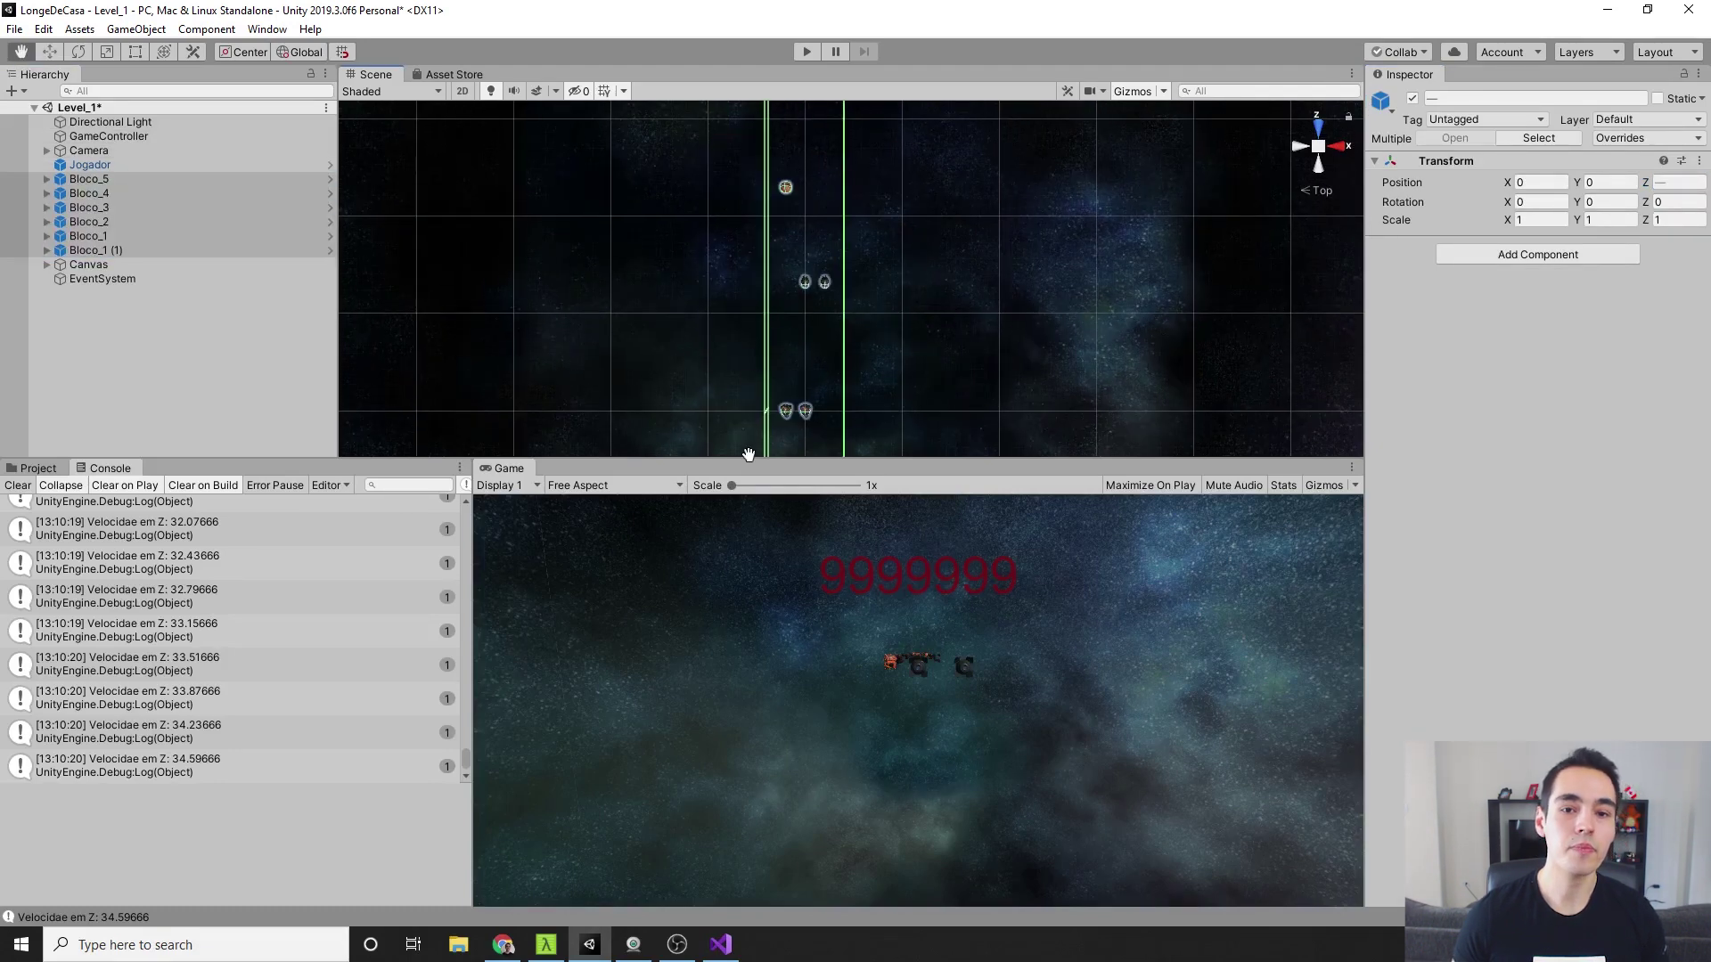
{"action": "left_click", "coordinate": [110, 237]}
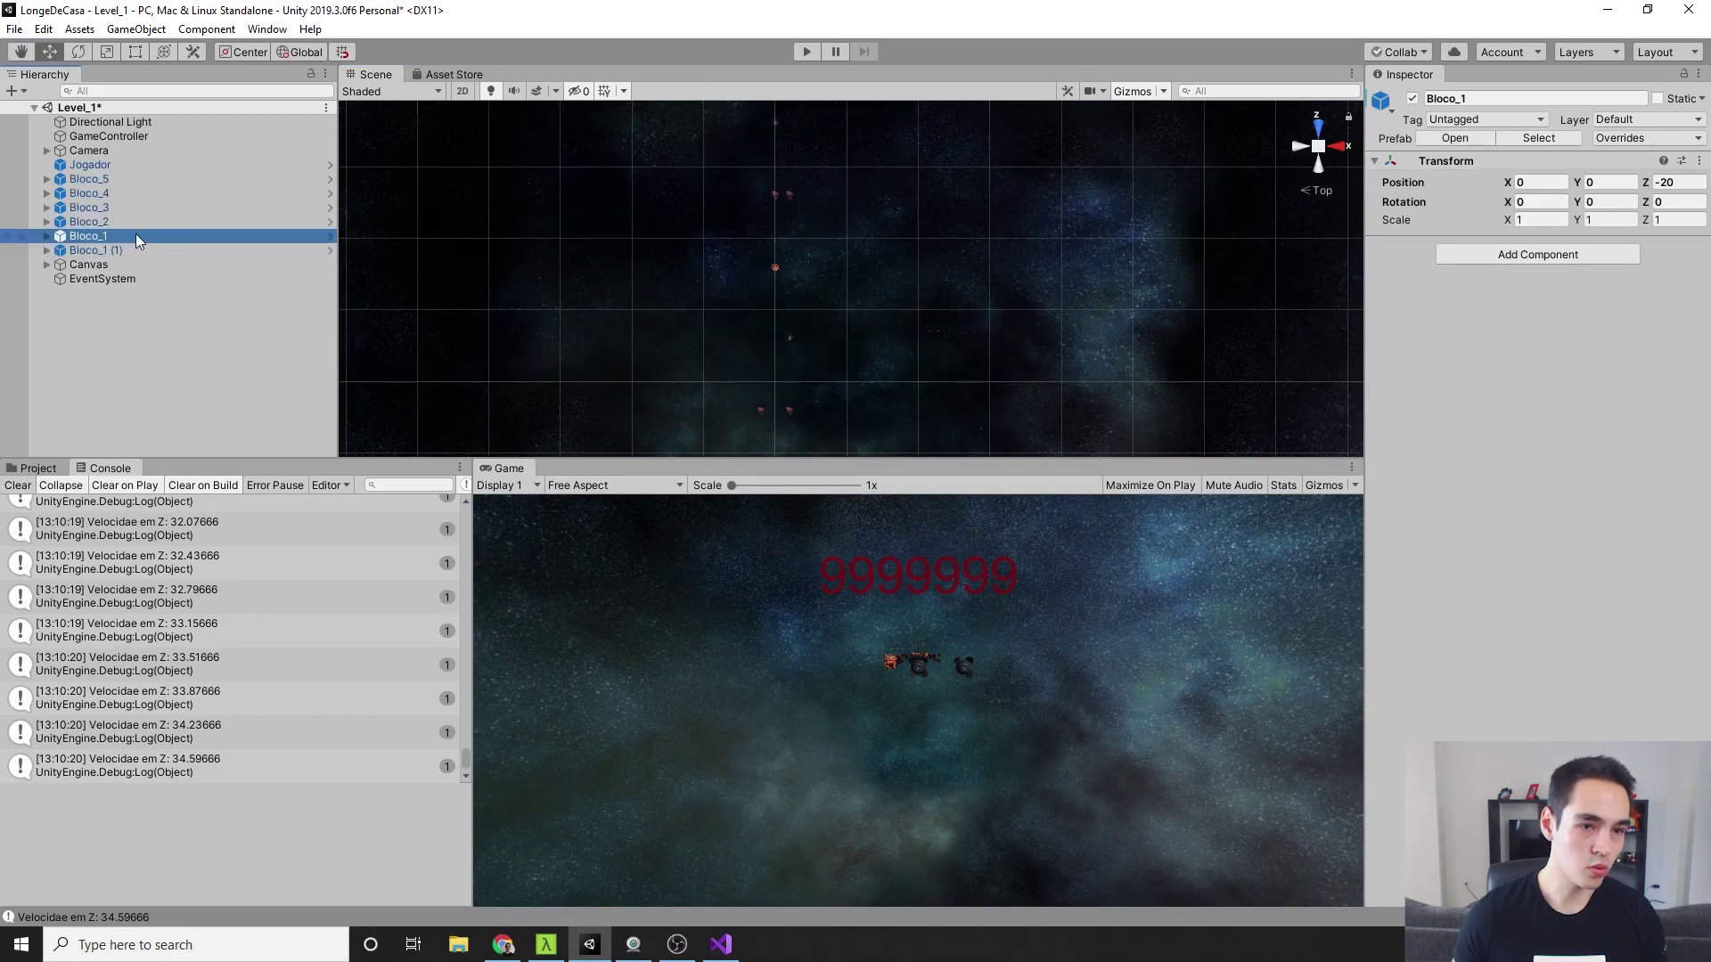
{"action": "key", "text": "f"}
Select the full range of level blocks in the Hierarchy
{"action": "left_click", "coordinate": [158, 179]}
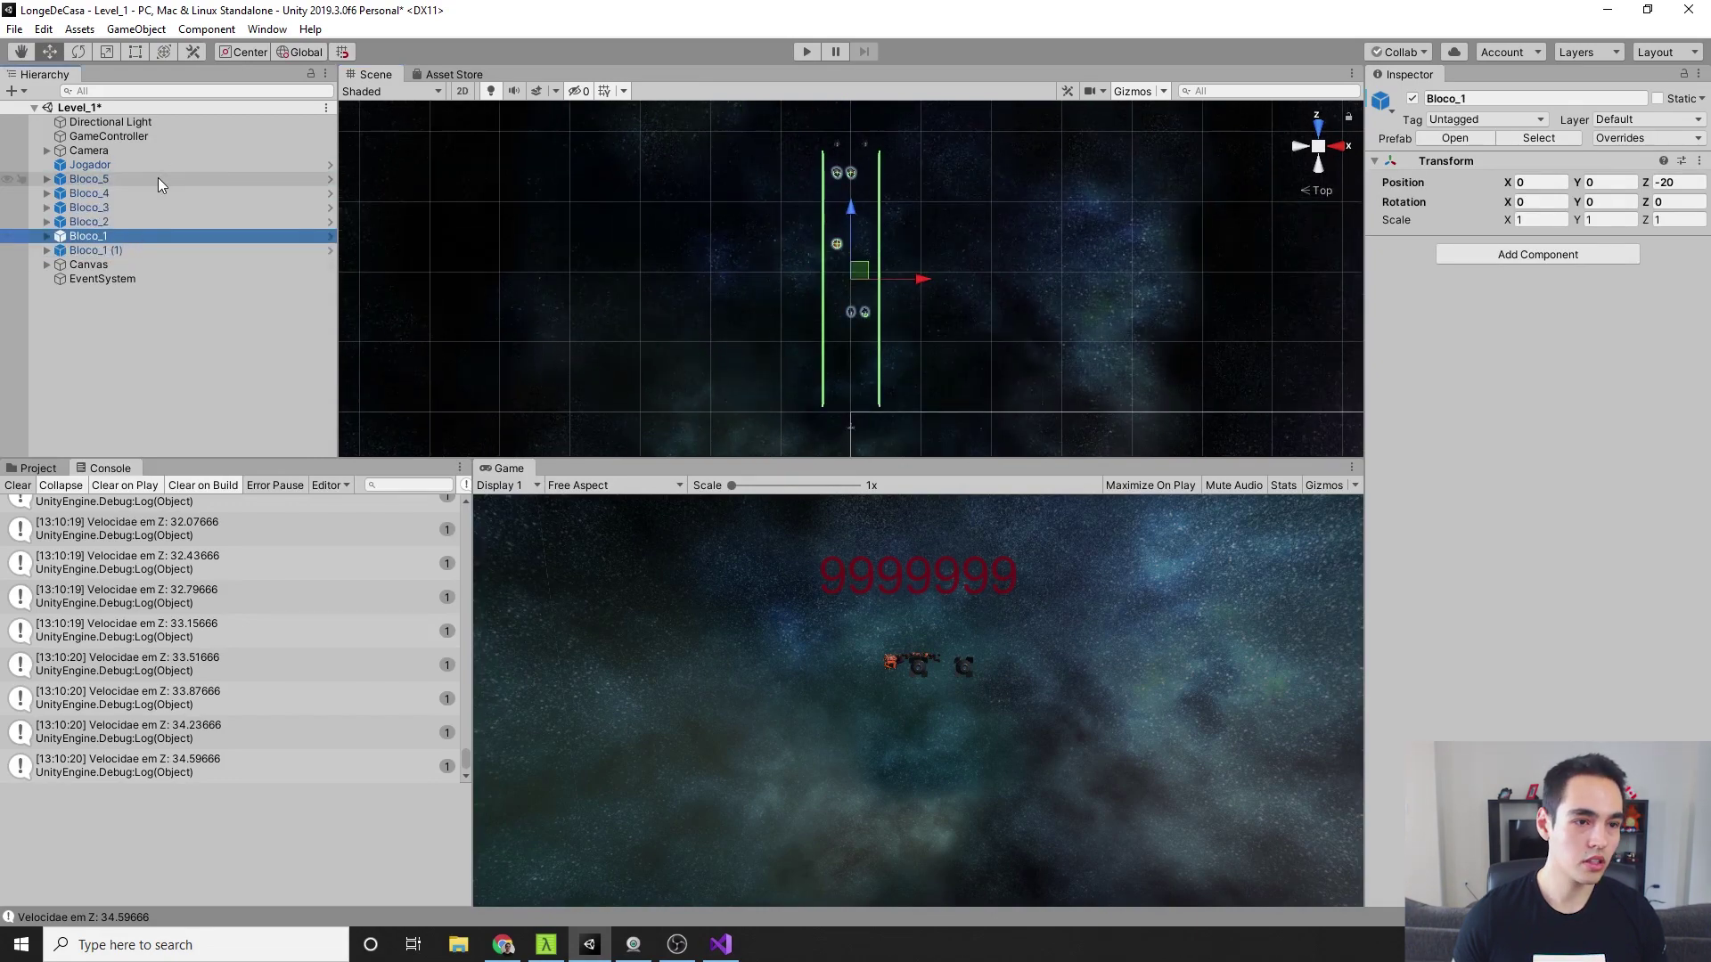
{"action": "left_click", "coordinate": [148, 250], "text": "shift"}
{"action": "scroll", "coordinate": [703, 344], "scroll_direction": "up", "scroll_amount": 5}
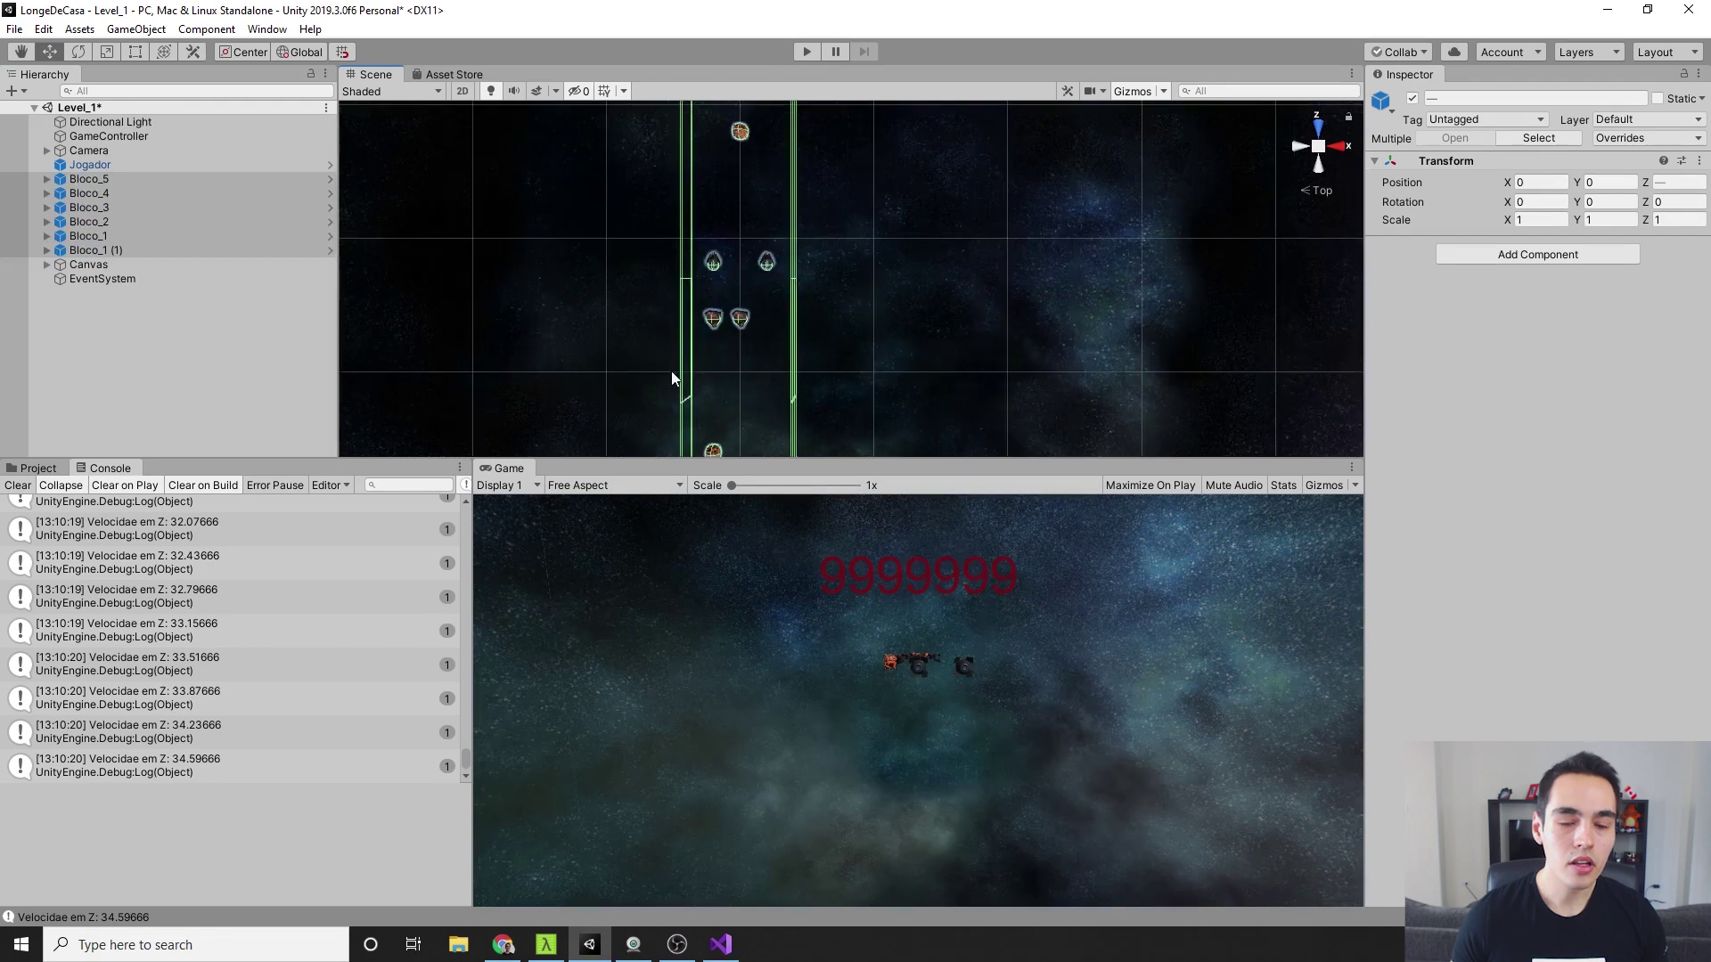
{"action": "scroll", "coordinate": [704, 281], "scroll_direction": "down", "scroll_amount": 2}
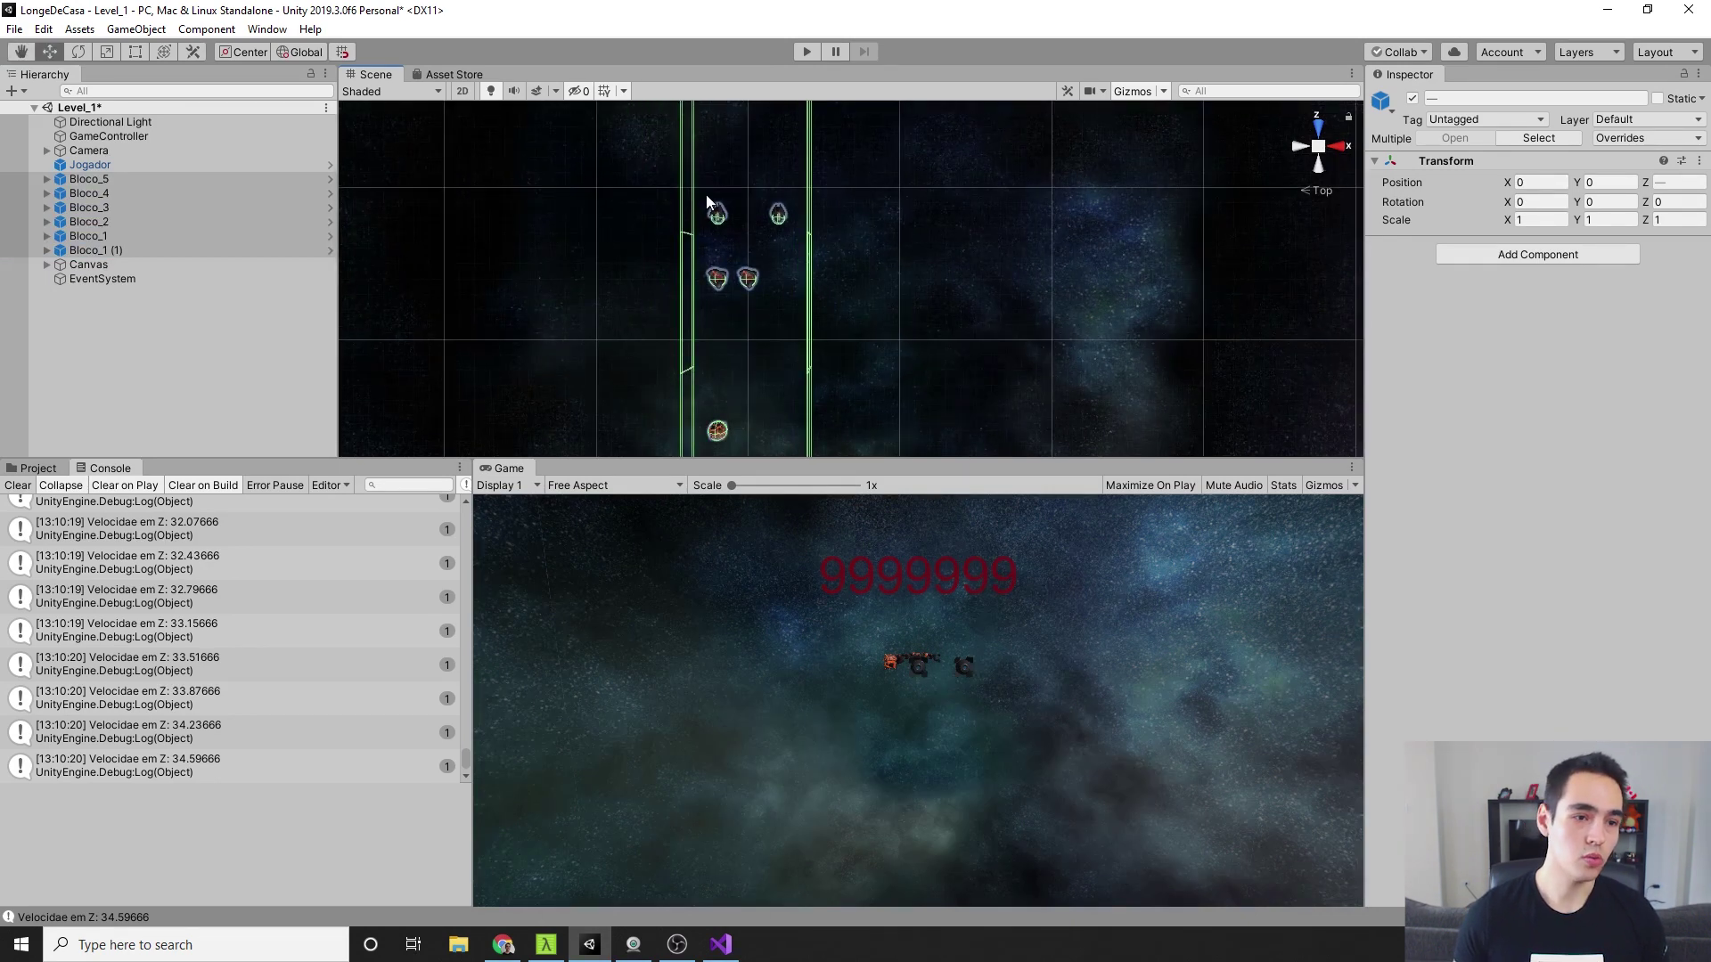
{"action": "scroll", "coordinate": [694, 348], "scroll_direction": "up", "scroll_amount": 3}
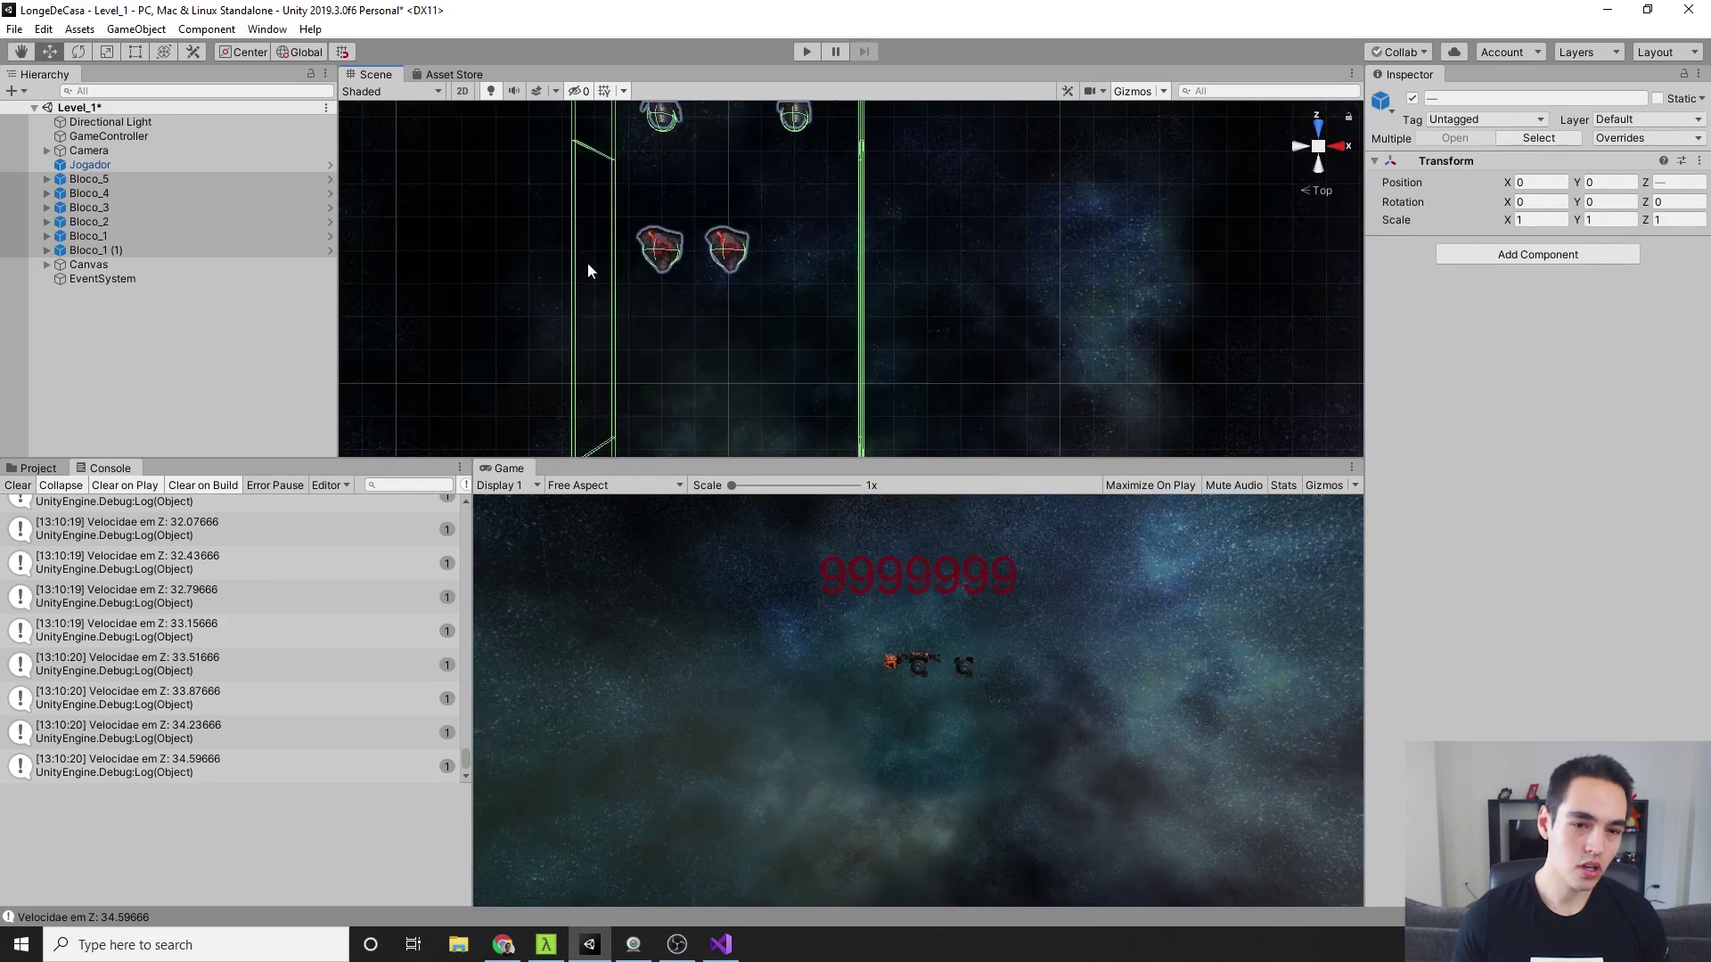
{"action": "scroll", "coordinate": [745, 276], "scroll_direction": "down", "scroll_amount": 2}
{"action": "scroll", "coordinate": [745, 277], "scroll_direction": "down", "scroll_amount": 1}
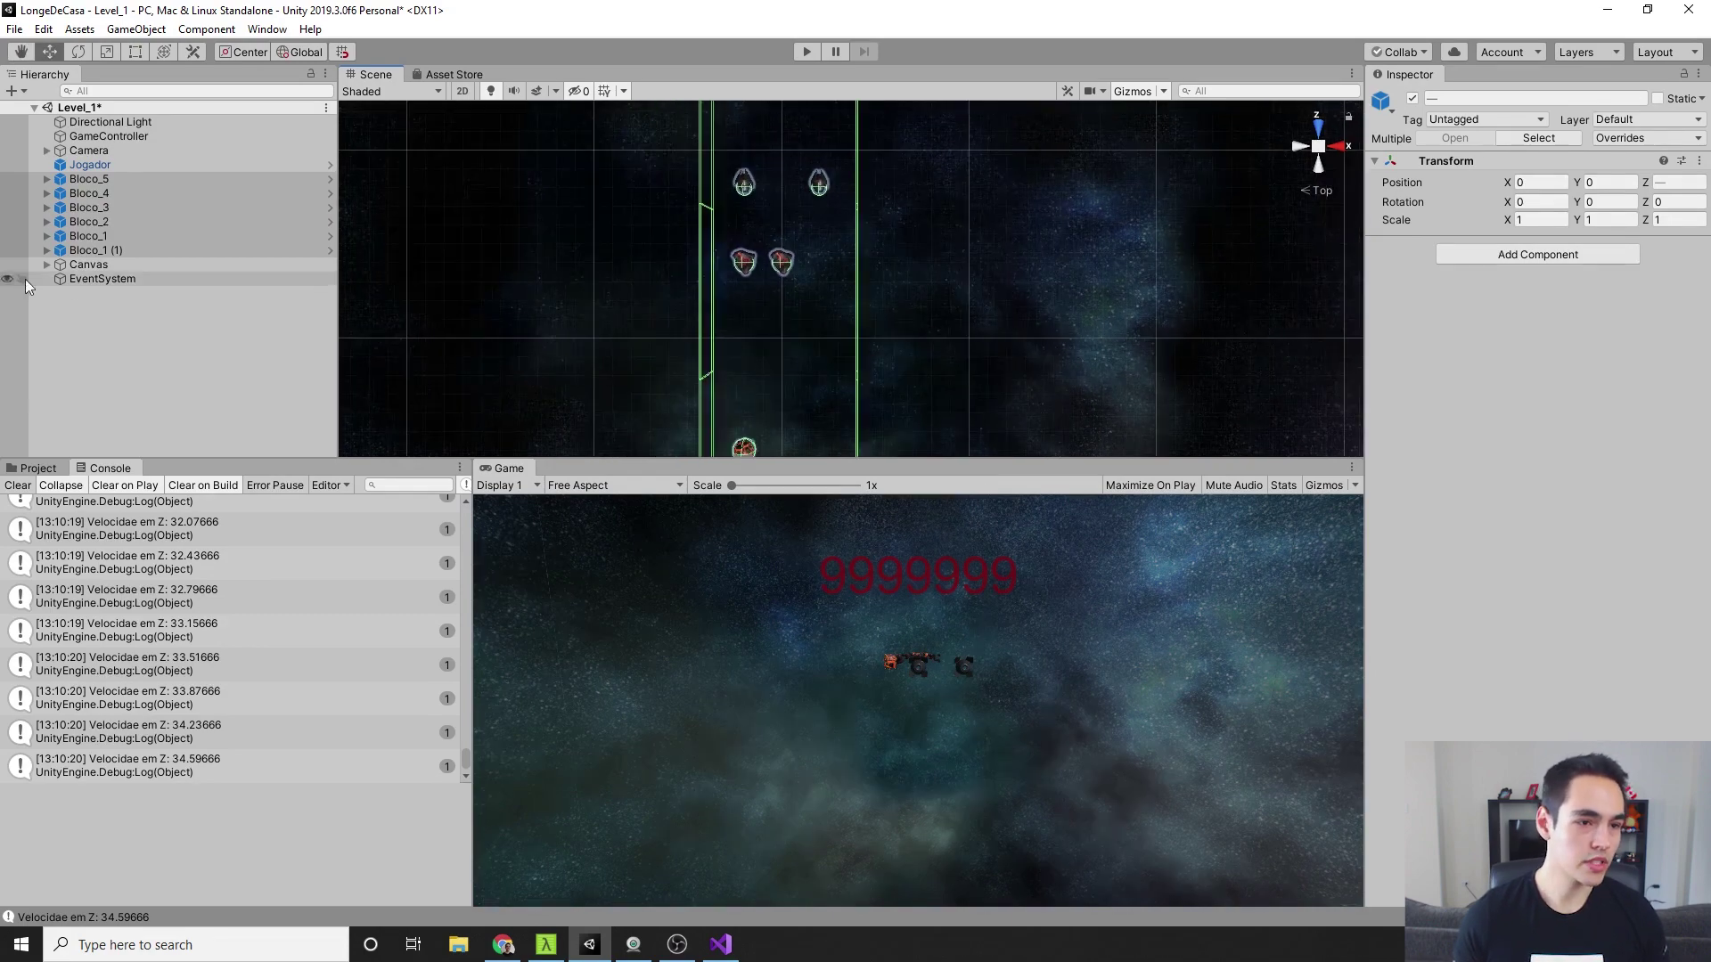
{"action": "scroll", "coordinate": [777, 228], "scroll_direction": "down", "scroll_amount": 2}
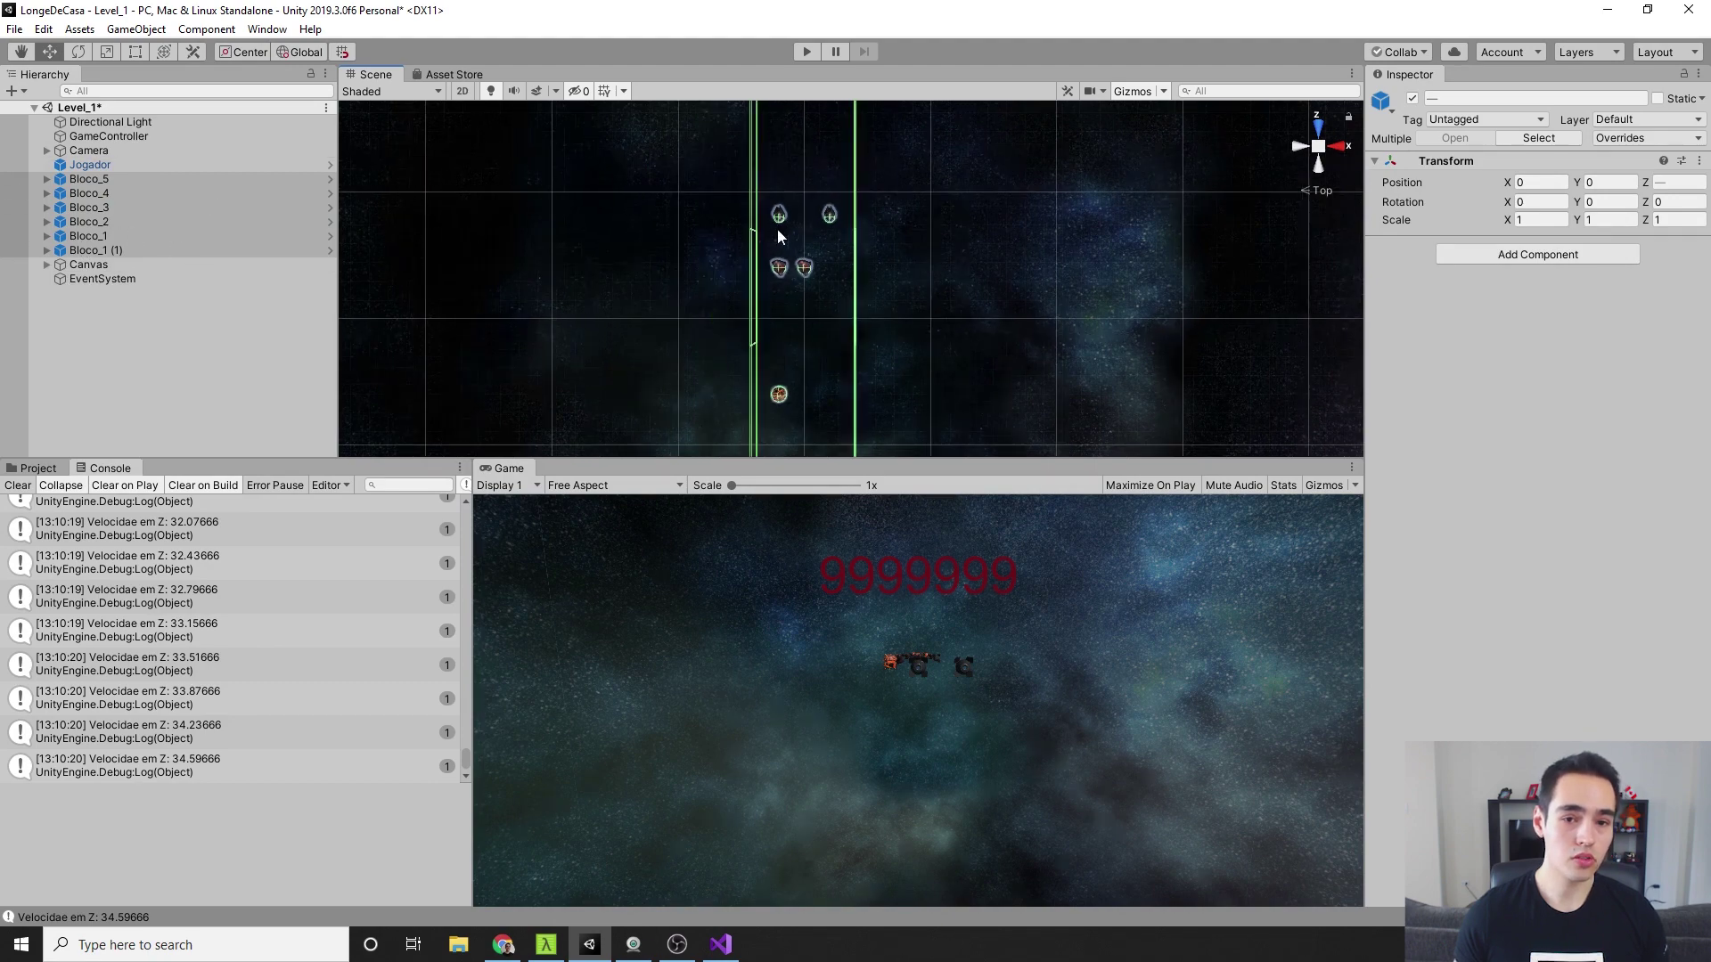
{"action": "scroll", "coordinate": [777, 228], "scroll_direction": "down", "scroll_amount": 2}
{"action": "scroll", "coordinate": [766, 174], "scroll_direction": "down", "scroll_amount": 1}
{"action": "scroll", "coordinate": [738, 287], "scroll_direction": "up", "scroll_amount": 1}
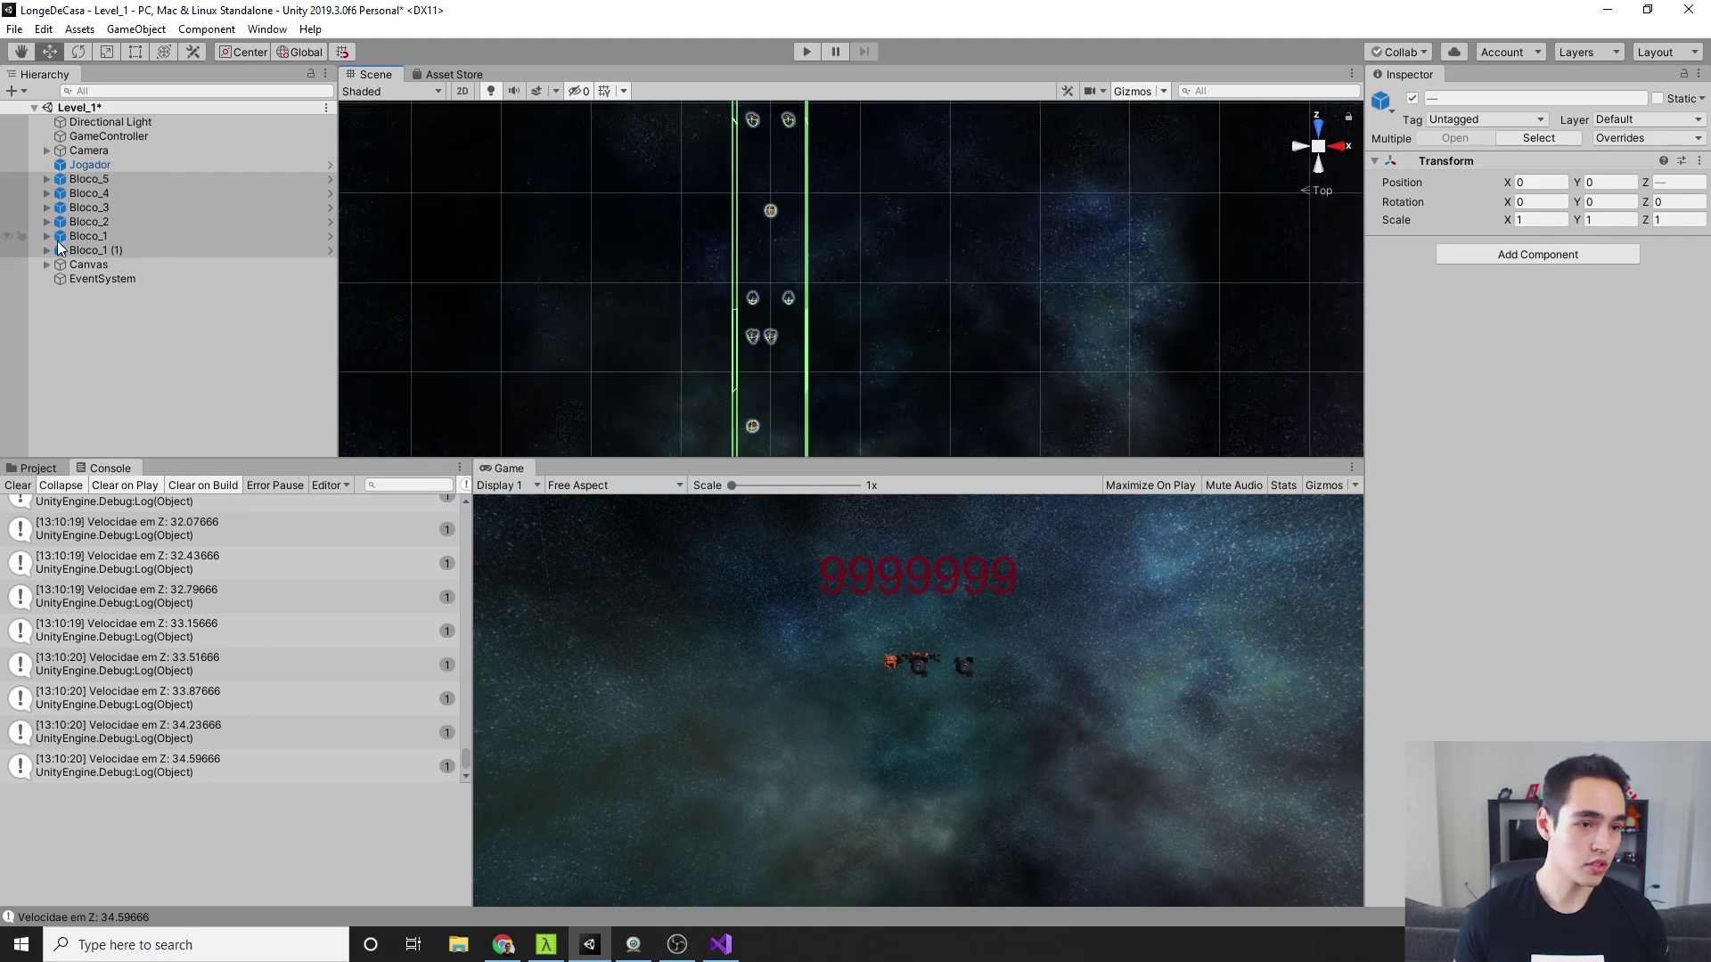
{"action": "scroll", "coordinate": [709, 331], "scroll_direction": "up", "scroll_amount": 2}
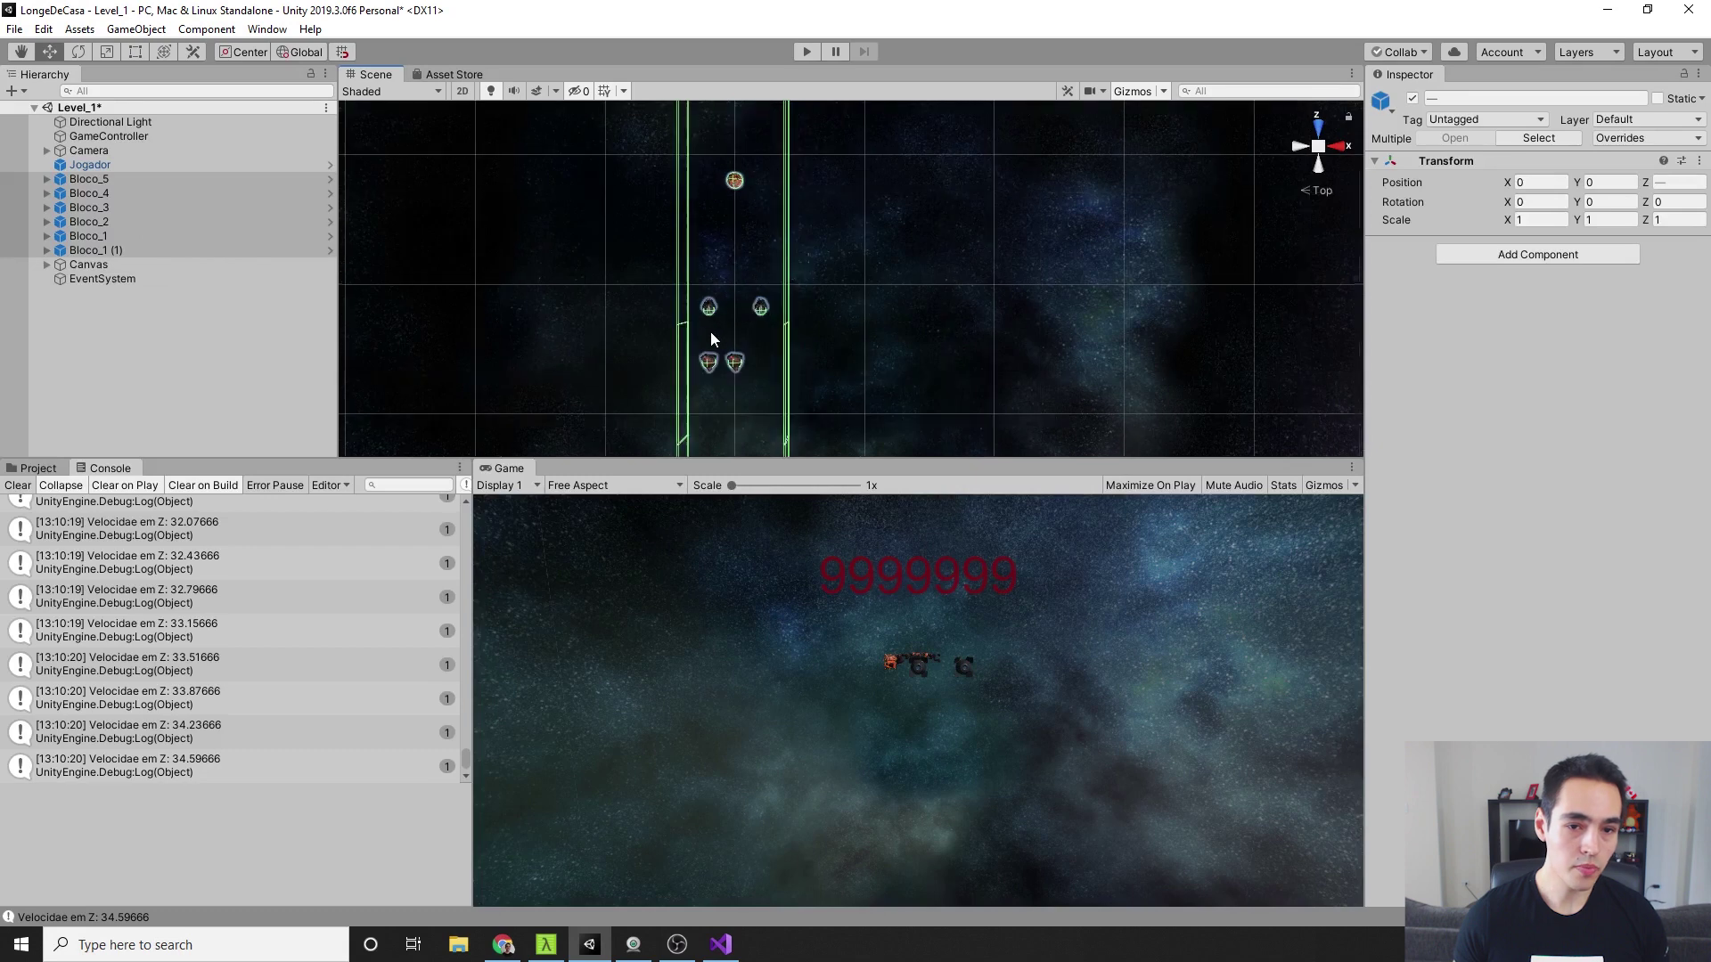
Drop Bloco_1 and select Bloco_5 through Bloco_2 plus Bloco_1 (1)
{"action": "left_click", "coordinate": [125, 237], "text": "ctrl"}
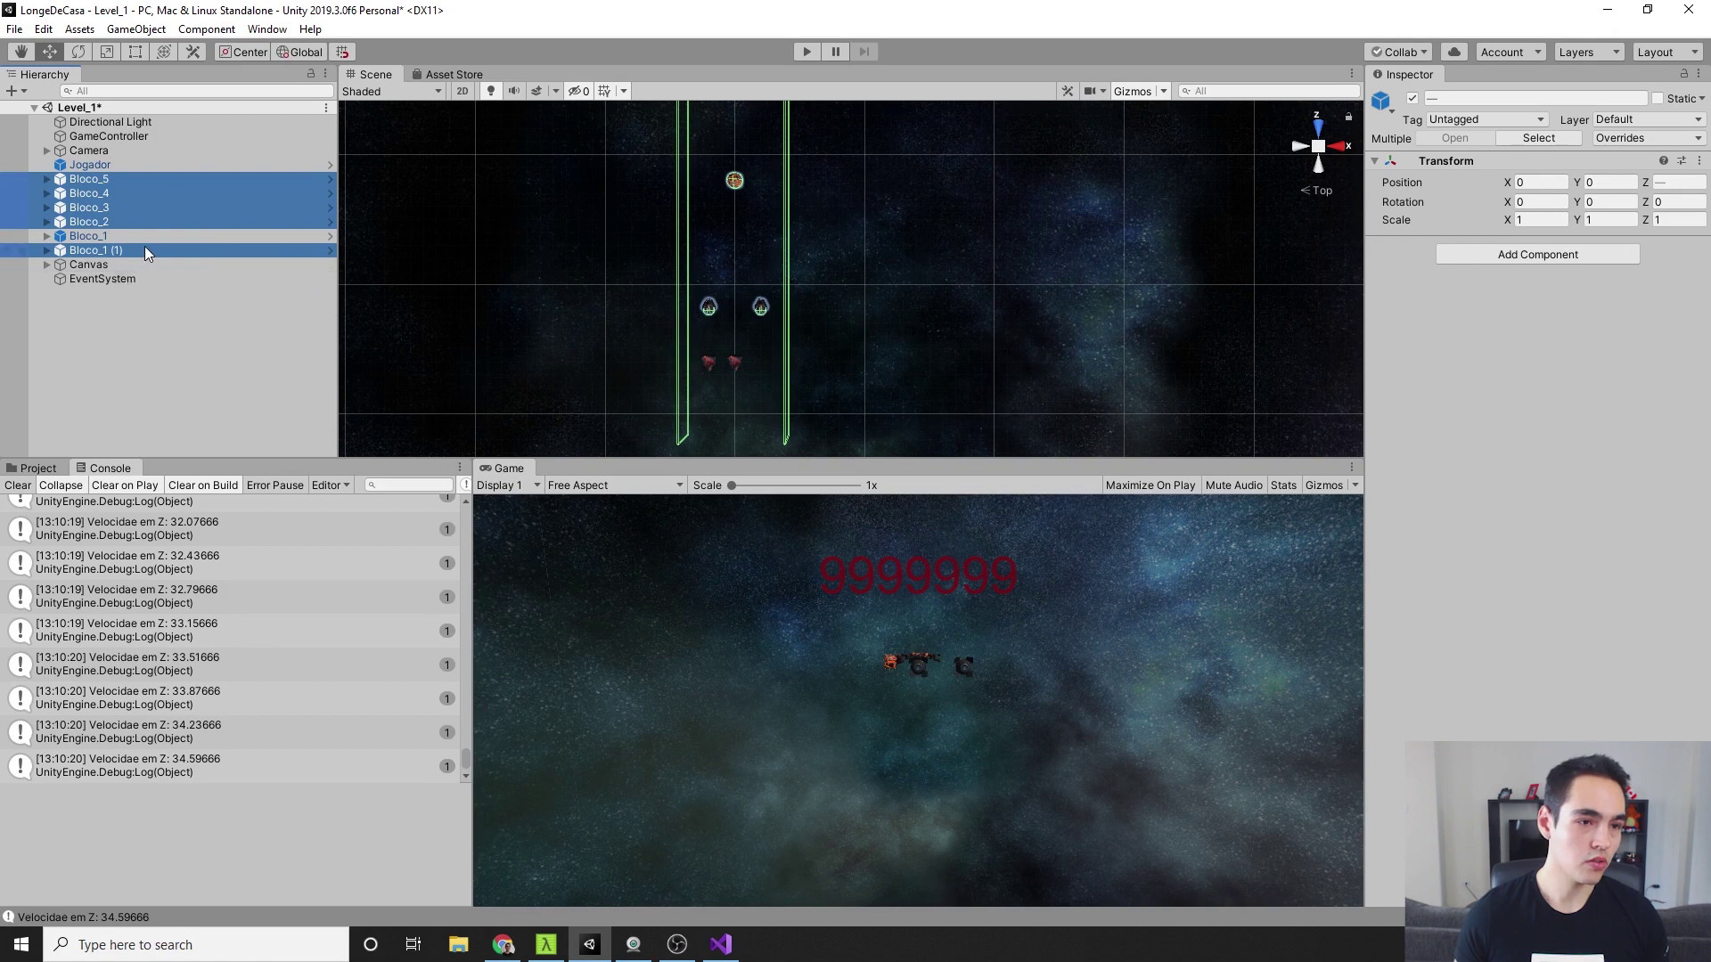
{"action": "left_click", "coordinate": [141, 180]}
{"action": "left_click", "coordinate": [141, 221], "text": "shift"}
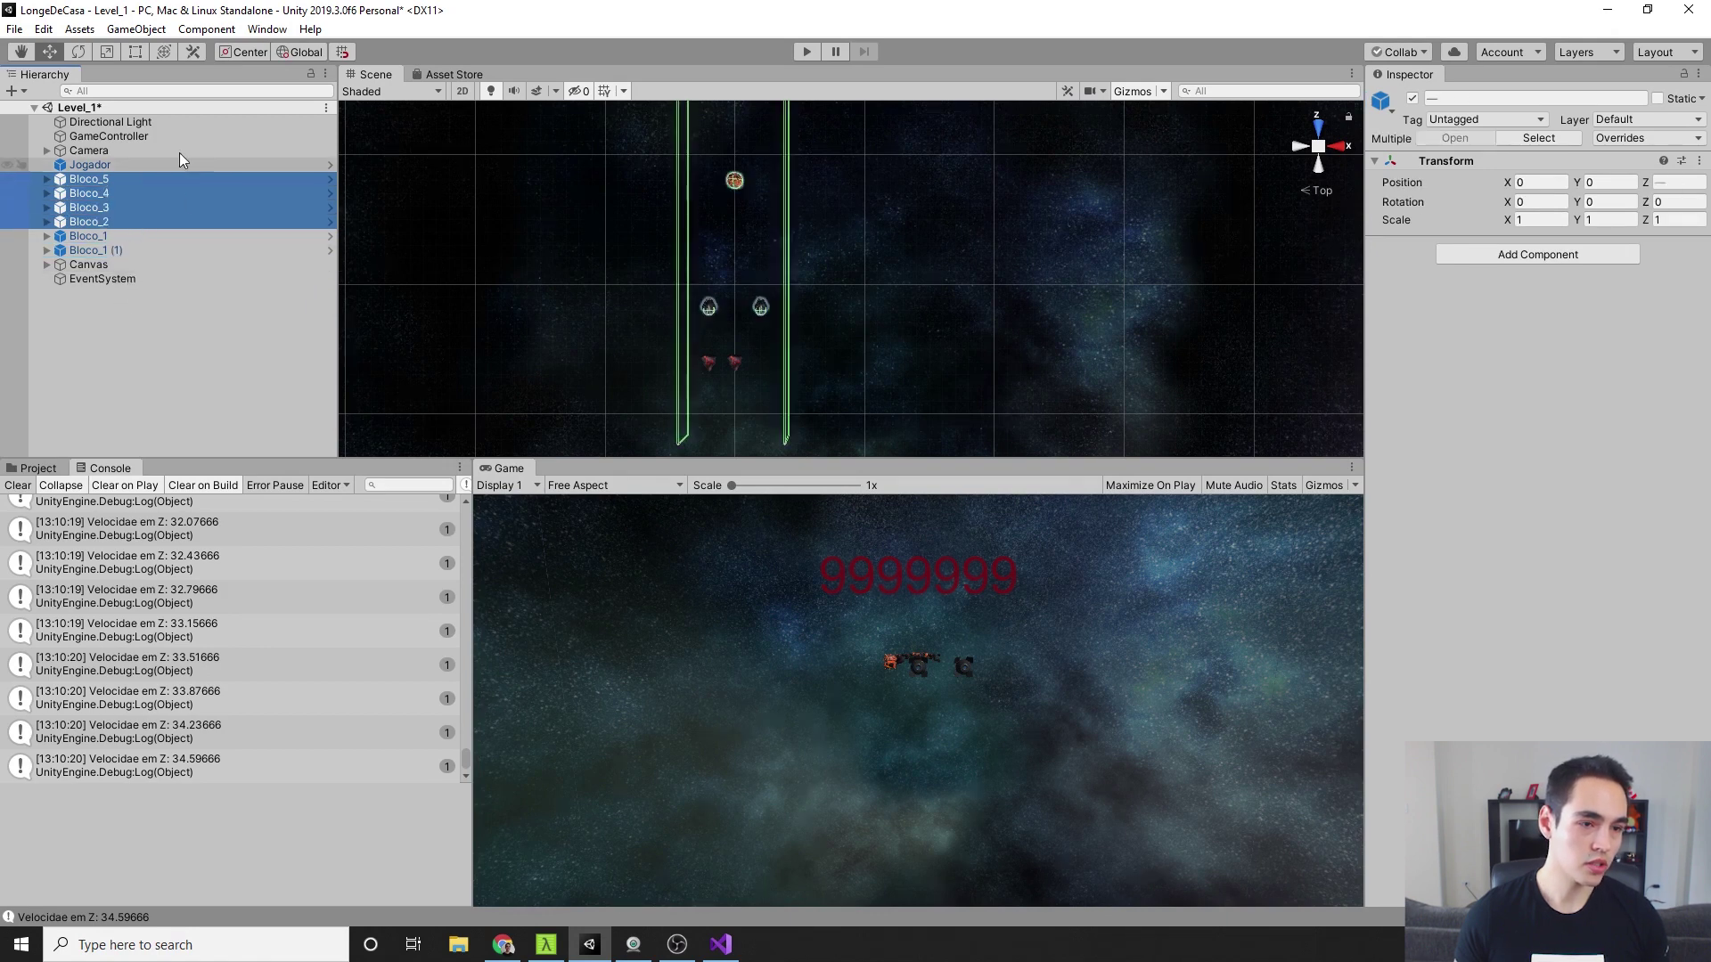
{"action": "left_click", "coordinate": [146, 249], "text": "ctrl"}
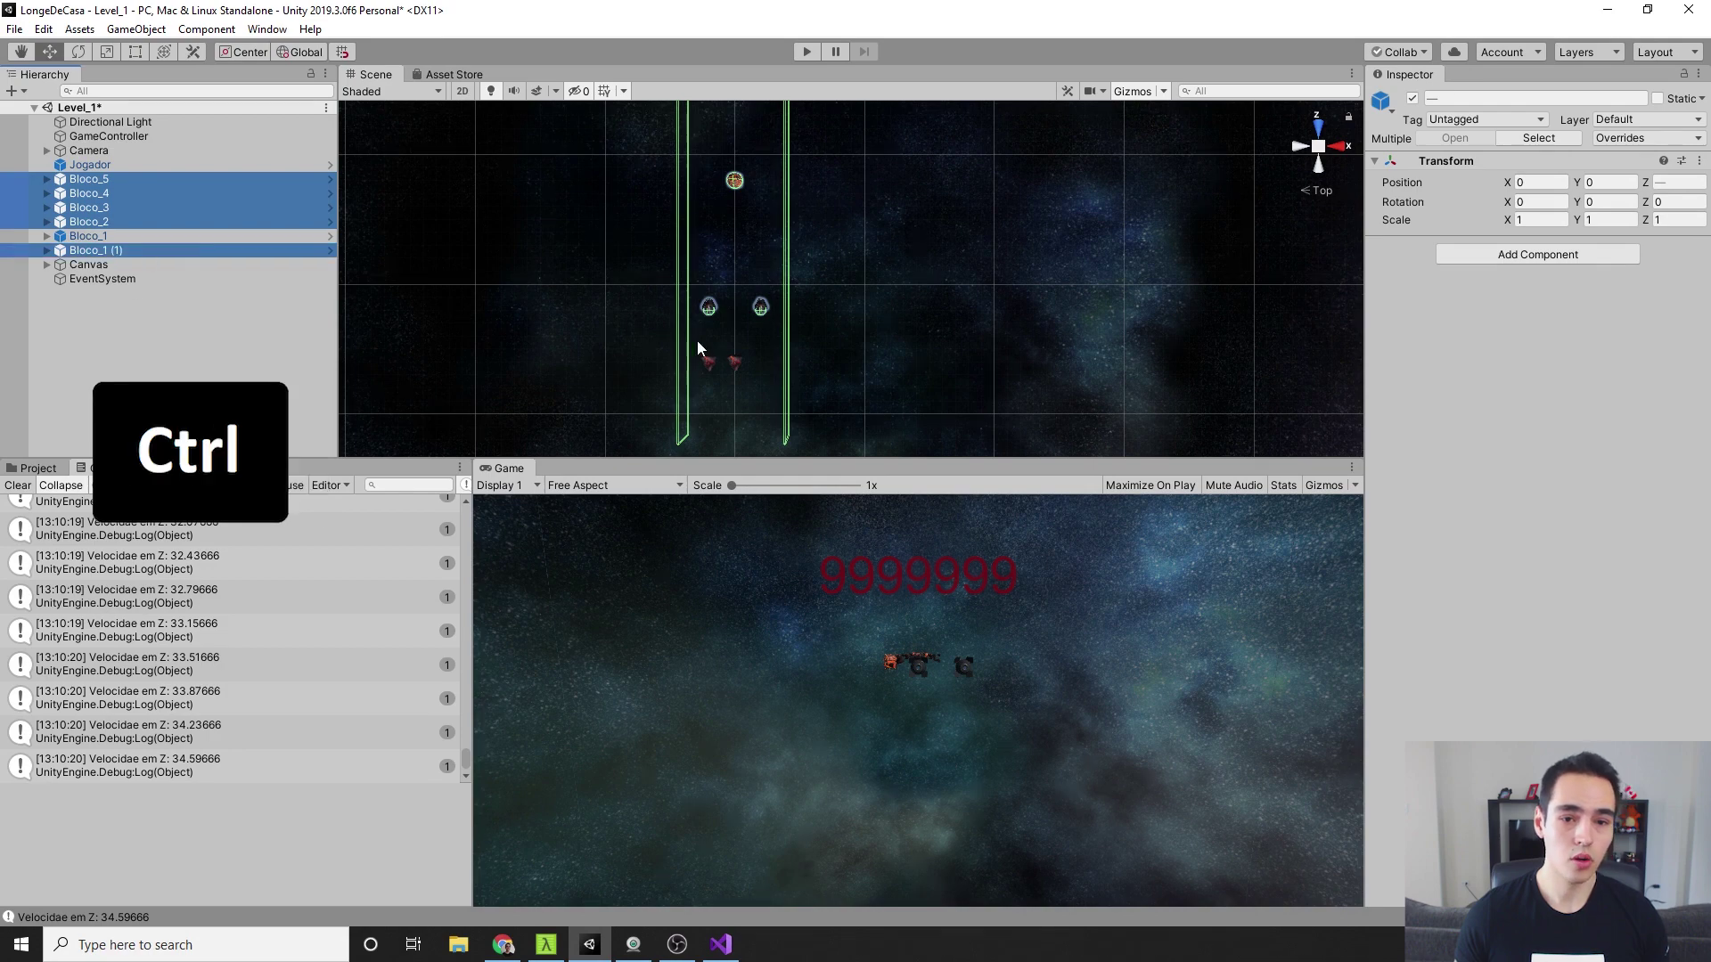
Slide the selected blocks along Z to line up after Bloco_1
{"action": "scroll", "coordinate": [695, 343], "scroll_direction": "down", "scroll_amount": 5}
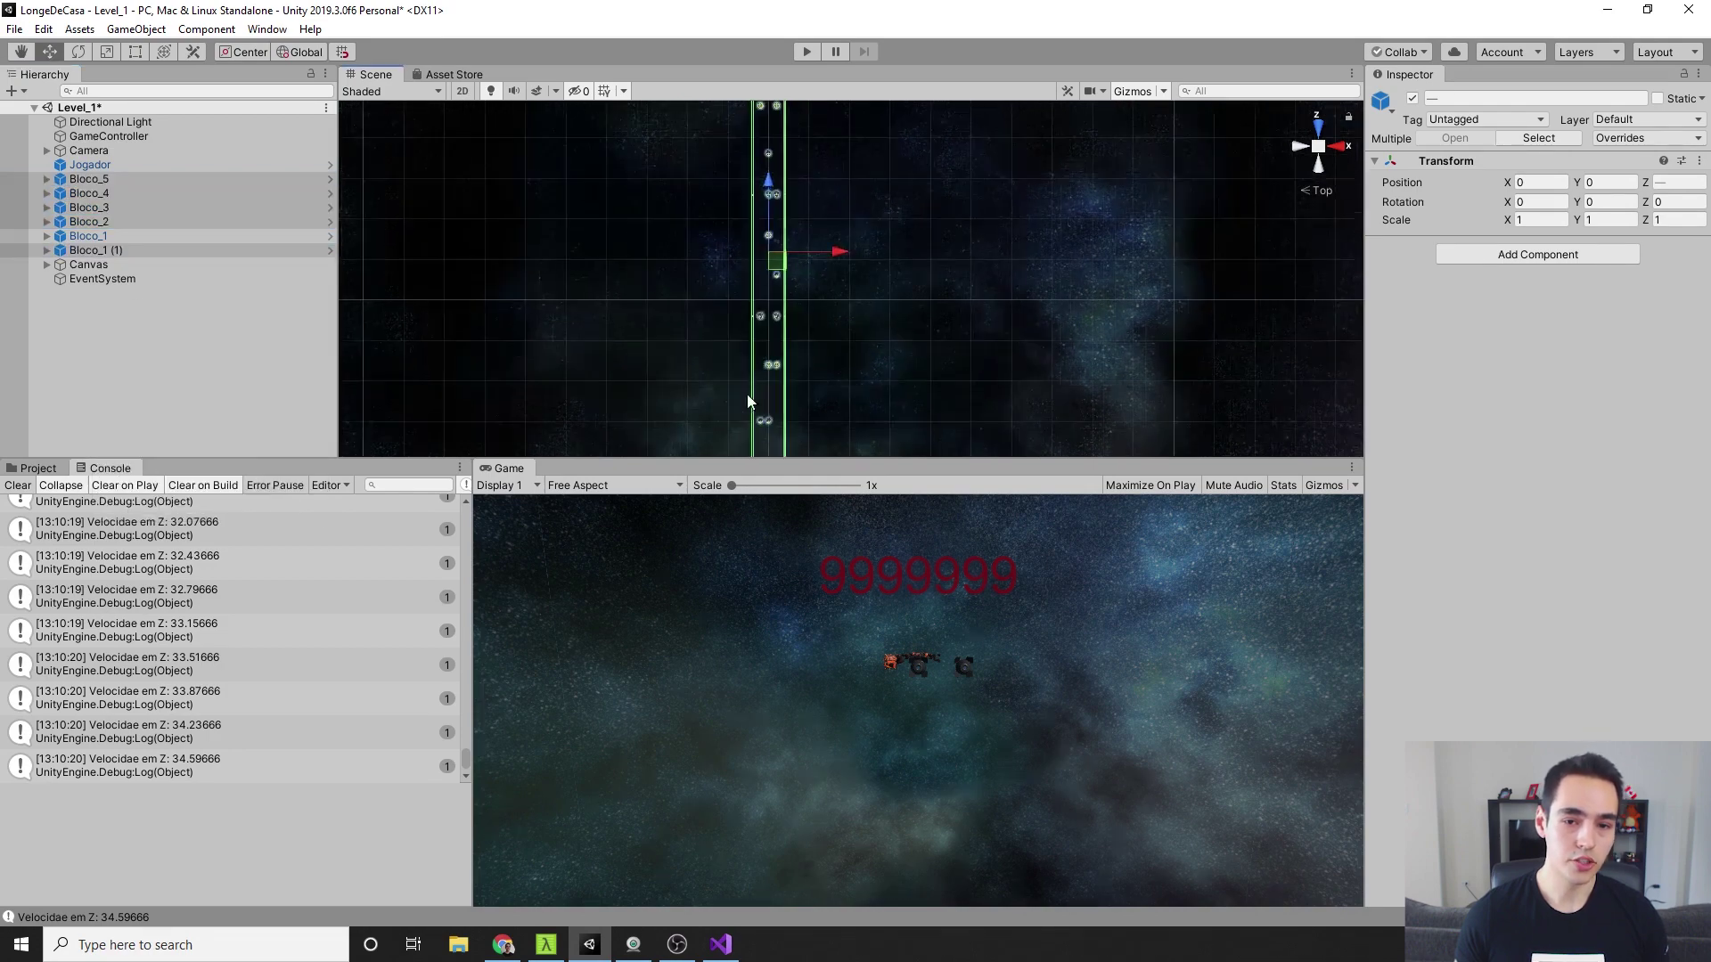
{"action": "scroll", "coordinate": [730, 323], "scroll_direction": "up", "scroll_amount": 2}
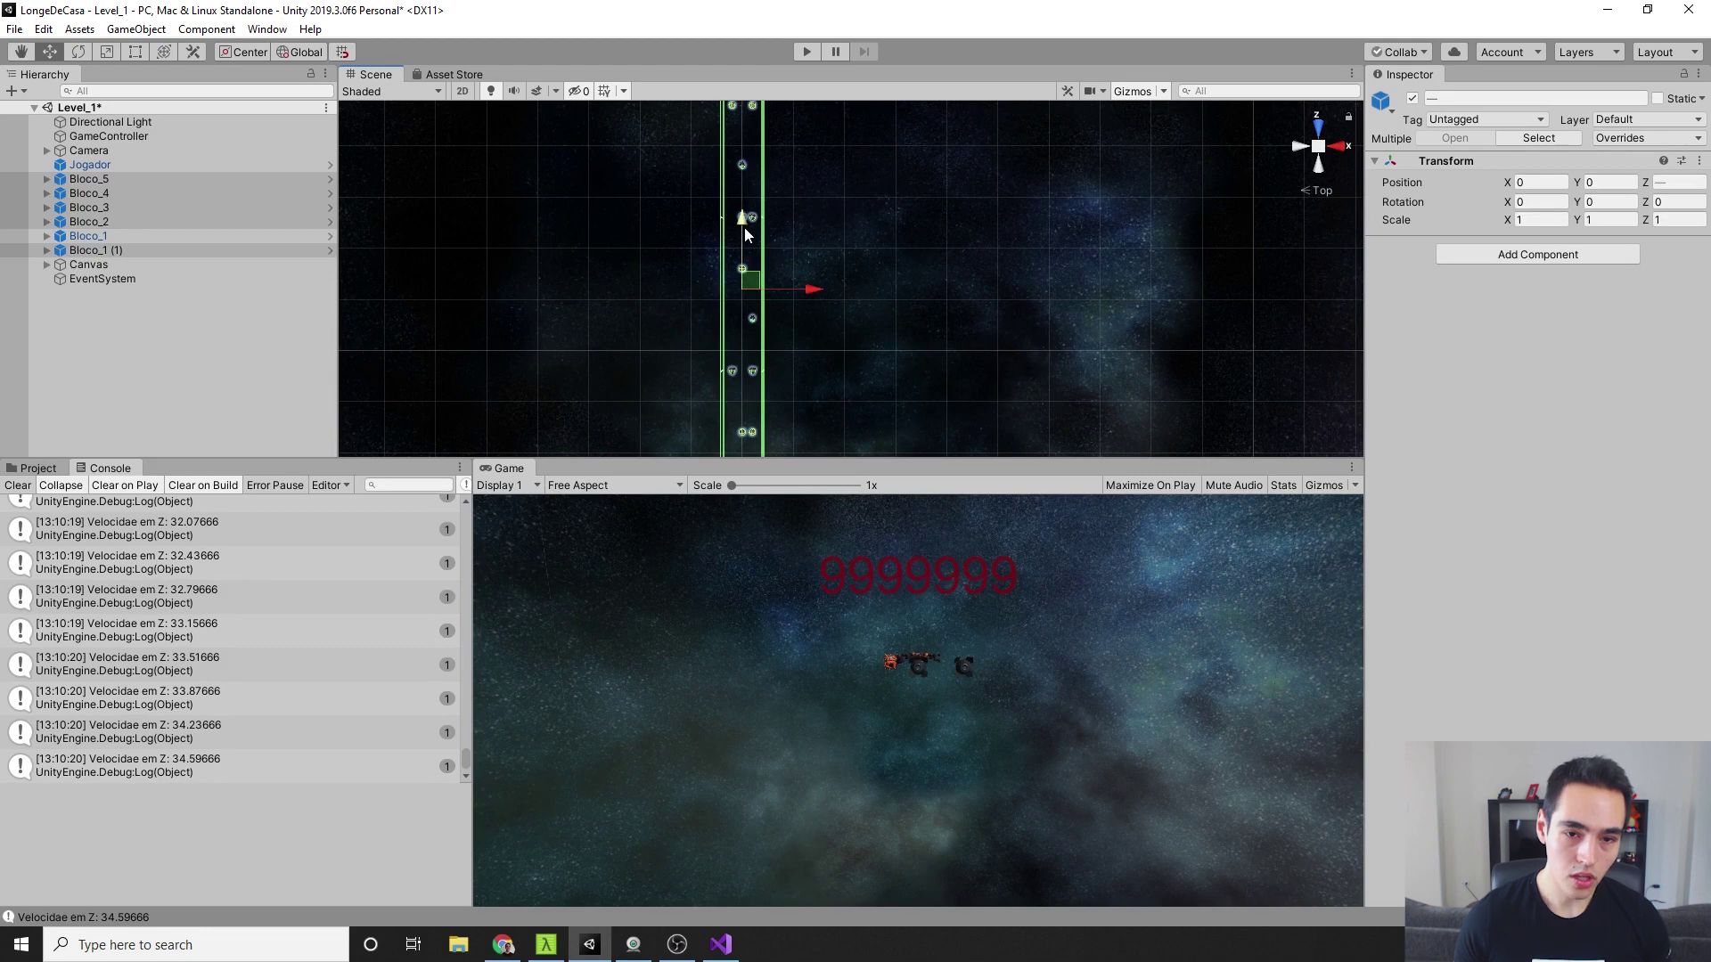
{"action": "left_click_drag", "start_coordinate": [747, 234], "coordinate": [754, 178]}
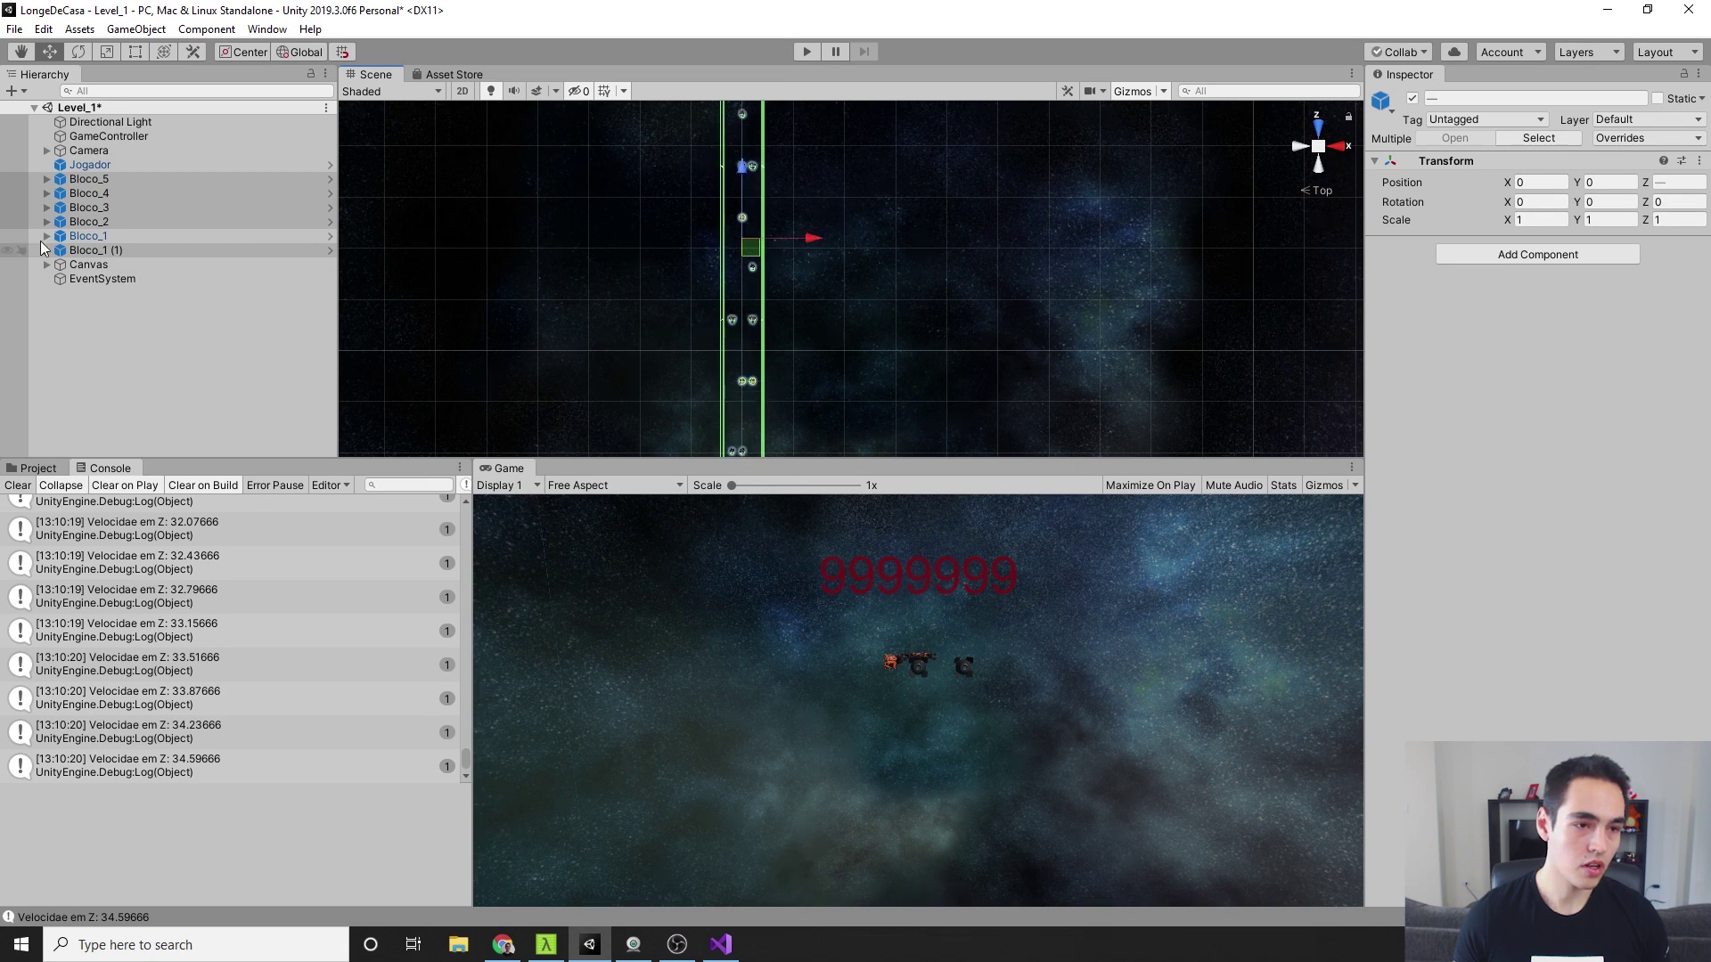
Frame Bloco_1 in the scene and reselect blocks Bloco_5 through Bloco_1 (1)
{"action": "double_click", "coordinate": [126, 237]}
{"action": "left_click", "coordinate": [90, 179]}
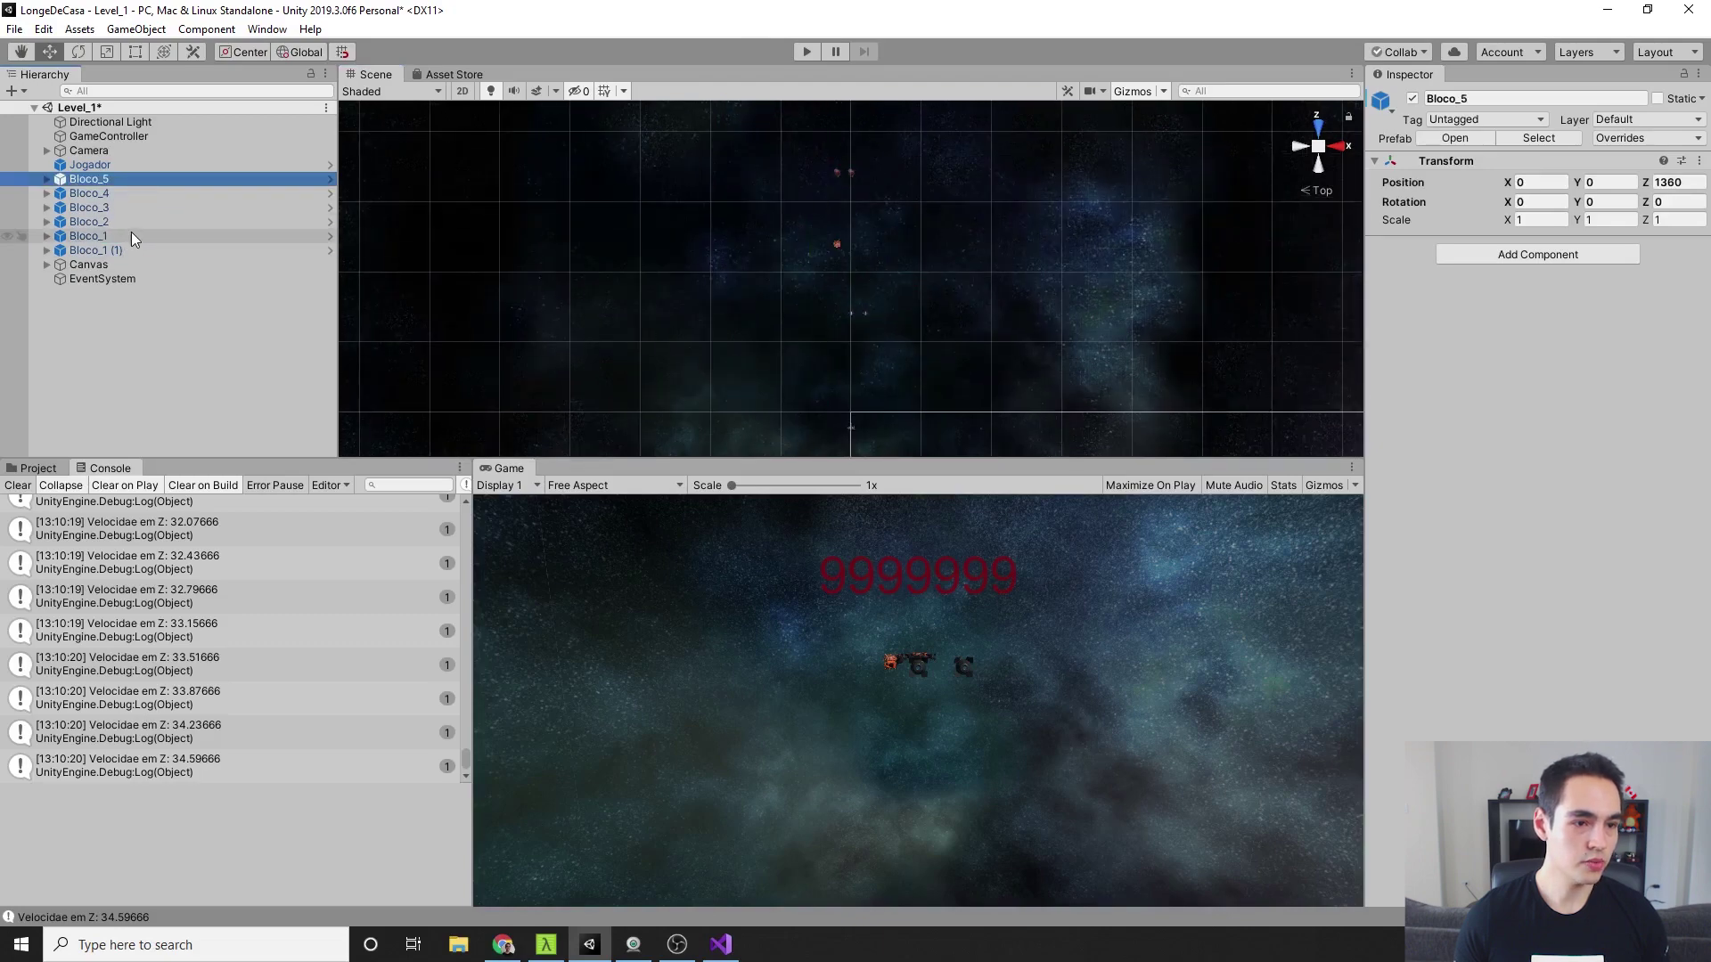
{"action": "left_click", "coordinate": [130, 250], "text": "shift"}
{"action": "scroll", "coordinate": [796, 272], "scroll_direction": "up", "scroll_amount": 3}
{"action": "scroll", "coordinate": [797, 271], "scroll_direction": "up", "scroll_amount": 2}
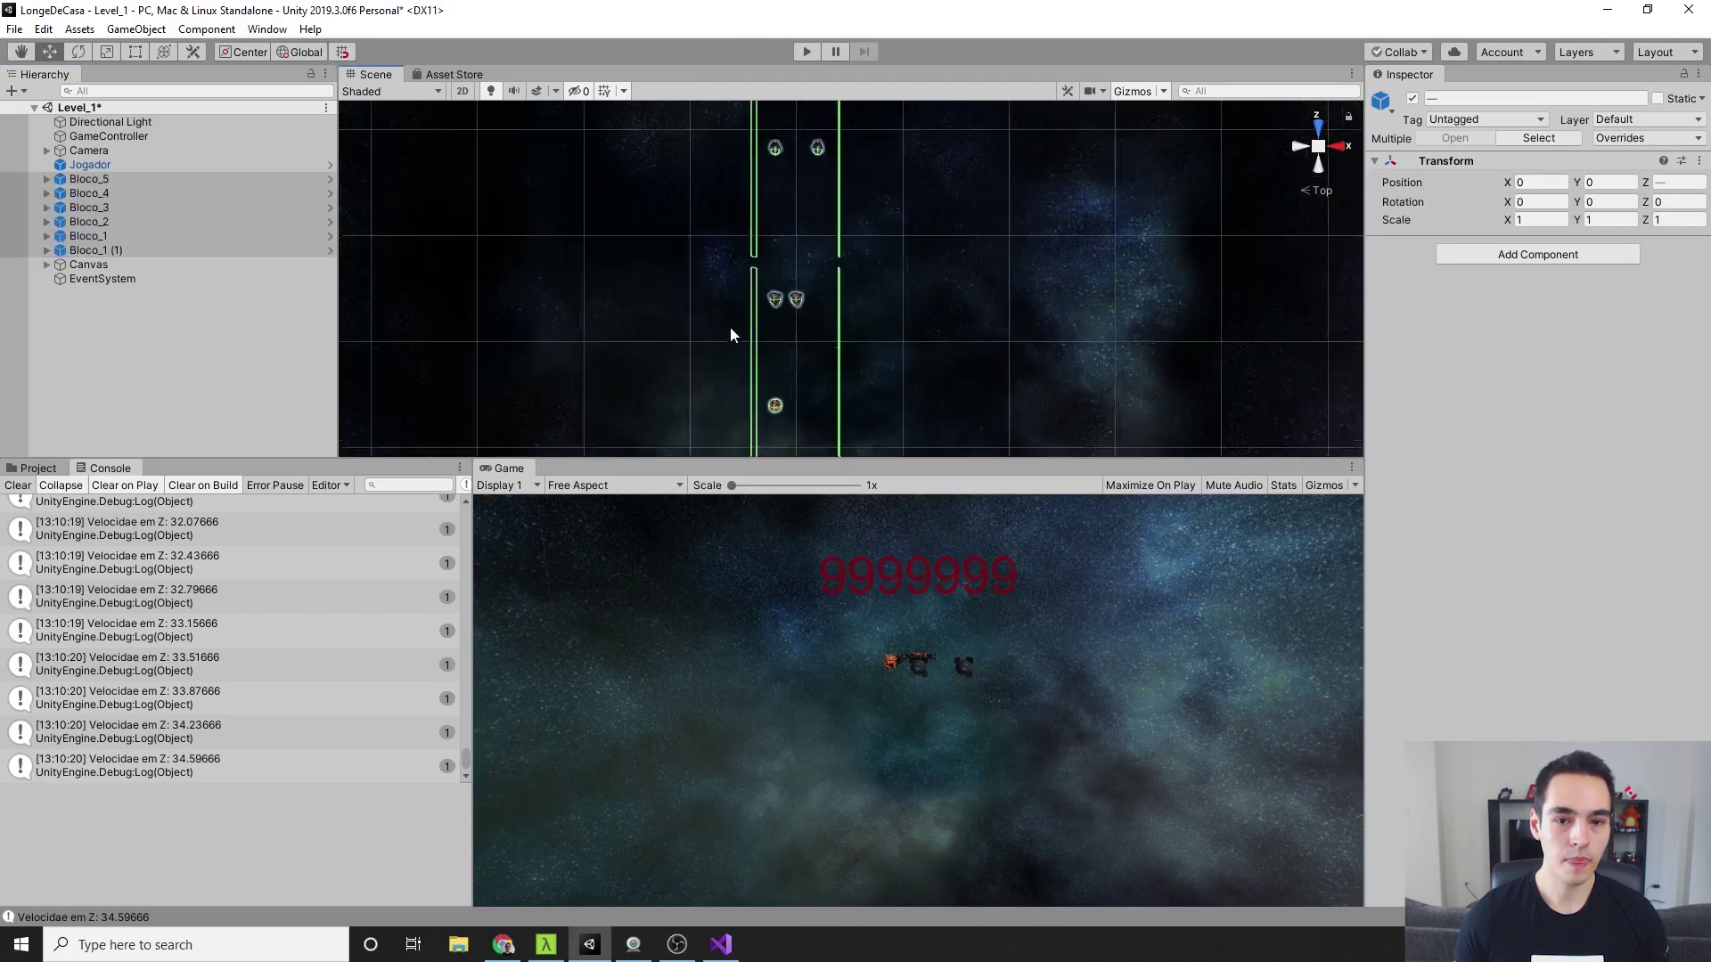
{"action": "scroll", "coordinate": [730, 328], "scroll_direction": "up", "scroll_amount": 2}
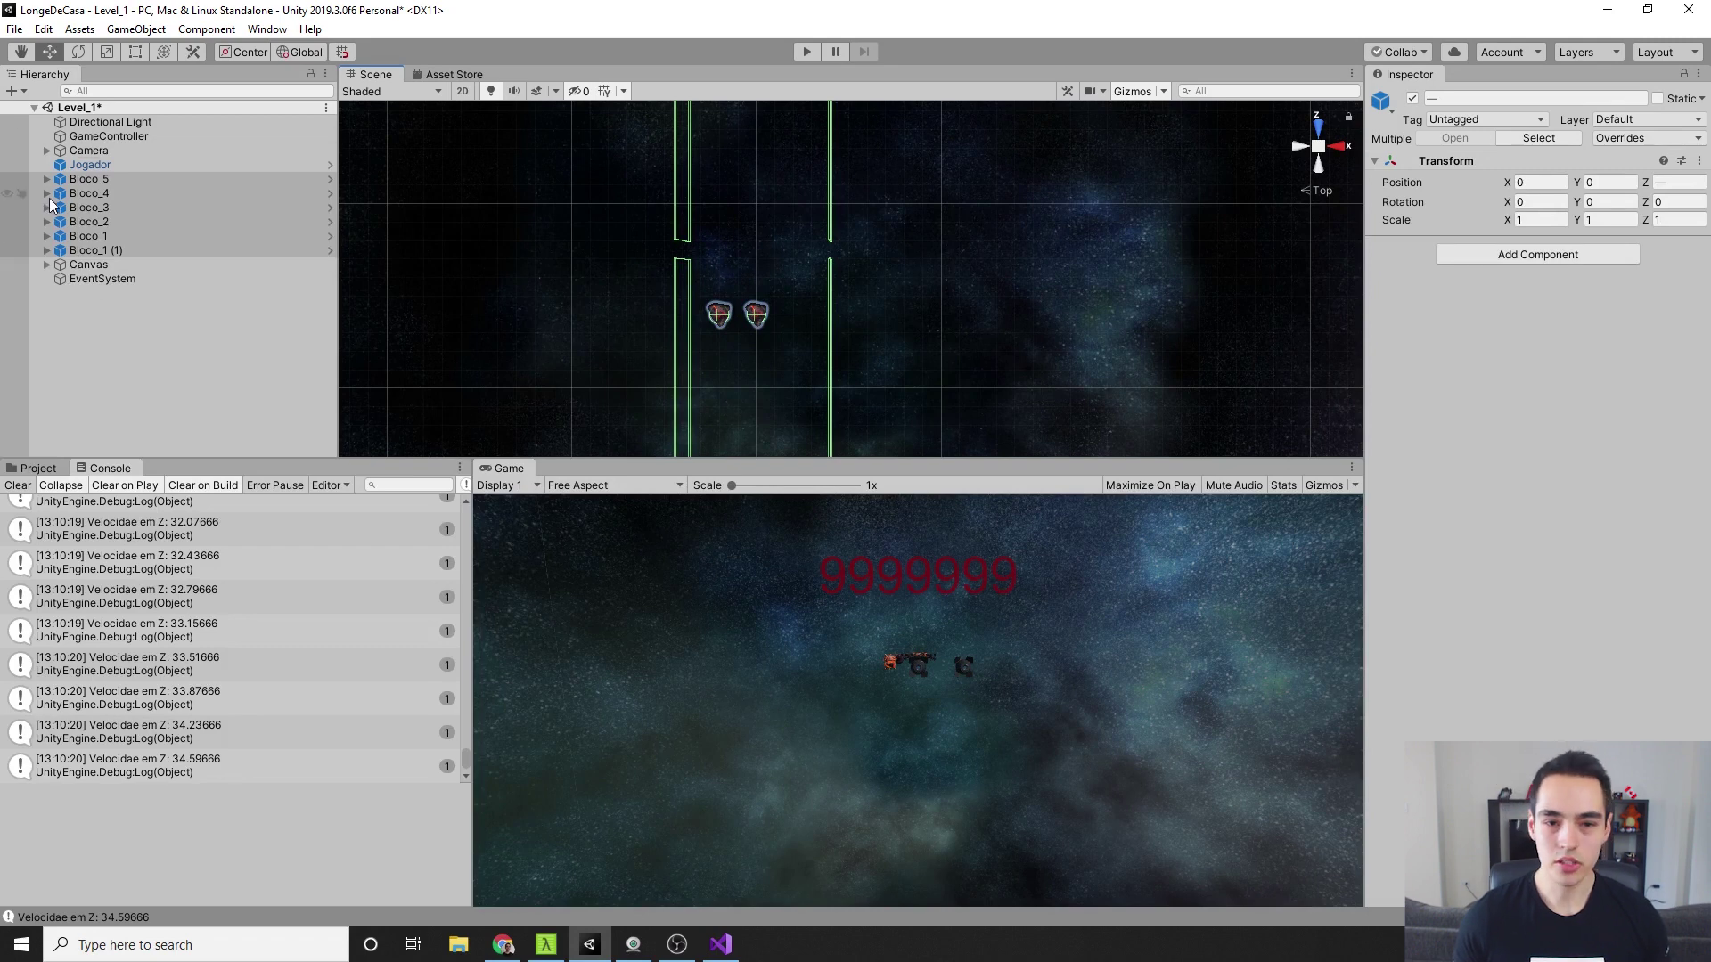
{"action": "left_click", "coordinate": [153, 246]}
Enter -20+10 as Bloco_1's Z position, shifting it by +10
{"action": "left_click", "coordinate": [131, 235]}
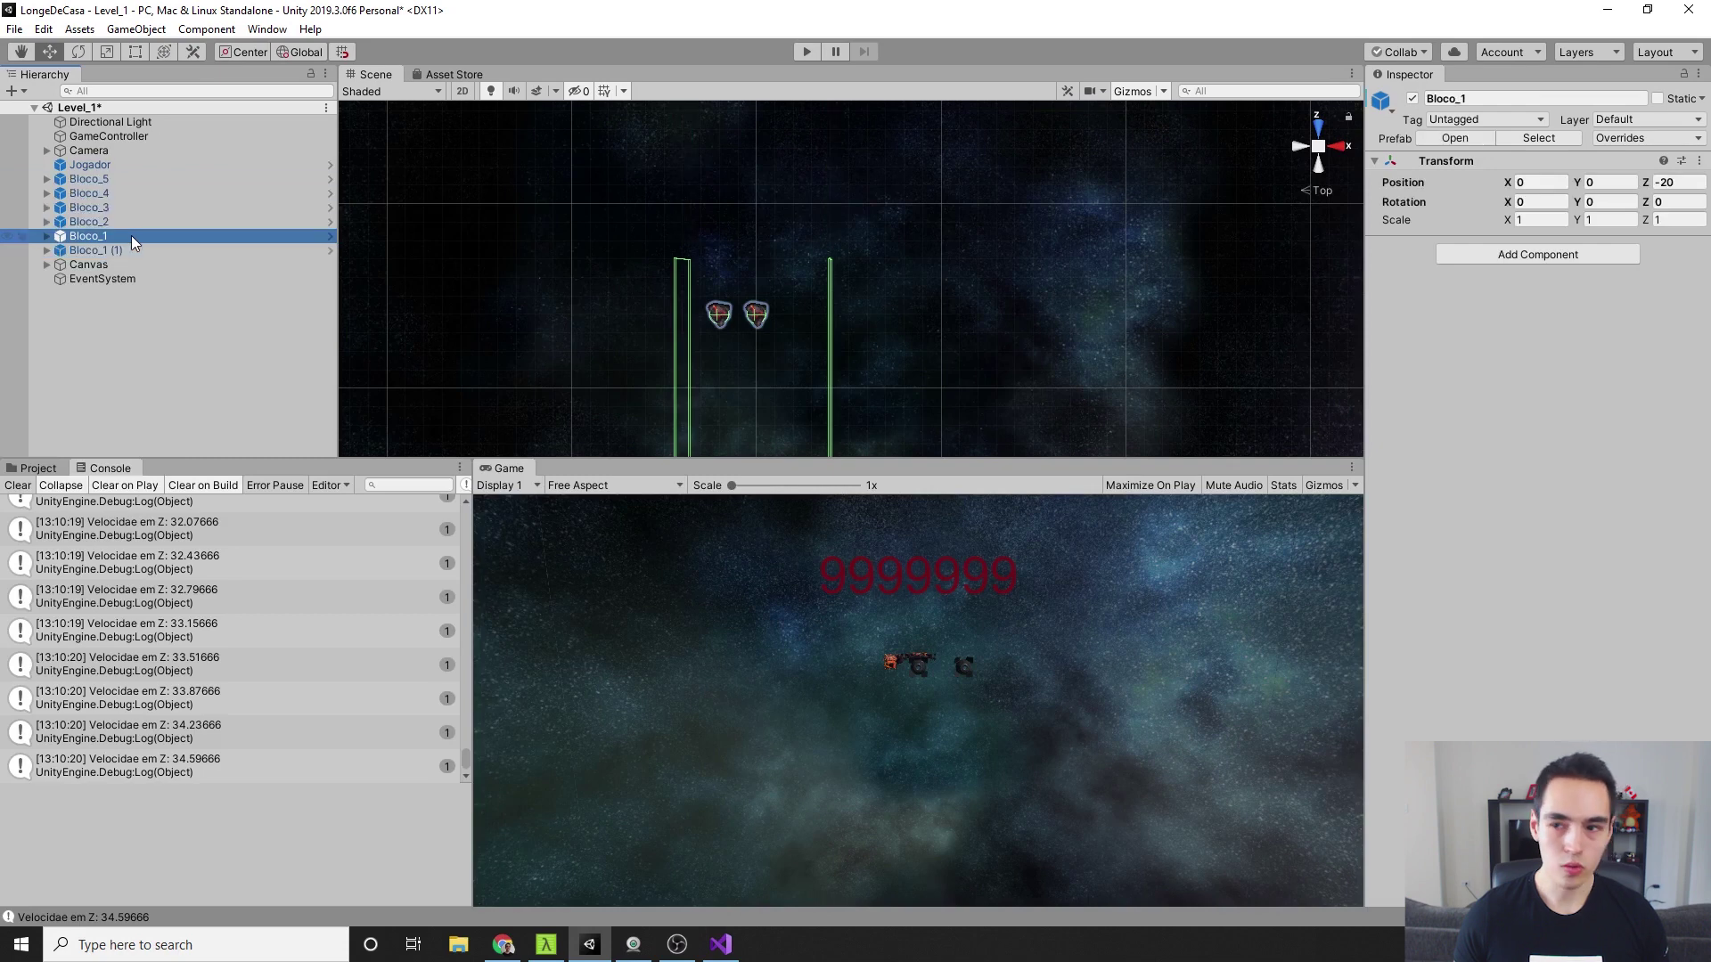
{"action": "left_click", "coordinate": [1688, 182]}
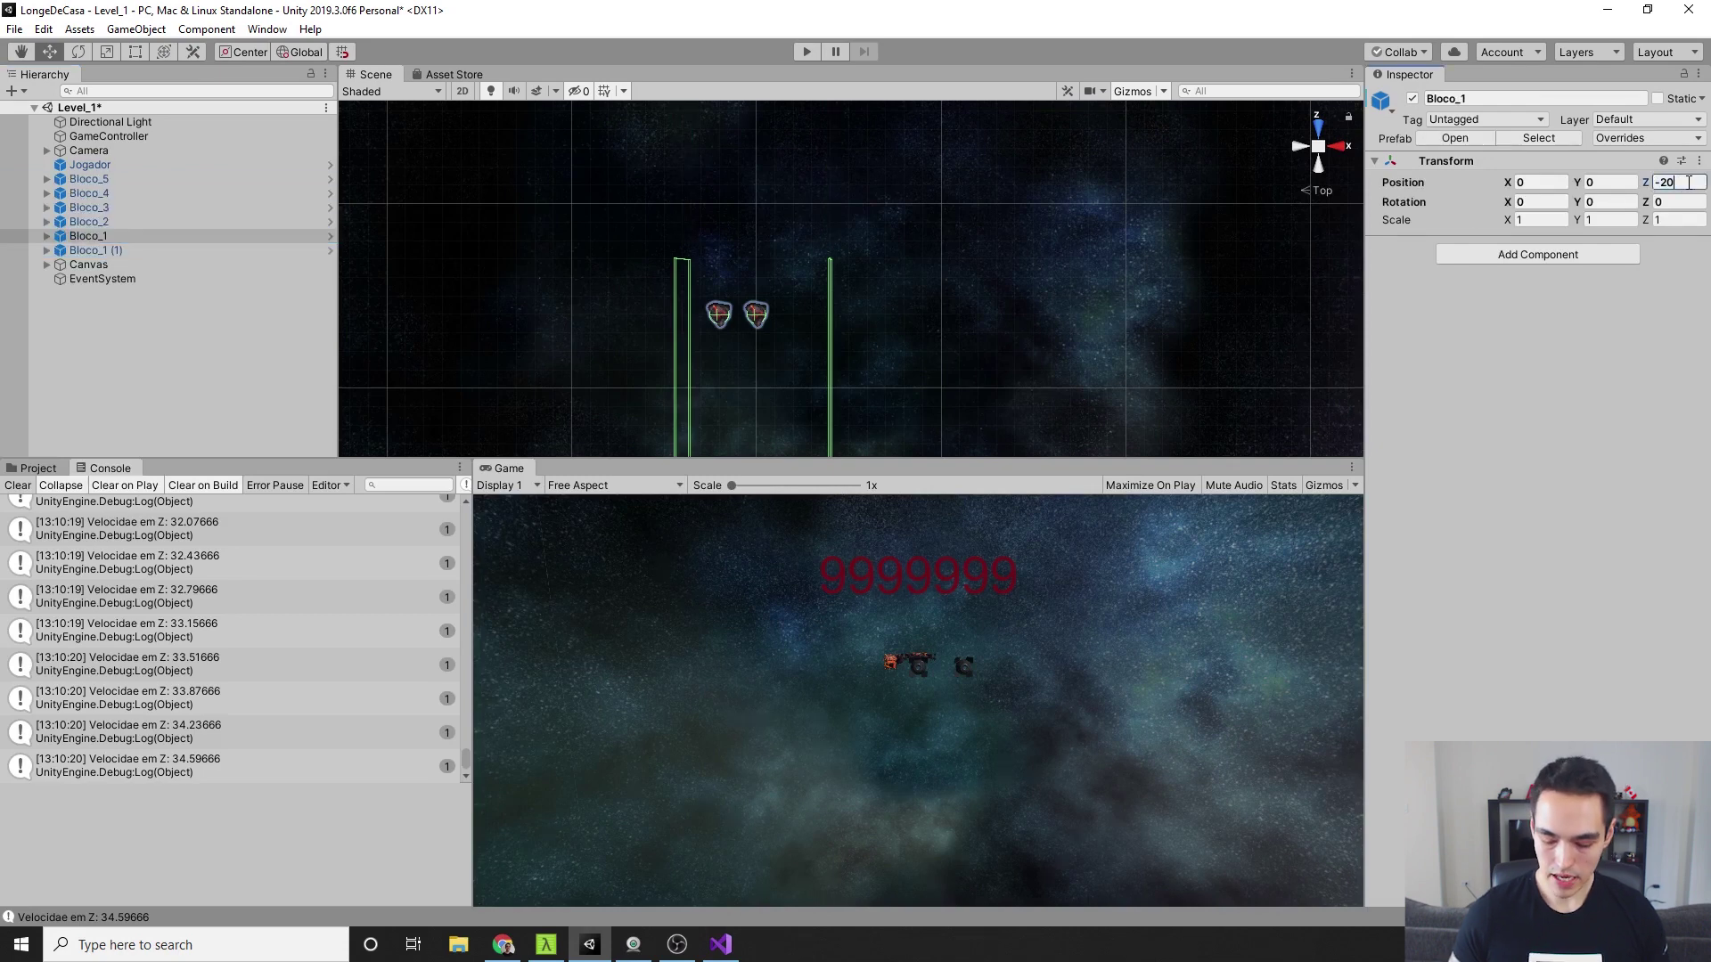
{"action": "type", "text": "+10"}
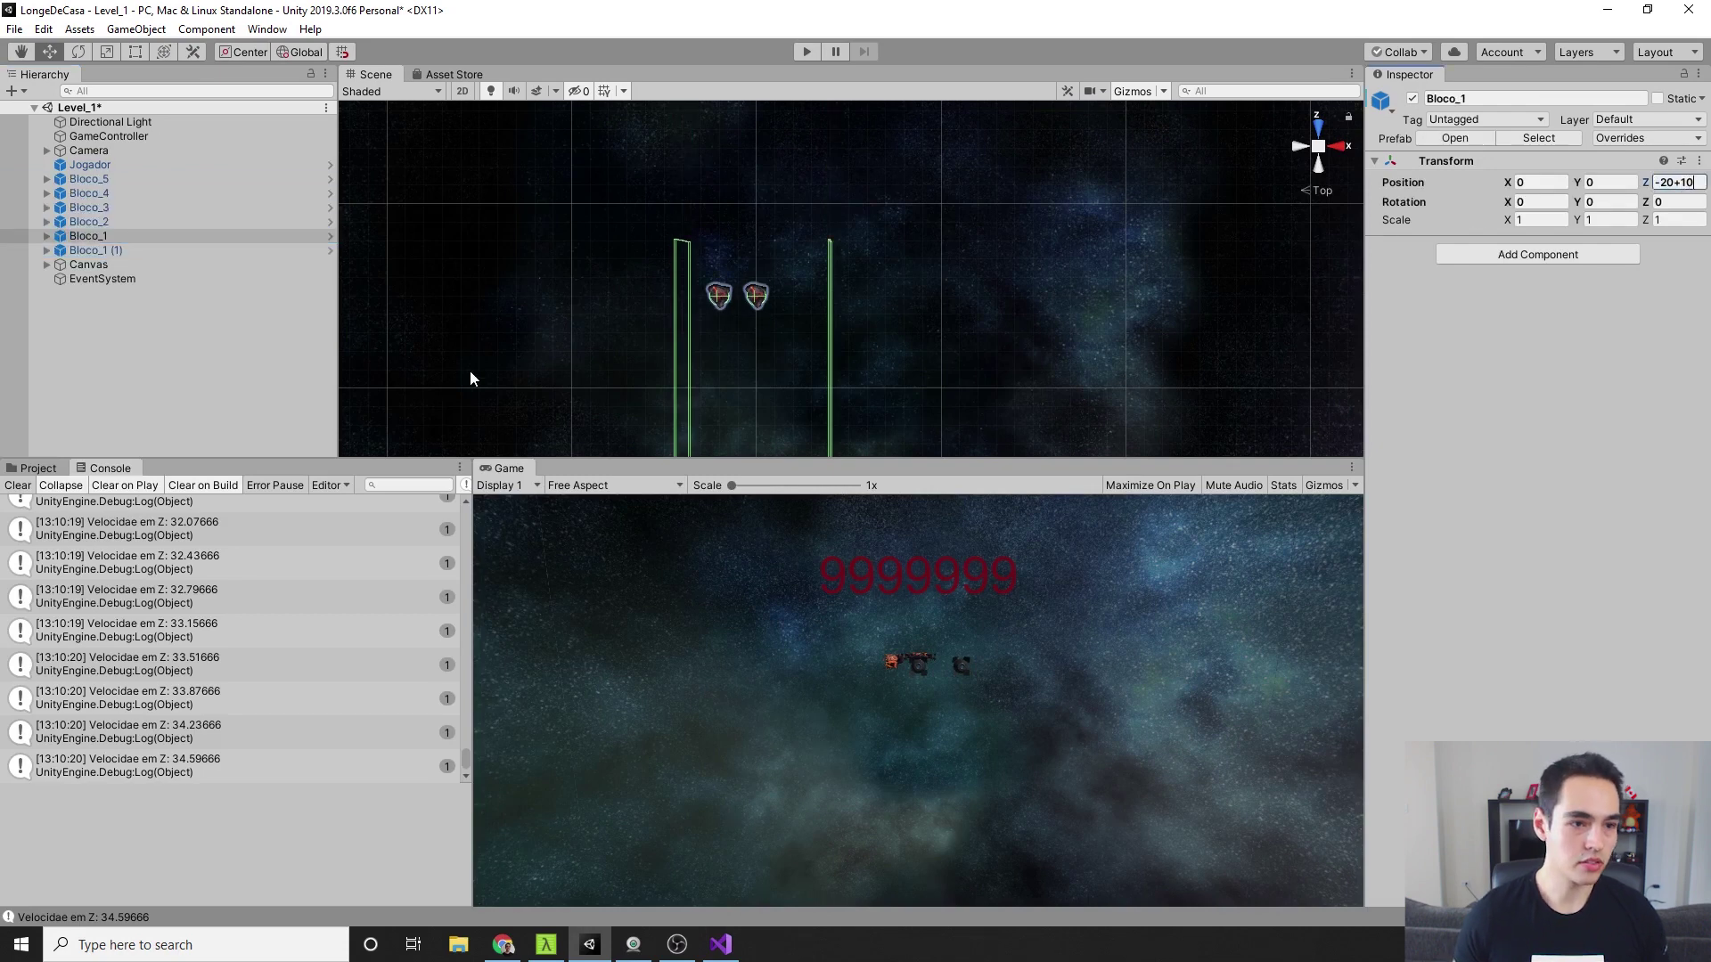
Confirm Bloco_5 sits at Z 1360 and pan along the aligned level
{"action": "left_click", "coordinate": [89, 179]}
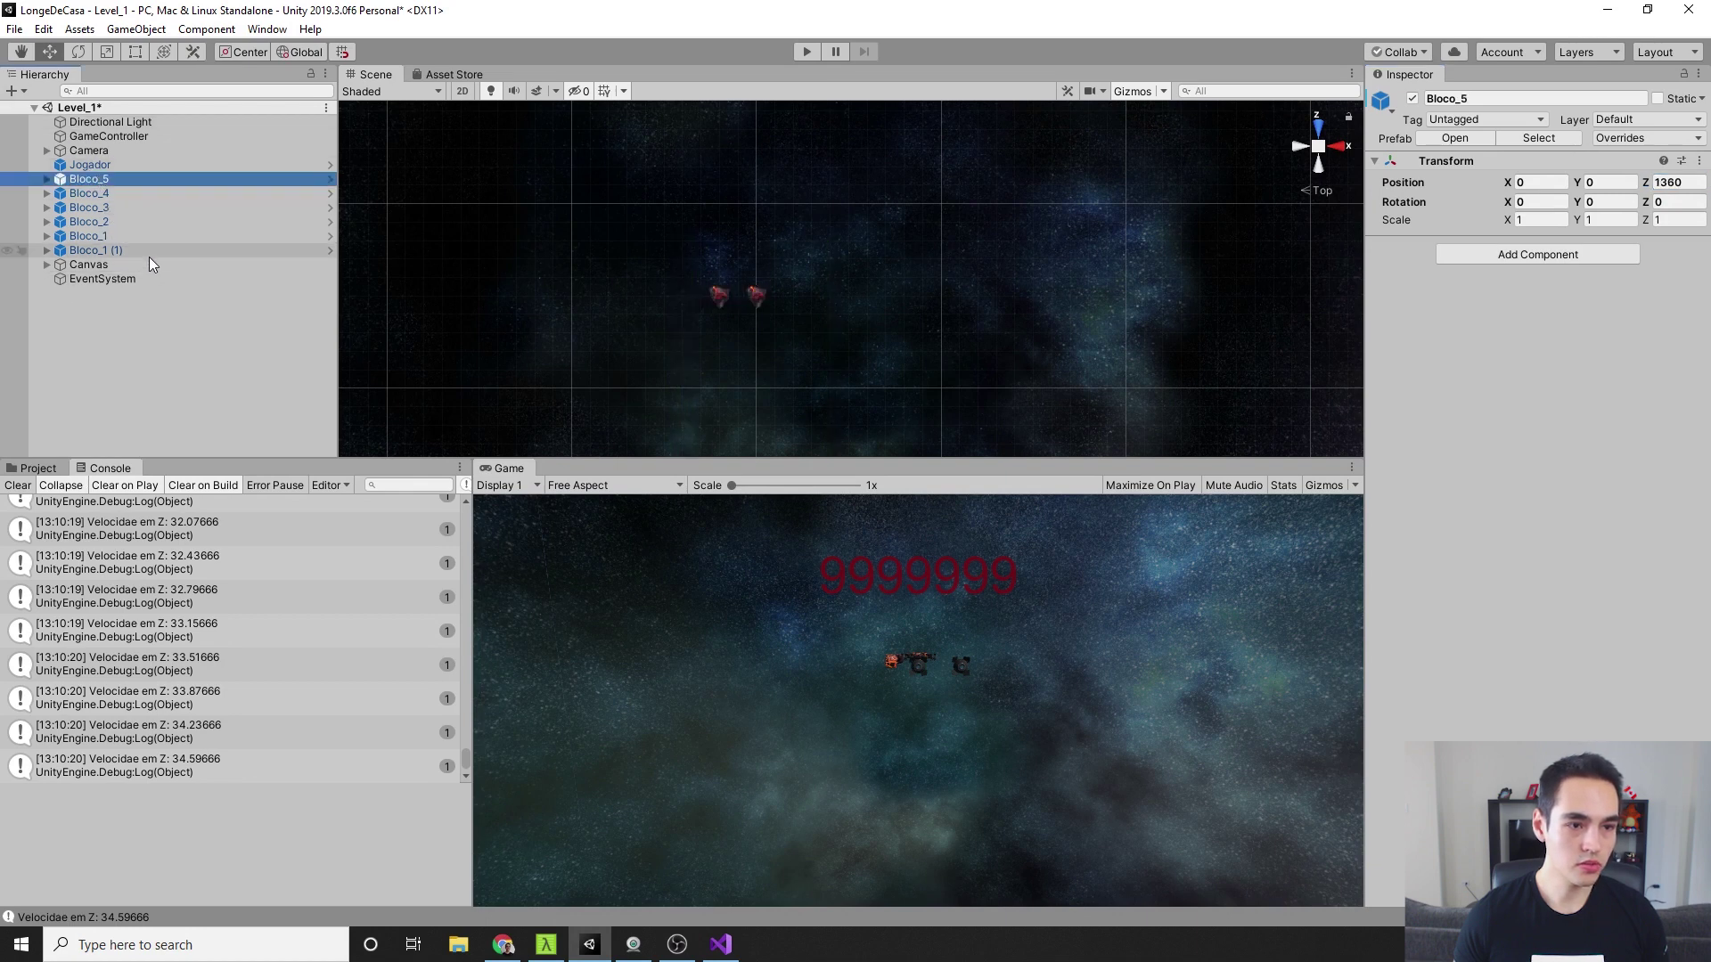
{"action": "left_click", "coordinate": [148, 255], "text": "shift"}
{"action": "scroll", "coordinate": [782, 244], "scroll_direction": "up", "scroll_amount": 2}
{"action": "scroll", "coordinate": [766, 276], "scroll_direction": "up", "scroll_amount": 2}
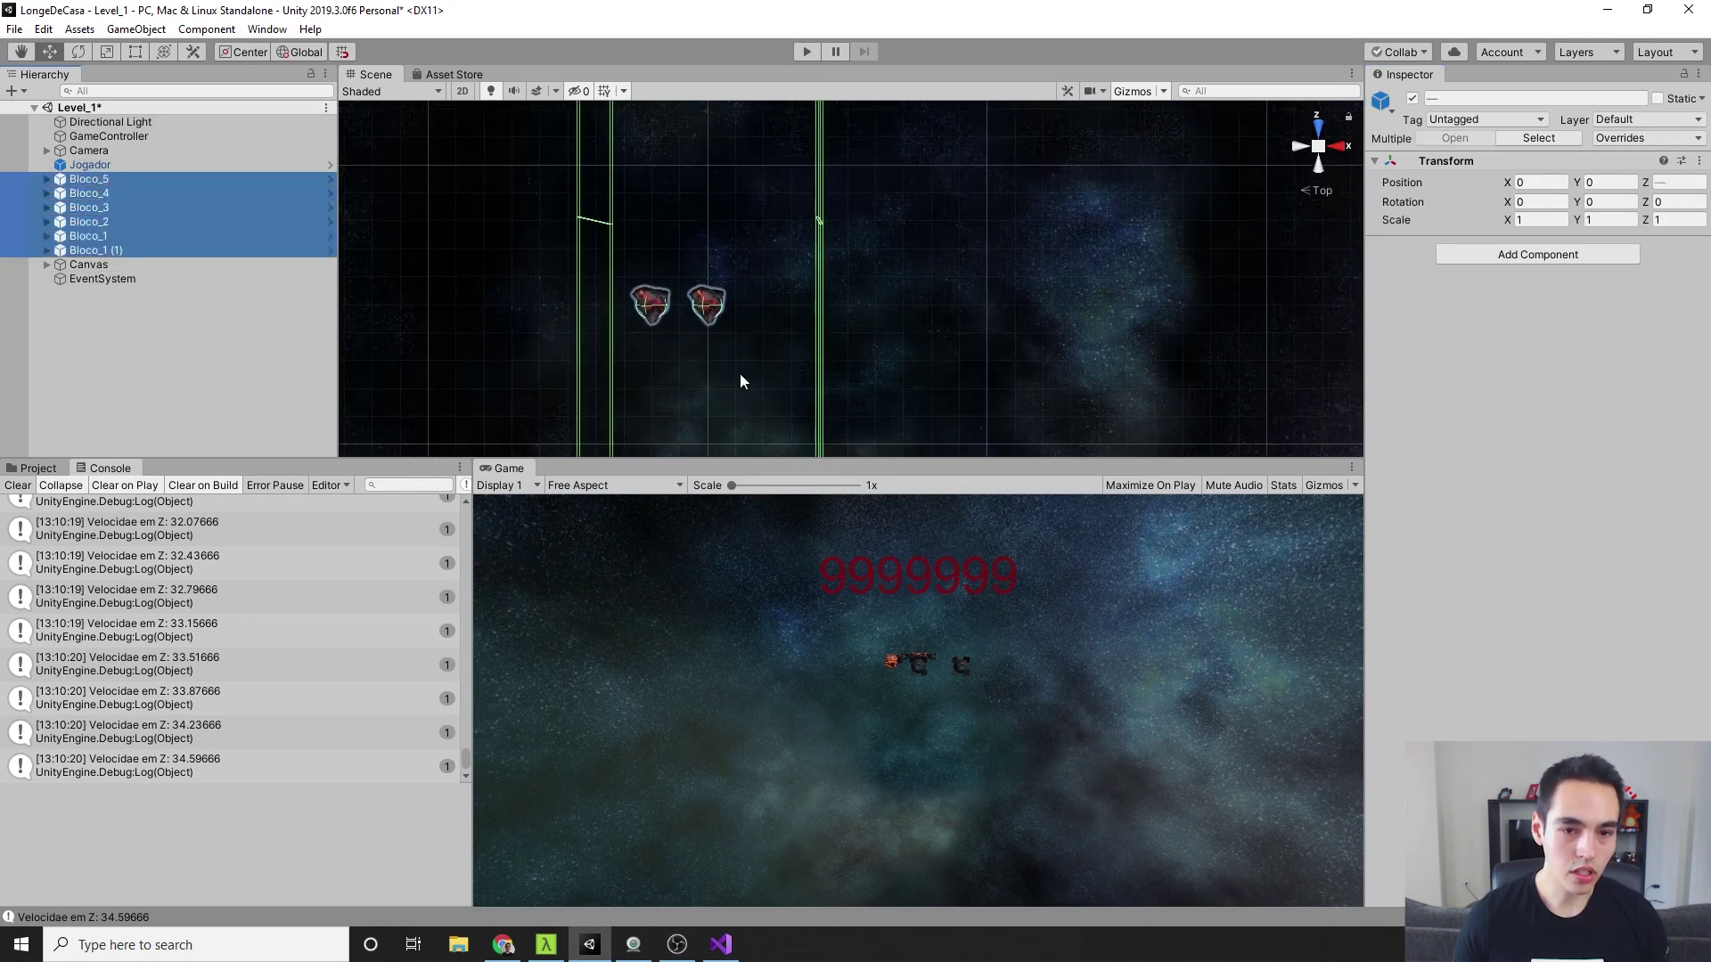
{"action": "scroll", "coordinate": [739, 381], "scroll_direction": "down", "scroll_amount": 2}
{"action": "middle_click_drag", "start_coordinate": [785, 229], "coordinate": [790, 107]}
{"action": "mouse_move", "coordinate": [953, 436]}
{"action": "middle_mouse_down"}
{"action": "mouse_move", "coordinate": [996, 422]}
{"action": "mouse_move", "coordinate": [952, 367]}
{"action": "middle_mouse_up"}
Set Jogador's Z position to -10, then 0, and clear the console
{"action": "left_click", "coordinate": [104, 166]}
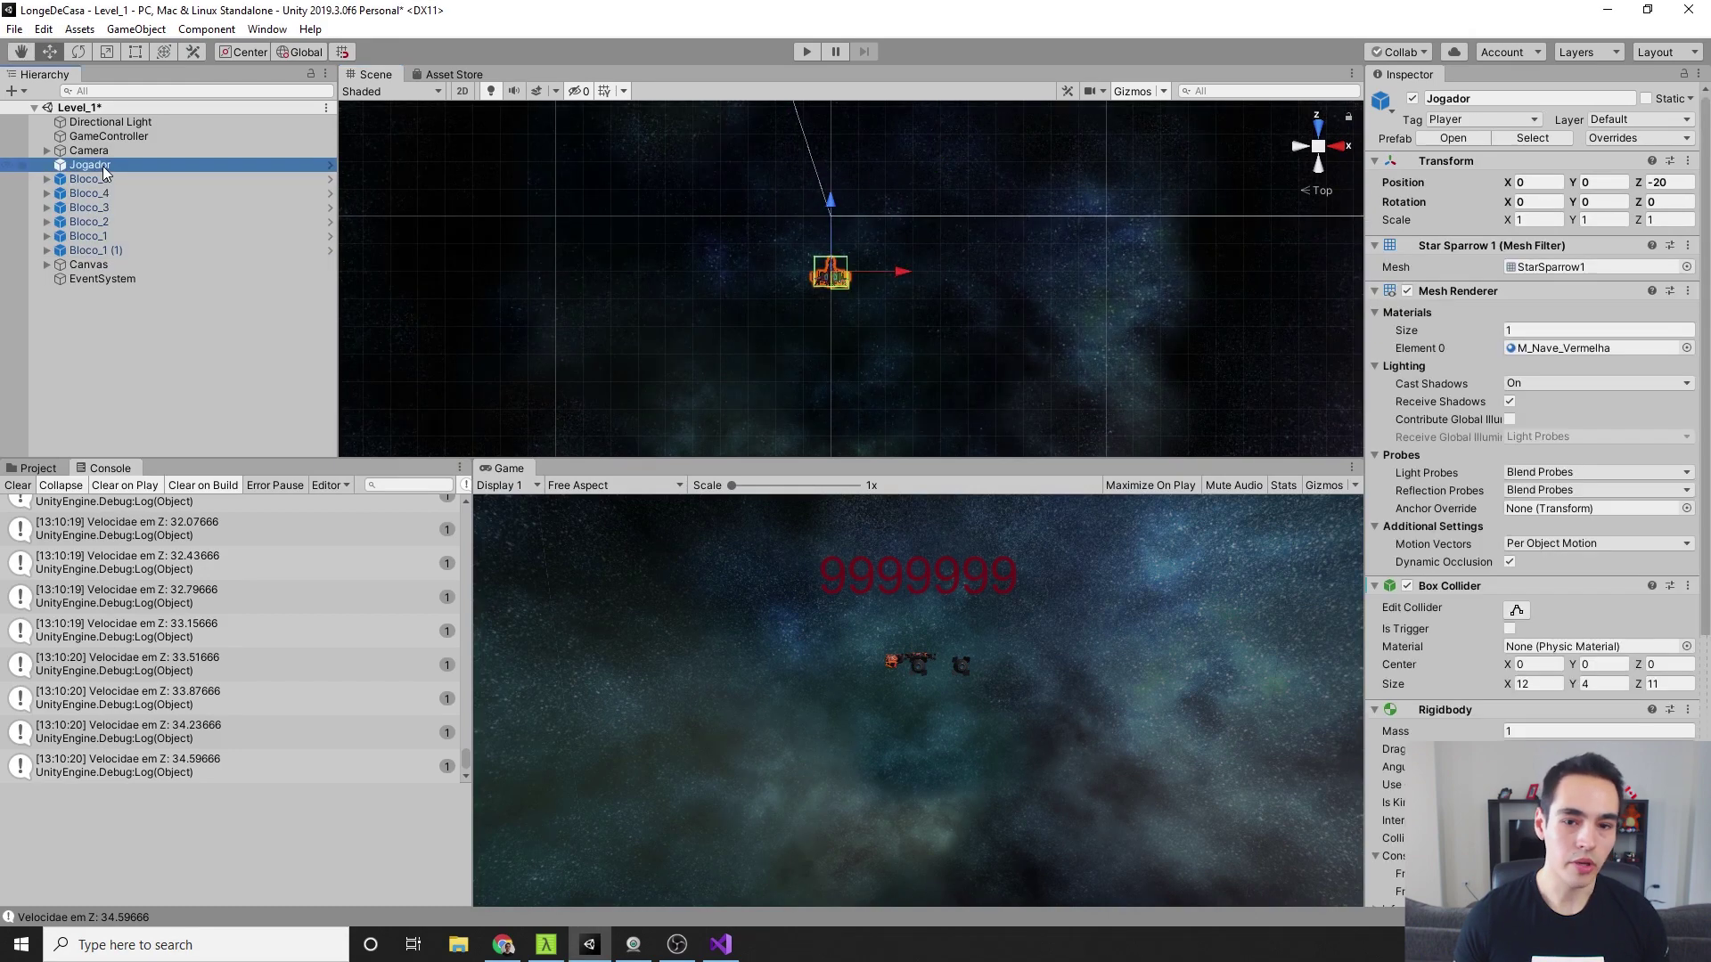
{"action": "left_click", "coordinate": [1679, 184]}
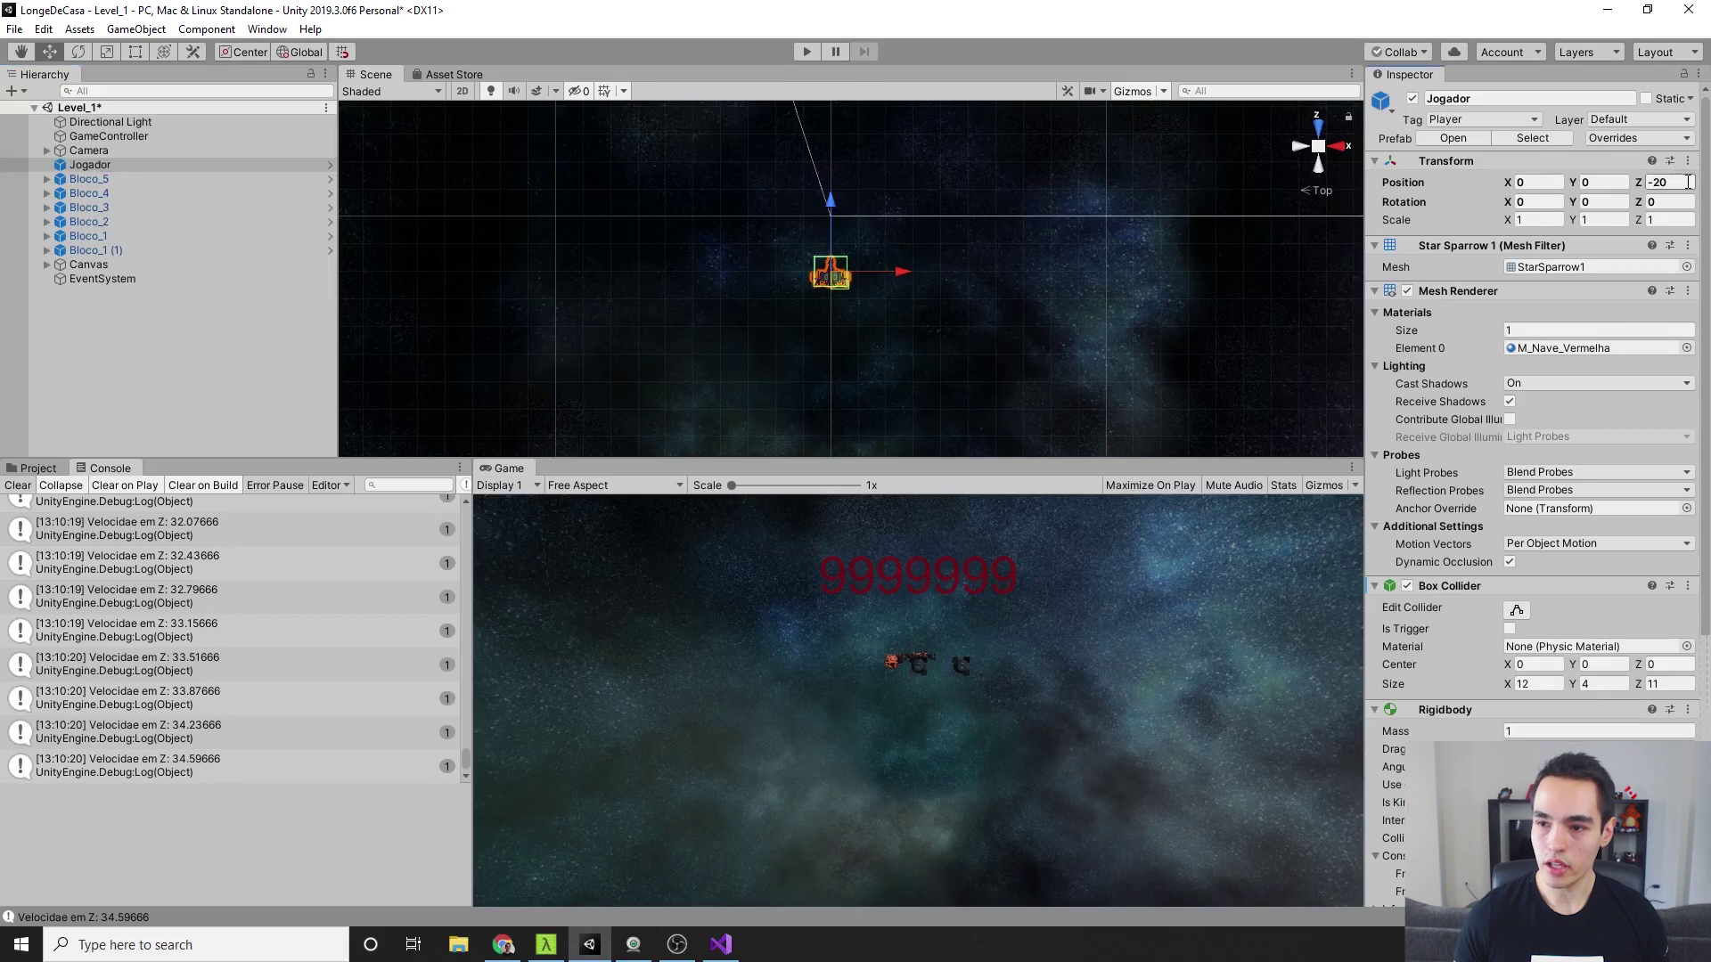
{"action": "left_click", "coordinate": [1686, 183]}
{"action": "type", "text": "+10"}
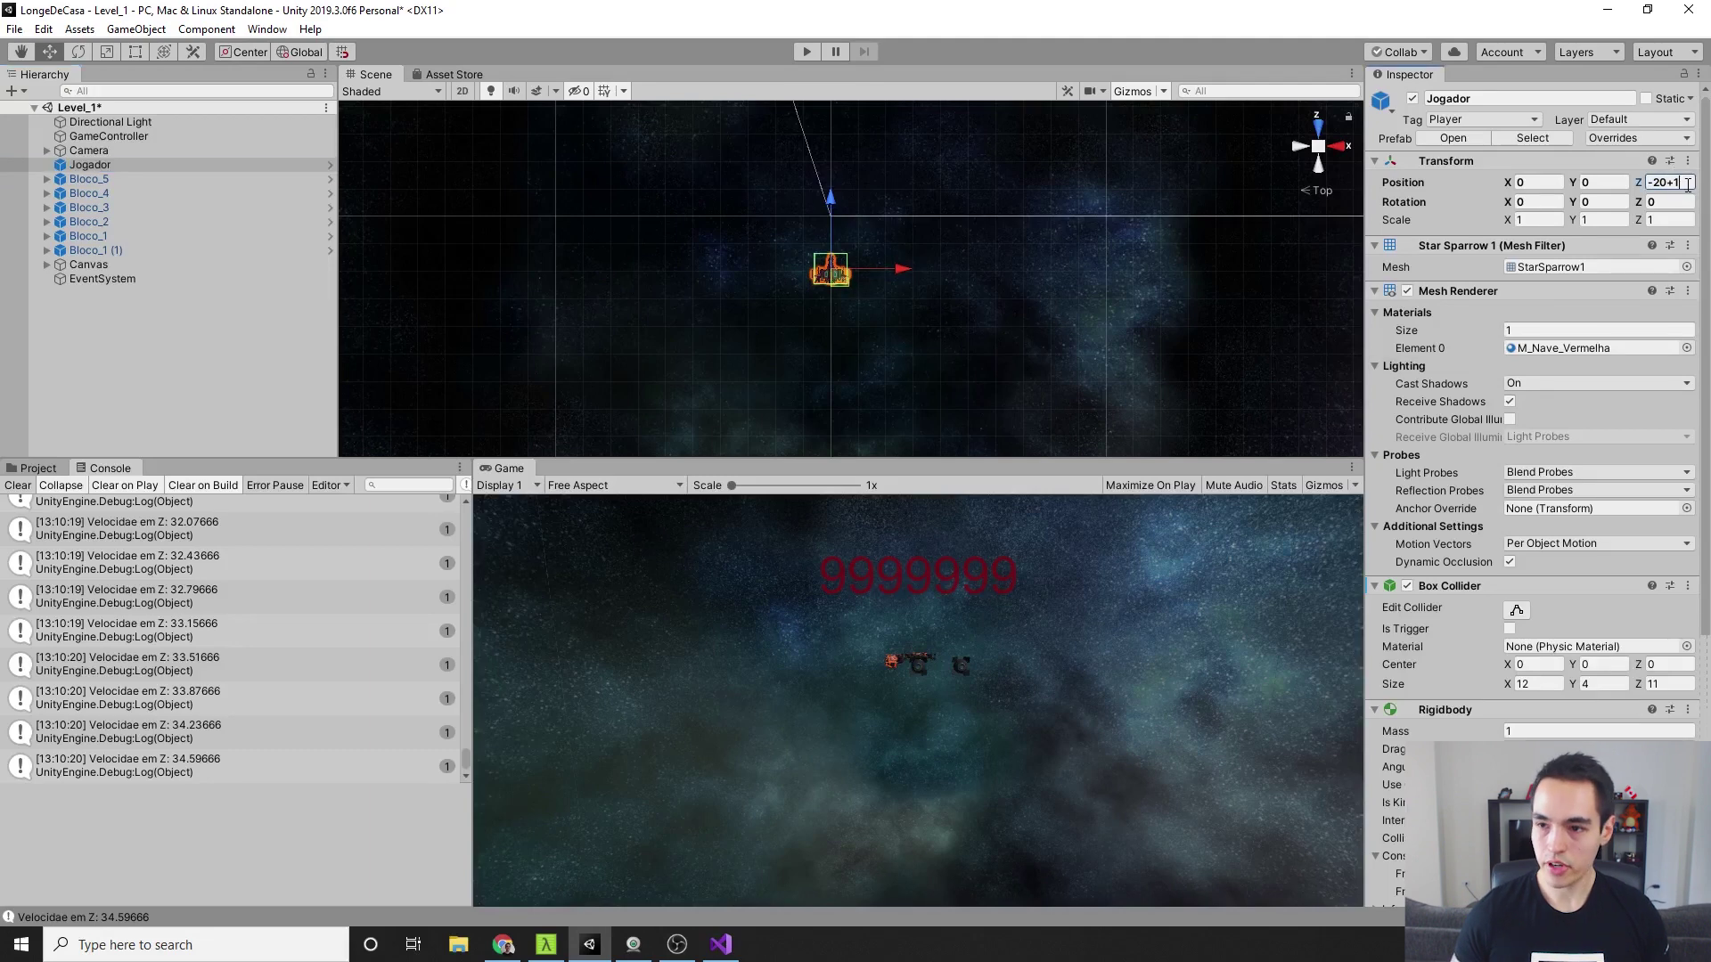
{"action": "key", "text": "Return"}
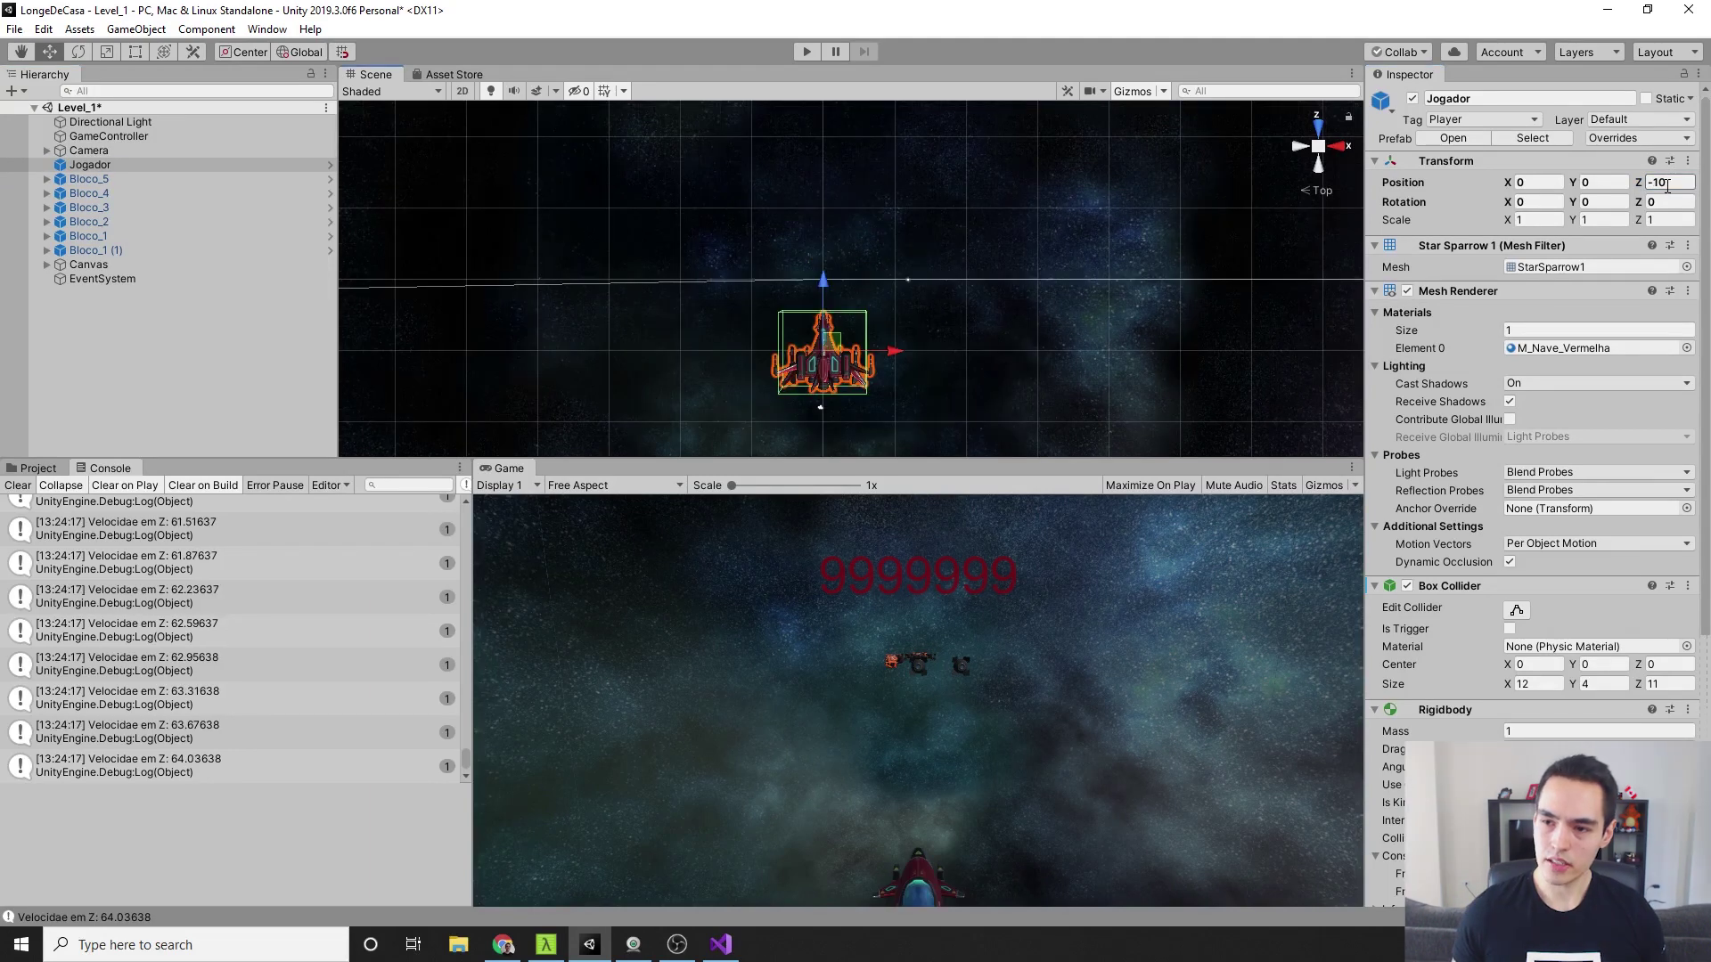
{"action": "left_click", "coordinate": [1647, 184]}
{"action": "type", "text": "0"}
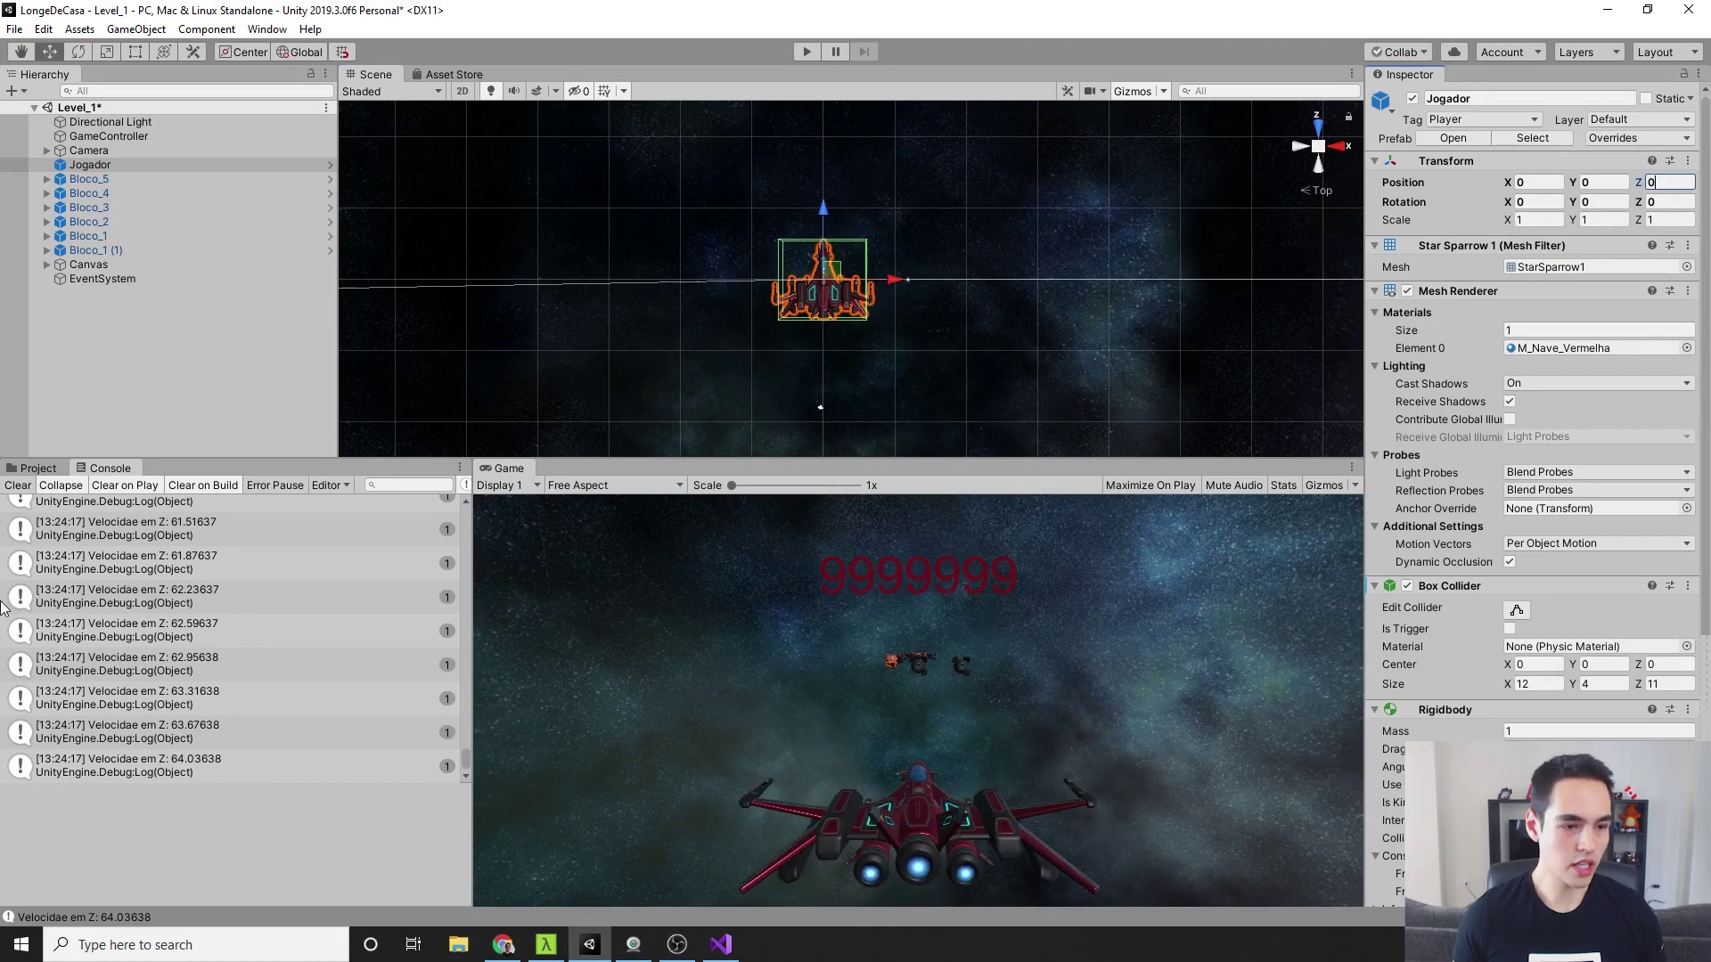
{"action": "left_click", "coordinate": [17, 485]}
Play-test the level, steering the ship right and left, and clear the console mid-run
{"action": "left_click", "coordinate": [799, 54]}
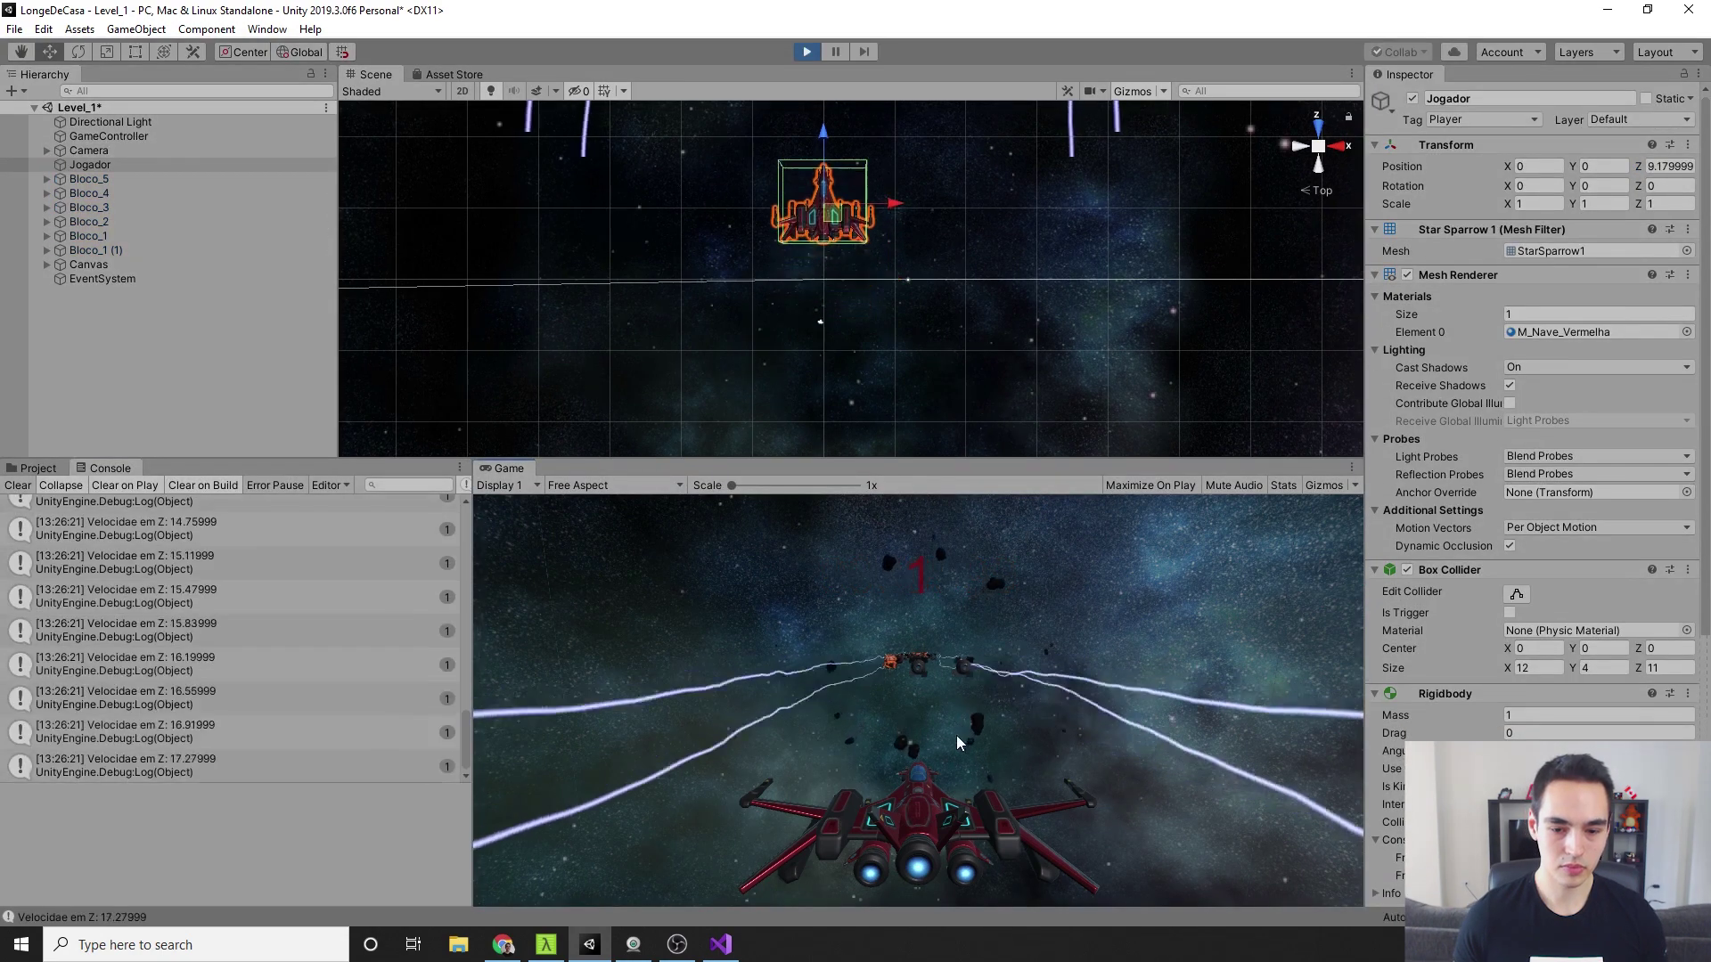
{"action": "key", "text": "Right"}
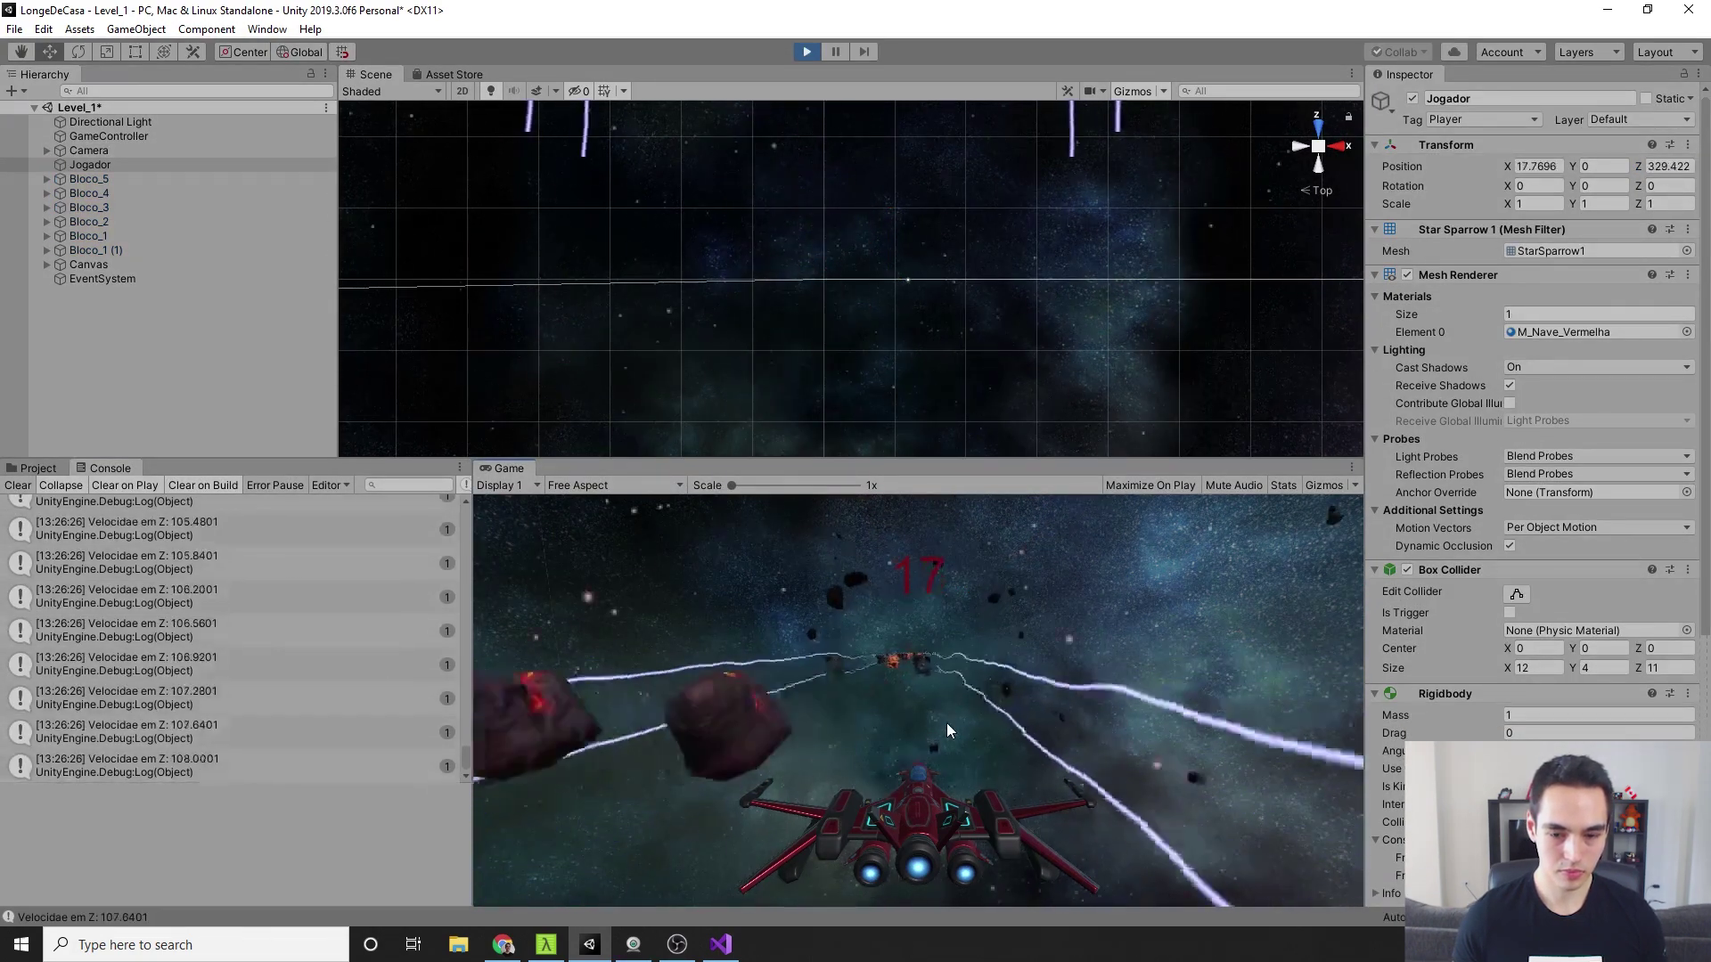
{"action": "key", "text": "Left"}
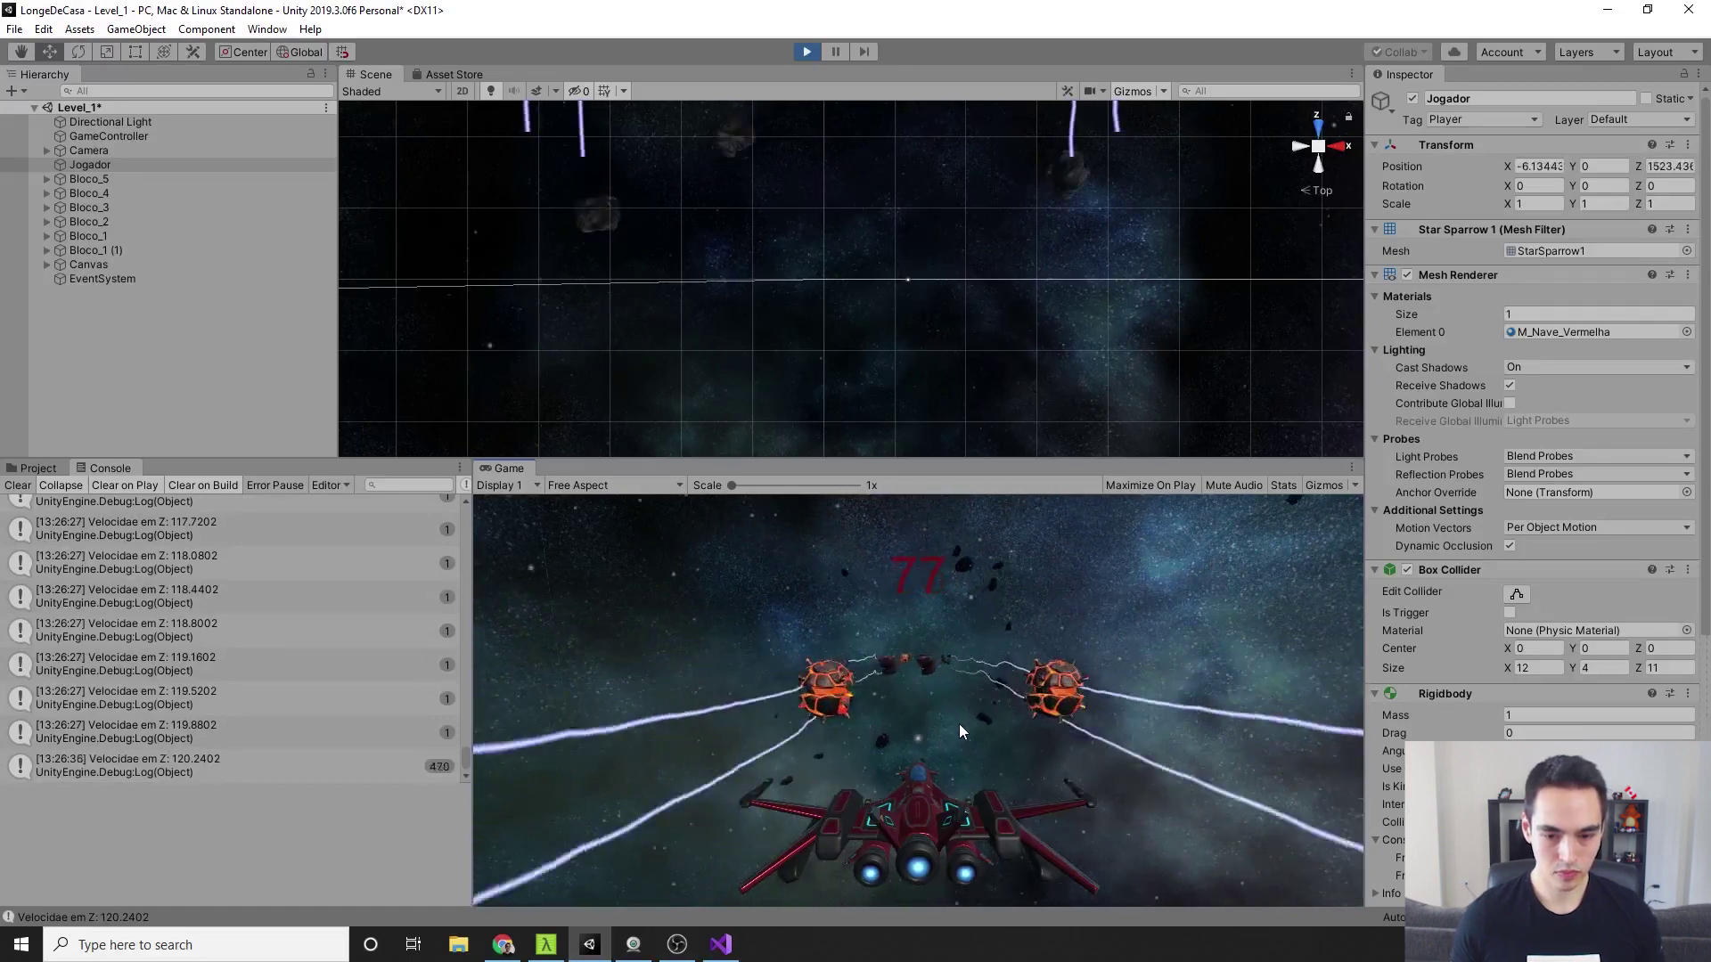
{"action": "key", "text": "Right"}
{"action": "key", "text": "Right"}
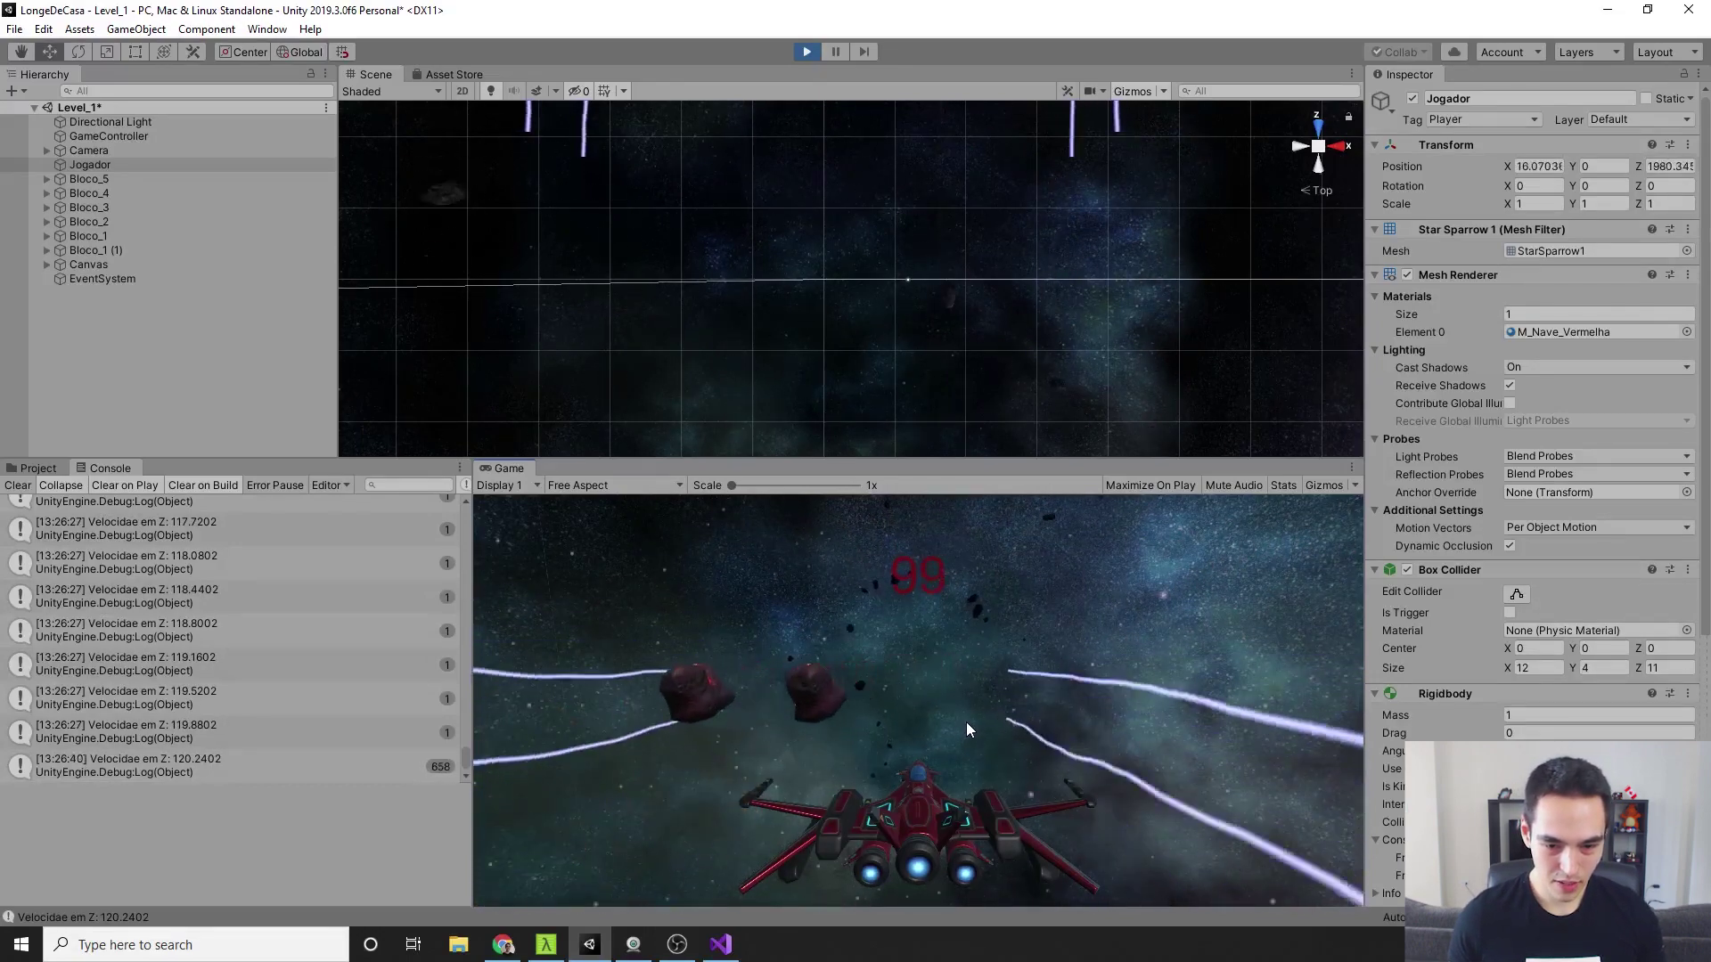
{"action": "key", "text": "Left"}
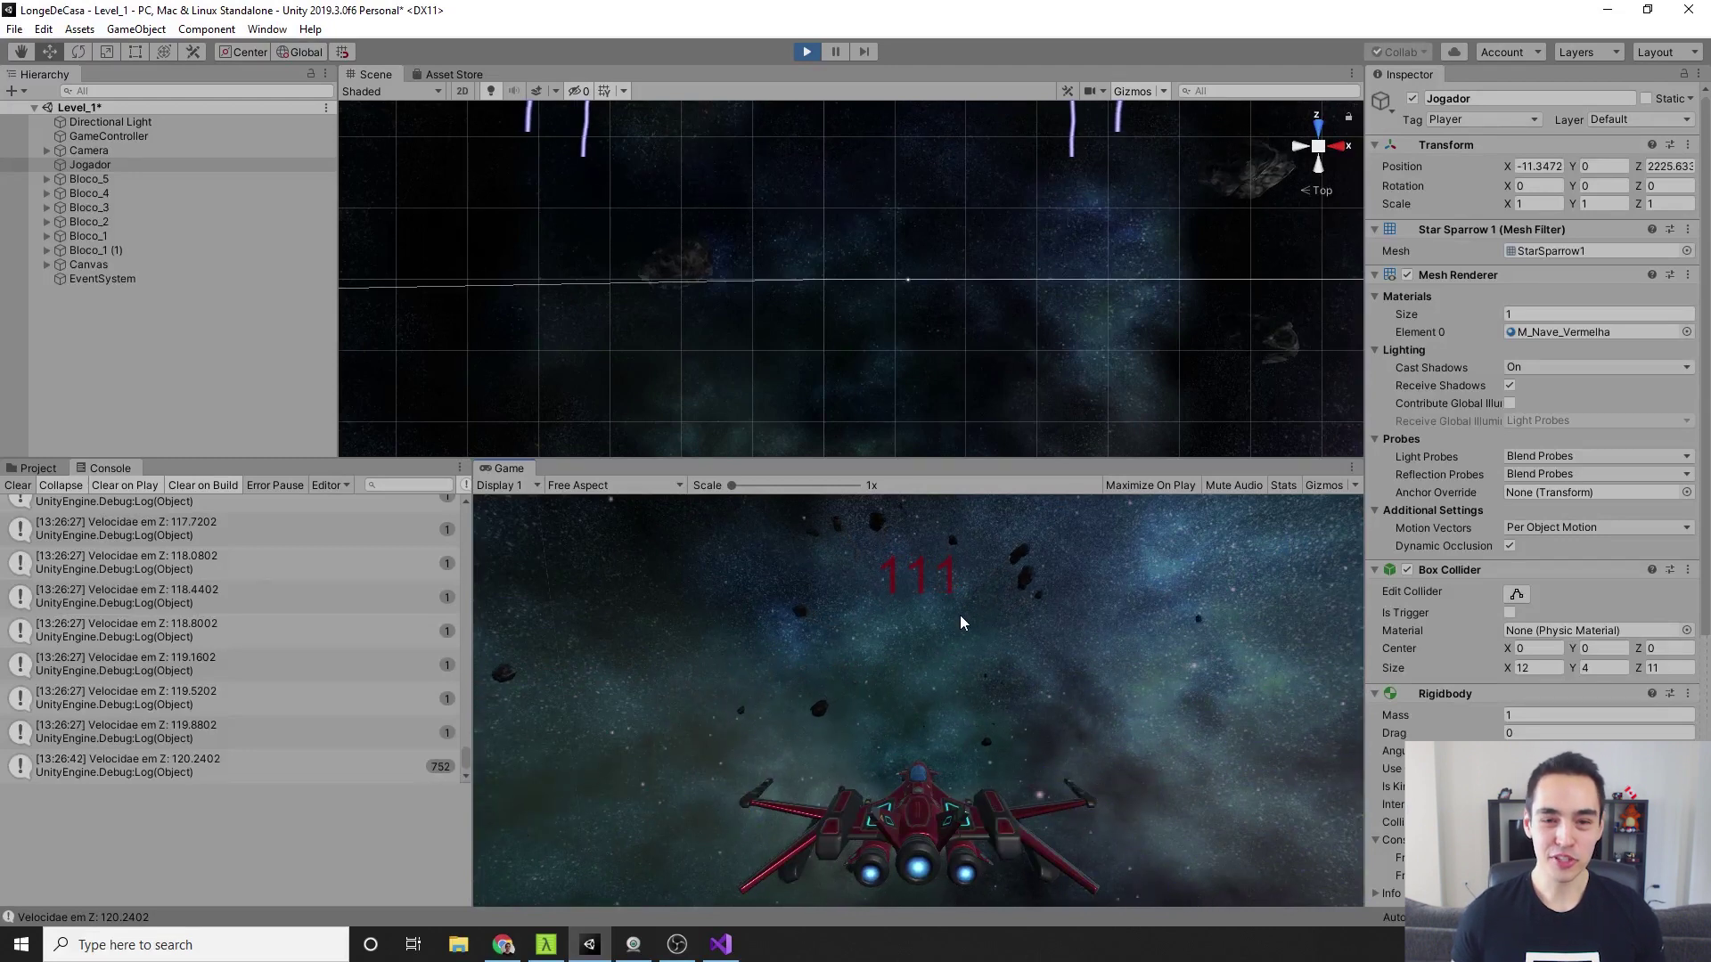
{"action": "key", "text": "Left"}
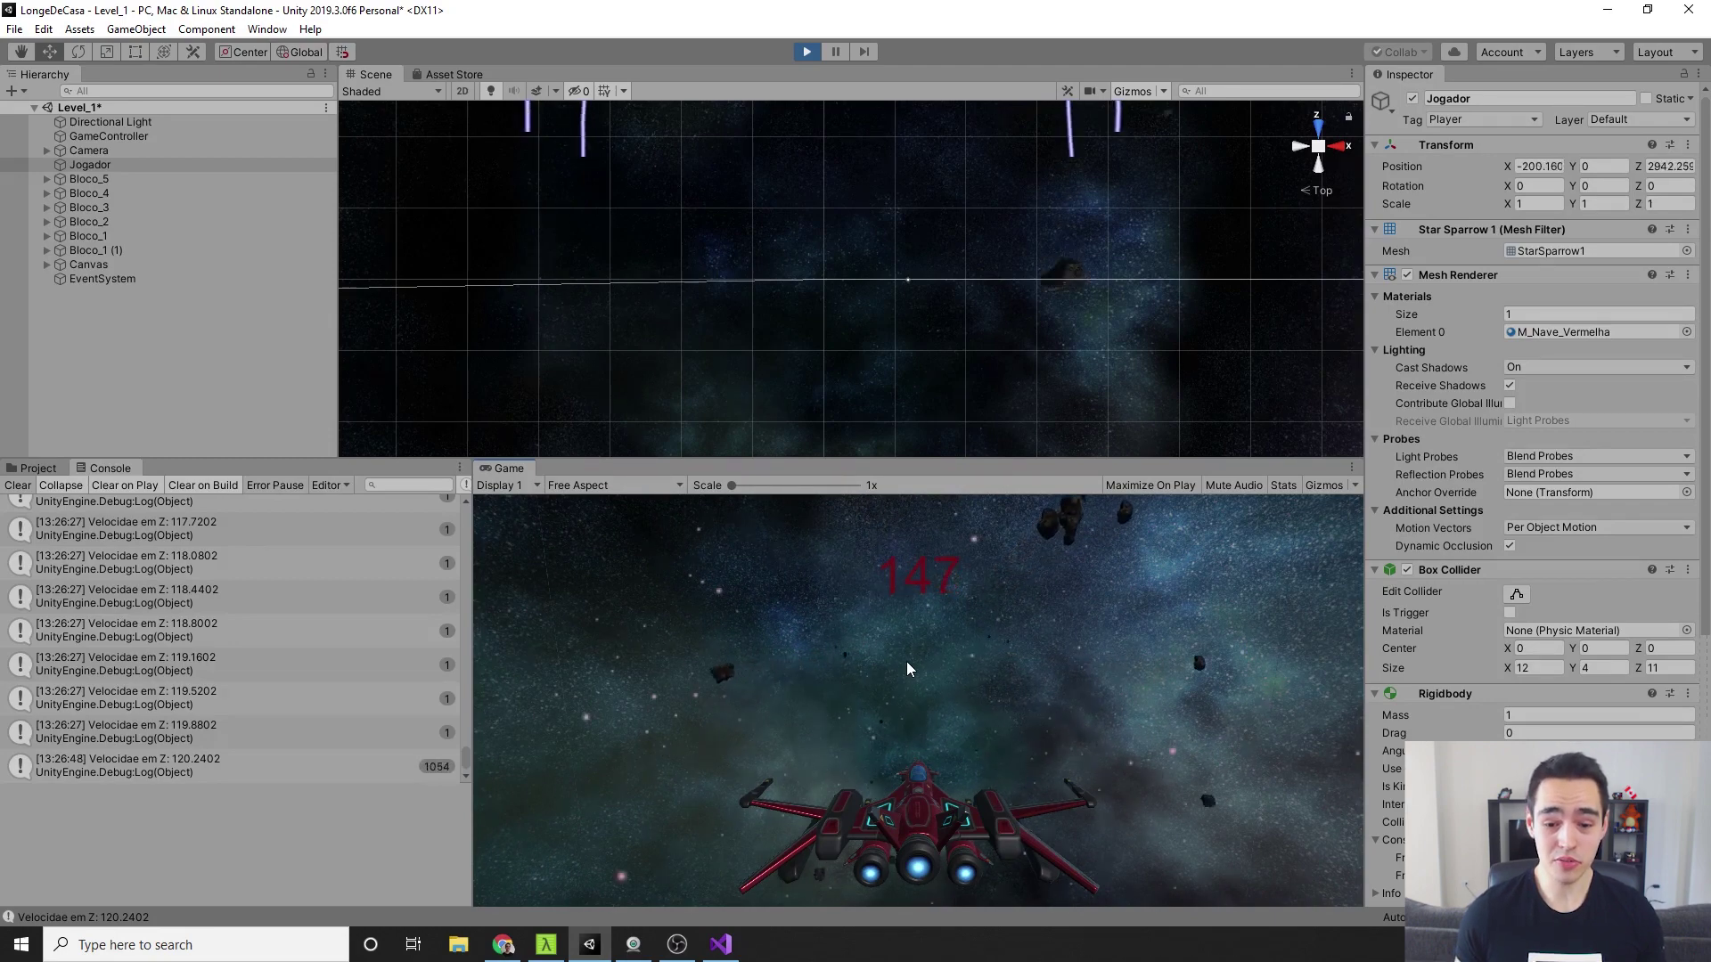
{"action": "left_click", "coordinate": [18, 485]}
Stop the play test, set Jogador's Velocidade Maxima Z to 110, and clear the console
{"action": "left_click", "coordinate": [807, 51]}
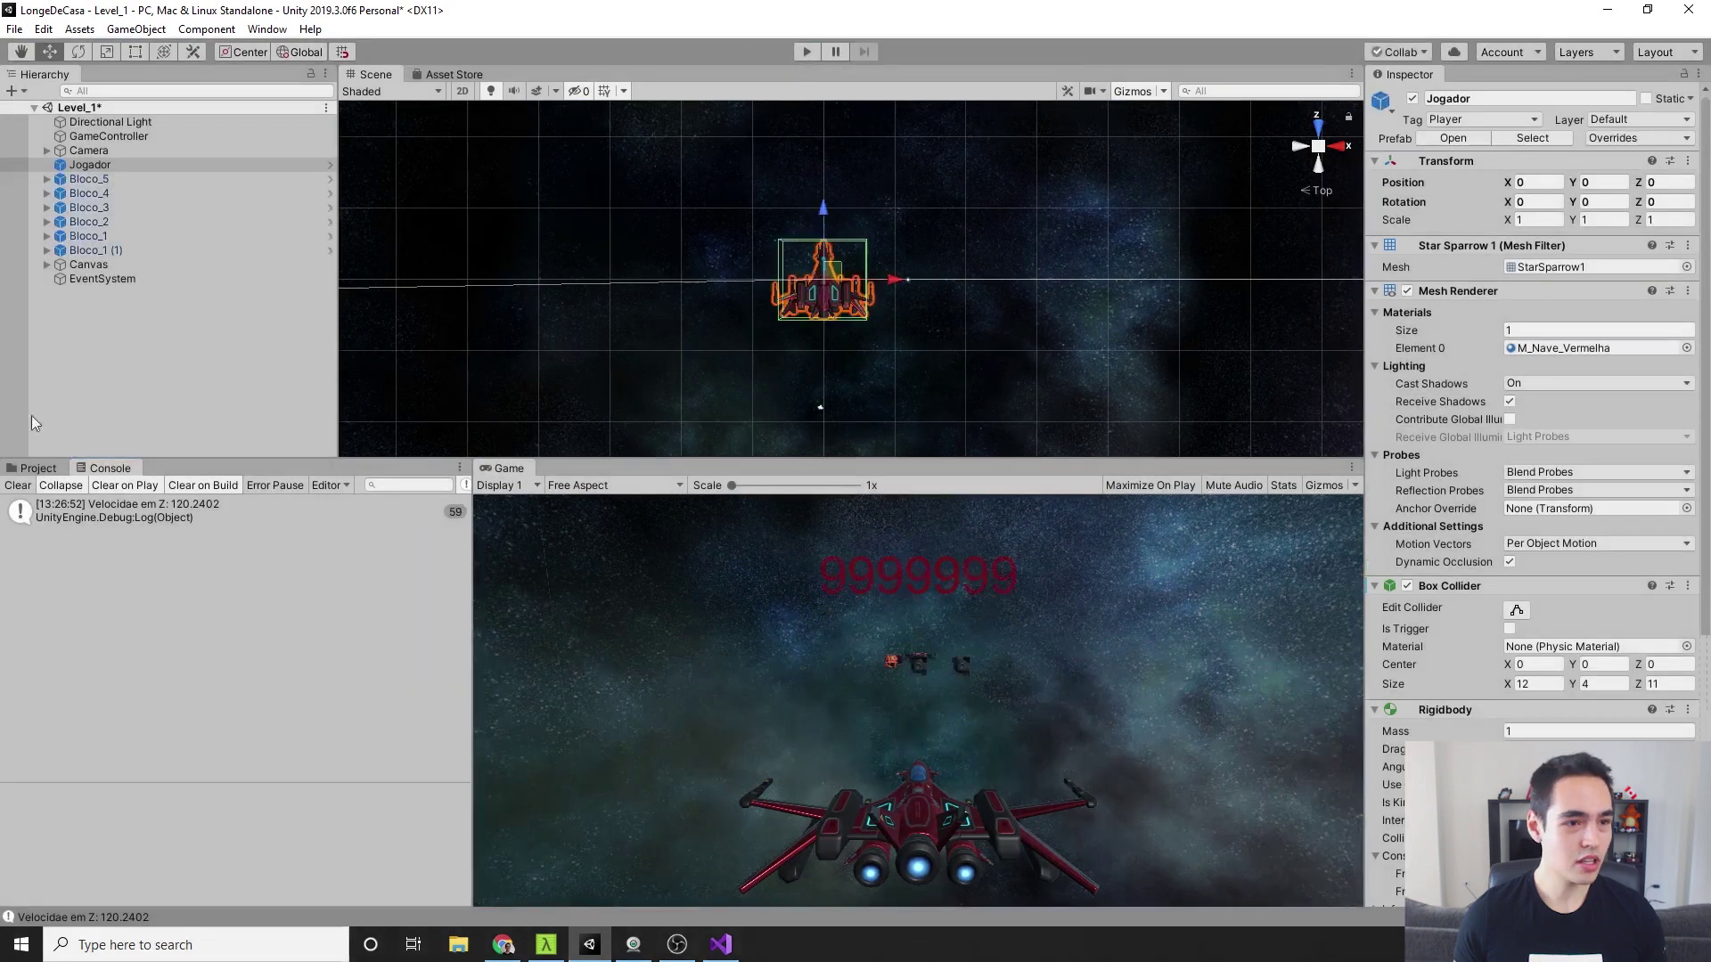
{"action": "left_click", "coordinate": [129, 169]}
{"action": "scroll", "coordinate": [1623, 630], "scroll_direction": "down", "scroll_amount": 5}
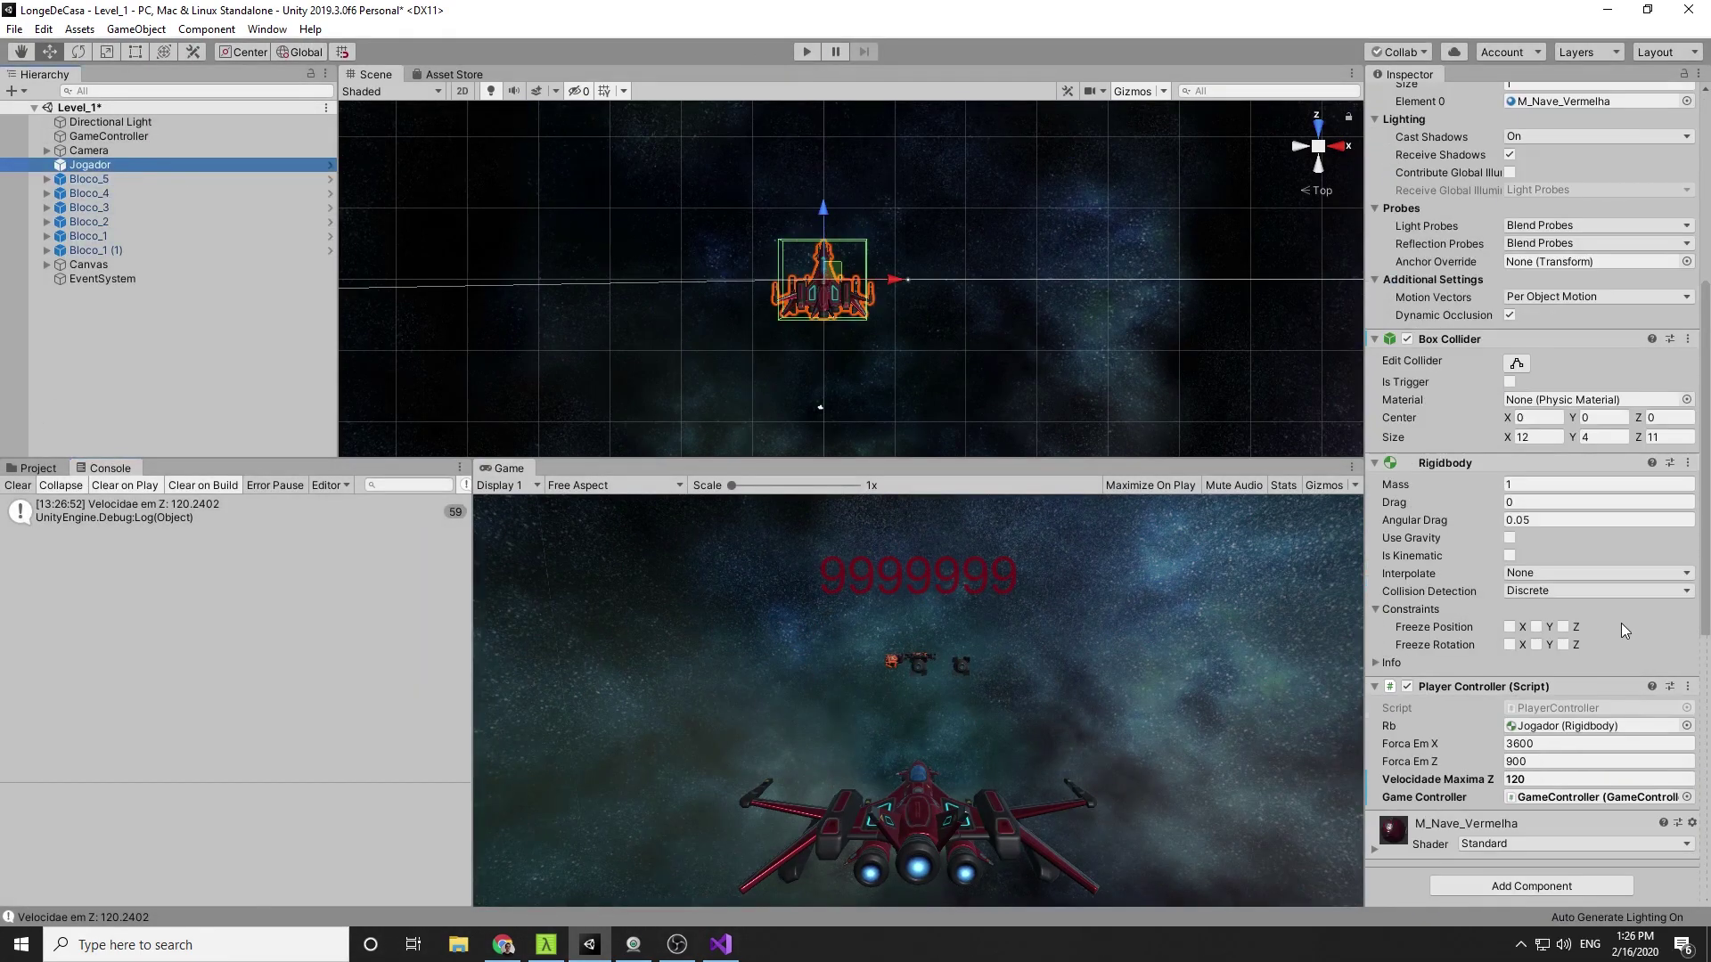
{"action": "left_click", "coordinate": [1543, 780]}
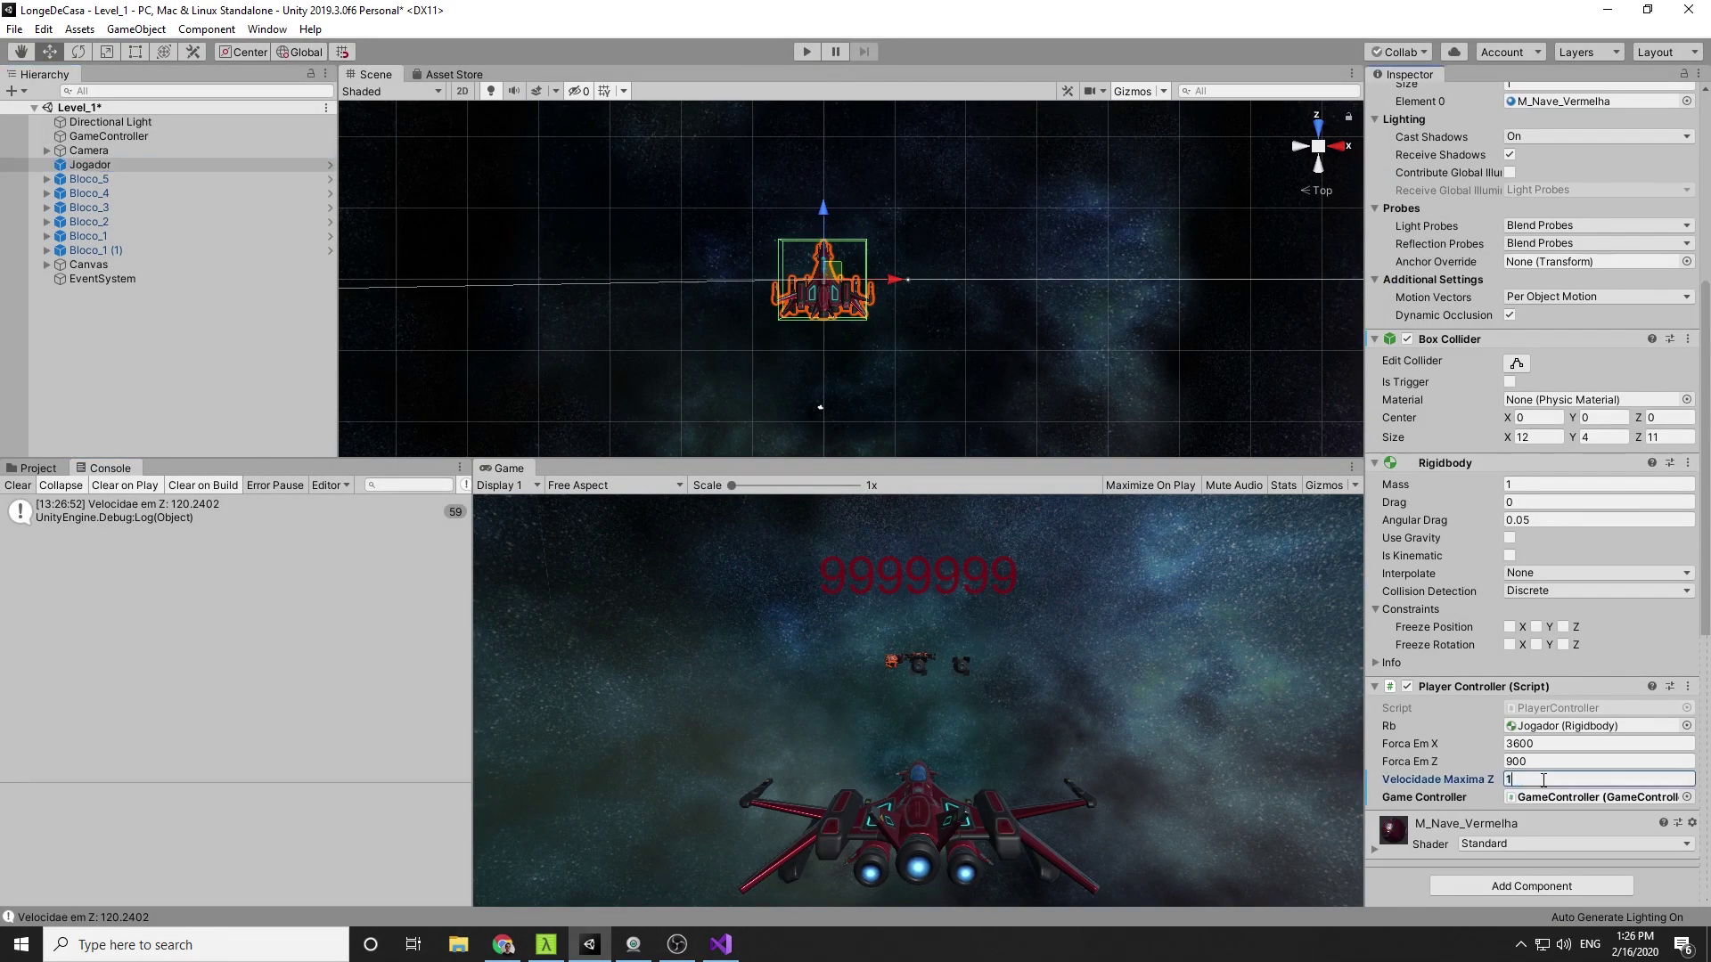
{"action": "type", "text": "10"}
{"action": "left_click", "coordinate": [20, 487]}
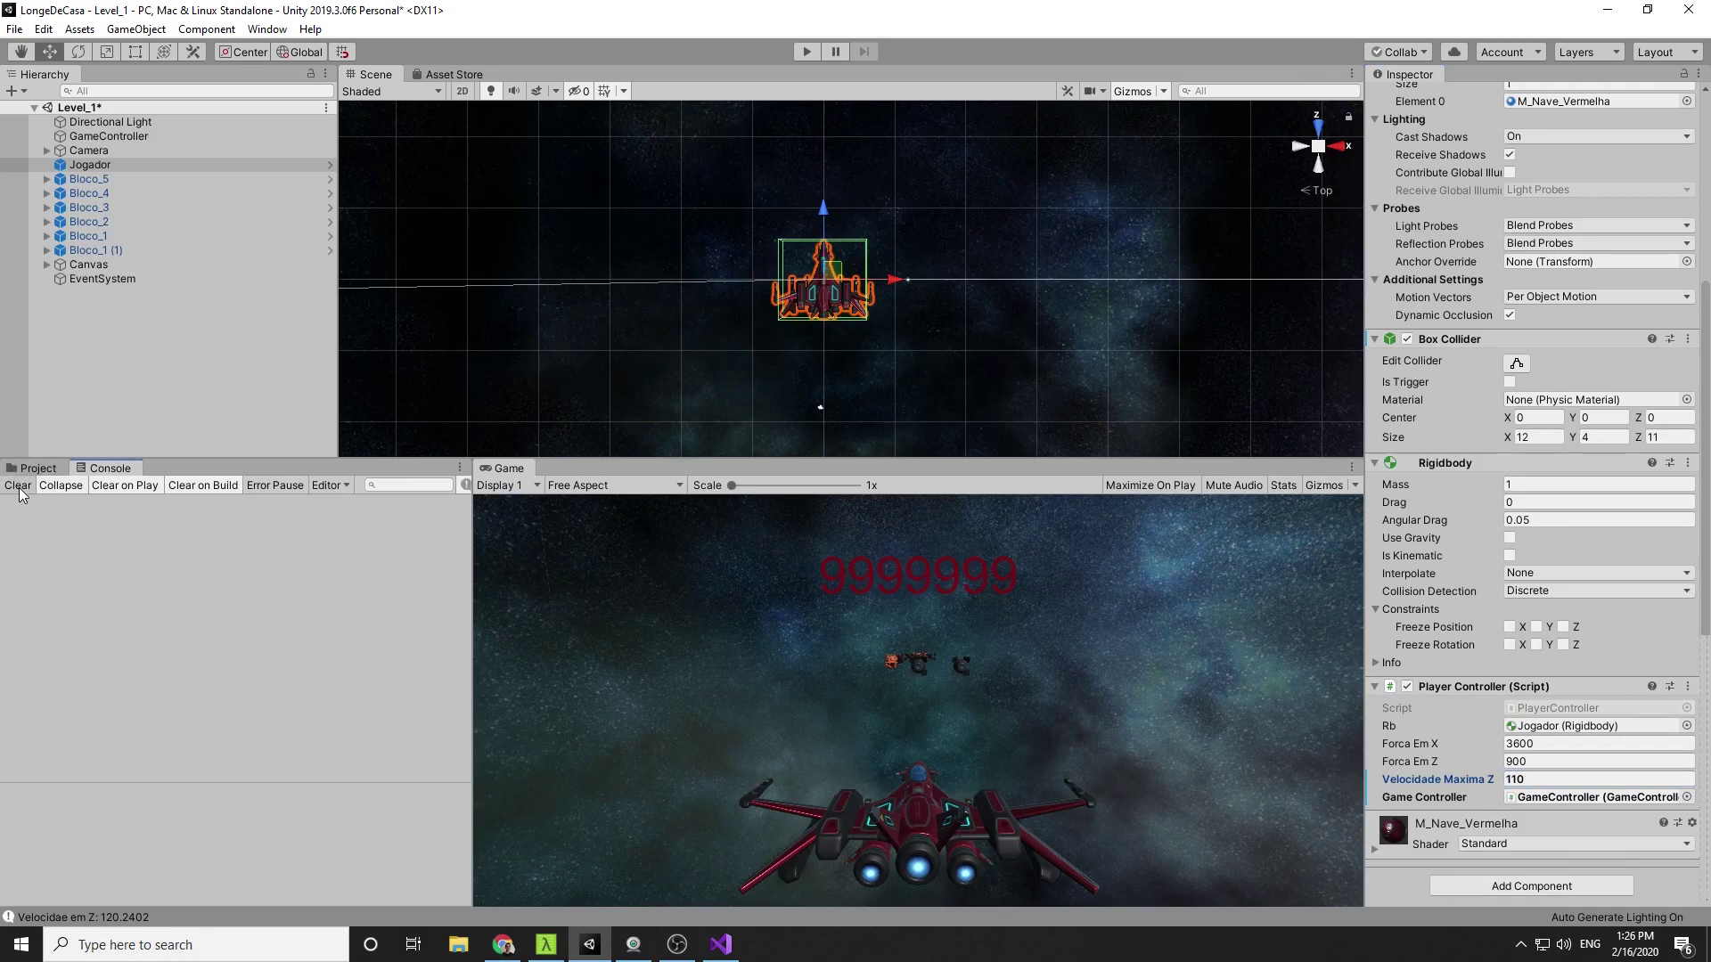
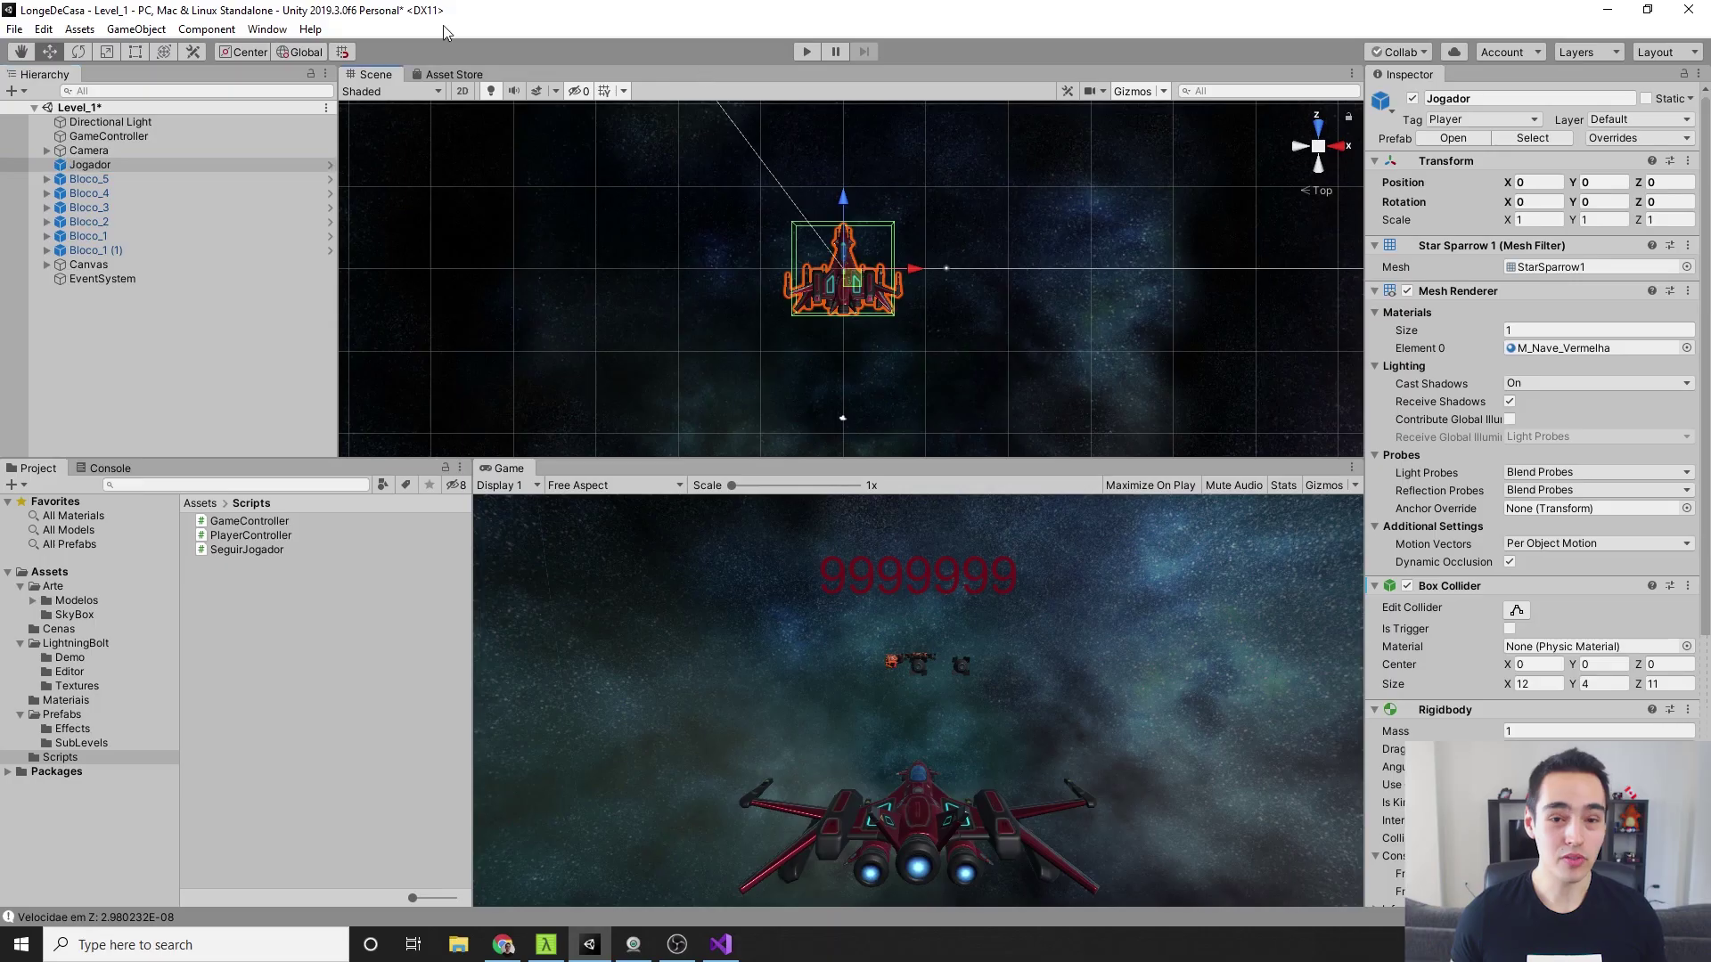
Play-test the level briefly, stop it, and open the GameController script in Visual Studio
{"action": "left_click", "coordinate": [808, 50]}
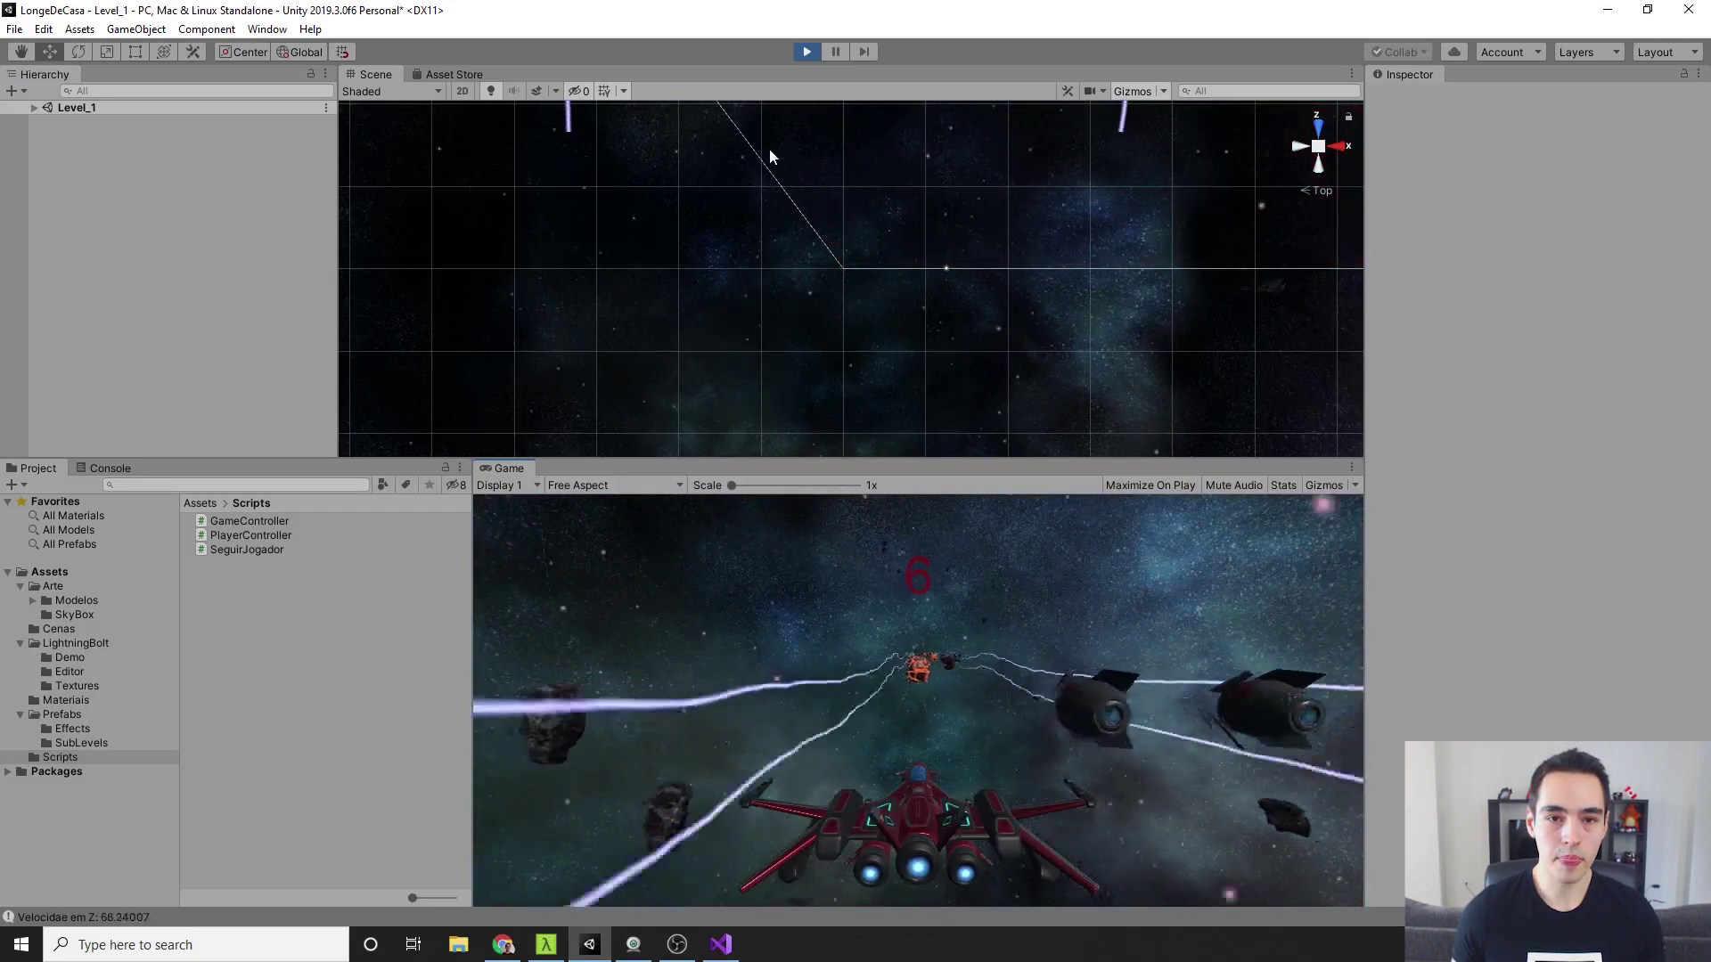
{"action": "key", "text": "ctrl+p"}
{"action": "double_click", "coordinate": [258, 521]}
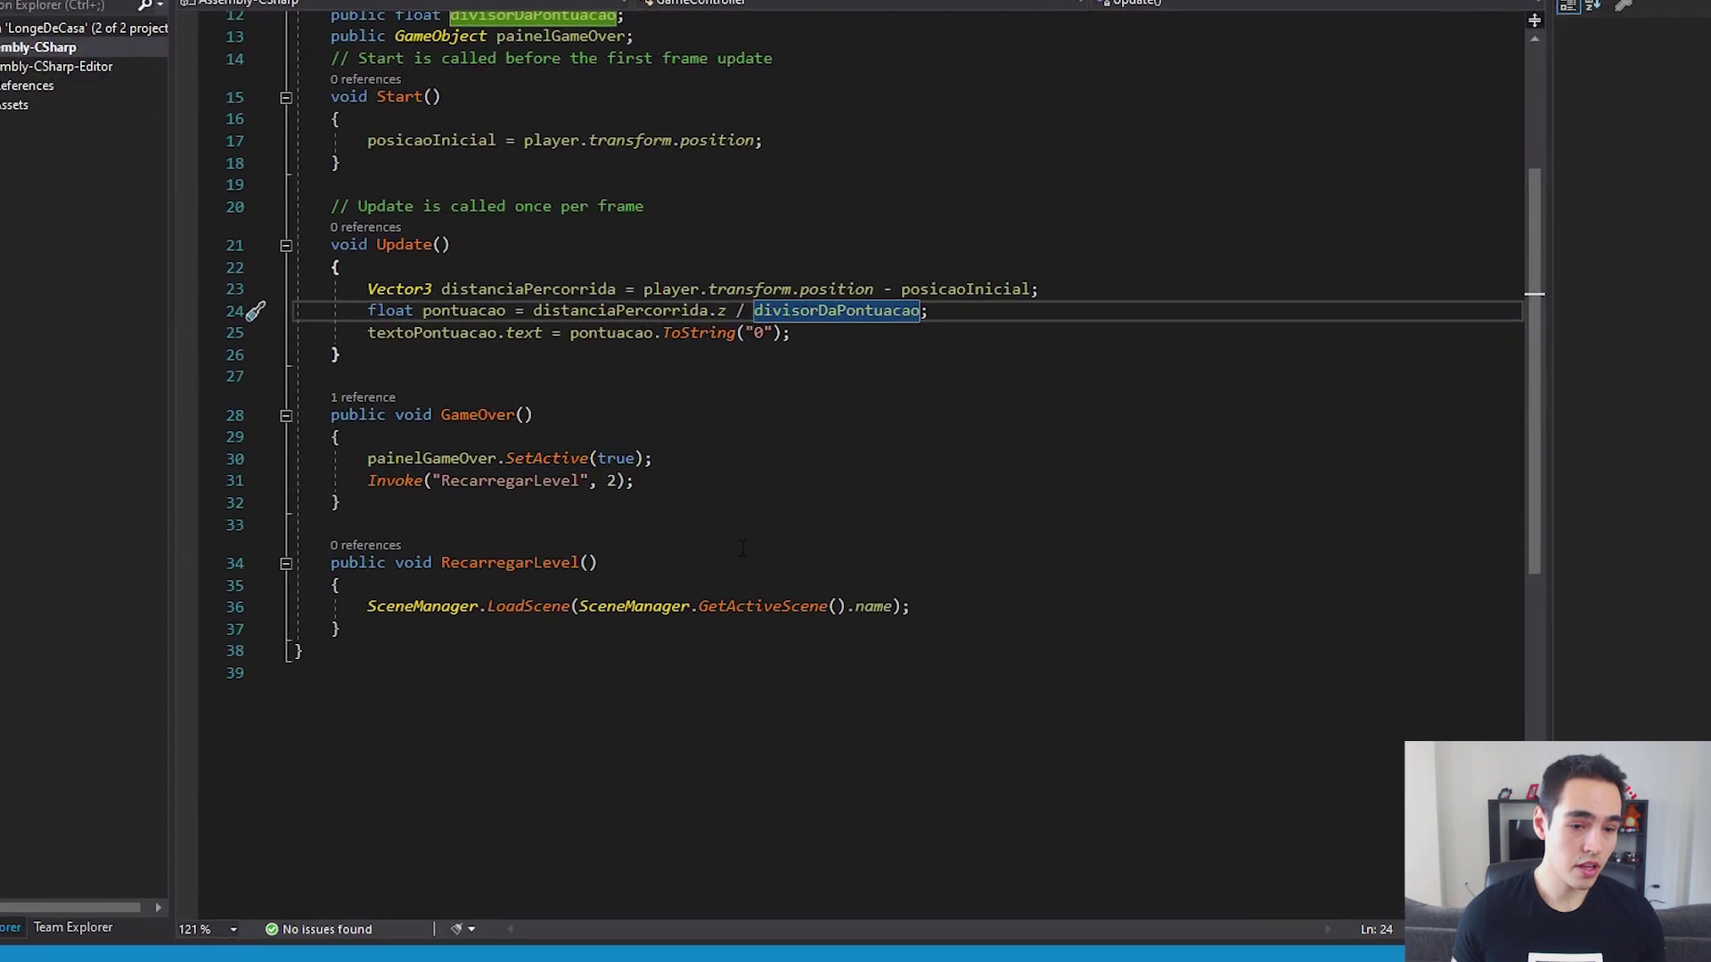
{"action": "left_click_drag", "start_coordinate": [410, 682], "coordinate": [505, 681]}
{"action": "left_click", "coordinate": [519, 367]}
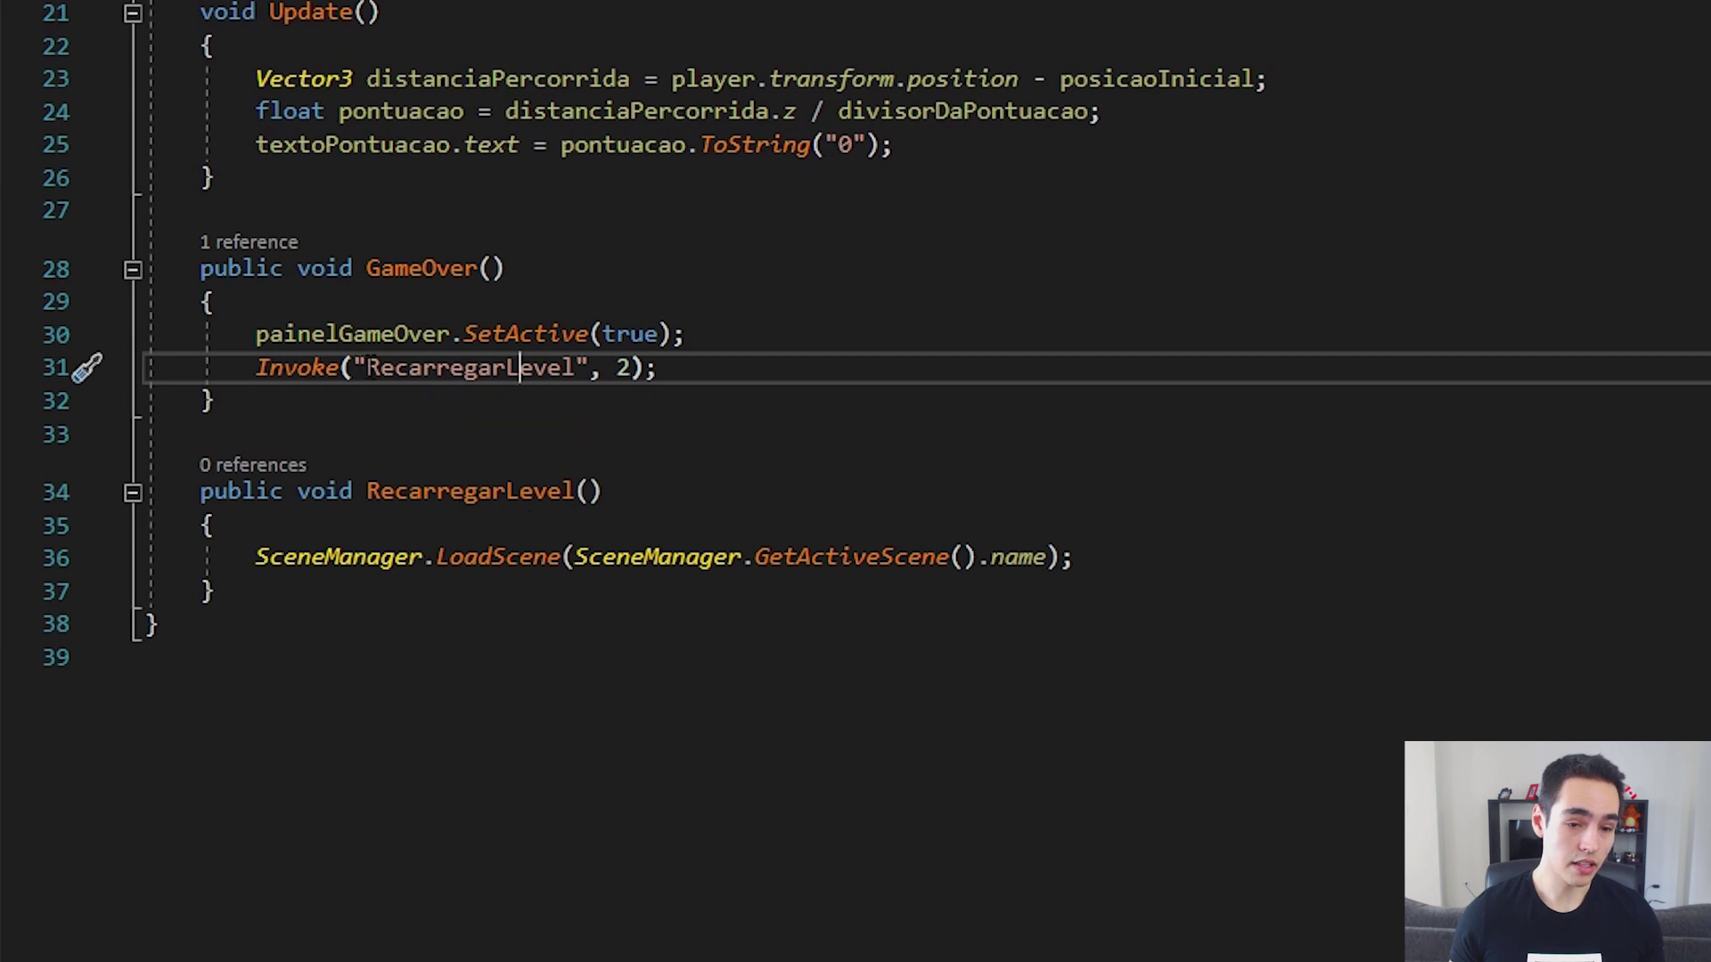
{"action": "left_click_drag", "start_coordinate": [366, 368], "coordinate": [564, 367]}
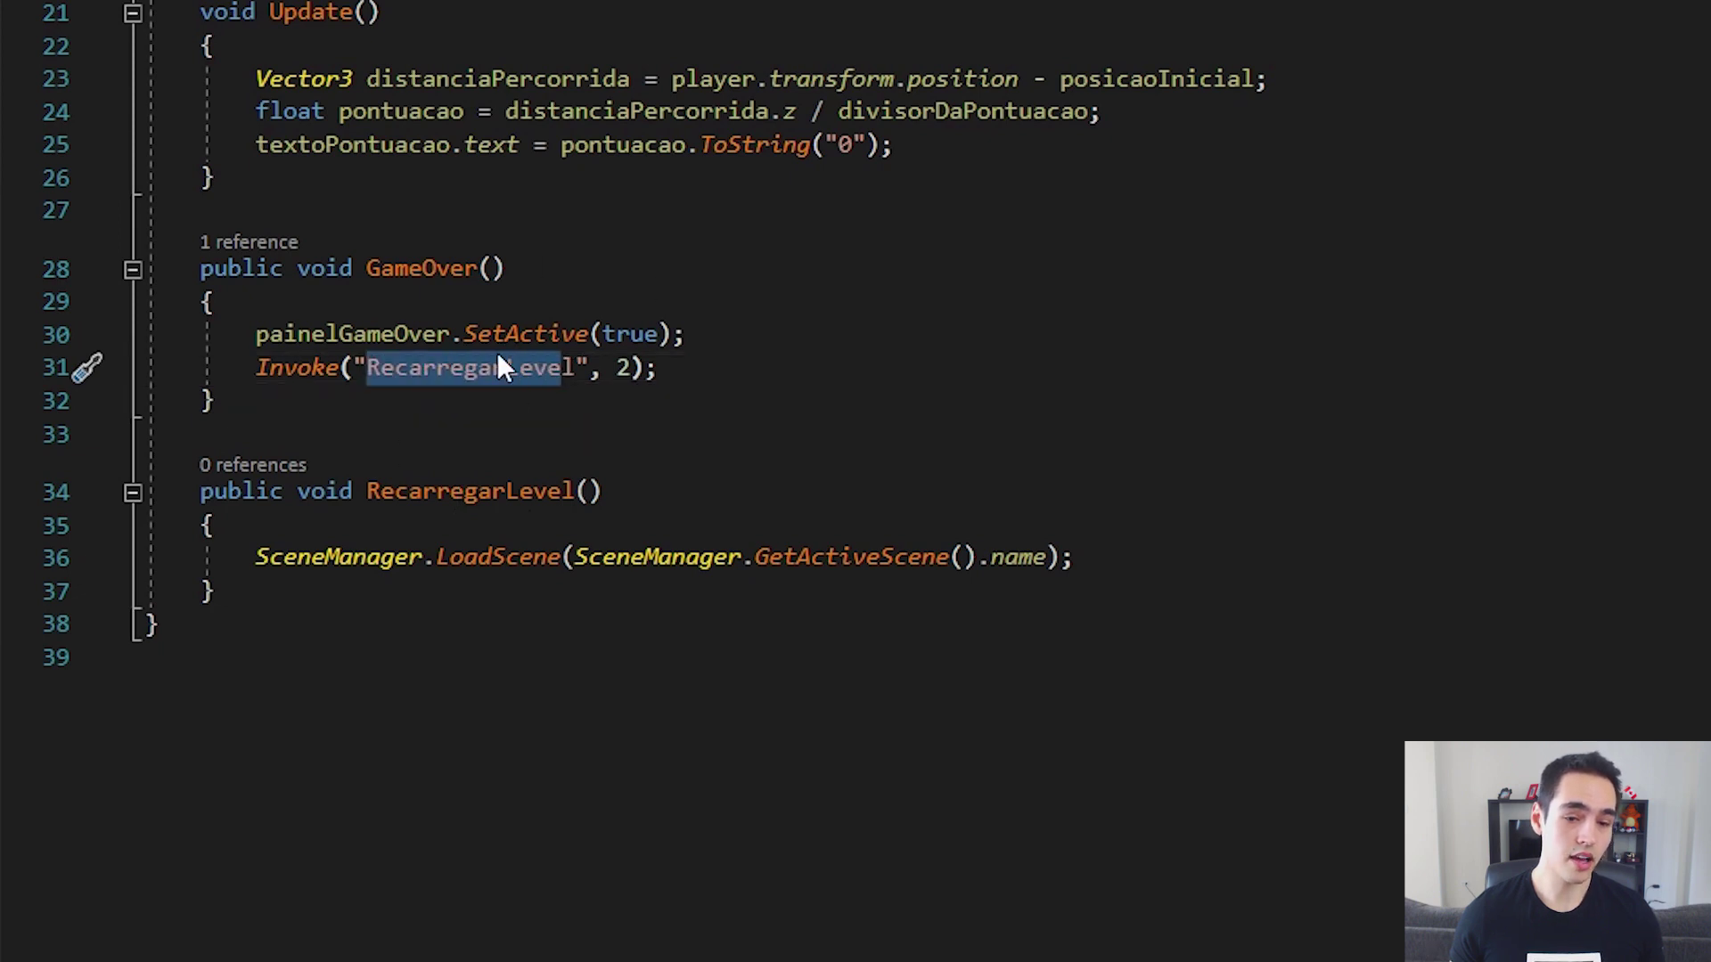
{"action": "double_click", "coordinate": [623, 367]}
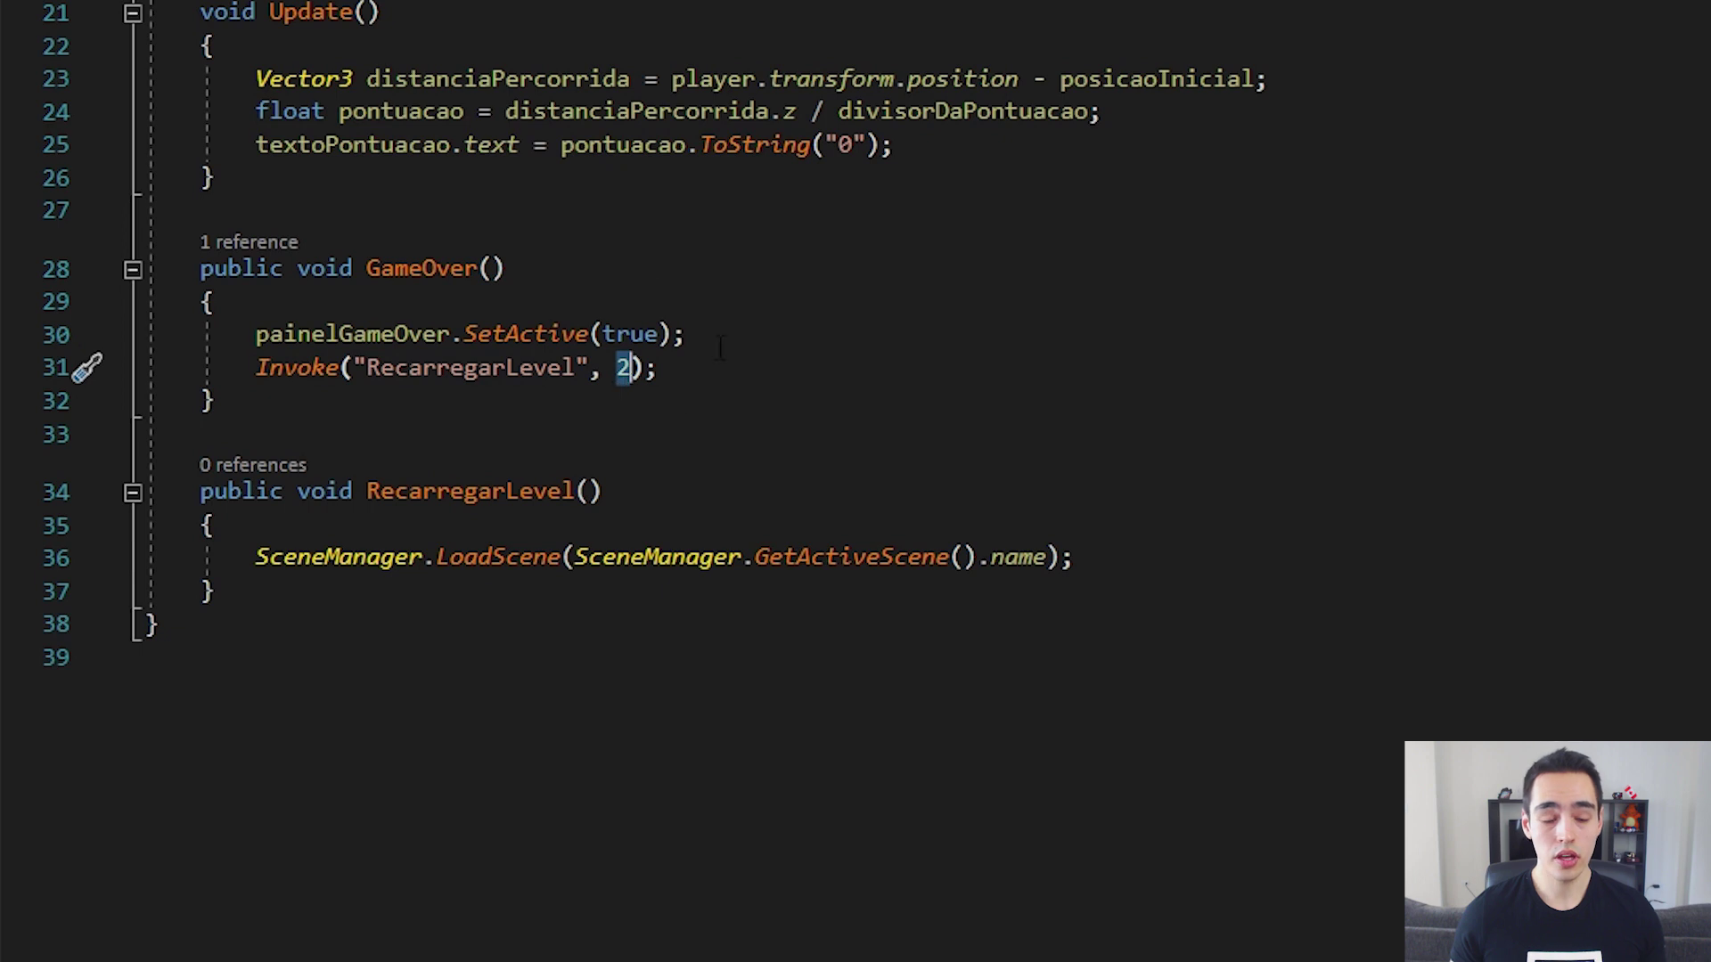
{"action": "left_click_drag", "start_coordinate": [659, 367], "coordinate": [296, 367]}
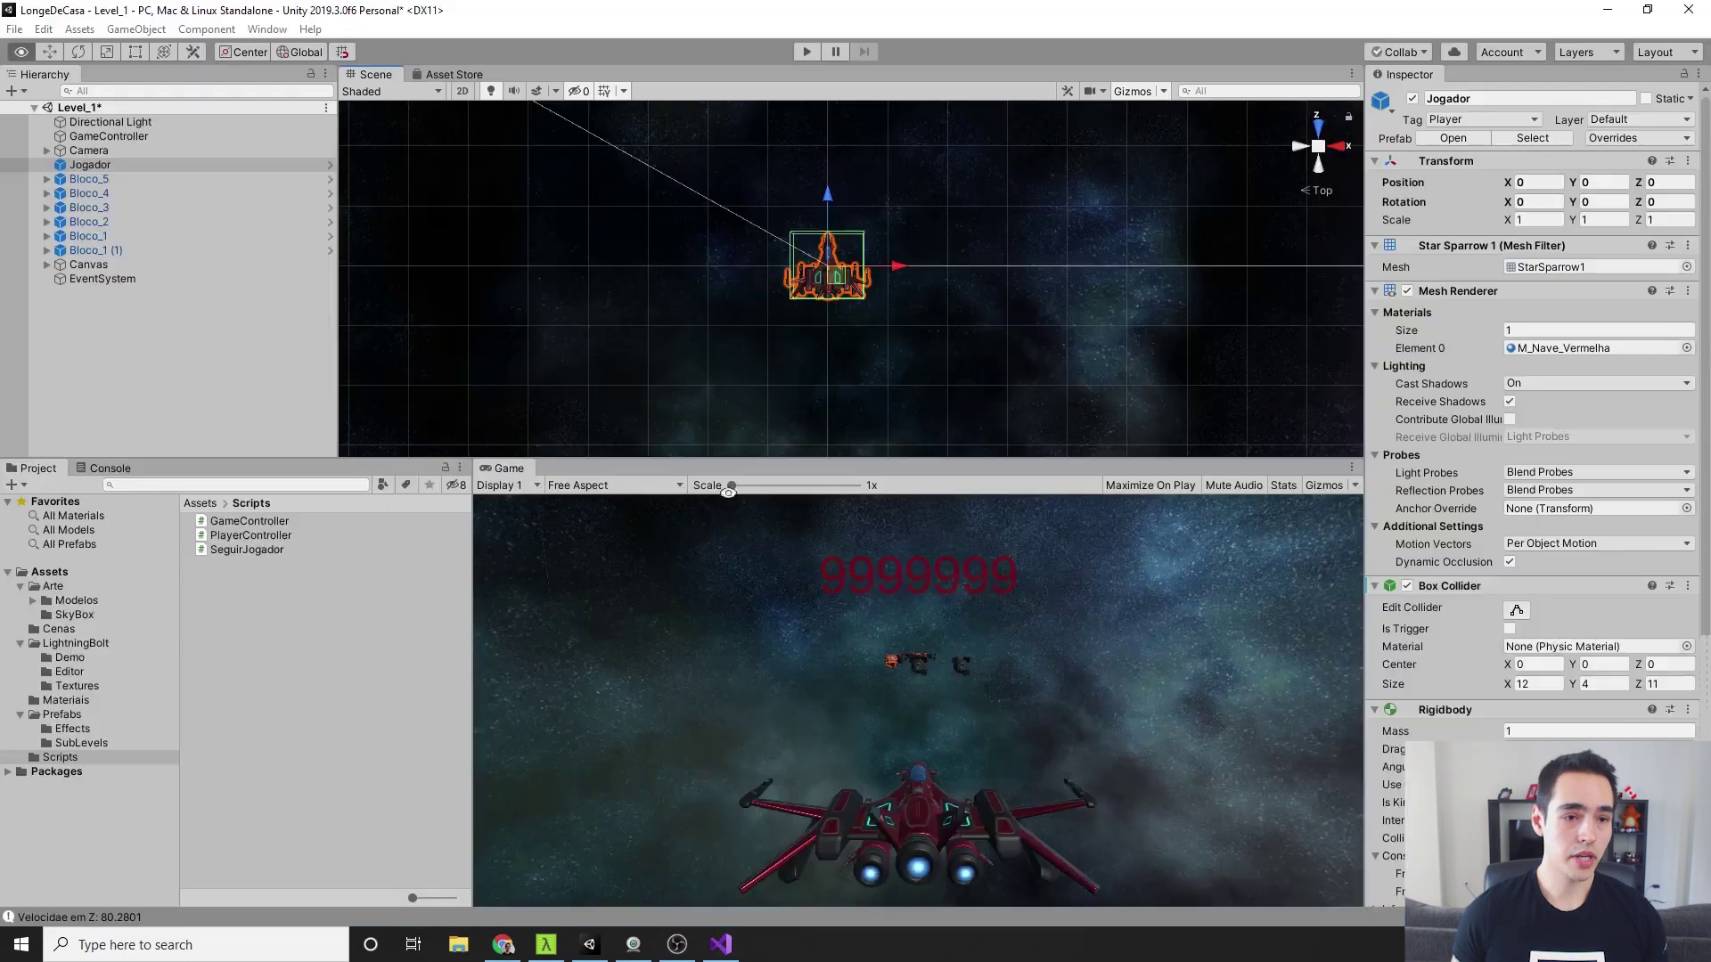
Switch the Scene view to 2D and activate Painel_GameOver under the Canvas
{"action": "key", "text": "alt+Tab"}
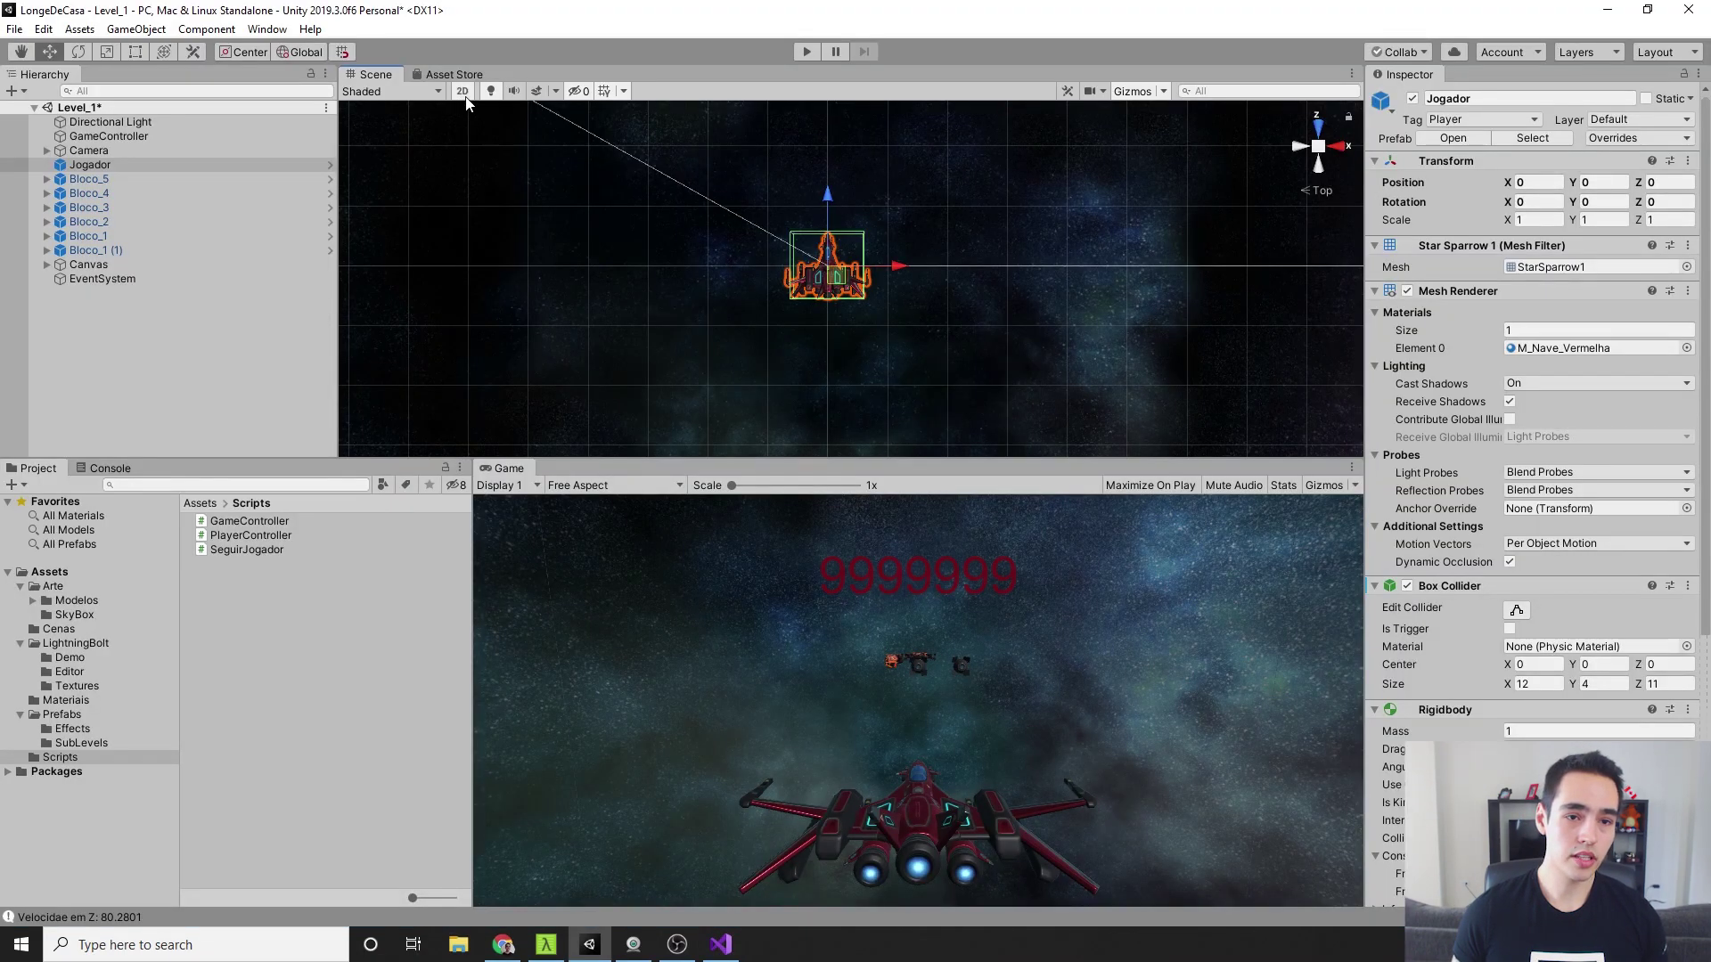
{"action": "left_click", "coordinate": [462, 91]}
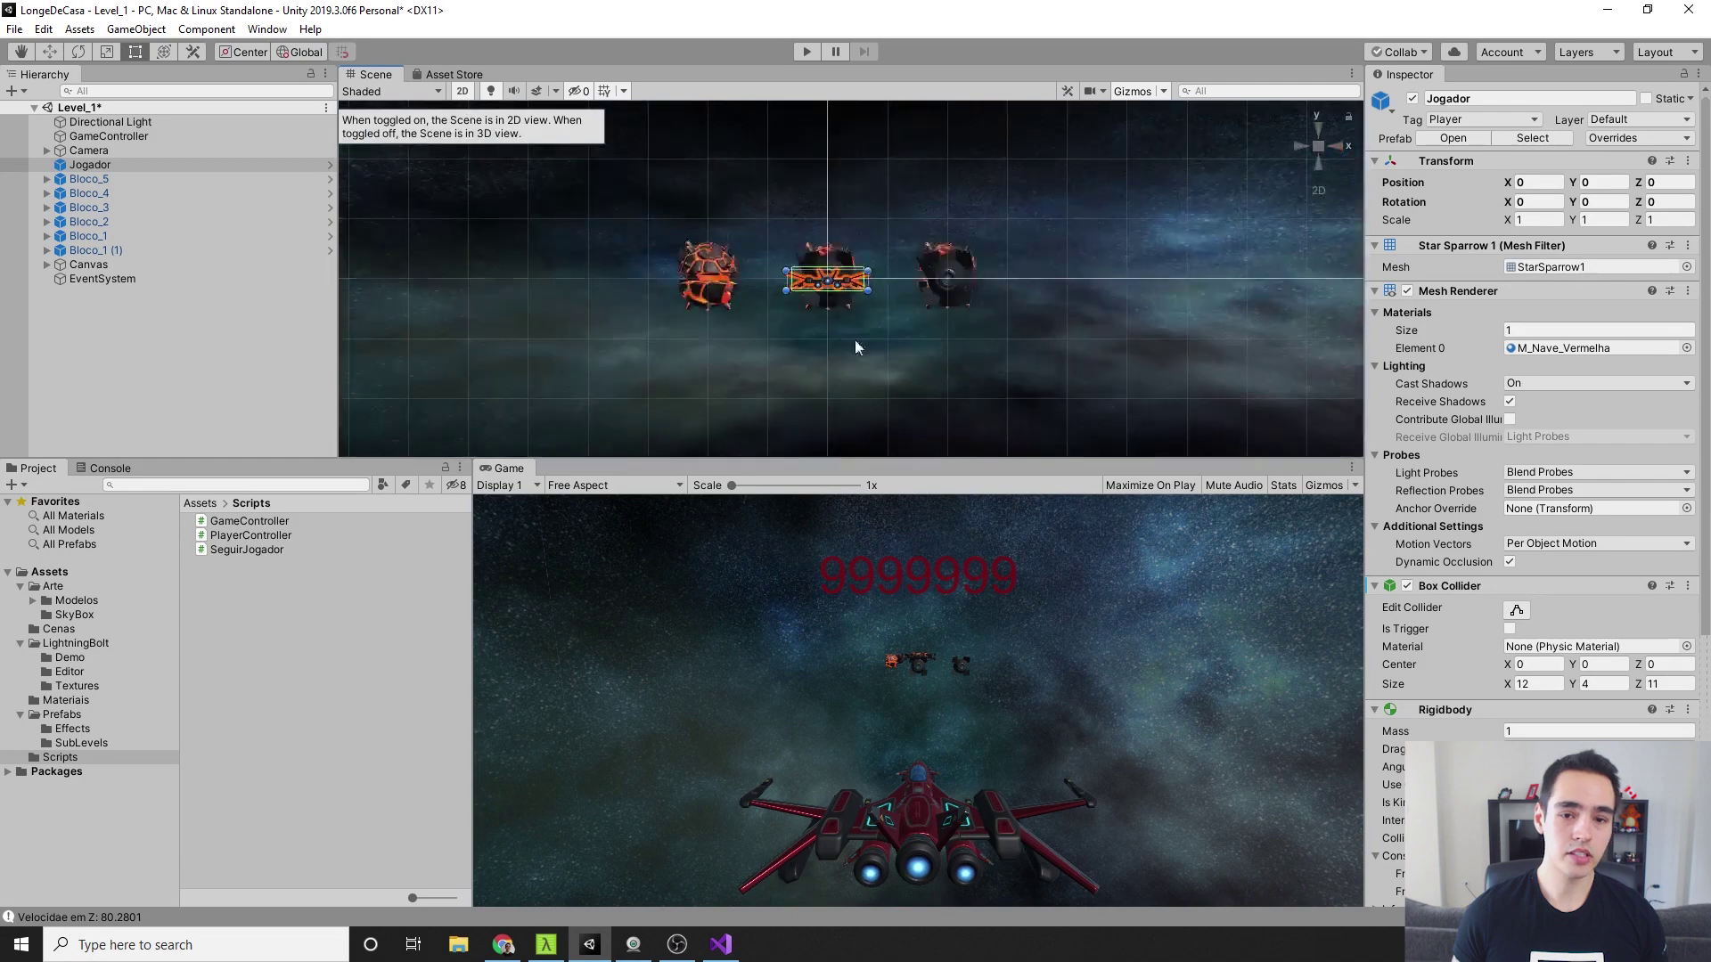
{"action": "double_click", "coordinate": [114, 260]}
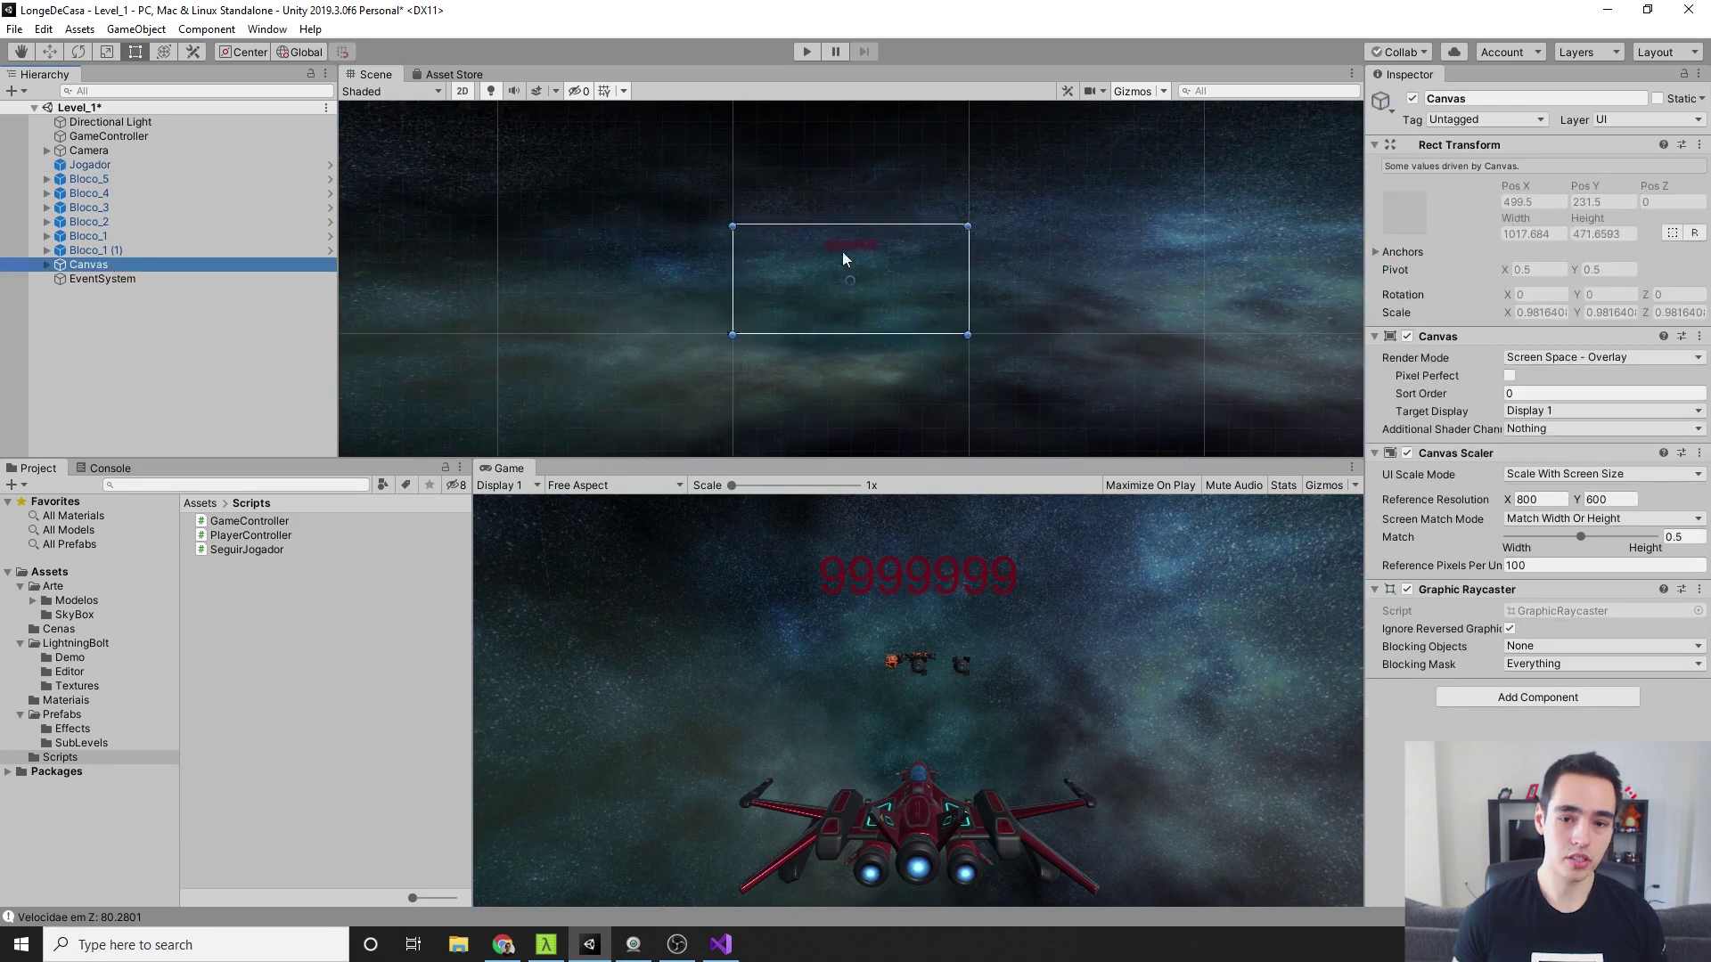
{"action": "scroll", "coordinate": [905, 292], "scroll_direction": "up", "scroll_amount": 2}
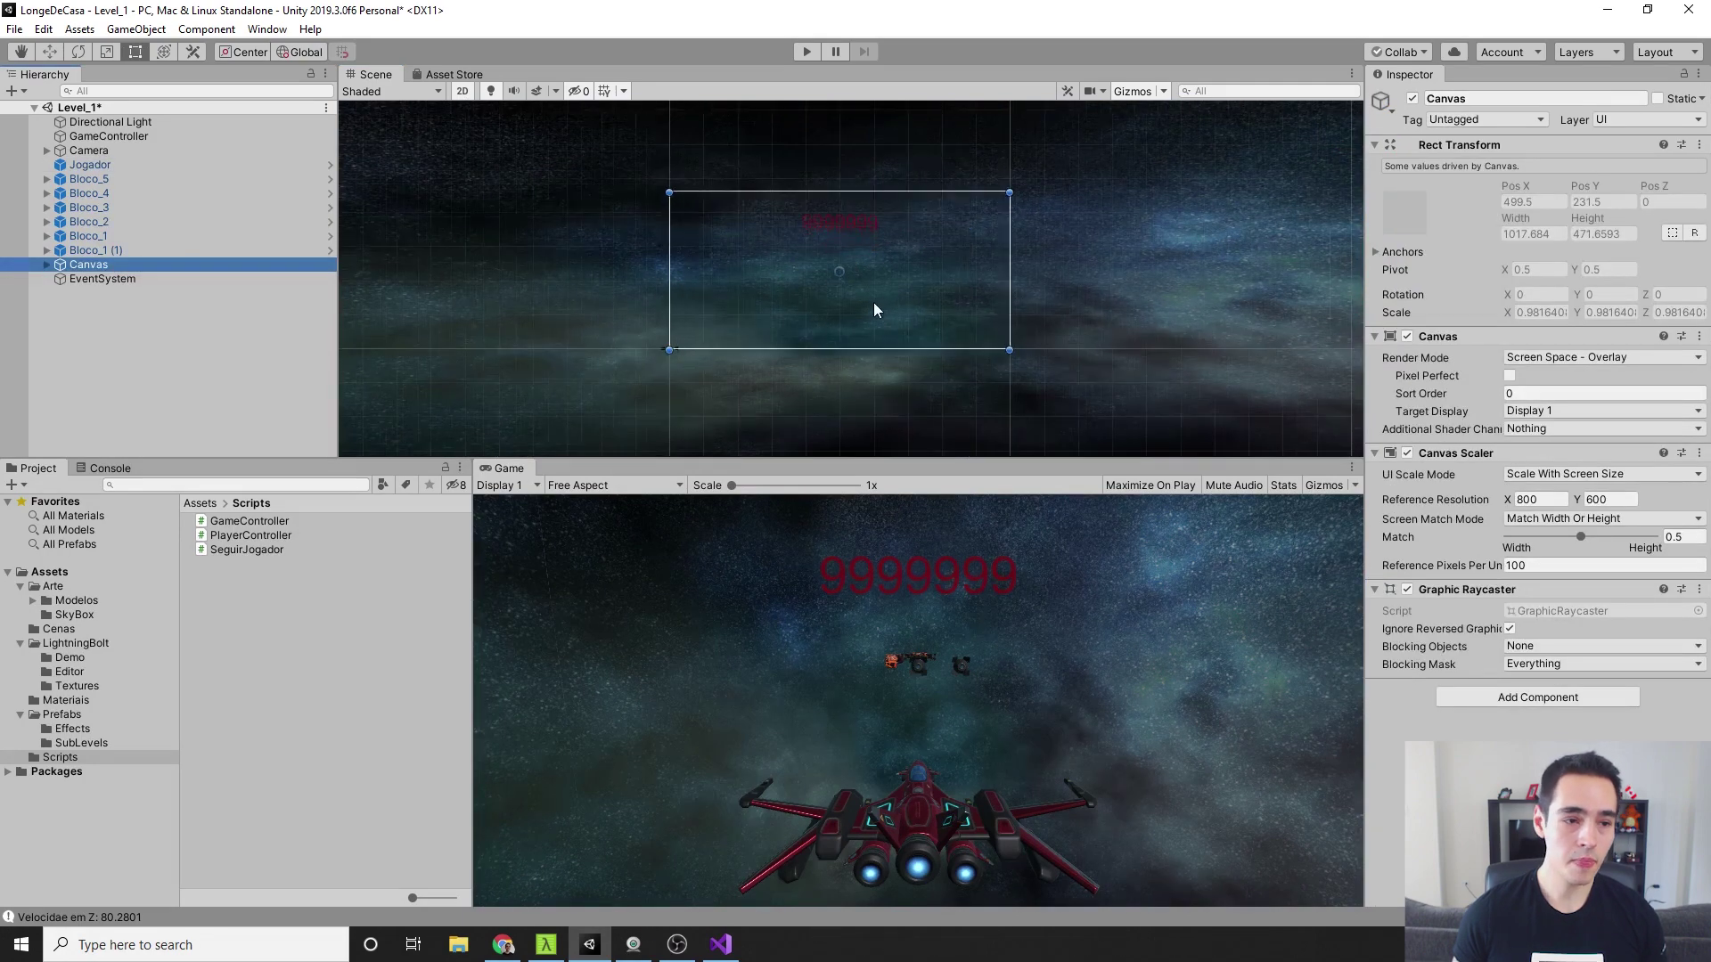
{"action": "left_click", "coordinate": [46, 265]}
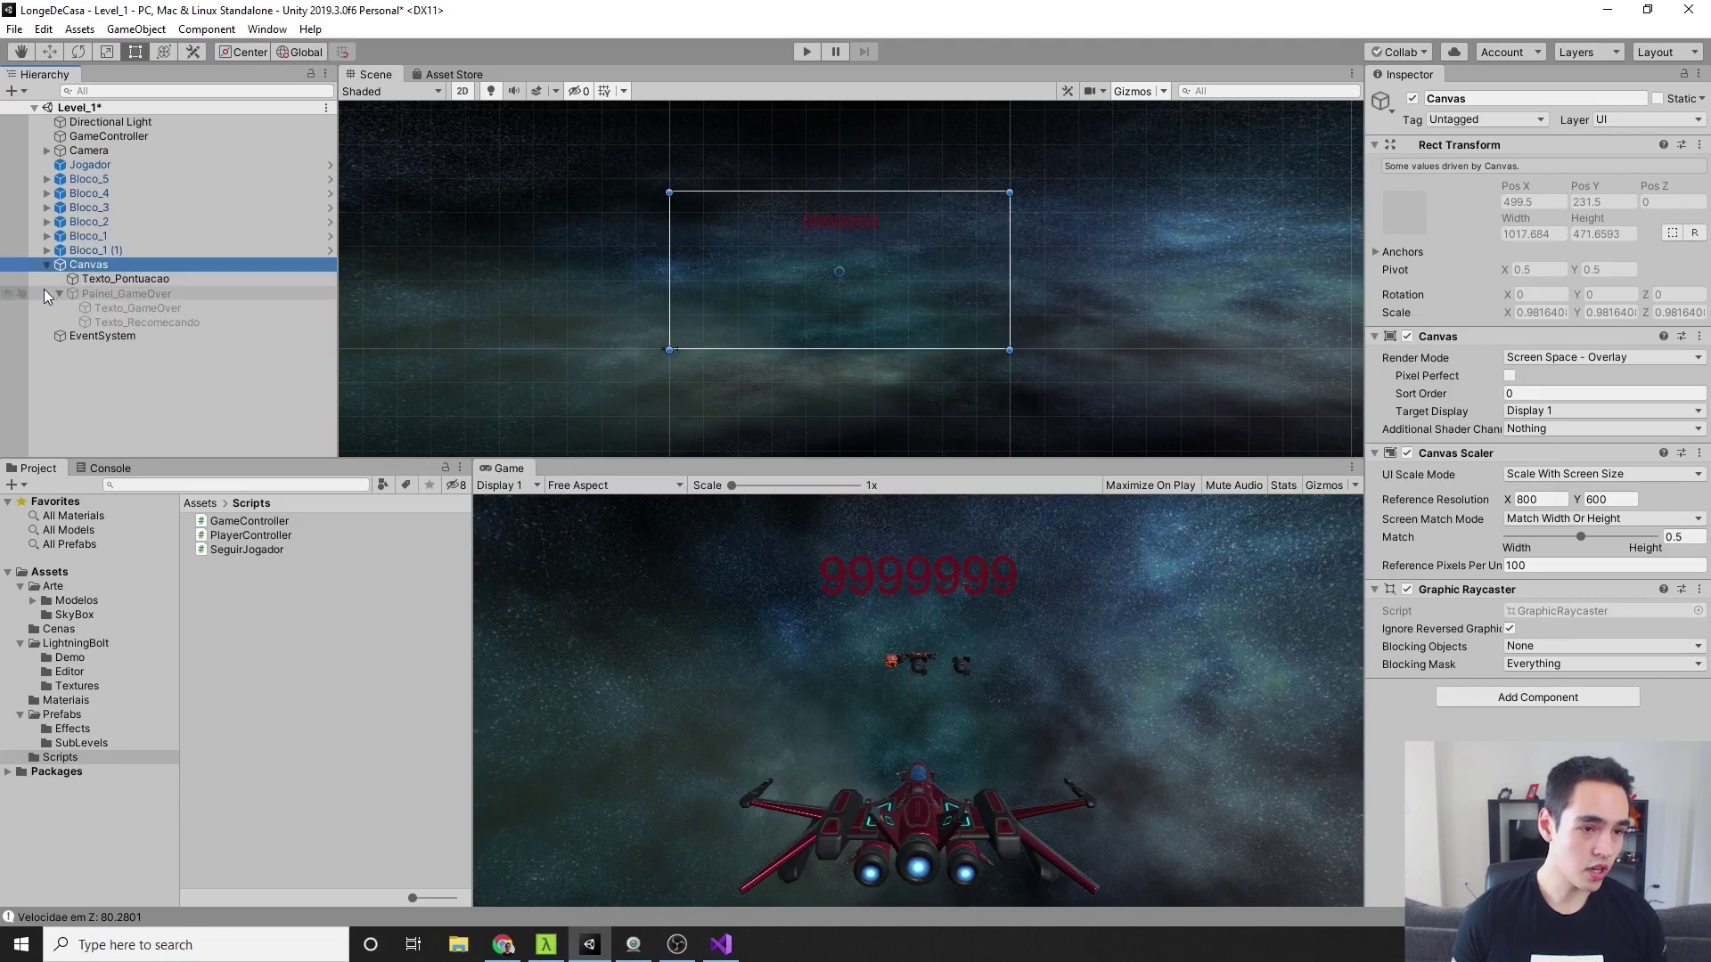
{"action": "left_click", "coordinate": [109, 291]}
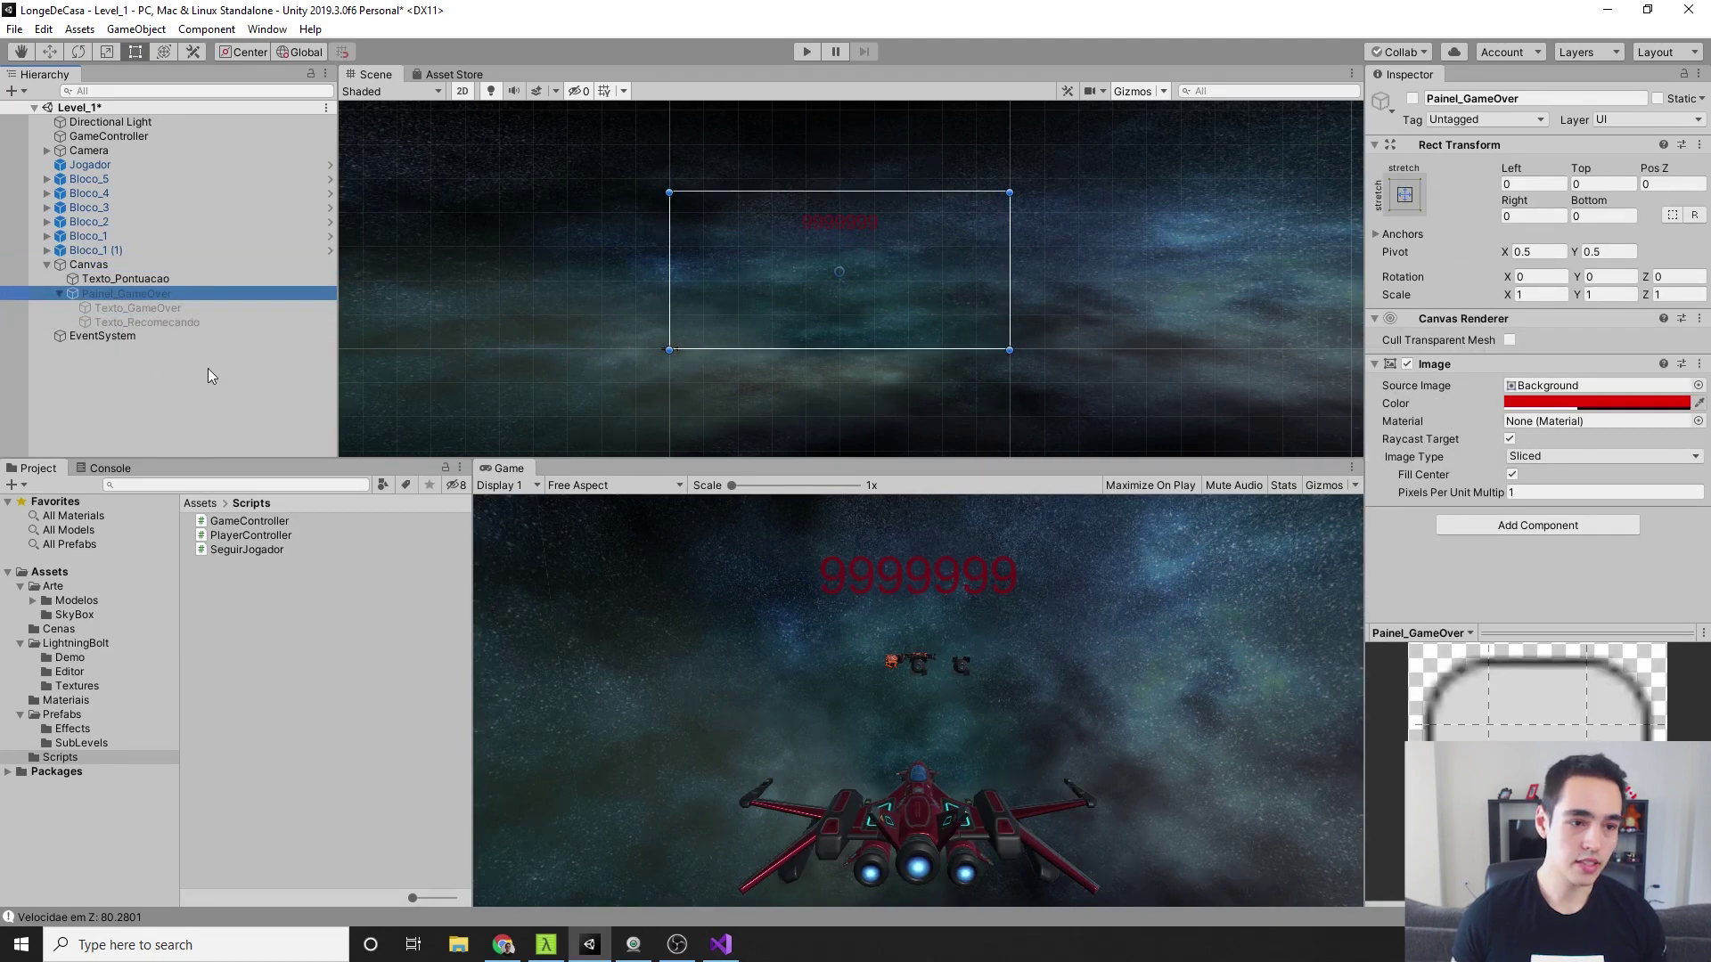
{"action": "left_click", "coordinate": [1412, 99]}
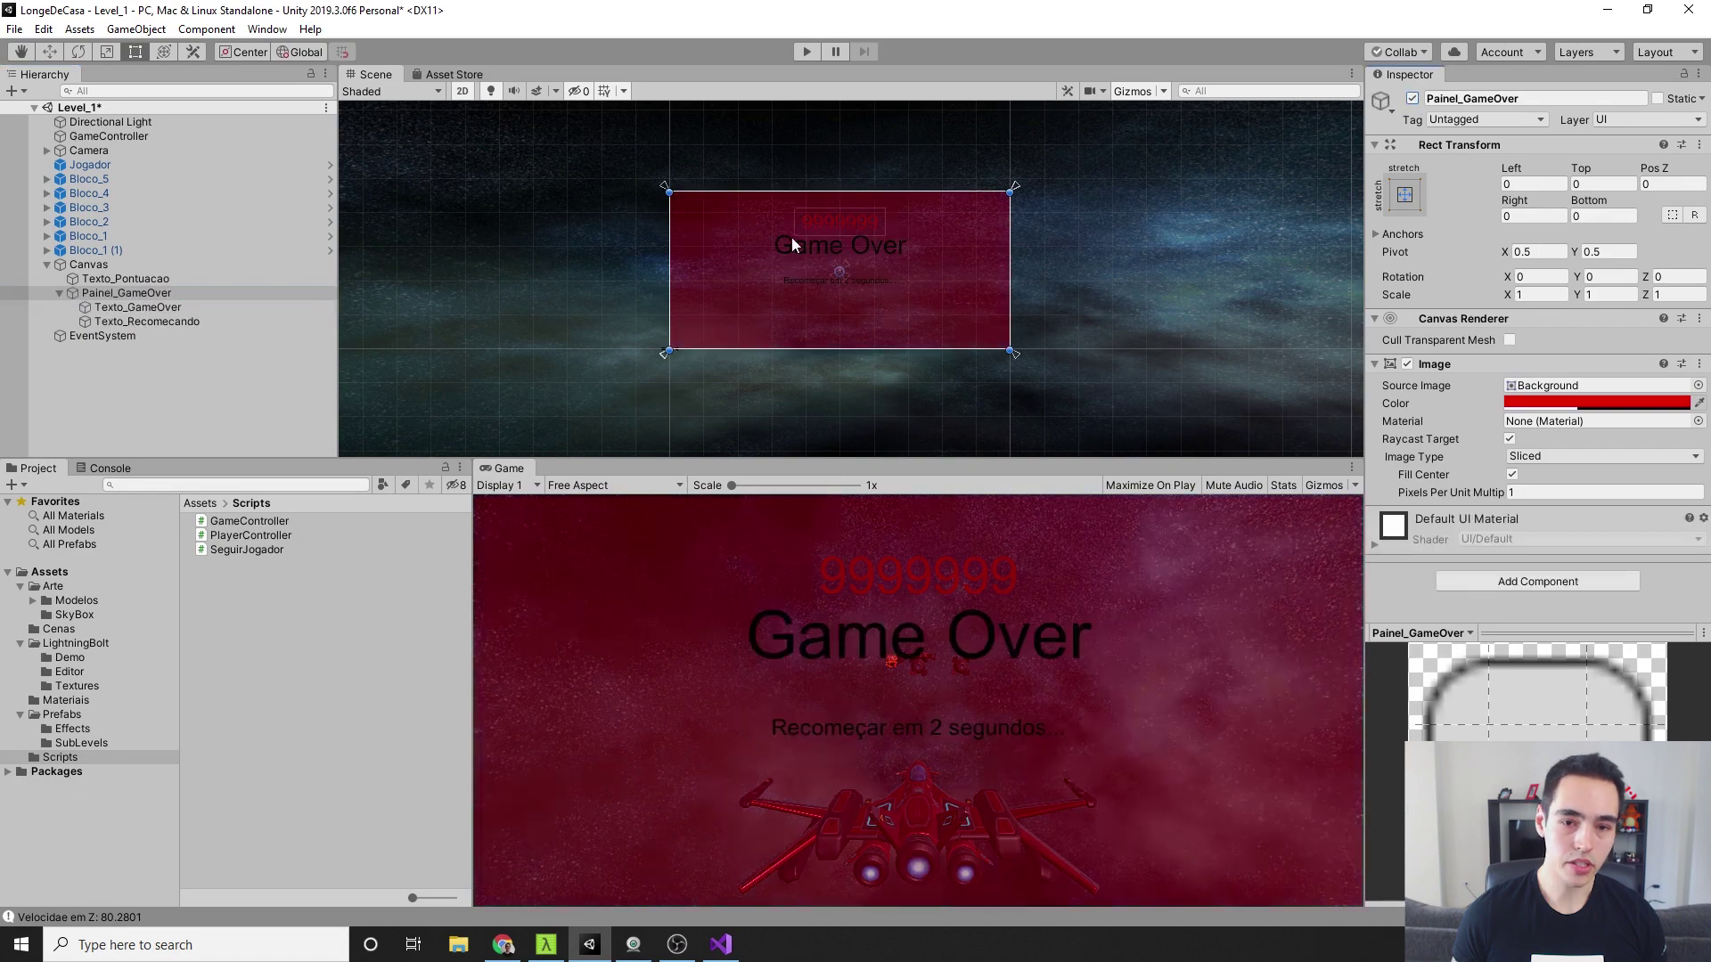
Delete the Texto_Recomecando countdown text from the Game Over panel
{"action": "scroll", "coordinate": [900, 273], "scroll_direction": "up", "scroll_amount": 2}
{"action": "scroll", "coordinate": [802, 312], "scroll_direction": "up", "scroll_amount": 2}
{"action": "scroll", "coordinate": [838, 297], "scroll_direction": "up", "scroll_amount": 1}
{"action": "scroll", "coordinate": [837, 297], "scroll_direction": "up", "scroll_amount": 1}
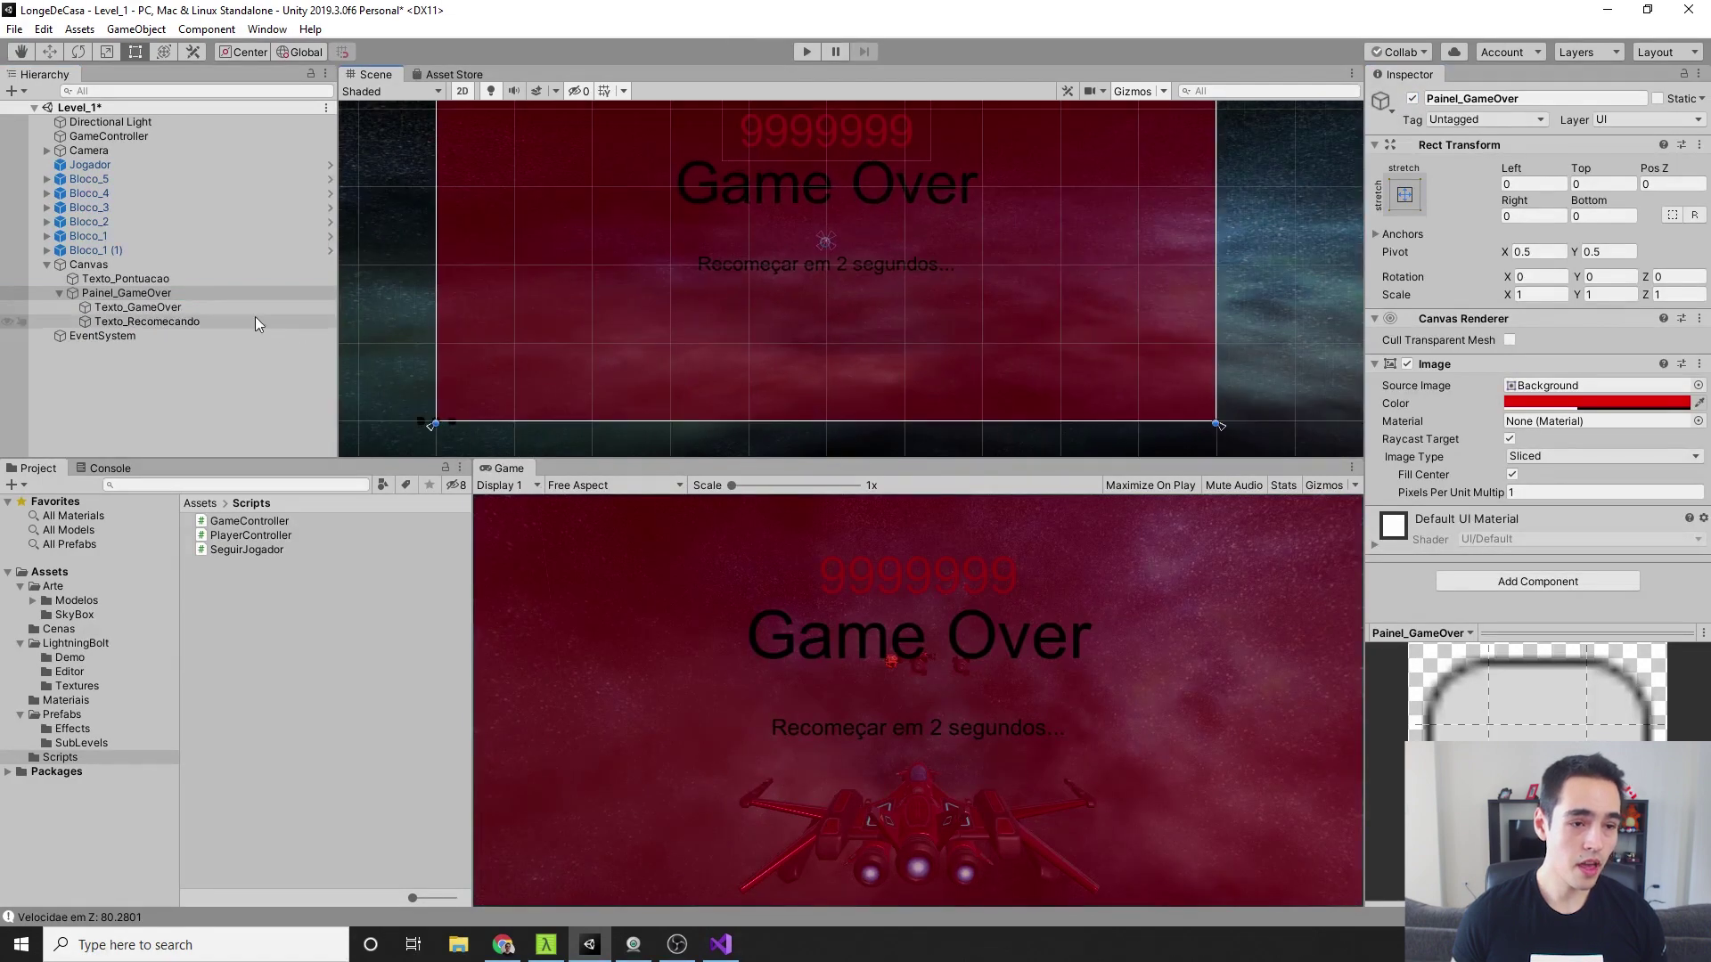
{"action": "left_click", "coordinate": [163, 322]}
{"action": "key", "text": "Delete"}
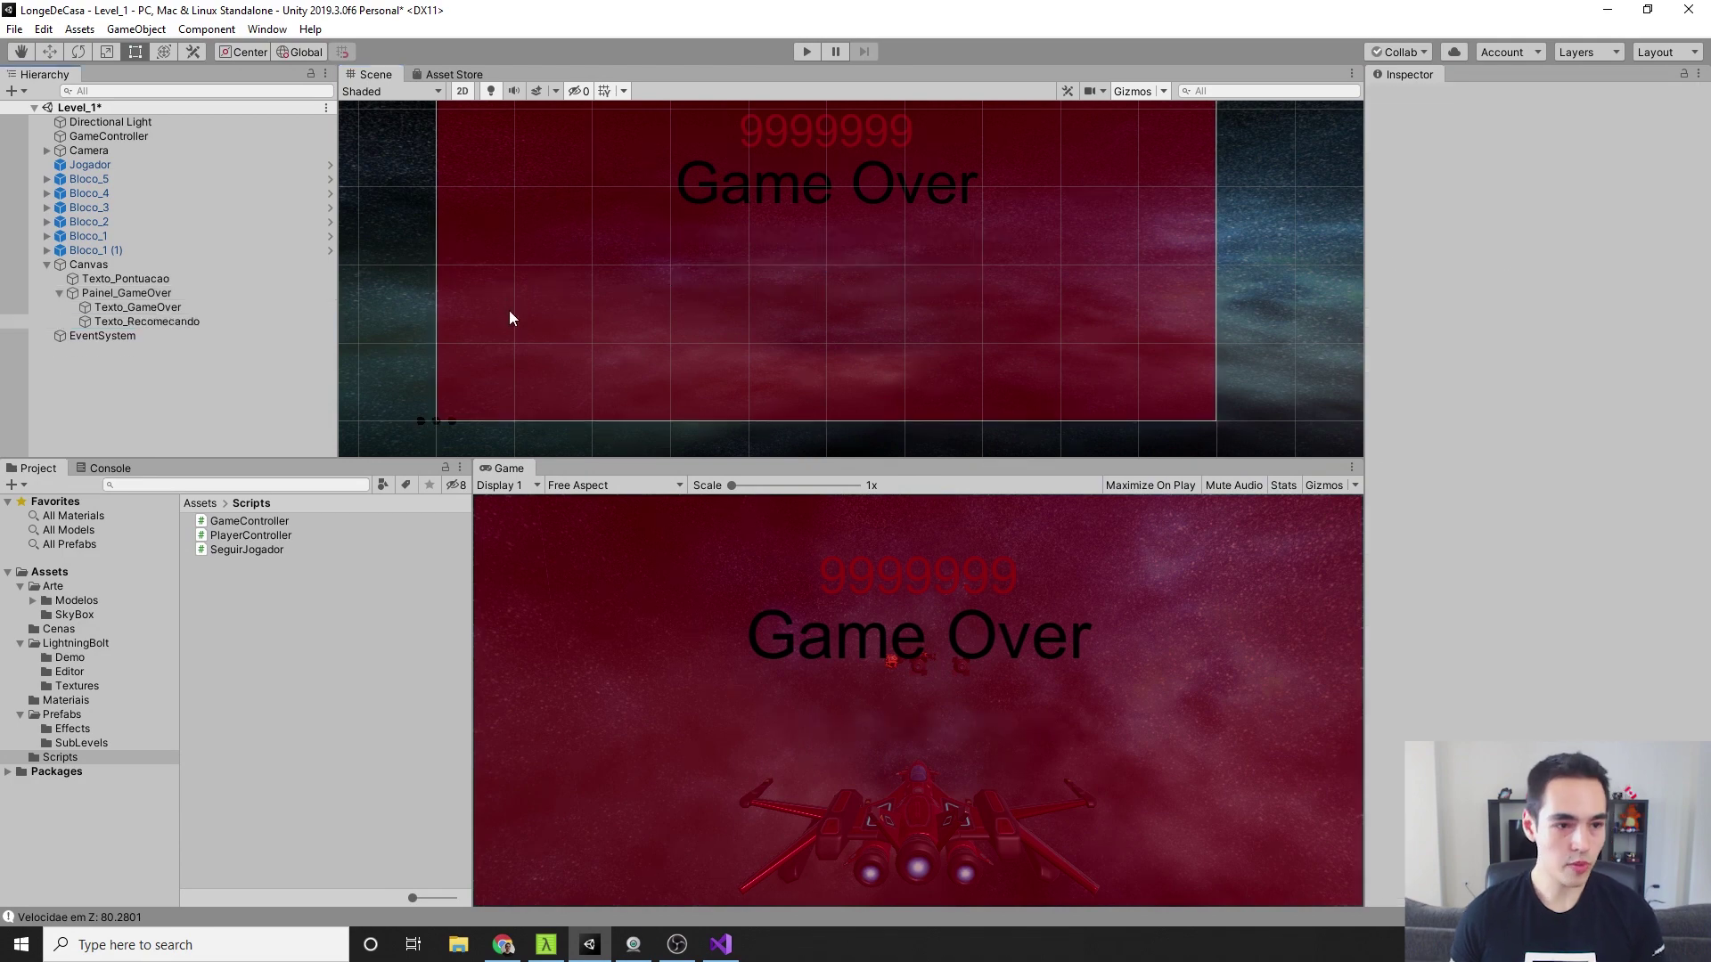
{"action": "left_click", "coordinate": [138, 293]}
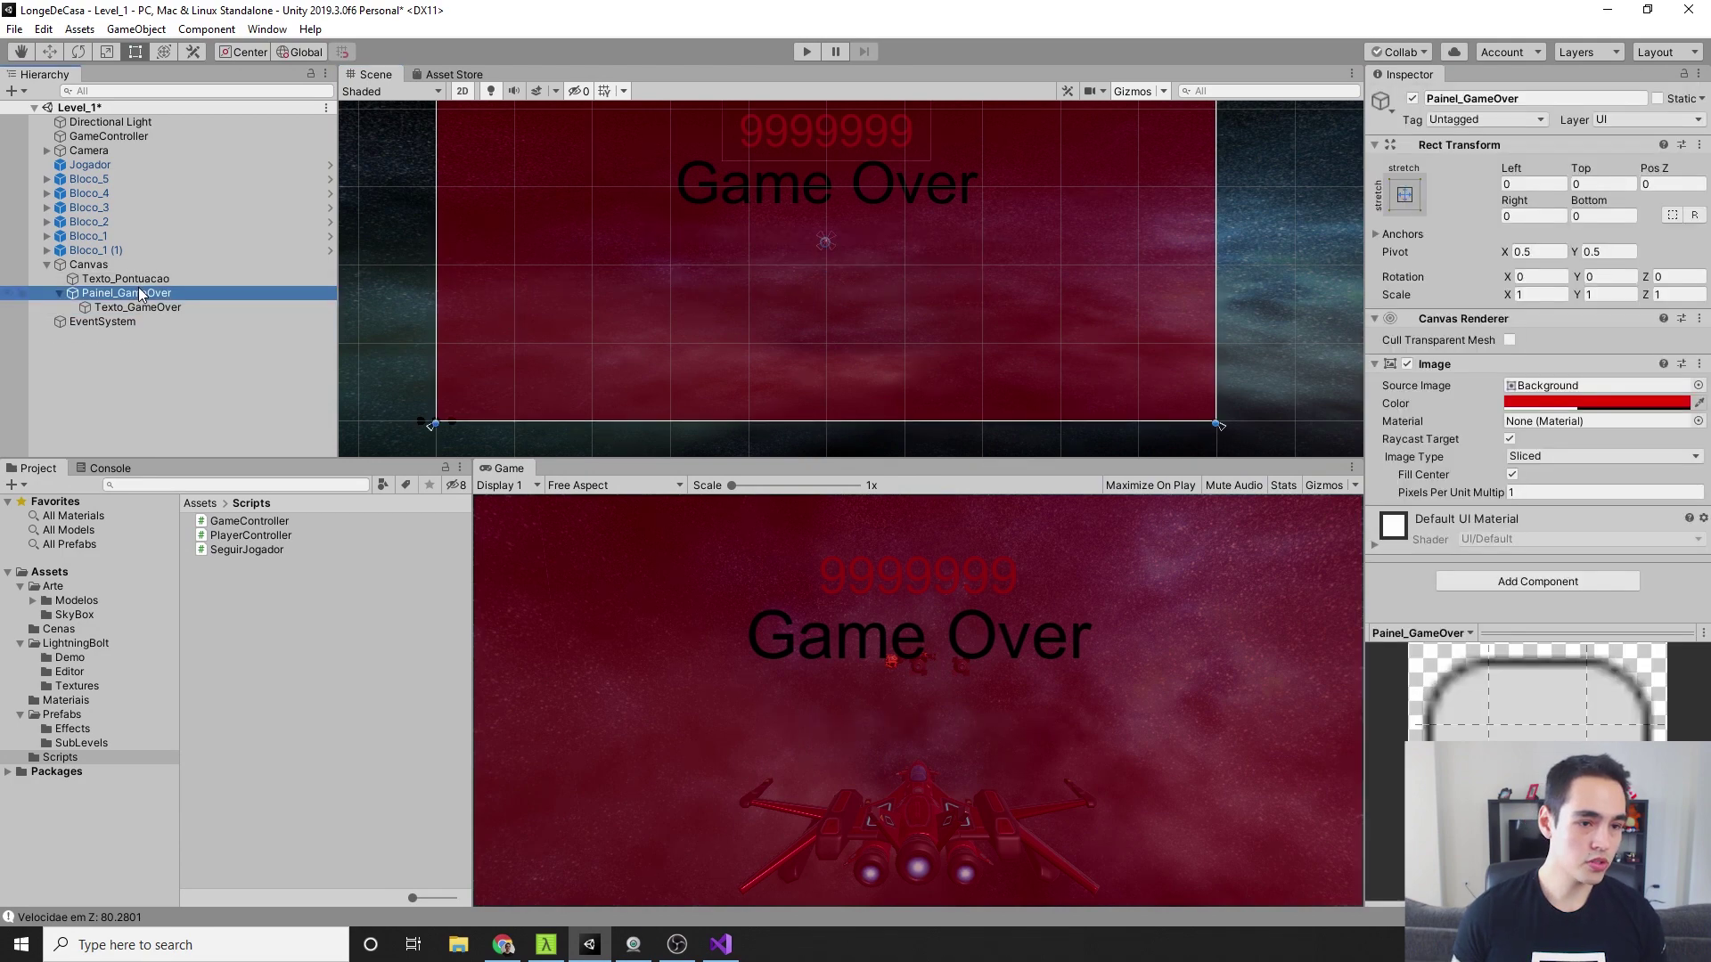
Add a UI Button as a child of Painel_GameOver
{"action": "right_click", "coordinate": [137, 287]}
{"action": "mouse_move", "coordinate": [218, 589]}
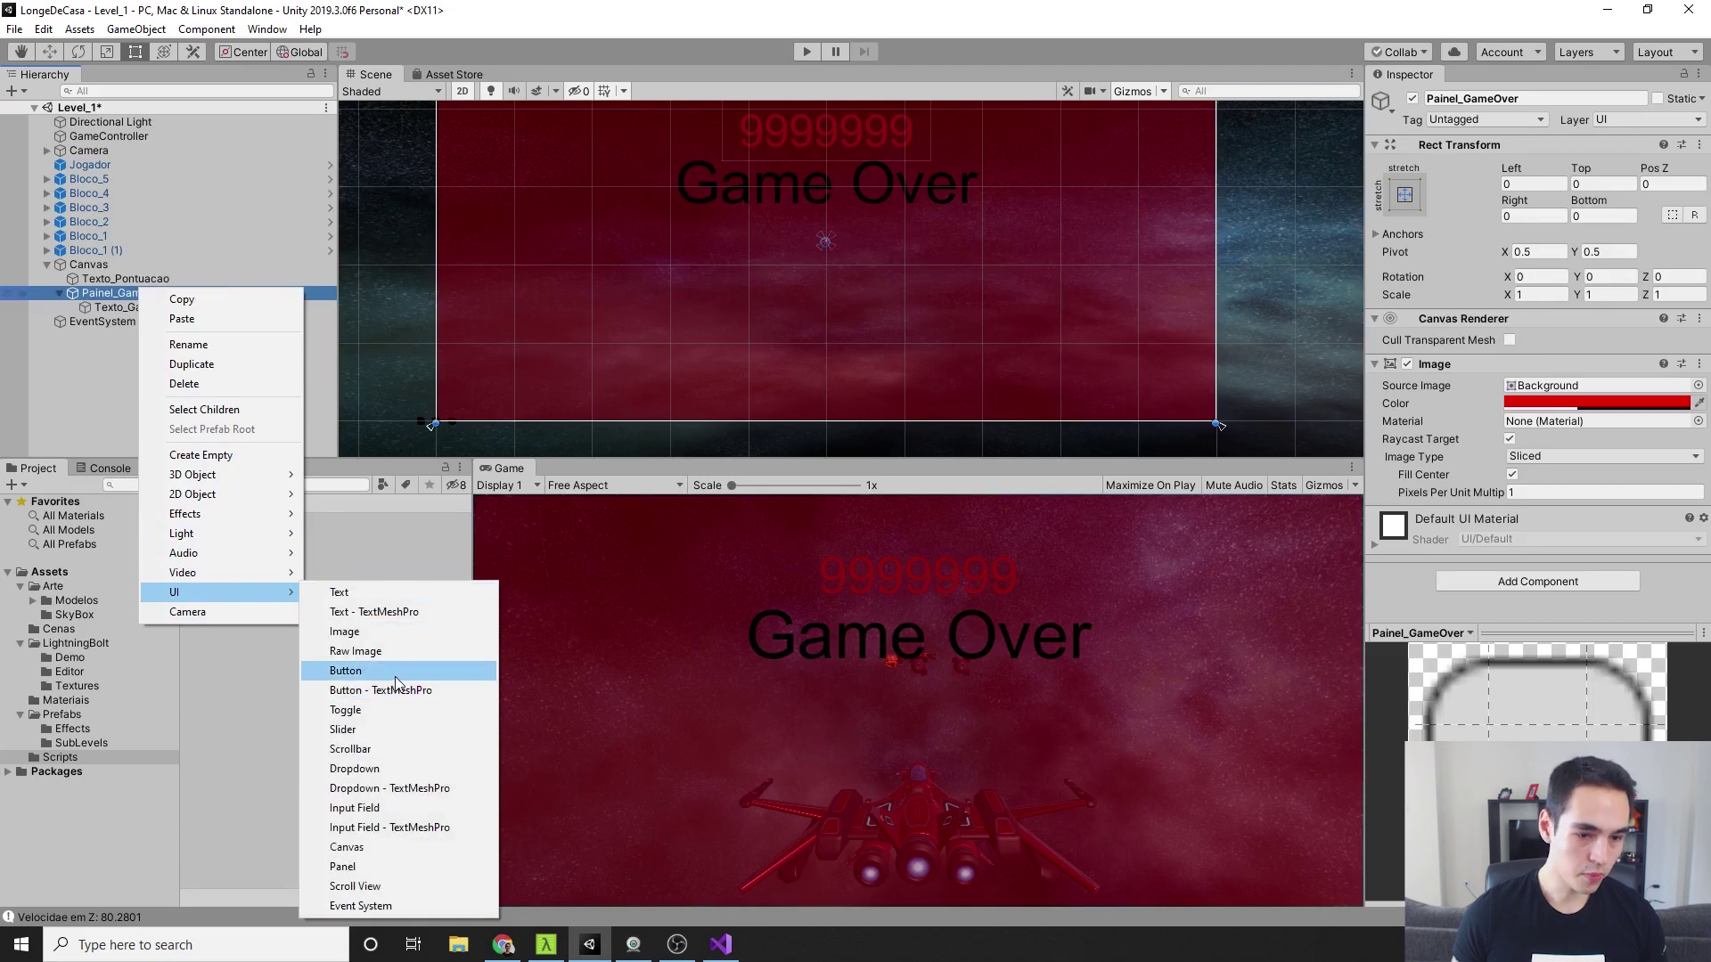
{"action": "left_click", "coordinate": [346, 671]}
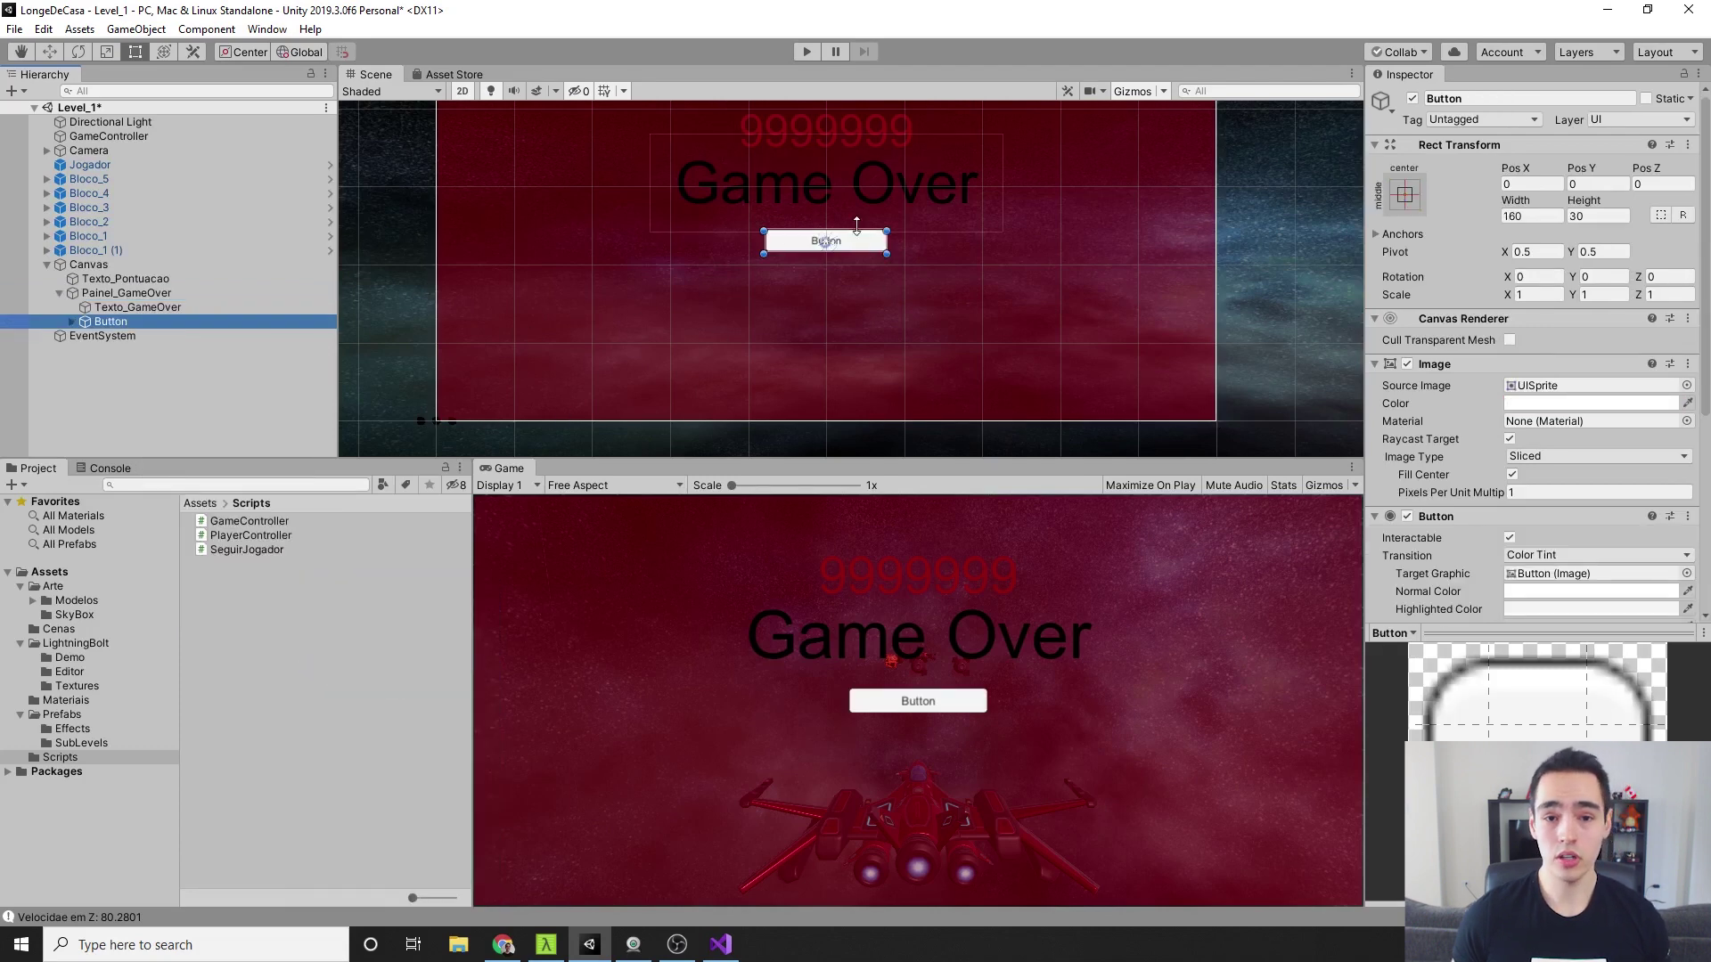
Expand the new Button, select its Text child and frame it below the Game Over title
{"action": "left_click", "coordinate": [72, 322]}
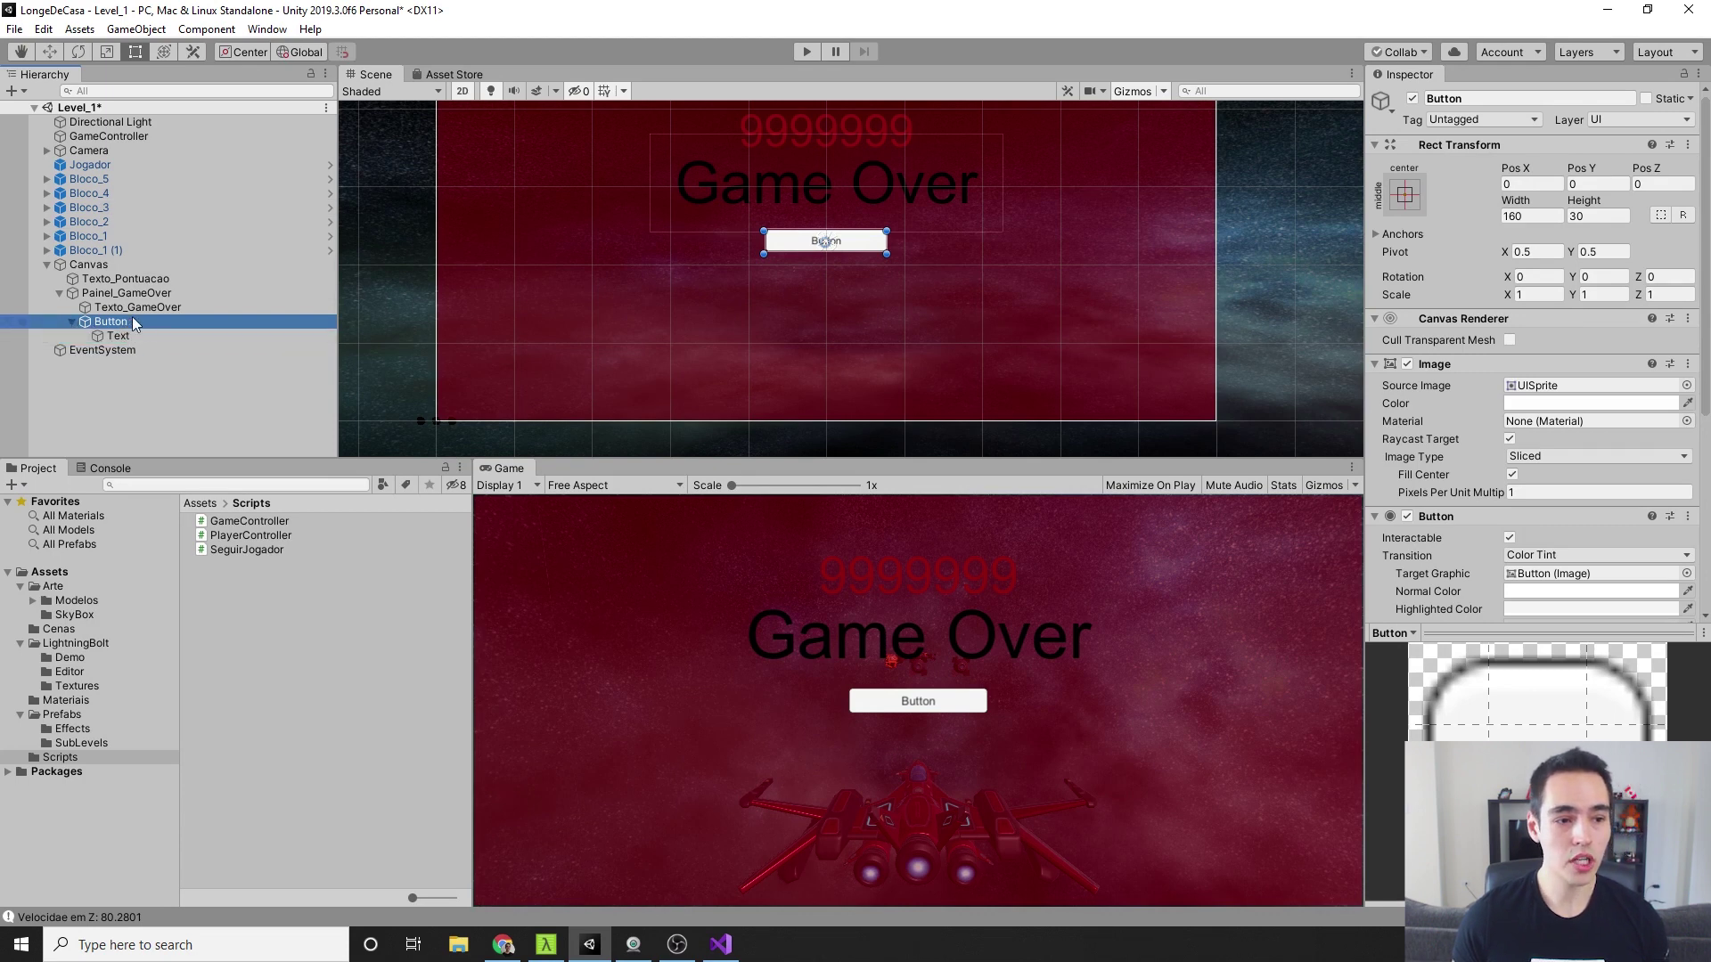
{"action": "left_click", "coordinate": [118, 335]}
{"action": "scroll", "coordinate": [824, 328], "scroll_direction": "up", "scroll_amount": 5}
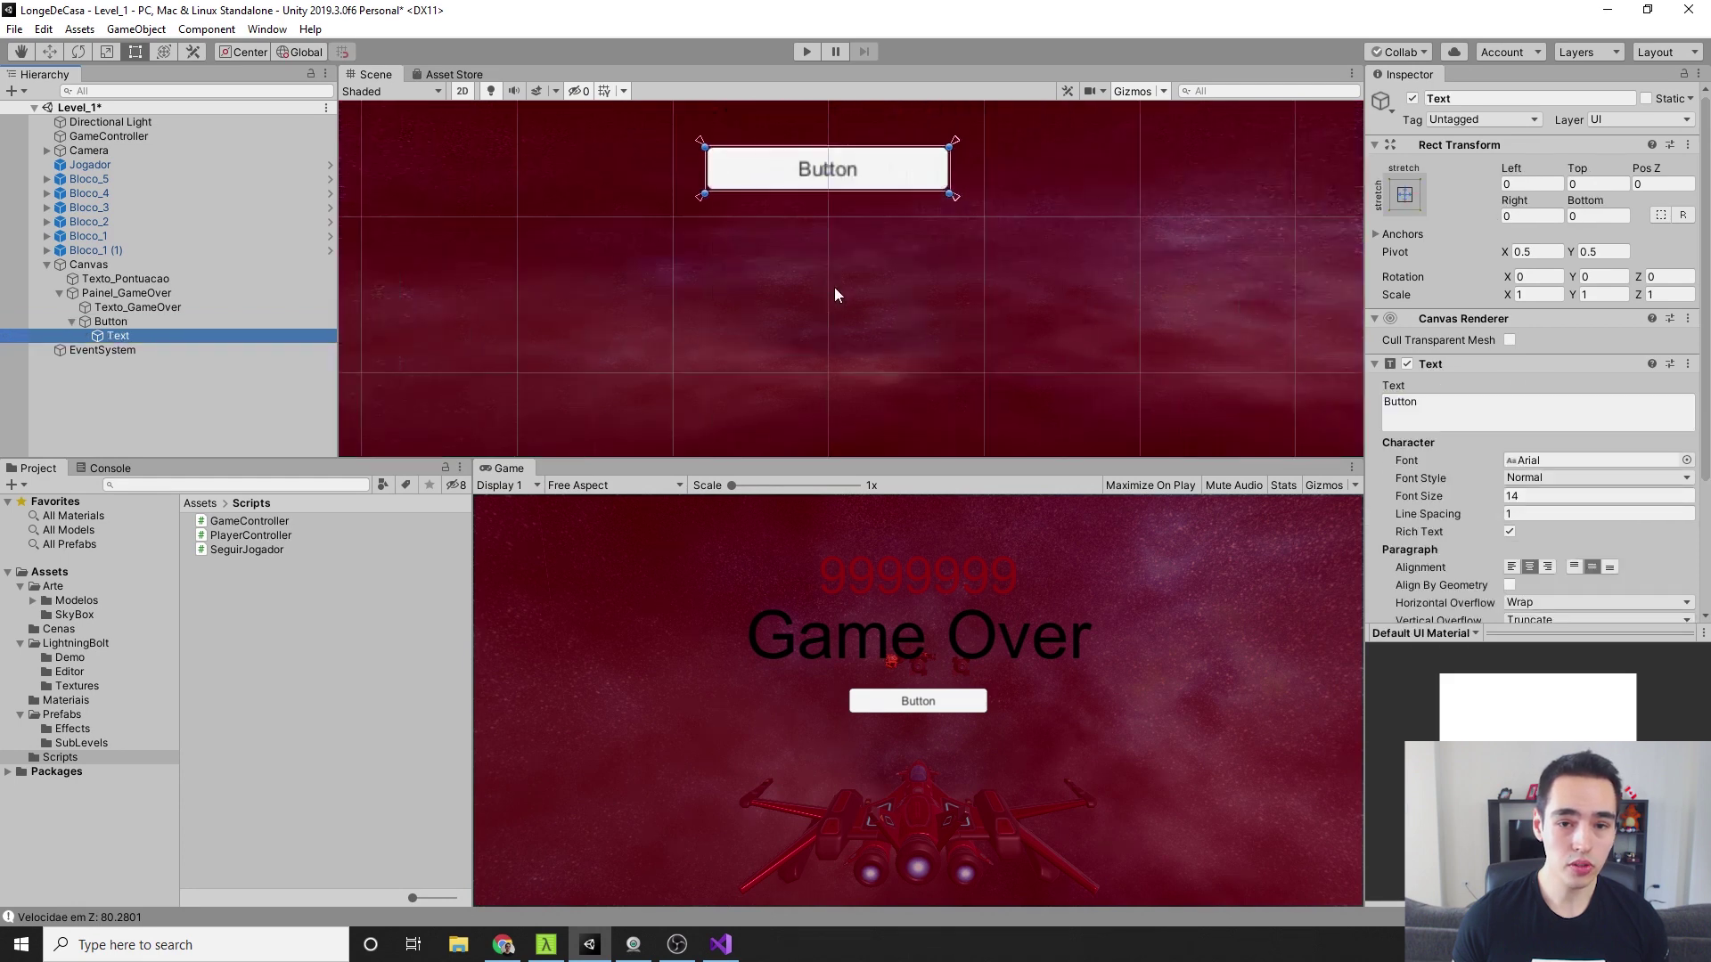
{"action": "middle_click_drag", "start_coordinate": [808, 280], "coordinate": [808, 332]}
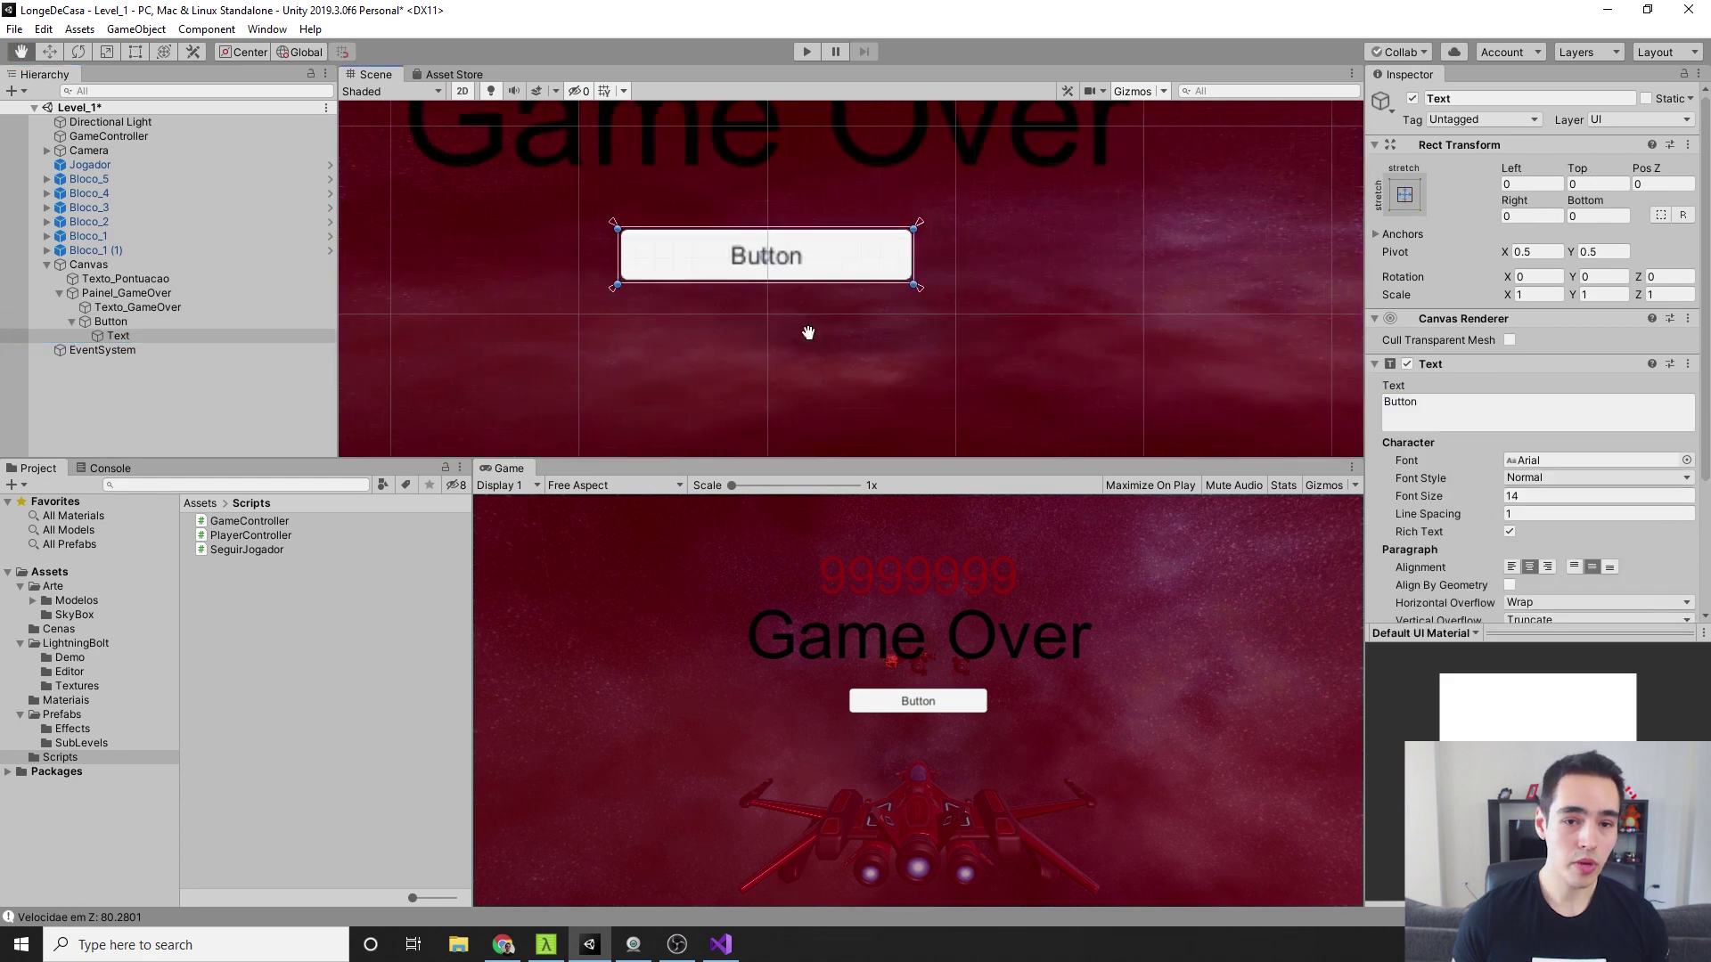
{"action": "left_click", "coordinate": [162, 307]}
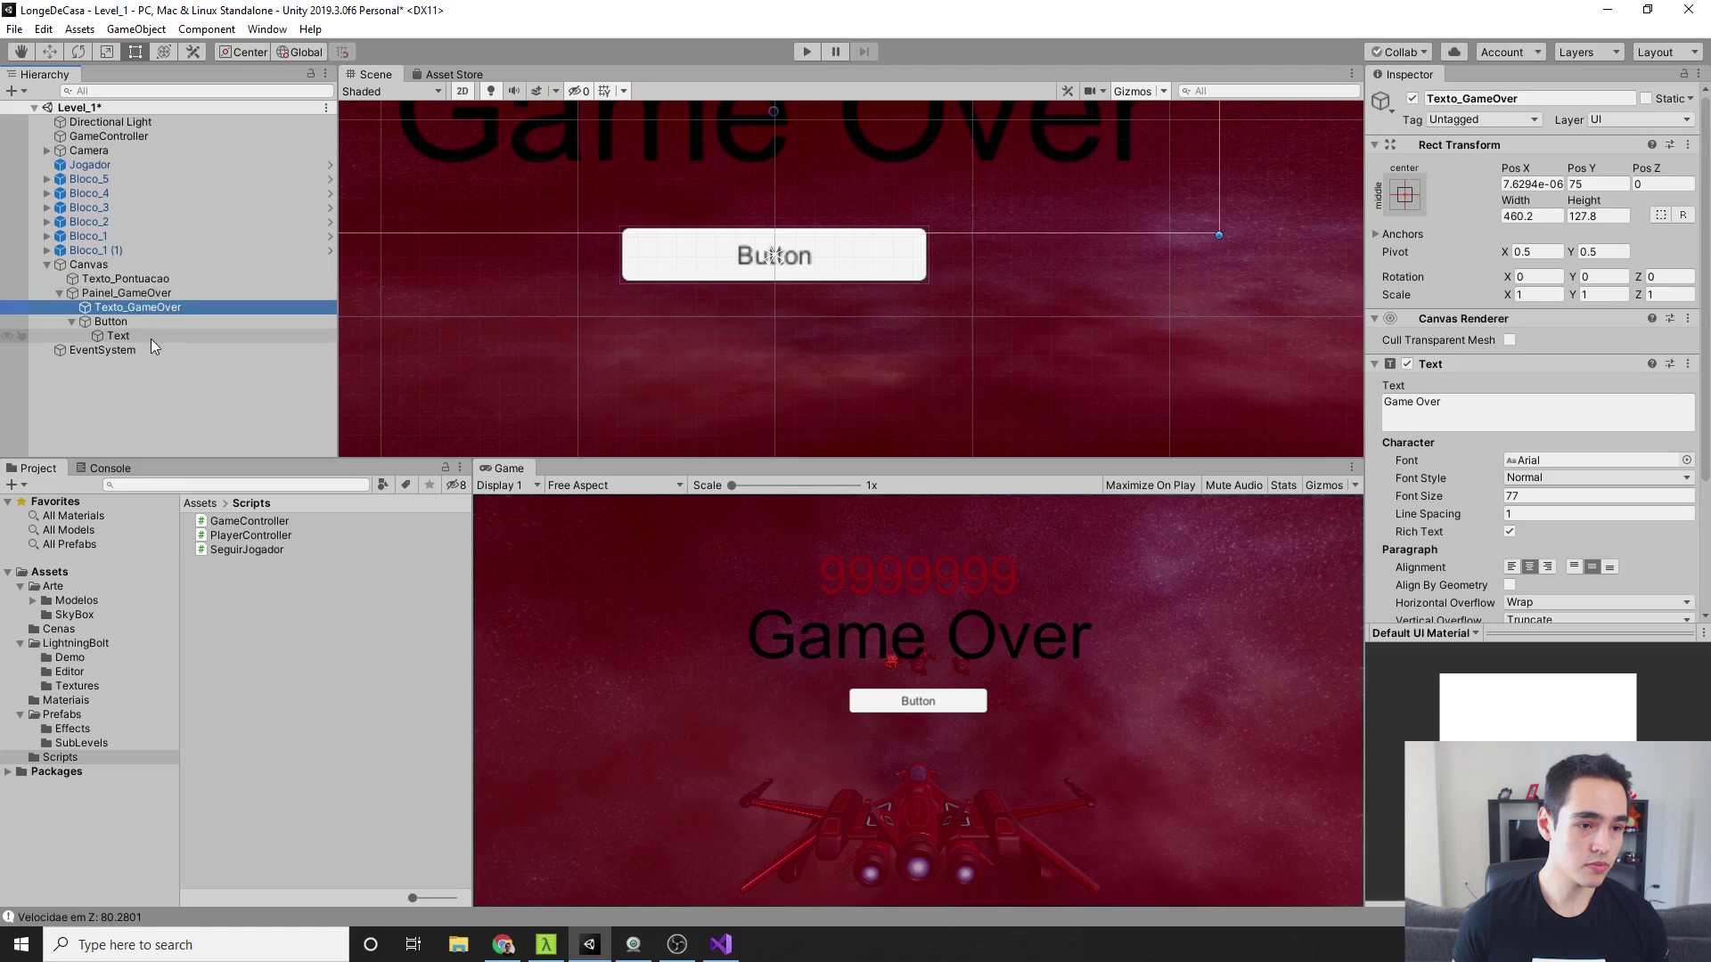
{"action": "left_click", "coordinate": [153, 337]}
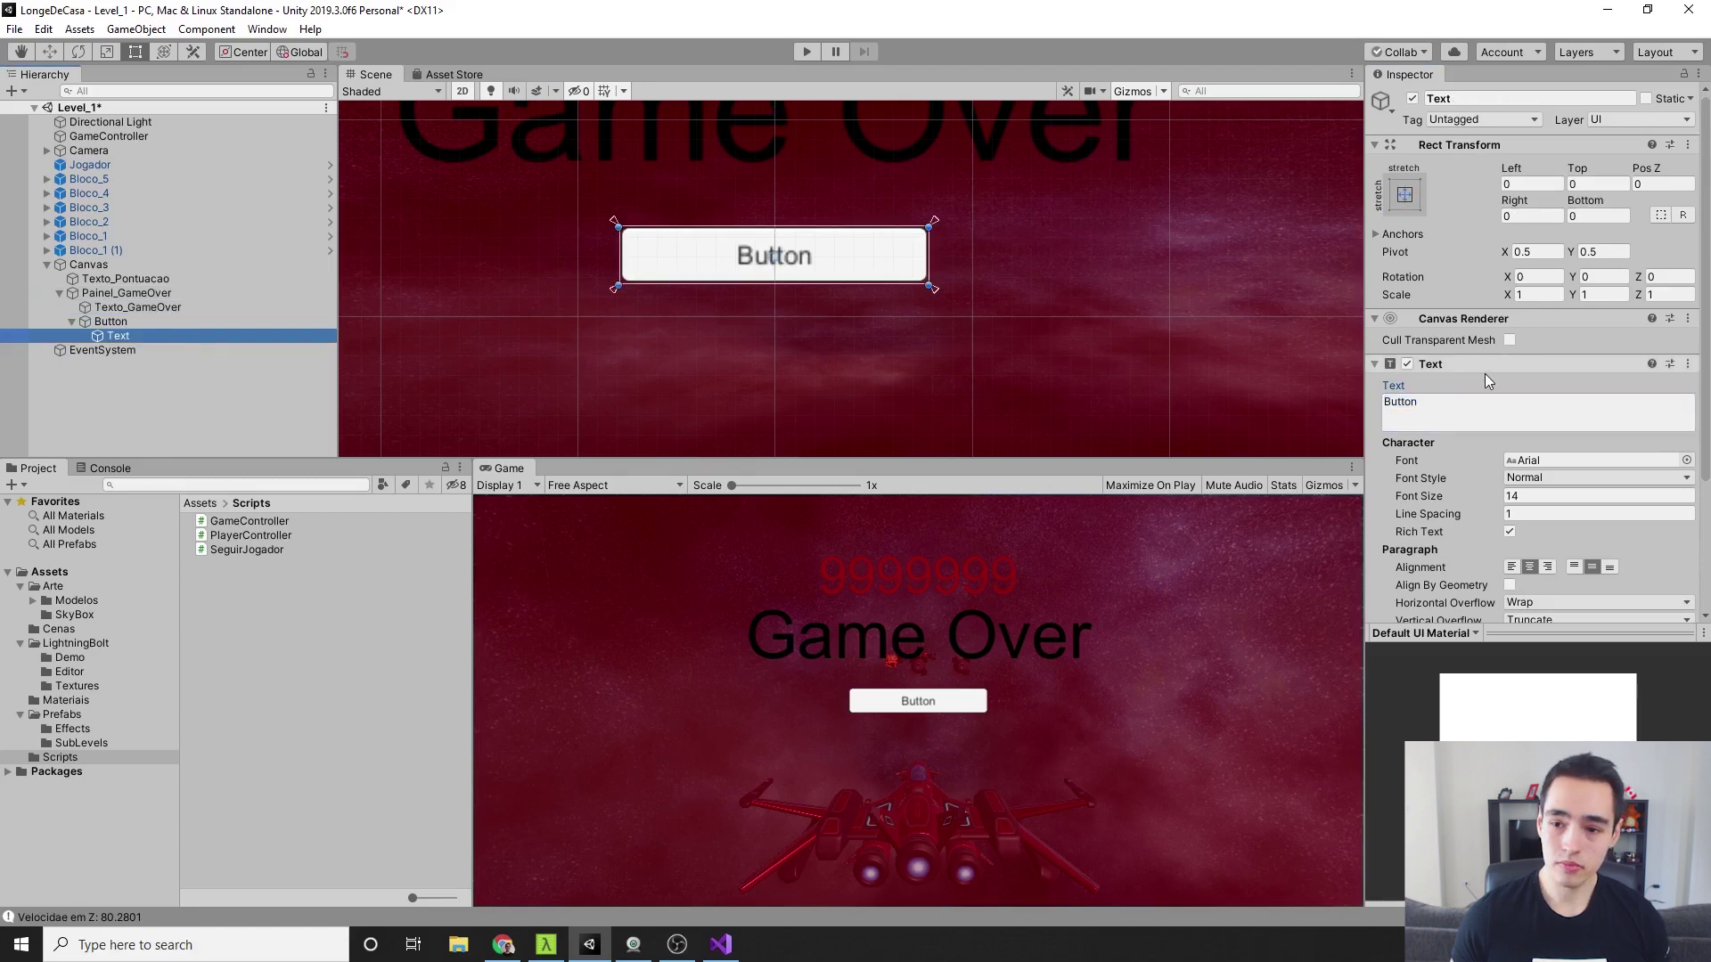
Relabel the button 'Jogar Novamente' and enlarge it to about 204×56
{"action": "left_click", "coordinate": [1475, 412]}
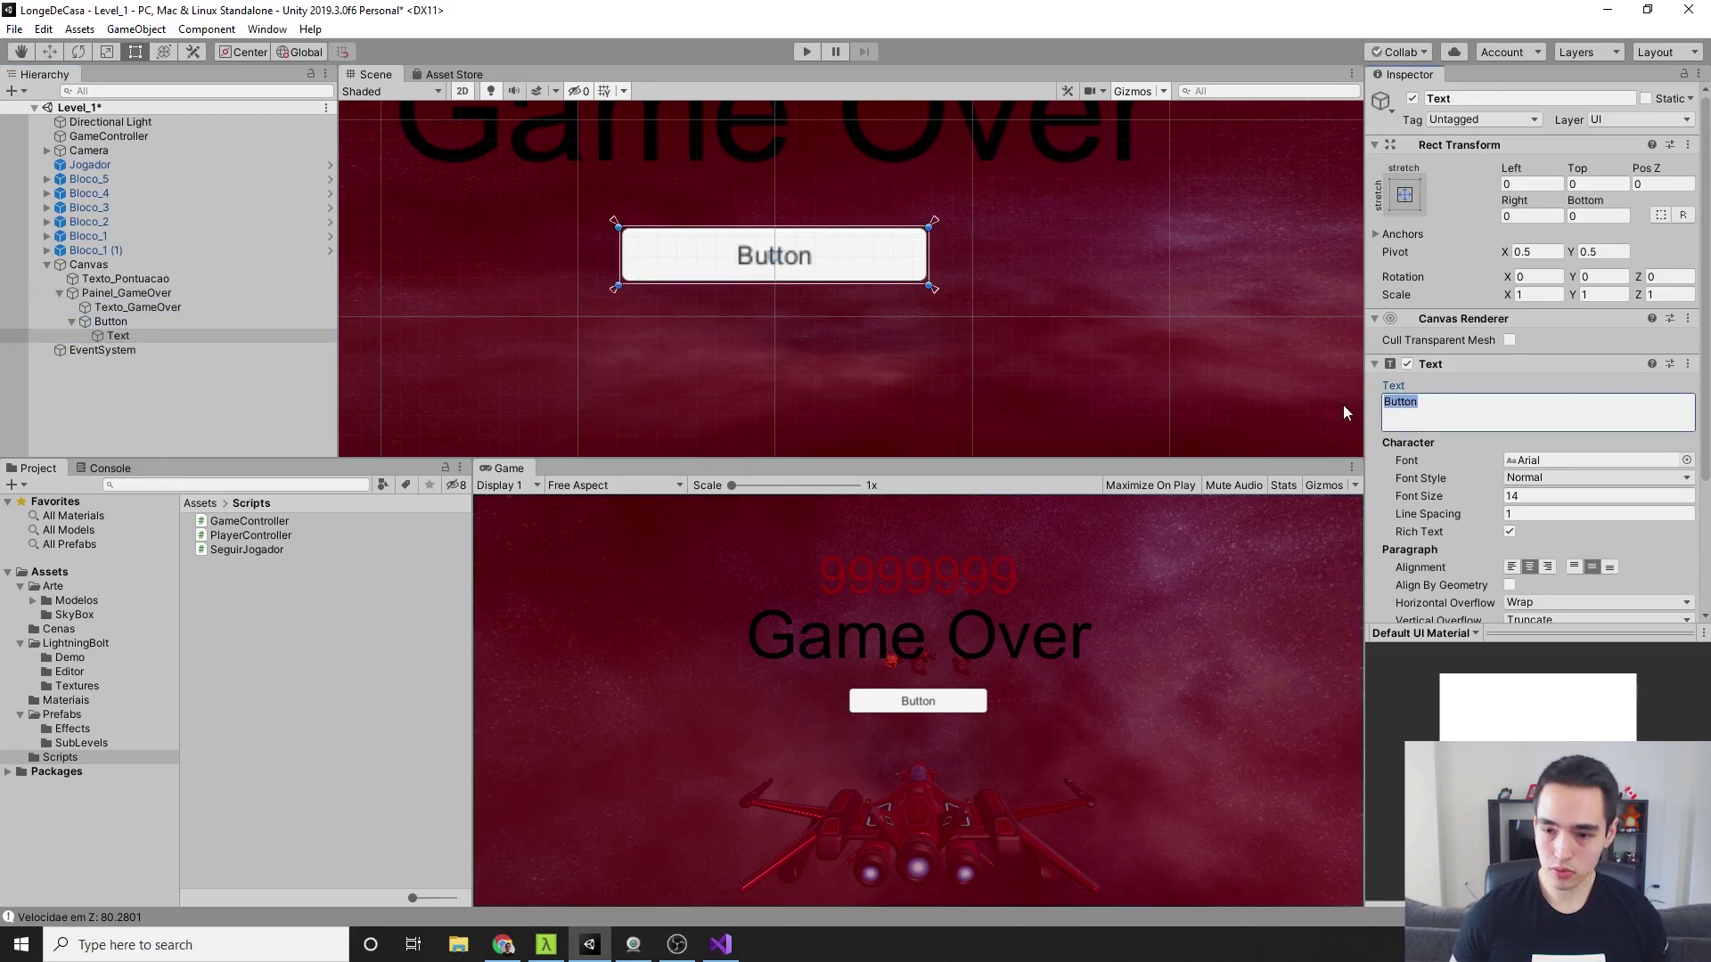
{"action": "type", "text": "Recarregar"}
{"action": "key", "text": "BackSpace"}
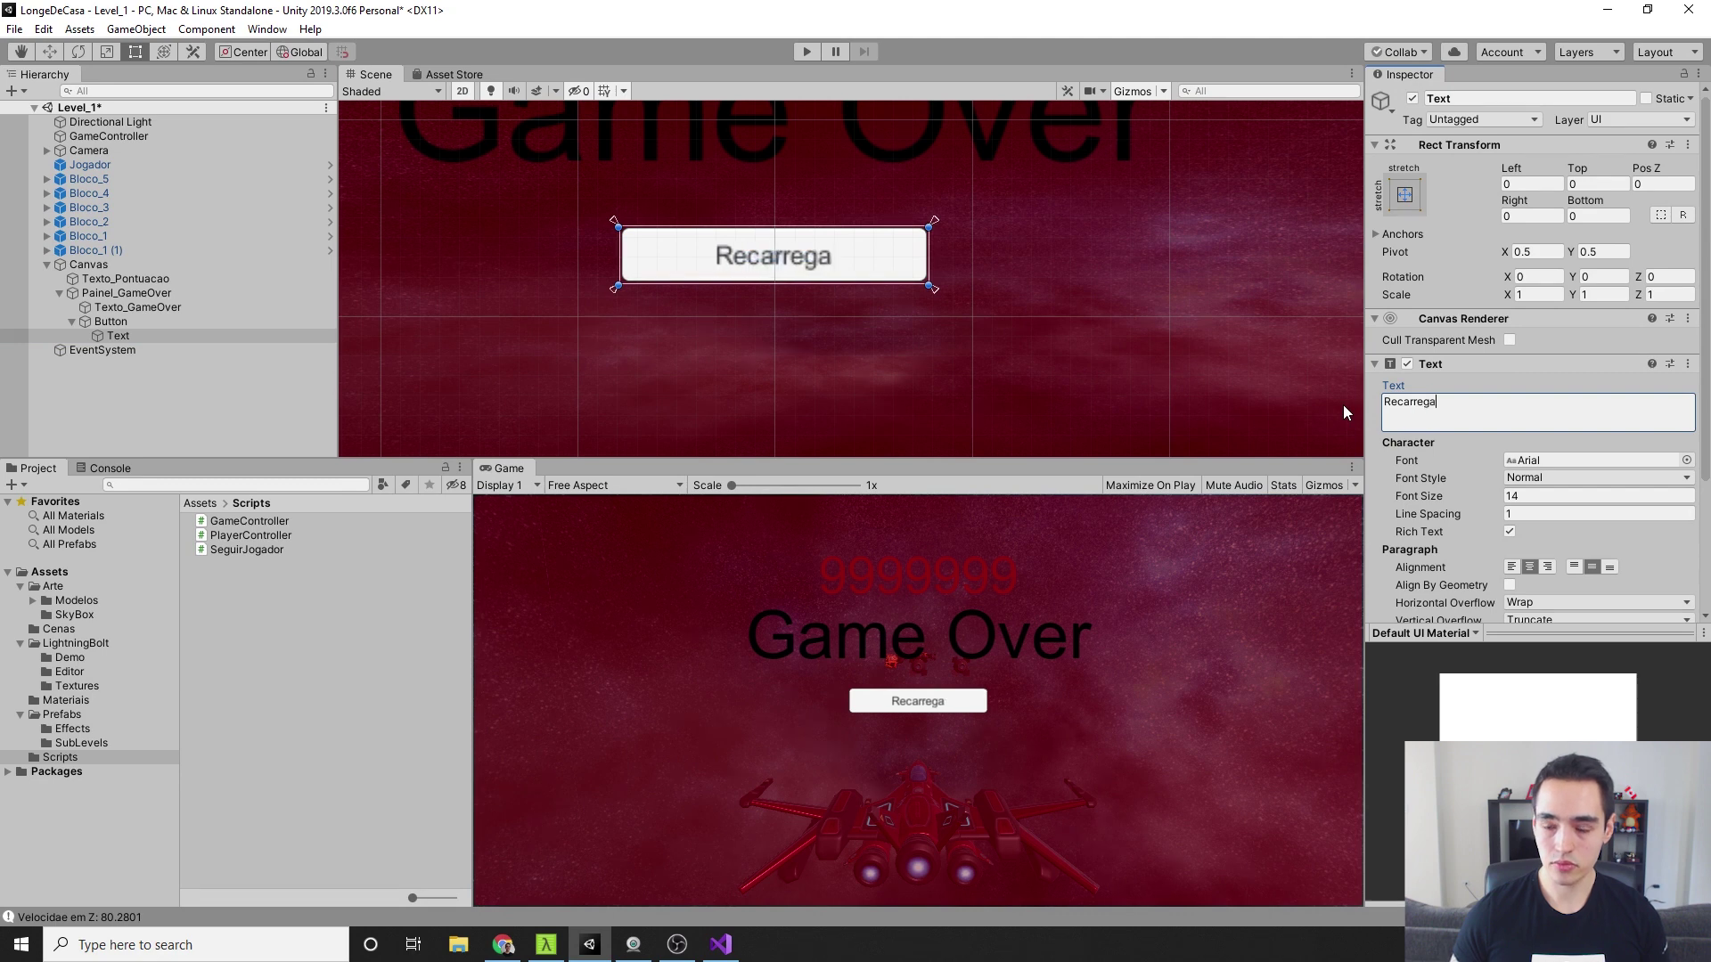
{"action": "key", "text": "BackSpace"}
{"action": "key", "text": "BackSpace"}
{"action": "key", "text": "BackSpace"}
{"action": "key", "text": "BackSpace"}
{"action": "key", "text": "BackSpace"}
{"action": "key", "text": "BackSpace"}
{"action": "type", "text": "Jogar Nova"}
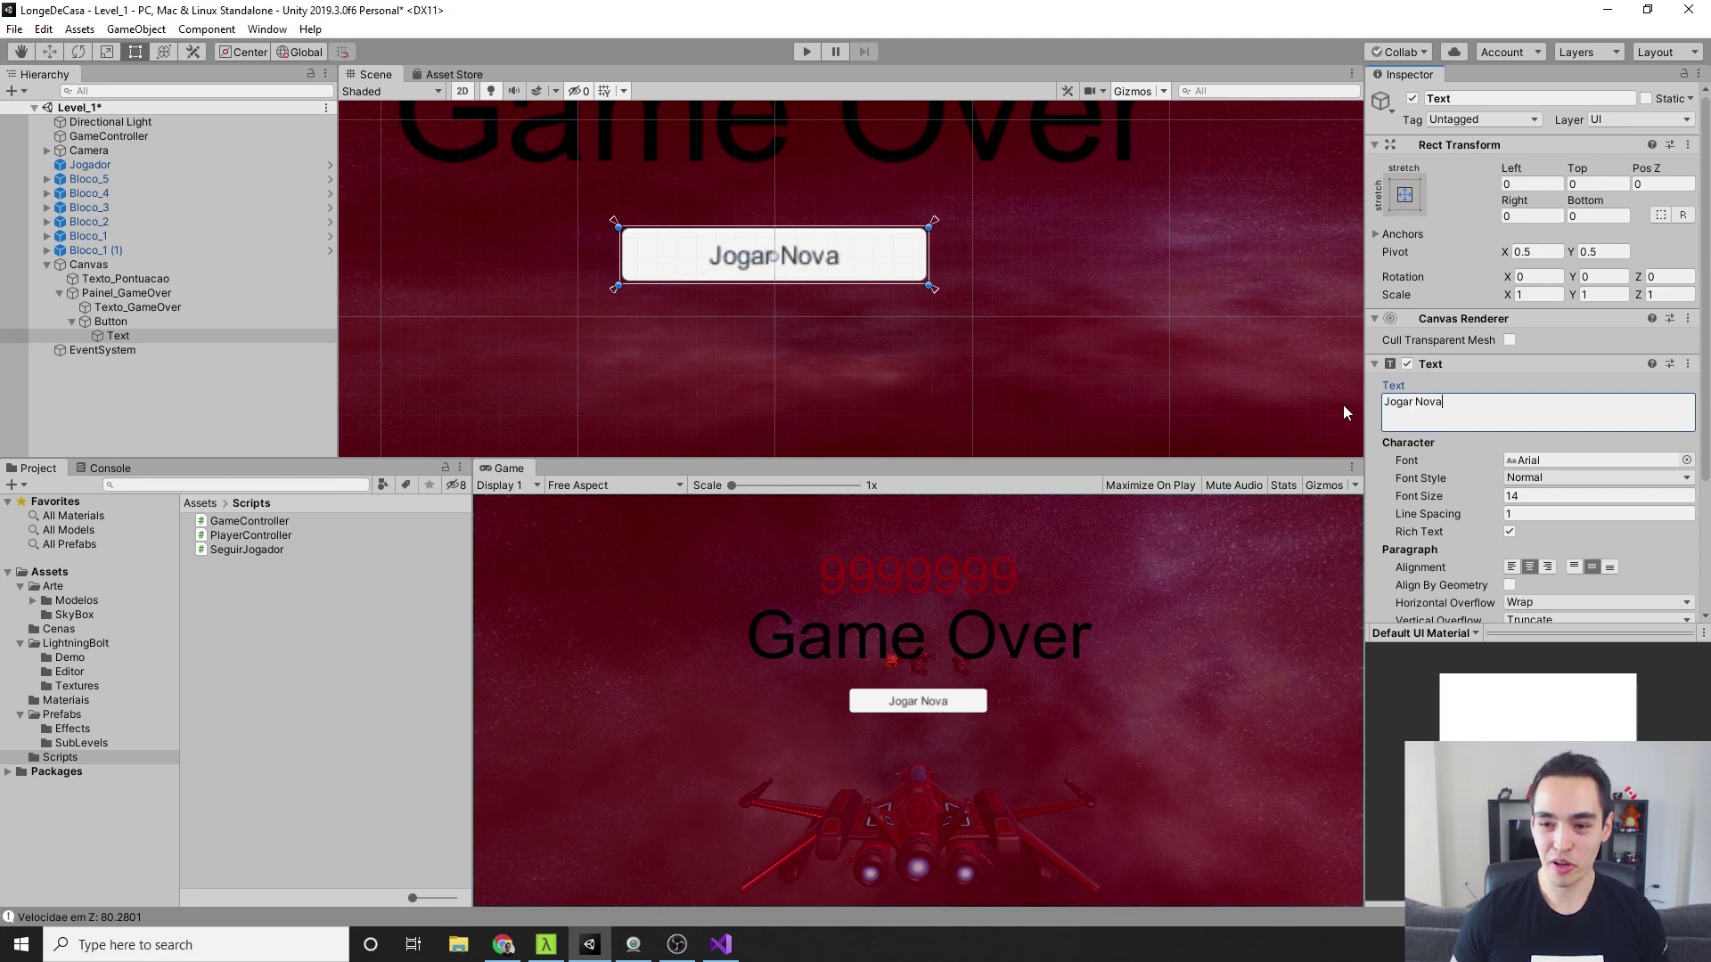
{"action": "type", "text": "mente"}
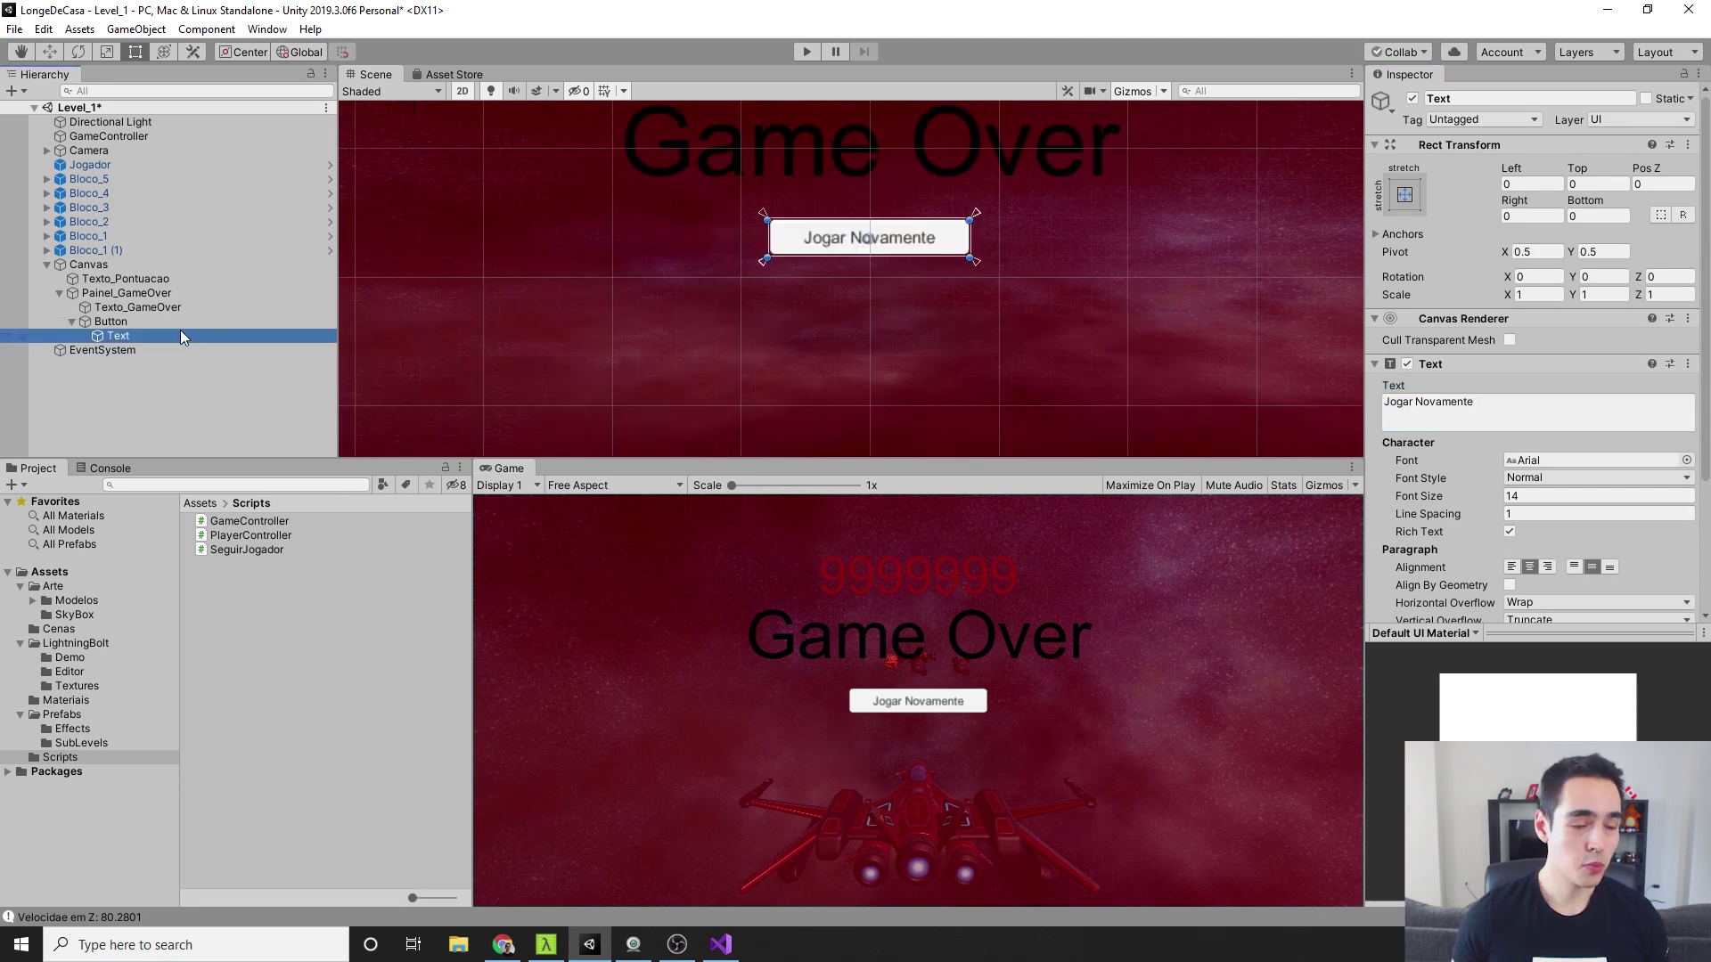
{"action": "left_click", "coordinate": [176, 323]}
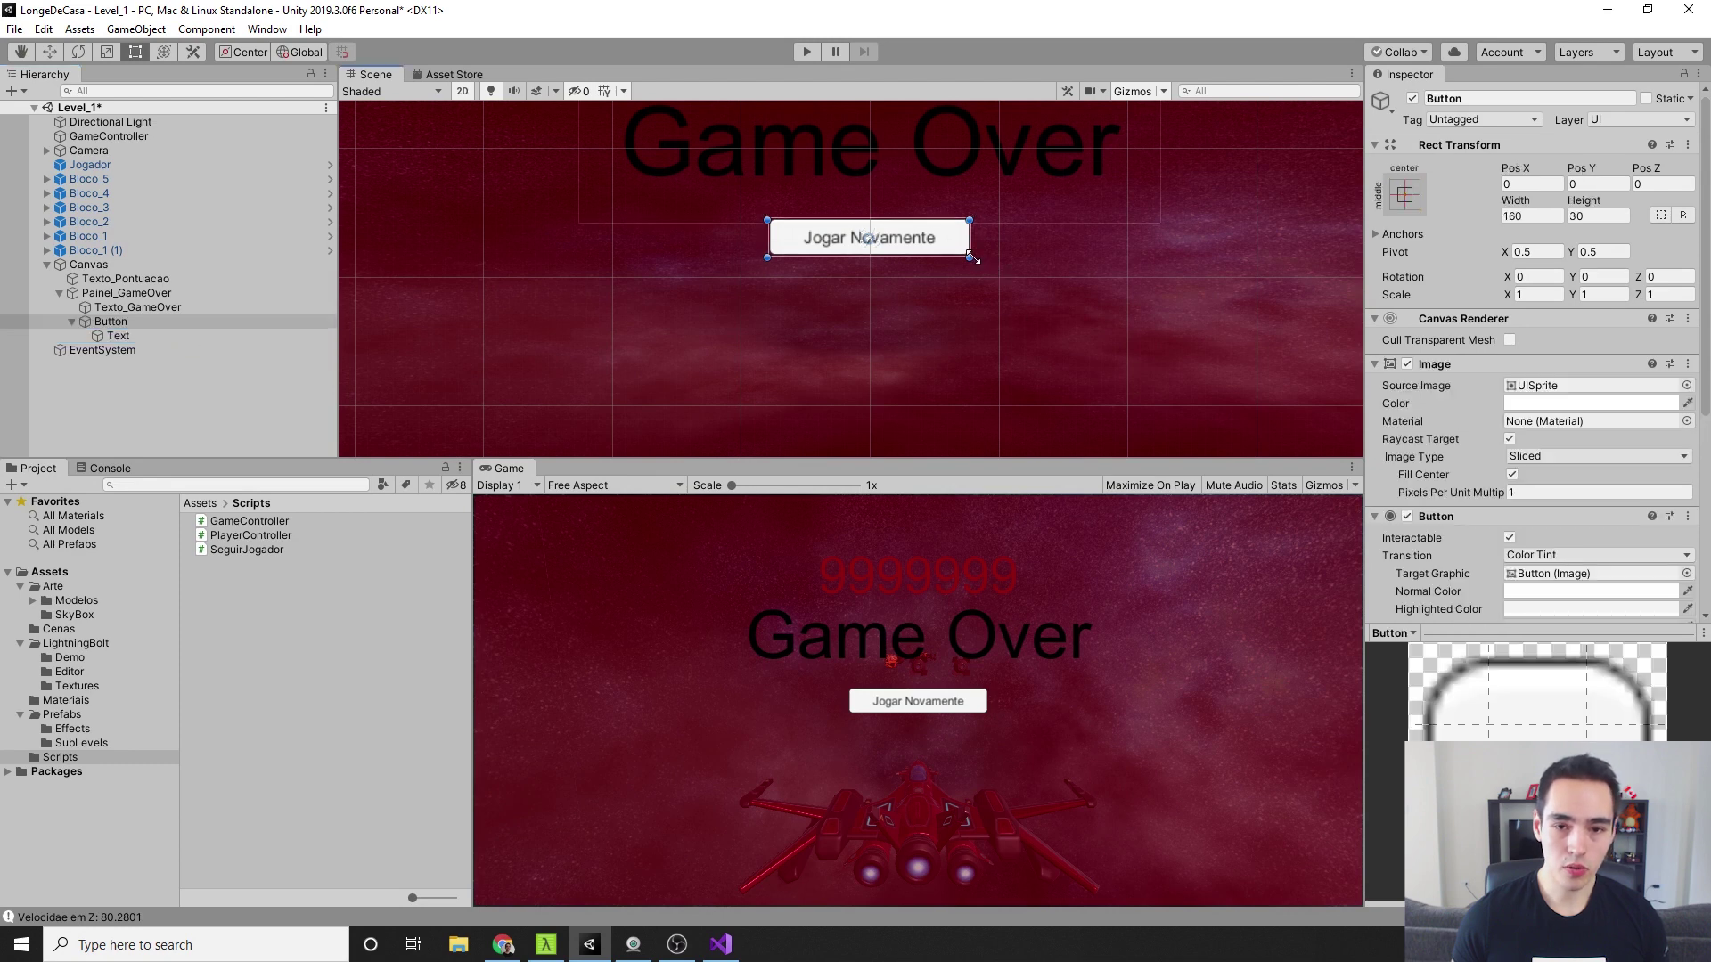
{"action": "mouse_move", "coordinate": [969, 258]}
{"action": "left_mouse_down"}
{"action": "mouse_move", "coordinate": [1027, 291]}
{"action": "mouse_move", "coordinate": [967, 287]}
{"action": "left_mouse_up"}
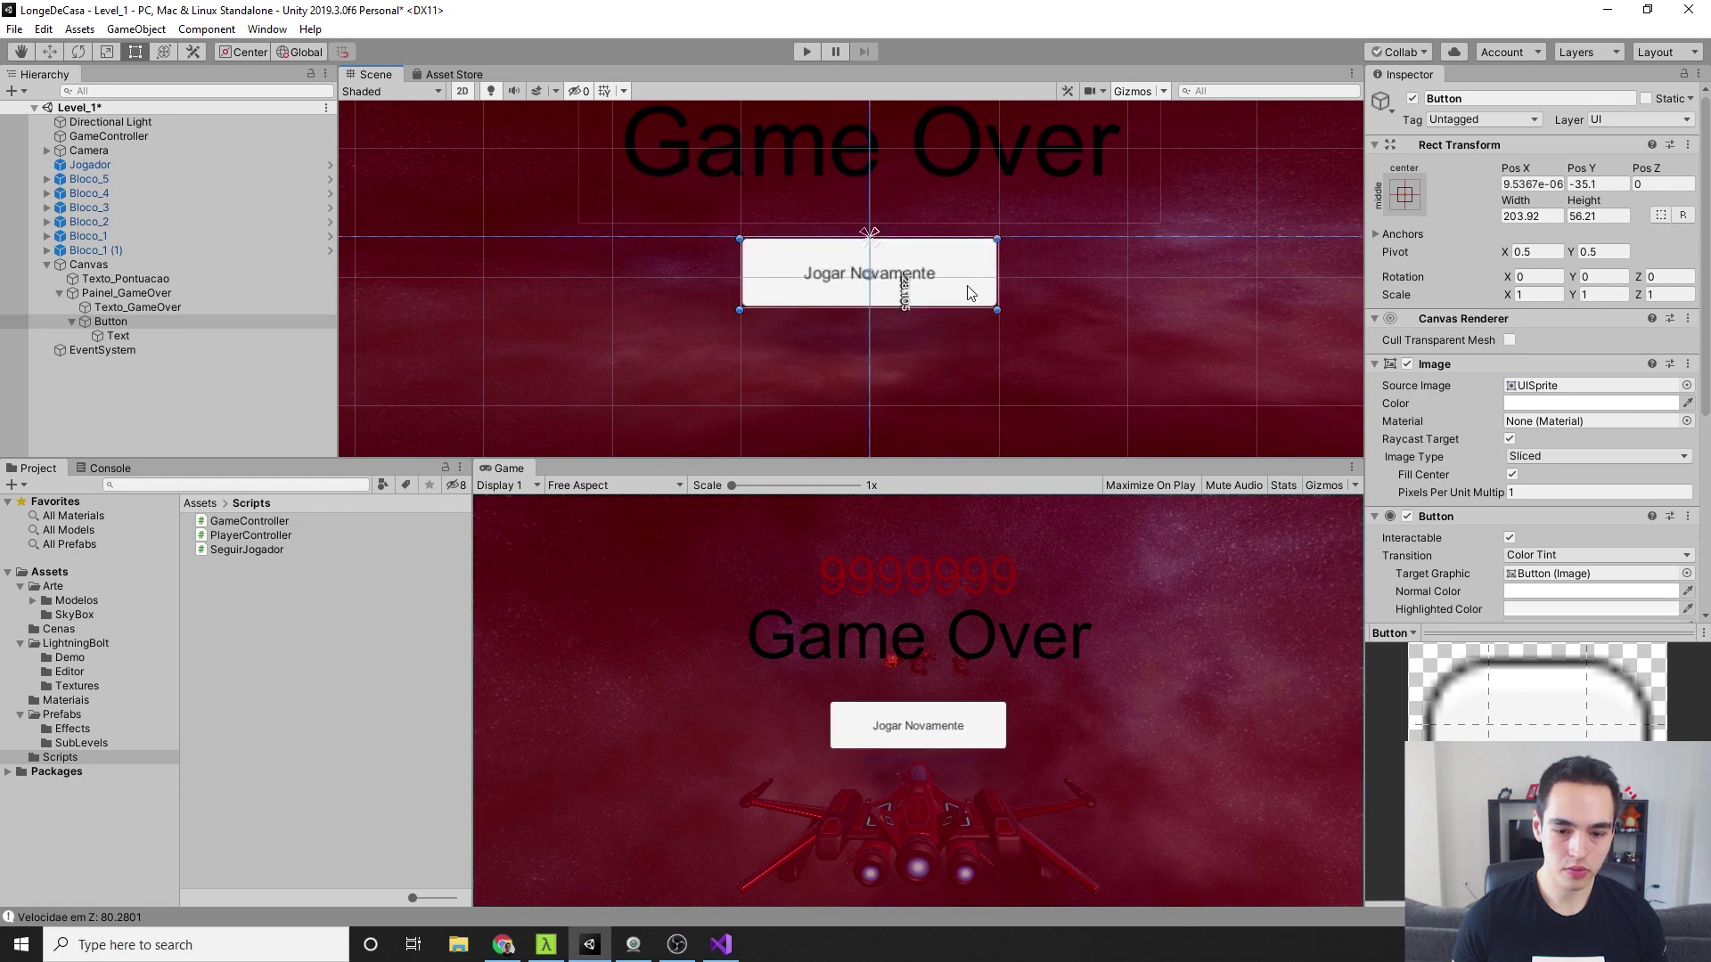
Raise the button label's font size from 14 to 22
{"action": "left_click", "coordinate": [969, 289]}
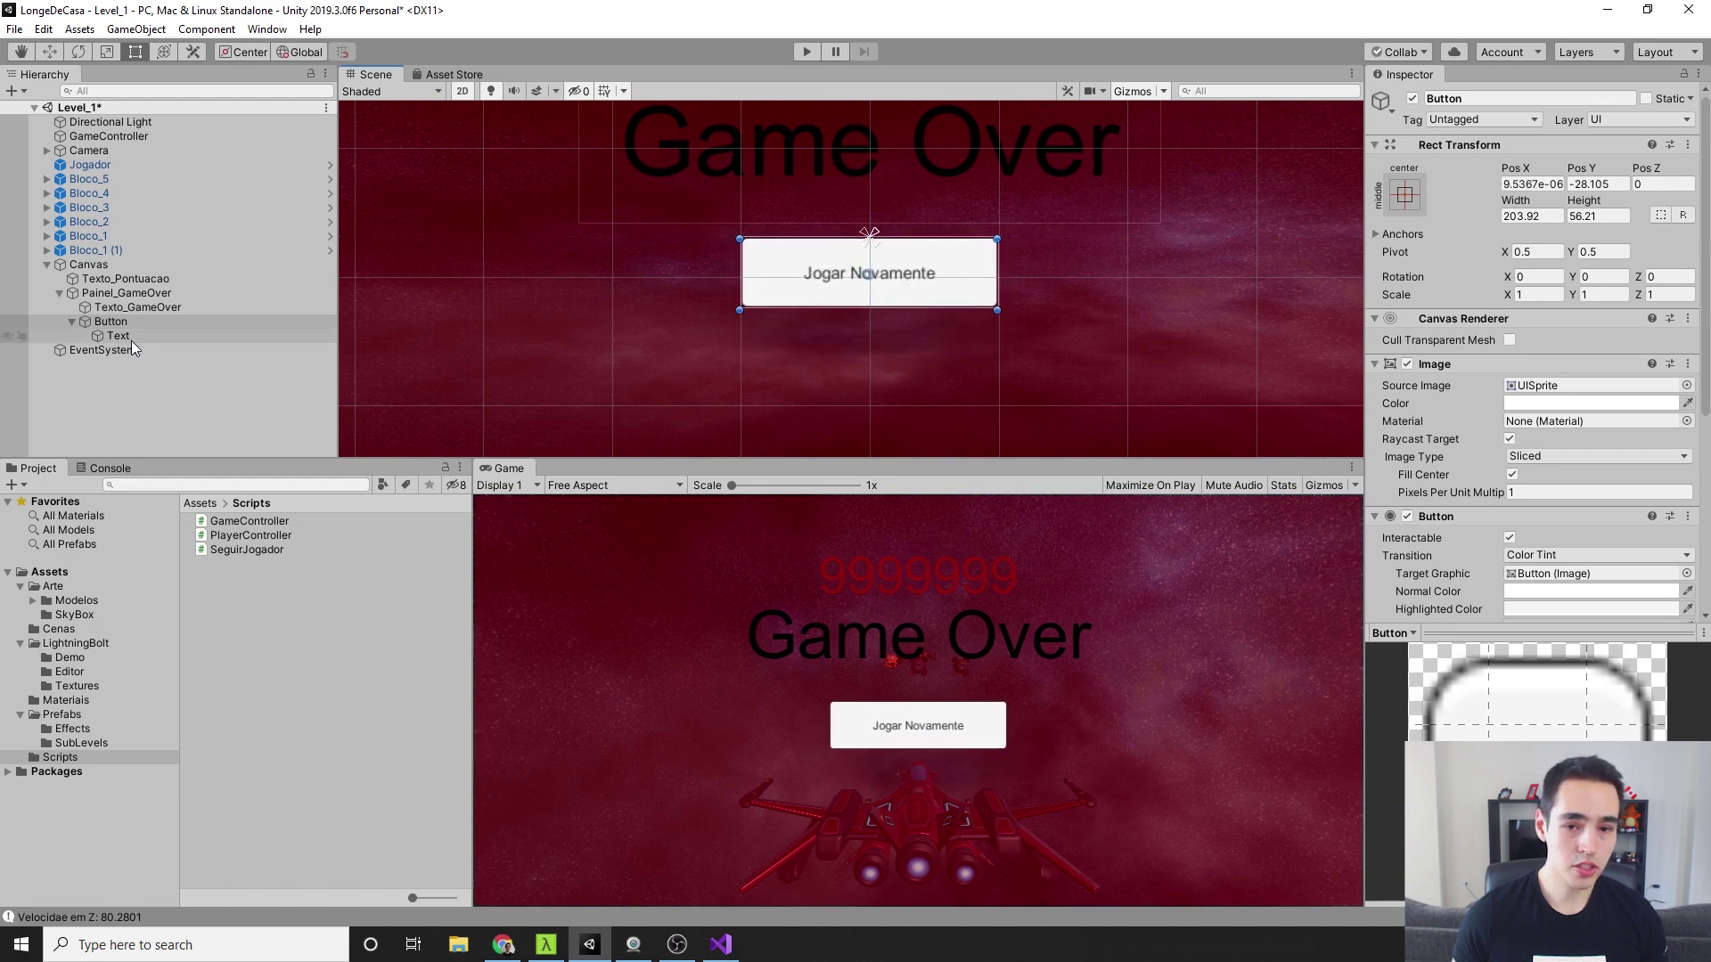
{"action": "scroll", "coordinate": [1444, 459], "scroll_direction": "down", "scroll_amount": 3}
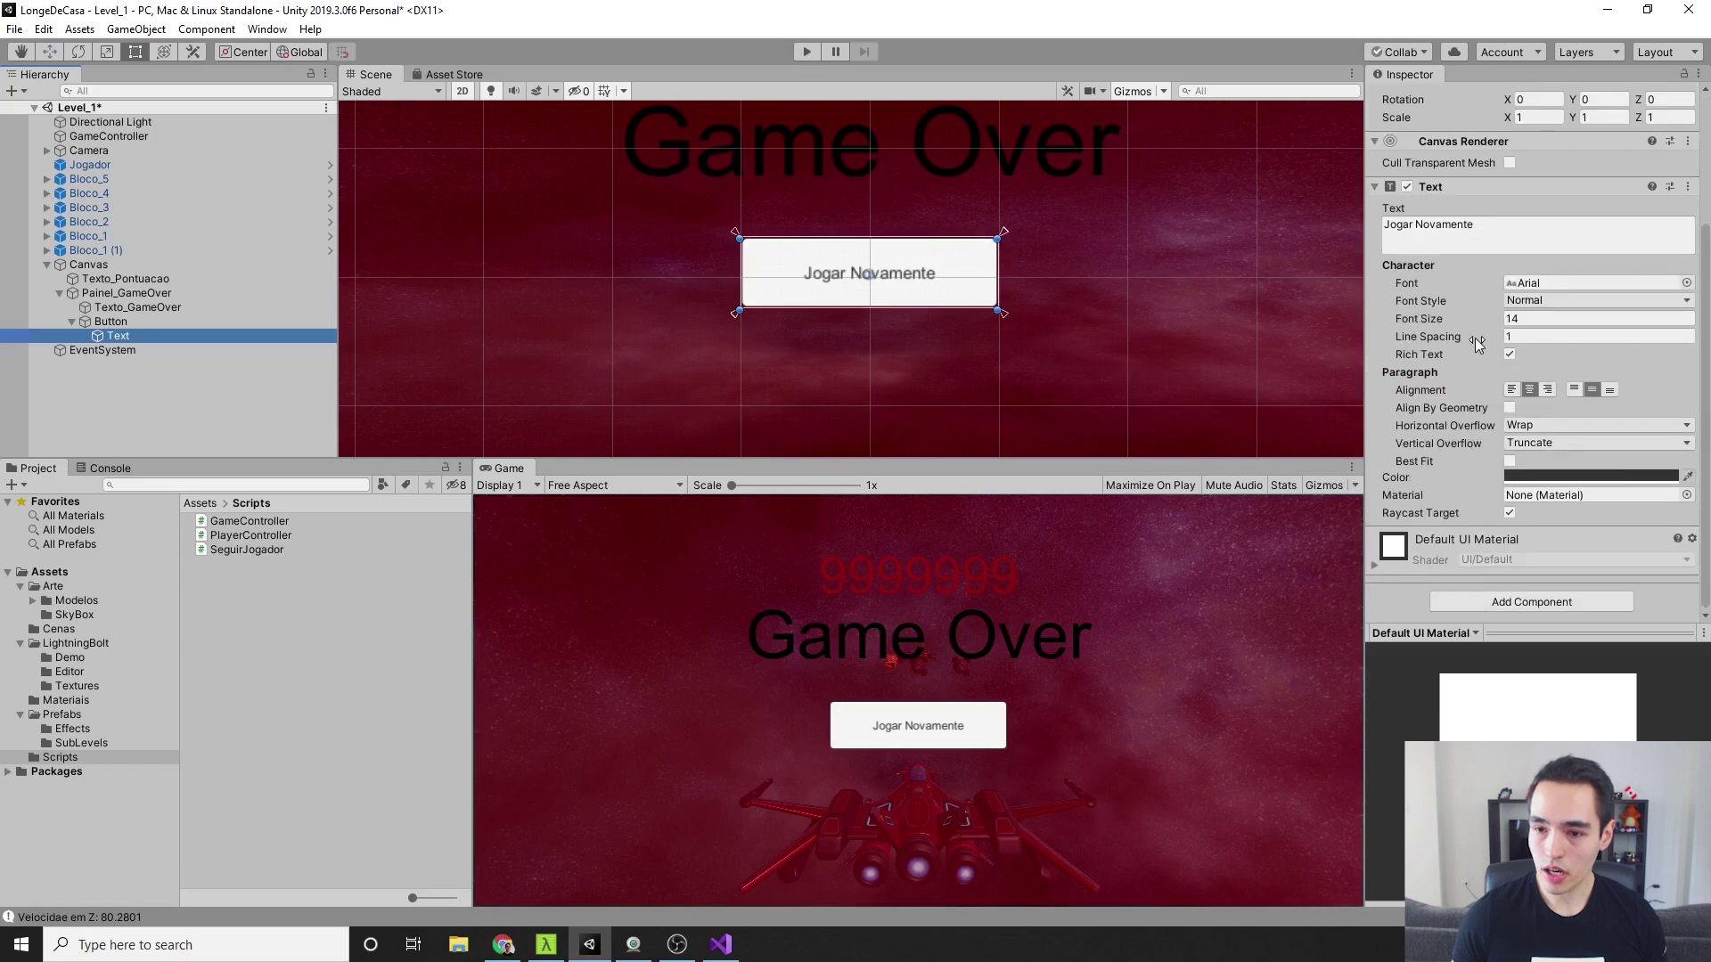
{"action": "left_click_drag", "start_coordinate": [1488, 325], "coordinate": [1497, 328]}
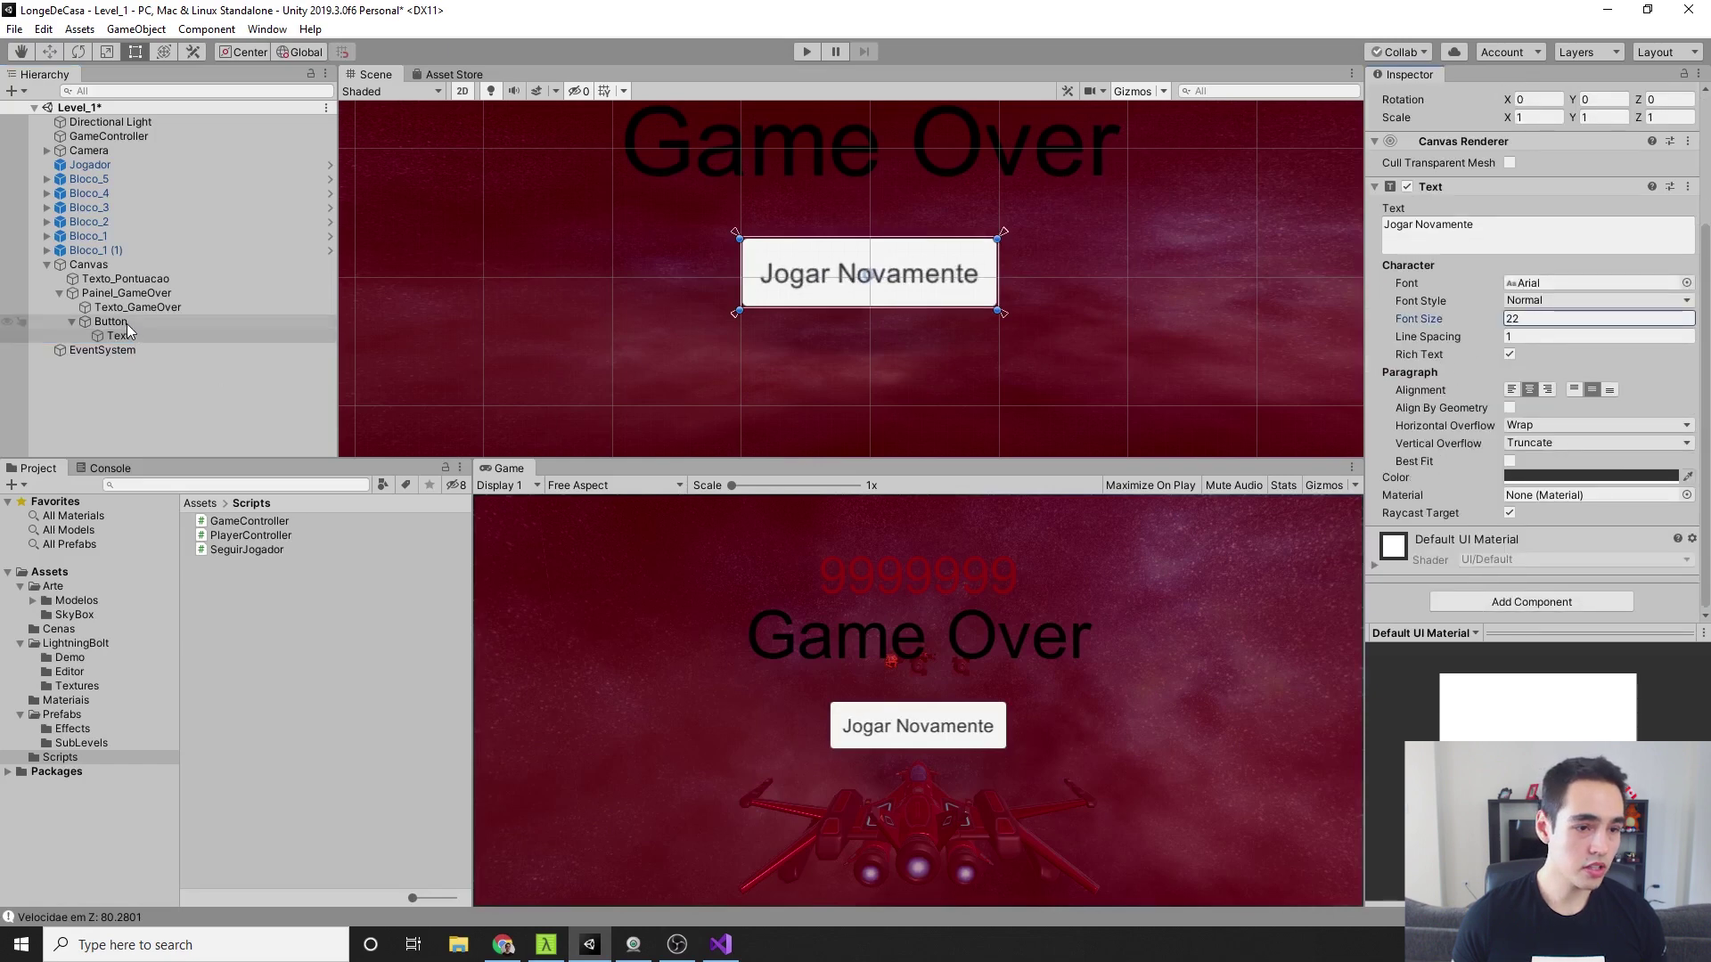
{"action": "left_click", "coordinate": [151, 335]}
Set the button's Image colour to light blue 7CC5FF
{"action": "left_click", "coordinate": [159, 323]}
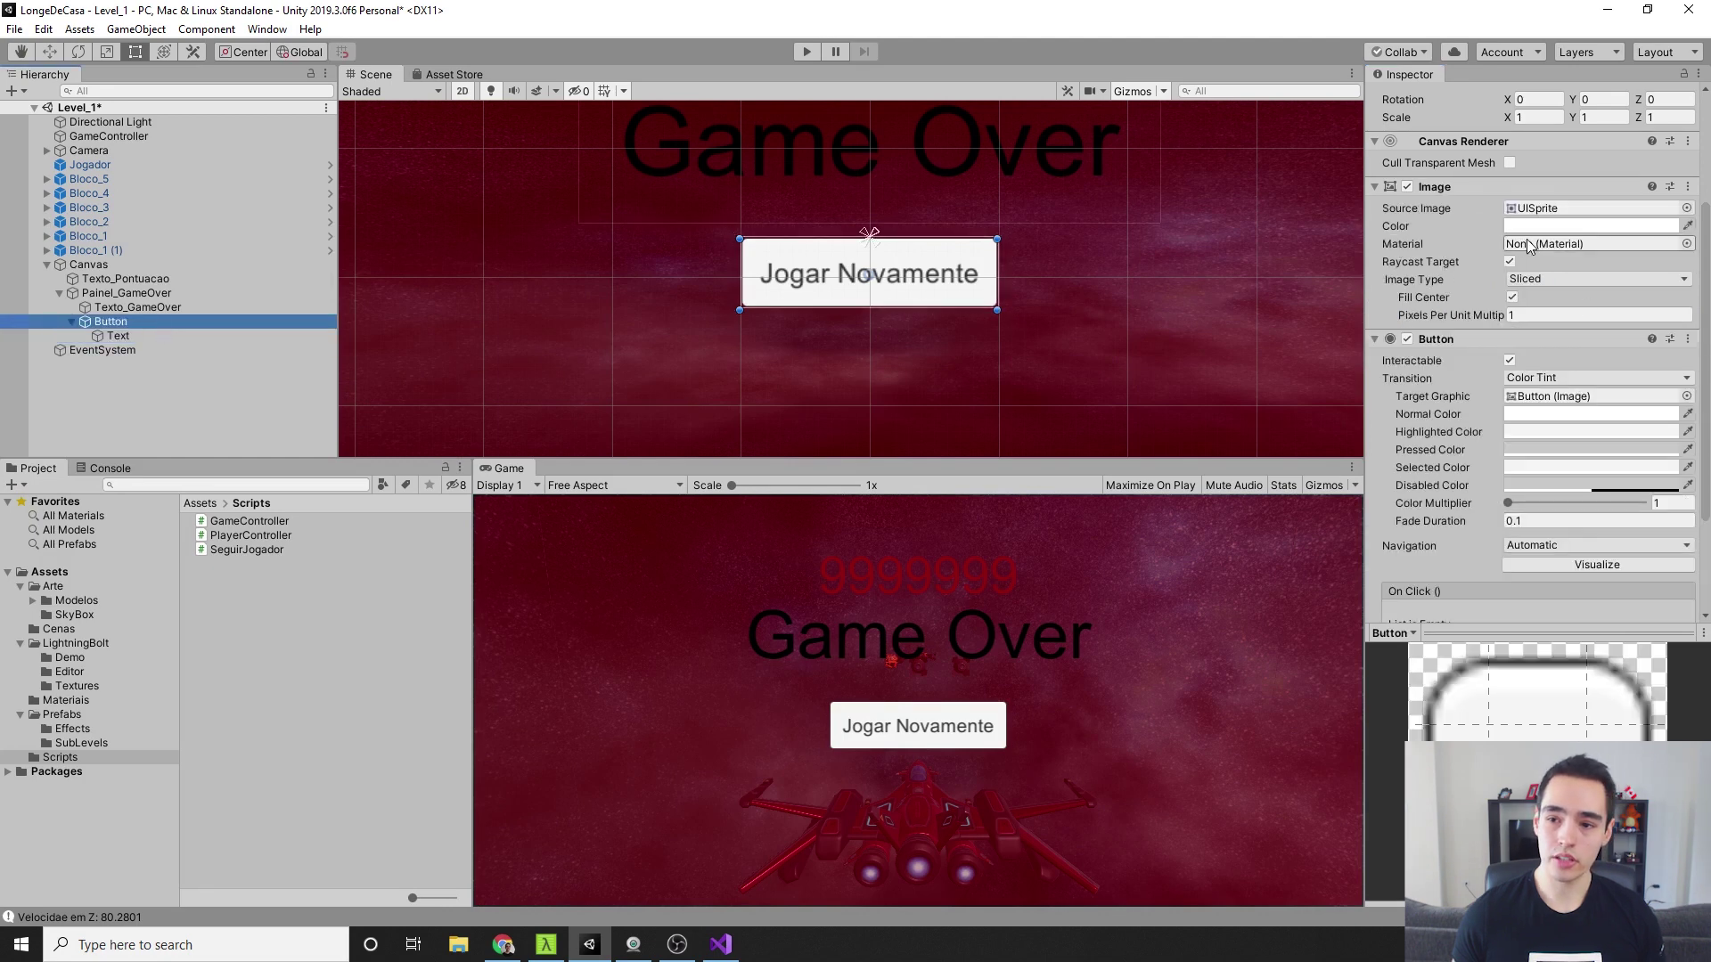
{"action": "left_click", "coordinate": [1590, 225]}
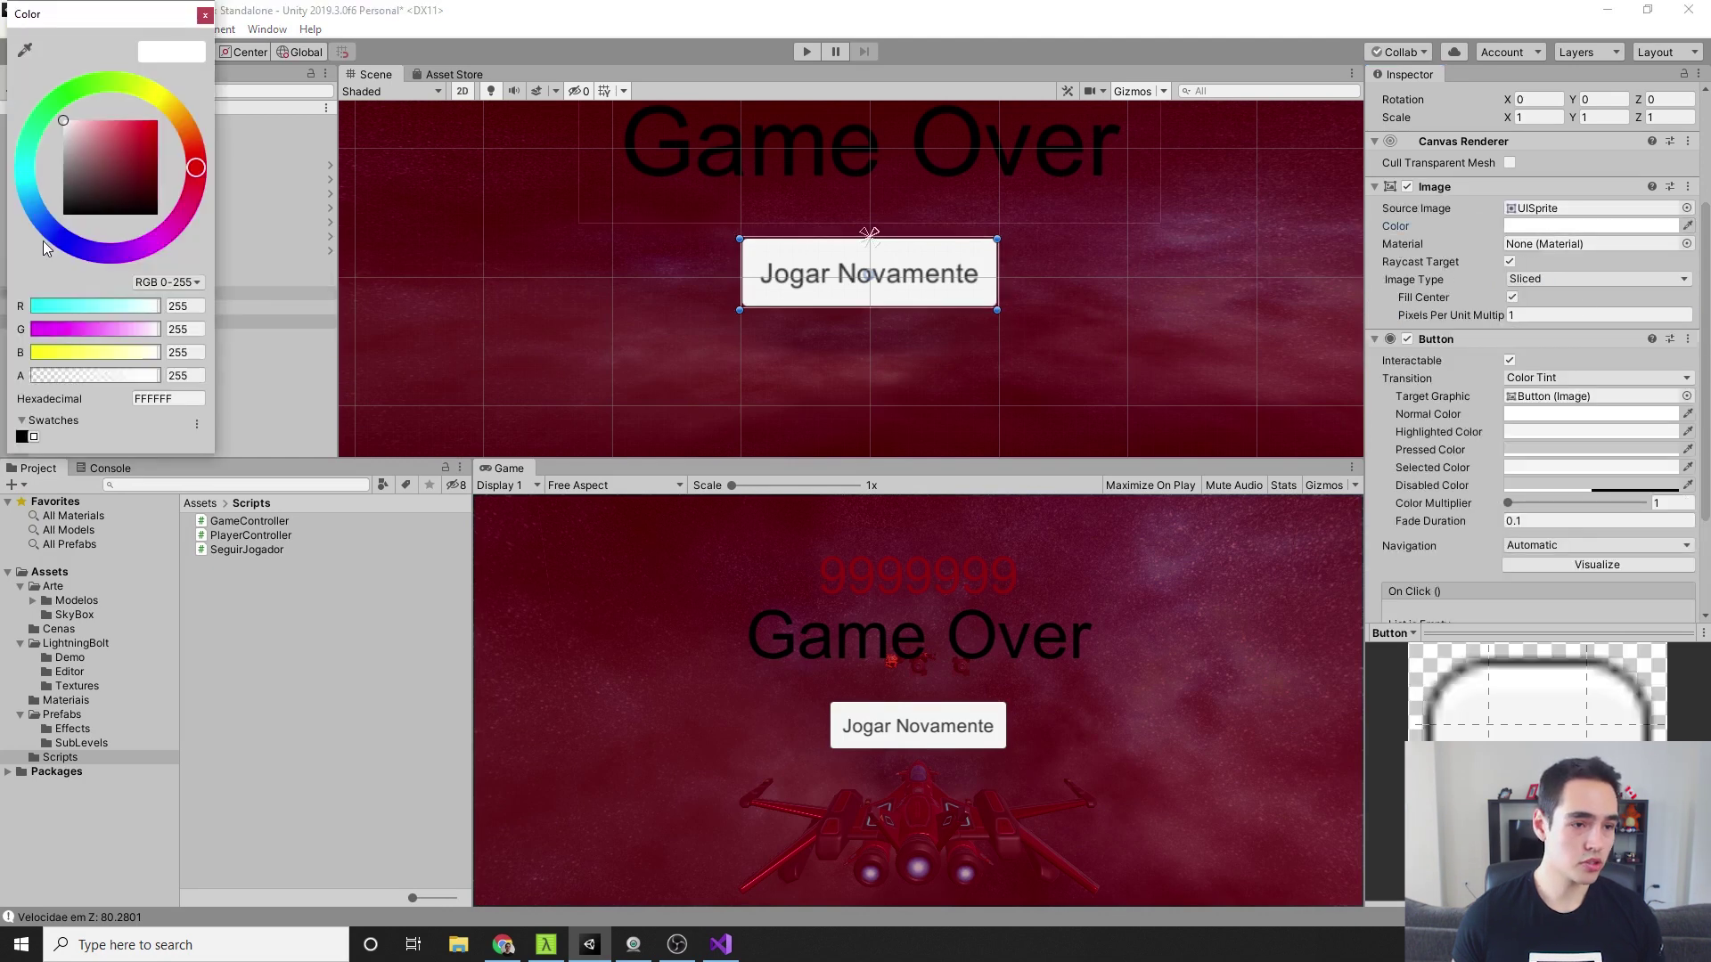
{"action": "left_click", "coordinate": [71, 244]}
{"action": "left_click", "coordinate": [127, 127]}
{"action": "left_click_drag", "start_coordinate": [126, 105], "coordinate": [121, 107]}
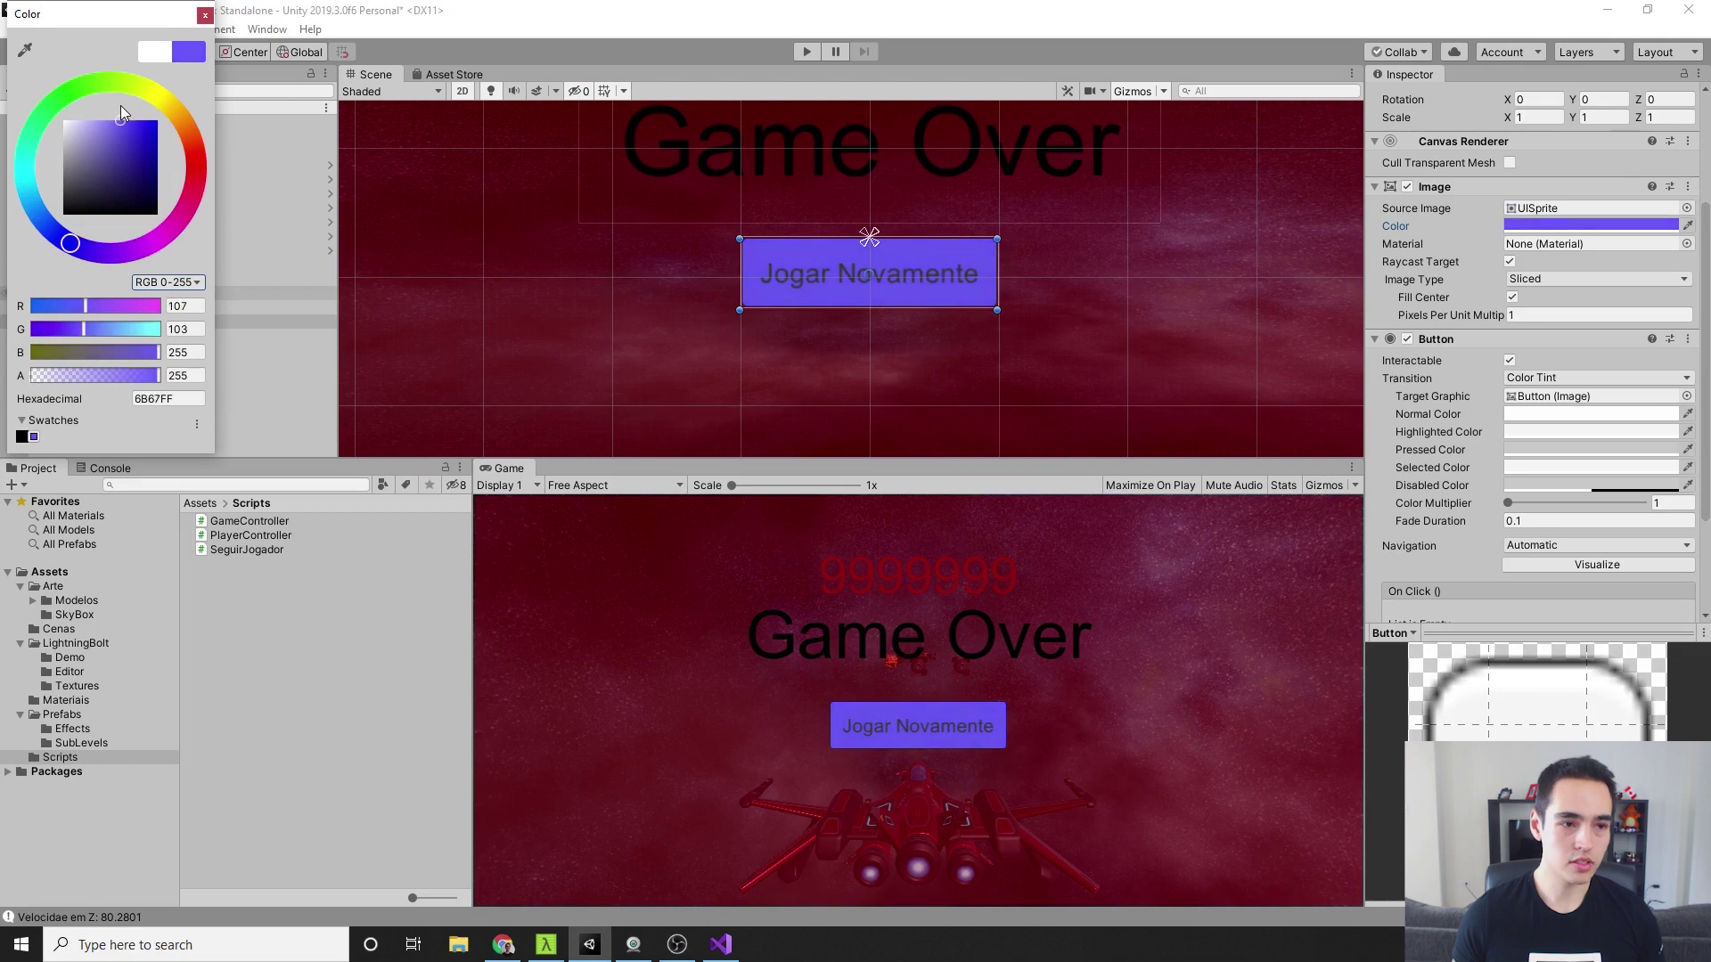
{"action": "left_click_drag", "start_coordinate": [72, 248], "coordinate": [63, 238]}
{"action": "left_click", "coordinate": [131, 134]}
{"action": "left_click_drag", "start_coordinate": [136, 129], "coordinate": [115, 116]}
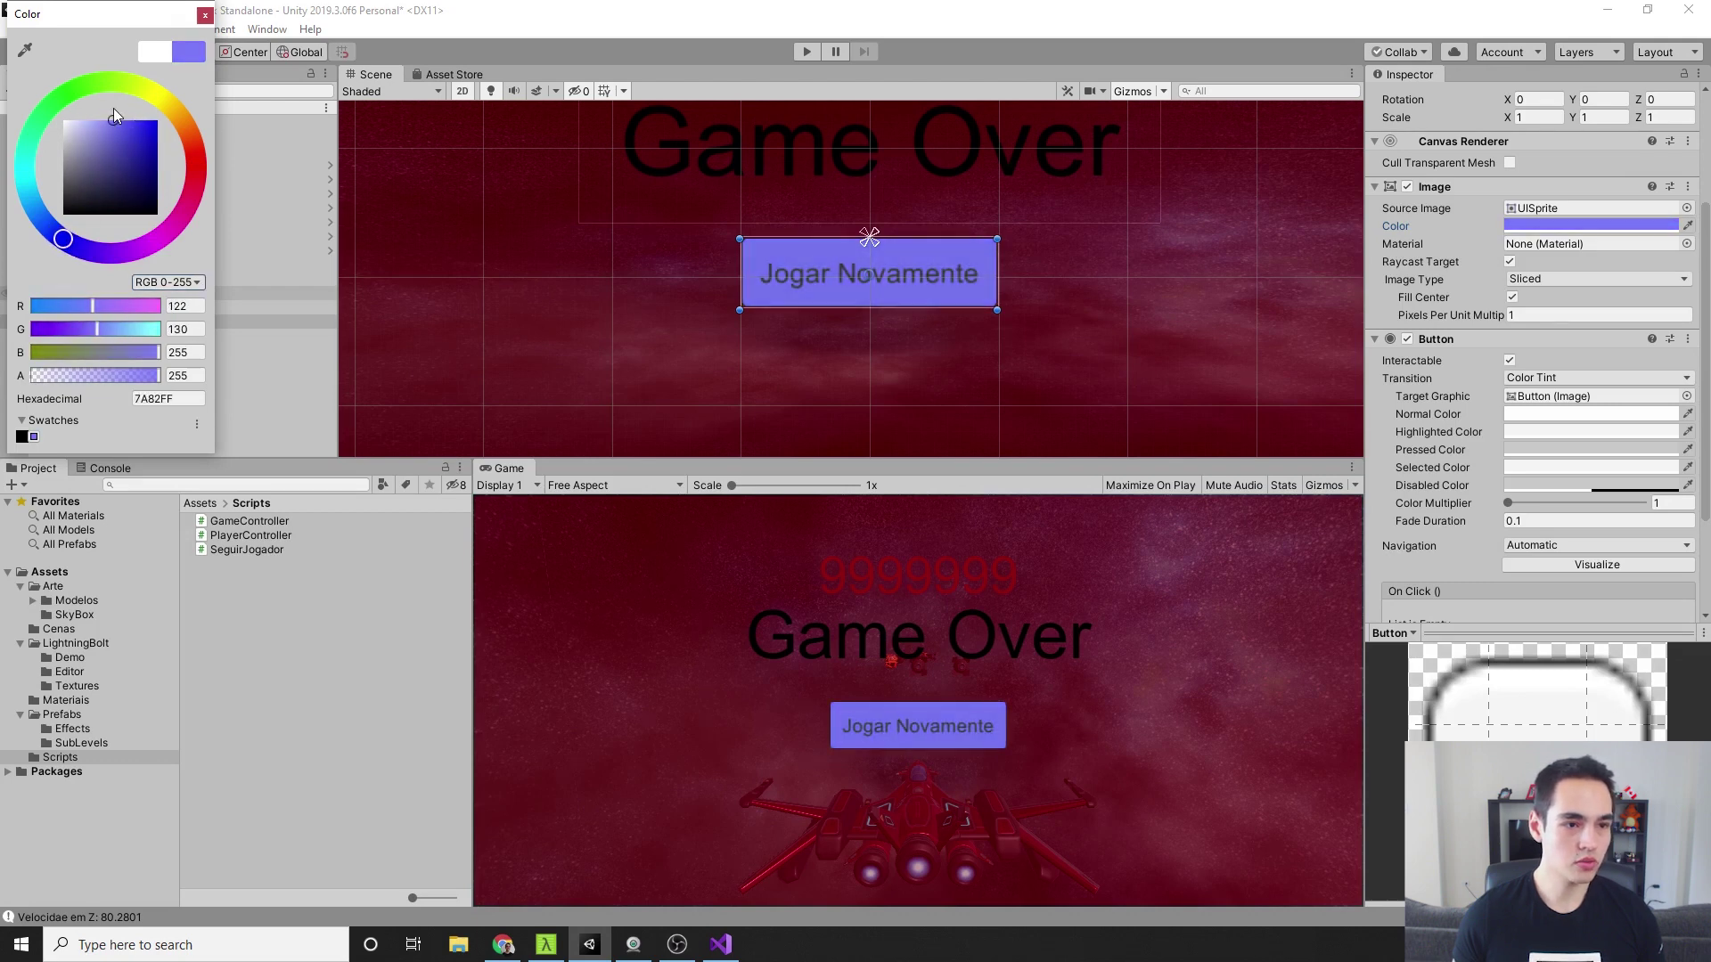
{"action": "left_click_drag", "start_coordinate": [55, 240], "coordinate": [35, 213]}
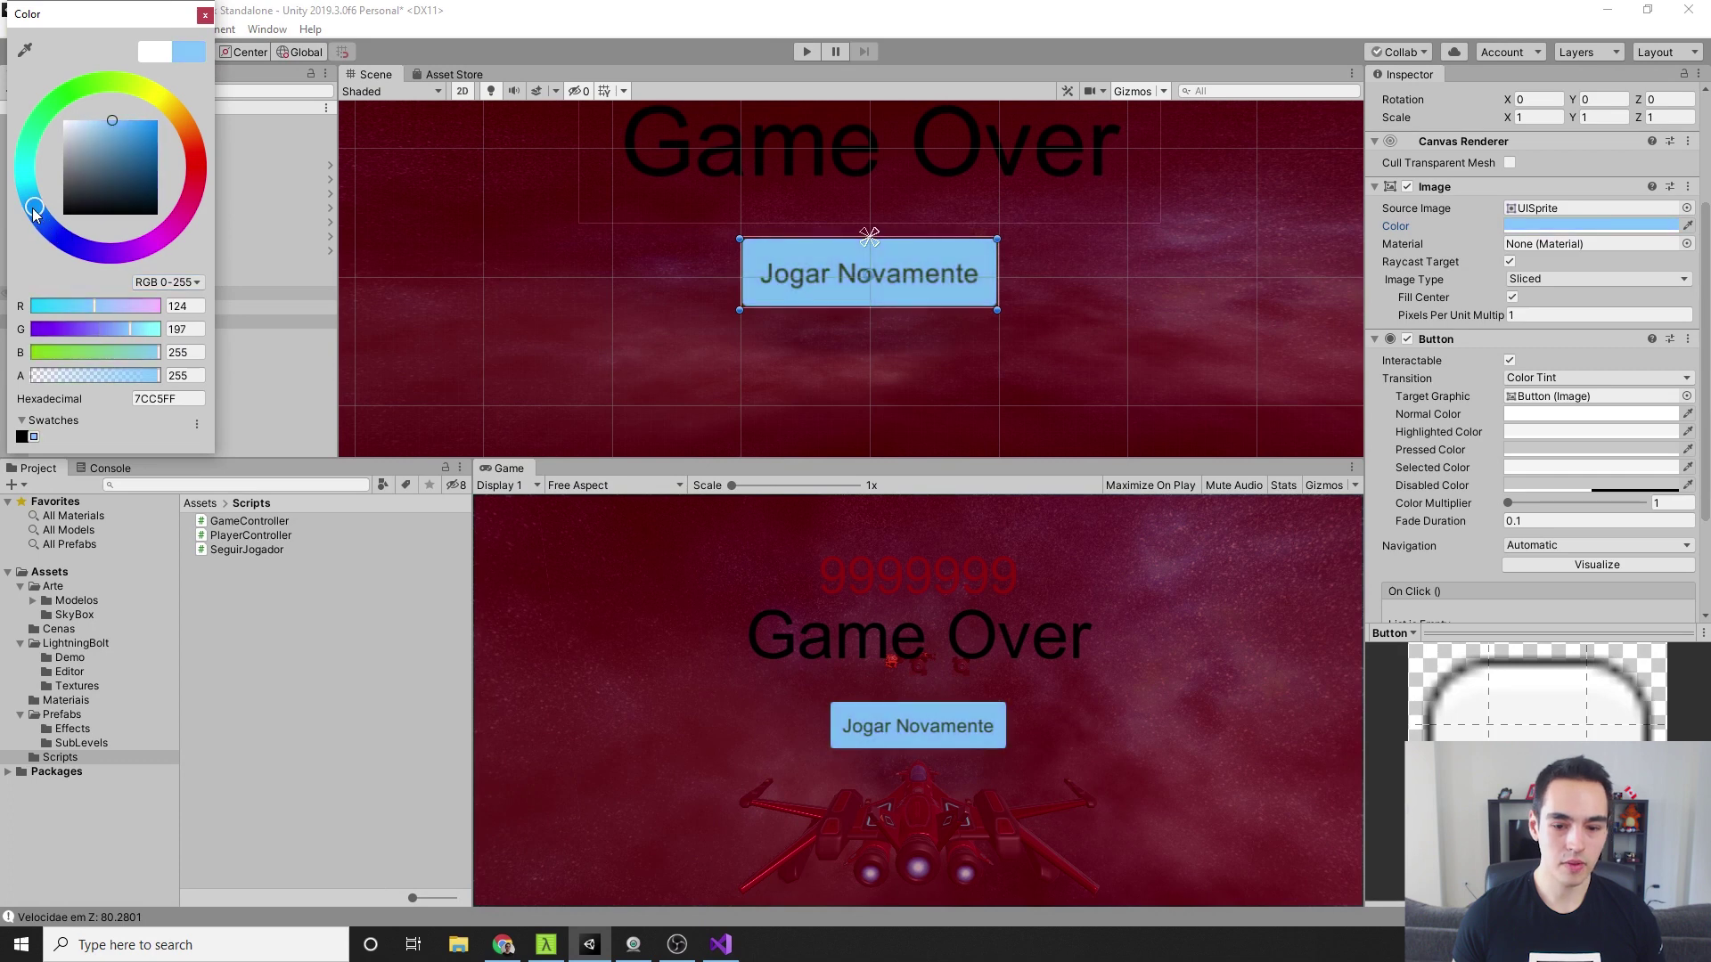
{"action": "left_click", "coordinate": [207, 16]}
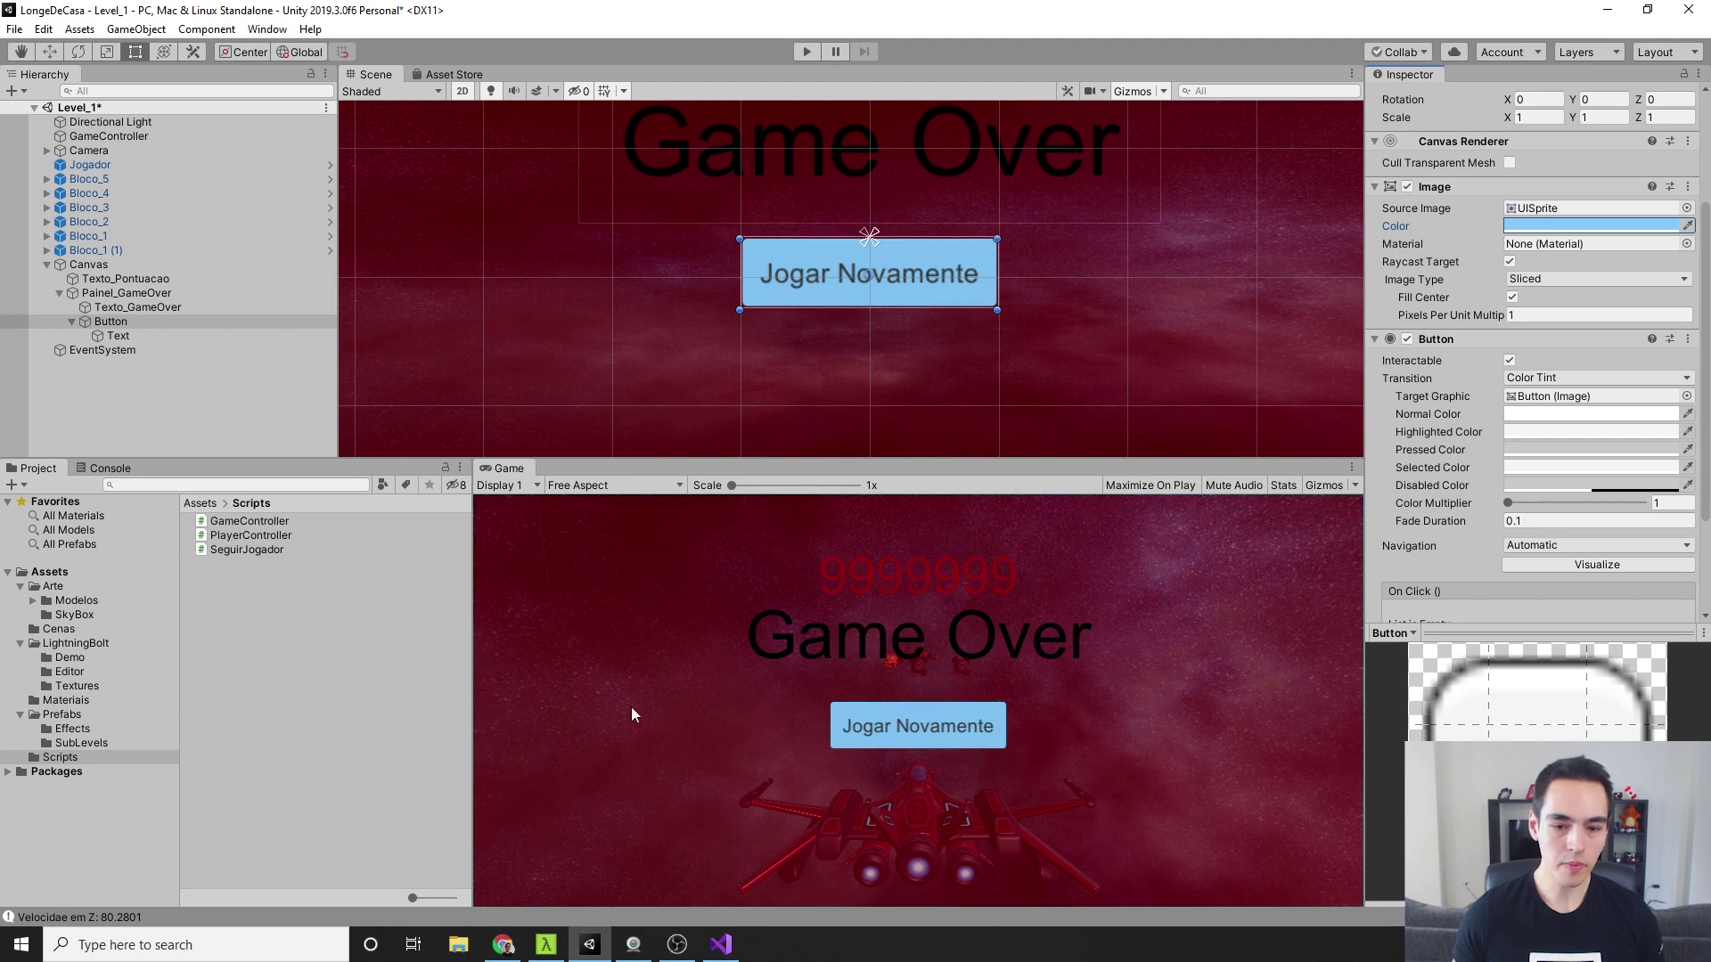
{"action": "left_click", "coordinate": [198, 322]}
{"action": "left_click", "coordinate": [198, 337]}
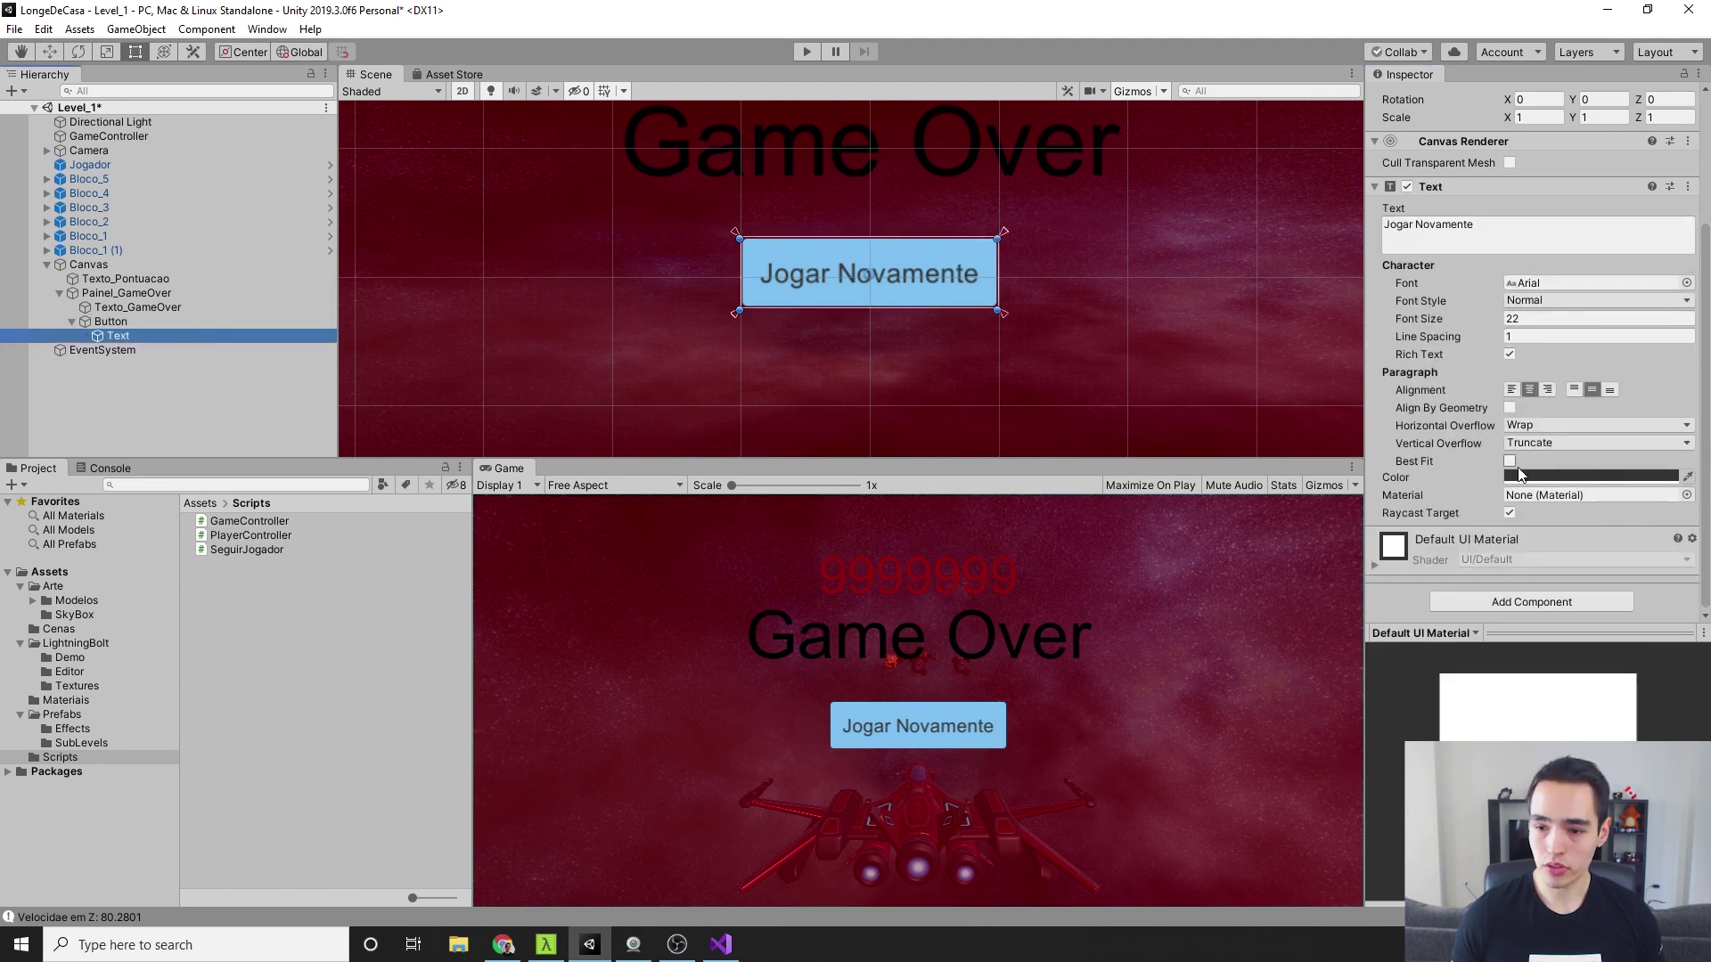
Change the 'Jogar Novamente' label colour to dark blue 000BAE
{"action": "left_click", "coordinate": [1577, 477]}
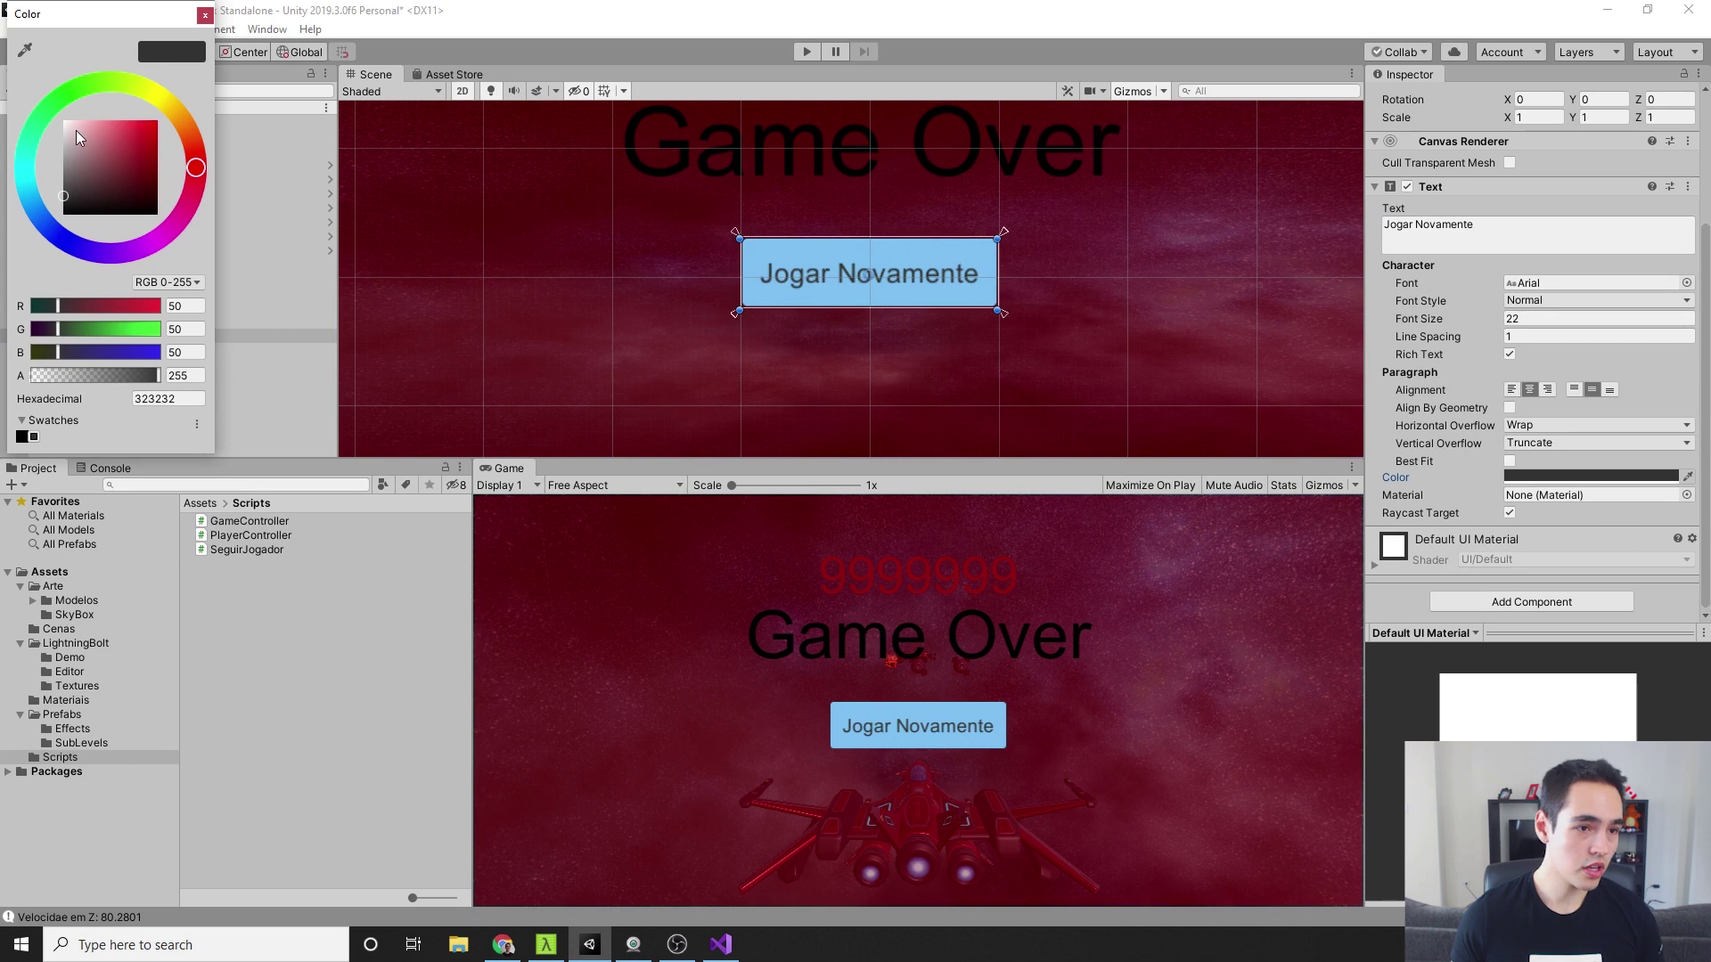
{"action": "left_click_drag", "start_coordinate": [77, 130], "coordinate": [54, 88]}
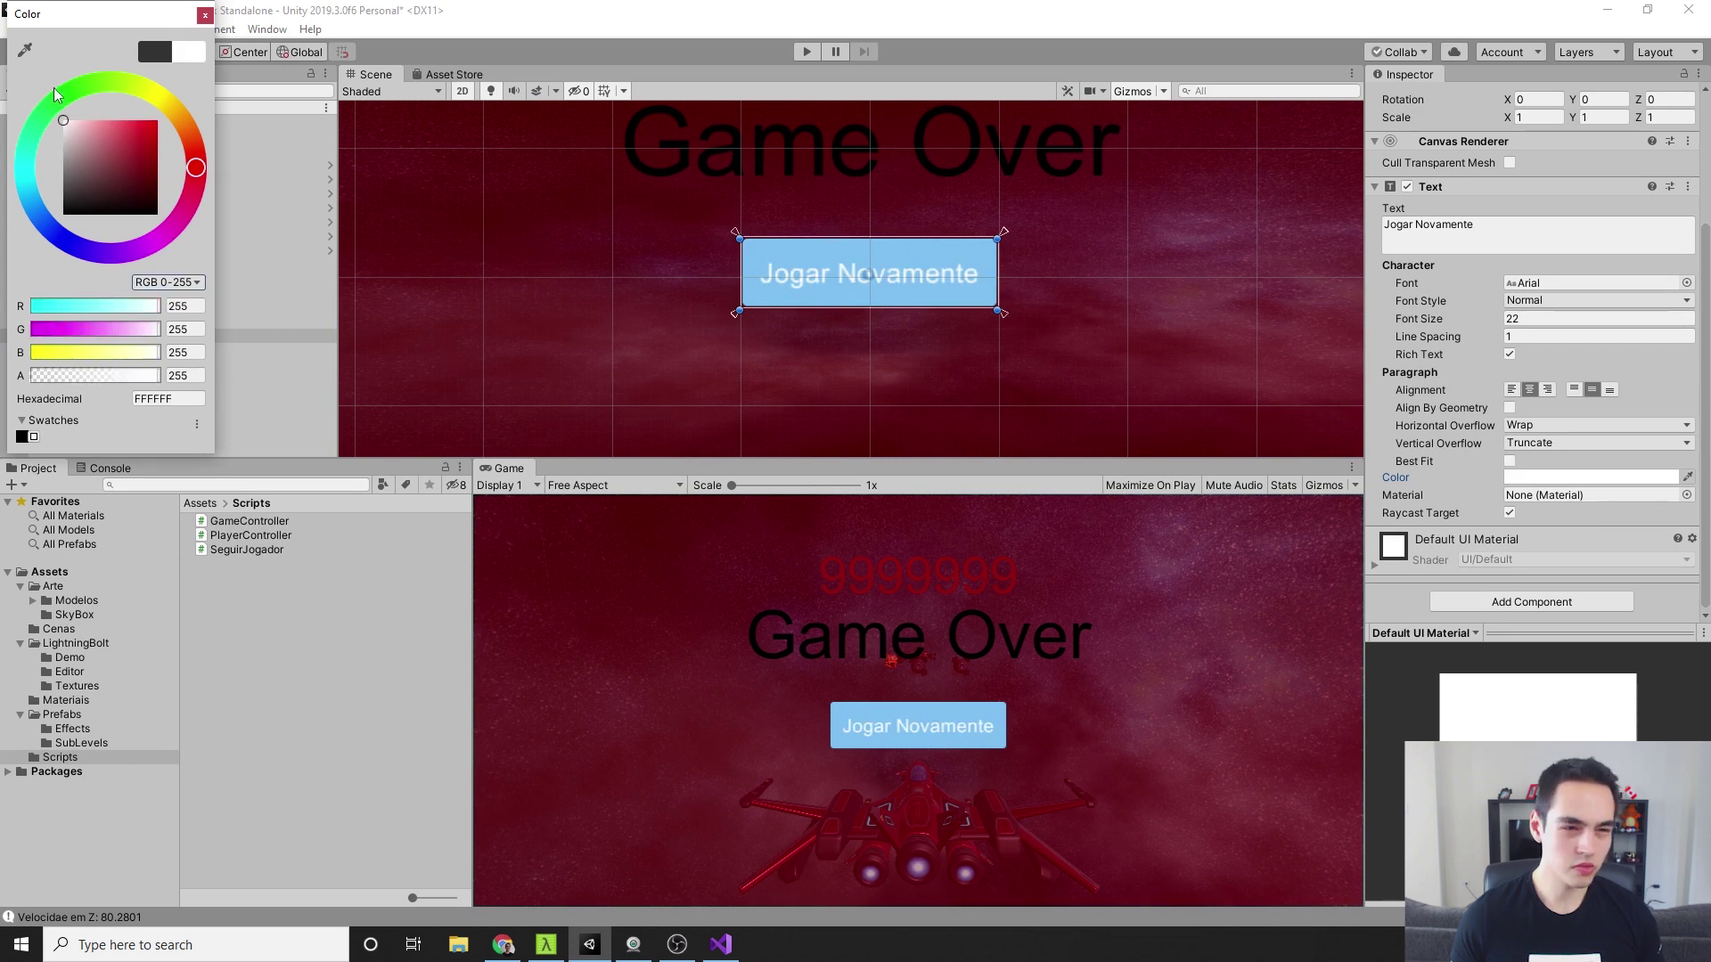
{"action": "left_click_drag", "start_coordinate": [53, 89], "coordinate": [64, 240]}
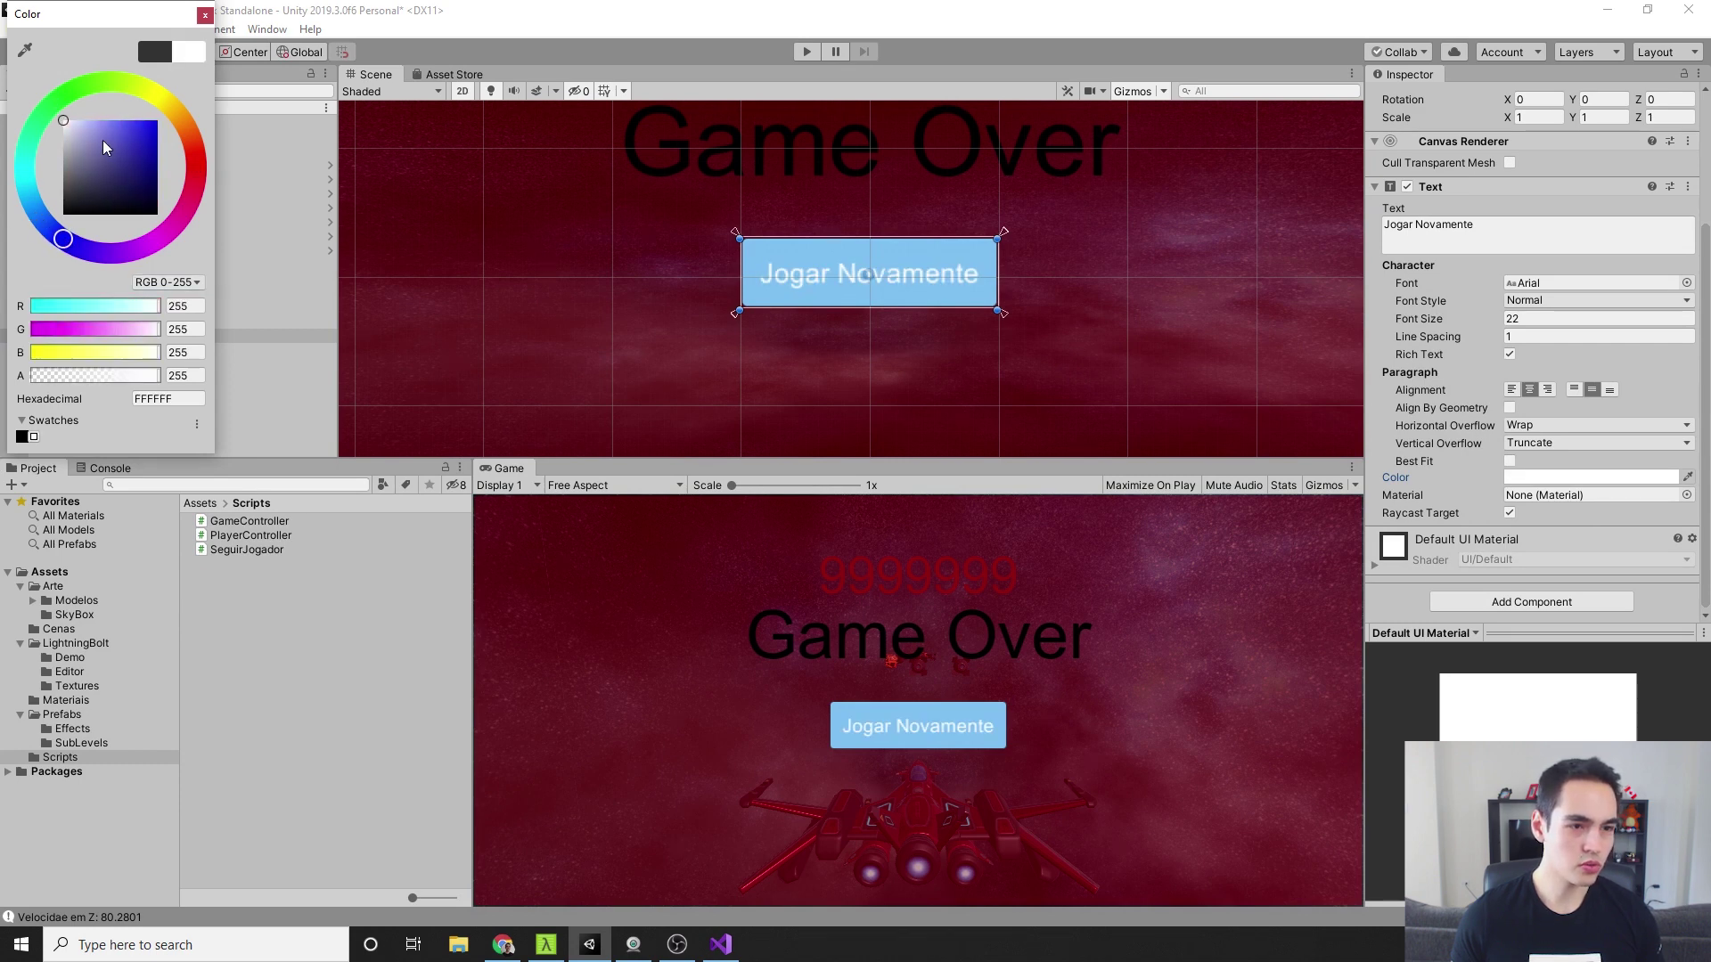
{"action": "left_click_drag", "start_coordinate": [103, 141], "coordinate": [172, 155]}
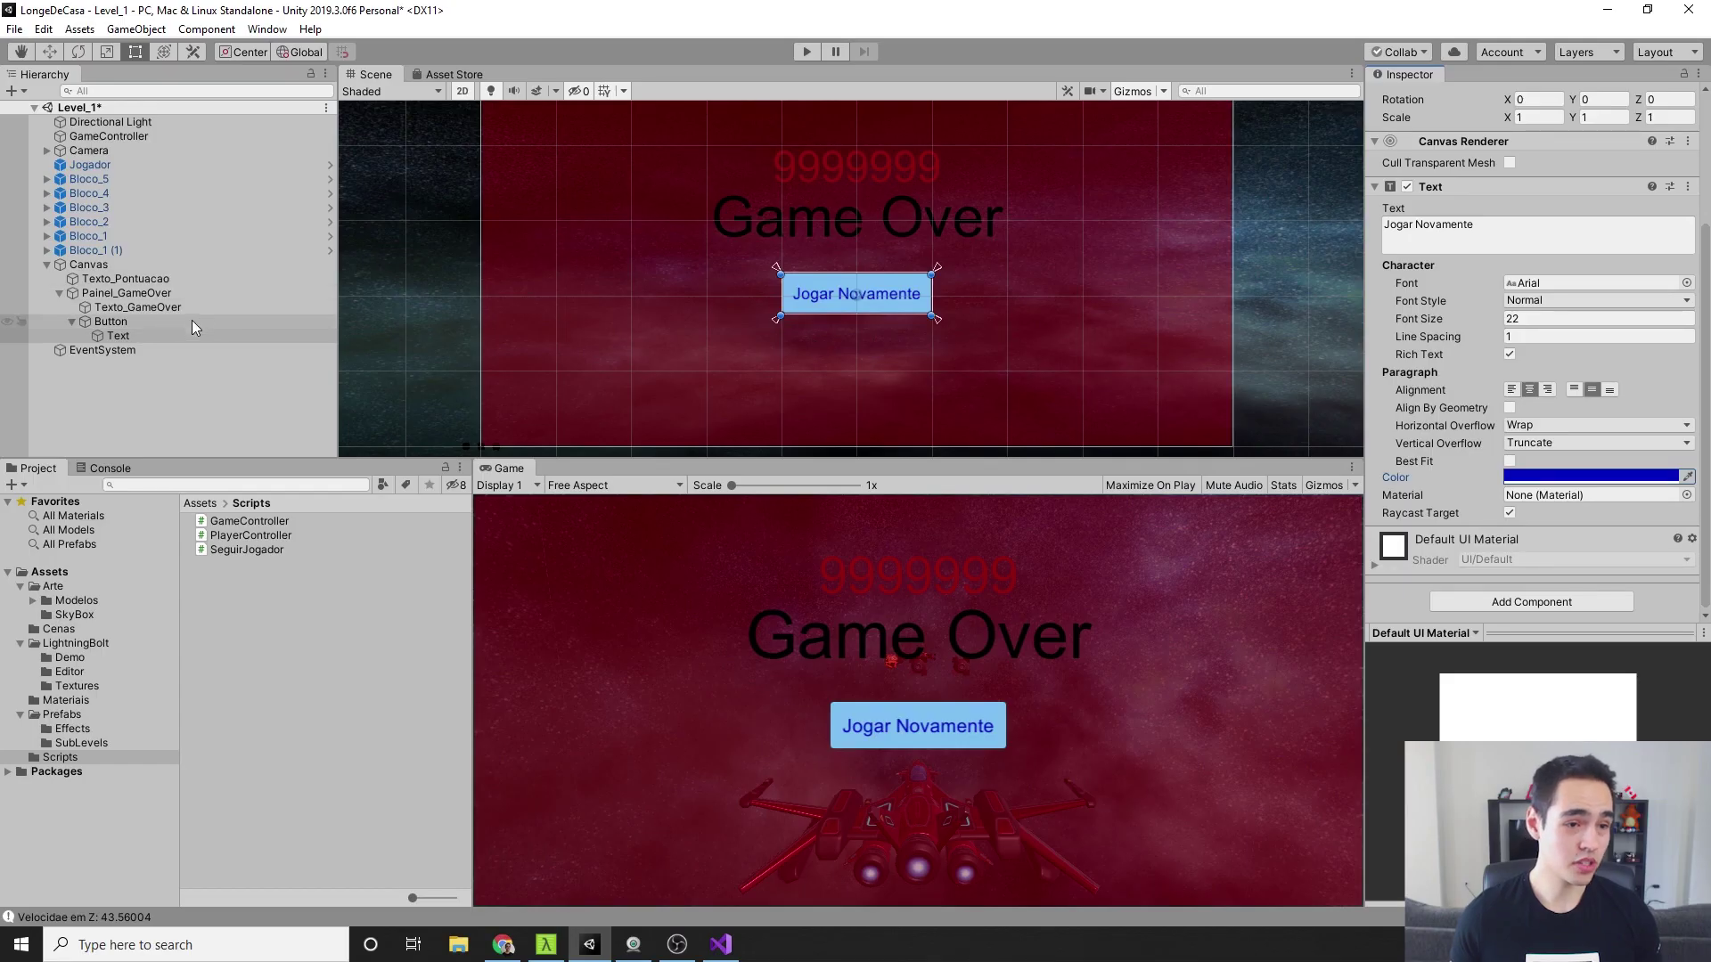
Rename the Button object to Botao_GameOver
{"action": "left_click", "coordinate": [192, 322]}
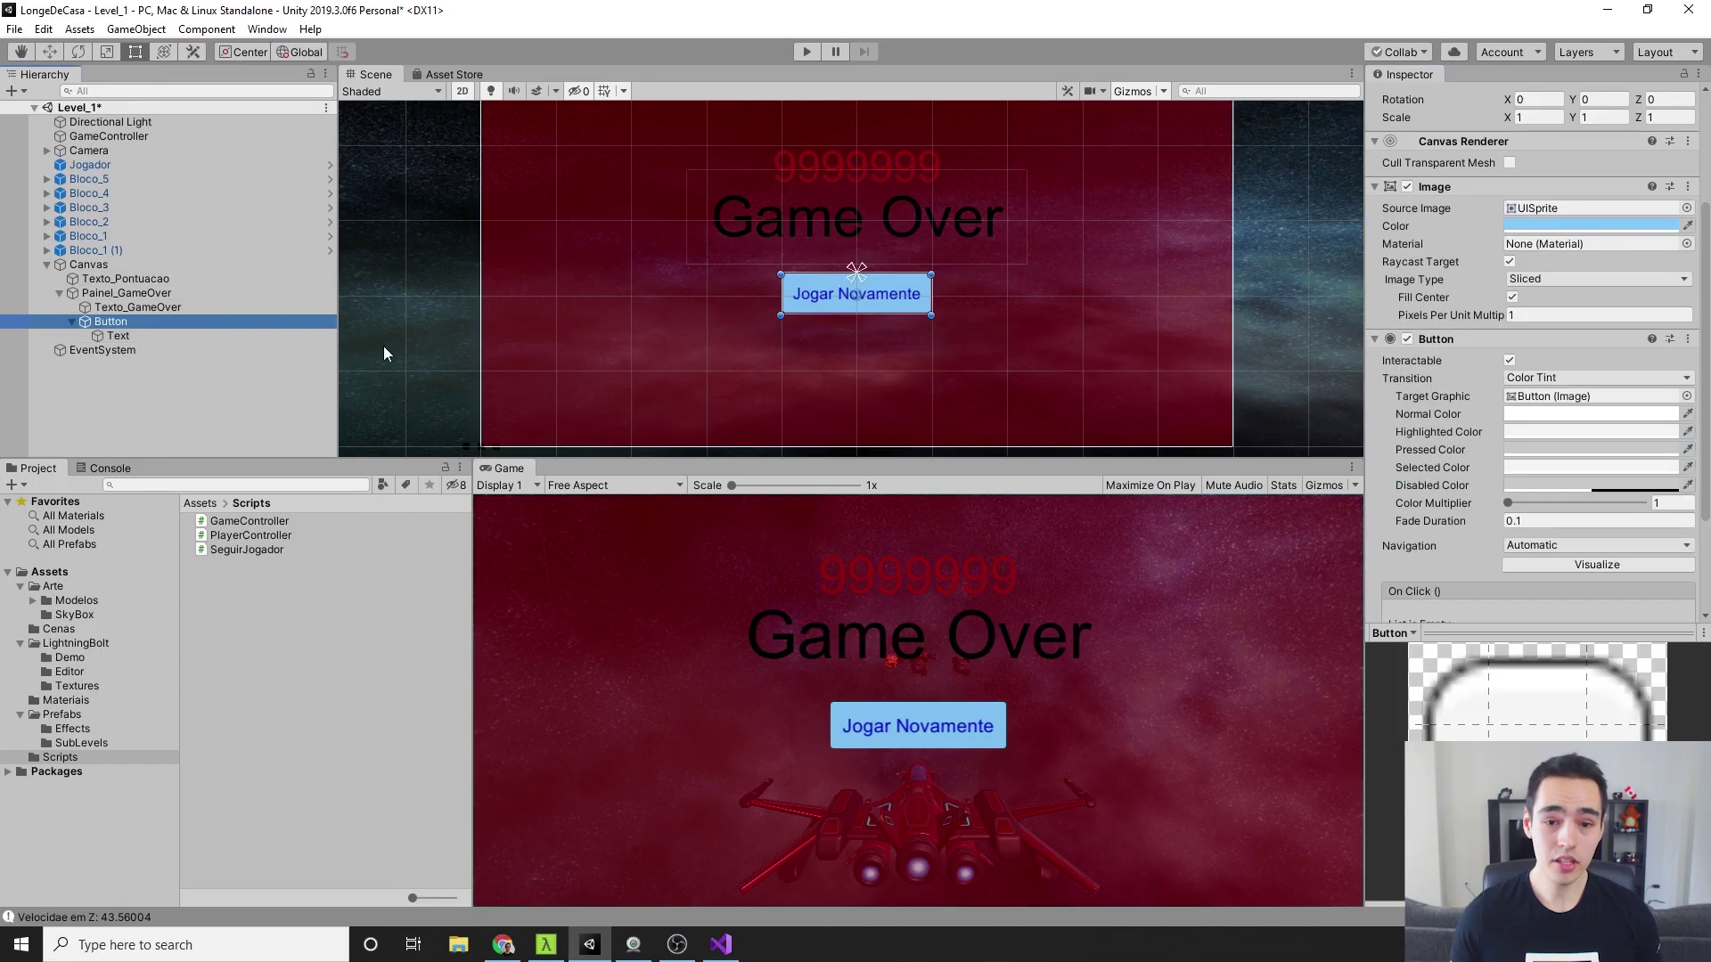
{"action": "key", "text": "F2"}
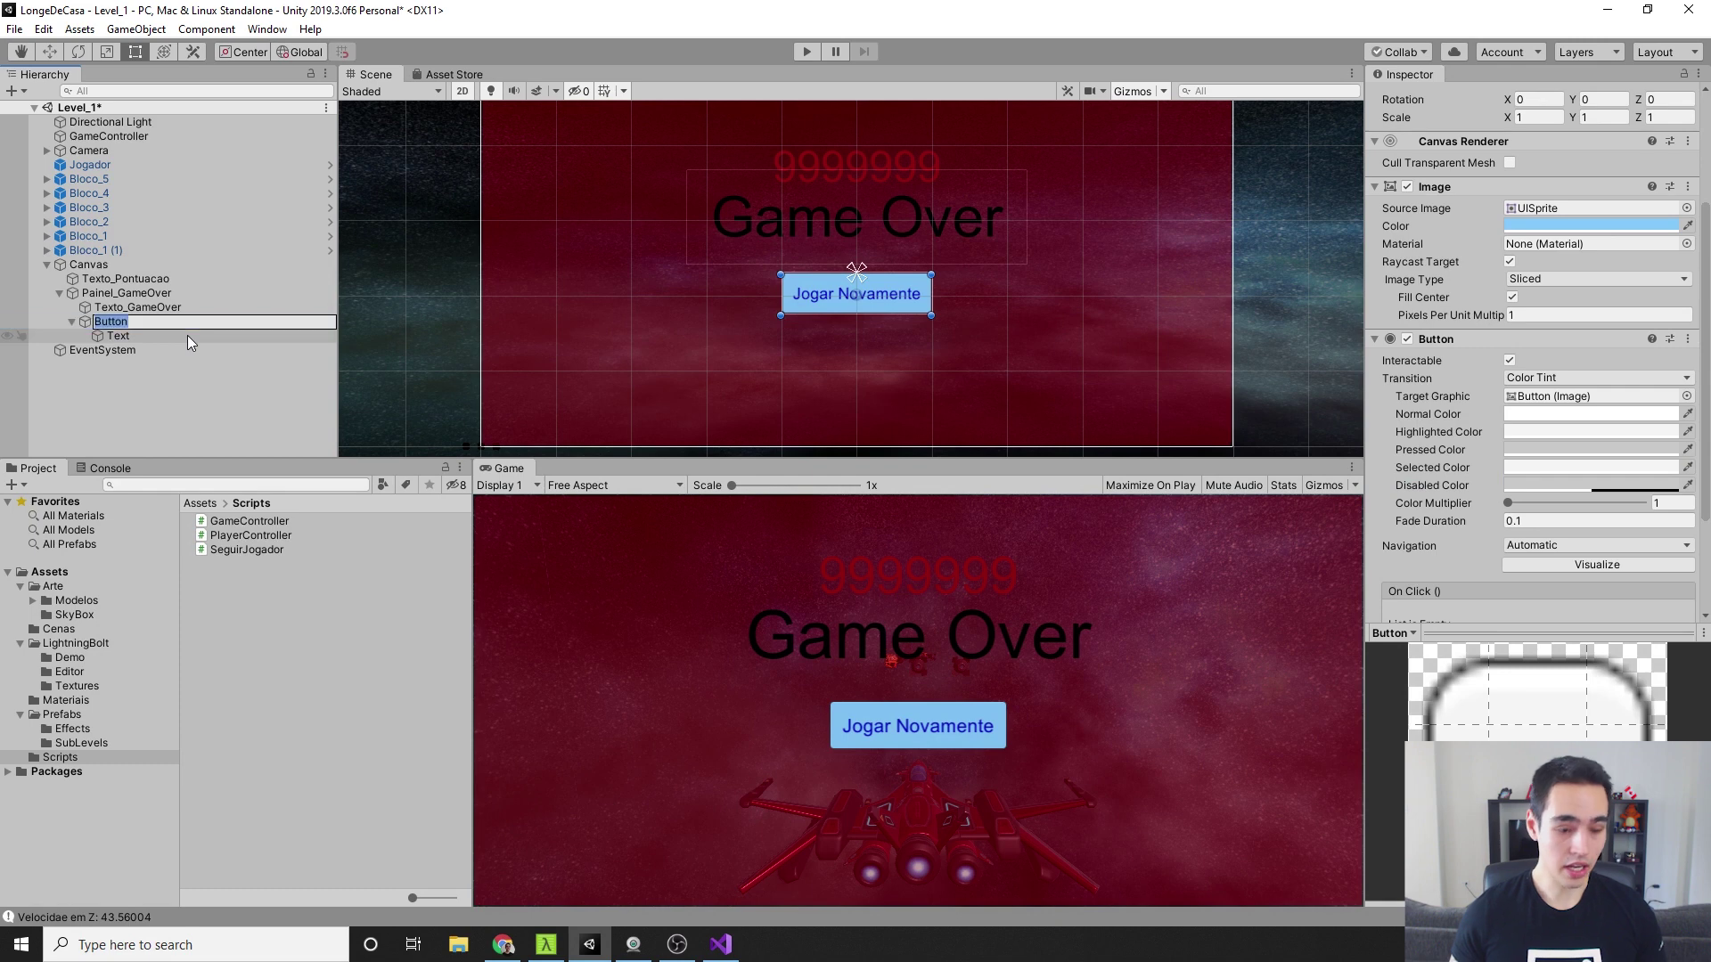
{"action": "type", "text": "Botao_"}
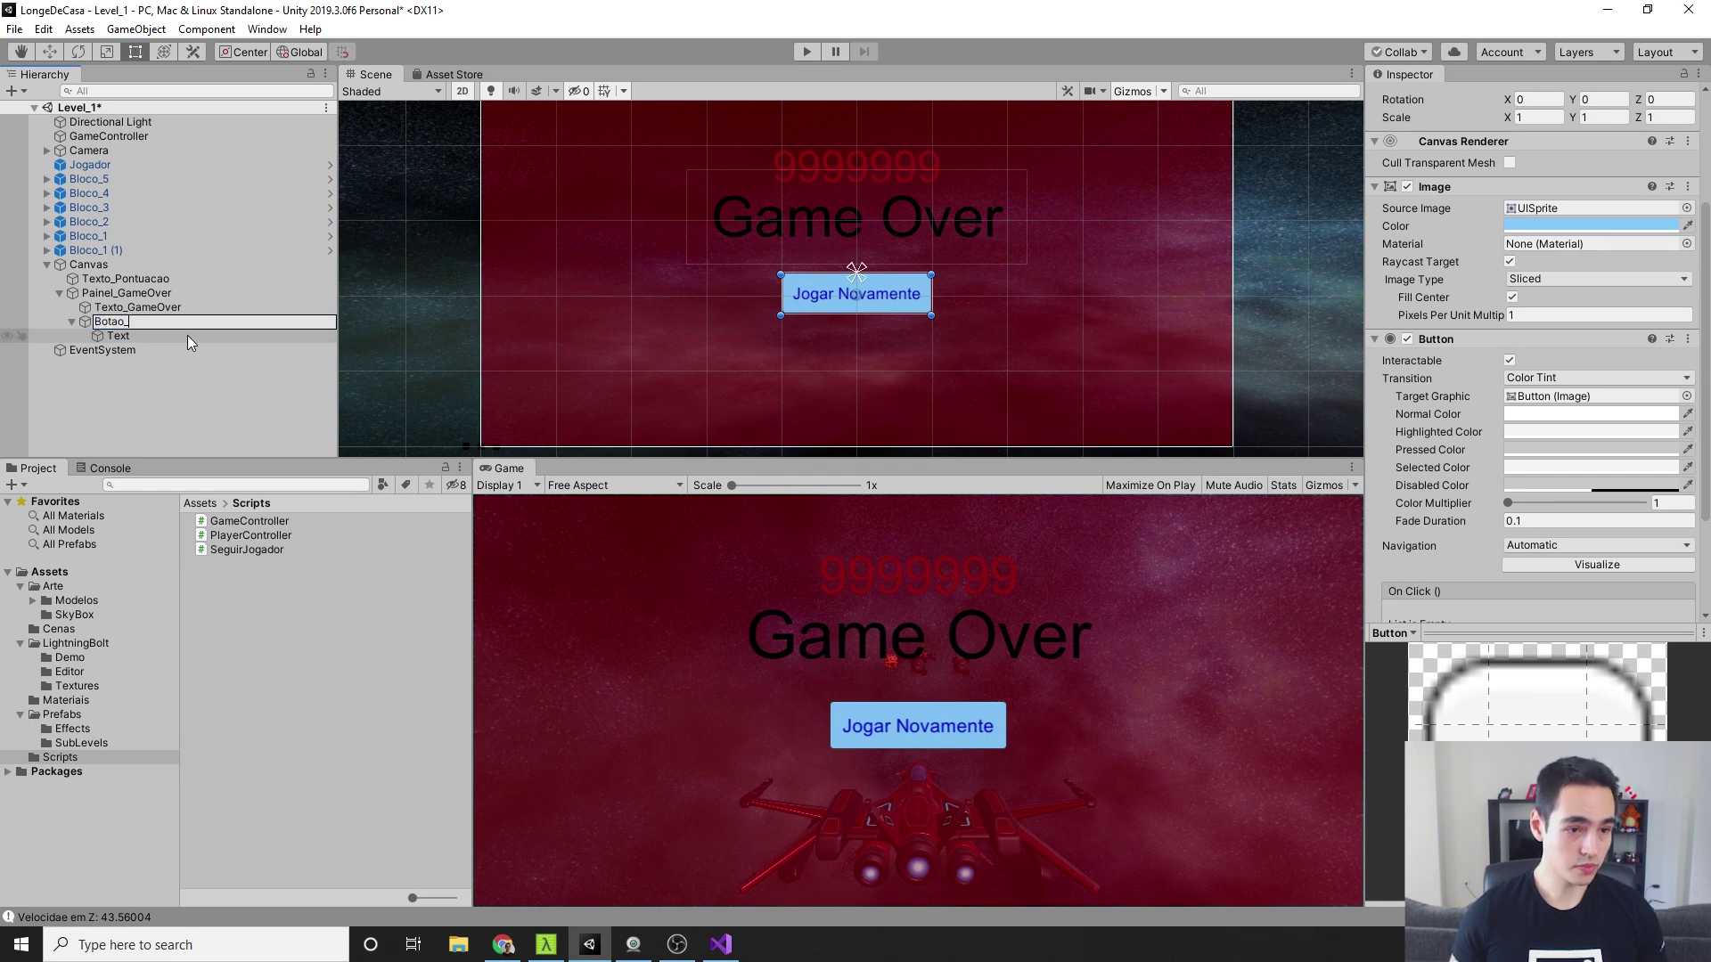
{"action": "type", "text": "GameOver"}
{"action": "key", "text": "Return"}
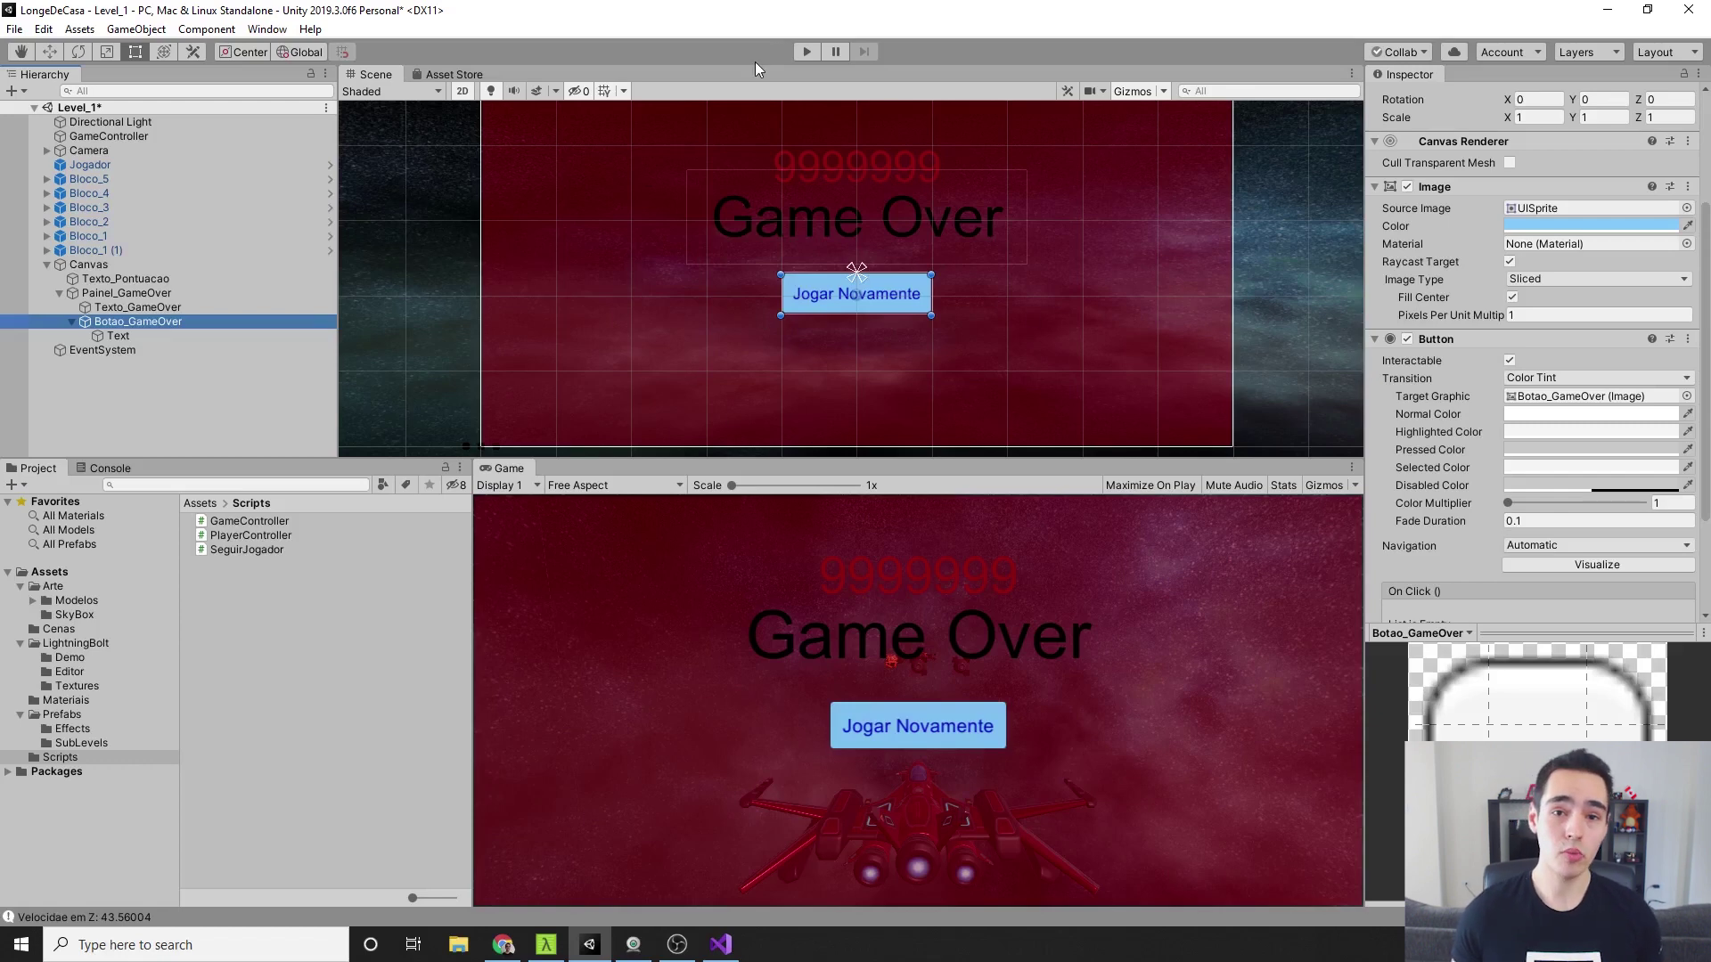
Play-test the game, press Jogar Novamente on the Game Over screen, then stop
{"action": "left_click", "coordinate": [808, 49]}
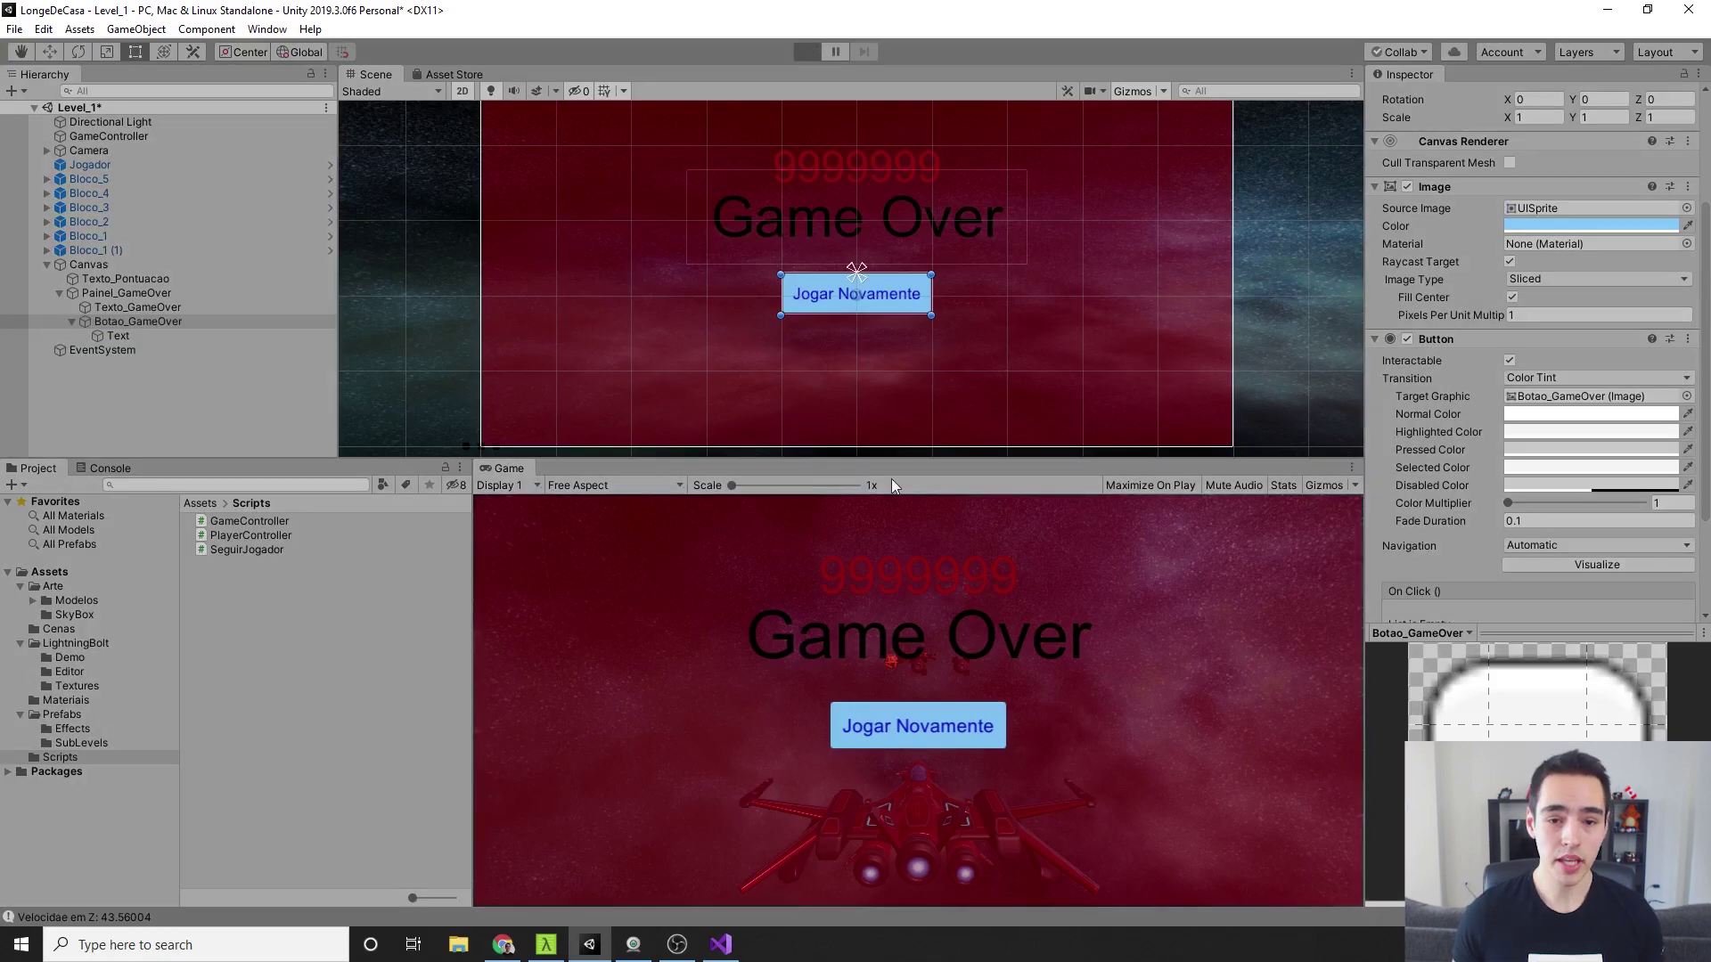
{"action": "left_click", "coordinate": [923, 730]}
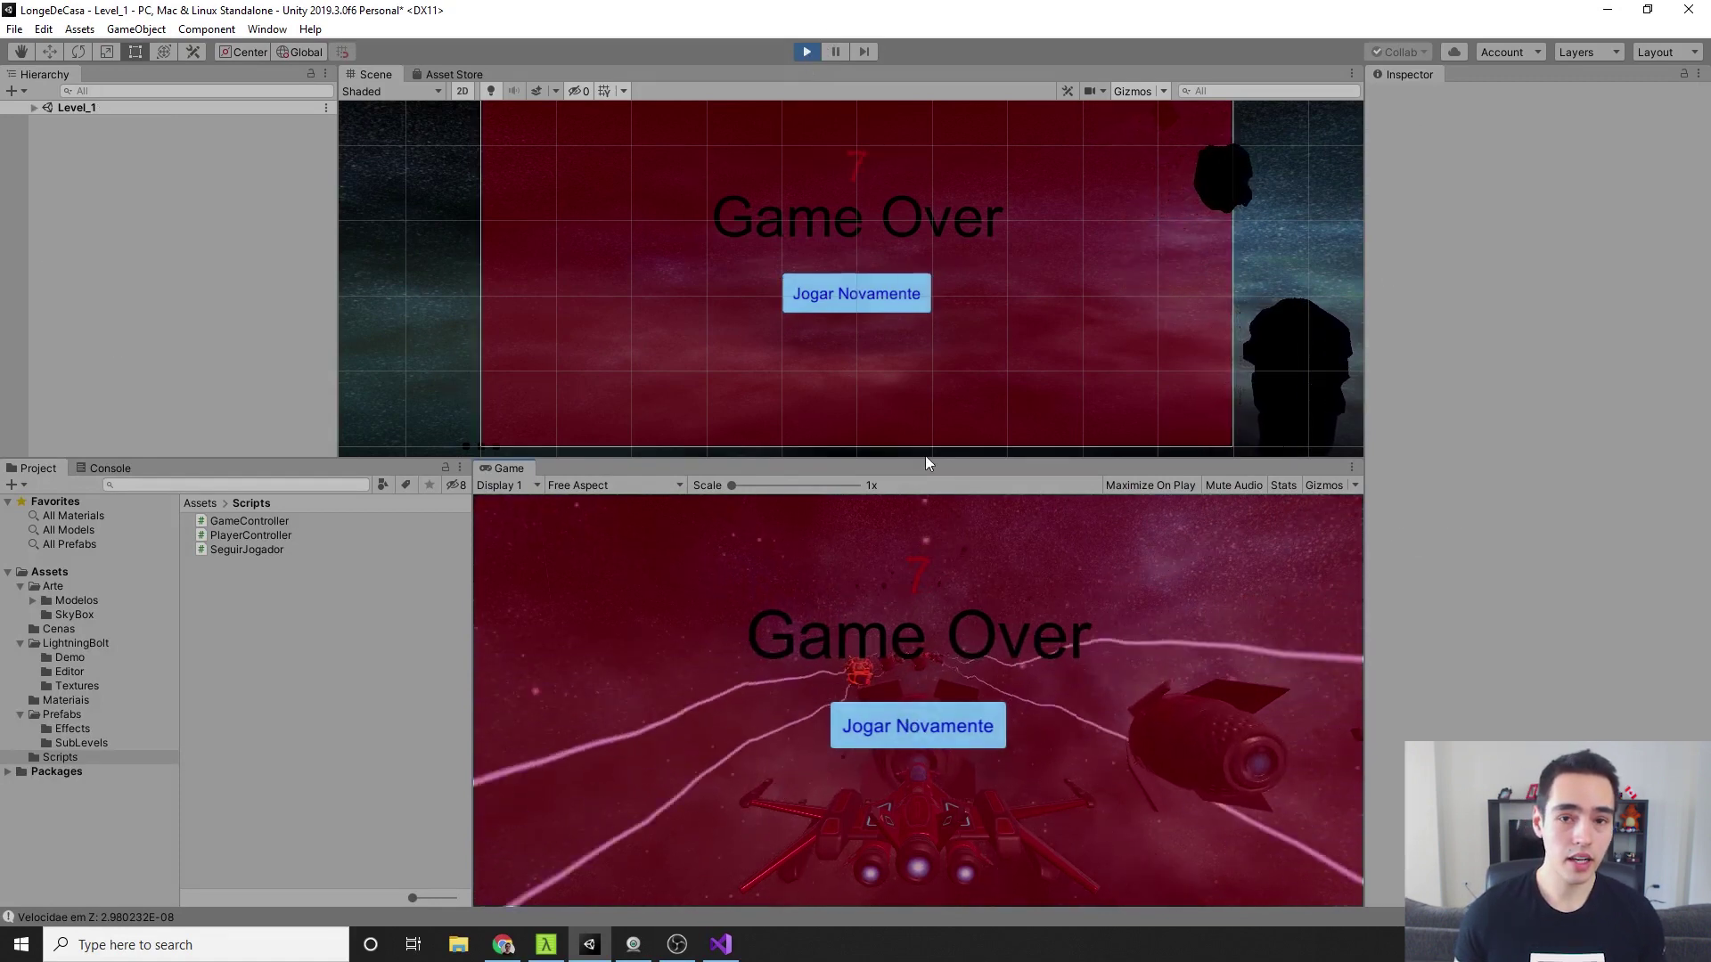
{"action": "left_click", "coordinate": [807, 50]}
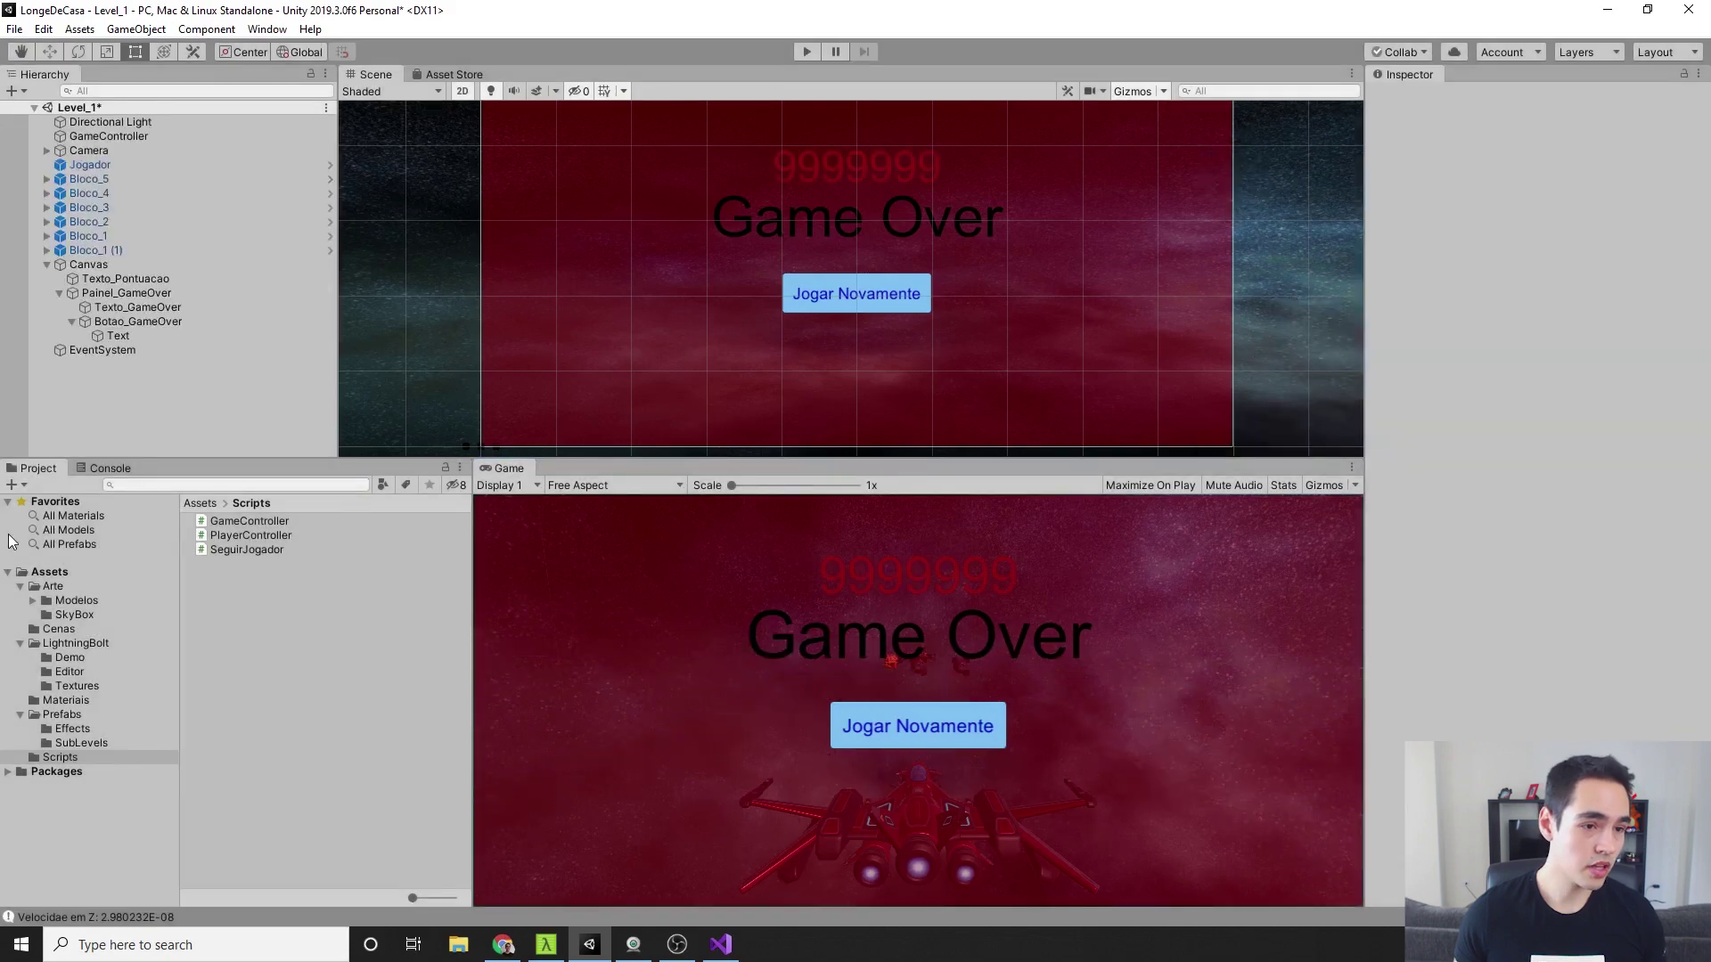
Add an On Click entry to Botao_GameOver targeting the GameController object
{"action": "left_click", "coordinate": [135, 321]}
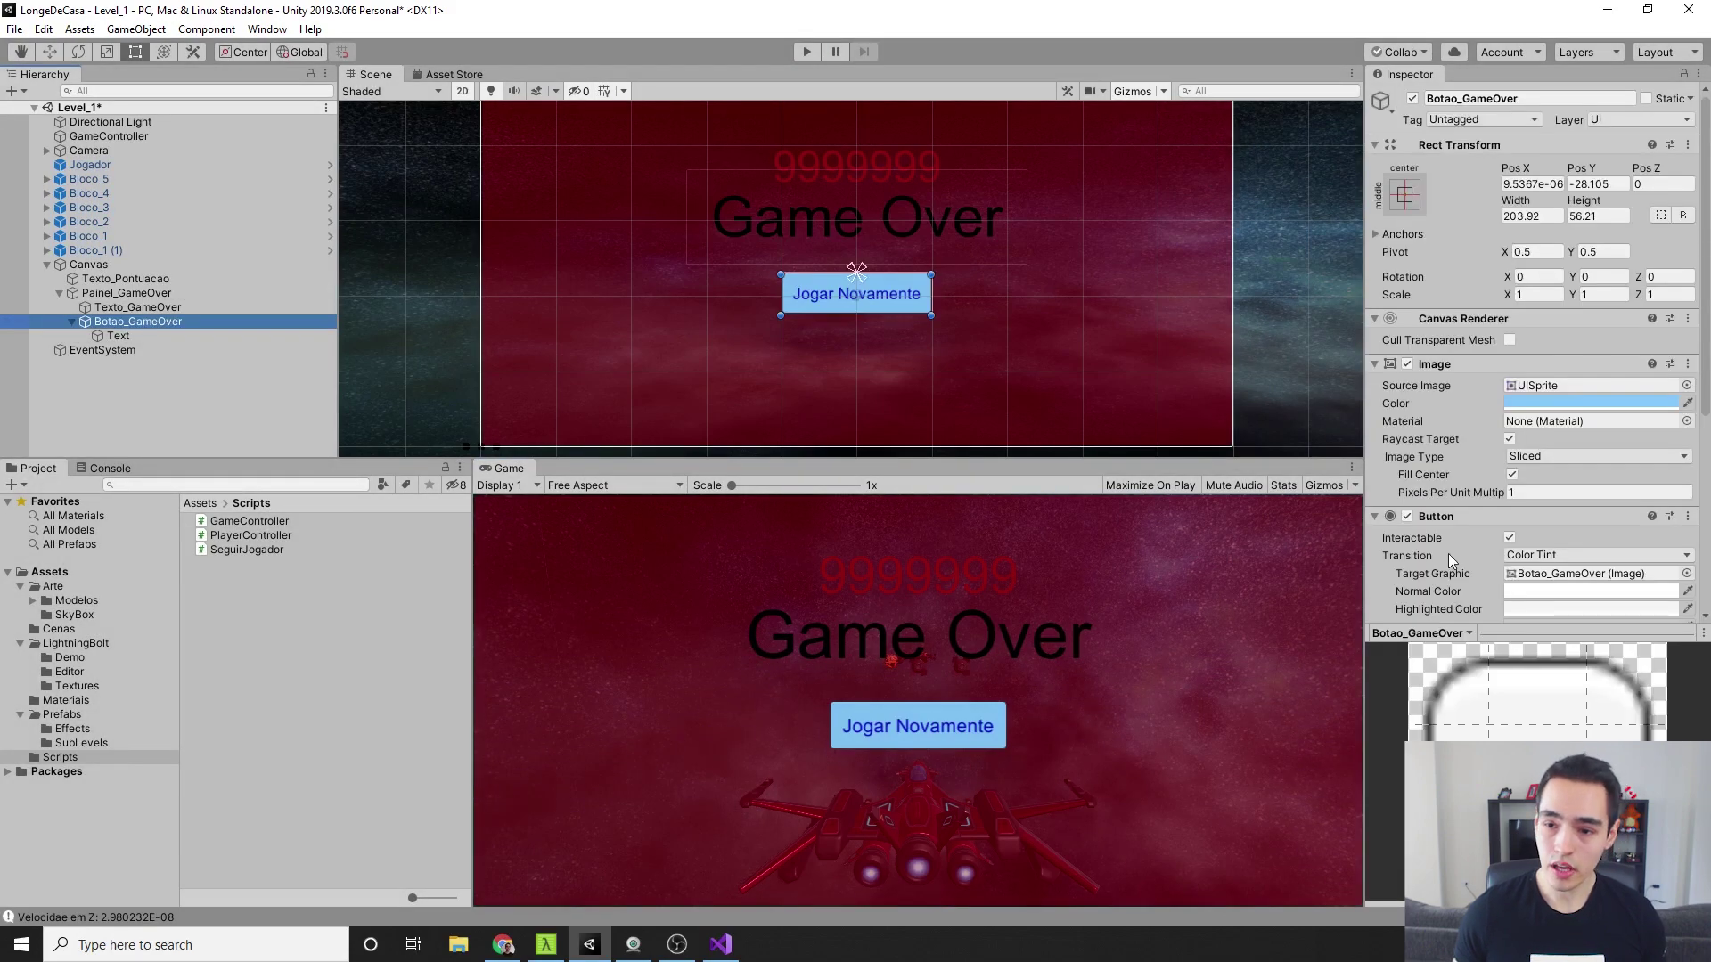
{"action": "scroll", "coordinate": [1563, 284], "scroll_direction": "down", "scroll_amount": 6}
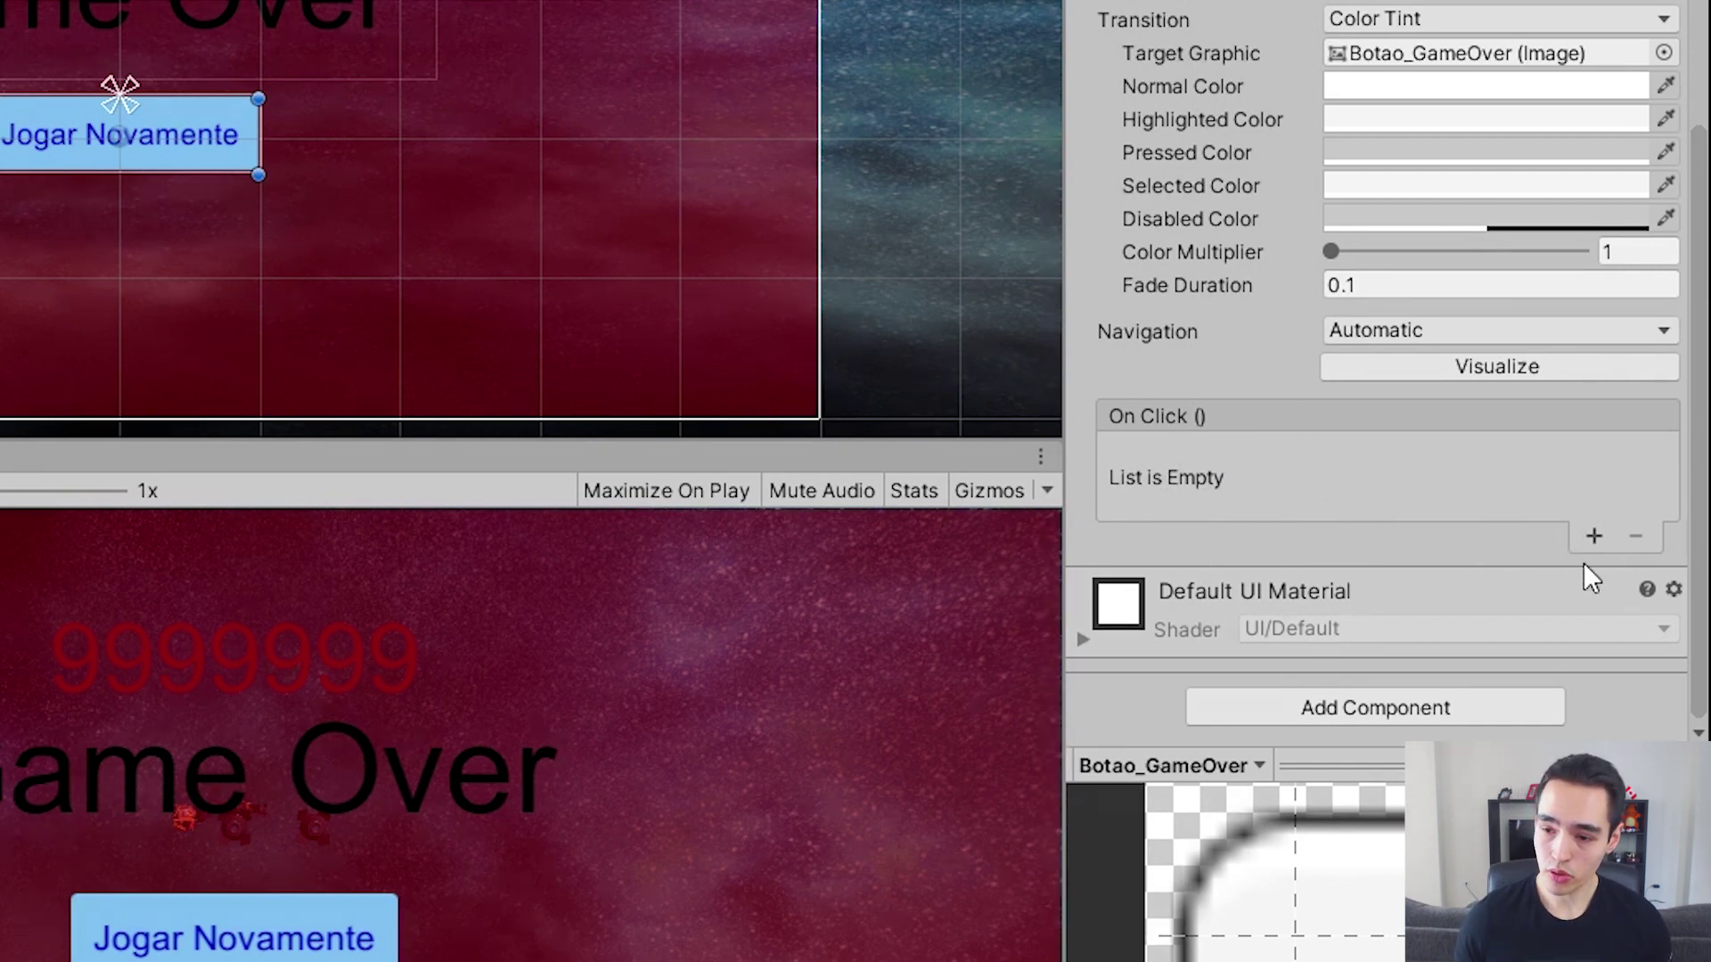
{"action": "left_click", "coordinate": [1595, 537]}
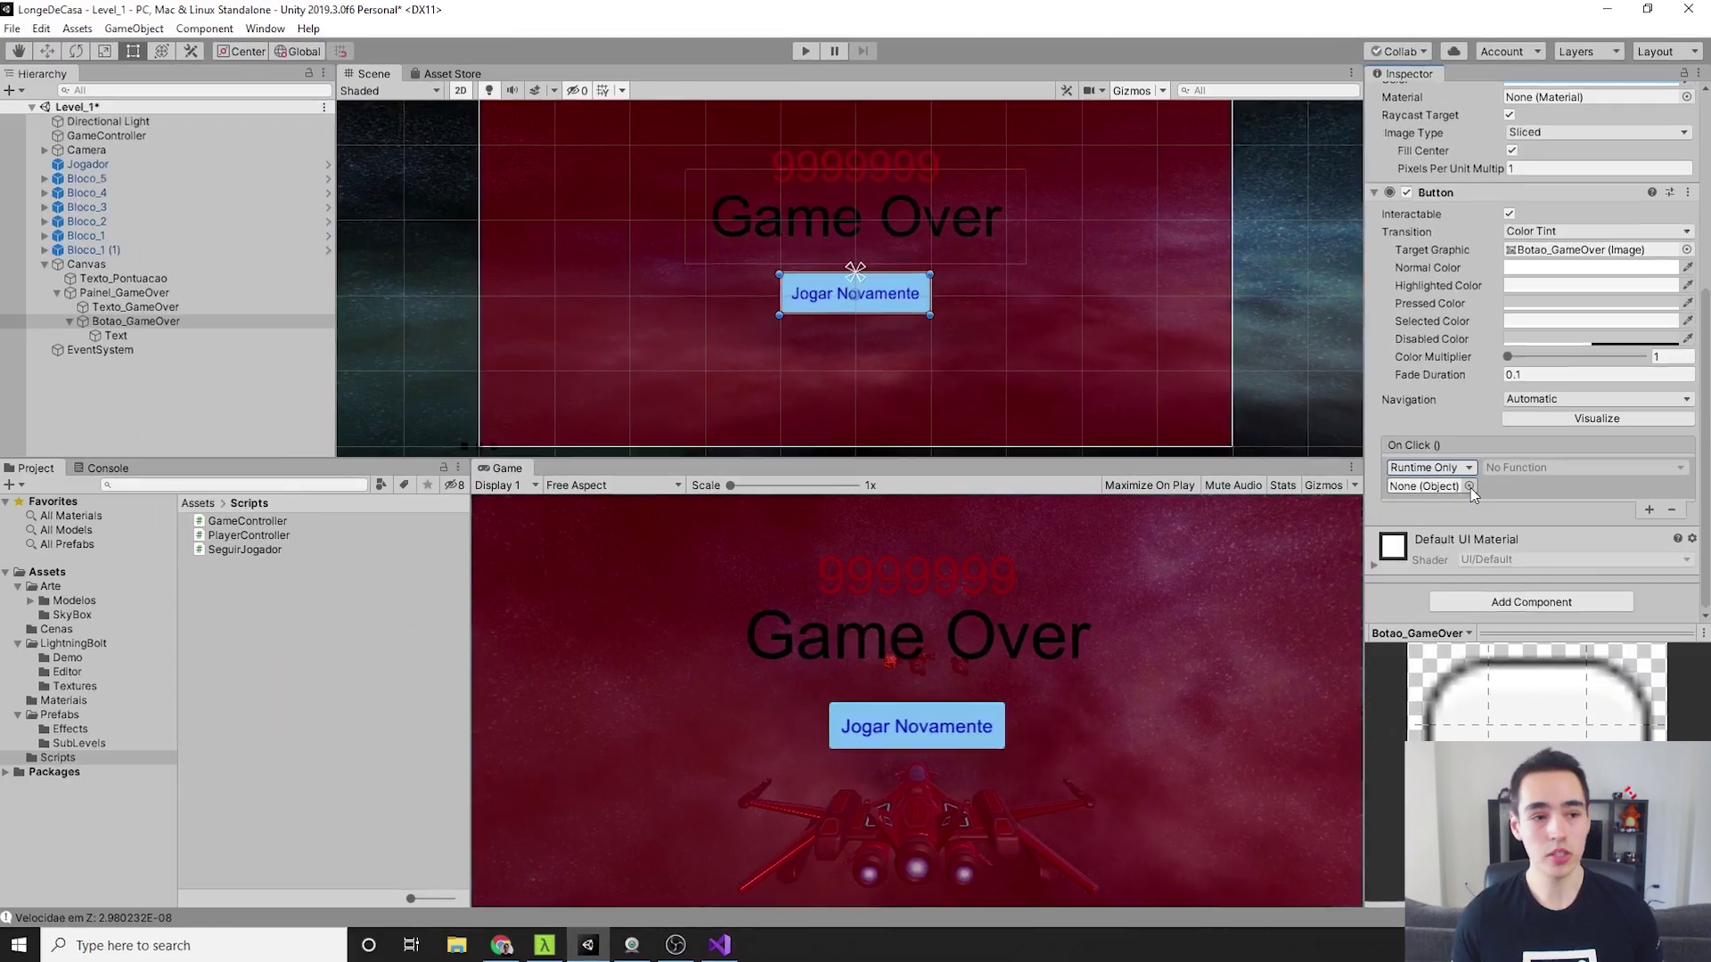
{"action": "left_click", "coordinate": [88, 138]}
{"action": "left_click_drag", "start_coordinate": [285, 157], "coordinate": [1431, 462]}
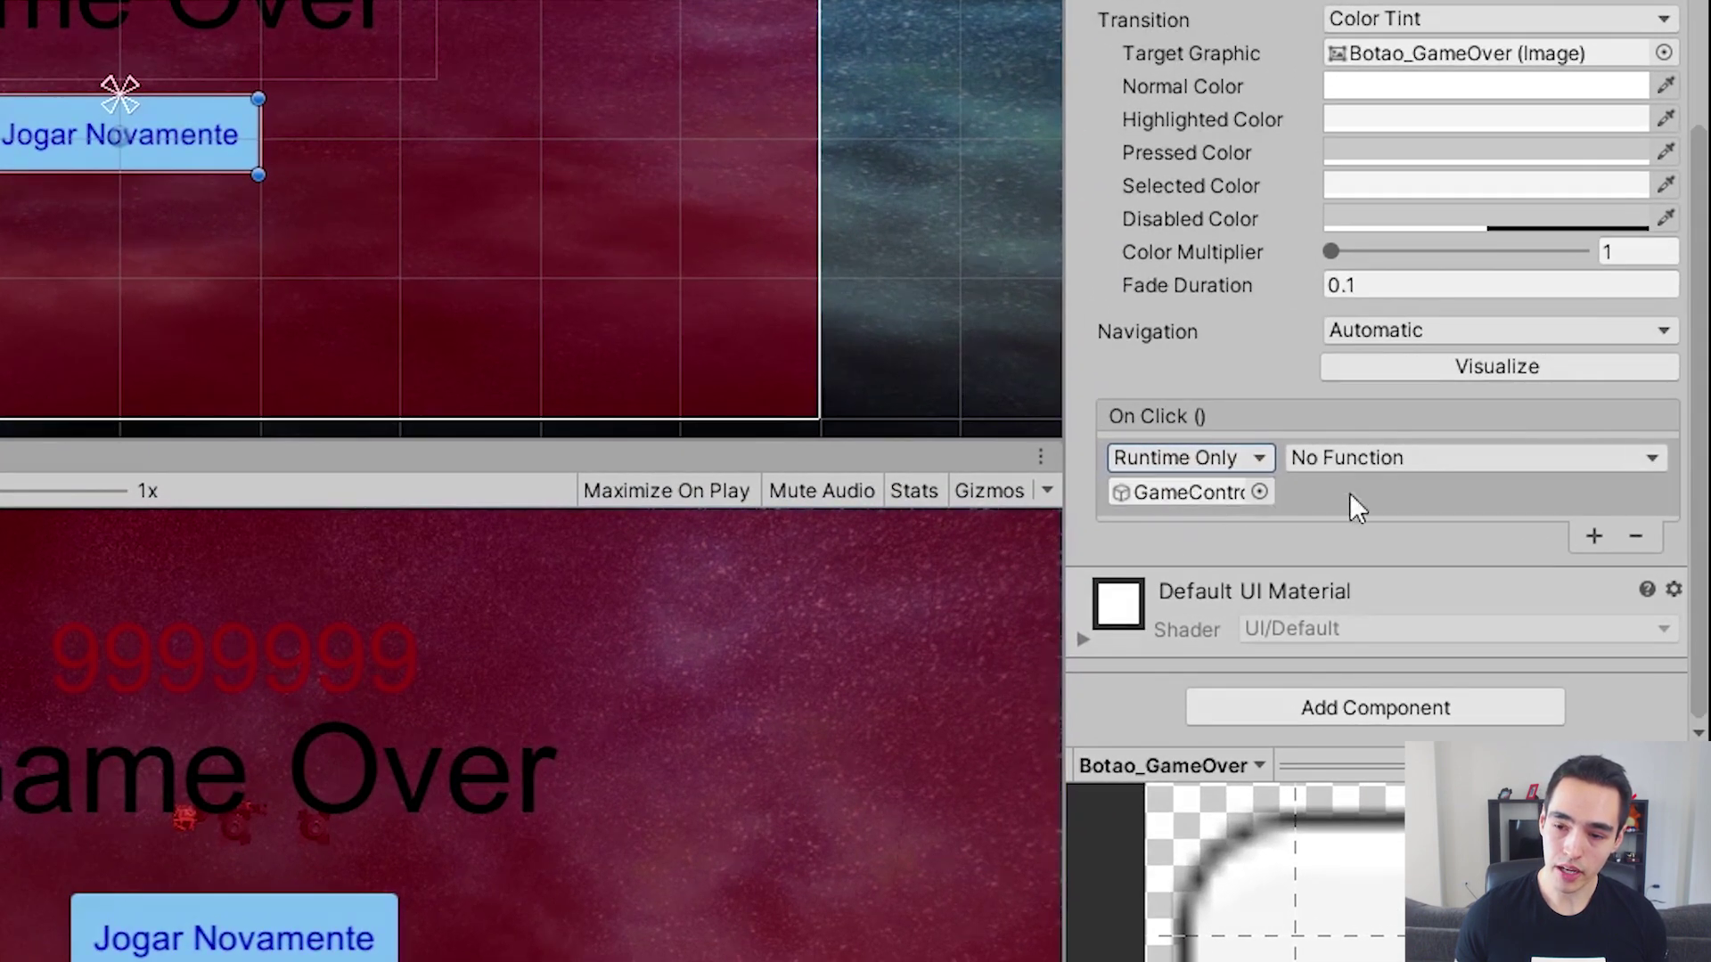
{"action": "left_click", "coordinate": [1485, 458]}
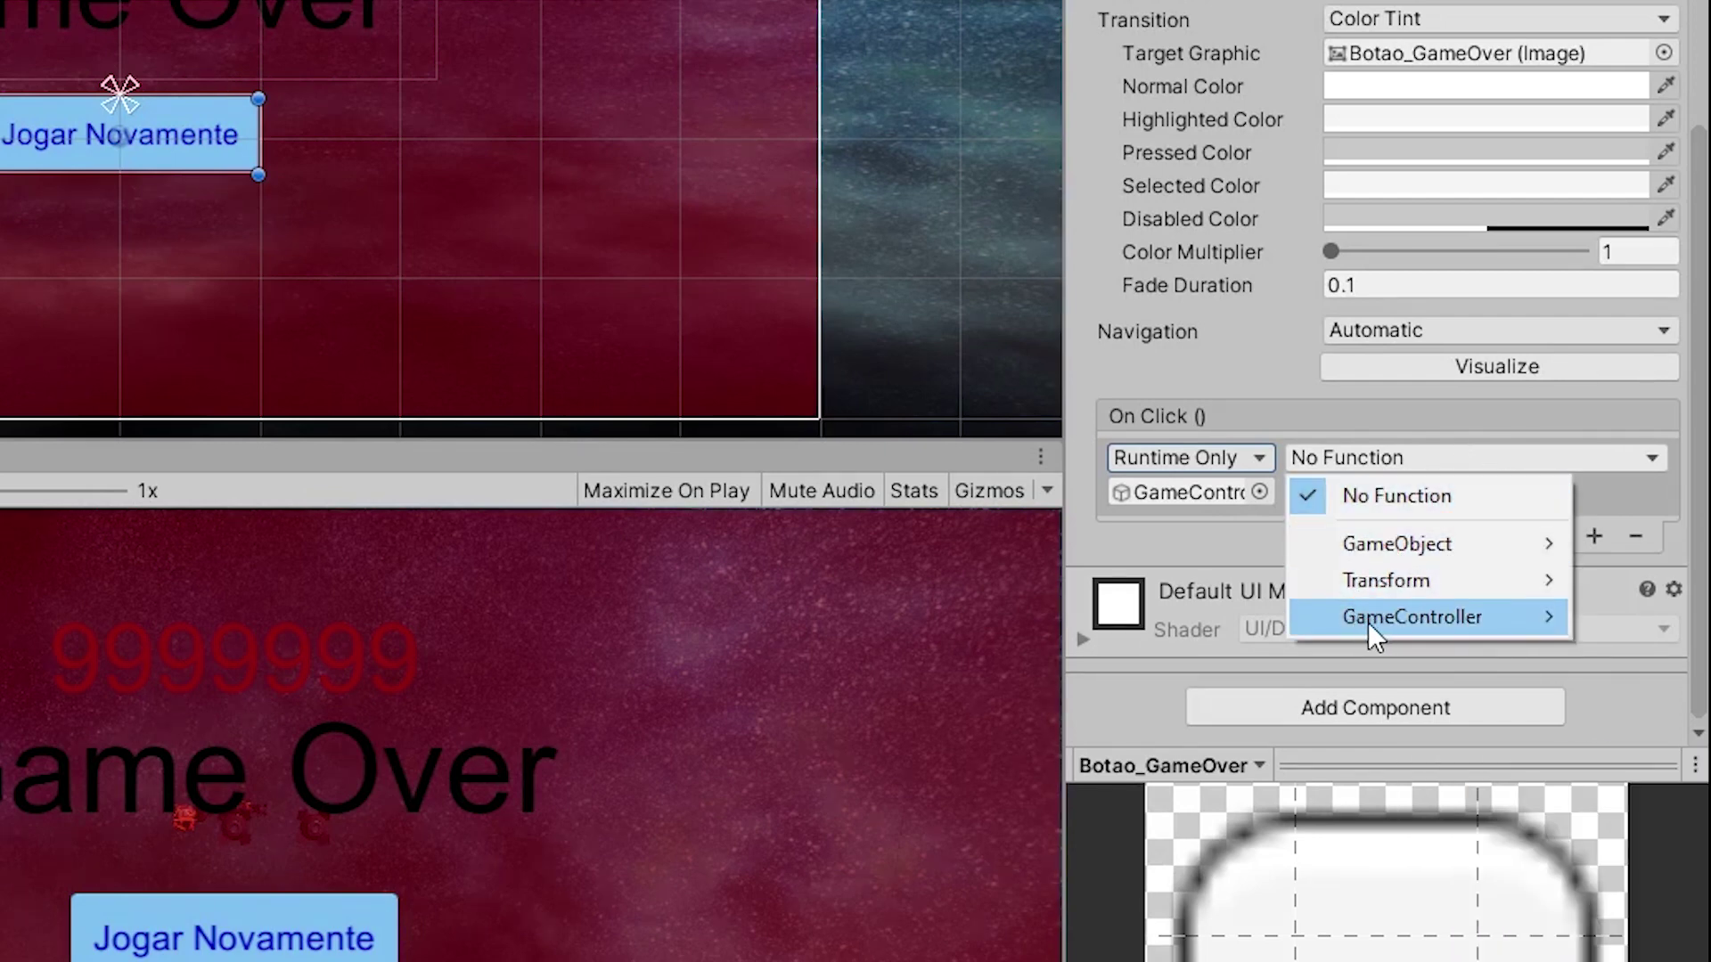
{"action": "mouse_move", "coordinate": [1382, 622]}
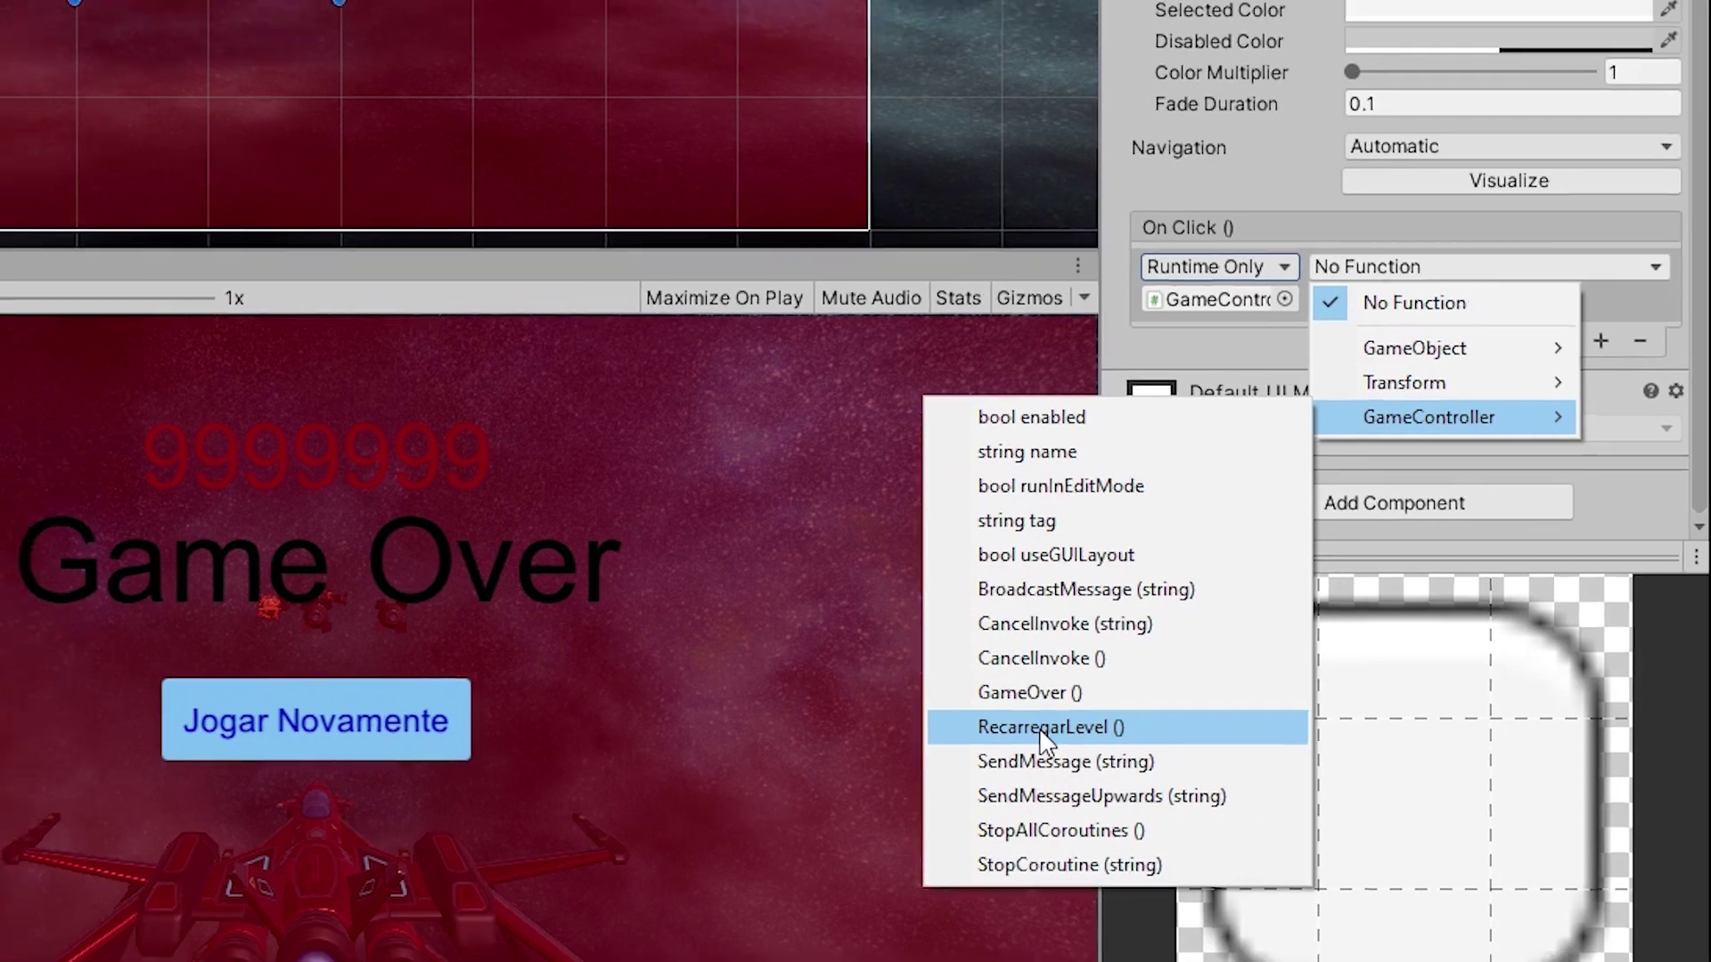
Pick RecarregarLevel as the click function and highlight its public declaration in GameController.cs
{"action": "left_click", "coordinate": [1000, 729]}
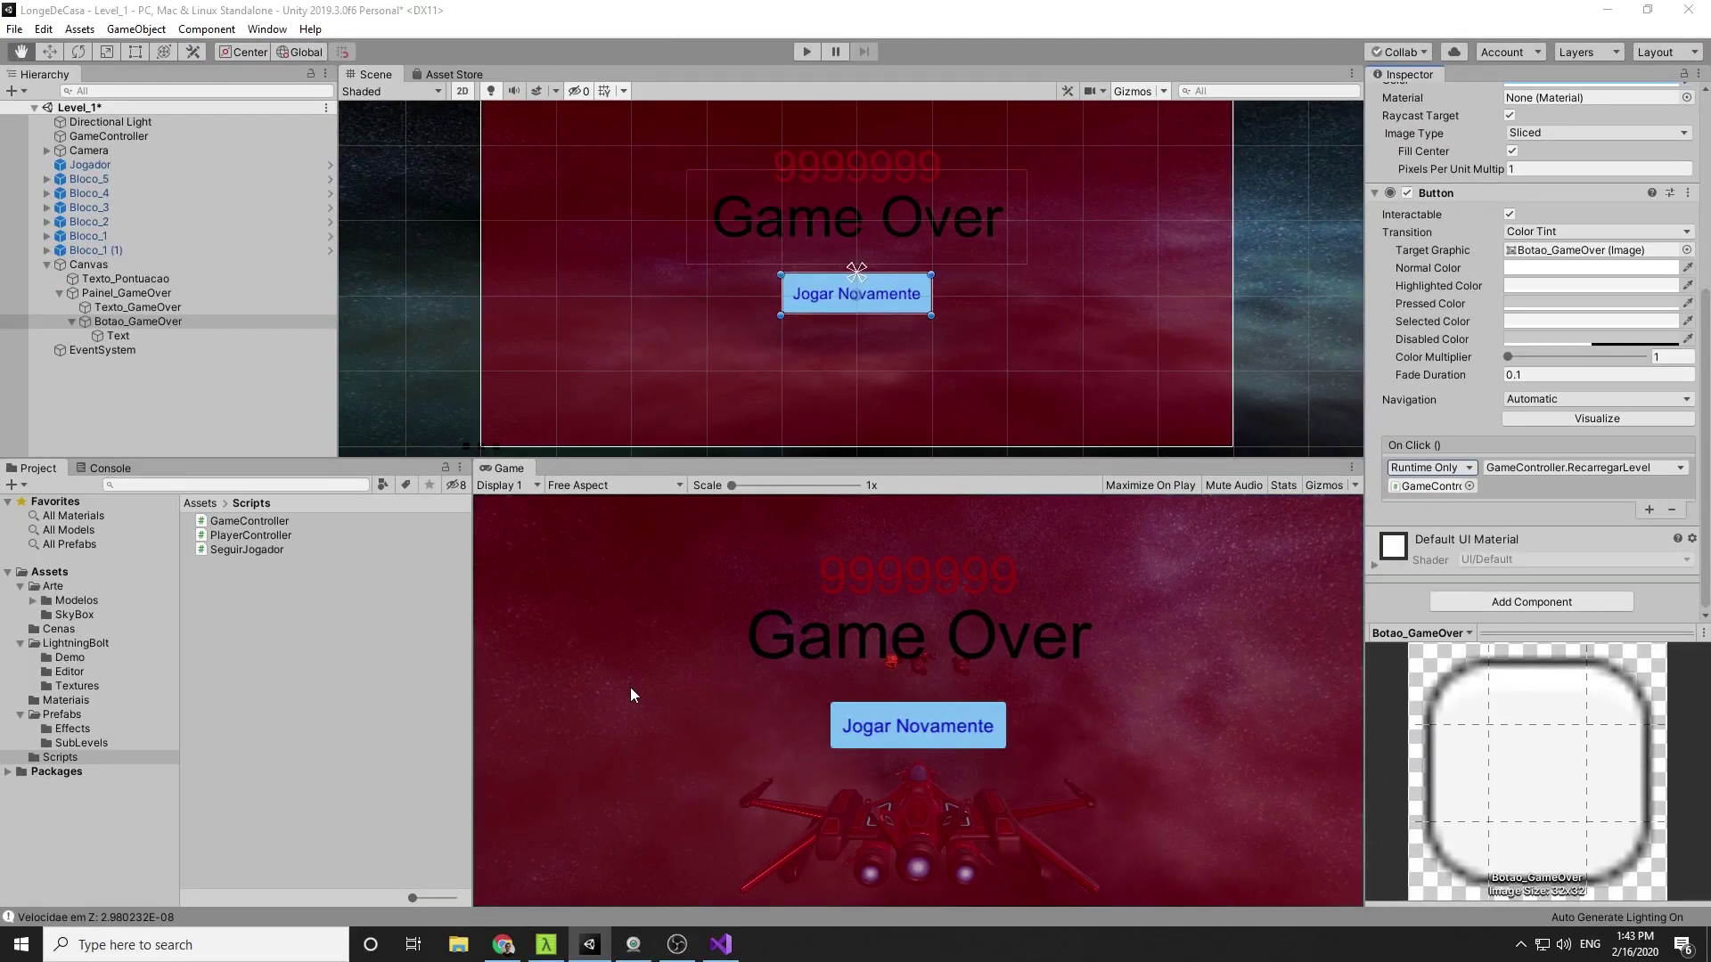
{"action": "key", "text": "alt+Tab"}
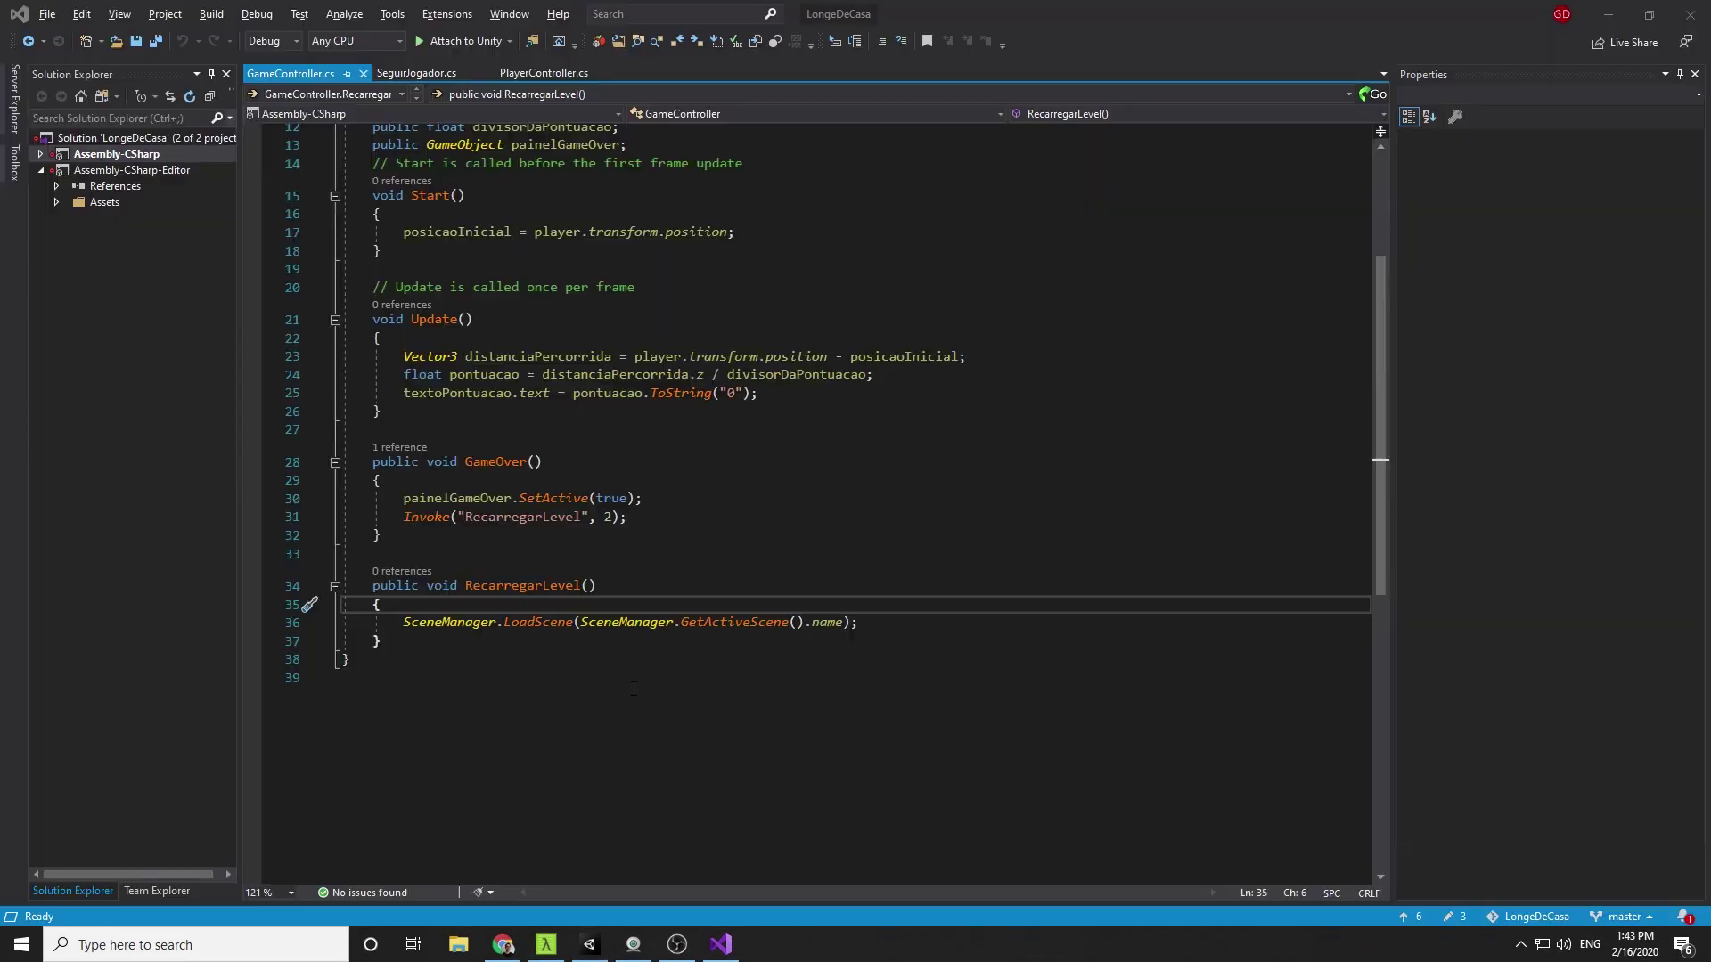
{"action": "left_click_drag", "start_coordinate": [489, 585], "coordinate": [567, 585]}
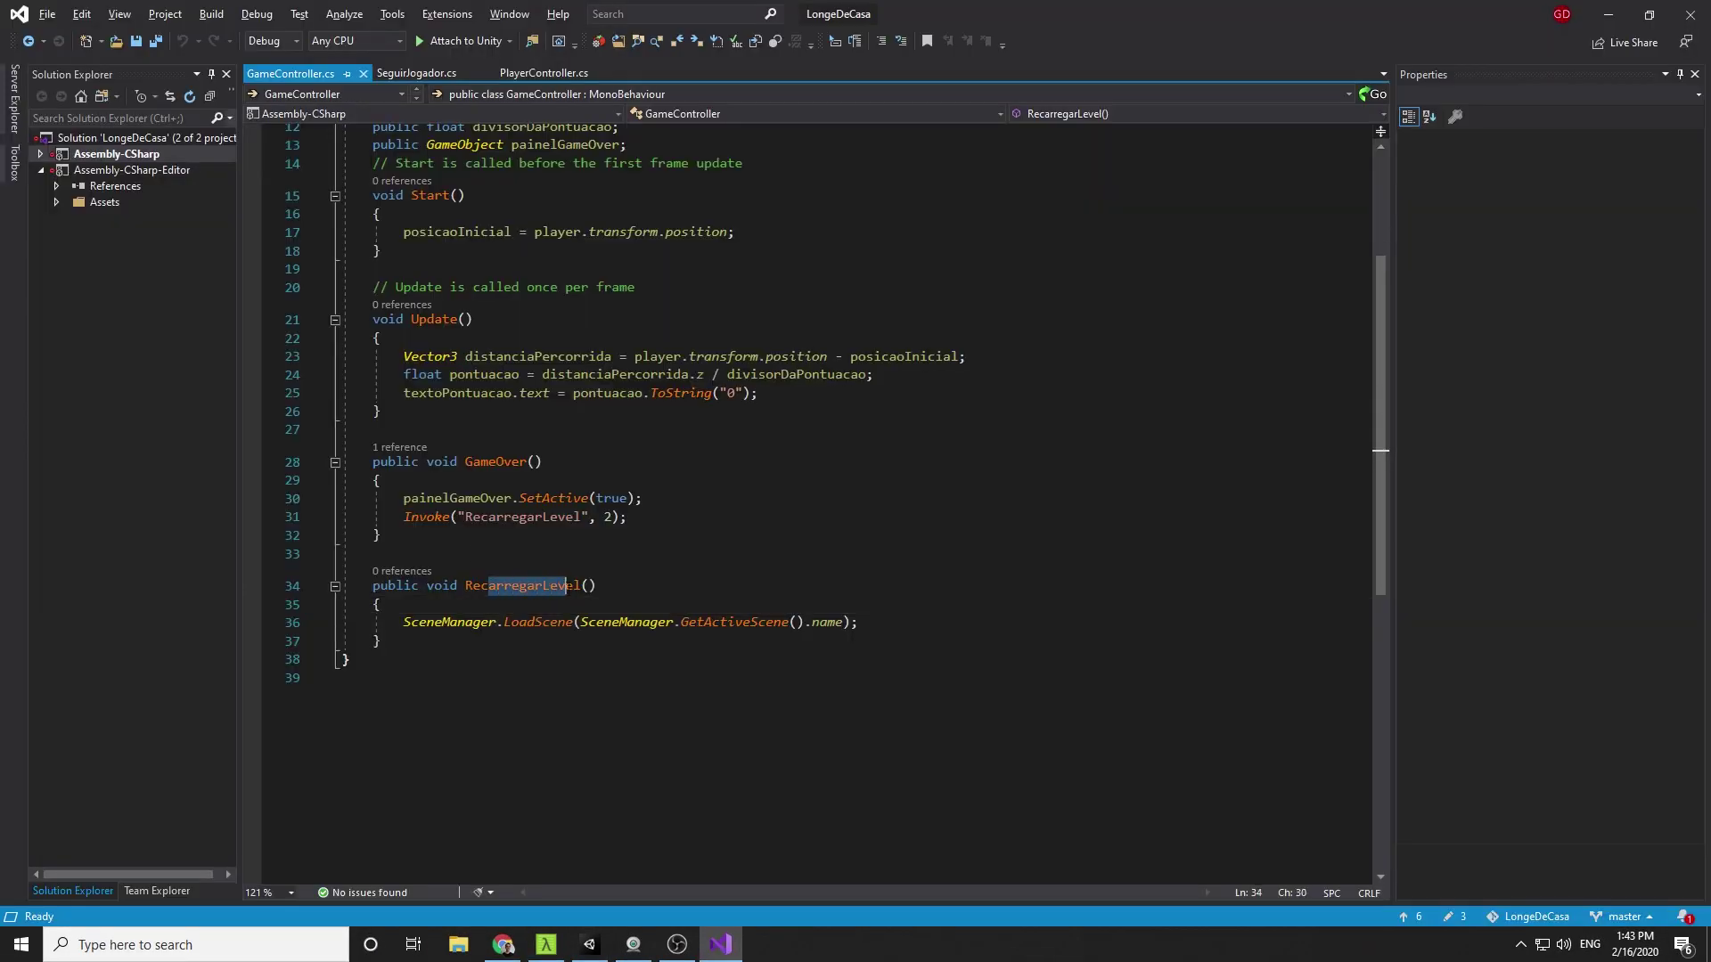
{"action": "left_click", "coordinate": [581, 585]}
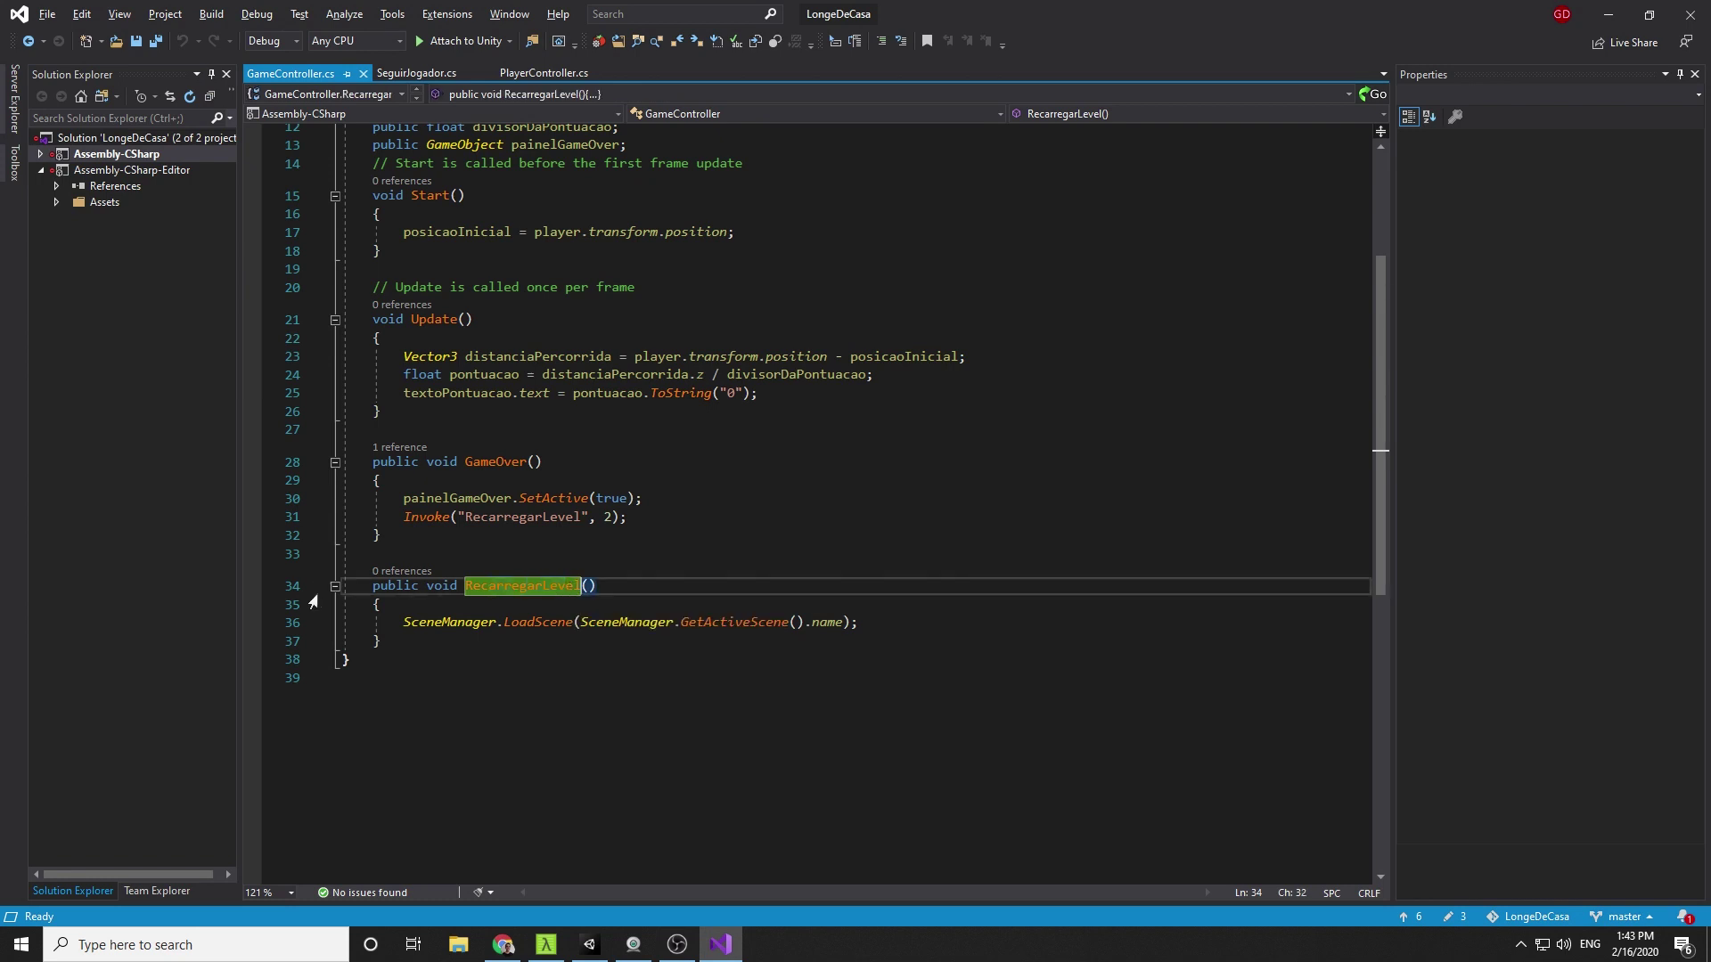
{"action": "left_click_drag", "start_coordinate": [373, 585], "coordinate": [387, 586]}
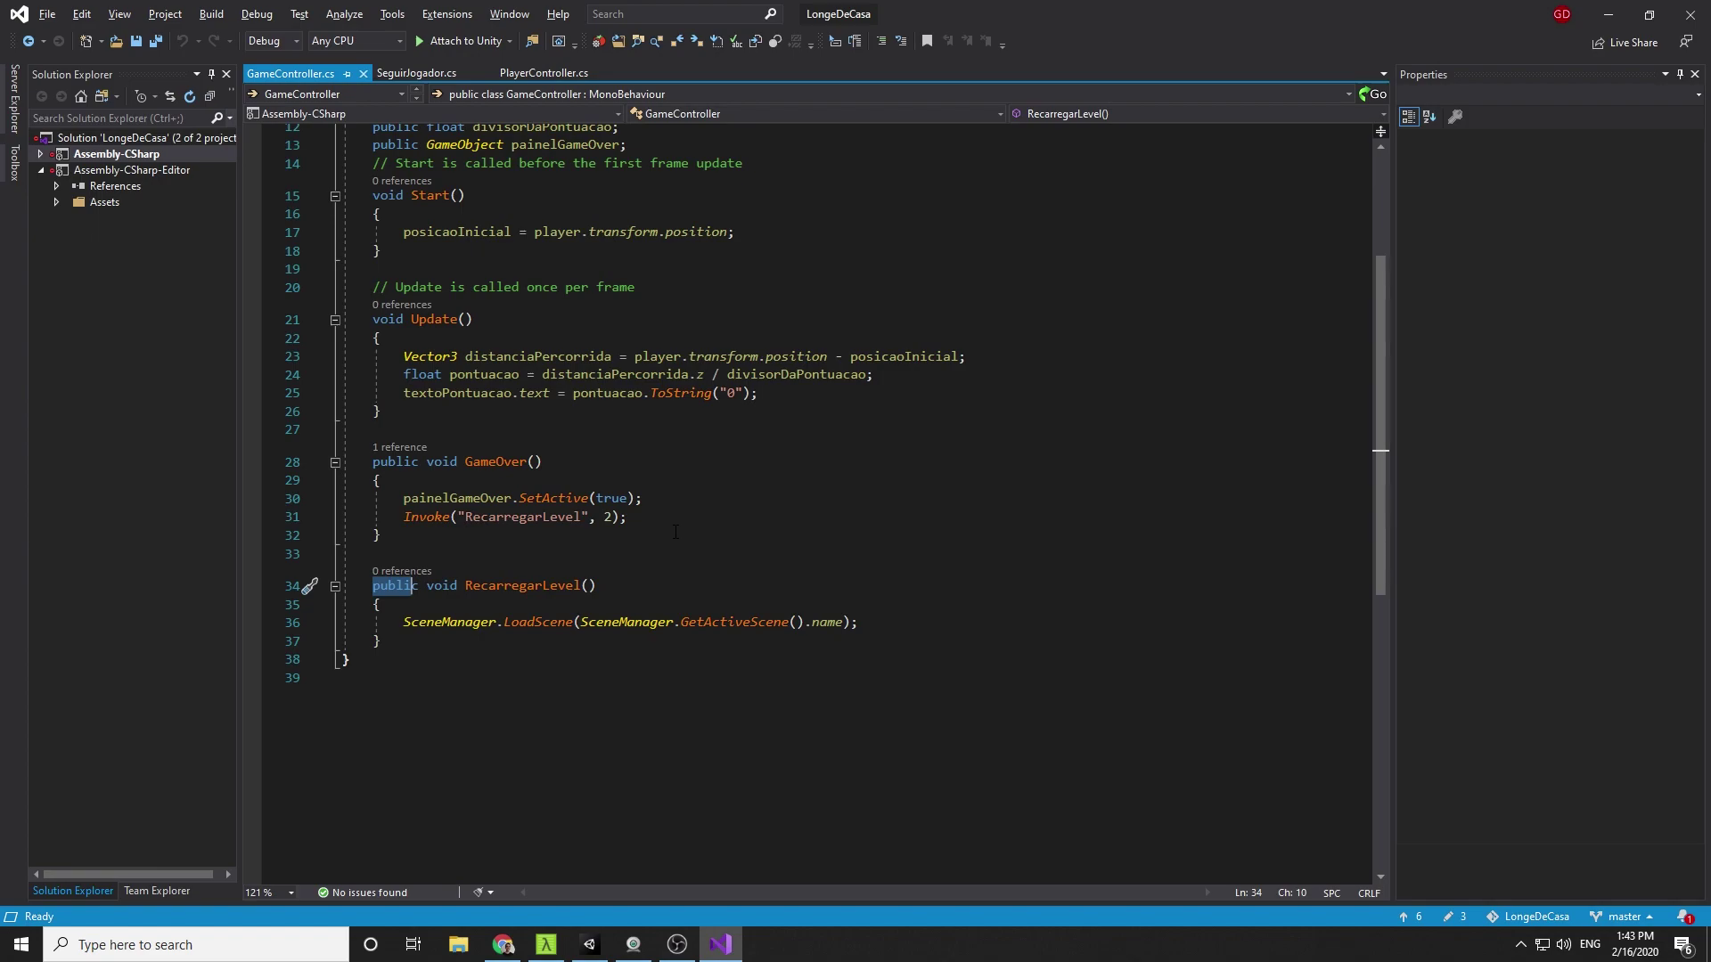
Reselect GameController > RecarregarLevel () as the On Click function and start play mode
{"action": "key", "text": "alt+Tab"}
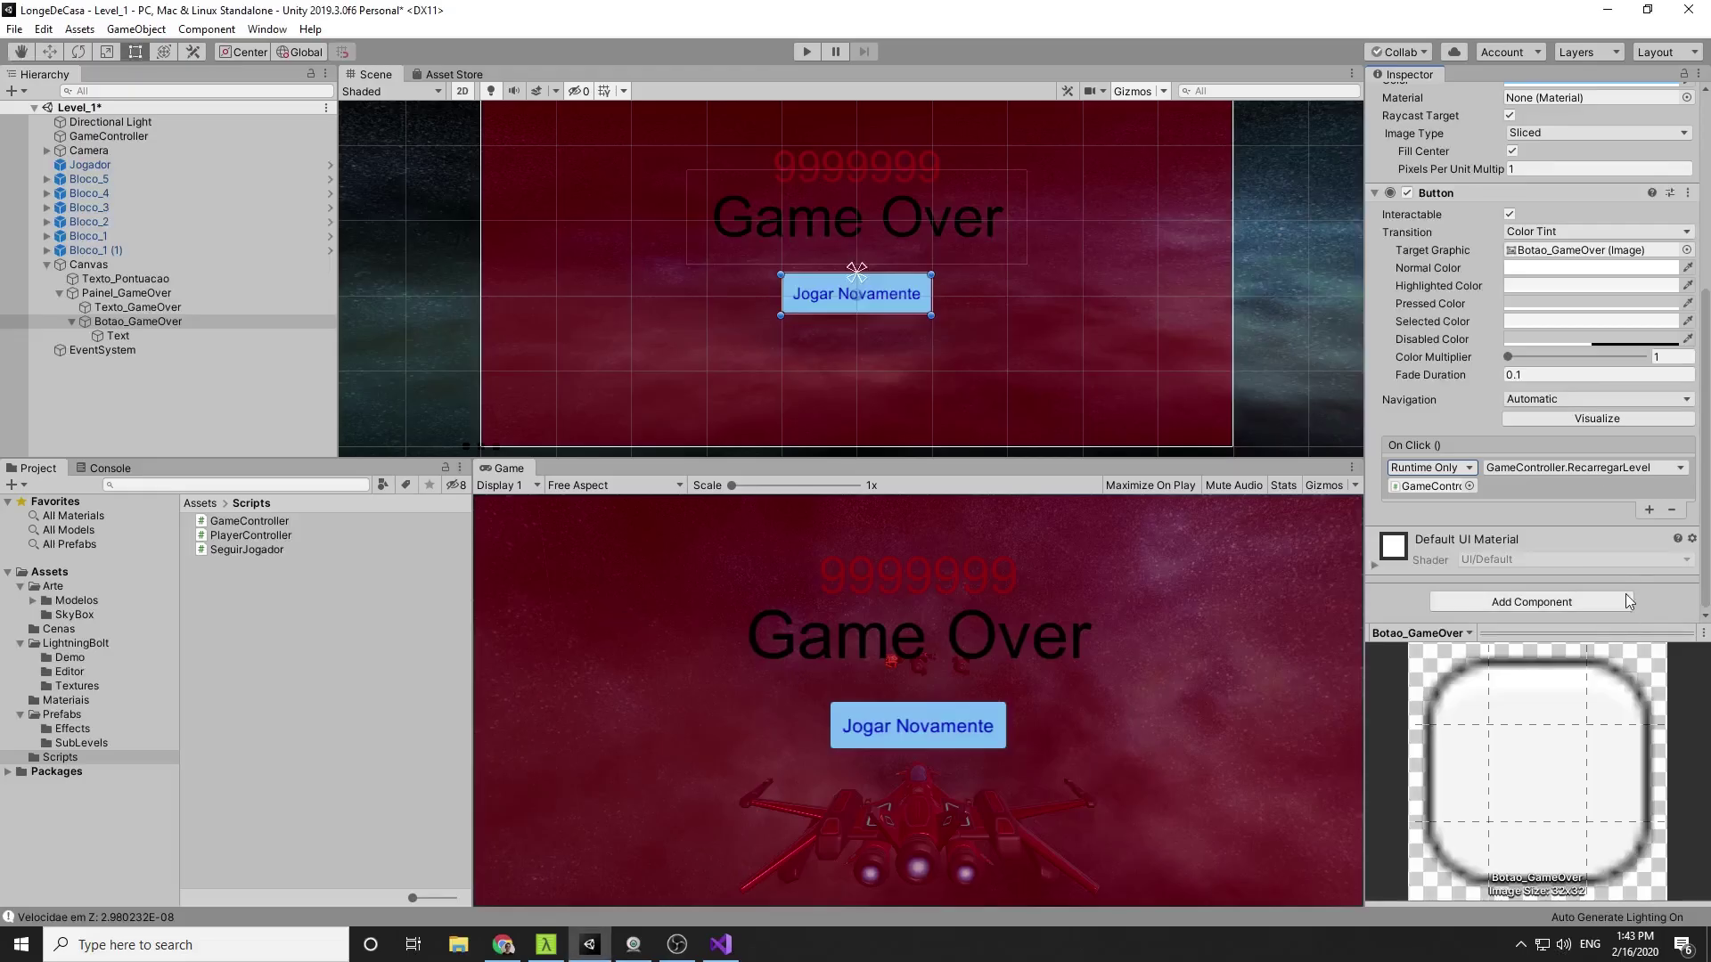
{"action": "left_click", "coordinate": [1568, 467]}
{"action": "mouse_move", "coordinate": [1541, 558]}
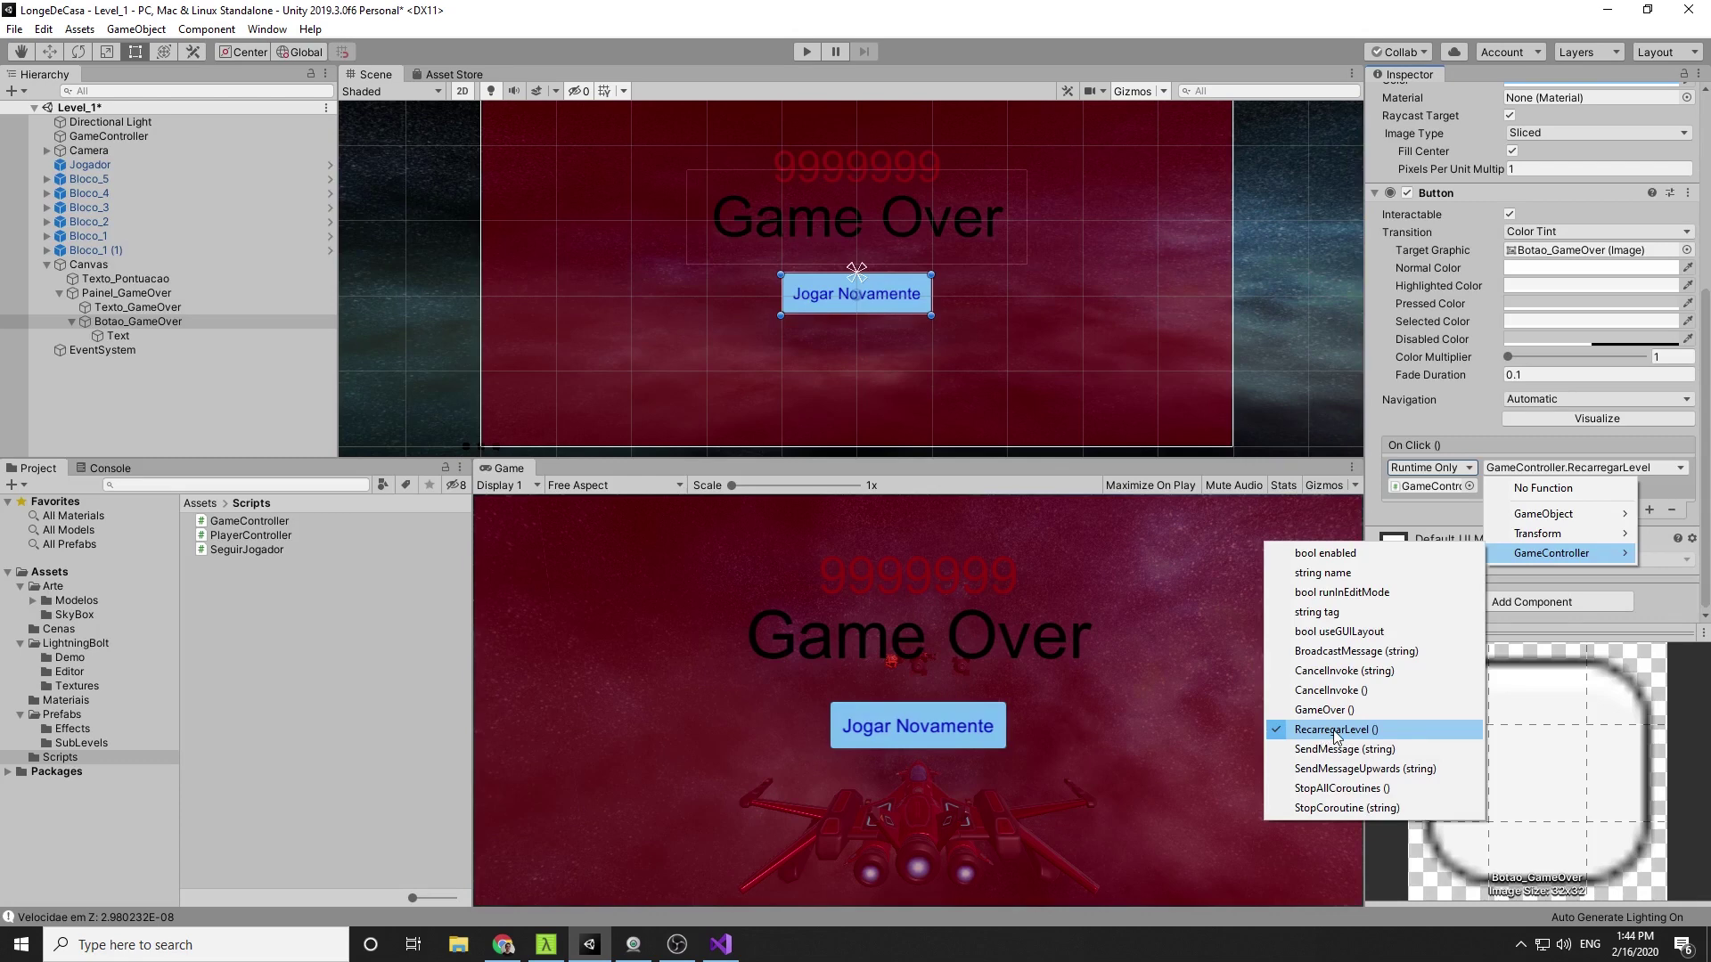
{"action": "left_click", "coordinate": [1334, 732]}
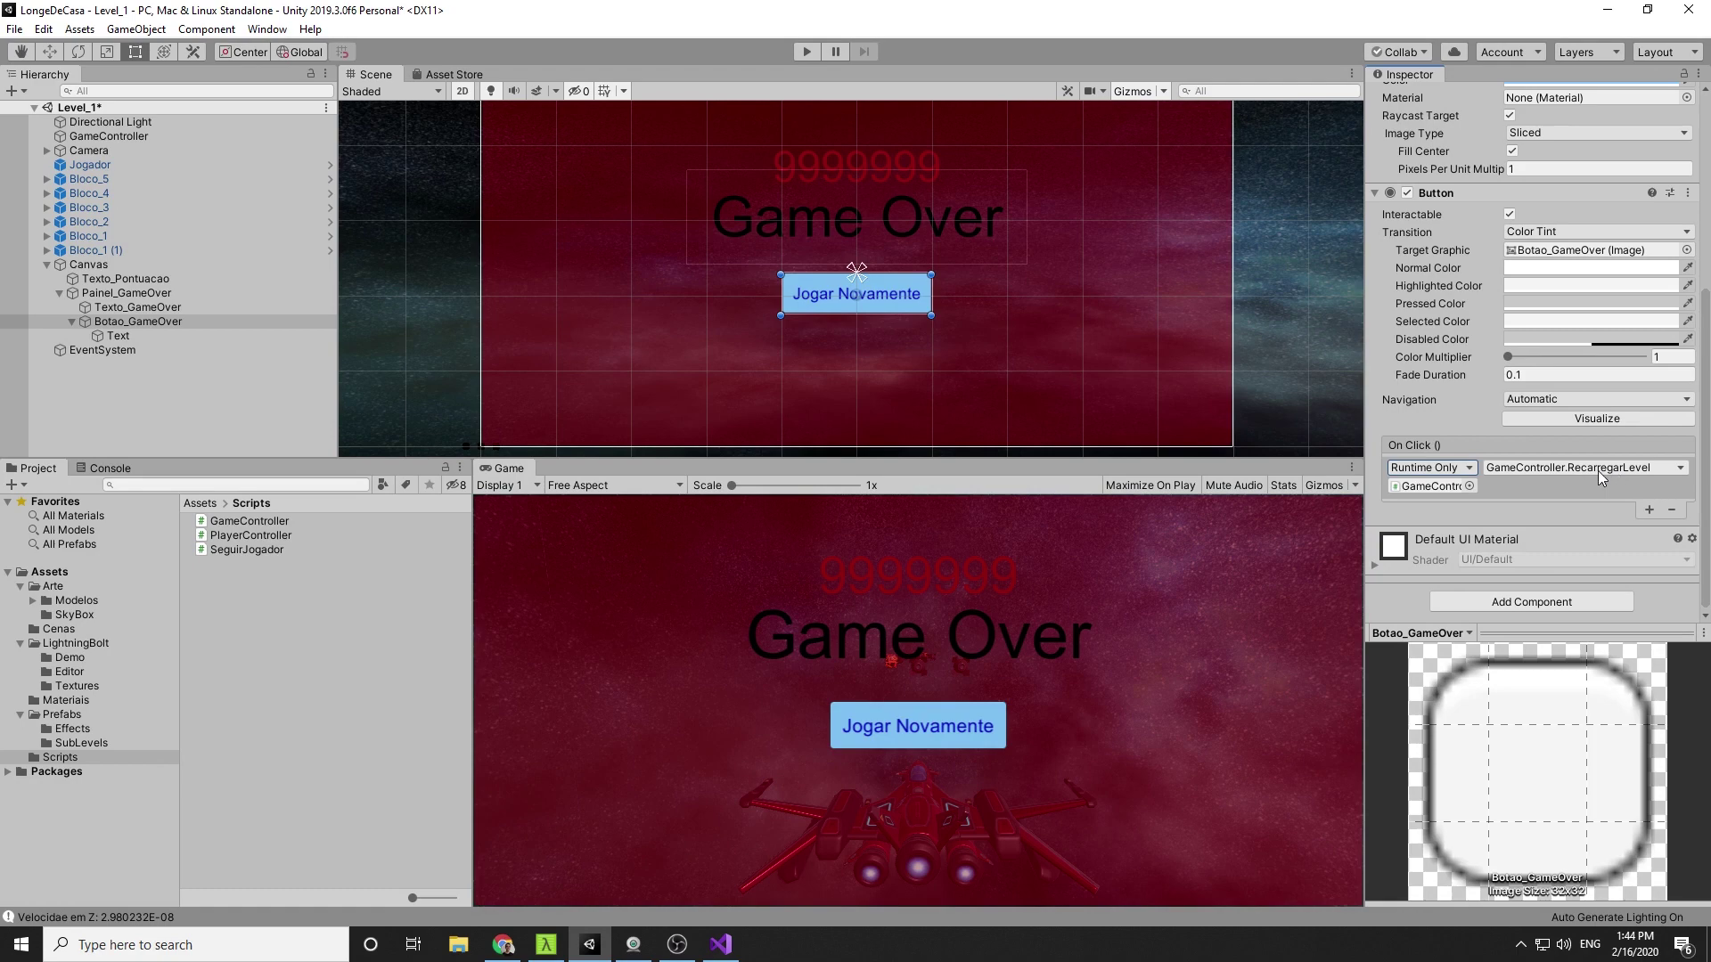
{"action": "left_click", "coordinate": [808, 53]}
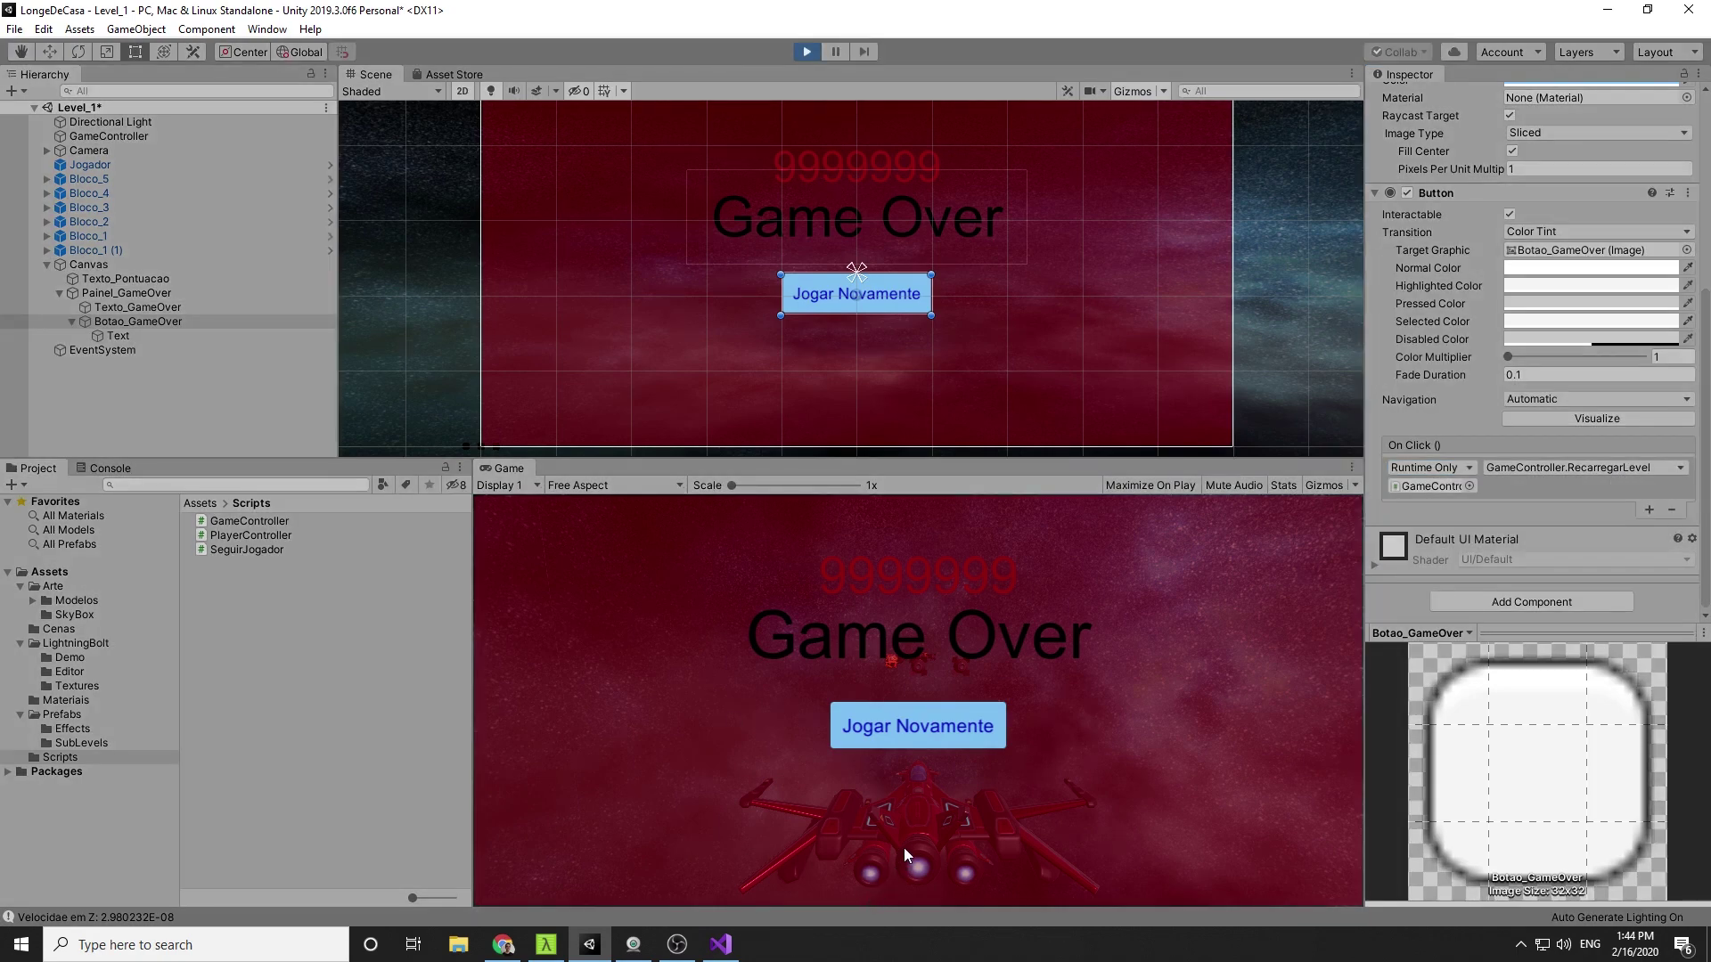
Test that the Jogar Novamente button reloads the level, then stop Play mode
{"action": "left_click", "coordinate": [932, 735]}
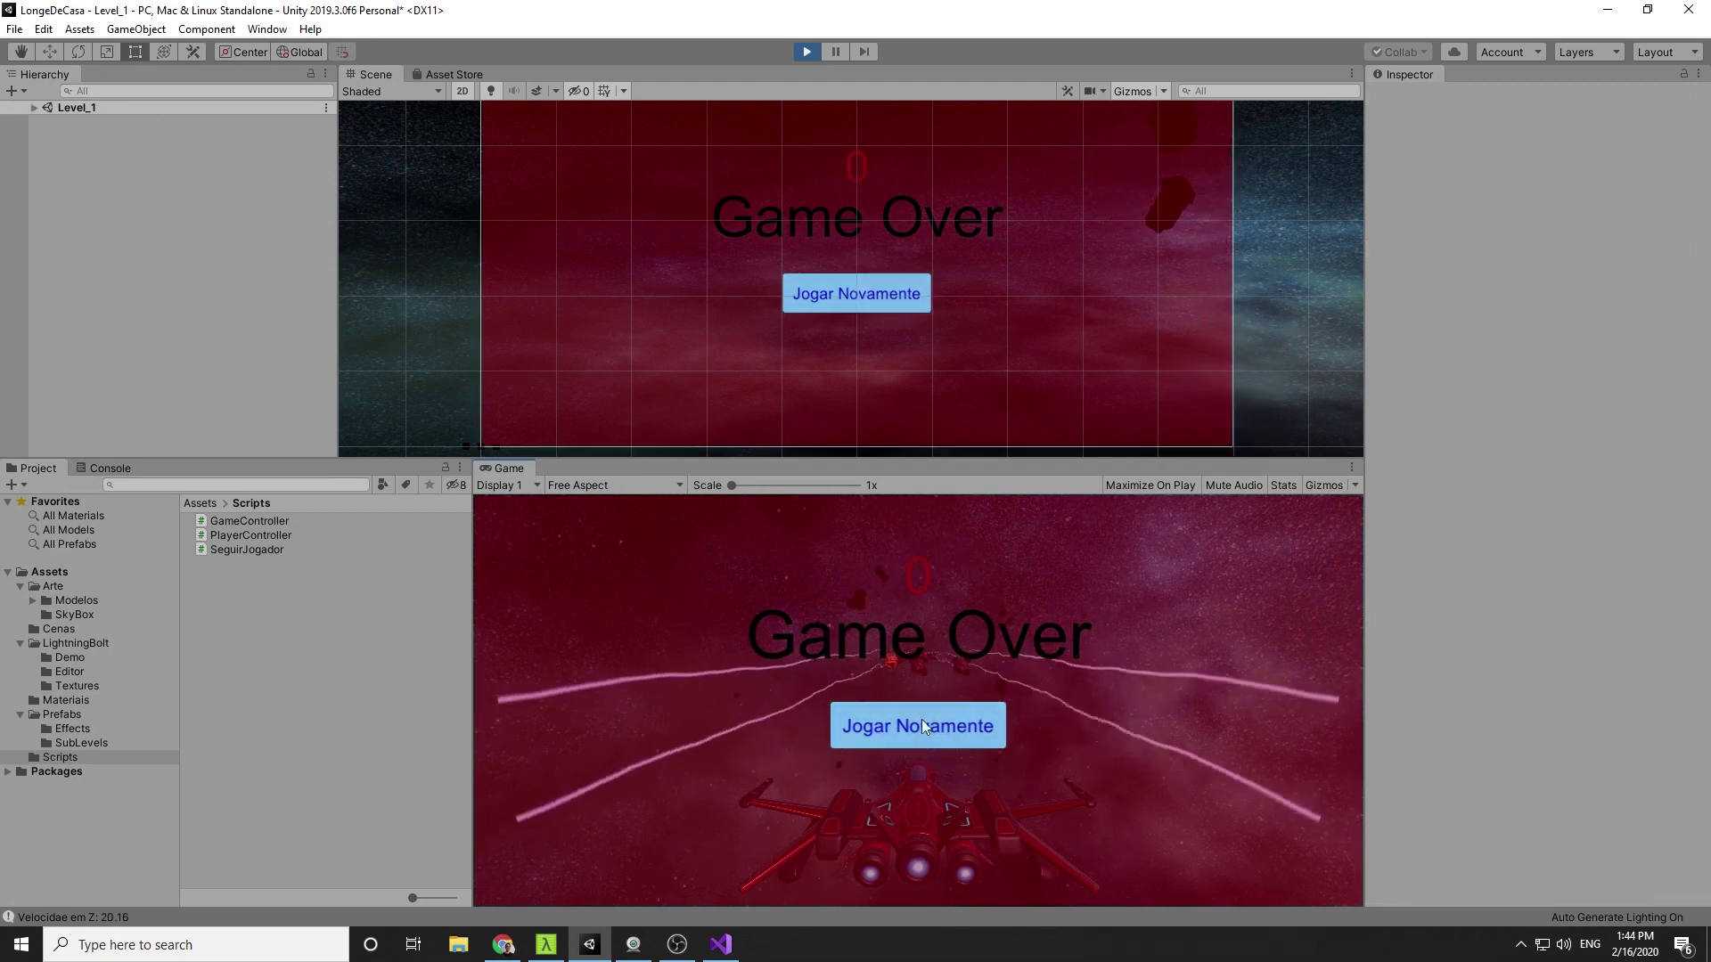
{"action": "left_click", "coordinate": [921, 726]}
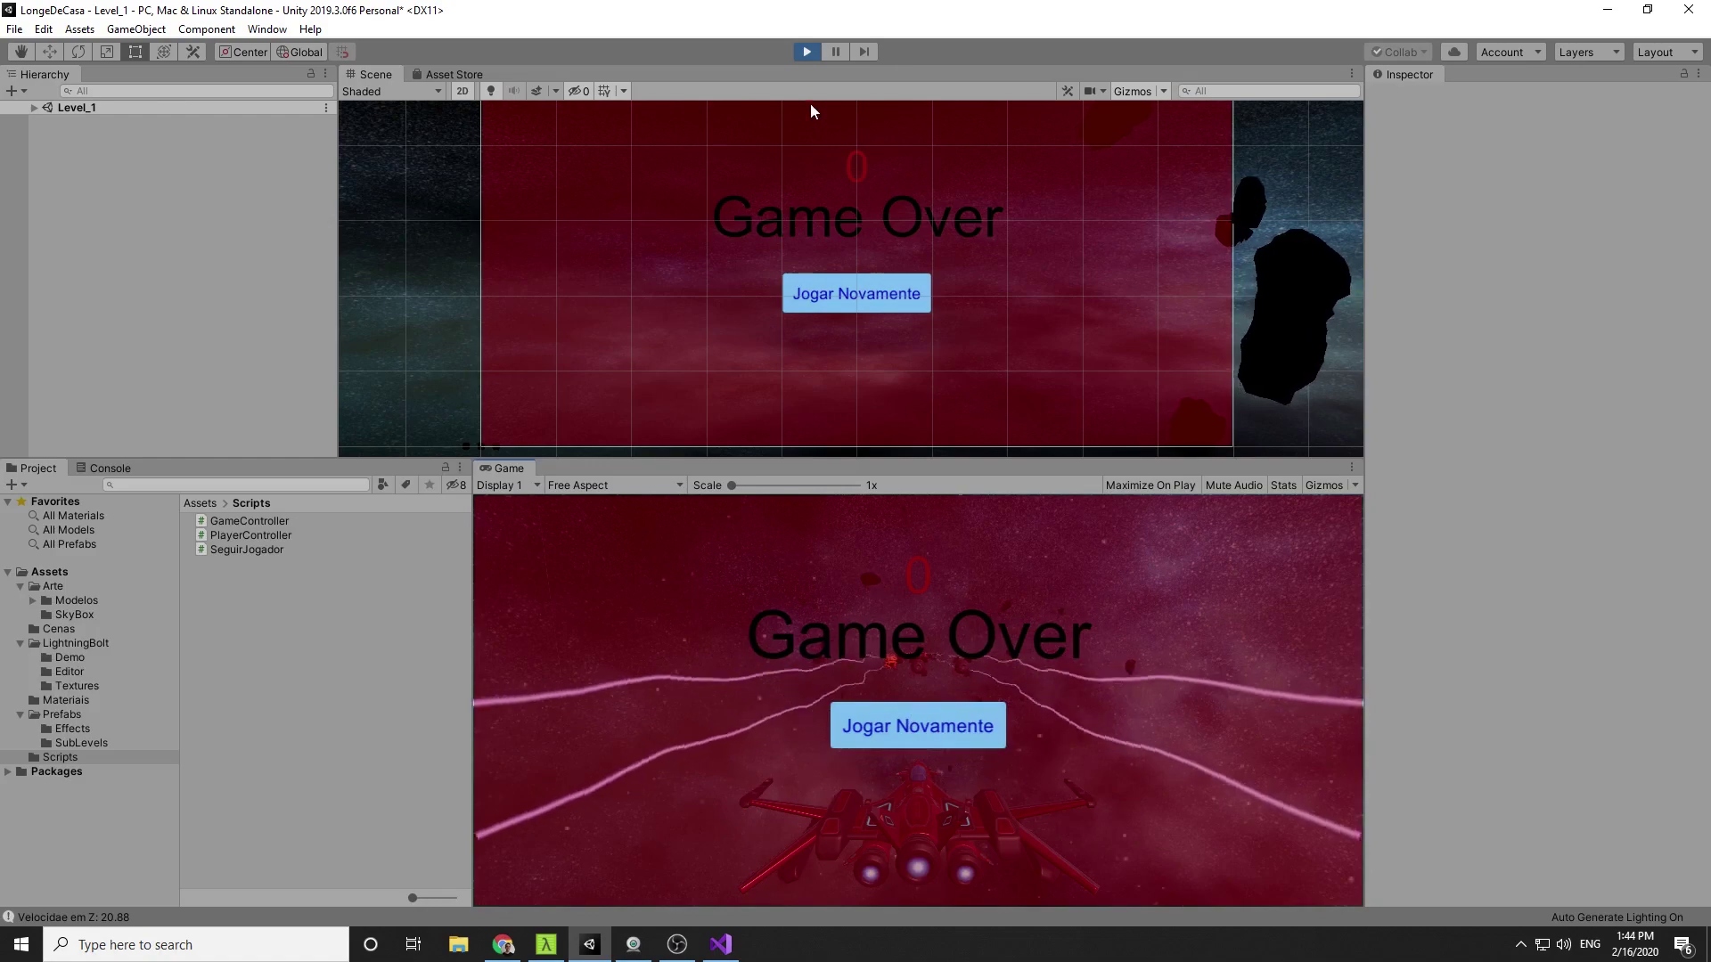
{"action": "left_click", "coordinate": [805, 50]}
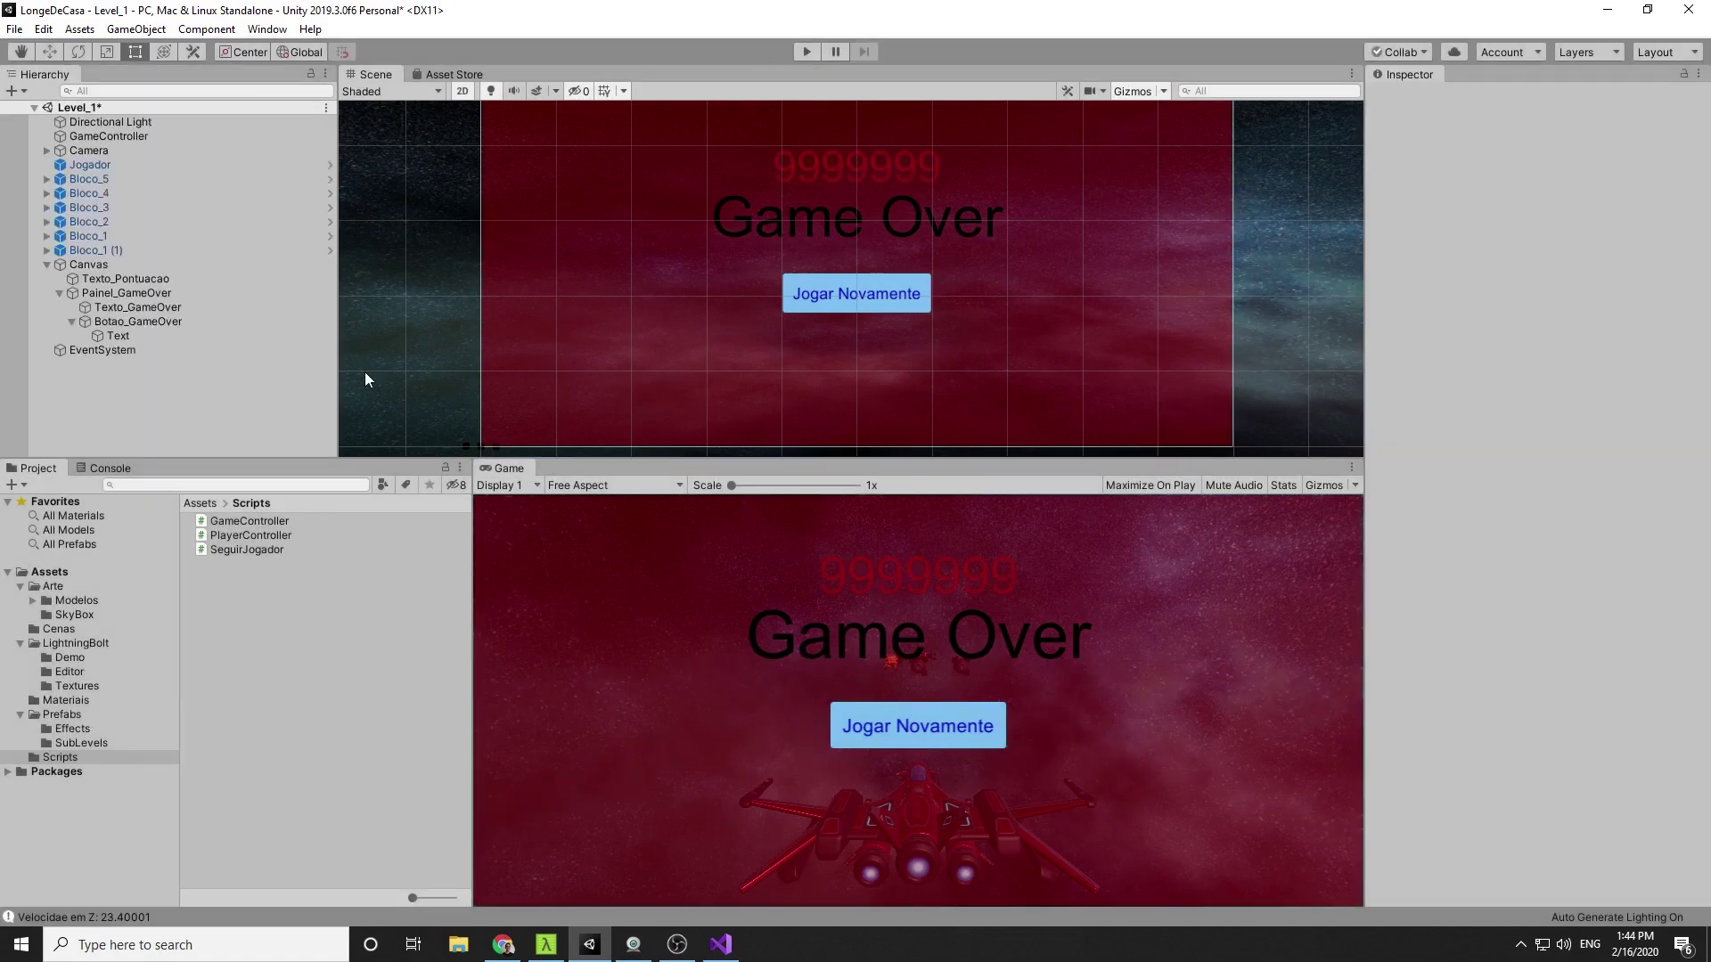
Deactivate Painel_GameOver so the Game Over panel starts hidden
{"action": "left_click", "coordinate": [127, 292]}
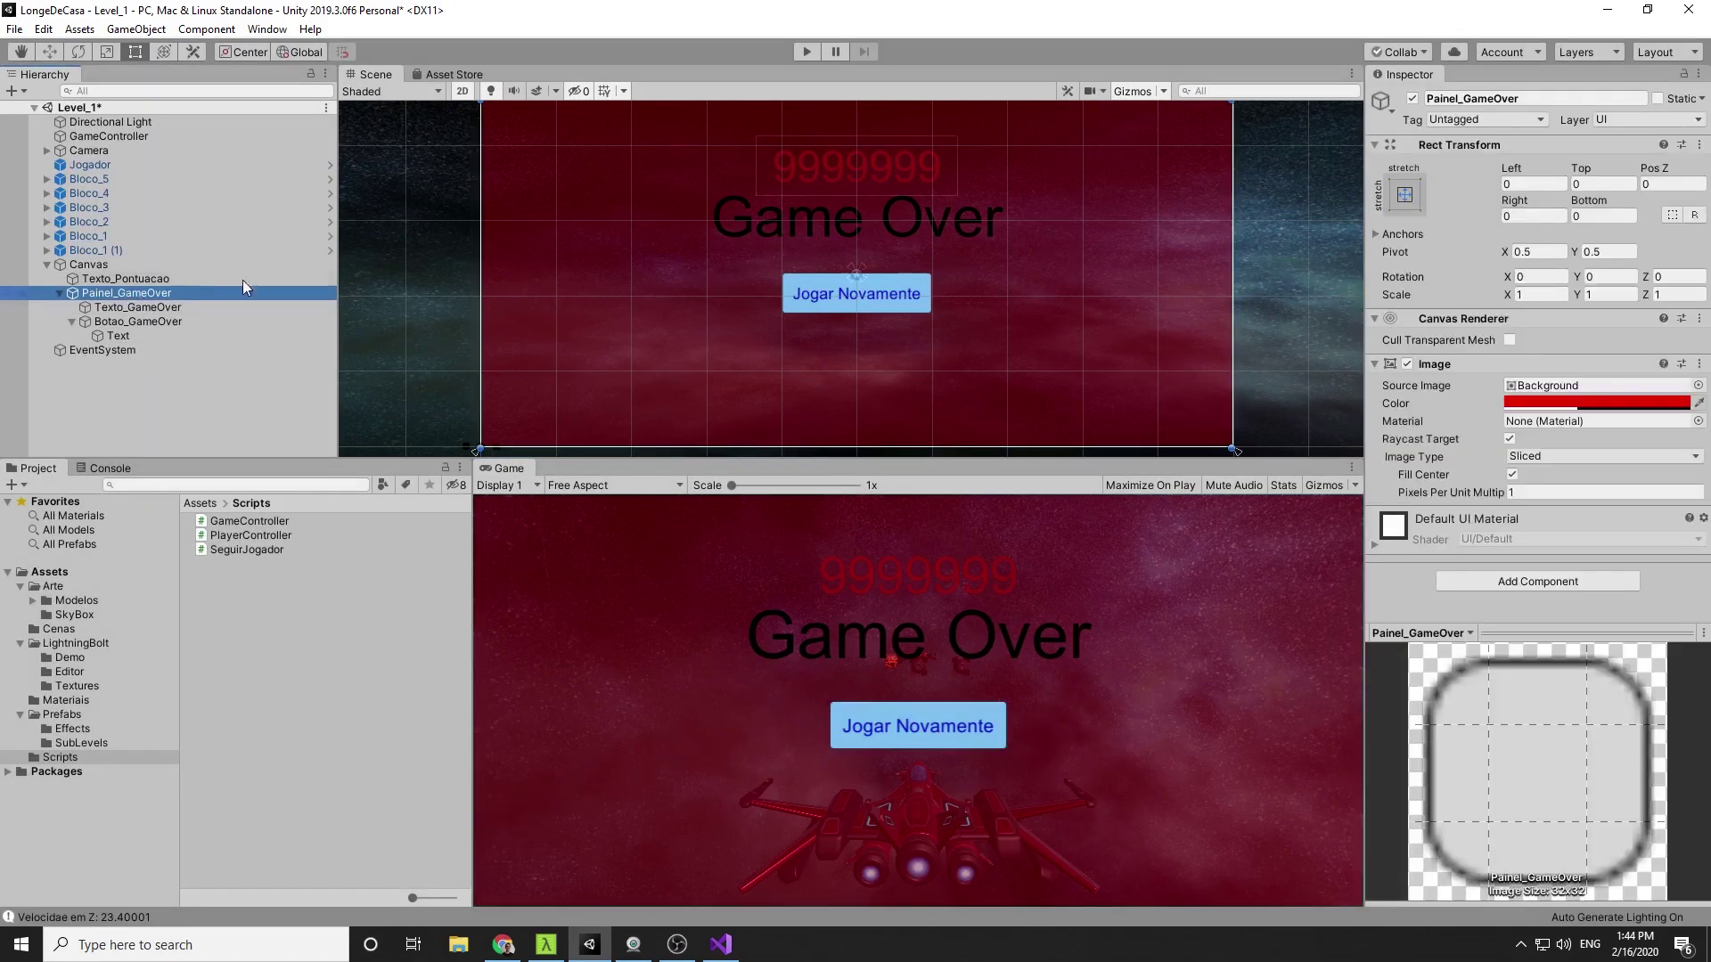
{"action": "left_click", "coordinate": [1413, 99]}
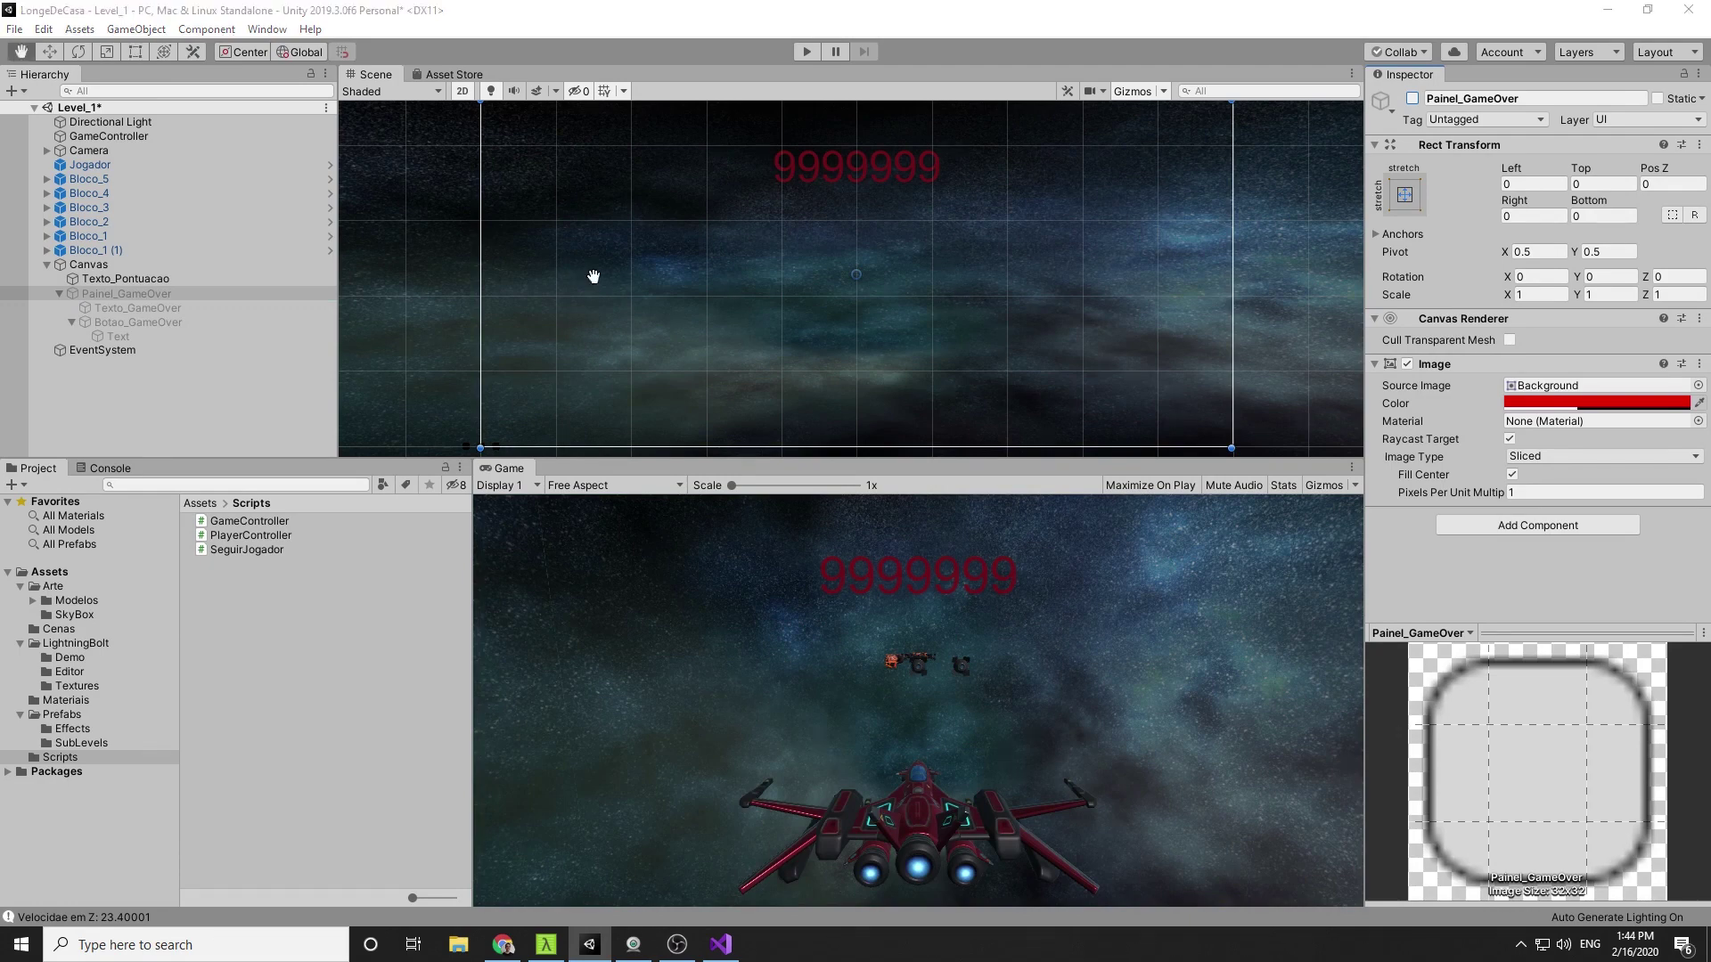
{"action": "key", "text": "alt+Tab"}
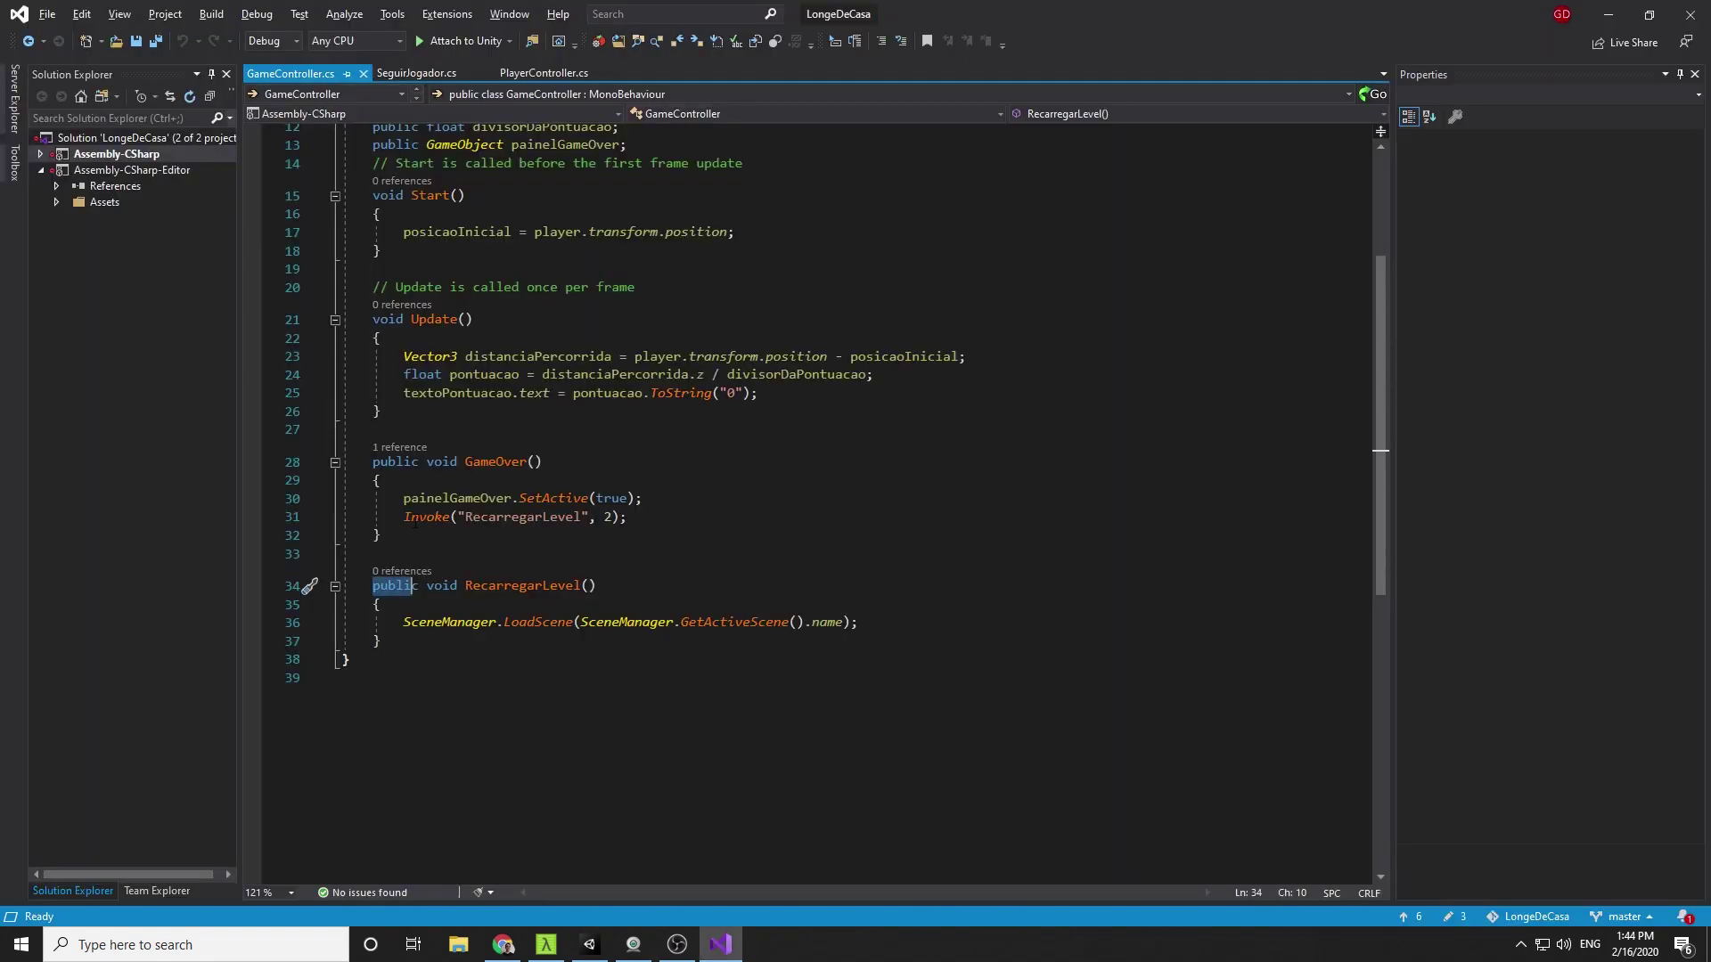
Delete the Invoke("RecarregarLevel", 2); line from GameOver() in GameController.cs
{"action": "left_click_drag", "start_coordinate": [405, 518], "coordinate": [591, 518]}
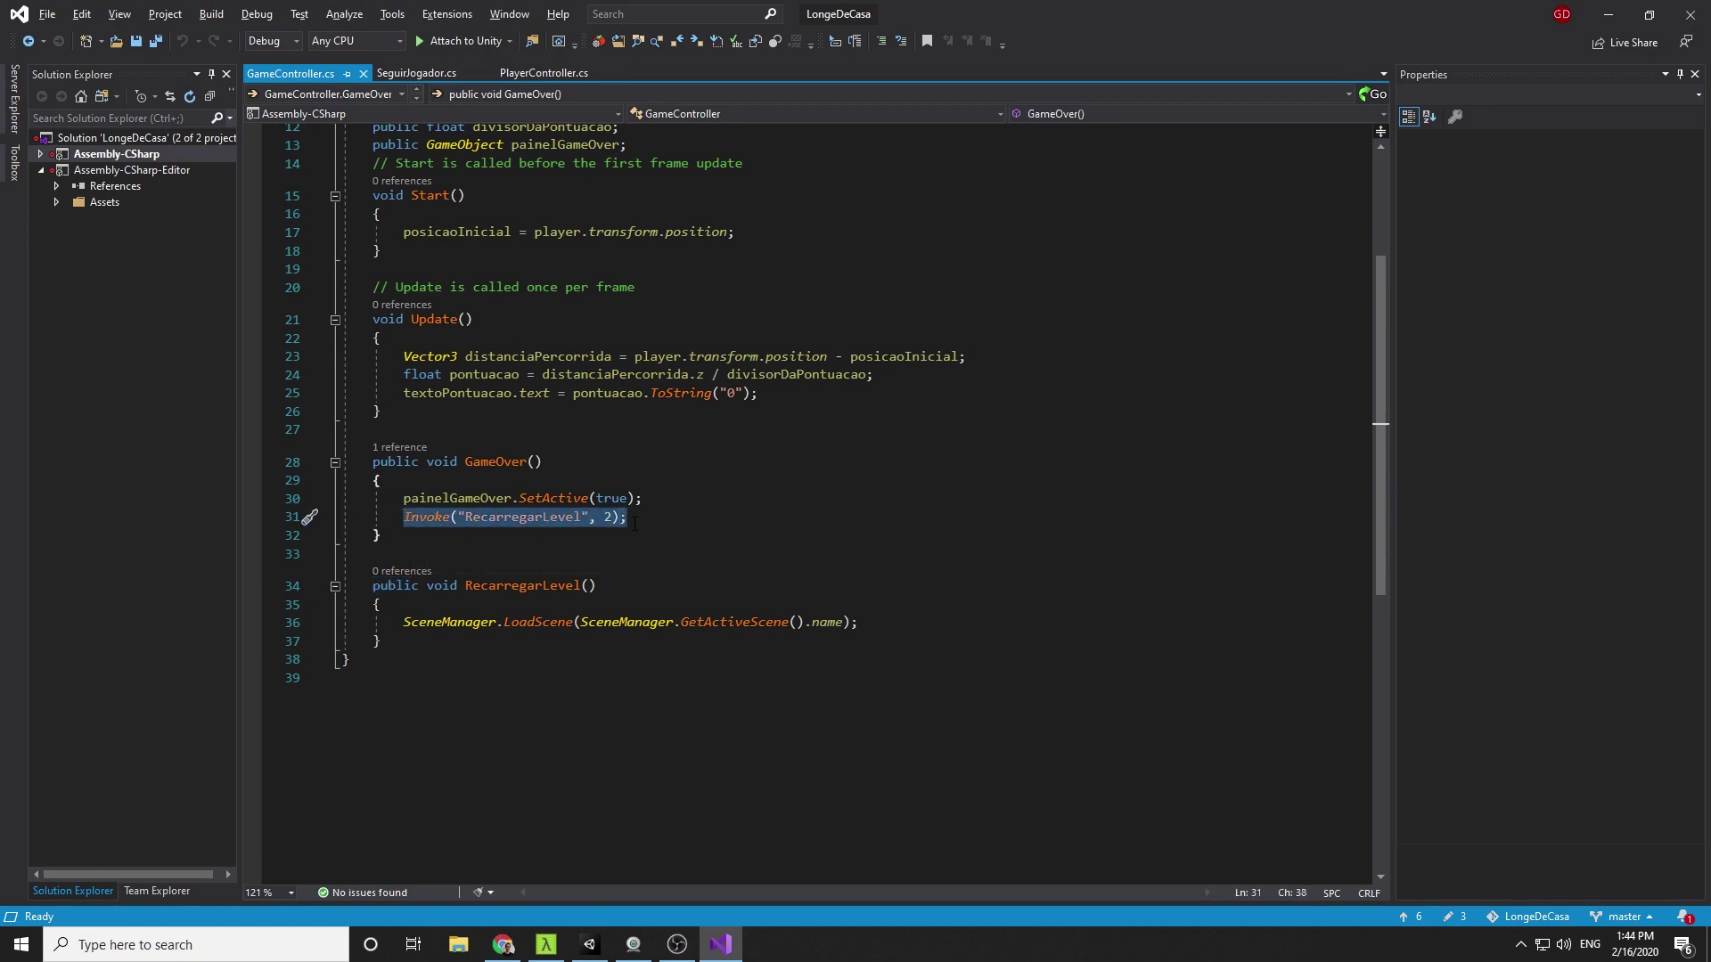
{"action": "key", "text": "BackSpace"}
{"action": "key", "text": "BackSpace"}
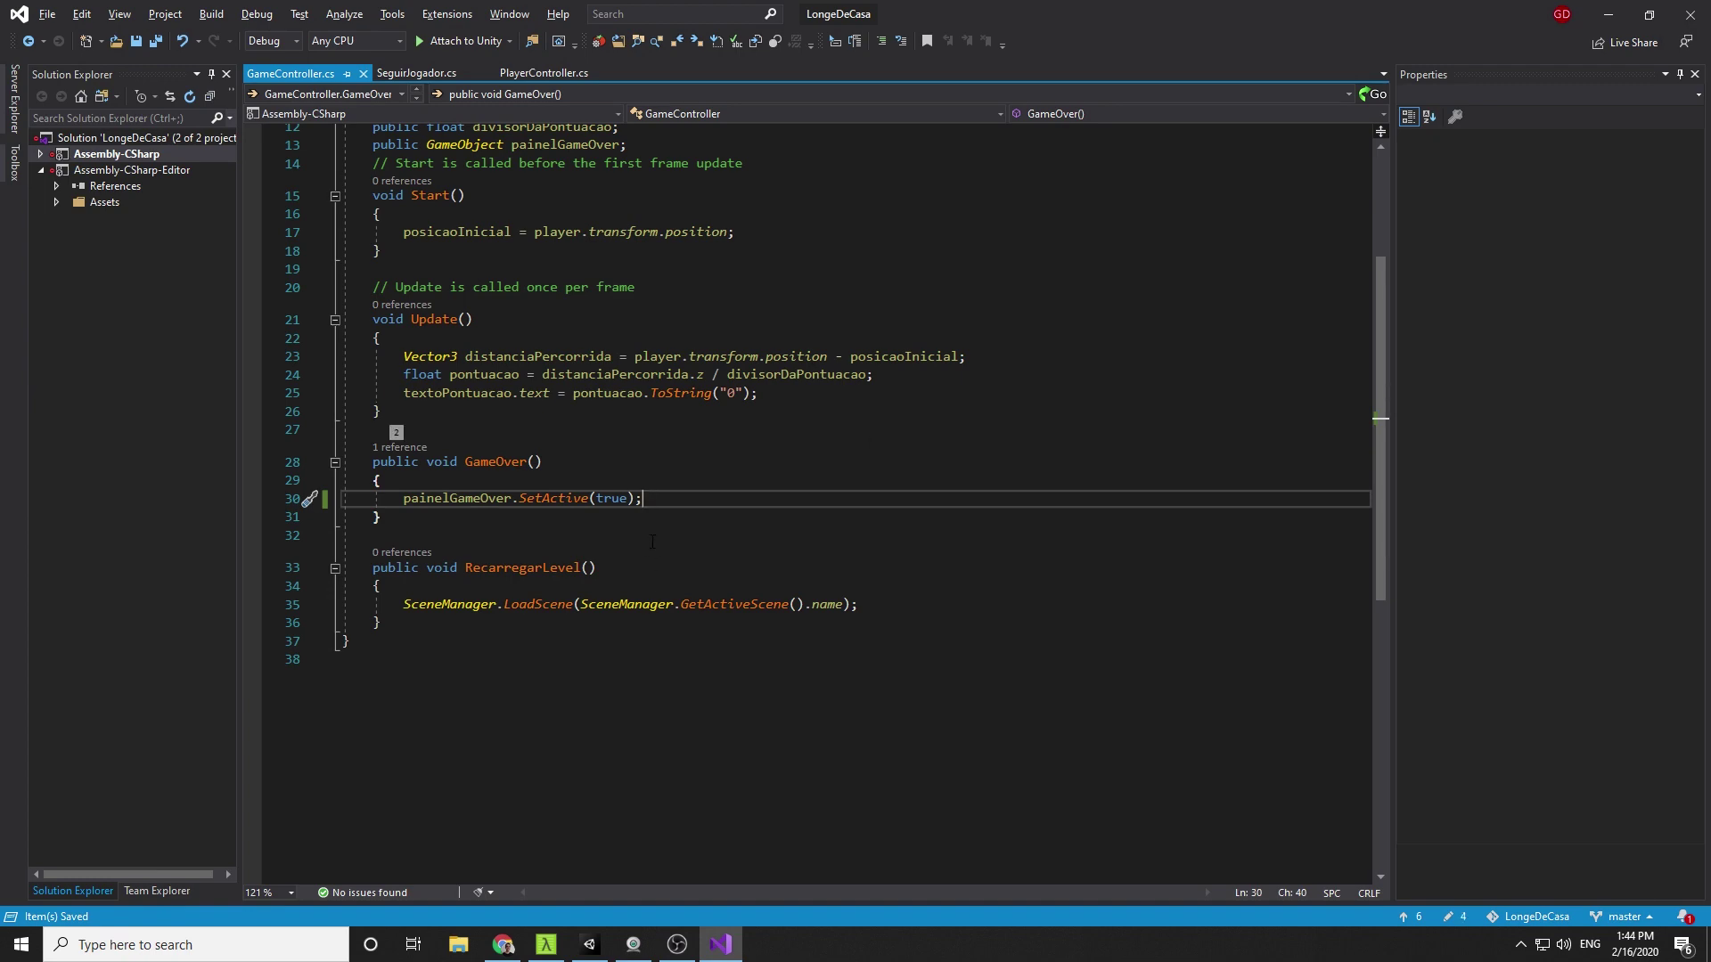
{"action": "key", "text": "alt+Tab"}
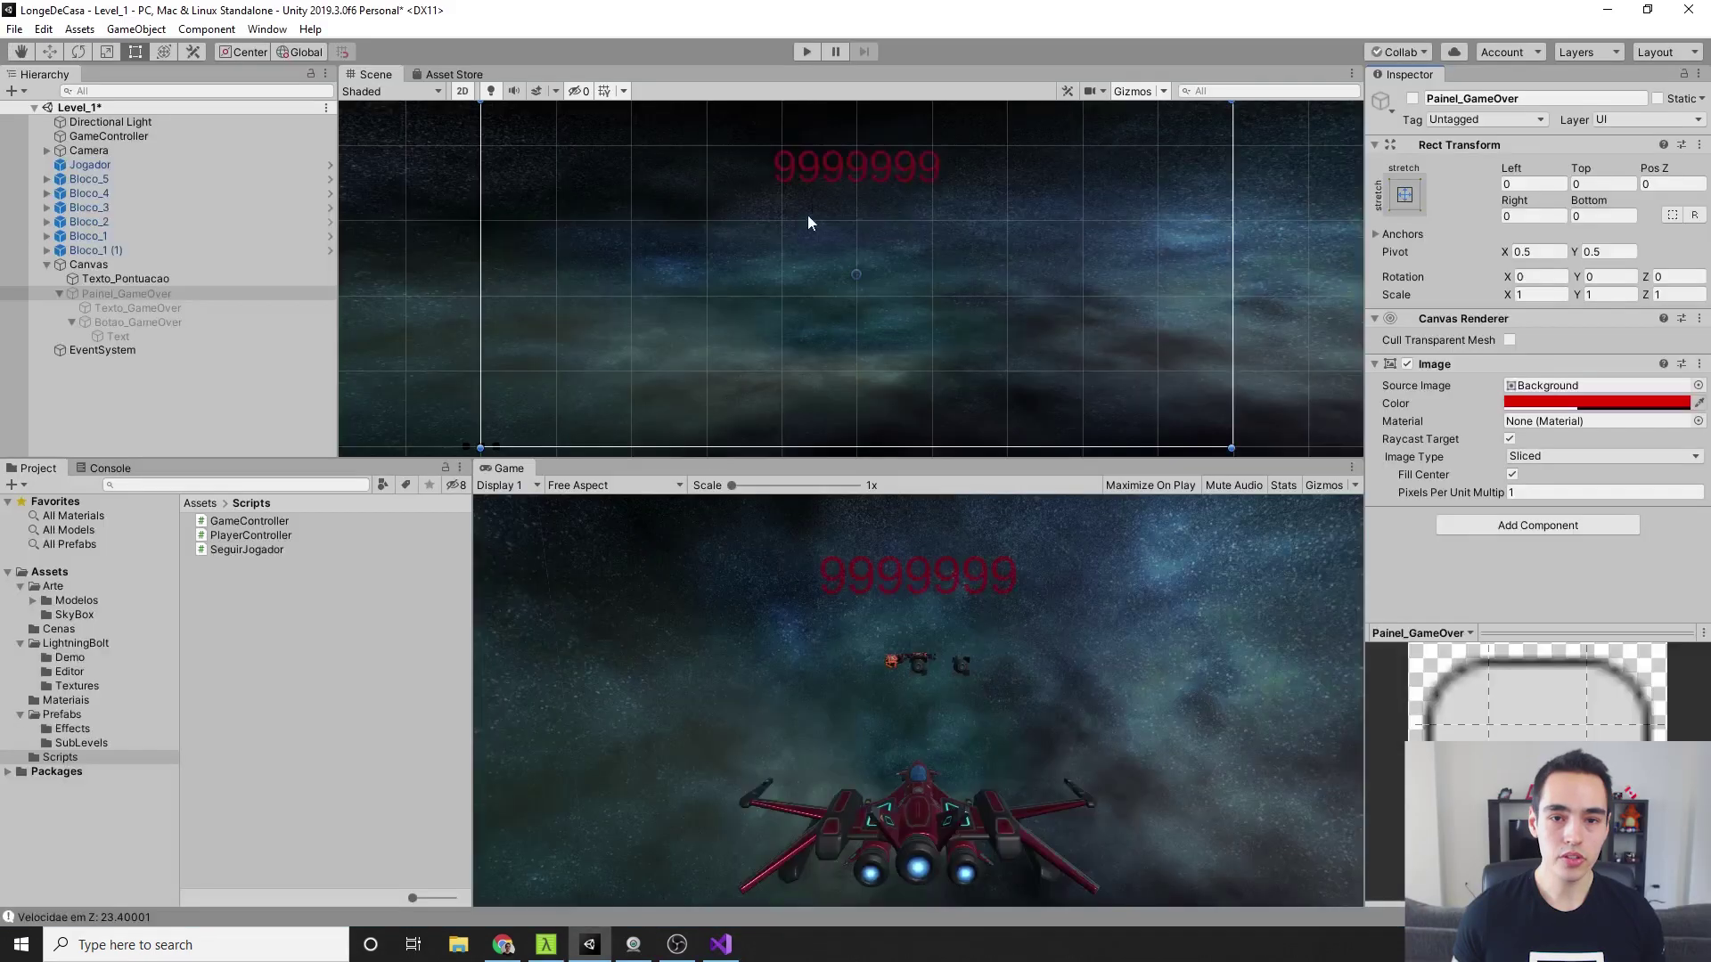
Play until Game Over appears, then restart the level with Jogar Novamente, resetting the score to 0
{"action": "left_click", "coordinate": [803, 53]}
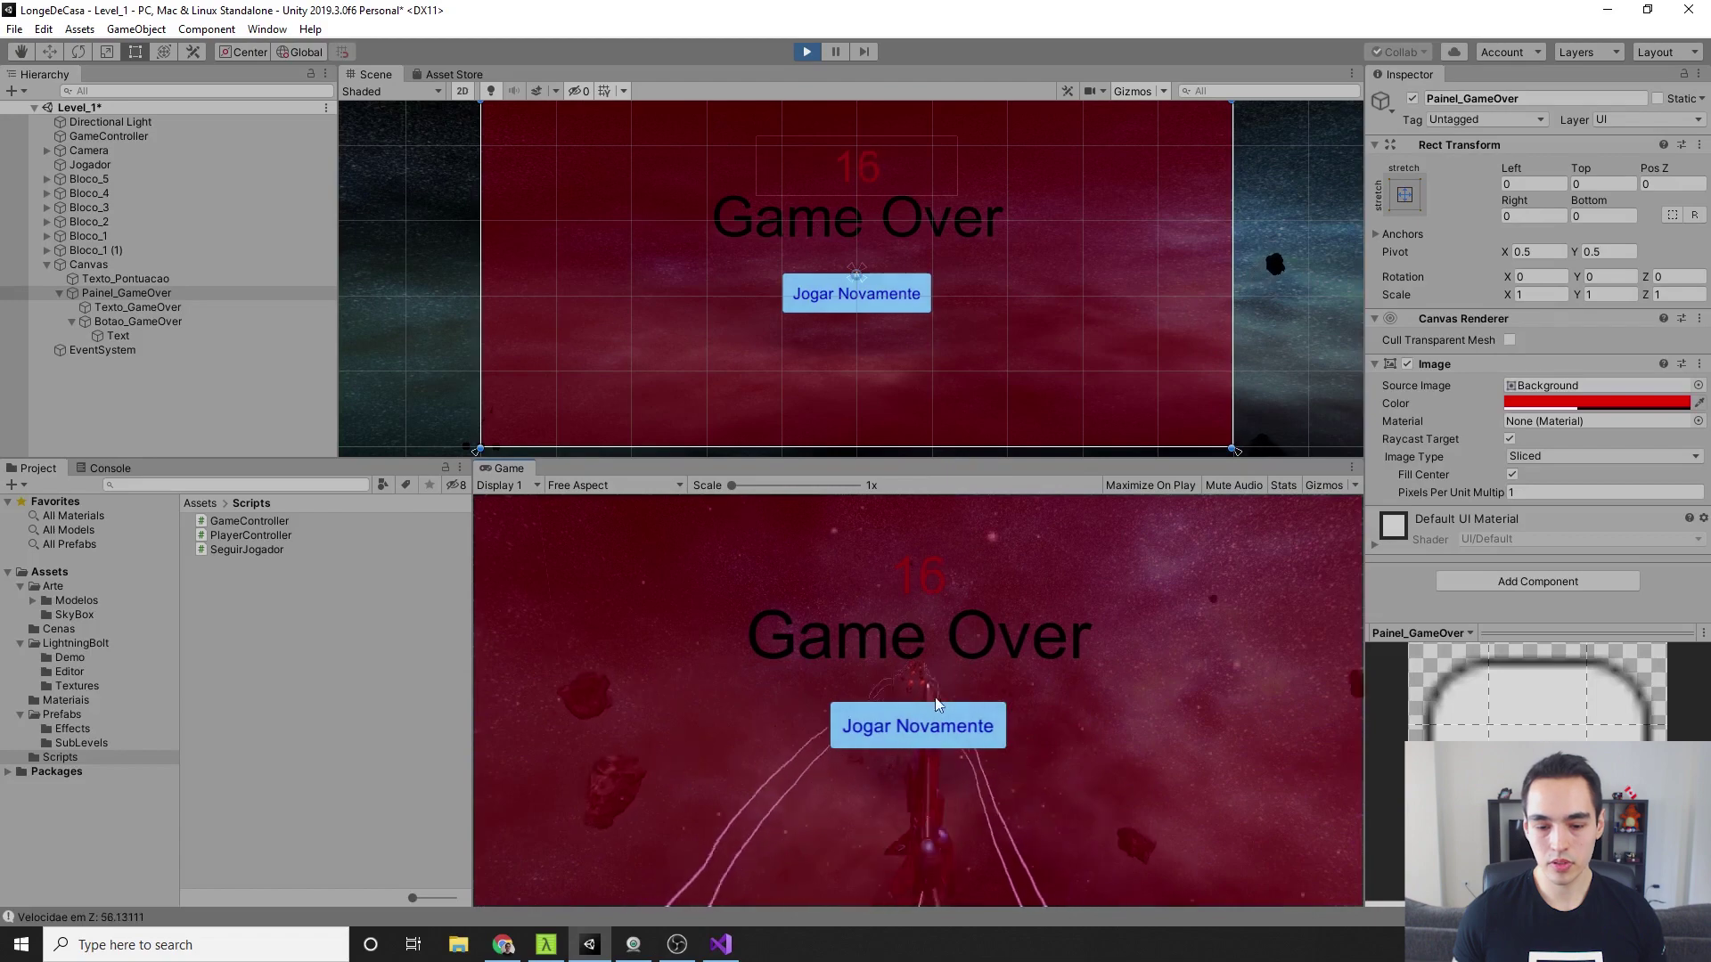
{"action": "left_click", "coordinate": [909, 725]}
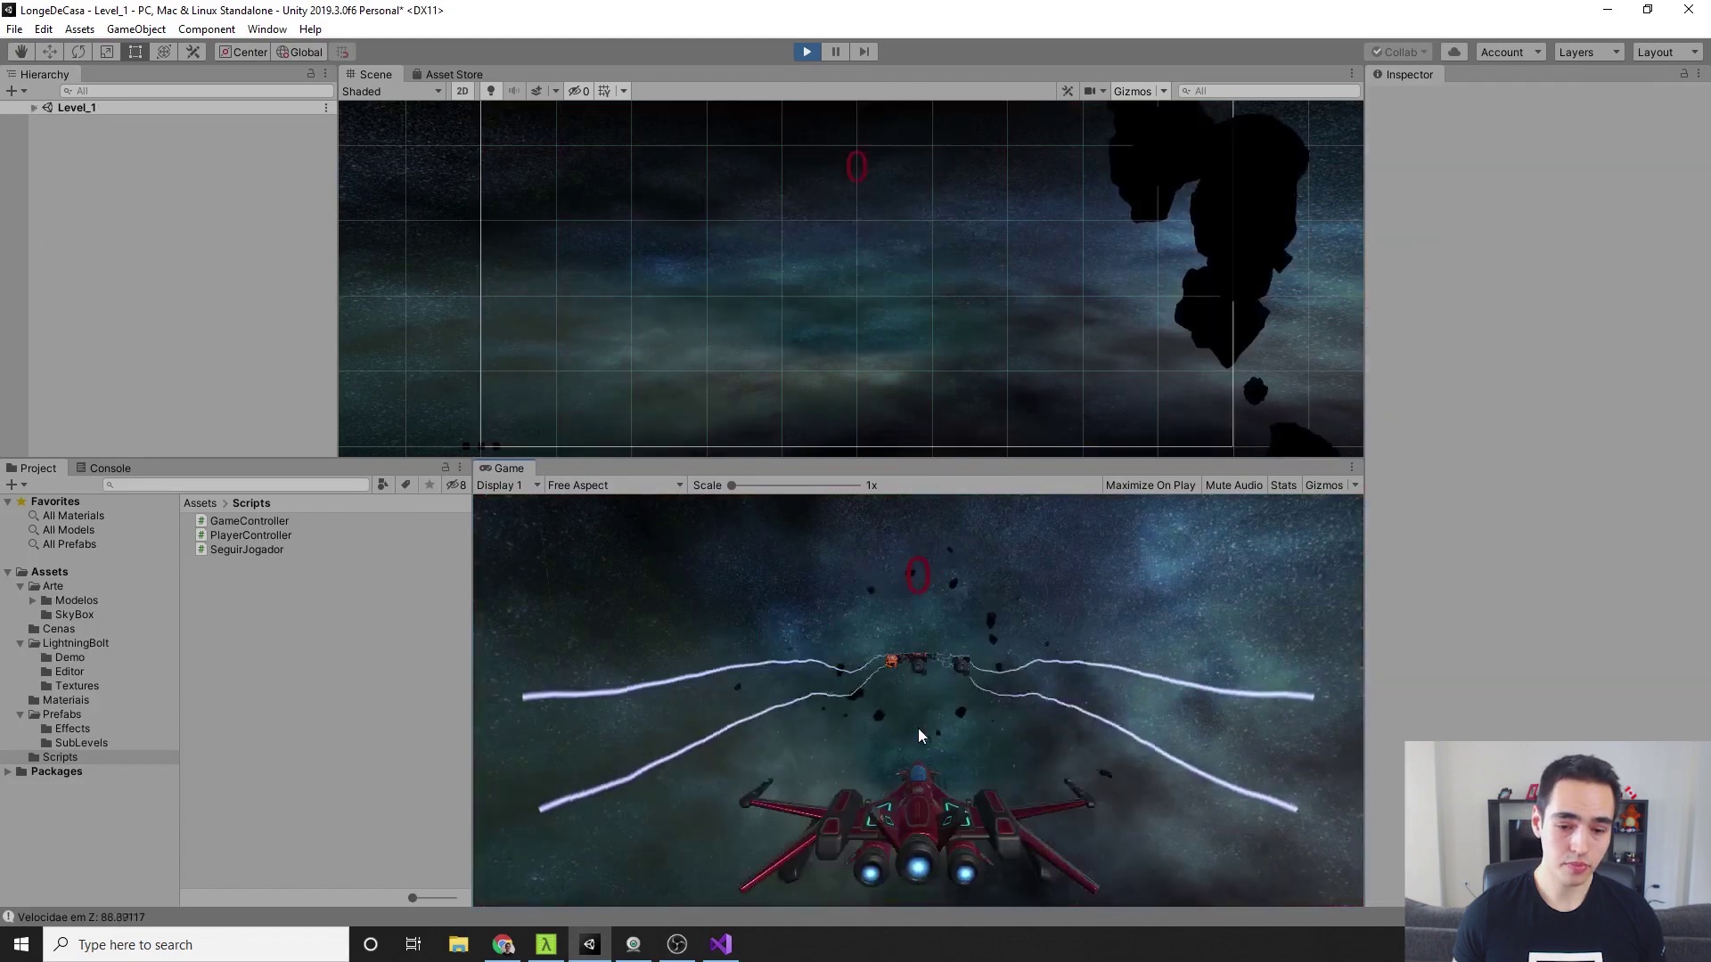